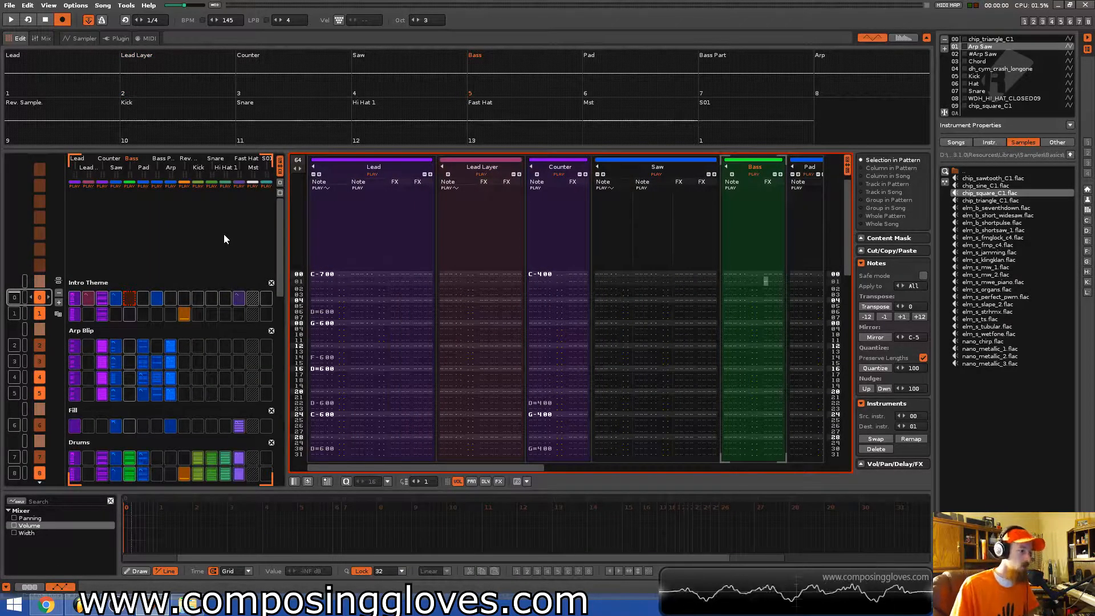
Browse the song's patterns in the pattern matrix and pattern editor, starting from the intro section.
left_click(336, 274)
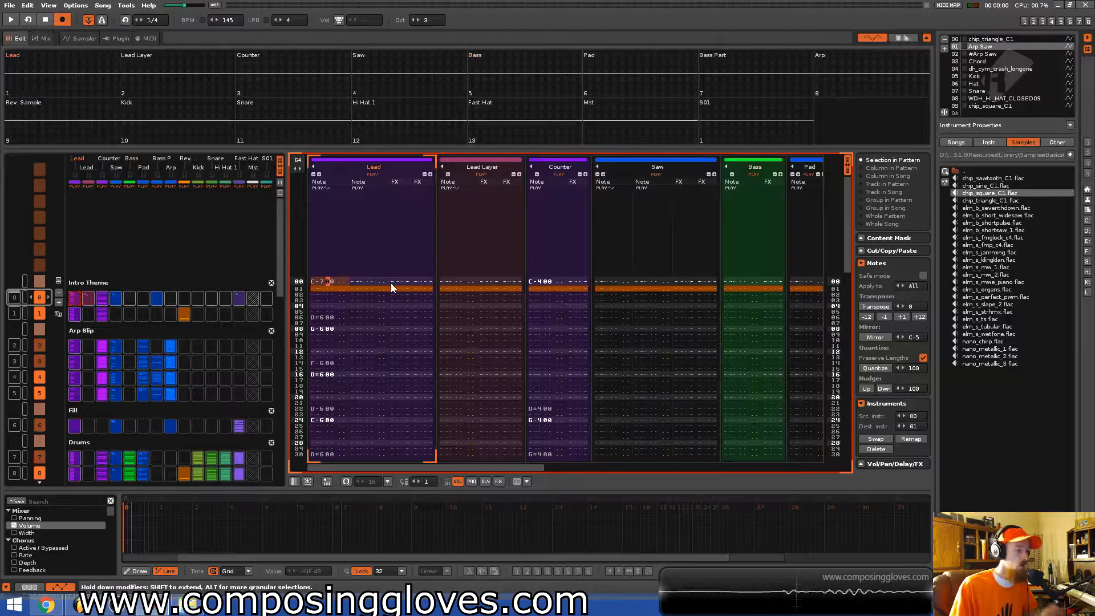
scroll(399, 286, "down", 4)
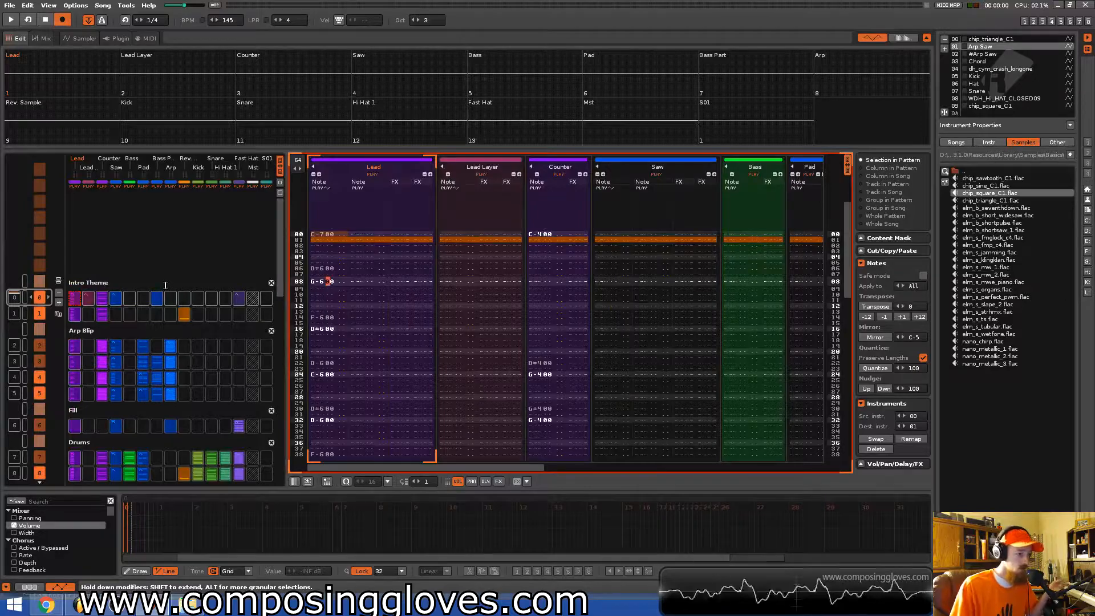
left_click(166, 272)
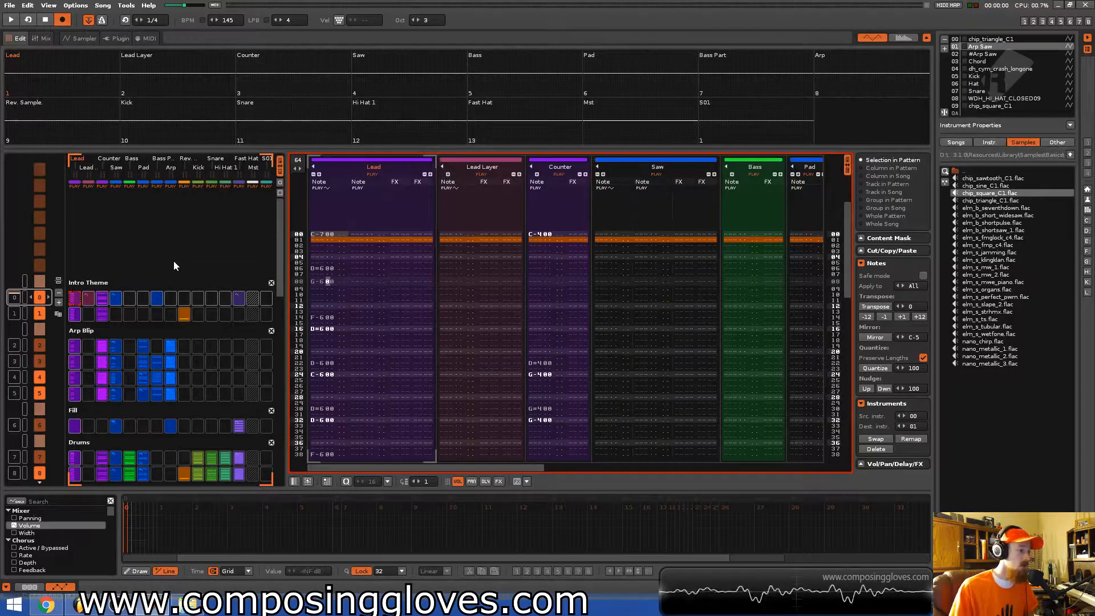
mouse_move(278, 274)
left_mouse_down()
mouse_move(277, 386)
mouse_move(274, 260)
left_mouse_up()
scroll(164, 300, "down", 5)
scroll(165, 298, "down", 20)
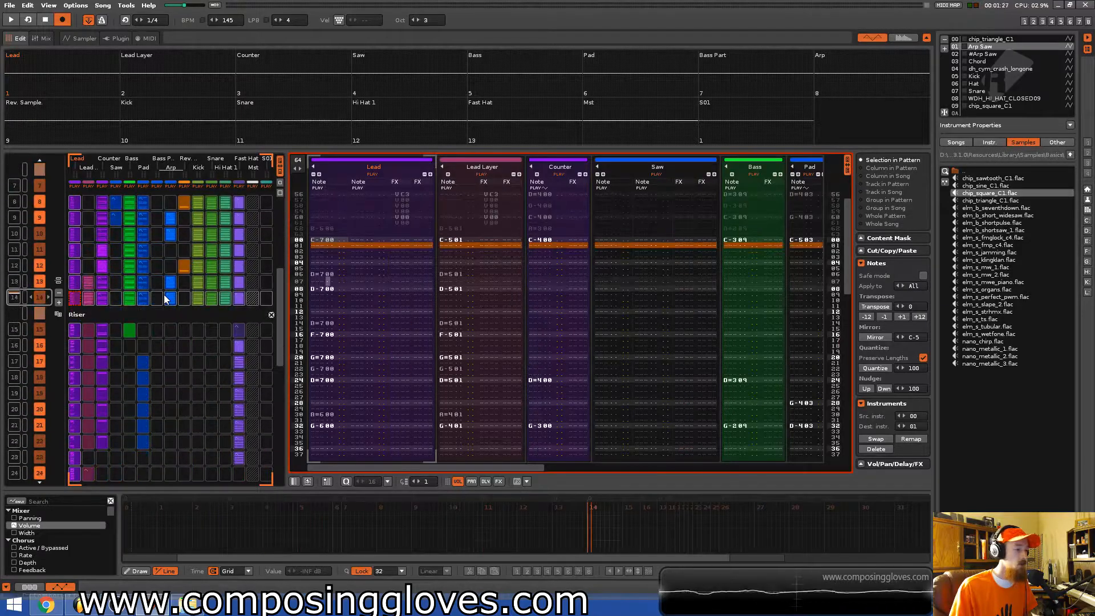
scroll(164, 295, "up", 20)
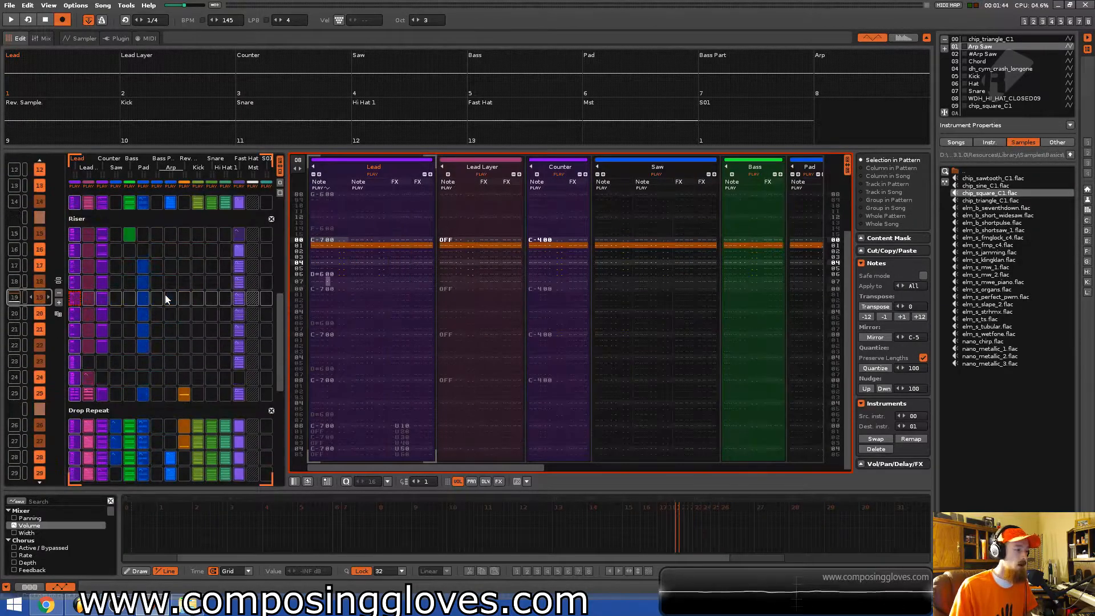
scroll(165, 294, "up", 1)
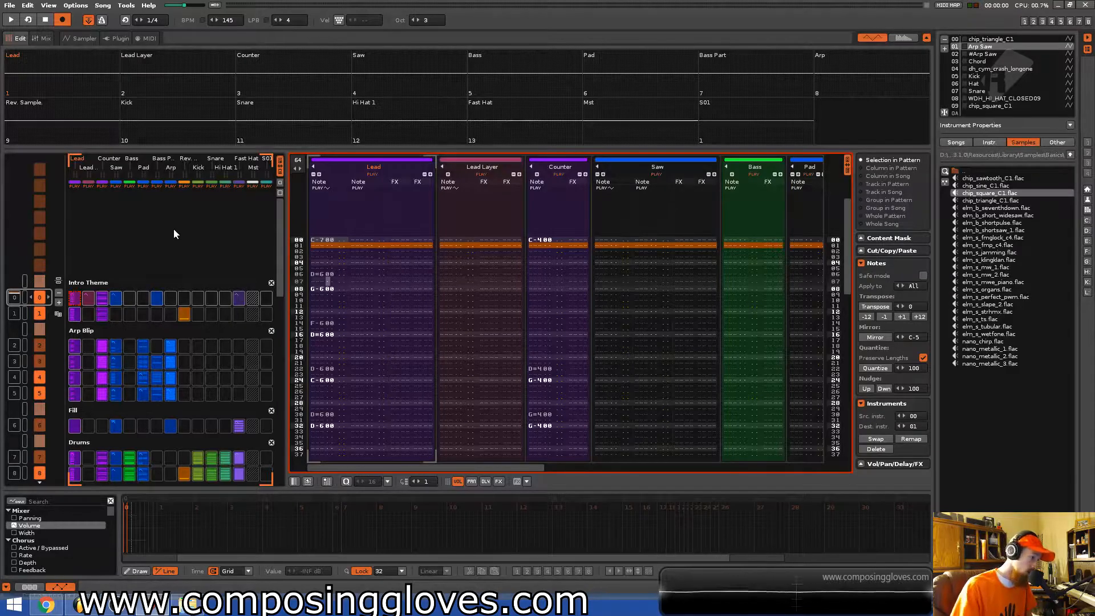
Play the song and pan across the pattern editor's tracks during playback, then stop it.
key("space")
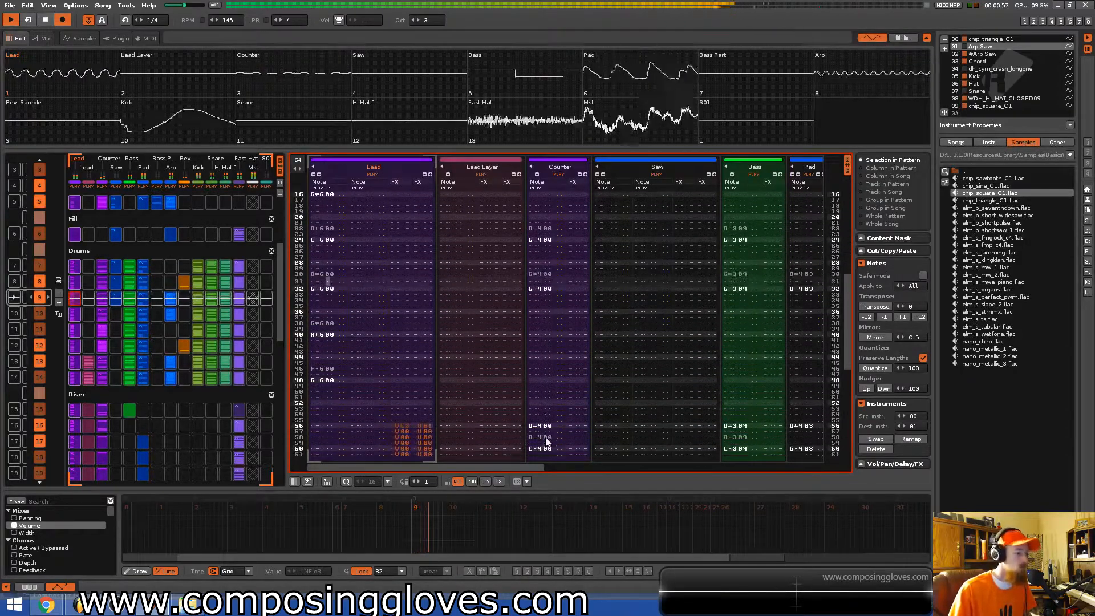
mouse_move(518, 467)
left_mouse_down()
mouse_move(834, 473)
mouse_move(505, 467)
left_mouse_up()
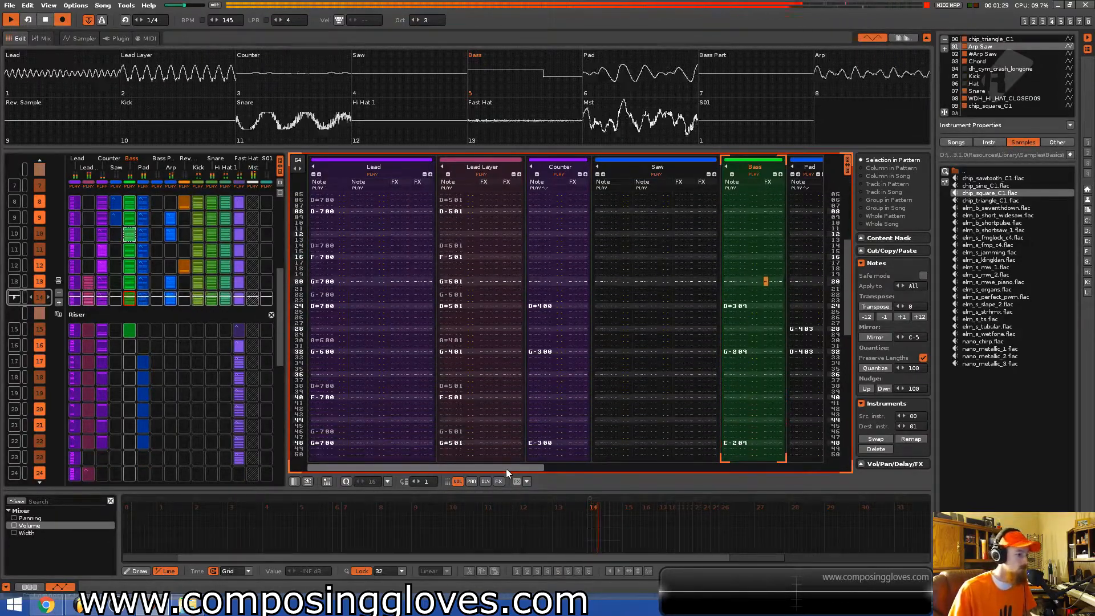
left_click_drag(507, 469, 464, 463)
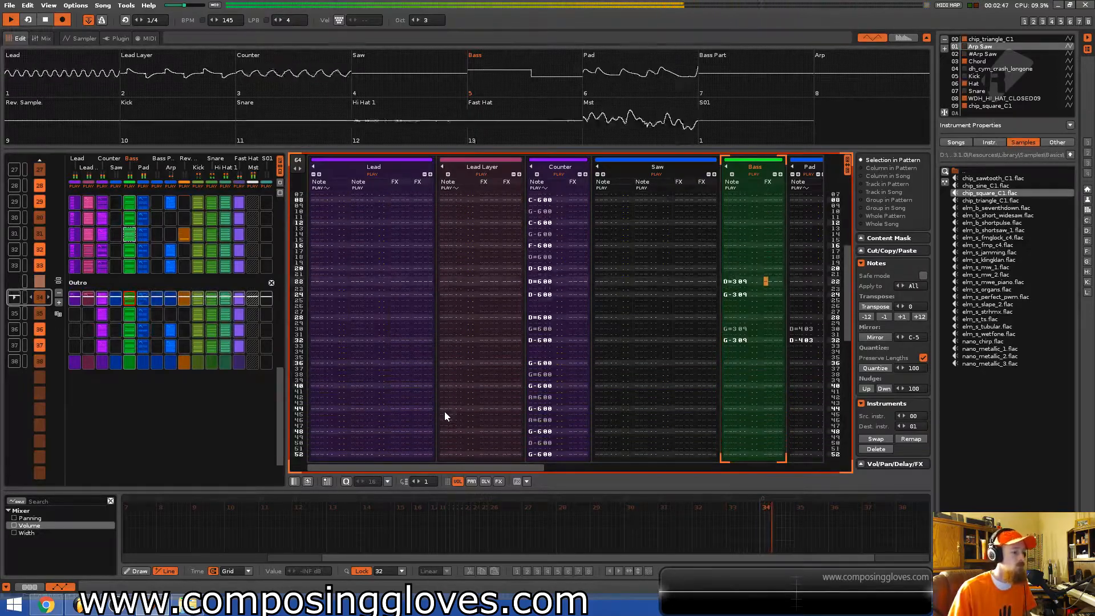
mouse_move(511, 467)
left_mouse_down()
mouse_move(774, 471)
mouse_move(518, 471)
left_mouse_up()
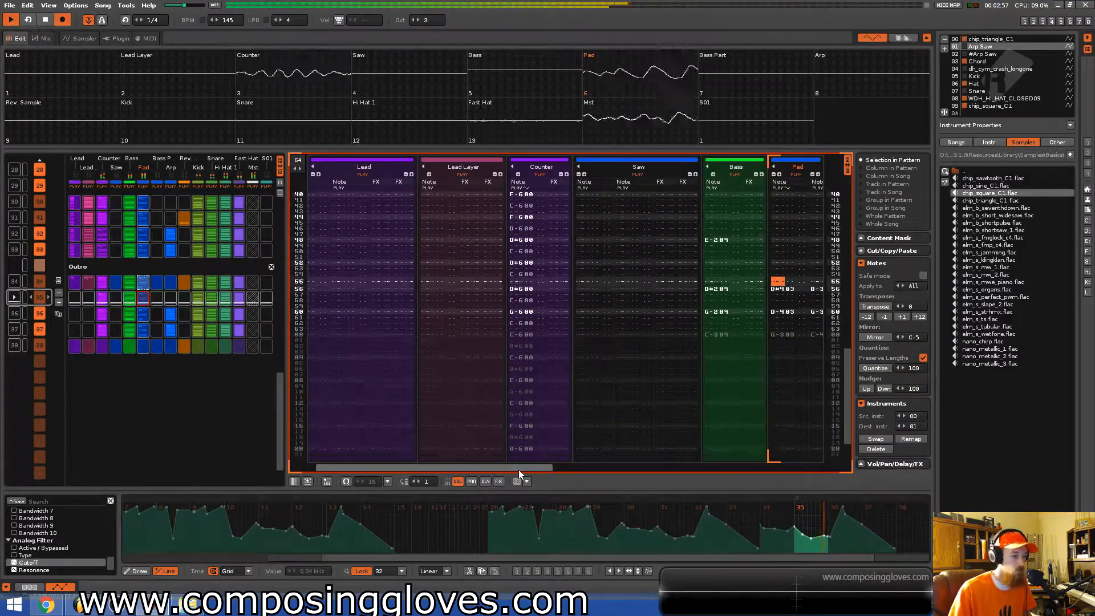
left_click_drag(519, 471, 574, 470)
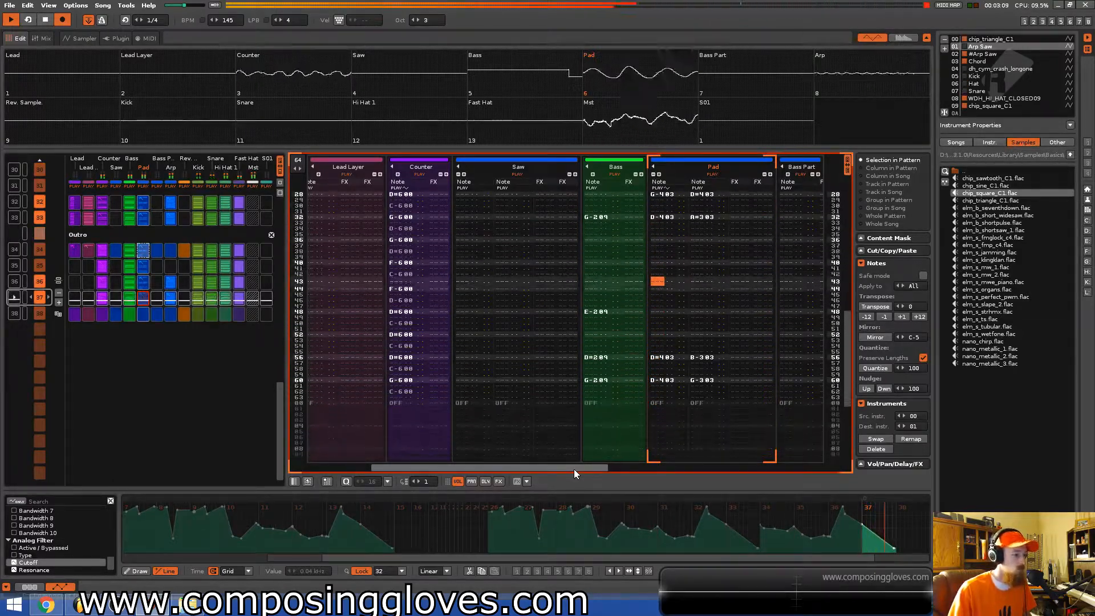
left_click_drag(574, 469, 510, 470)
key("space")
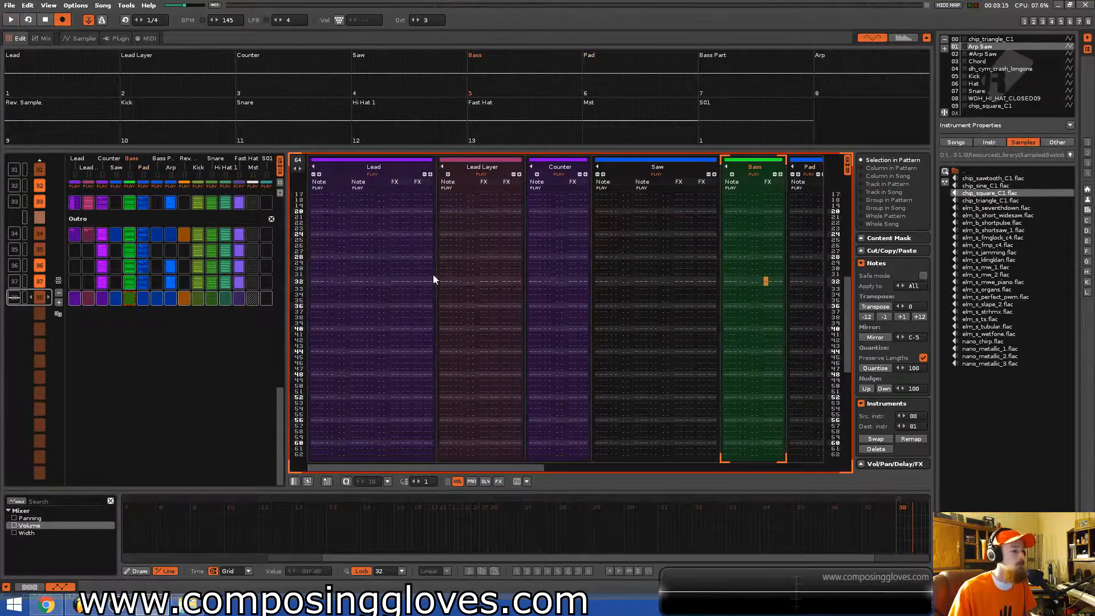
Scroll through the song's sections in the pattern matrix and pattern editor to review the arrangement.
scroll(156, 339, "up", 6)
scroll(158, 340, "up", 9)
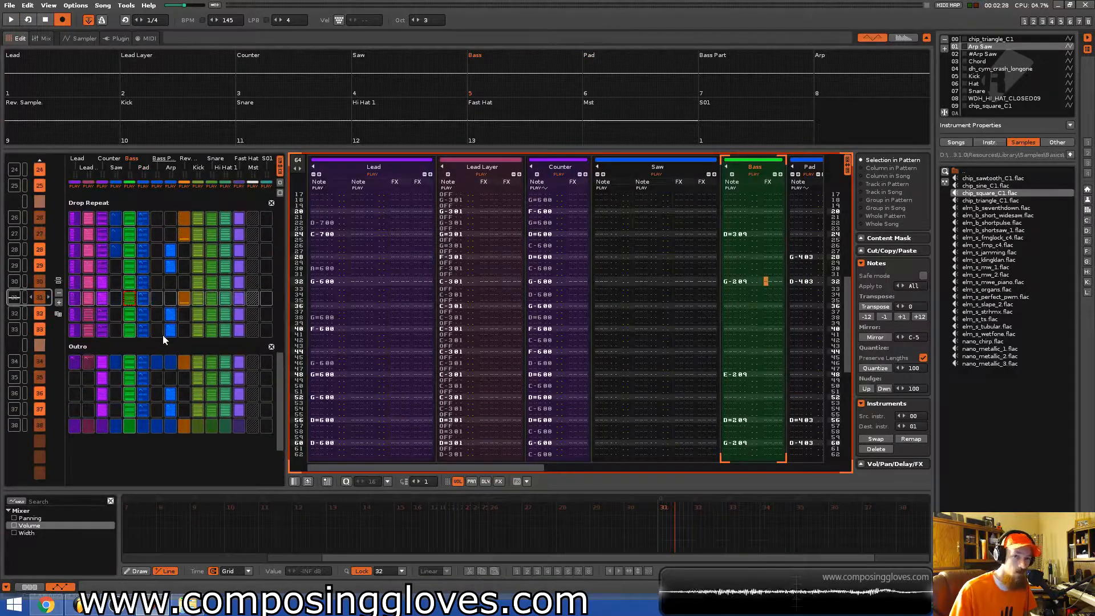
scroll(118, 323, "up", 12)
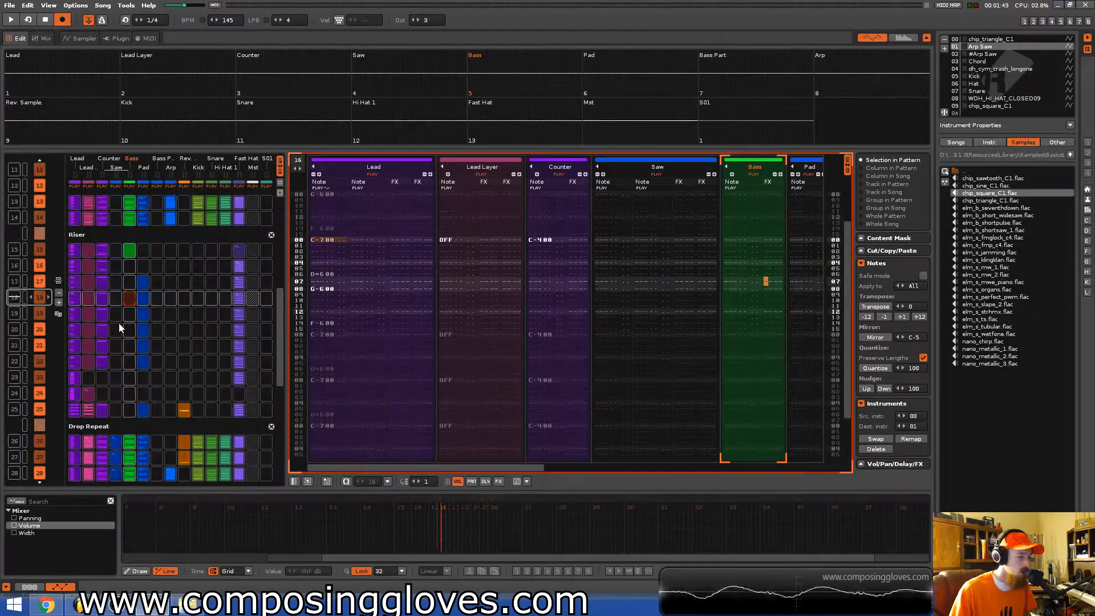
scroll(167, 319, "down", 2)
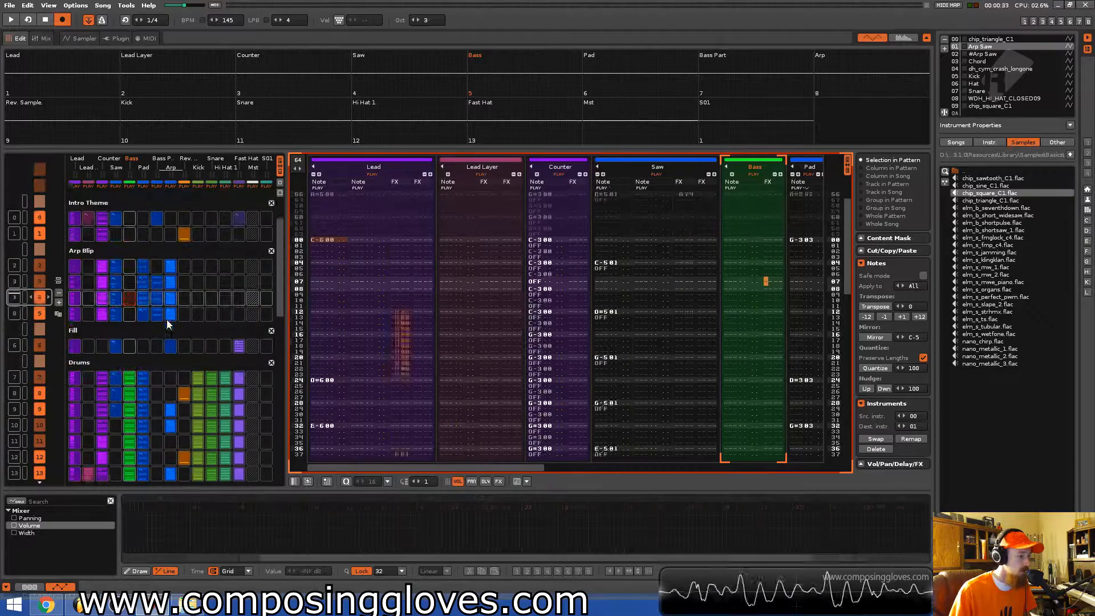
scroll(167, 319, "up", 9)
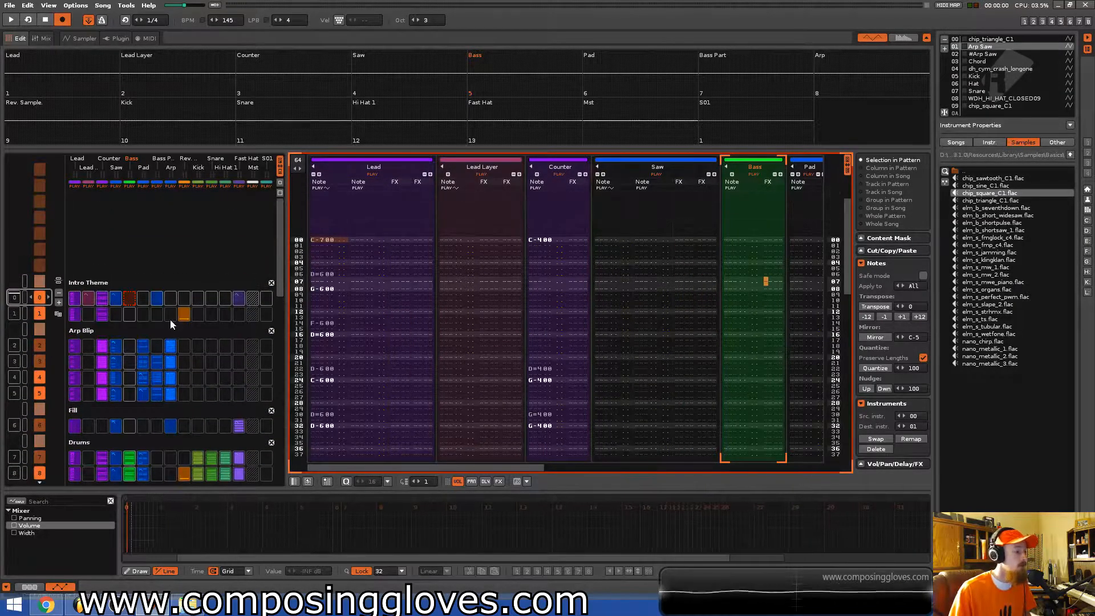
scroll(170, 320, "down", 9)
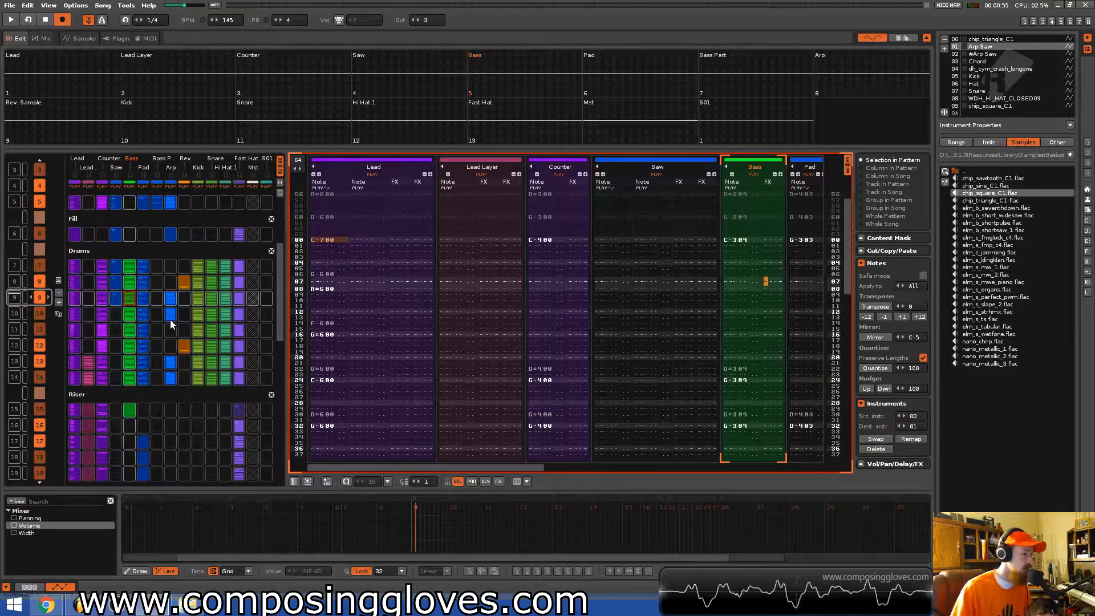
scroll(170, 320, "up", 6)
scroll(162, 324, "up", 3)
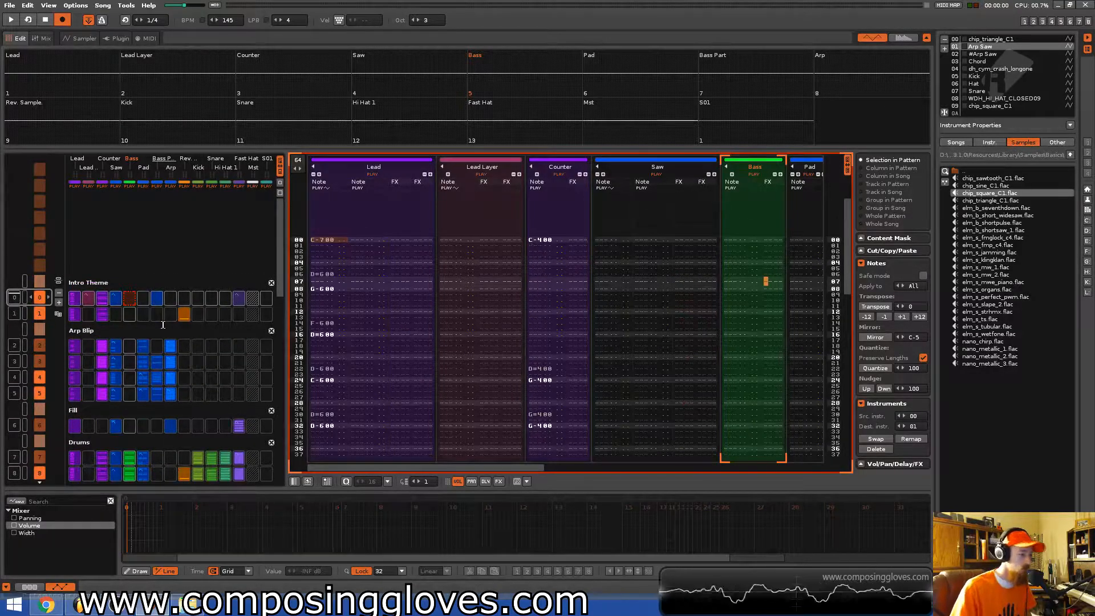
scroll(279, 342, "down", 9)
scroll(279, 342, "down", 13)
scroll(279, 398, "down", 5)
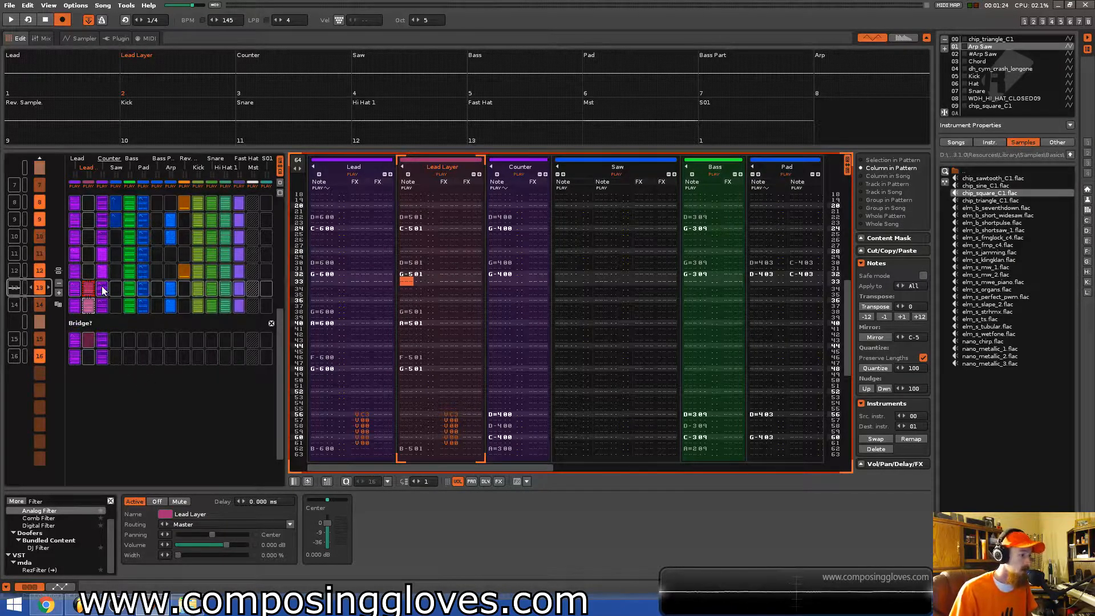
Play the song from the current pattern while scrolling through its notes.
key("space")
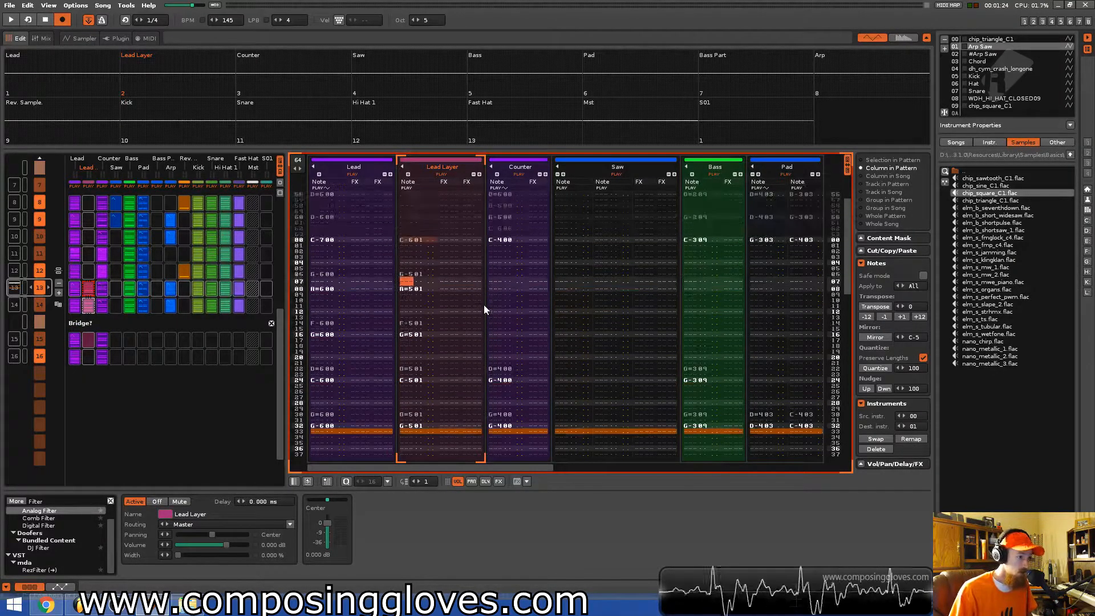
scroll(117, 314, "up", 1)
scroll(119, 315, "down", 1)
scroll(114, 287, "up", 7)
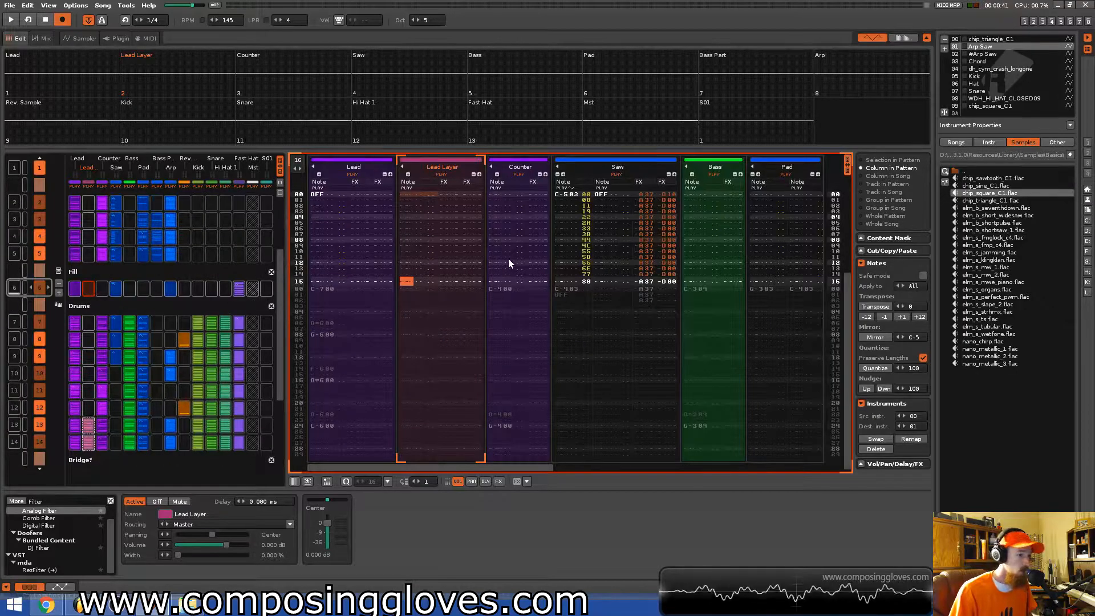
Select the Counter track, show its automation in the lower panel, and pick pattern slots in the matrix.
key("Tab")
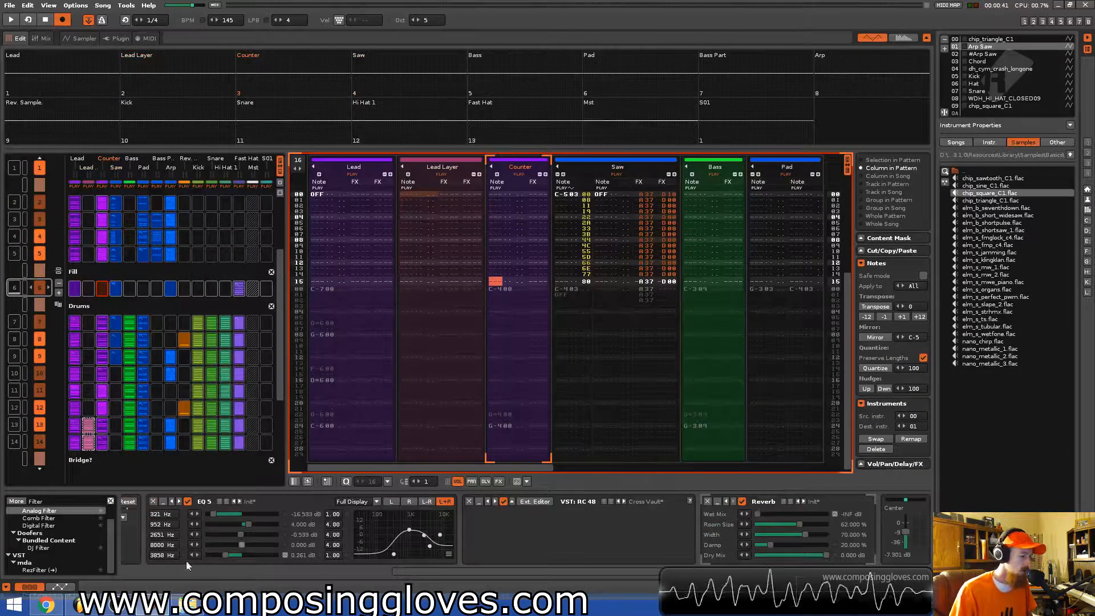
left_click(60, 586)
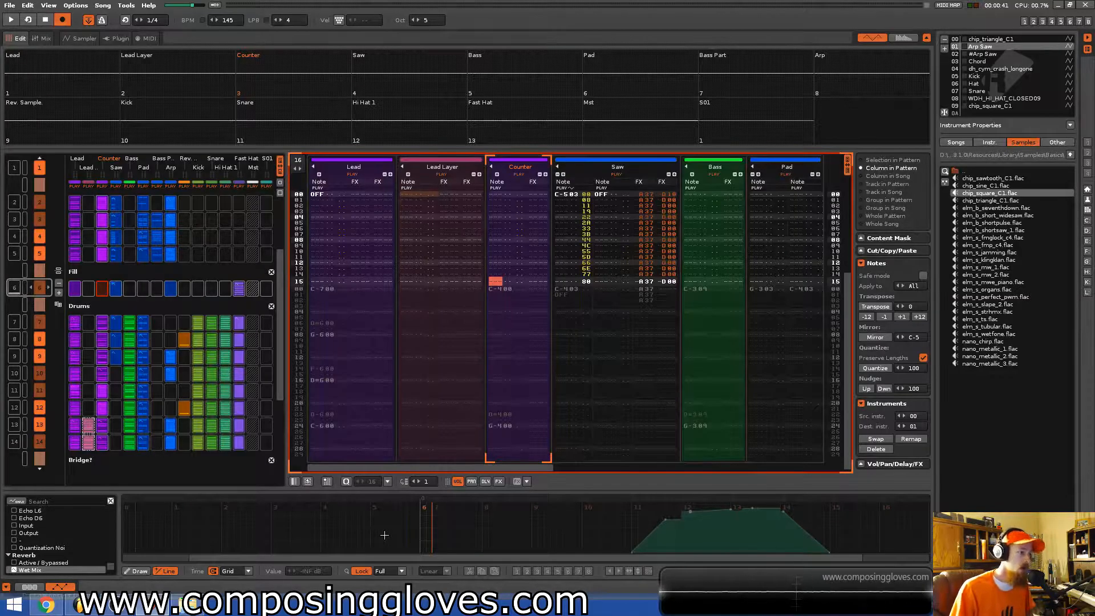
left_click(130, 273)
left_click(137, 307)
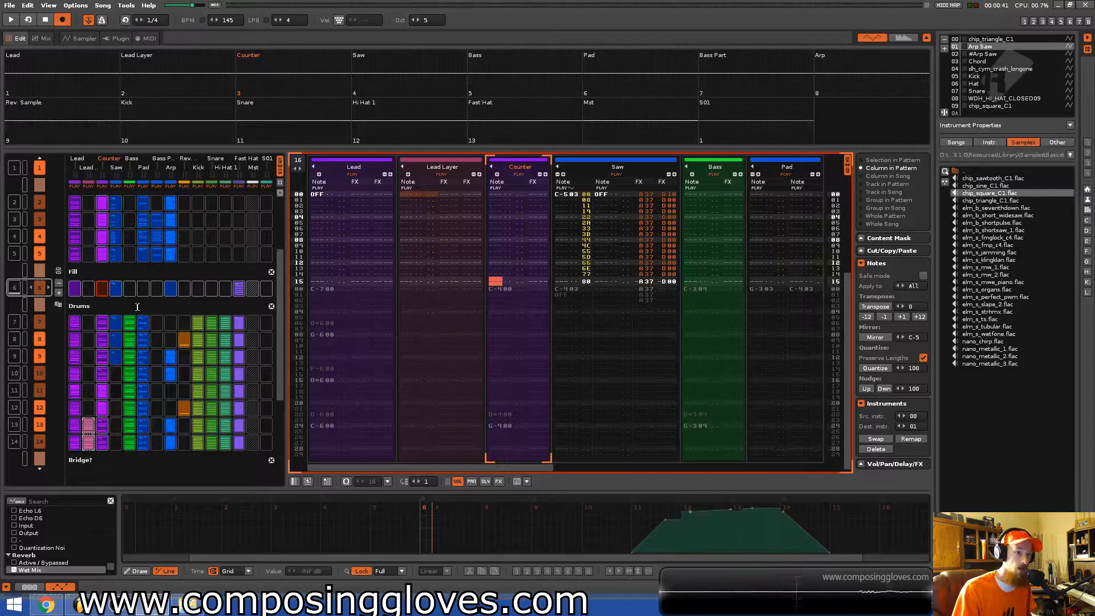
left_click(106, 289)
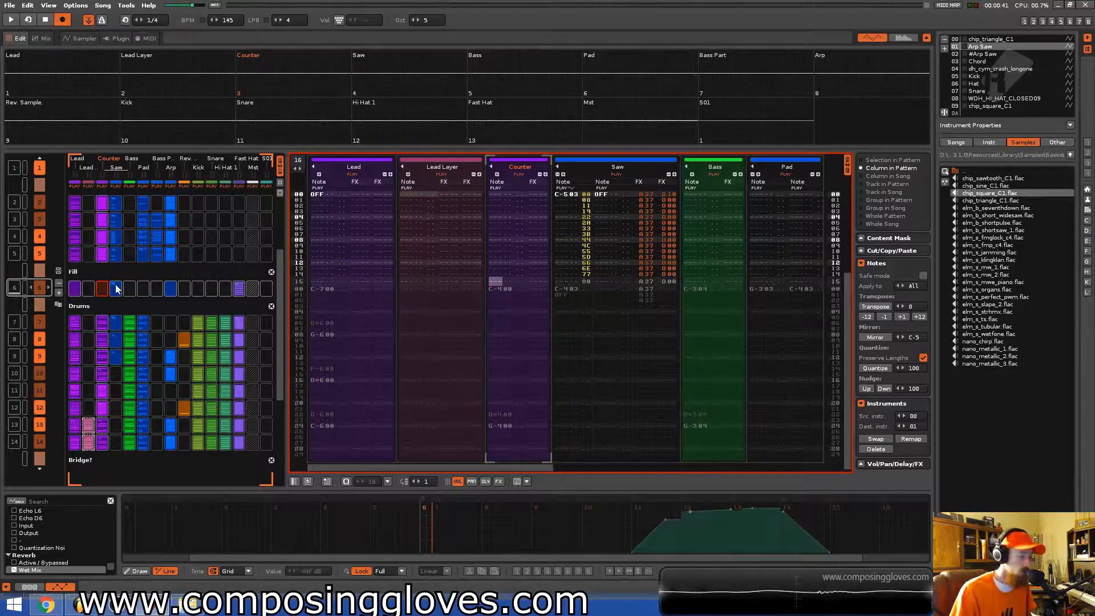
Scroll through the patterns to examine the Counter track's notes across the song's sections.
scroll(135, 273, "up", 3)
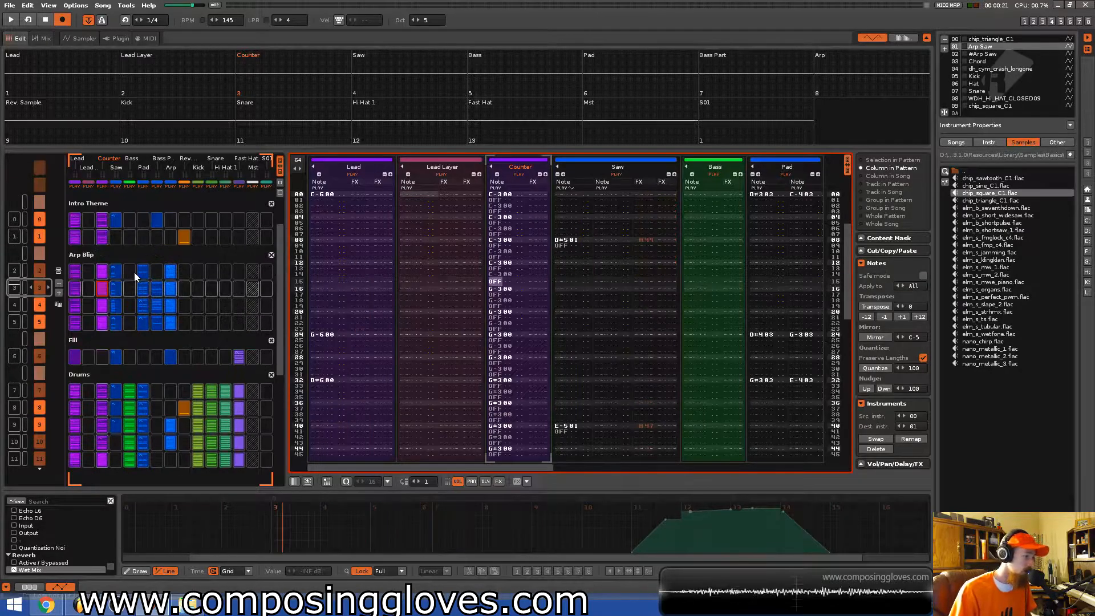
scroll(135, 275, "down", 4)
scroll(137, 280, "down", 1)
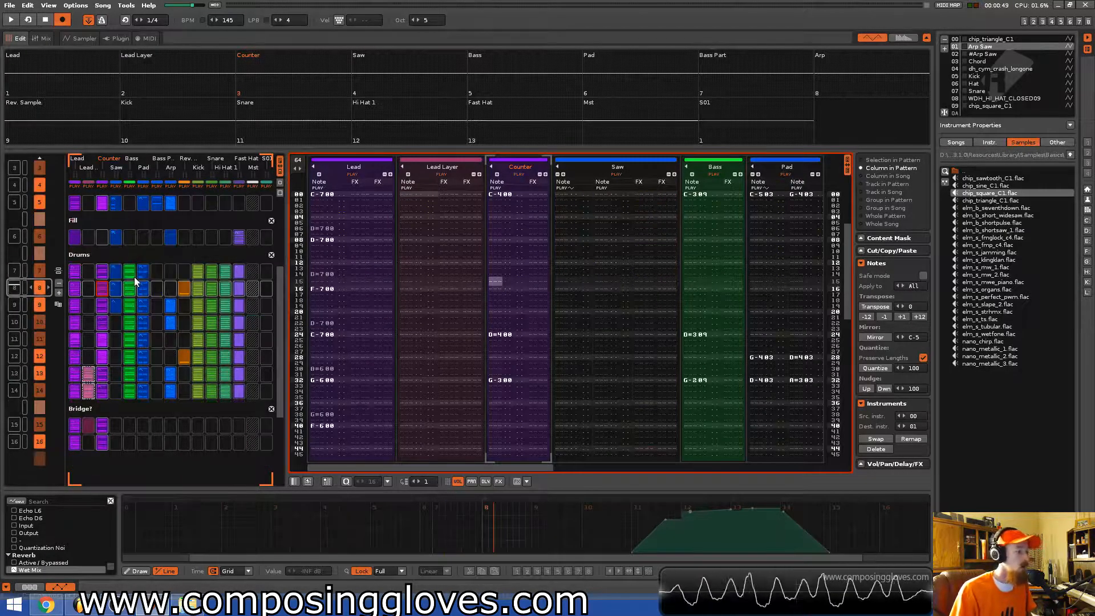
scroll(135, 281, "down", 5)
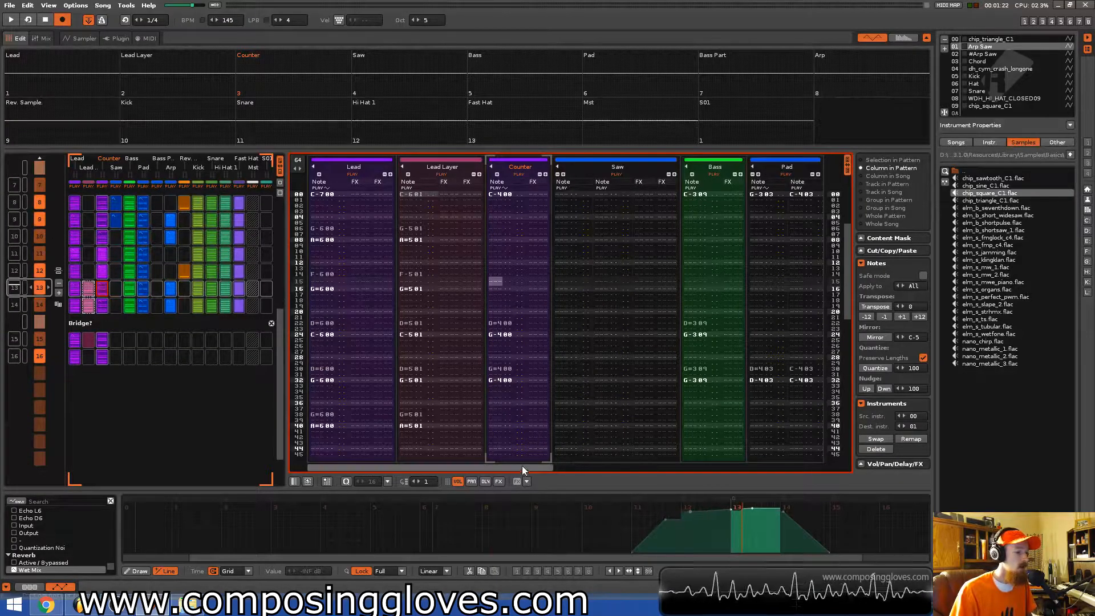
scroll(91, 303, "up", 3)
scroll(91, 303, "up", 6)
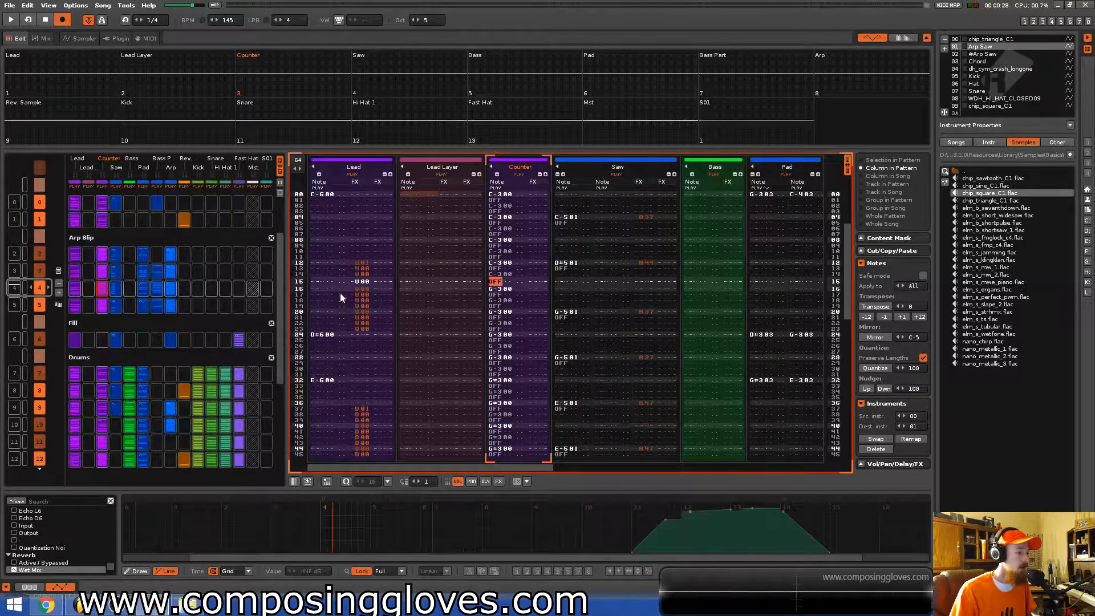
scroll(381, 376, "down", 16)
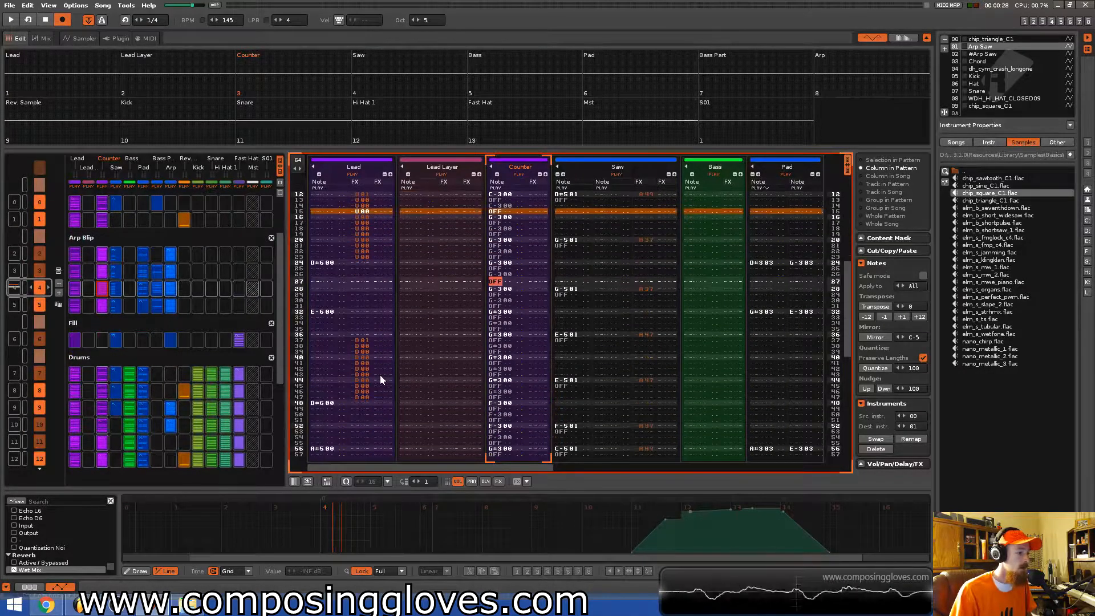
scroll(142, 330, "down", 4)
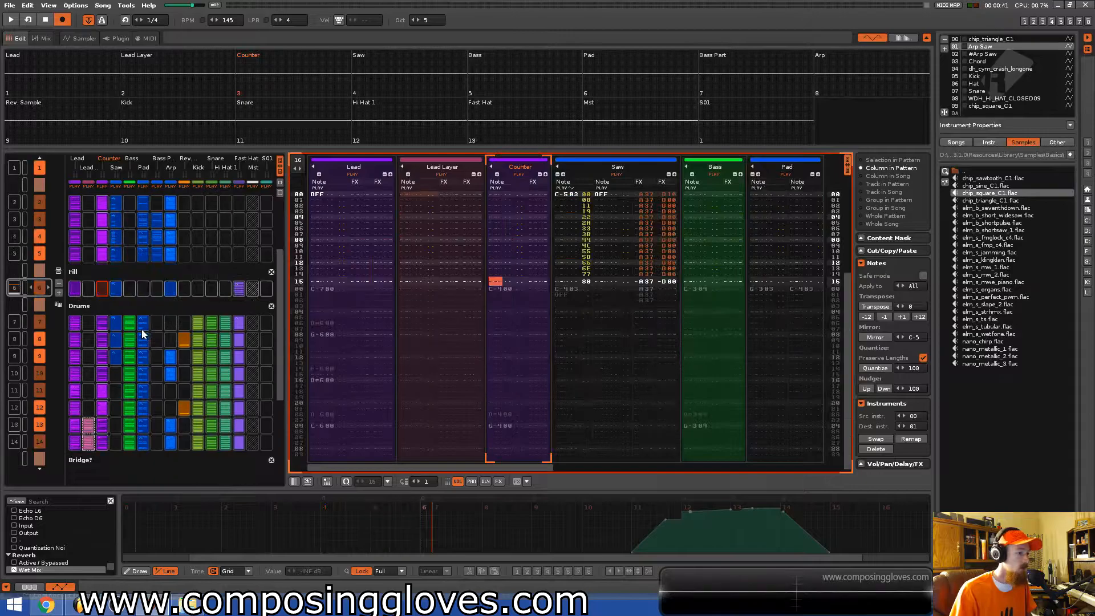
scroll(142, 330, "up", 2)
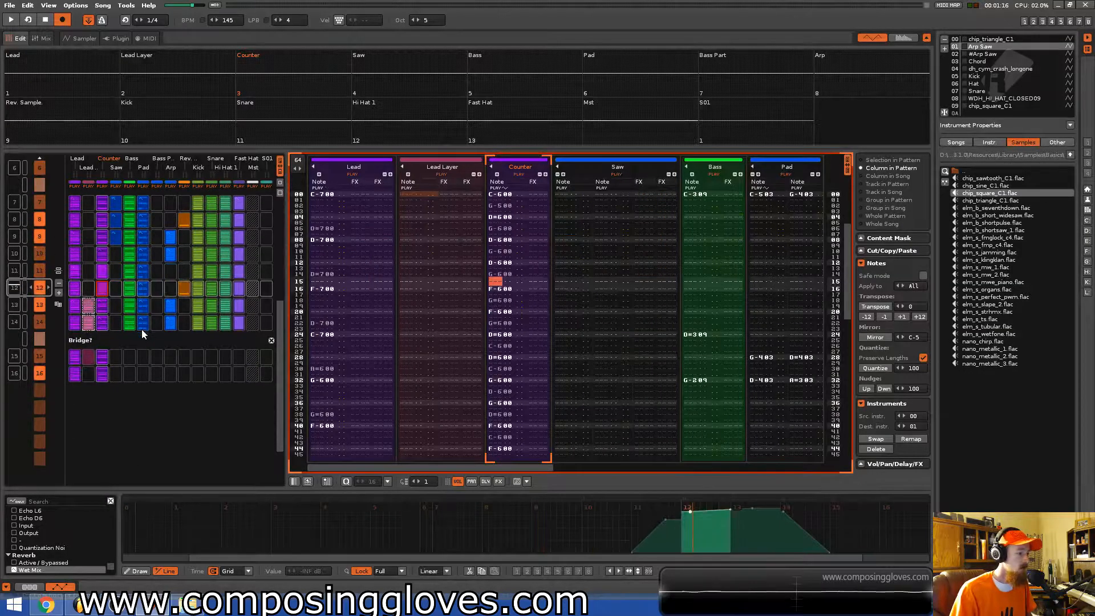
scroll(141, 329, "down", 2)
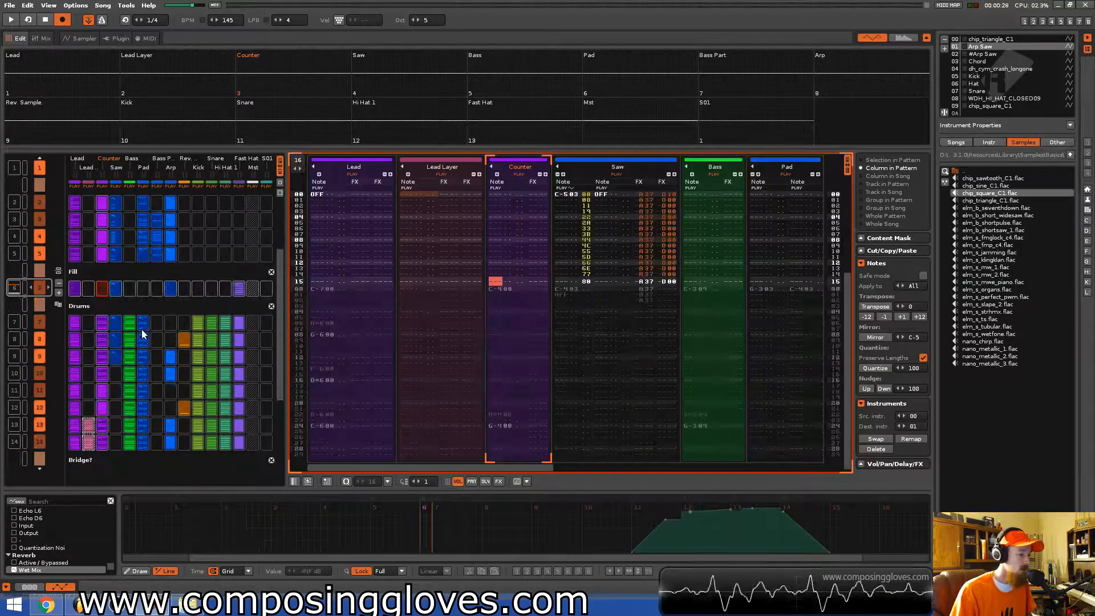
scroll(141, 330, "down", 3)
scroll(349, 365, "down", 8)
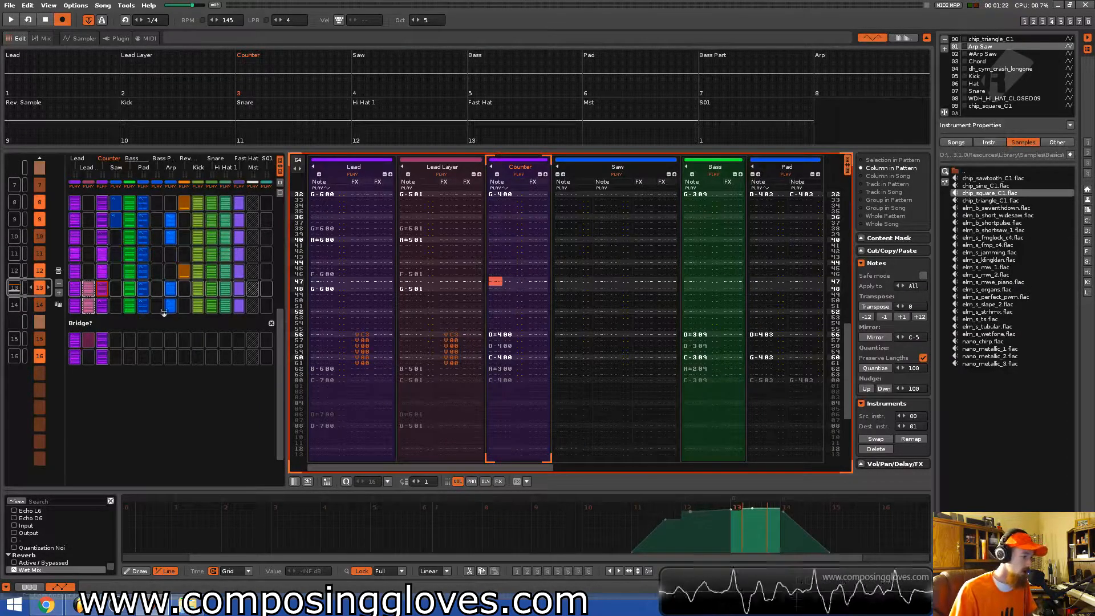
scroll(443, 280, "up", 10)
scroll(443, 281, "up", 5)
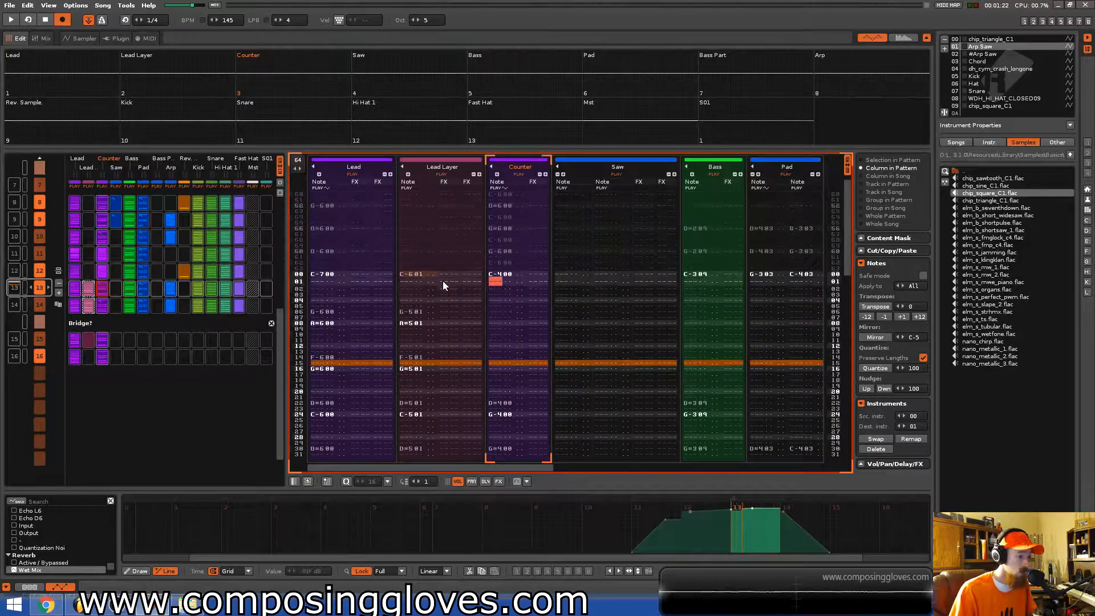
left_click(415, 274)
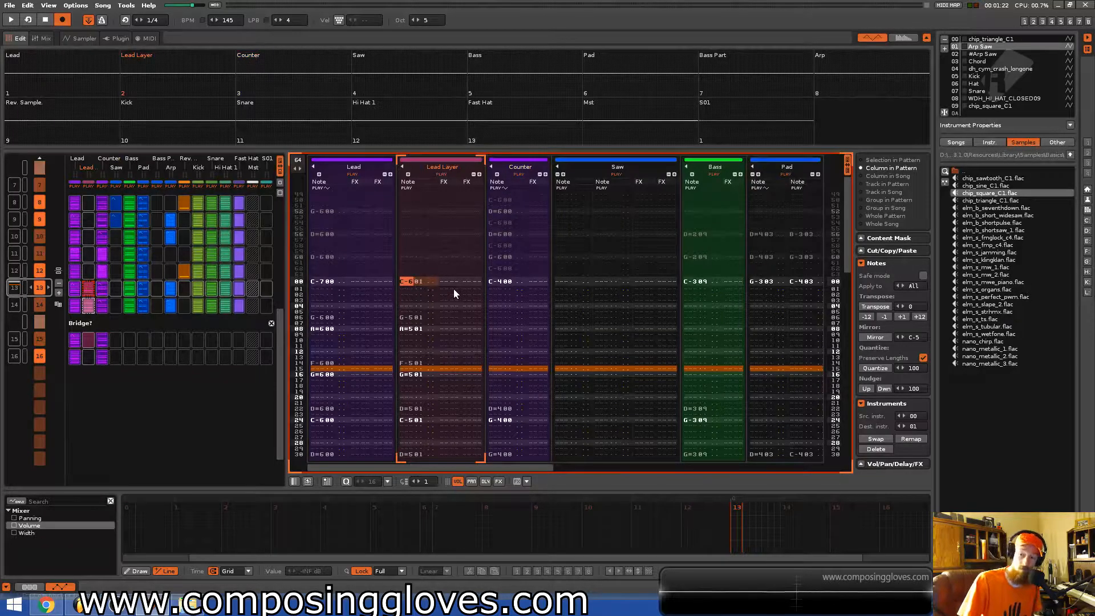
left_click(79, 605)
left_click(80, 607)
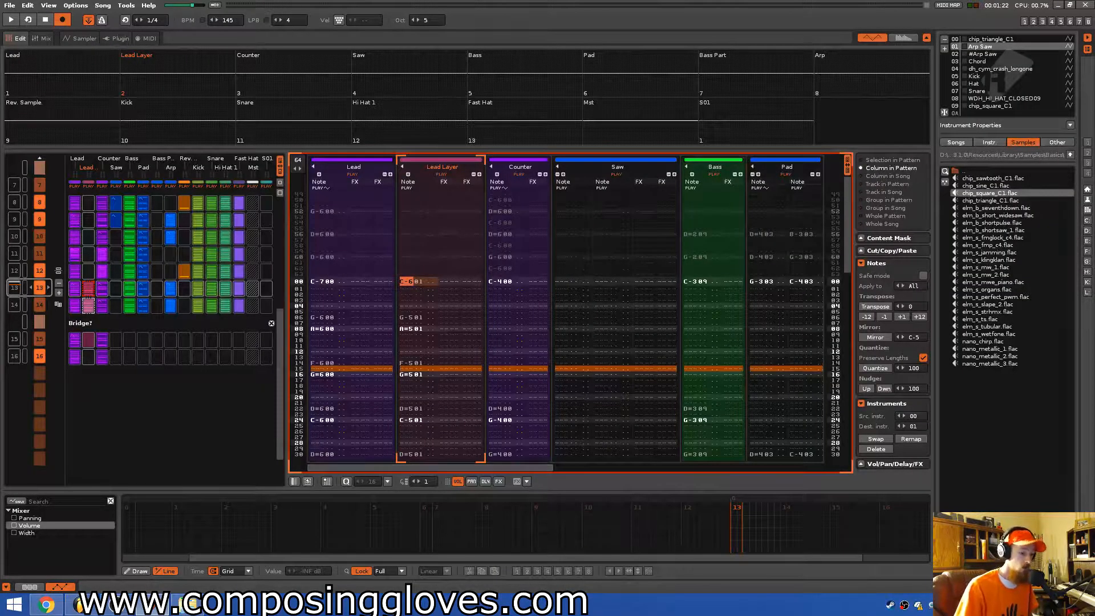
left_click(83, 607)
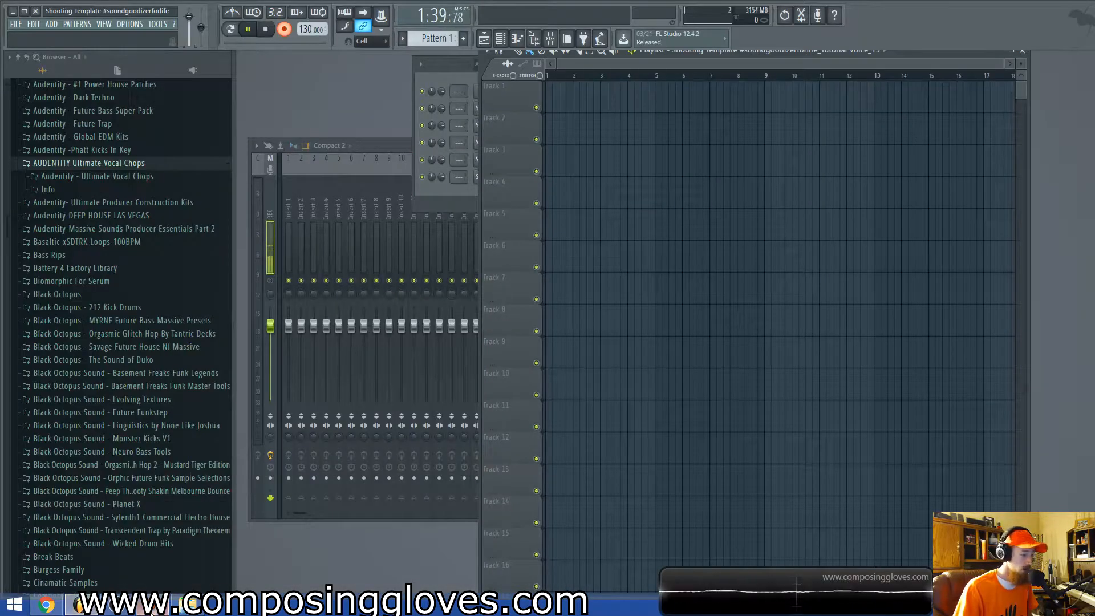
left_click(147, 606)
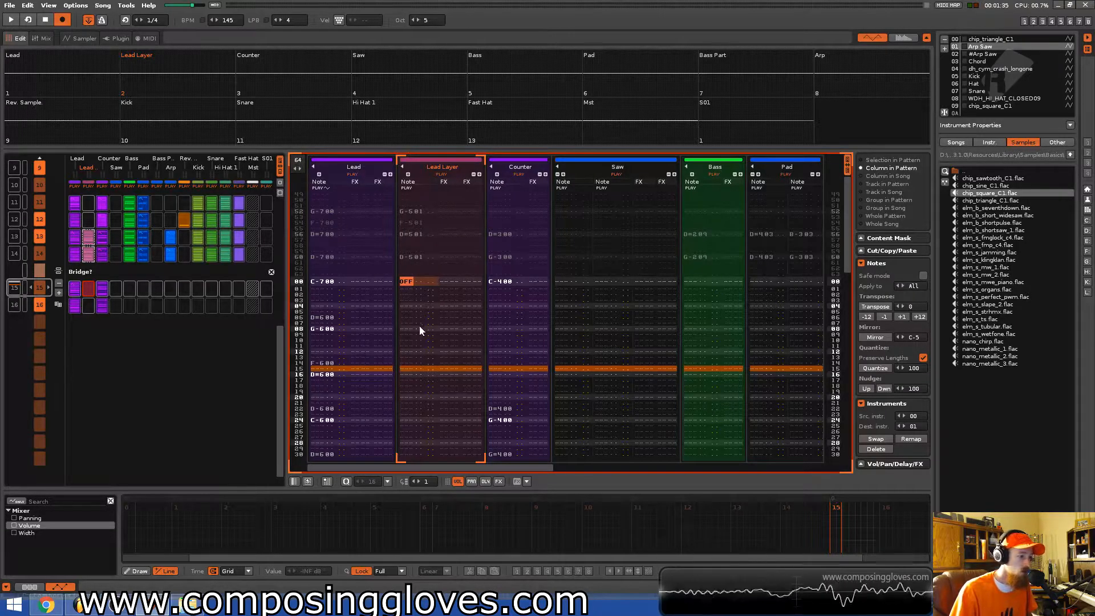
Set the current pattern's length to 32 lines and play it back.
key("space")
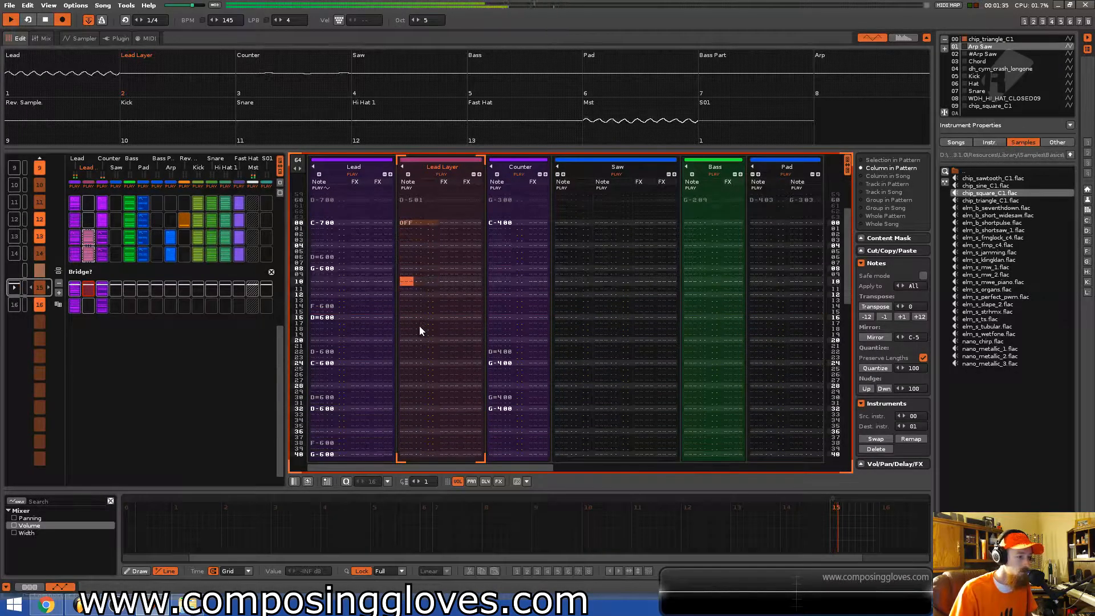
key("space")
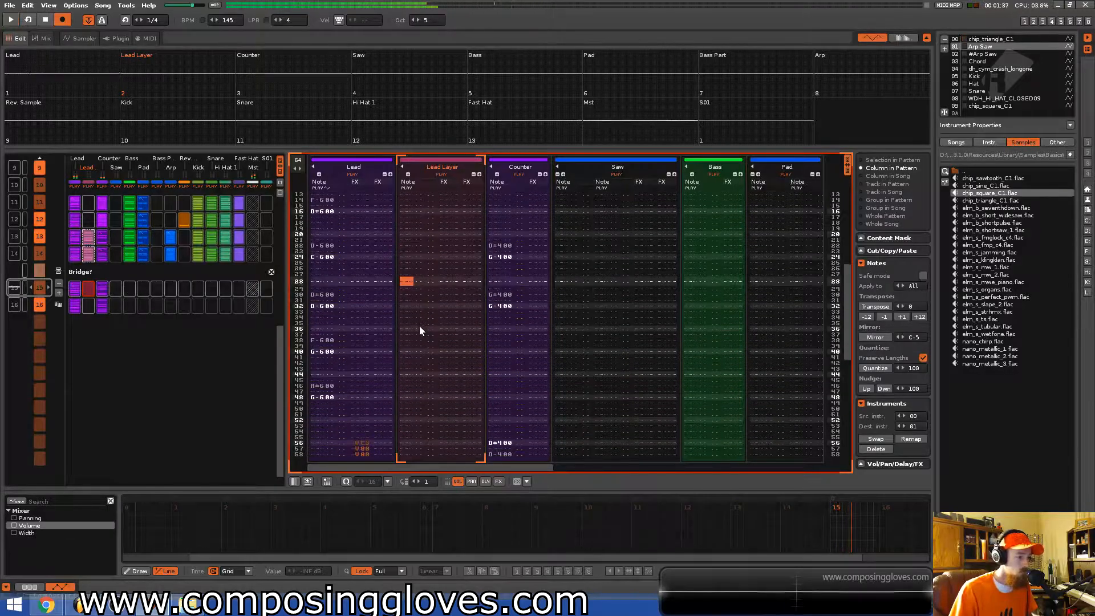
left_click(298, 162)
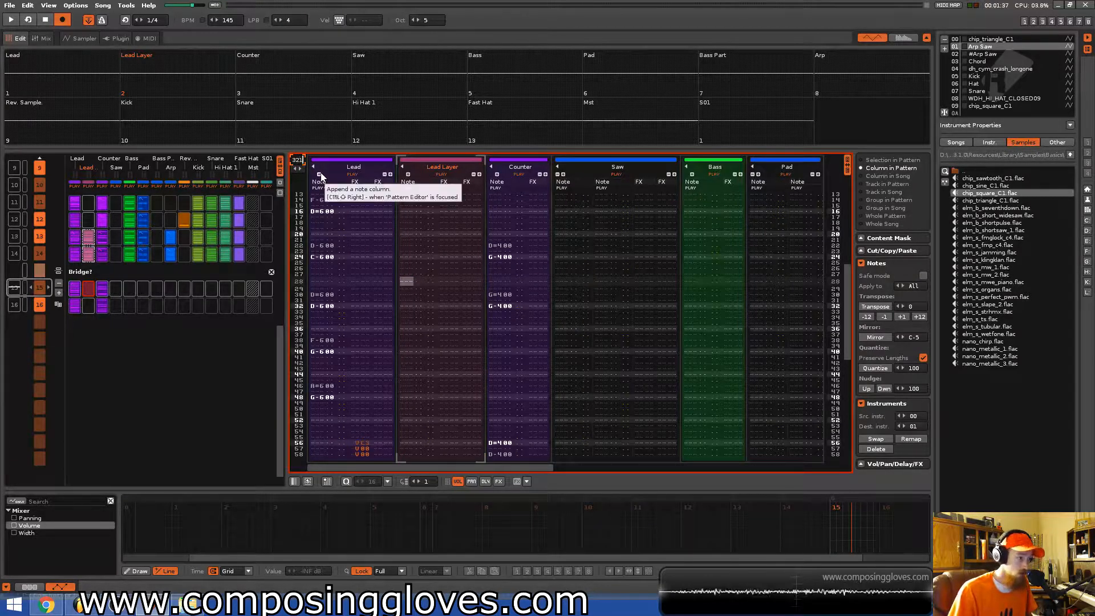
key("Return")
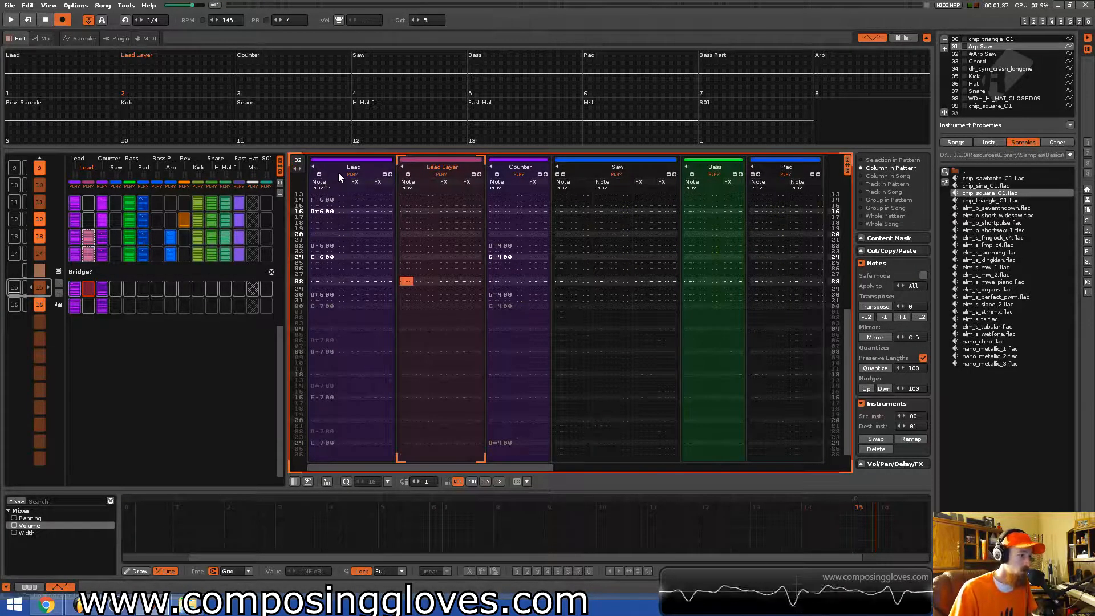
key("space")
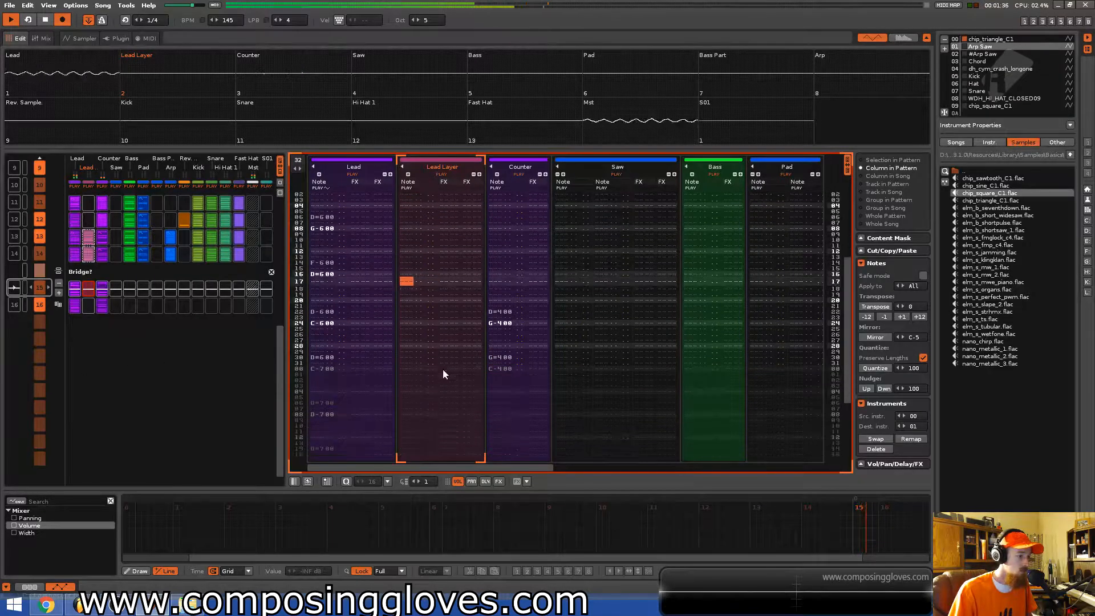
key("space")
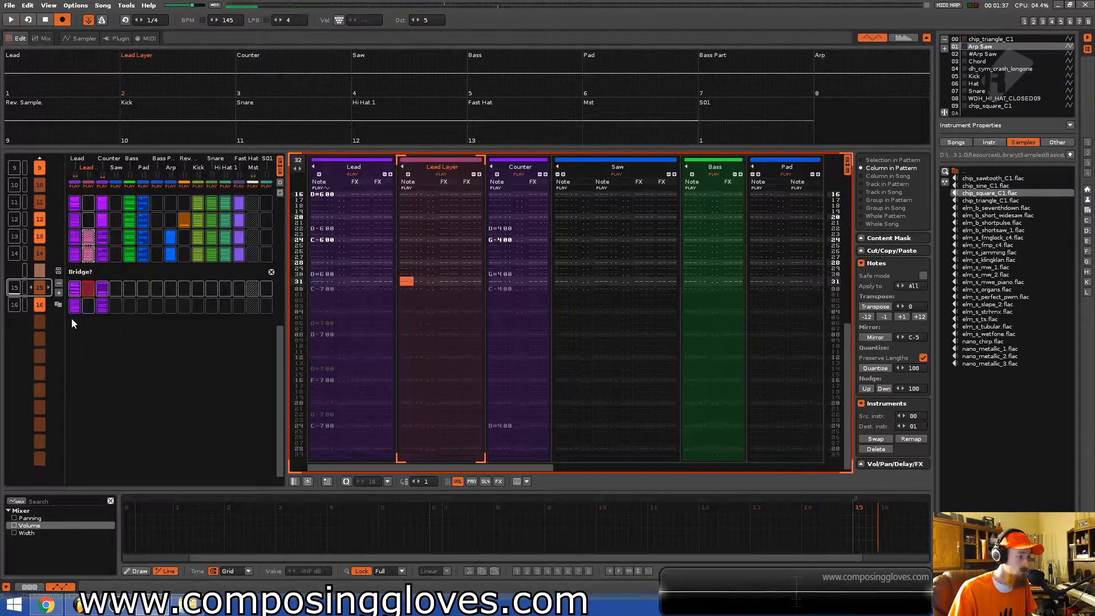
Insert two new patterns into the song sequence in the bridge section.
left_click(59, 293)
left_click(59, 293)
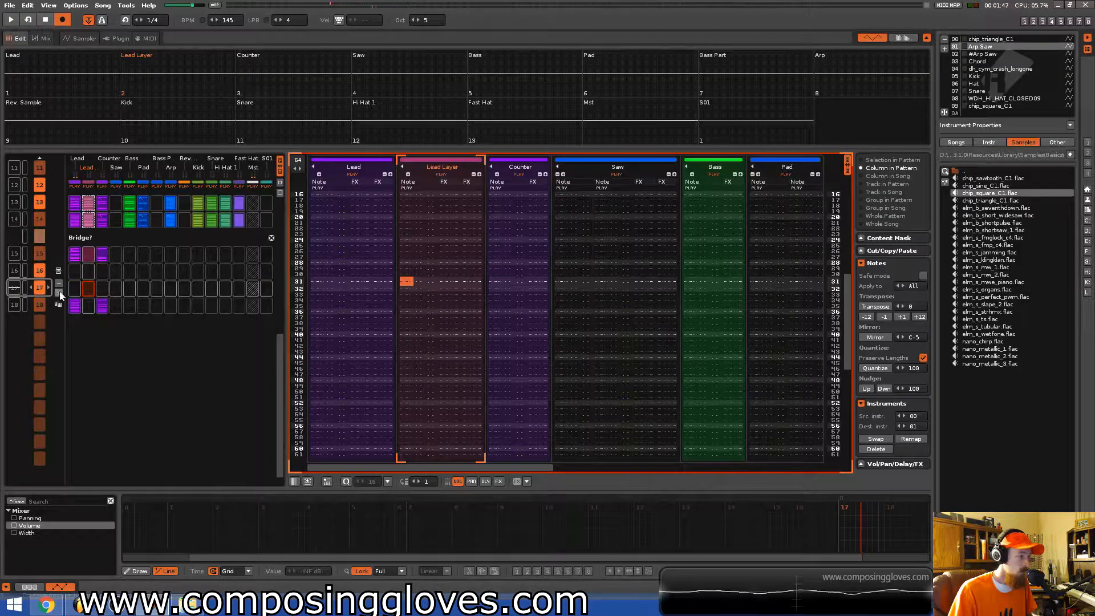
left_click(60, 294)
Copy the Lead, Lead Layer and Counter slots of the bridge pattern and paste them into the three following patterns.
left_click(101, 241, "shift")
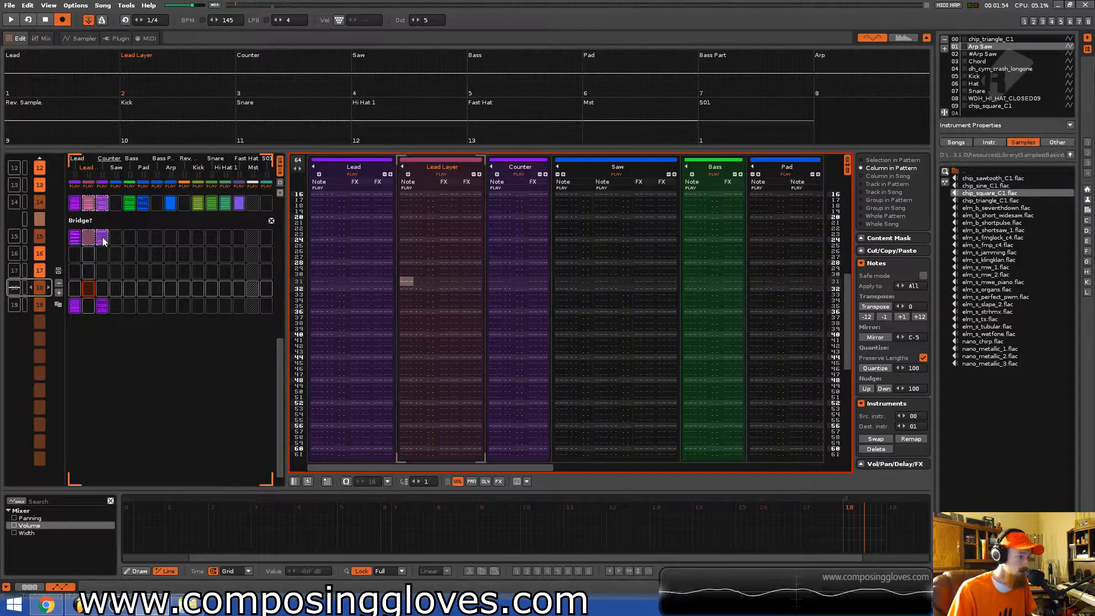
left_click(74, 252)
left_click(75, 242)
left_click(103, 241, "shift")
key("ctrl+c")
left_click(76, 255)
key("ctrl+v")
left_click(74, 272)
key("ctrl+v")
left_click(74, 286)
key("ctrl+v")
key("space")
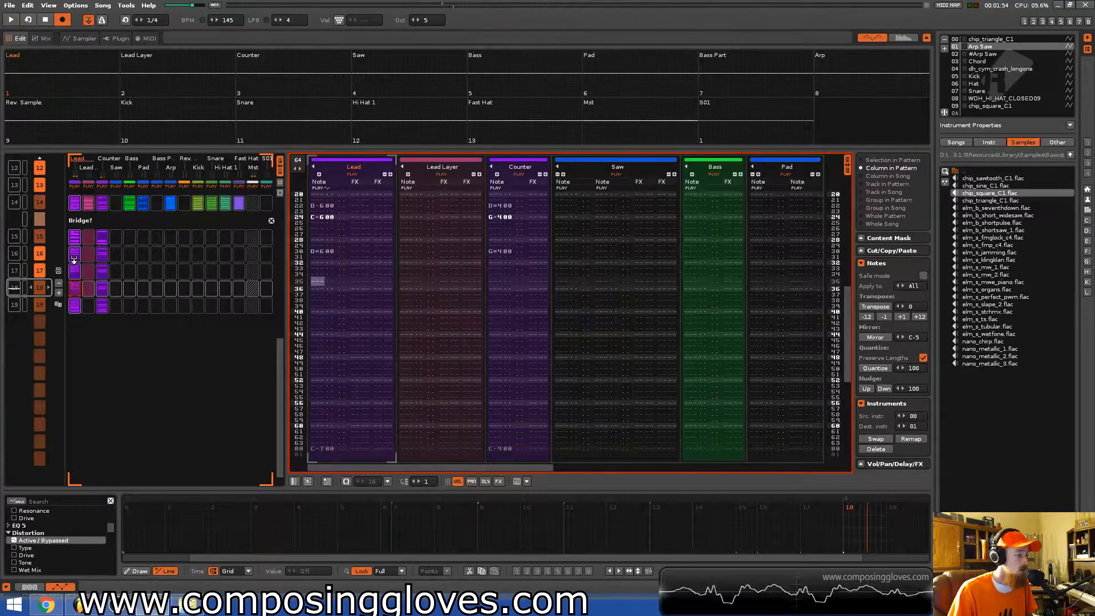
Set the lengths of the new bridge patterns to 32 lines.
double_click(296, 162)
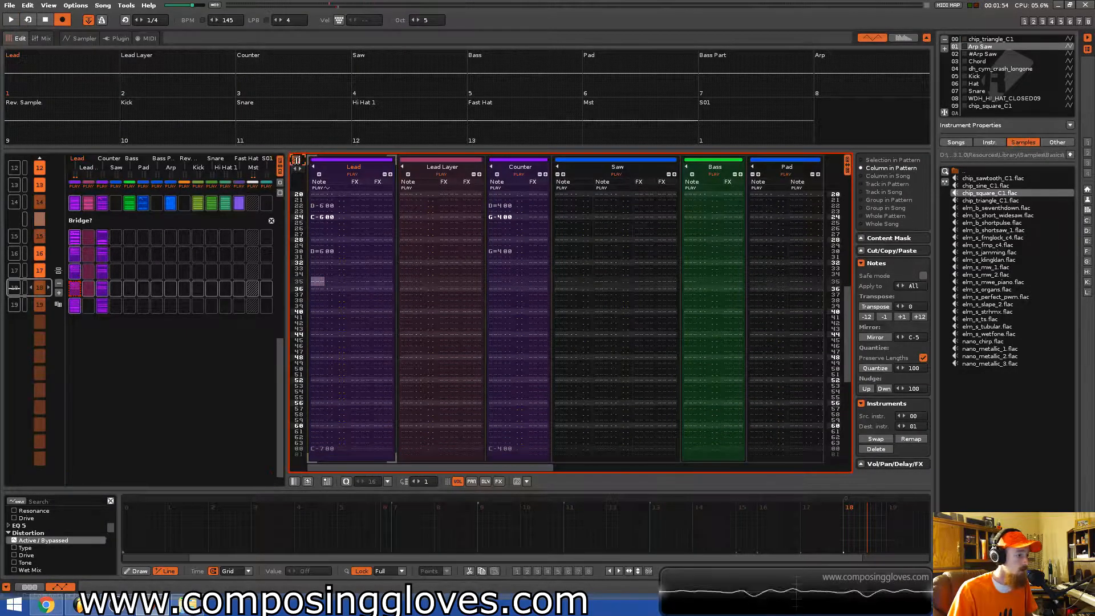
type("32")
key("Return")
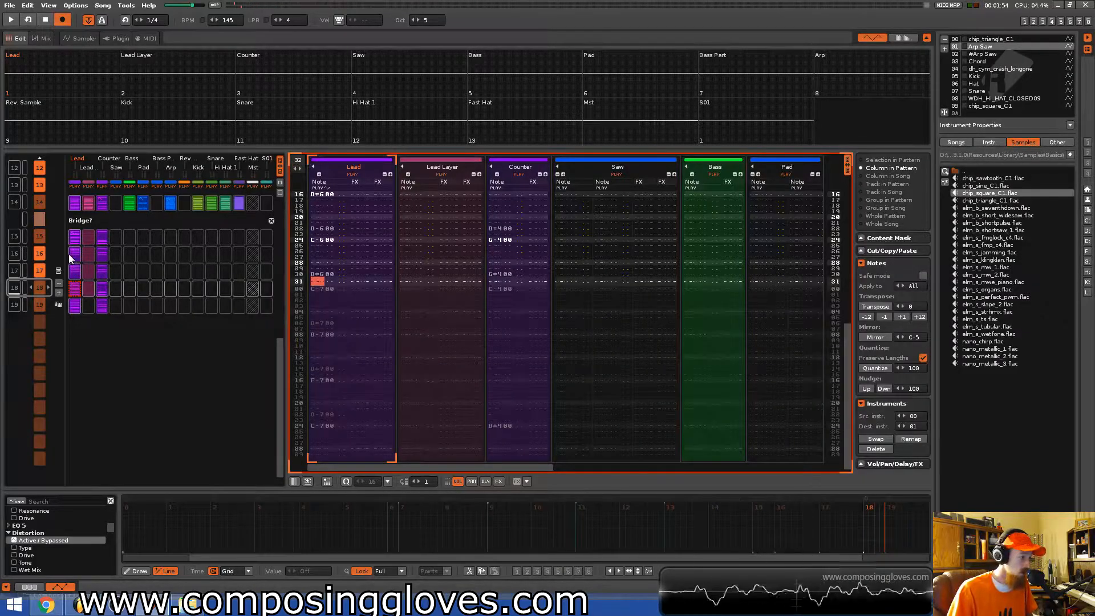
scroll(60, 277, "up", 1)
double_click(298, 160)
key("Return")
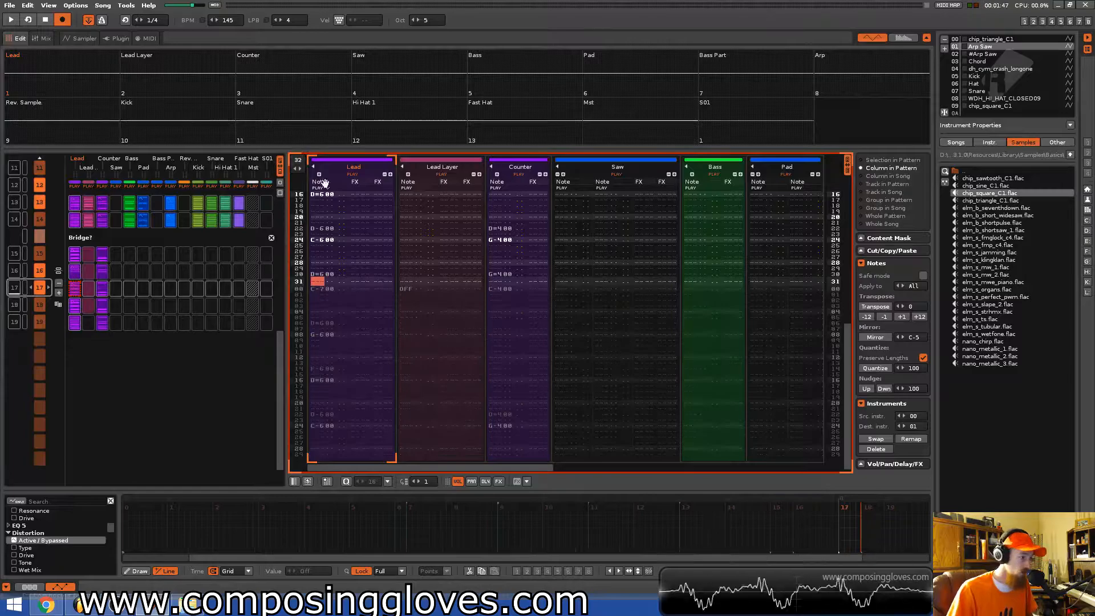
Play the bridge patterns and scroll through the song sequence to review them.
scroll(105, 324, "up", 1)
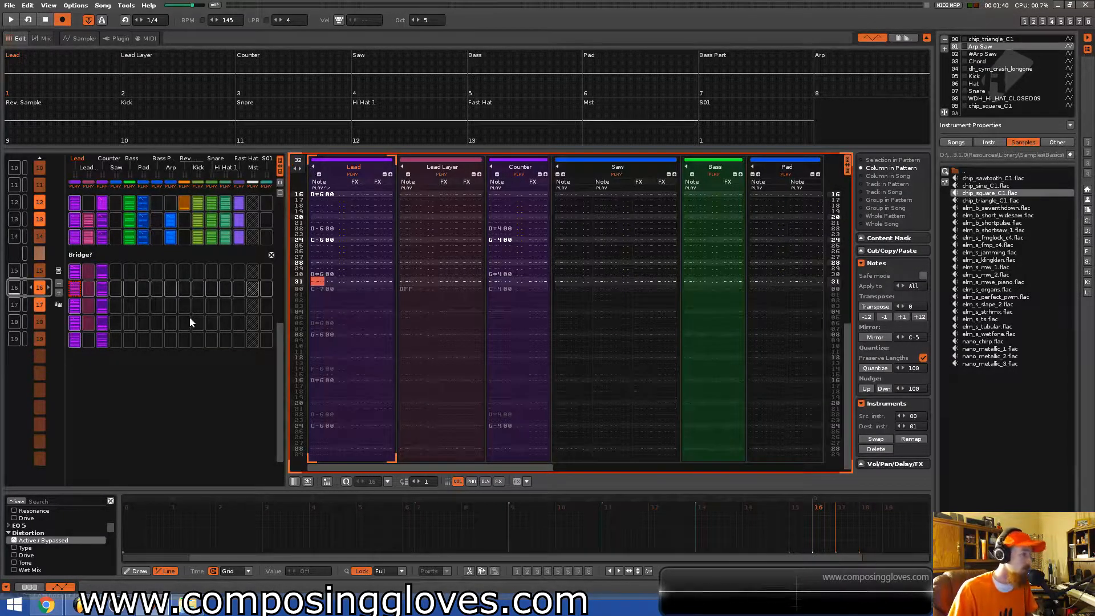
scroll(191, 324, "up", 1)
key("space")
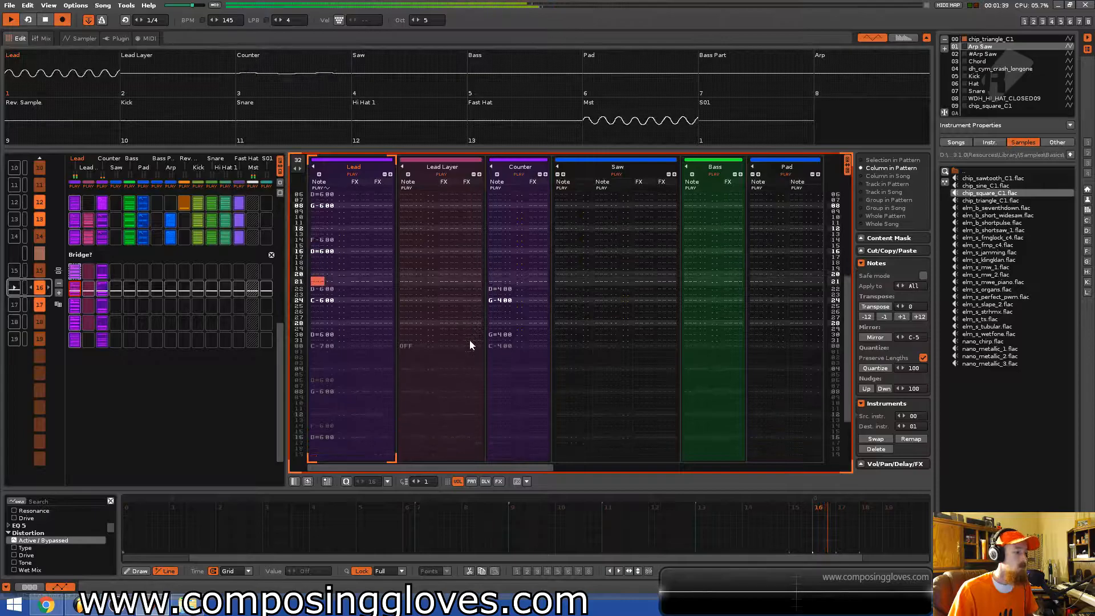
key("space")
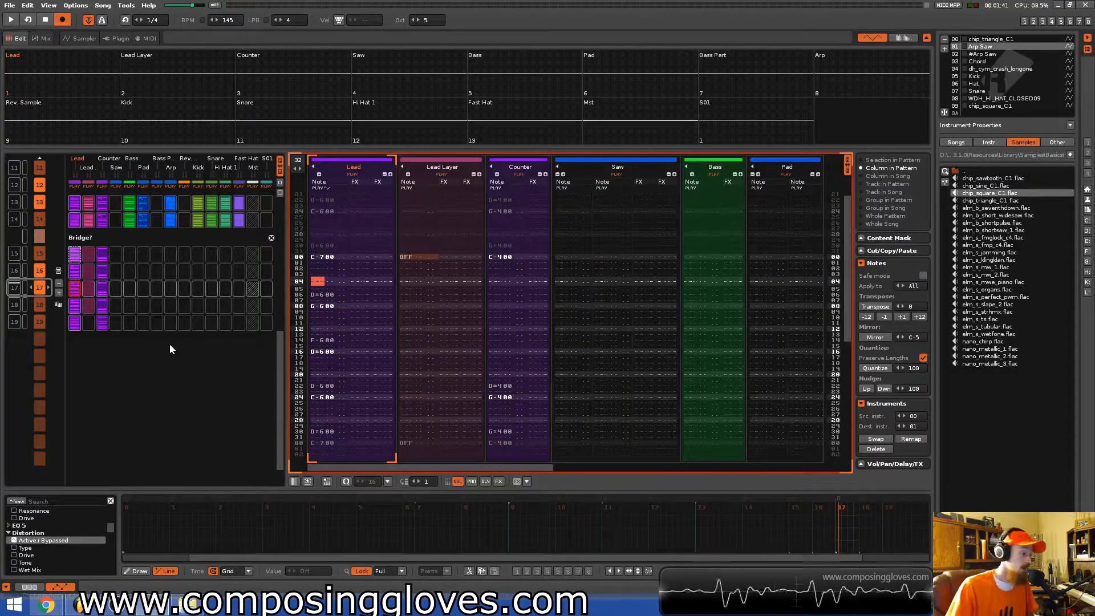
scroll(169, 344, "up", 2)
scroll(189, 419, "up", 1)
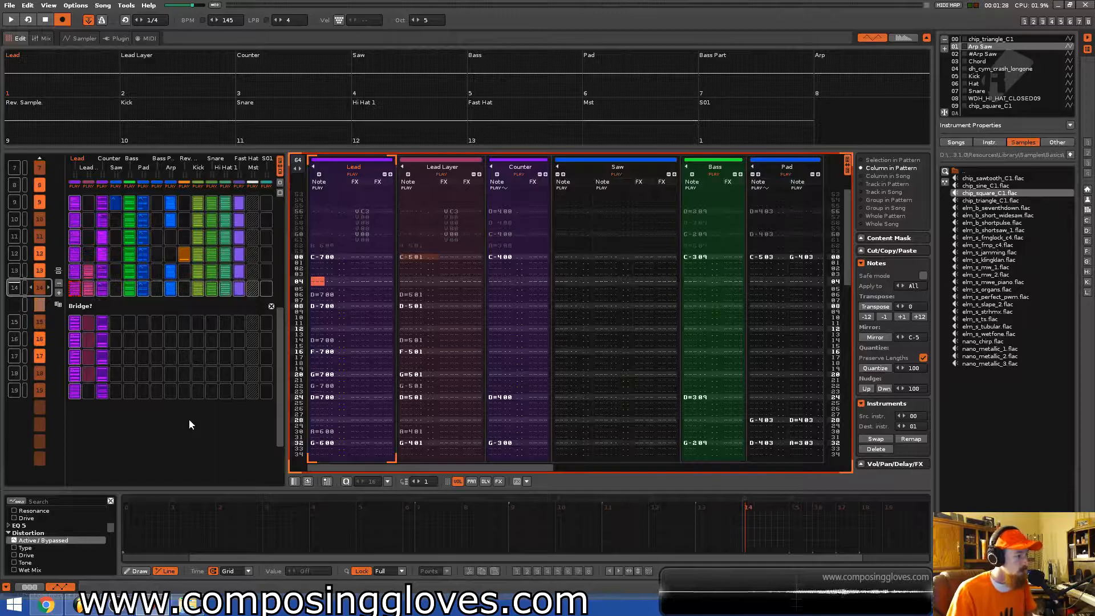
scroll(213, 290, "up", 6)
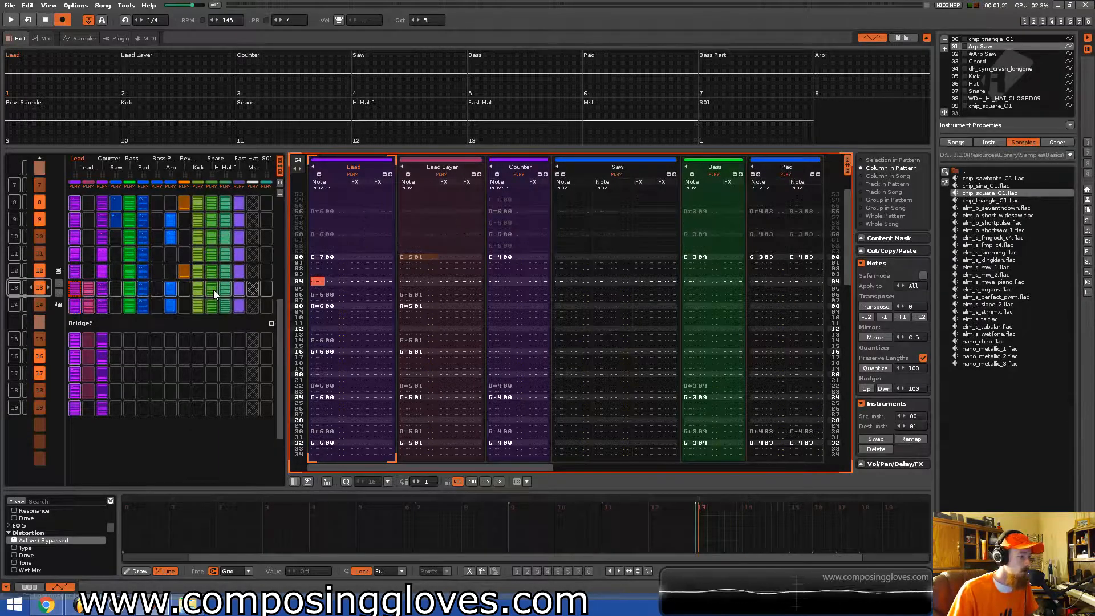
scroll(213, 290, "up", 2)
Select the Fast Hat track and fill its slots in the bridge patterns of the matrix.
left_click(239, 290)
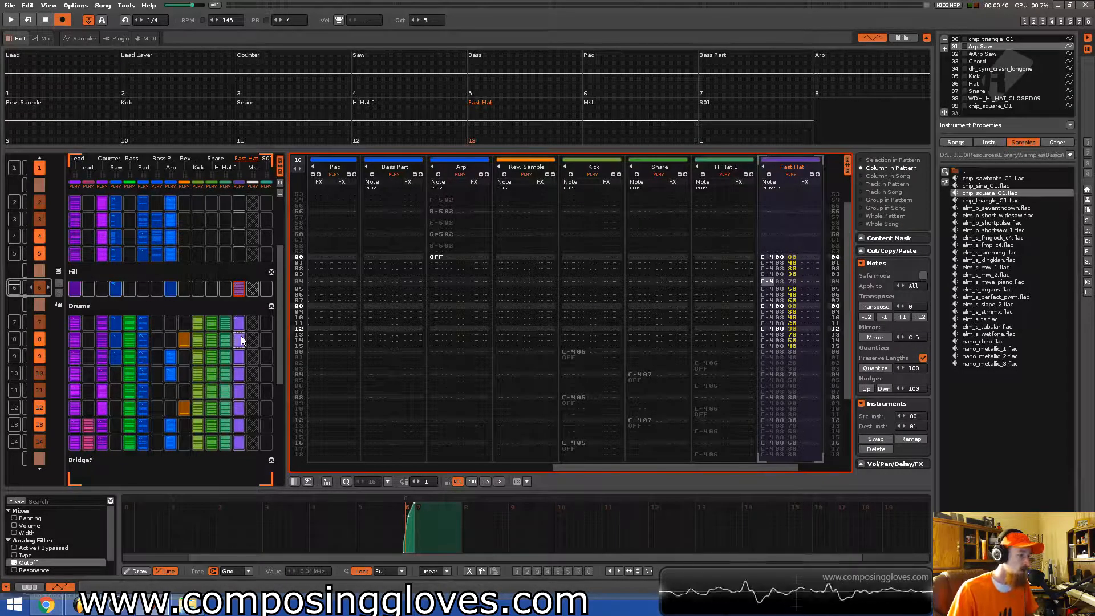
scroll(237, 337, "down", 8)
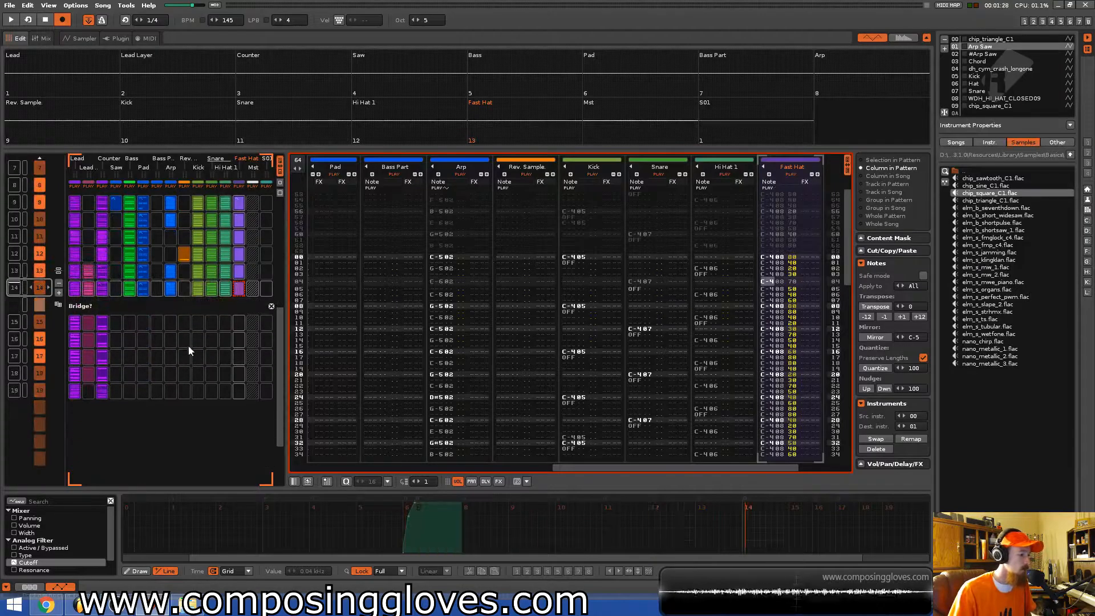
left_click(120, 330)
left_click(120, 337)
left_click(147, 336)
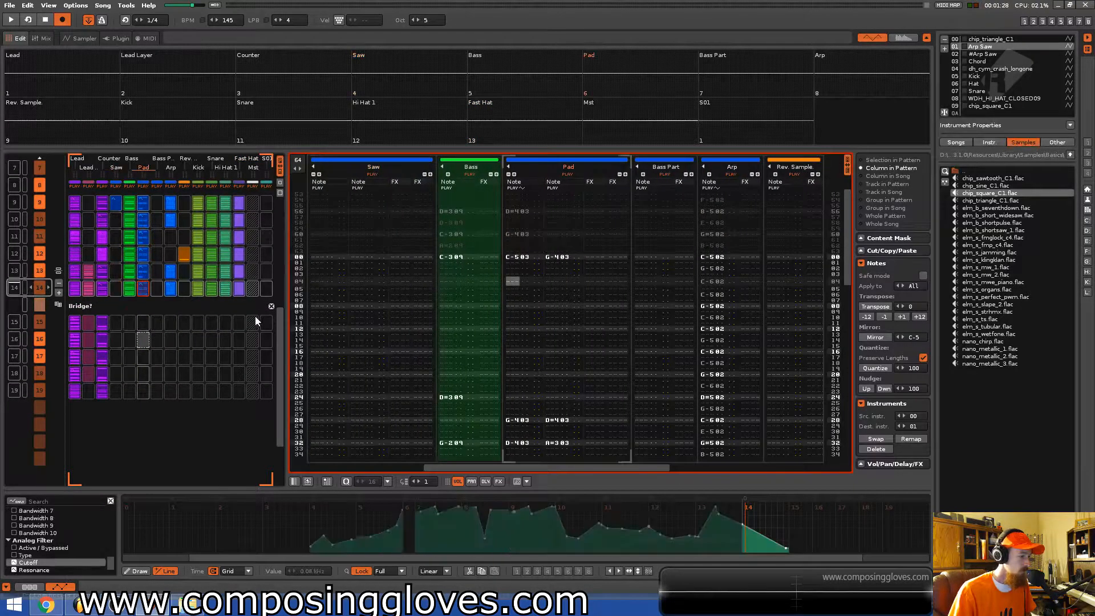
left_click(241, 322)
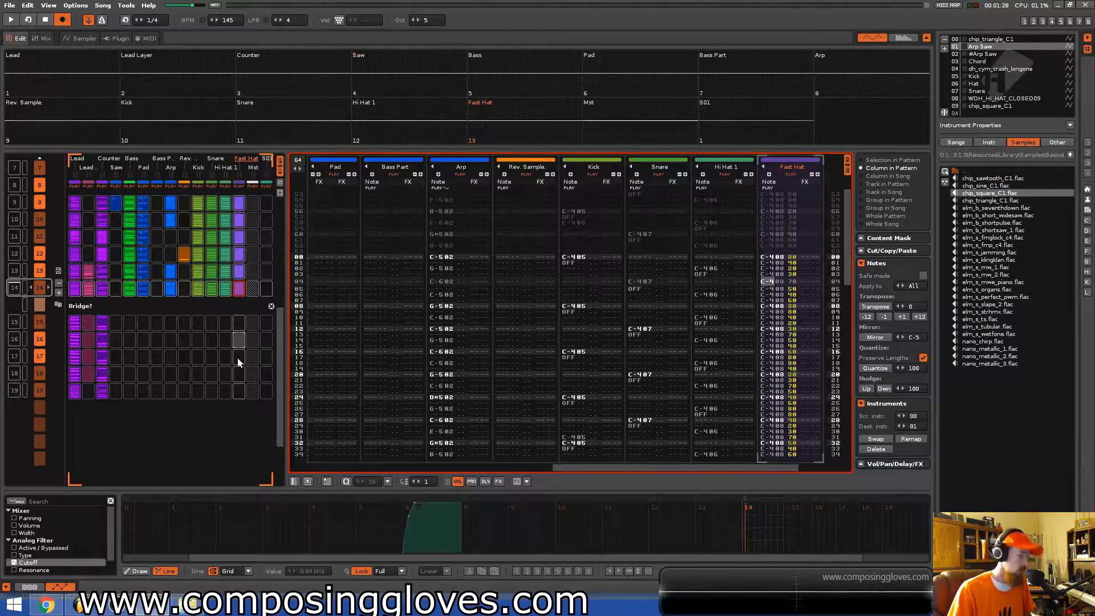
left_click(242, 357)
left_click(240, 375)
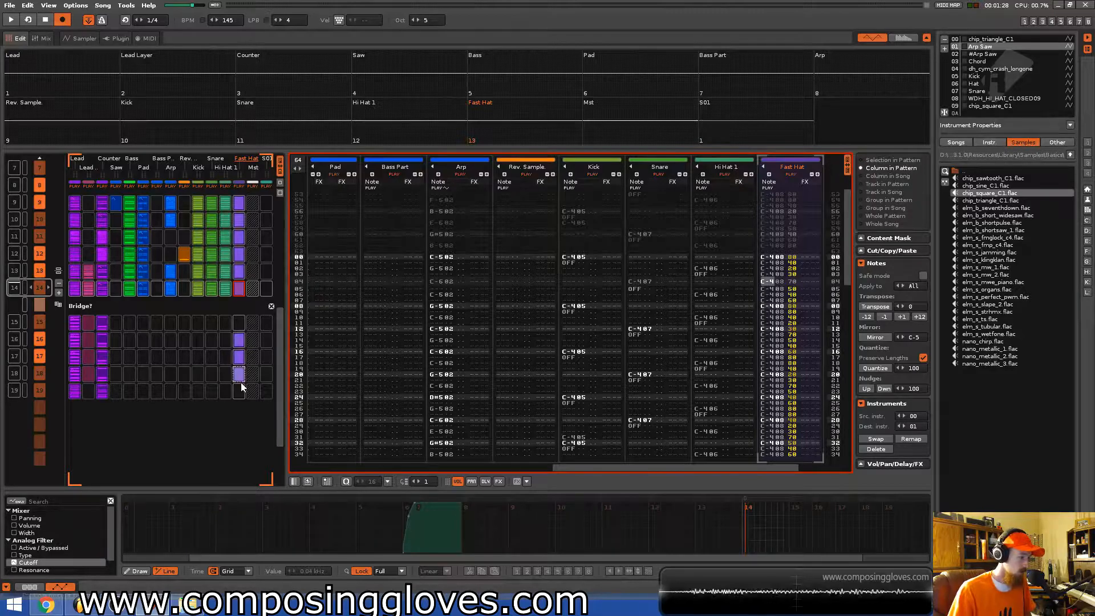
Play the bridge, draw a Fast Hat volume automation point, and undo it.
left_click(13, 343)
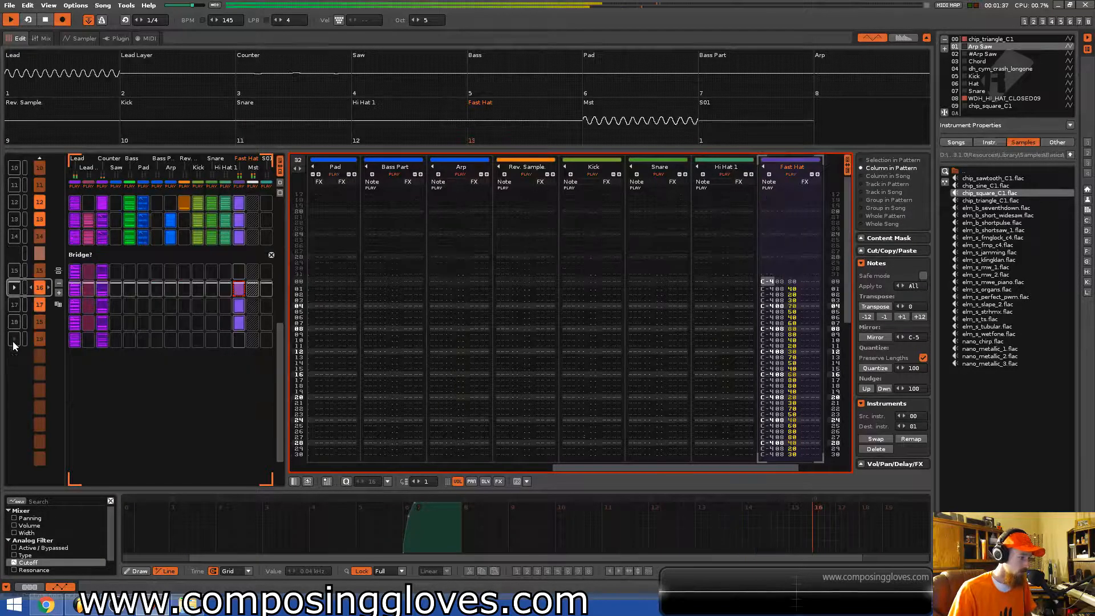
key("space")
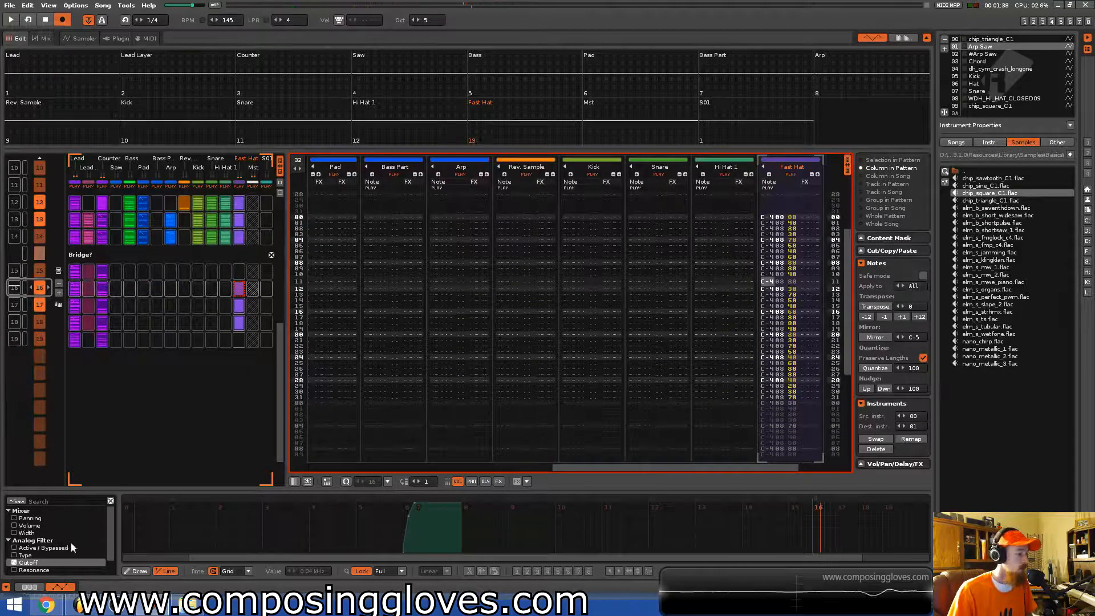
left_click(20, 526)
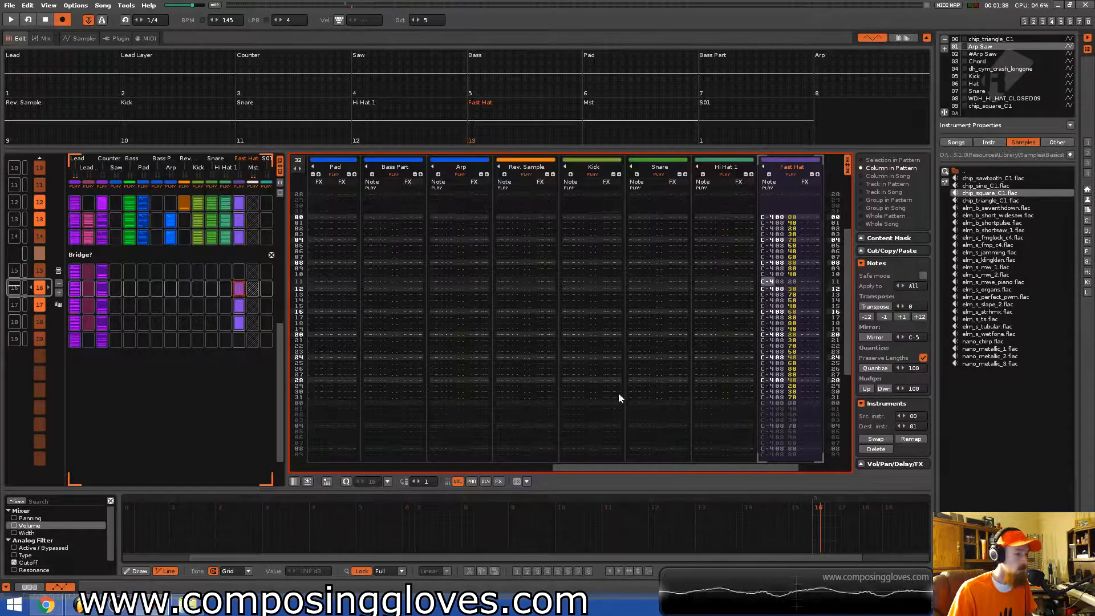
left_click(810, 543)
left_click_drag(794, 546, 794, 516)
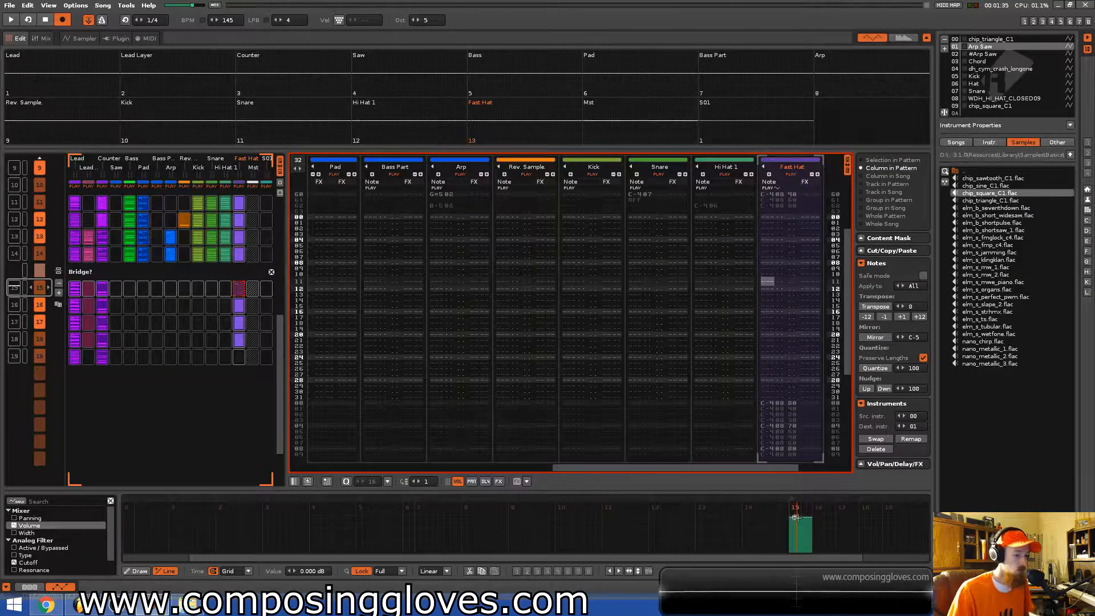
key("ctrl+z")
key("ctrl+z")
key("ctrl+z")
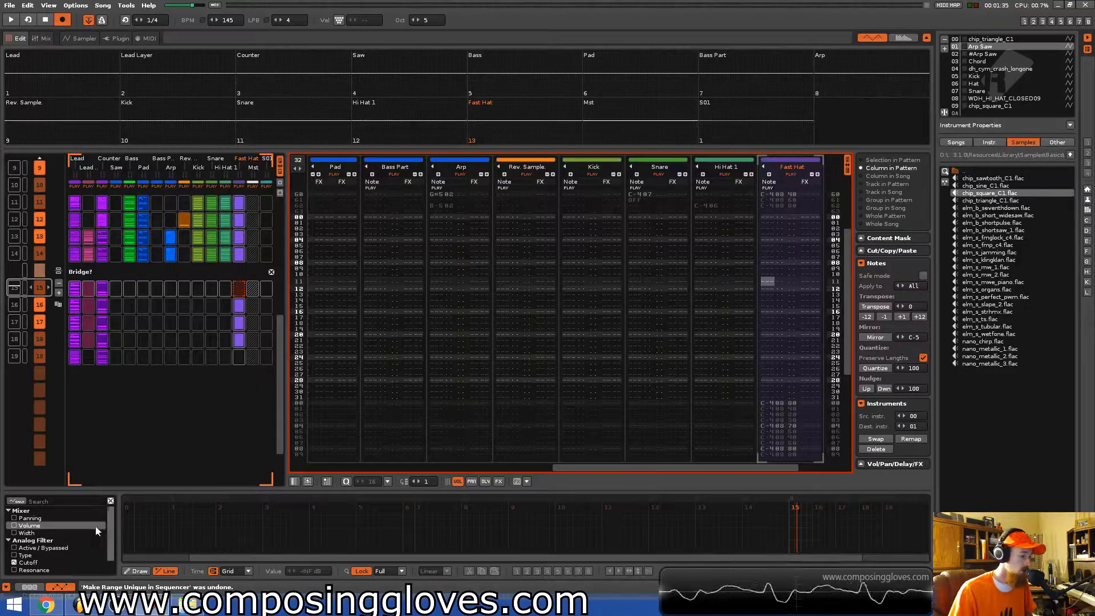
Draw a volume automation point for the Fast Hat track in the bridge pattern.
left_click(130, 519)
left_click_drag(130, 519, 130, 514)
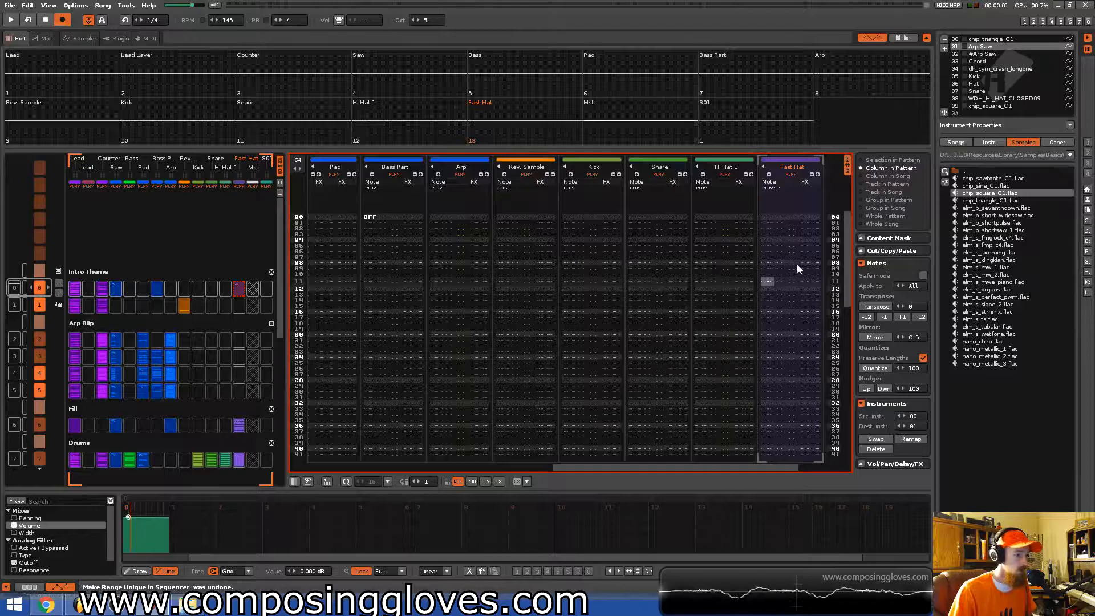
left_click(28, 586)
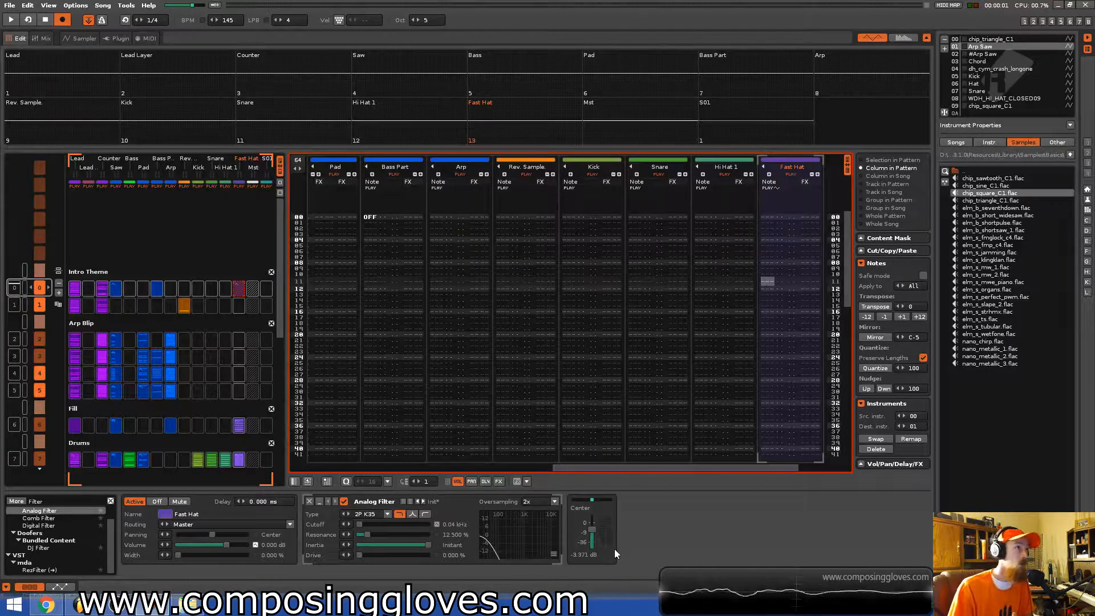
left_click(62, 587)
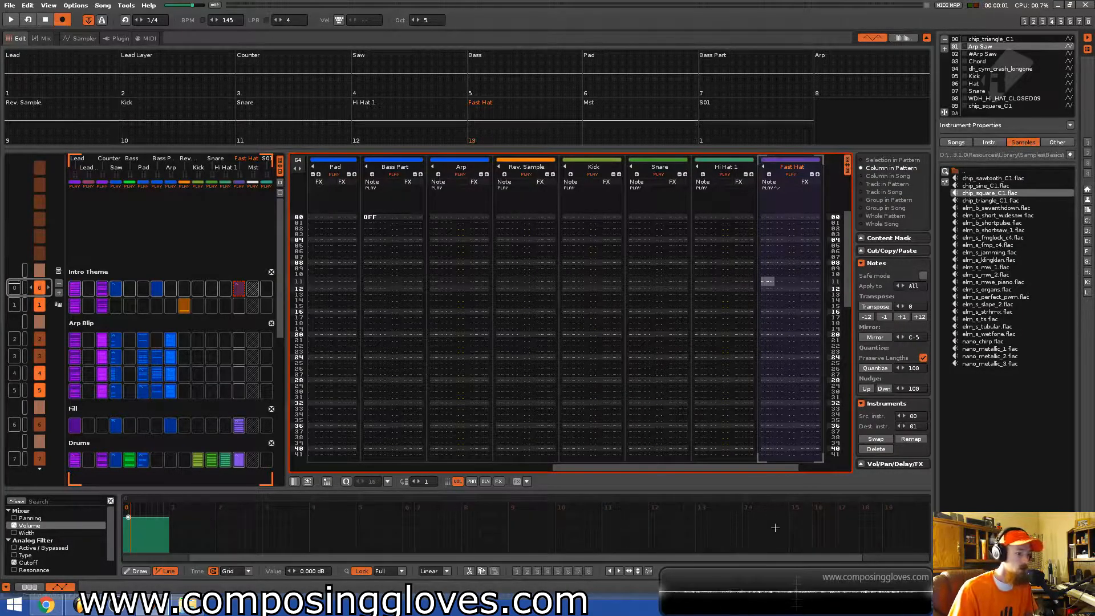
left_click(800, 515)
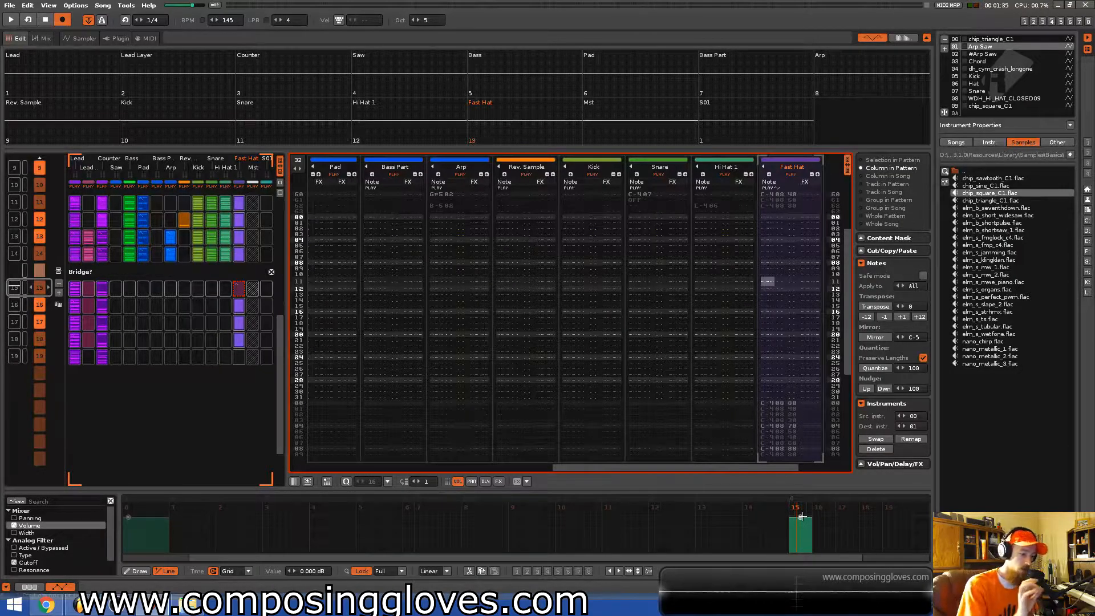
Draw and reshape the Fast Hat volume automation points at the start of the bridge pattern.
left_click_drag(803, 517, 826, 507)
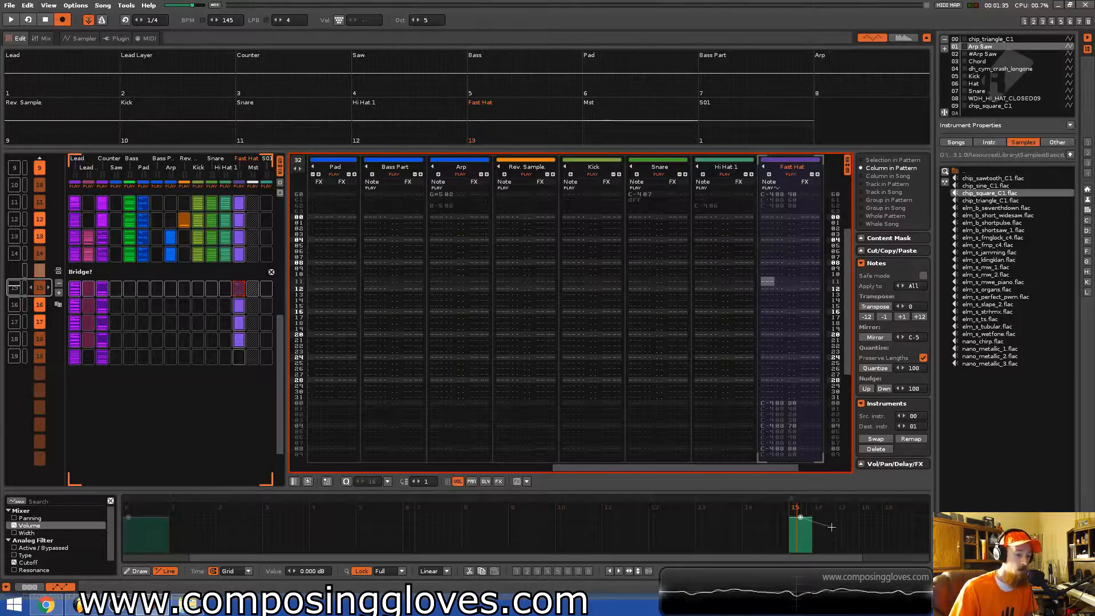
left_click_drag(816, 518, 812, 551)
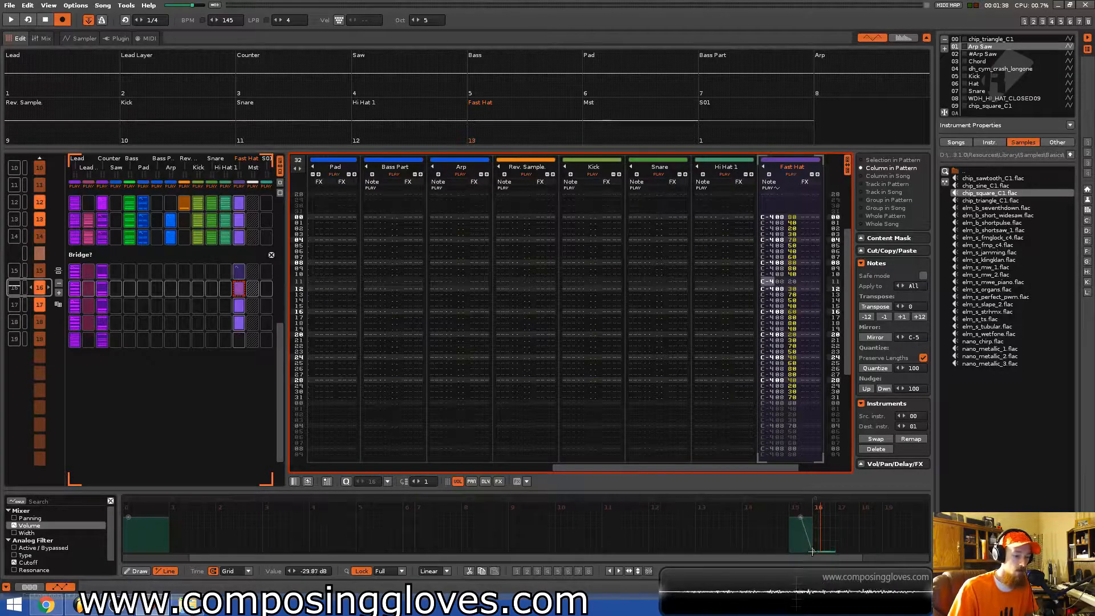
left_click(810, 516)
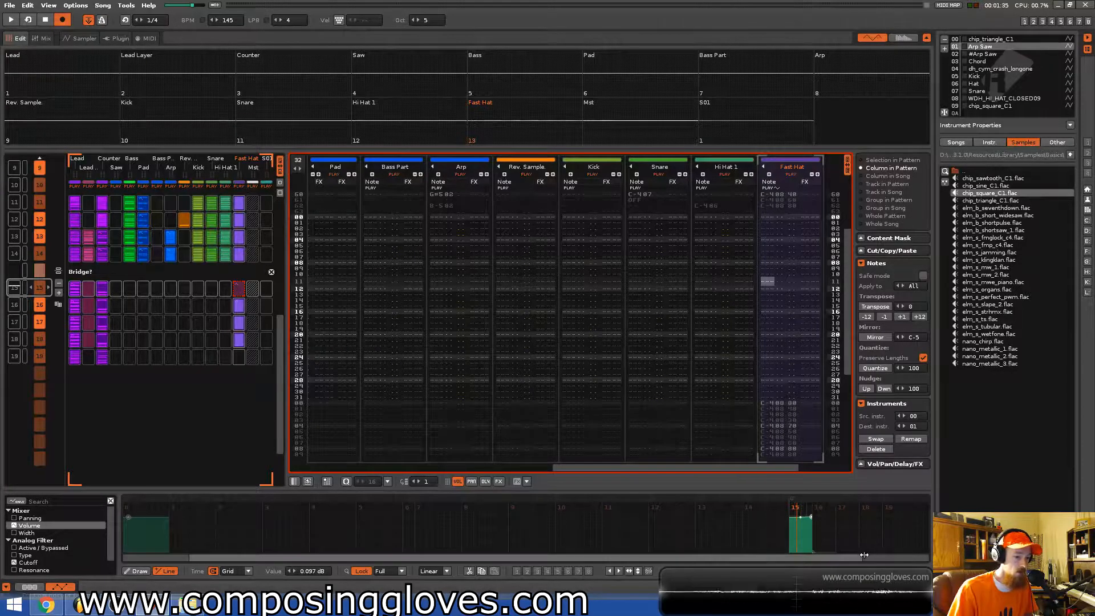
Undo making the range unique in the sequencer and draw a rising Fast Hat volume ramp across the bridge patterns.
left_click_drag(157, 559, 697, 559)
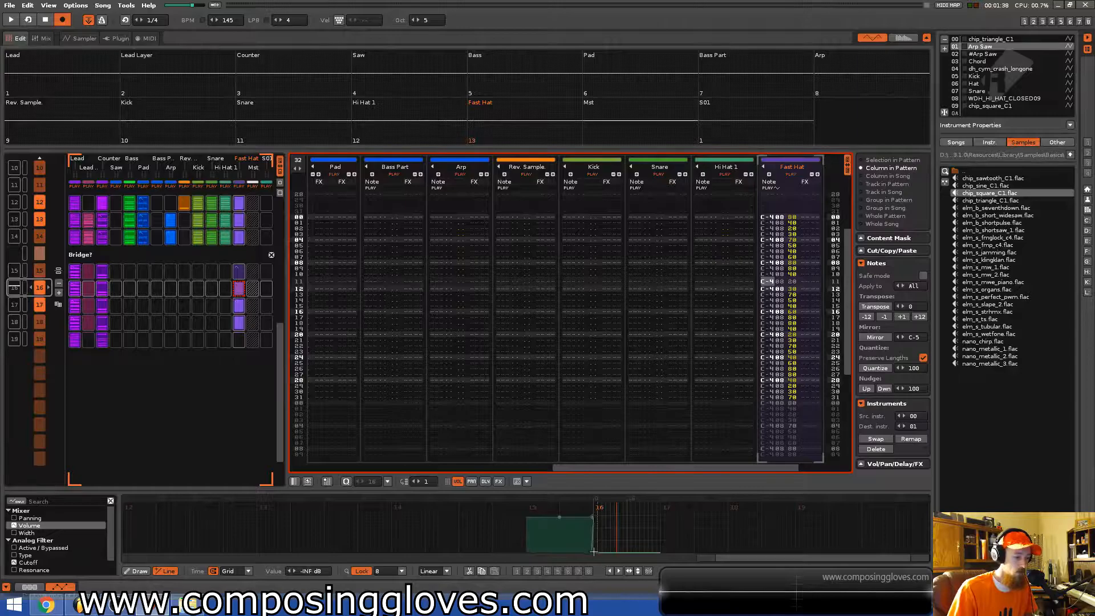
key("ctrl+z")
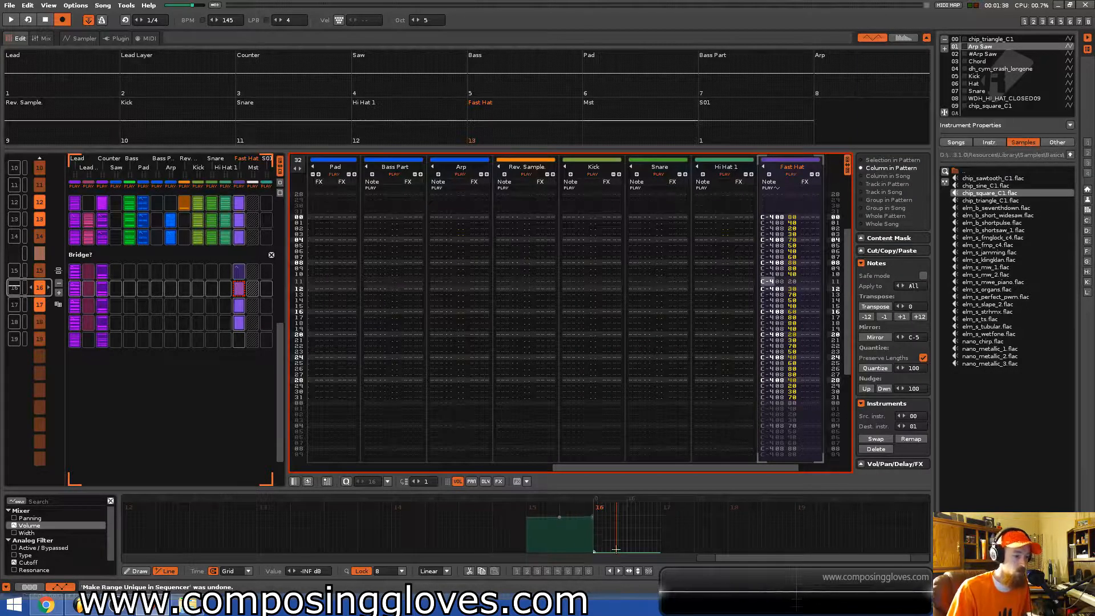
left_click_drag(598, 552, 899, 511)
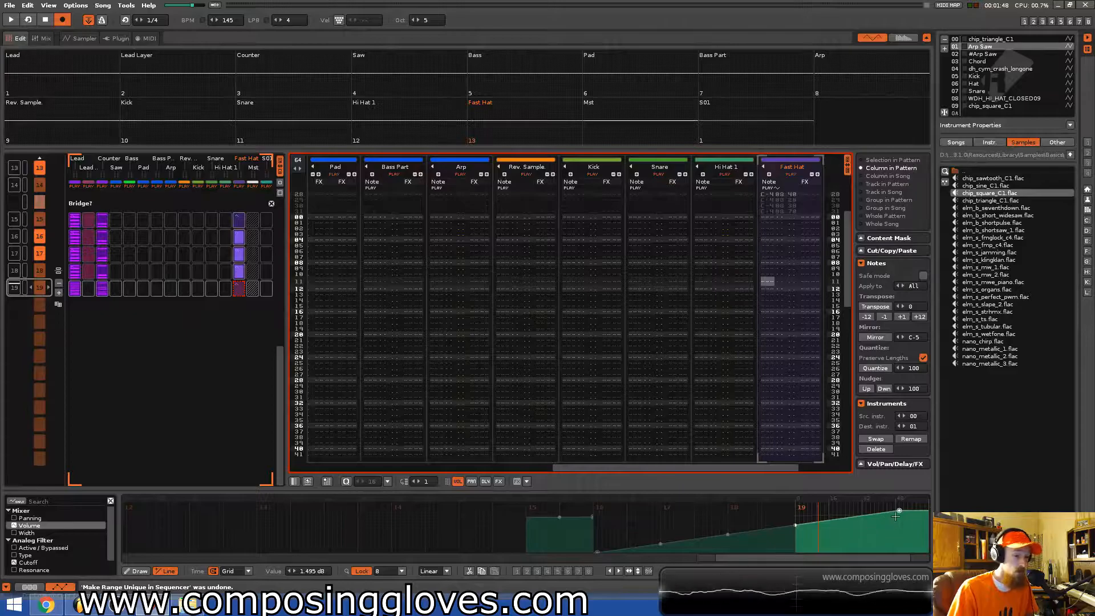
left_click_drag(900, 511, 899, 517)
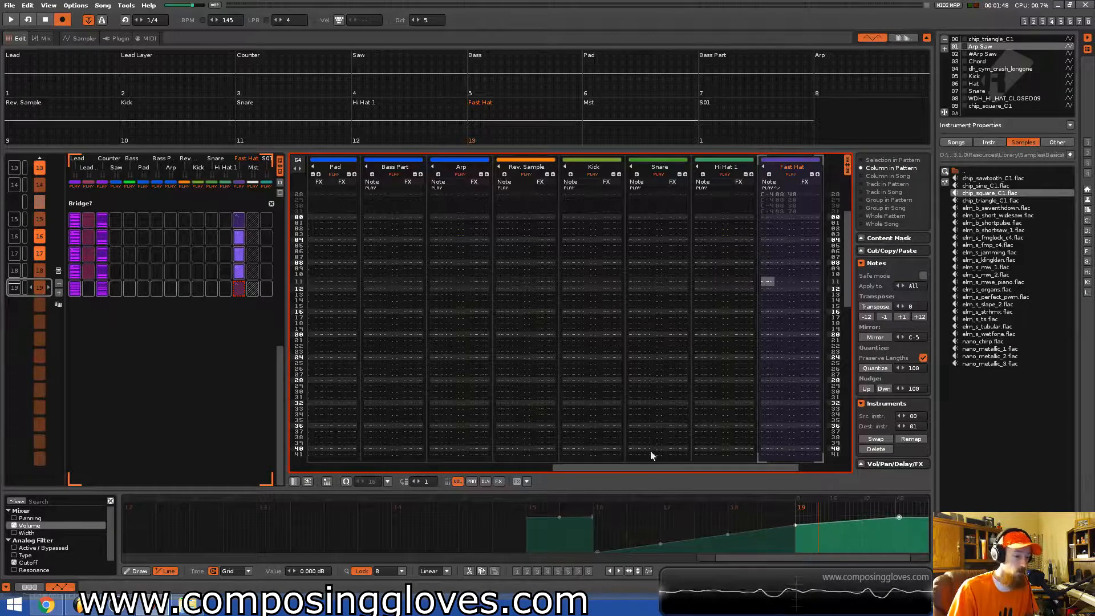
Pull the Fast Hat volume automation down into a drop at the bridge pattern and play it back.
scroll(166, 407, "up", 4)
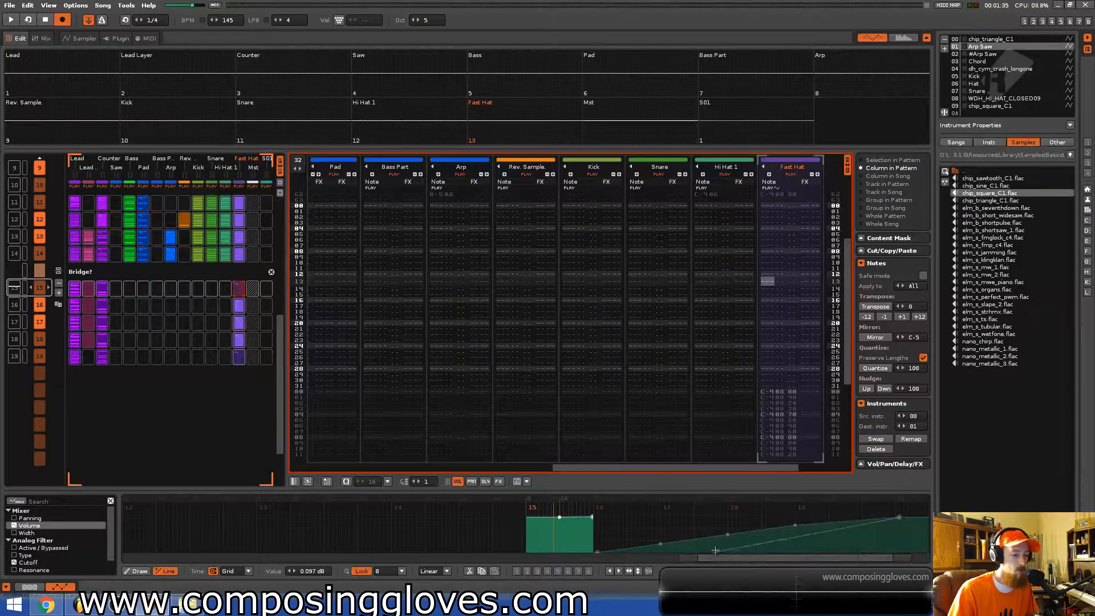
scroll(713, 551, "down", 4)
key("space")
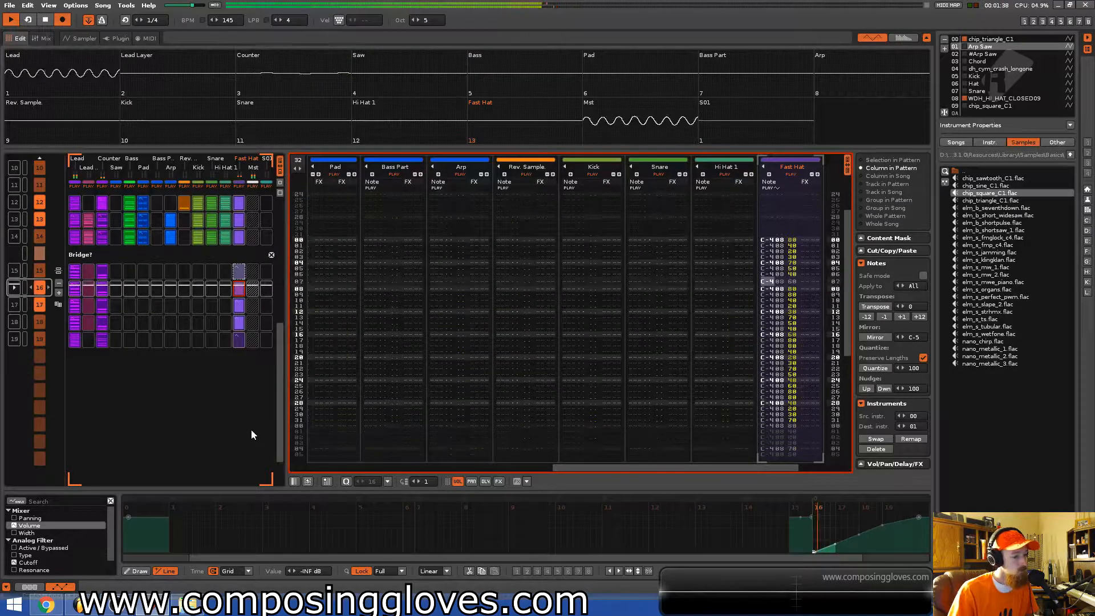
key("space")
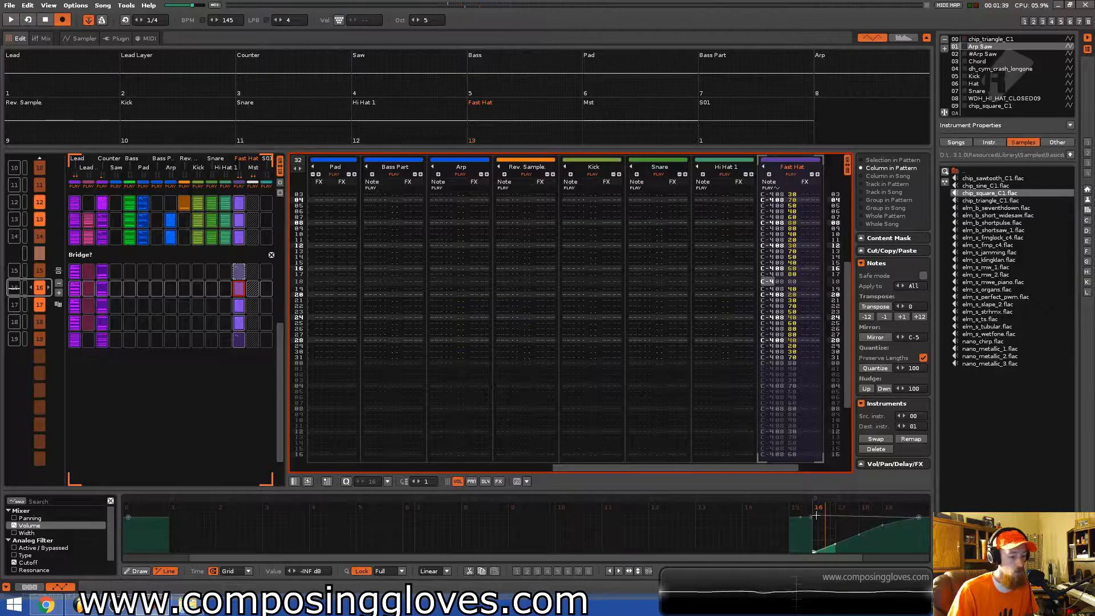
left_click_drag(811, 516, 811, 551)
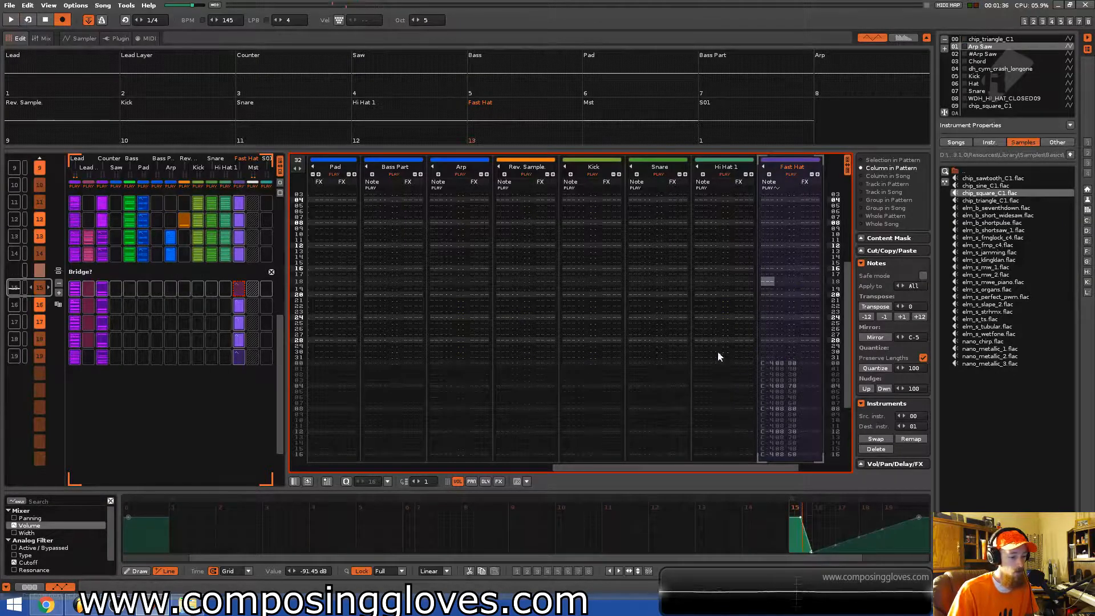
key("space")
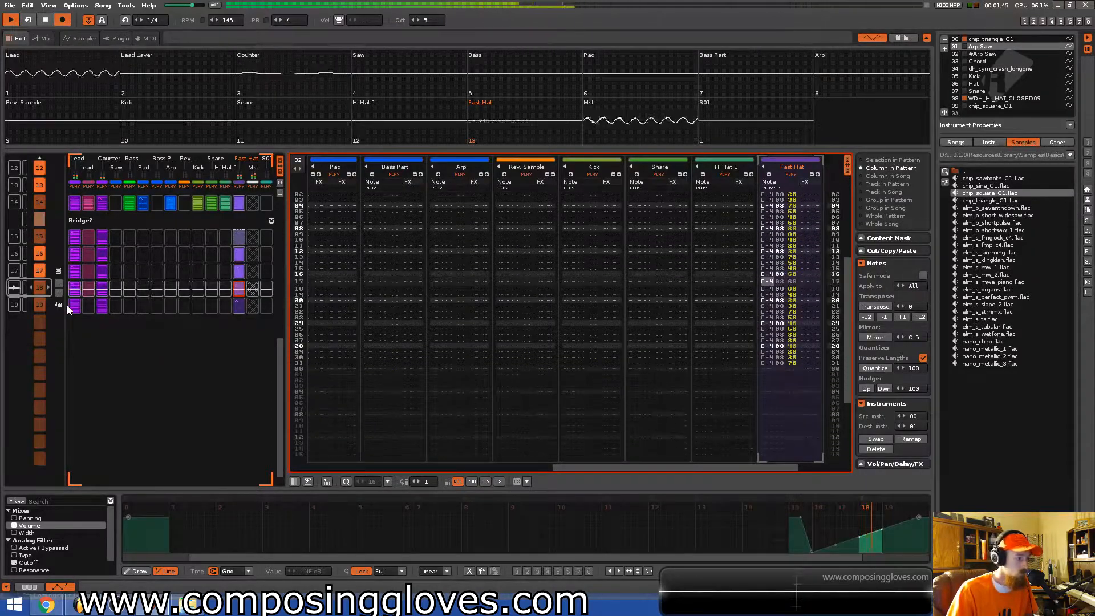
key("space")
Save the song.
scroll(107, 265, "up", 2)
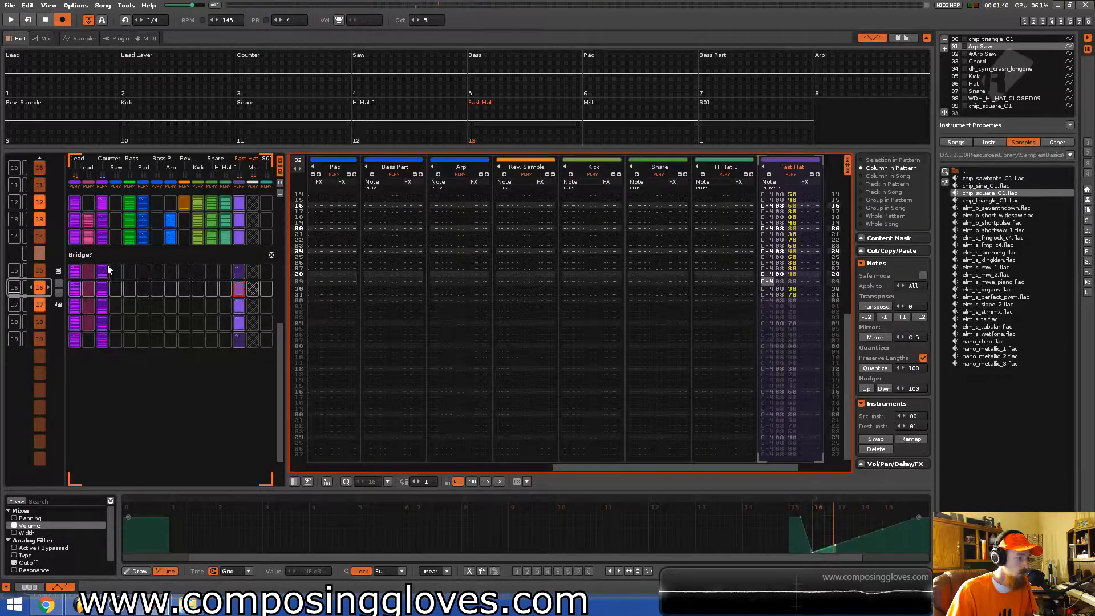
scroll(107, 265, "up", 3)
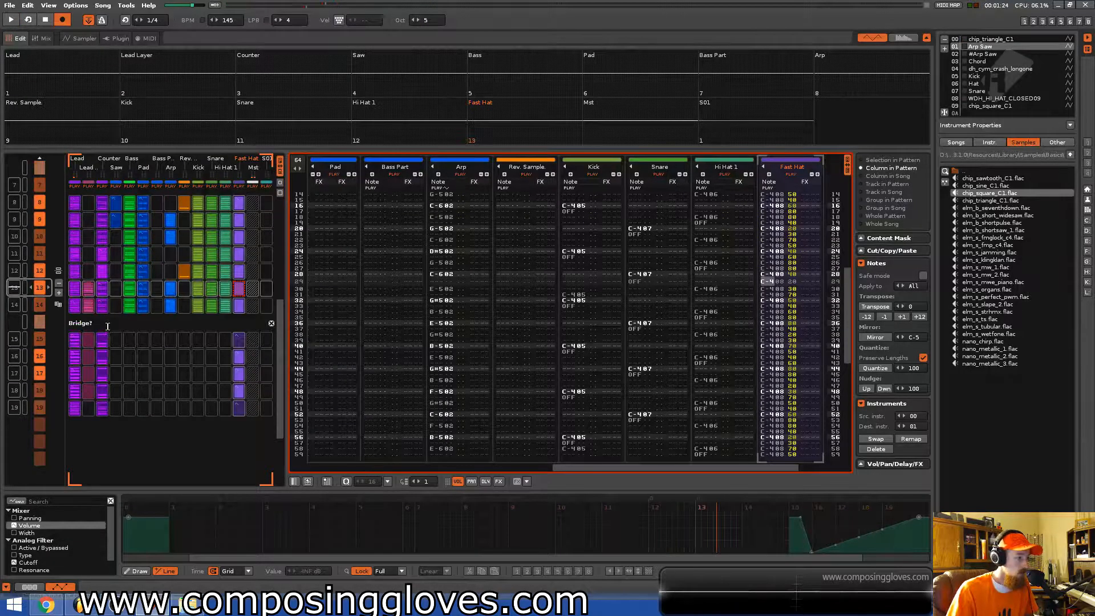
scroll(128, 298, "down", 2)
key("ctrl+s")
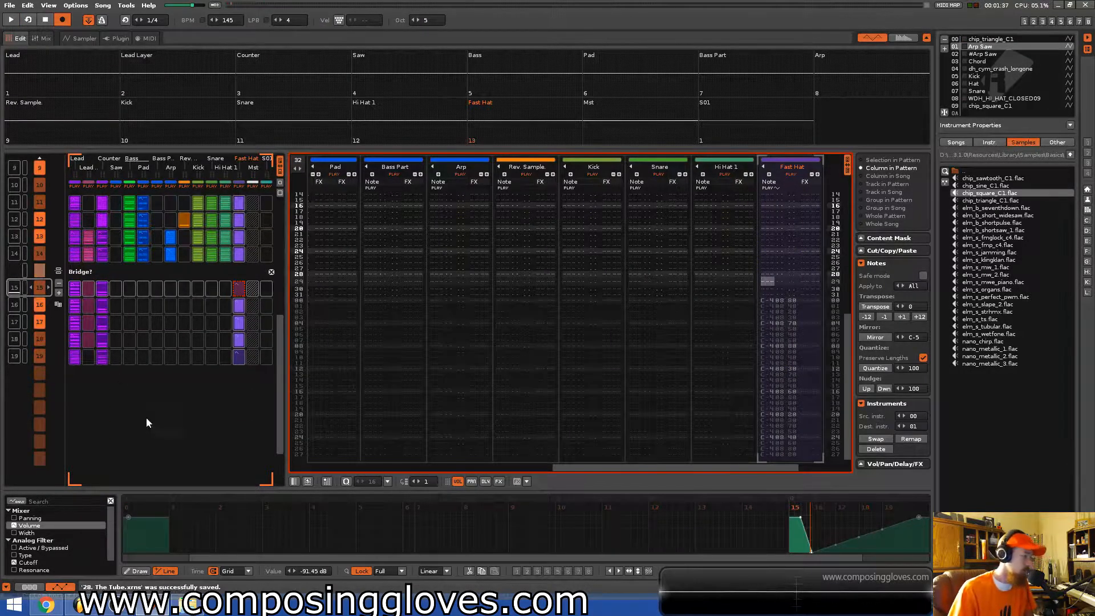
Set the length of the current bridge pattern to 16 lines.
left_click_drag(678, 465, 310, 466)
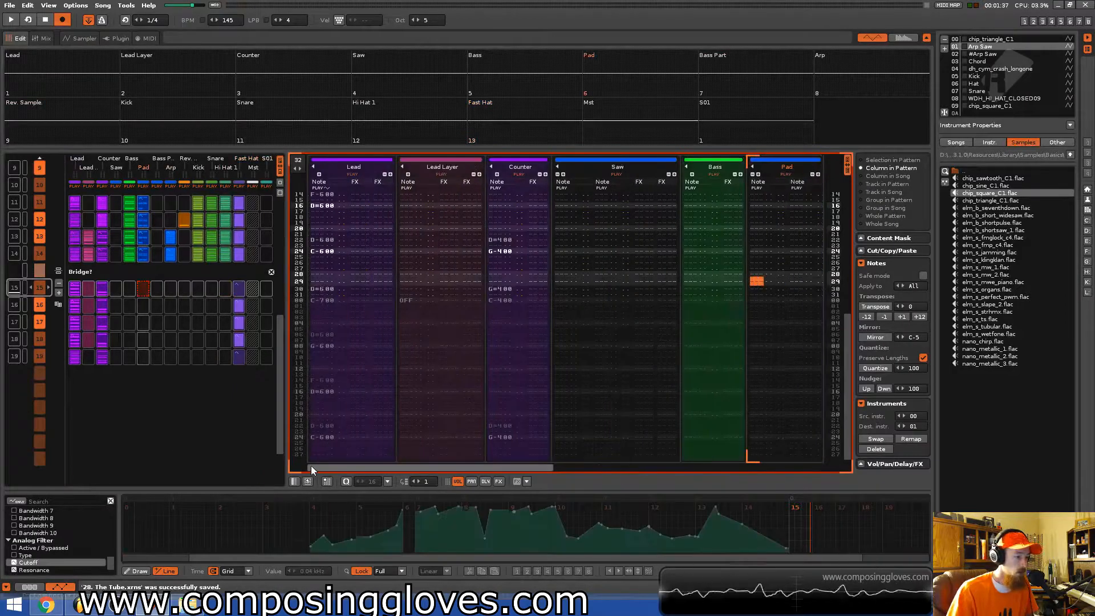
scroll(679, 361, "up", 4)
scroll(679, 364, "up", 4)
key("space")
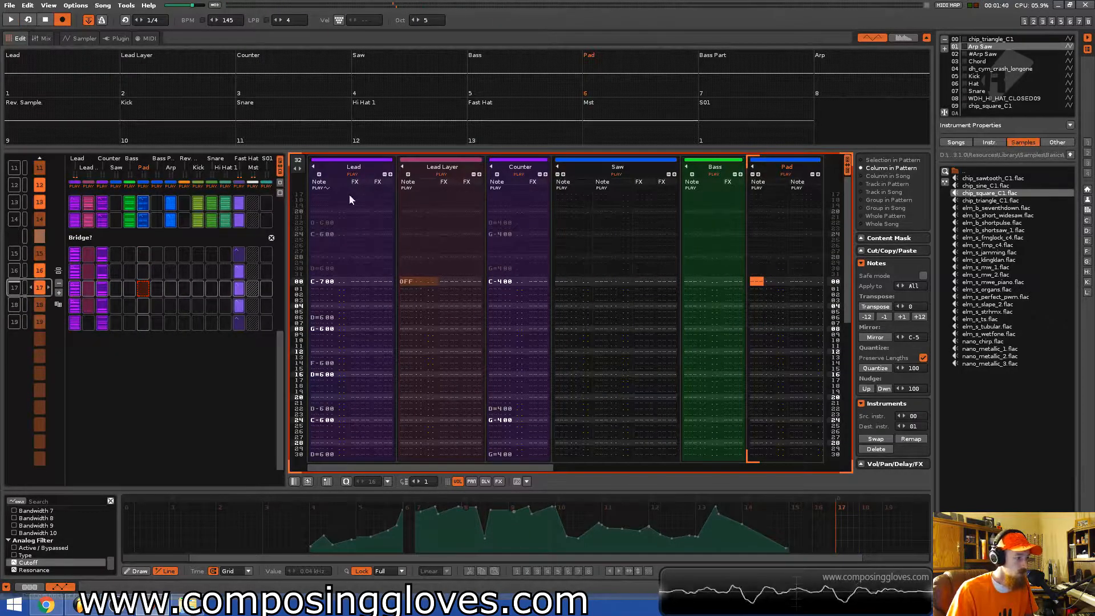
left_click(297, 161)
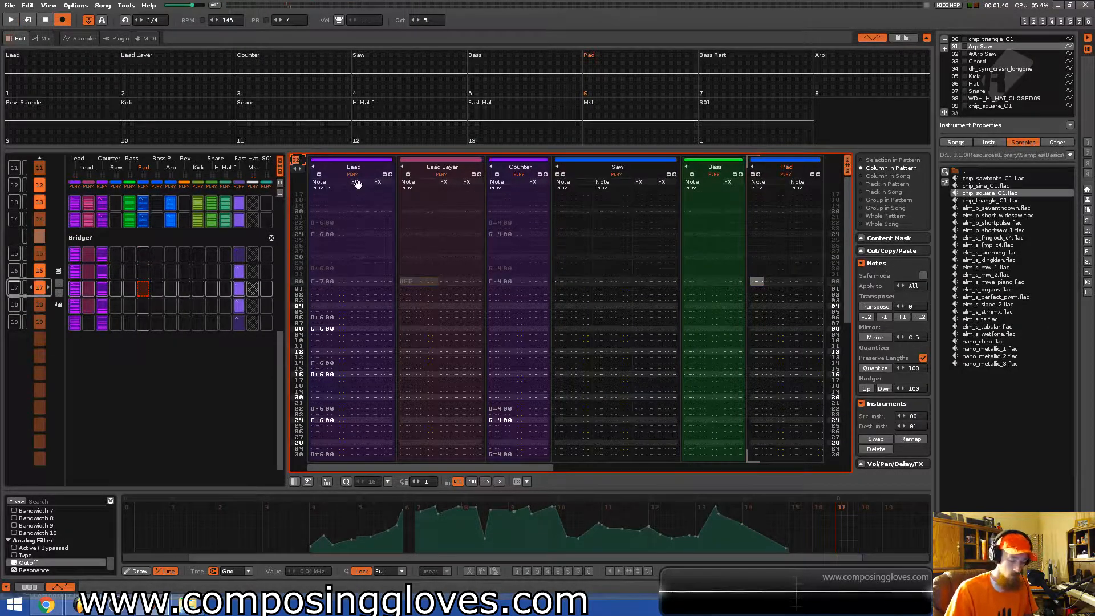
type("16")
key("Return")
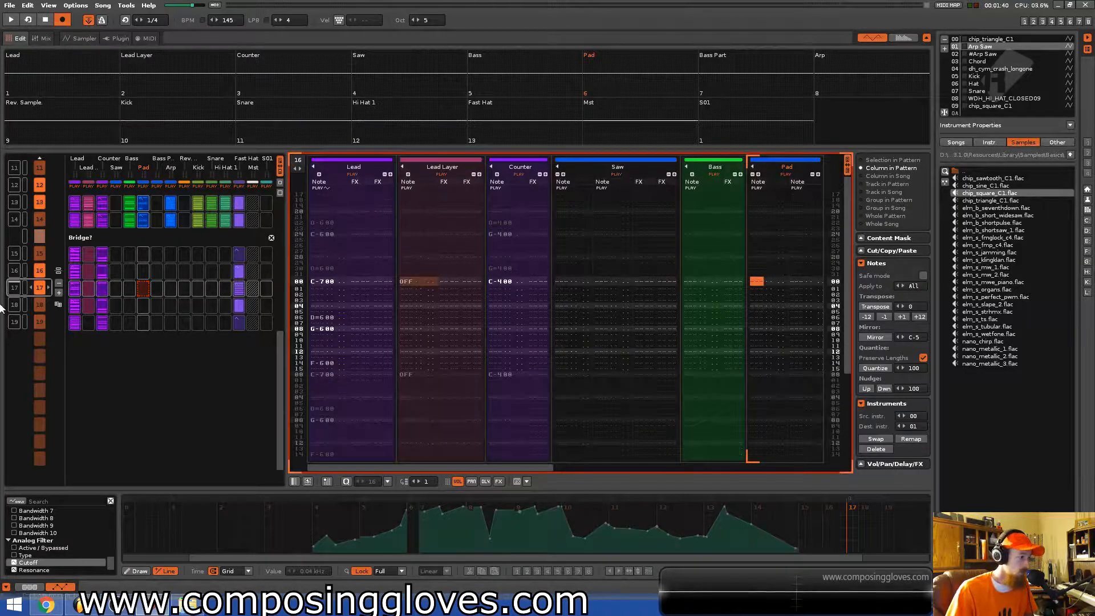
Select the next bridge pattern and set its length to 16 lines.
left_click(39, 306)
left_click(297, 162)
type("16")
key("Return")
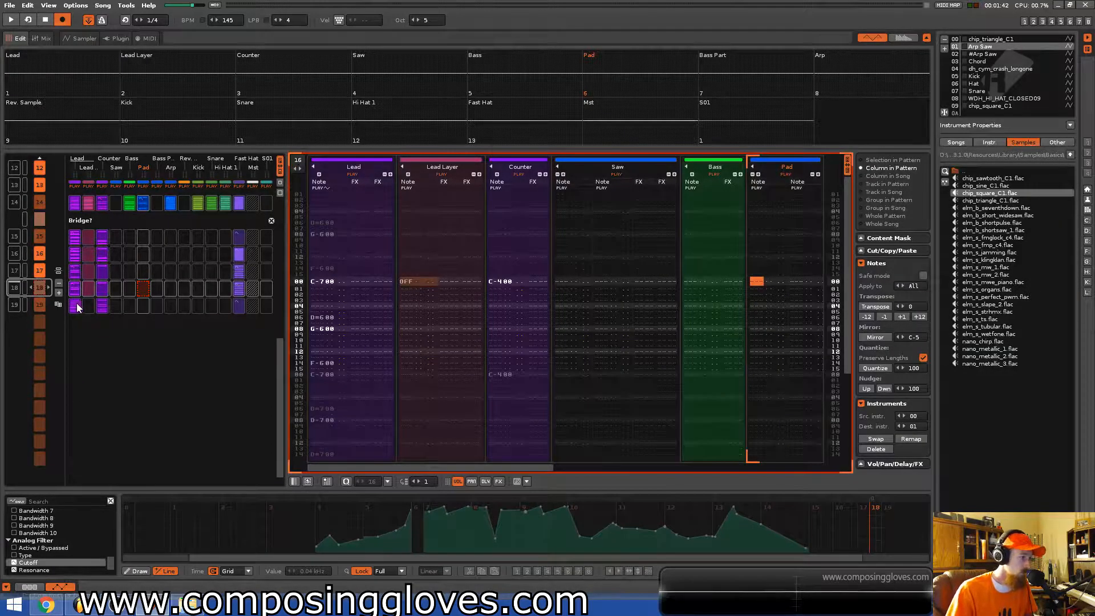
Insert new patterns at the end of the bridge in the song sequence.
scroll(79, 307, "up", 1)
key("space")
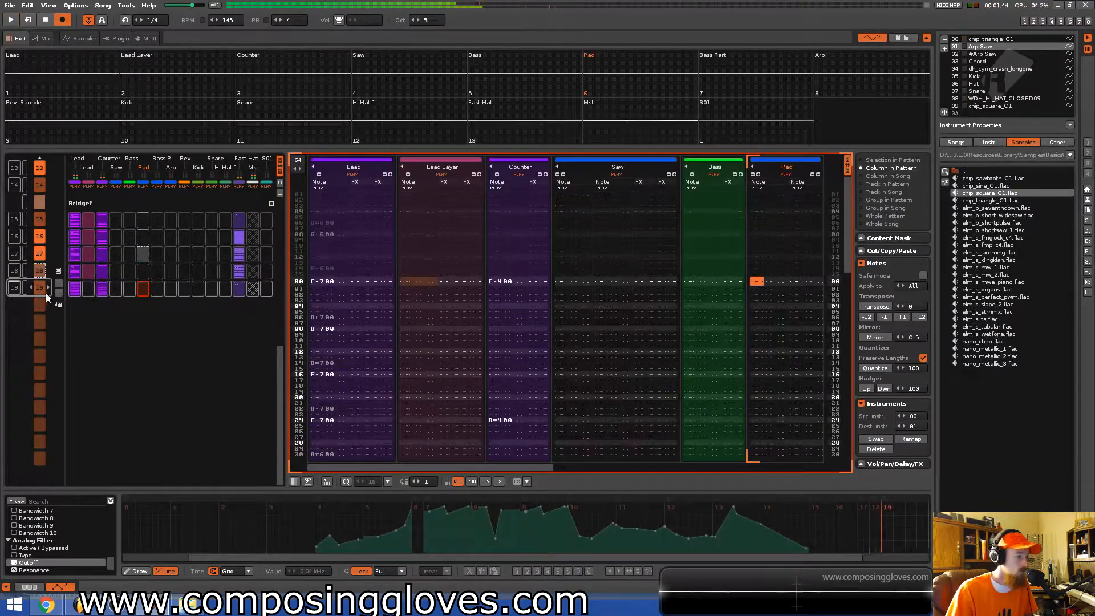
left_click(16, 272)
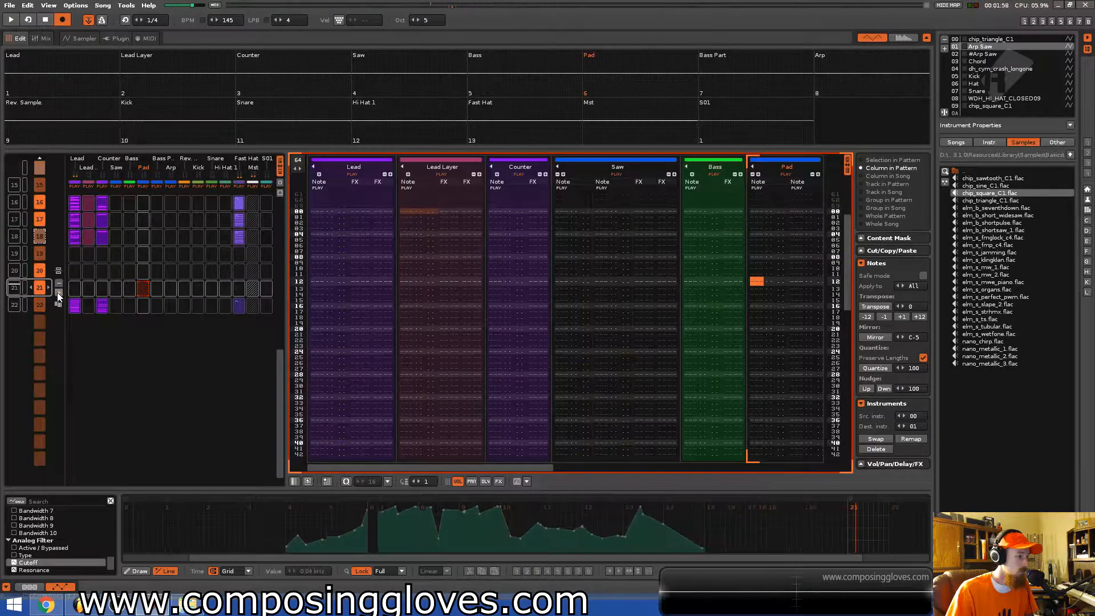
left_click(58, 293)
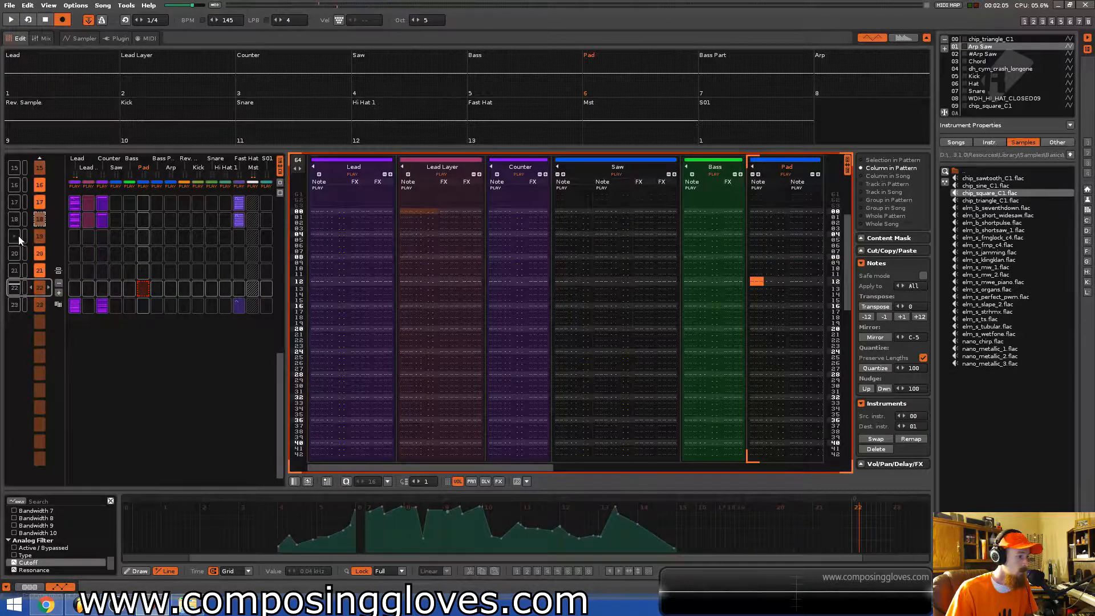
Set each of the new bridge patterns' lengths to 16 lines.
left_click(74, 237)
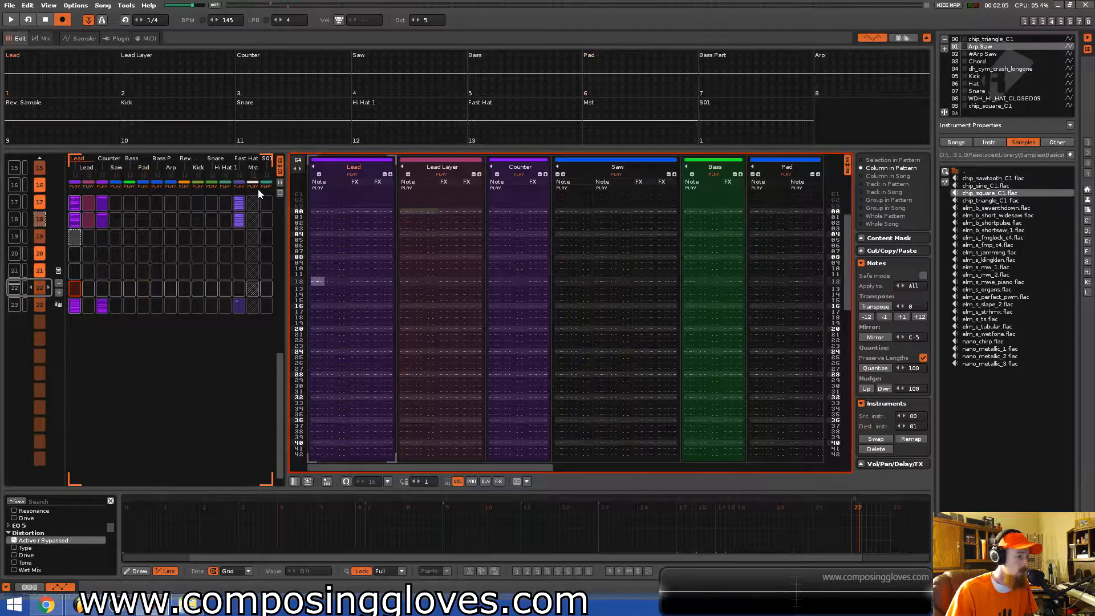
double_click(295, 160)
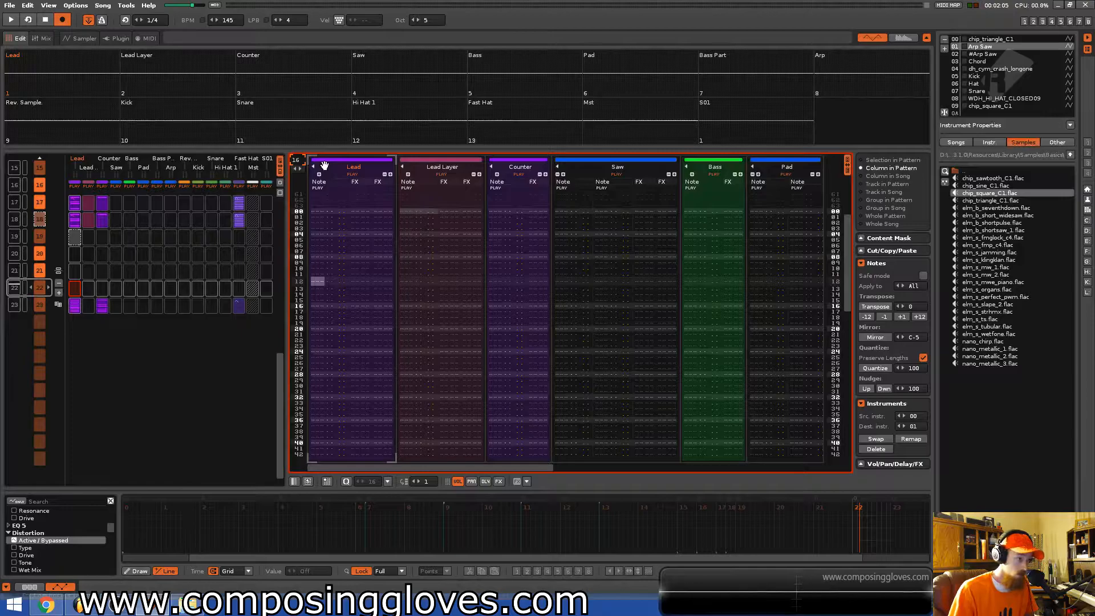
key("Return")
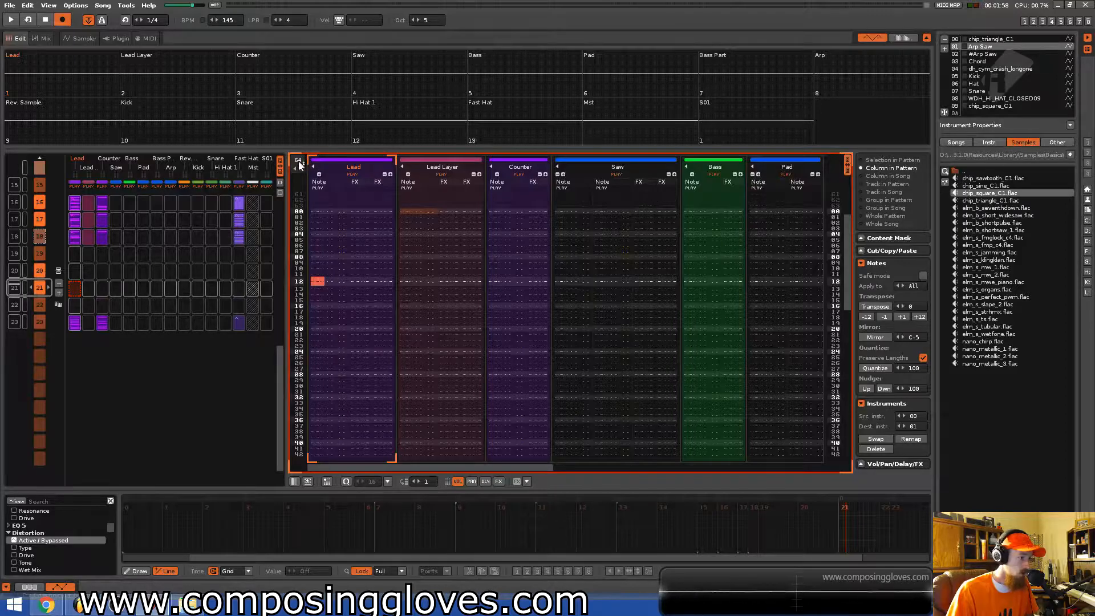
double_click(299, 161)
type("16")
key("Return")
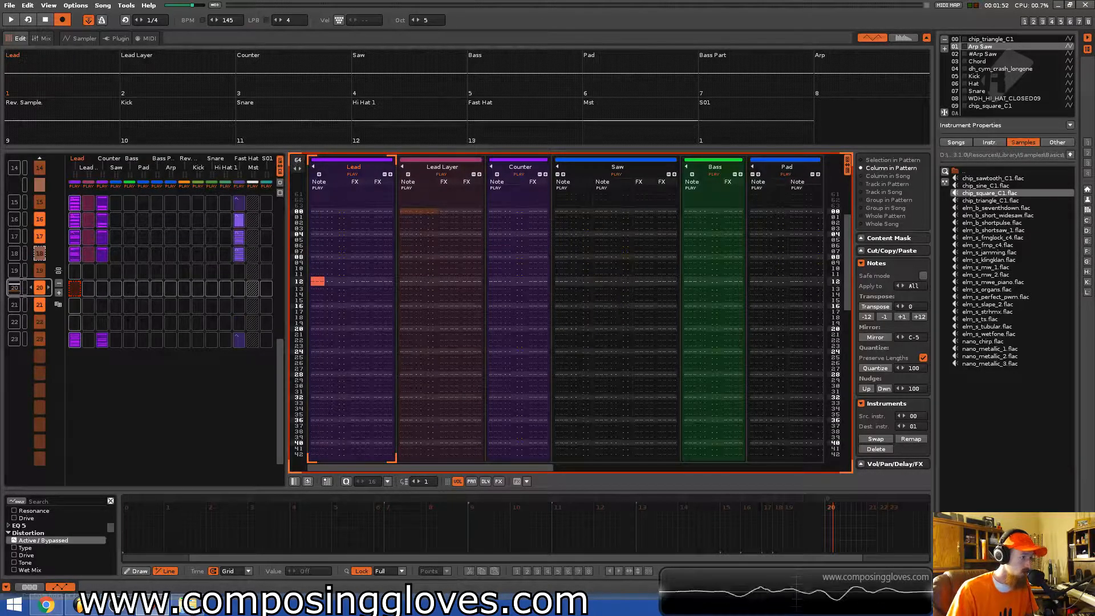
double_click(299, 161)
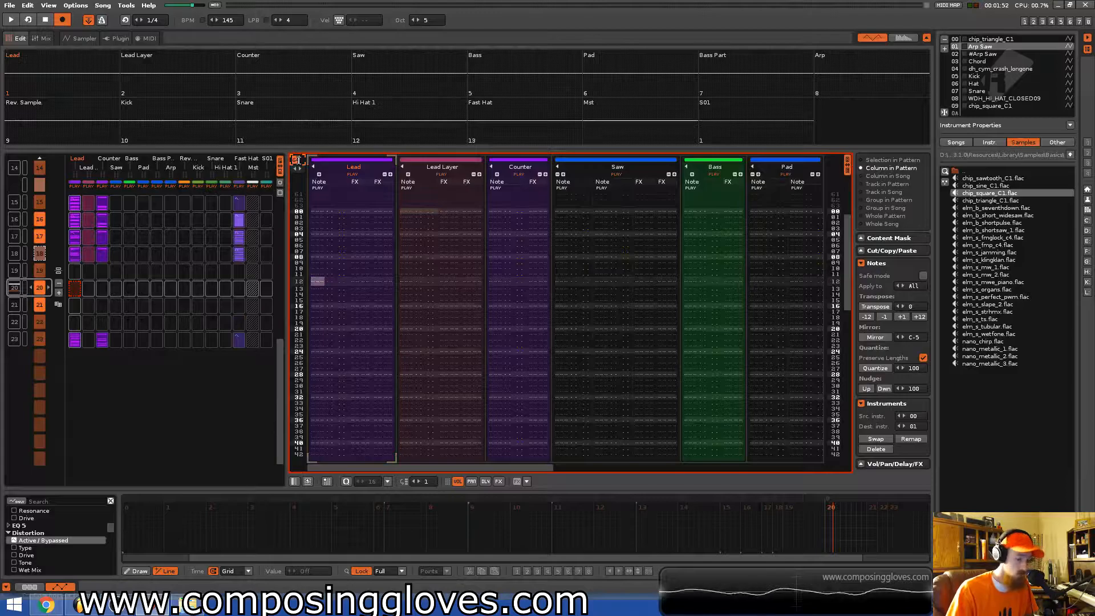
type("16")
key("Return")
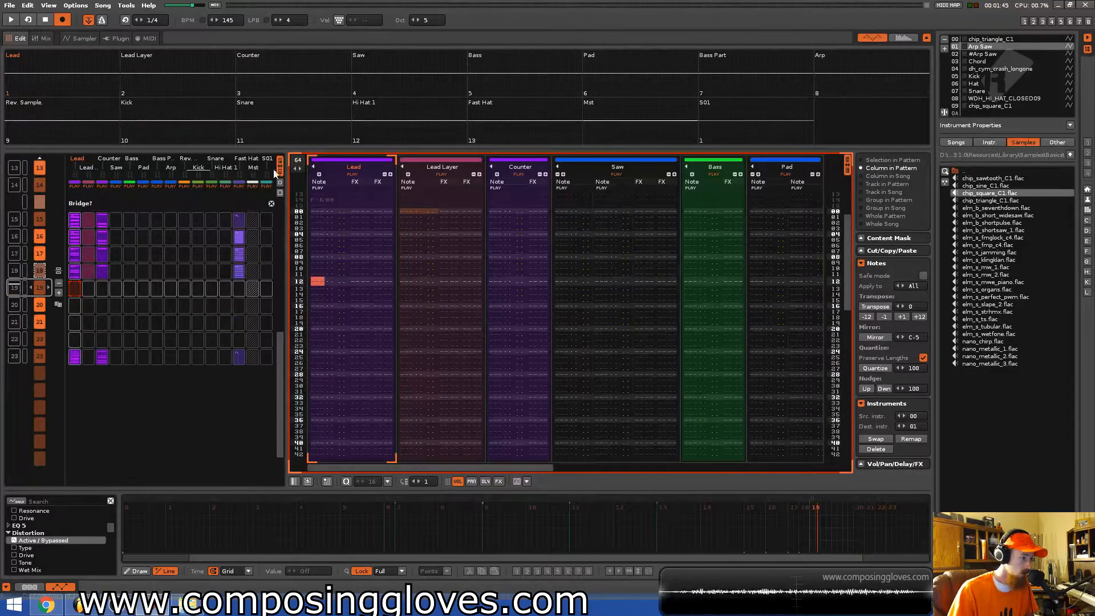
double_click(298, 161)
type("16")
key("Return")
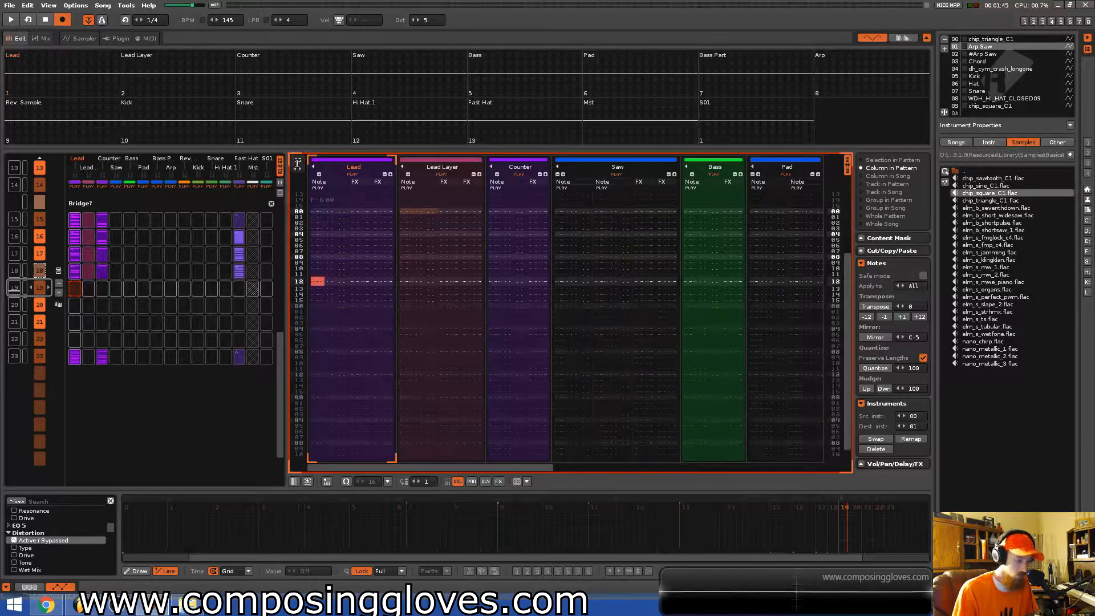
Paste the copied lead-group slots into the new bridge patterns in the matrix.
left_click(92, 269)
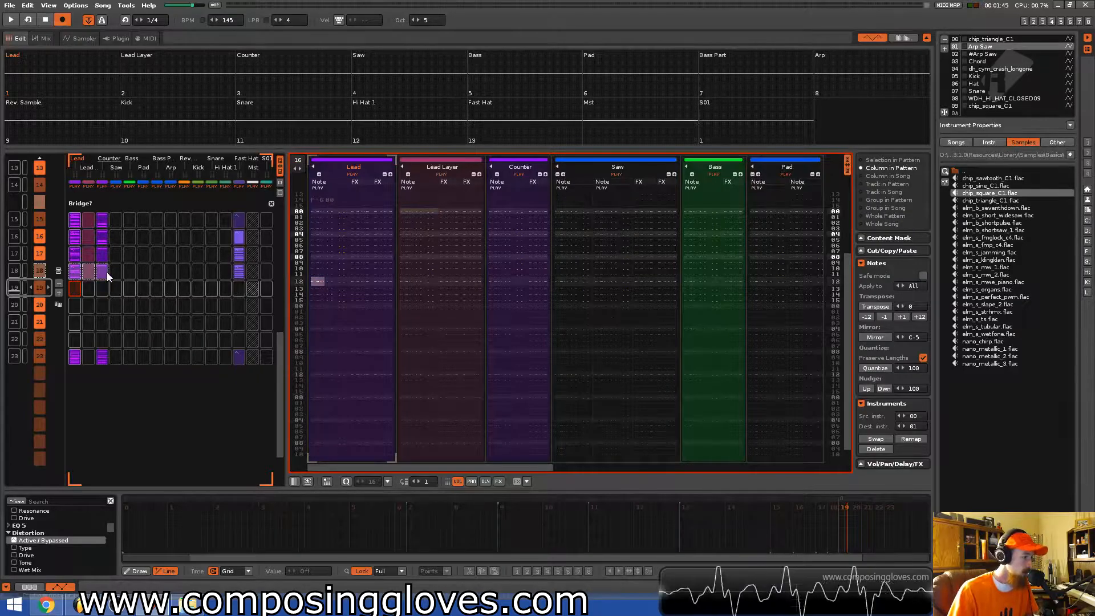
key("ctrl+v")
left_click(72, 308)
left_click(77, 324)
key("ctrl+v")
left_click(74, 337)
key("ctrl+v")
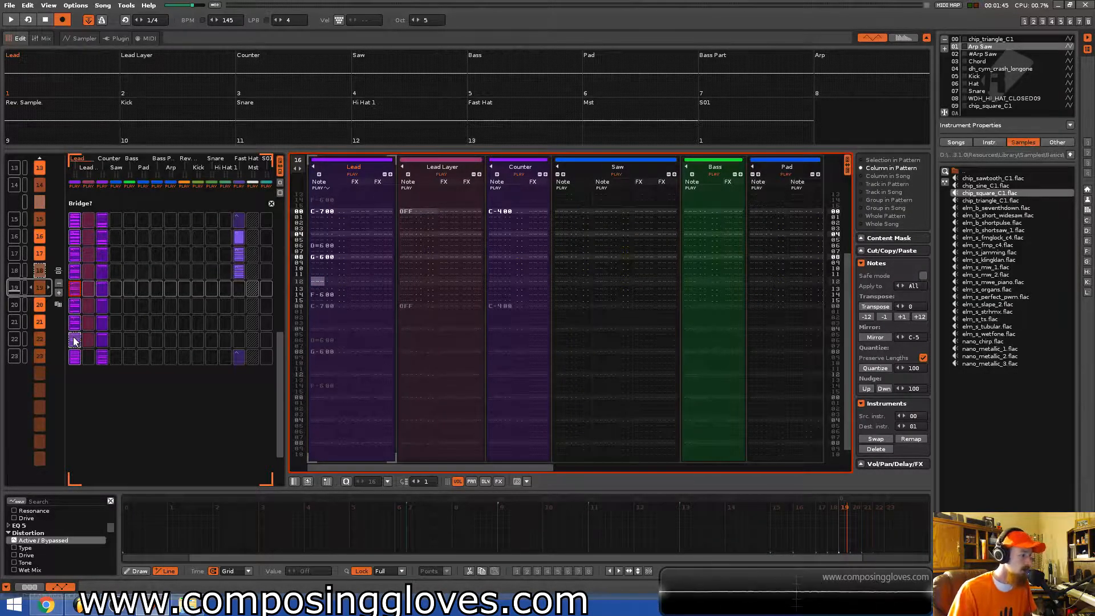
Paste the Fast Hat slot into the next bridge pattern in the matrix.
scroll(94, 338, "up", 1)
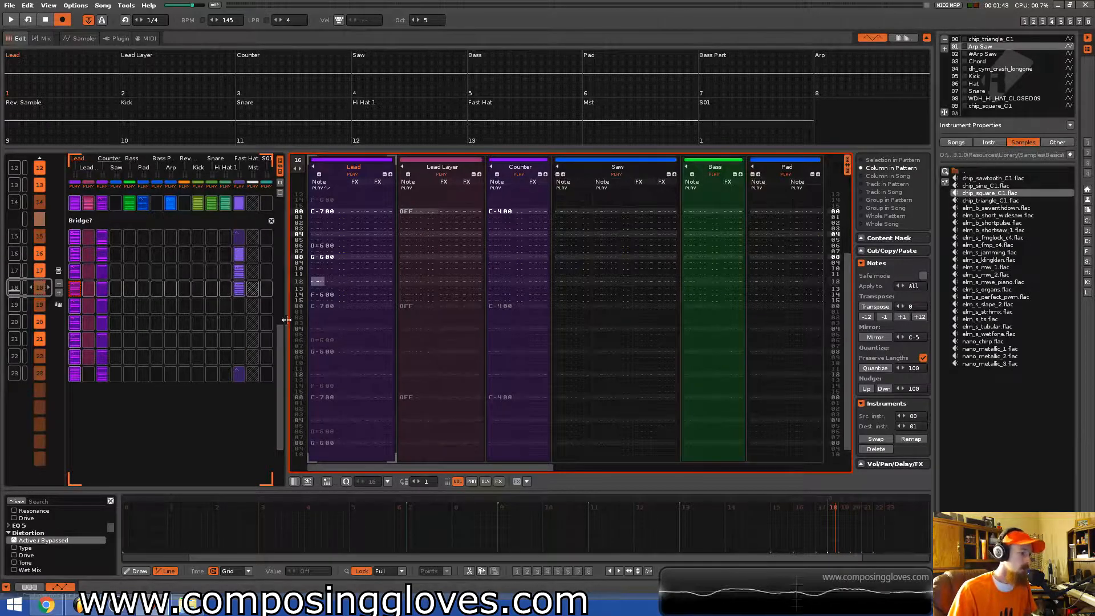
left_click(241, 292)
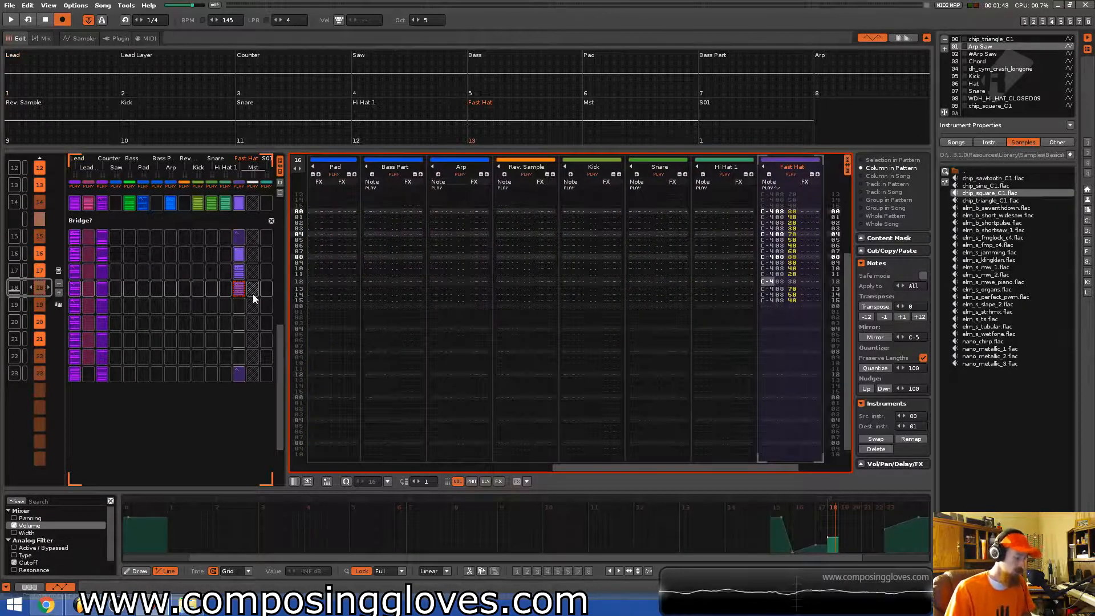
left_click(242, 306)
key("ctrl+v")
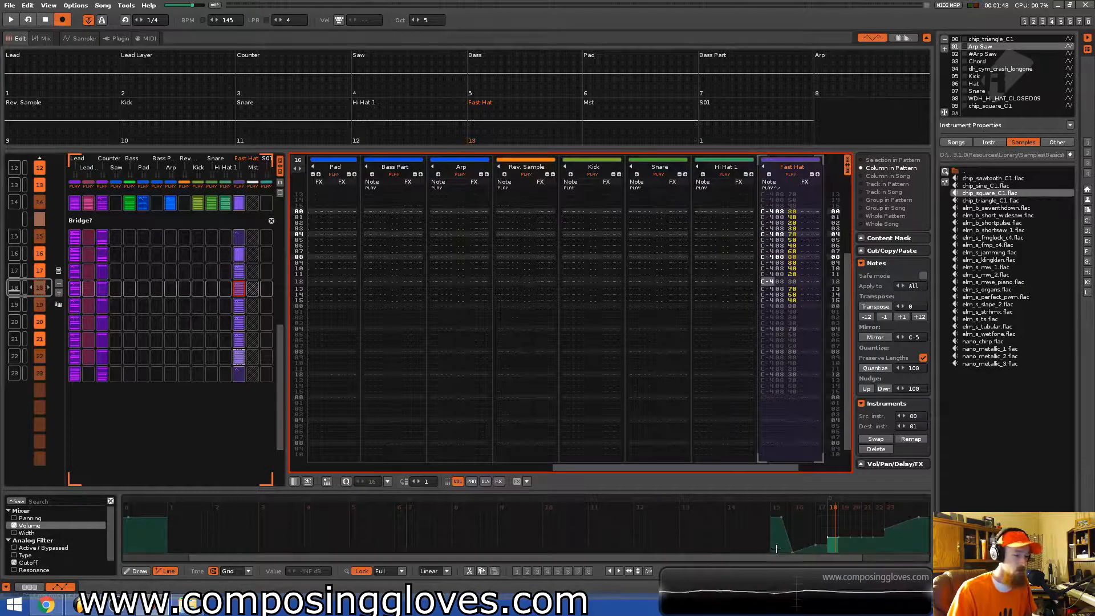
Draw a rising volume automation ramp for the Fast Hat track across the new bridge patterns and save the song.
scroll(821, 538, "up", 5)
scroll(806, 541, "down", 5)
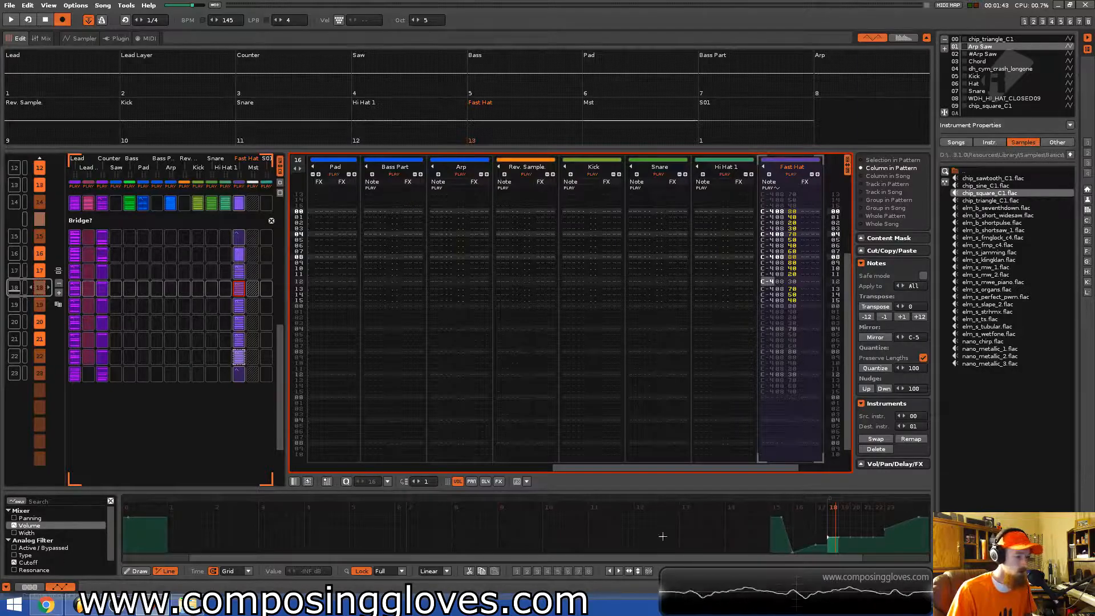
left_click(815, 545)
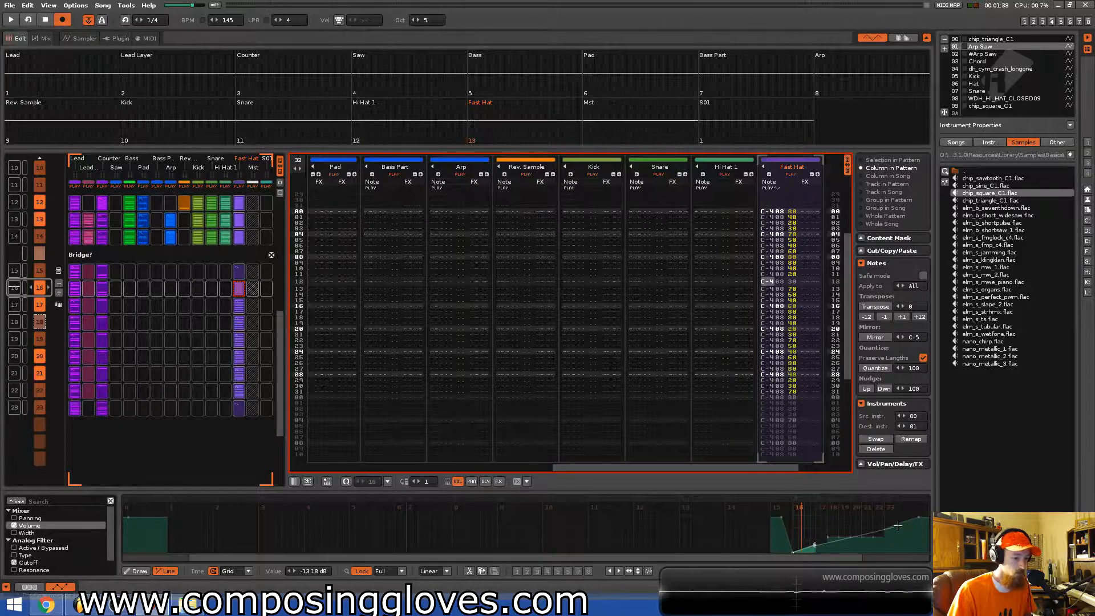
left_click(917, 517)
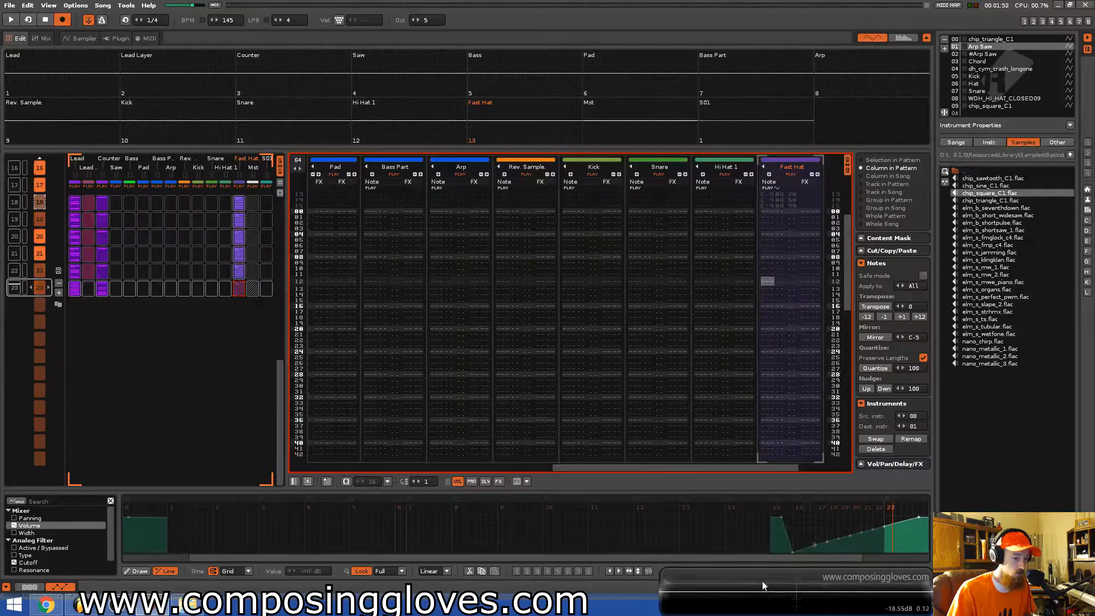
key("ctrl+s")
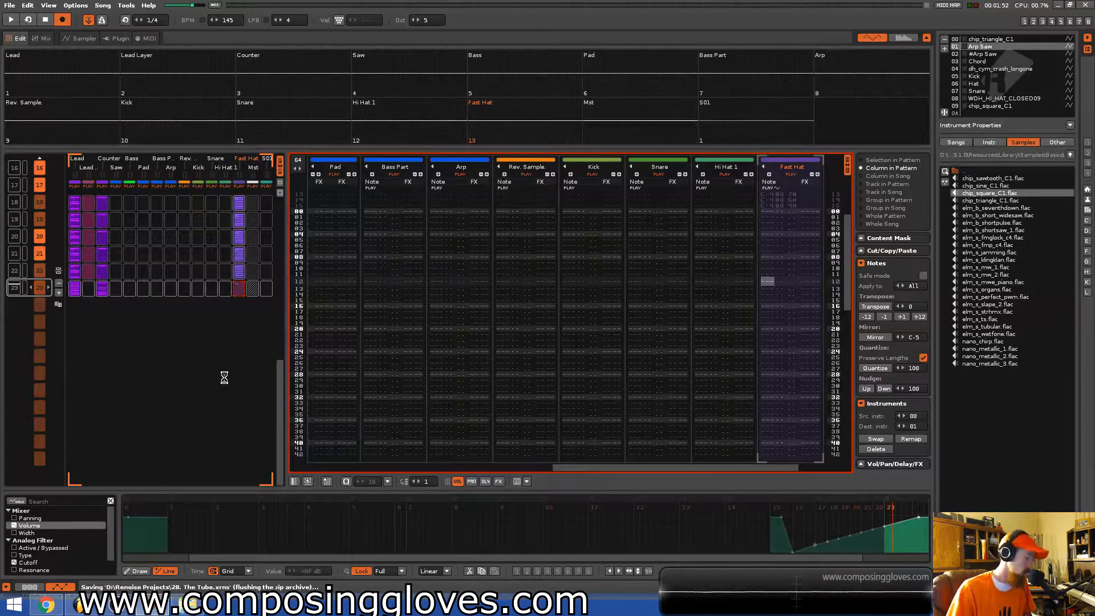
Rename the bridge pattern group to Riser and play back the section to review it, saving the song.
key("ctrl+z")
scroll(221, 380, "up", 1)
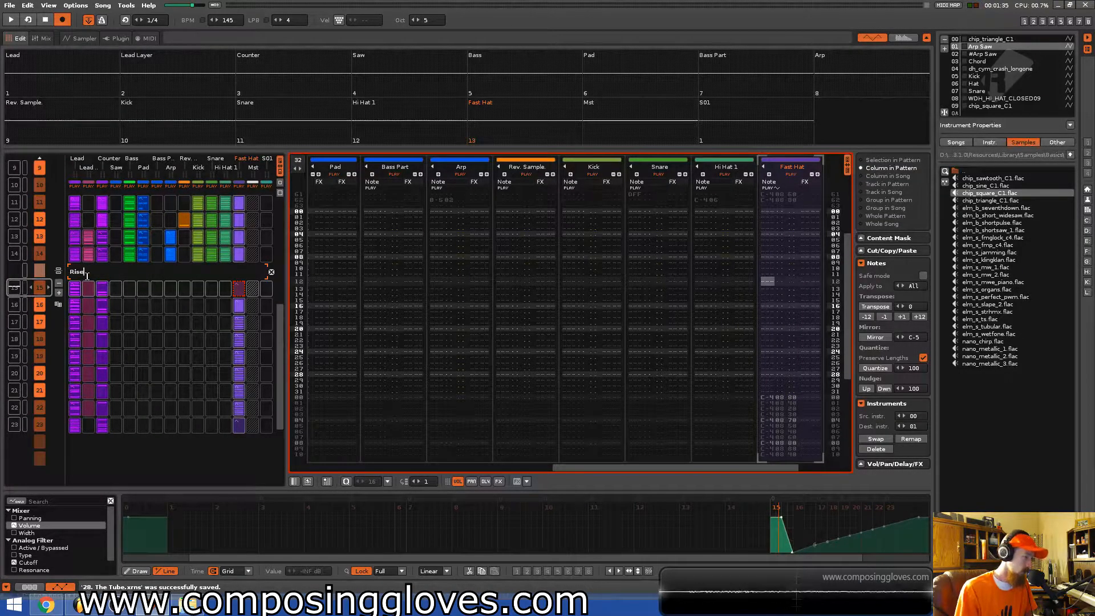
key("space")
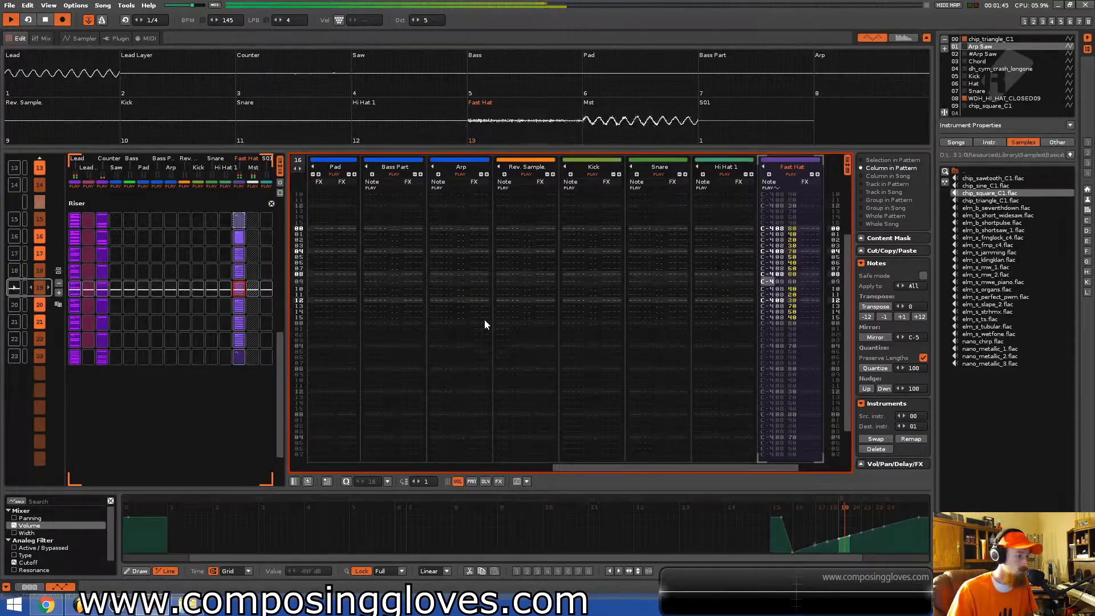
scroll(182, 309, "up", 5)
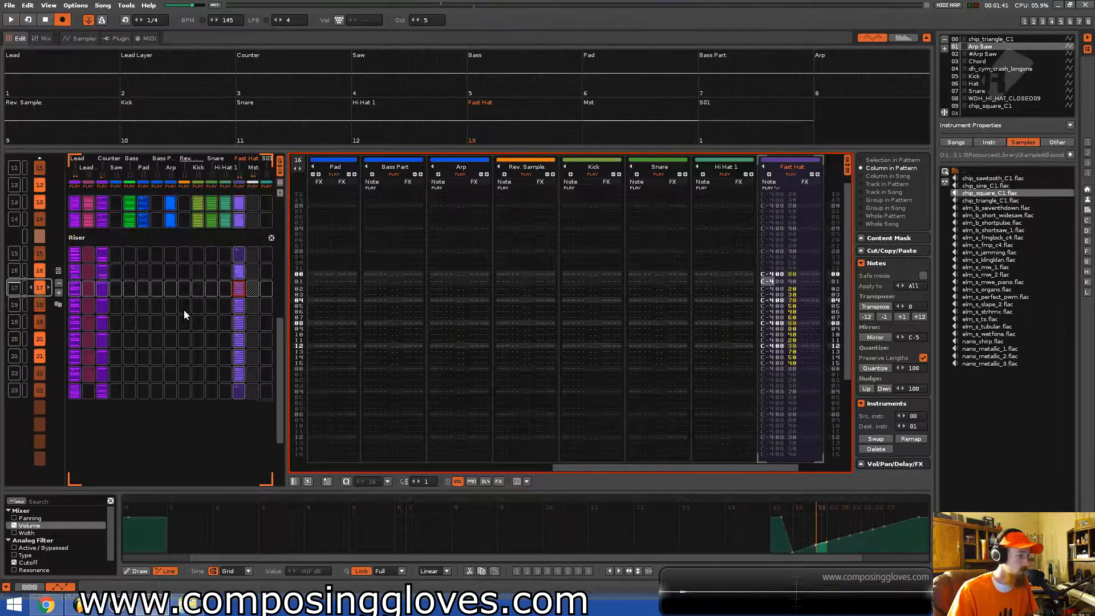
scroll(157, 310, "up", 4)
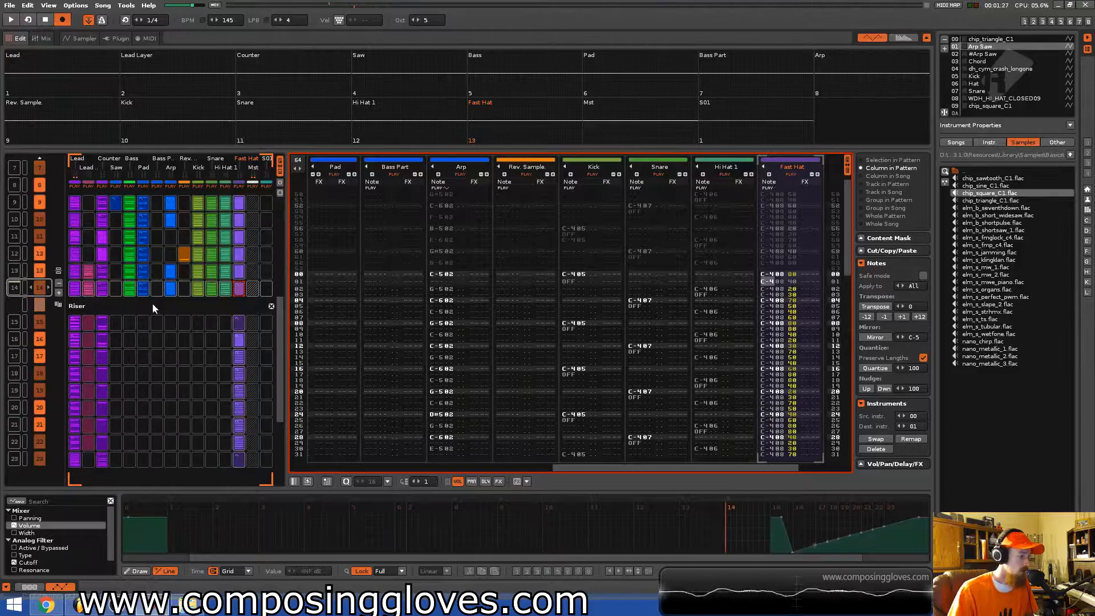
key("ctrl+s")
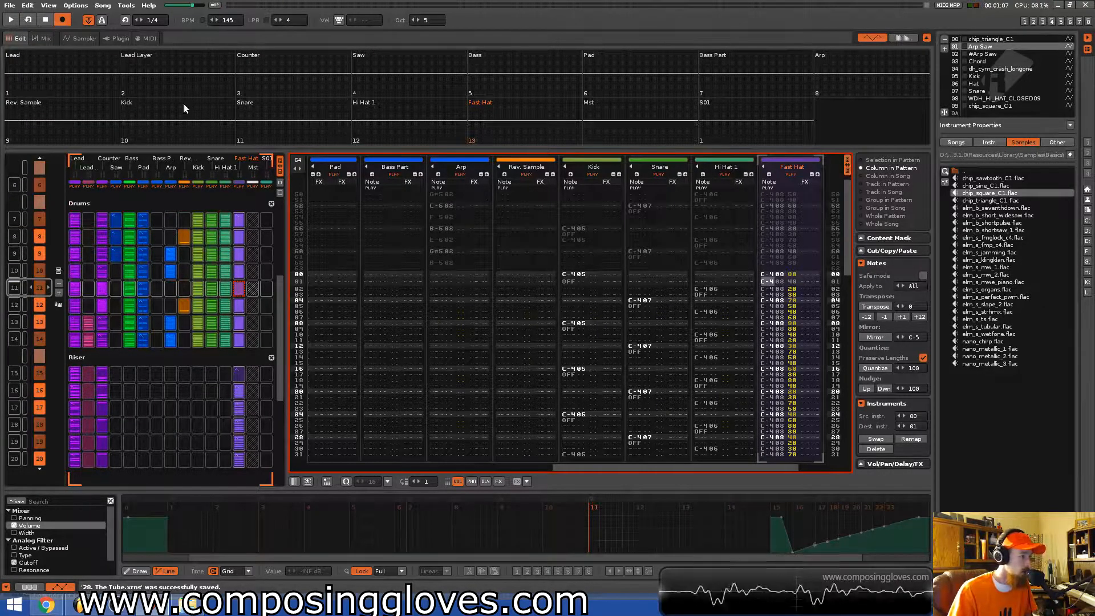
scroll(126, 305, "up", 3)
scroll(134, 297, "down", 2)
scroll(208, 317, "down", 1)
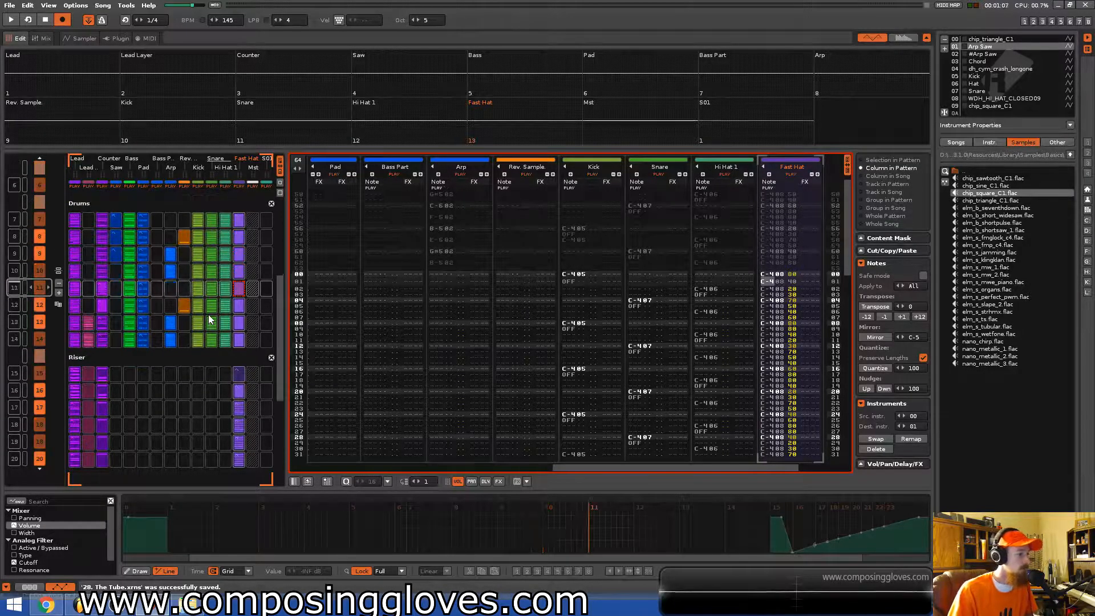
key("space")
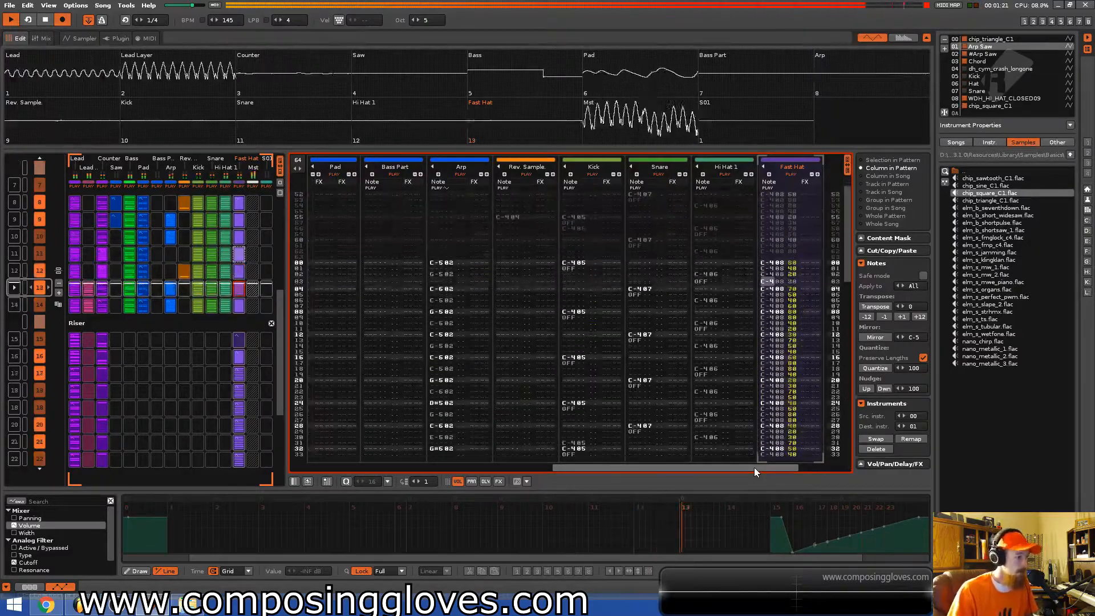
Inspect the Lead Layer, Snare and Bass Part tracks and their slots in the riser while playing it back.
left_click_drag(754, 467, 470, 450)
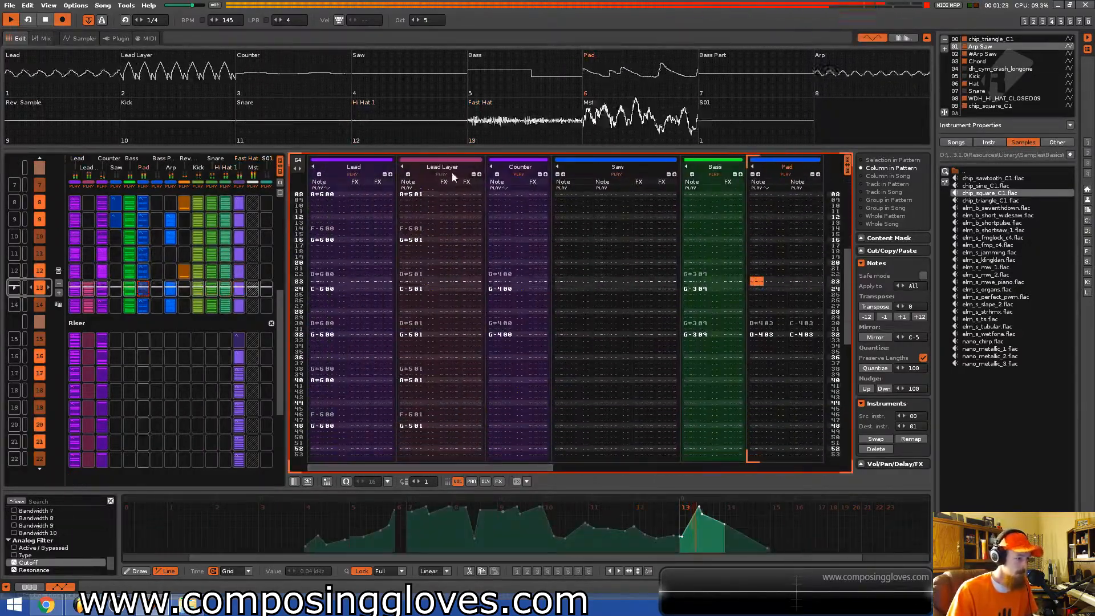
left_click(453, 173)
left_click(32, 587)
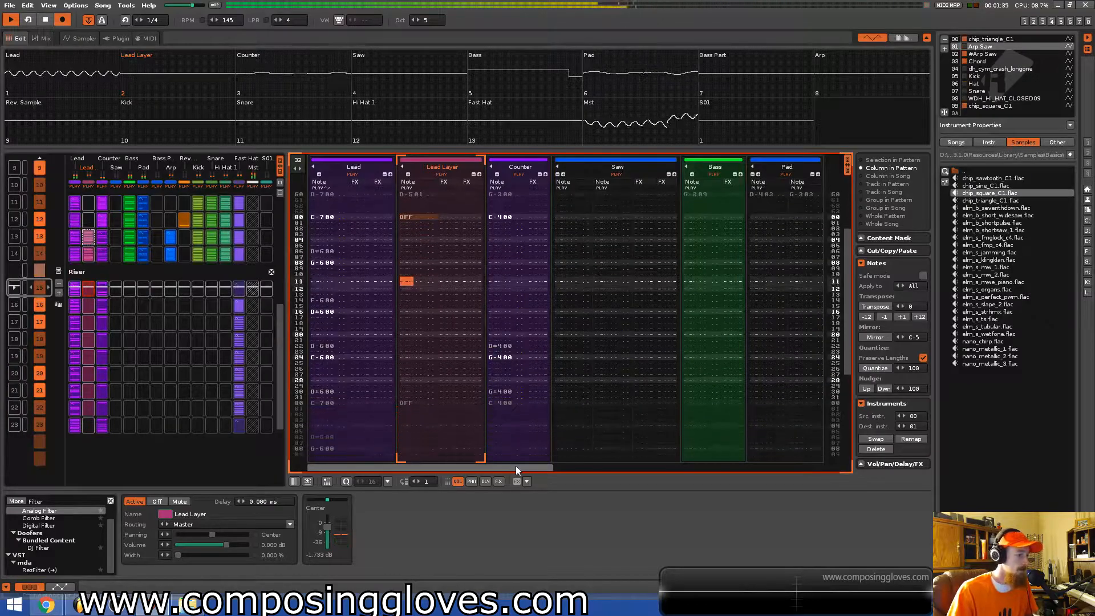
key("space")
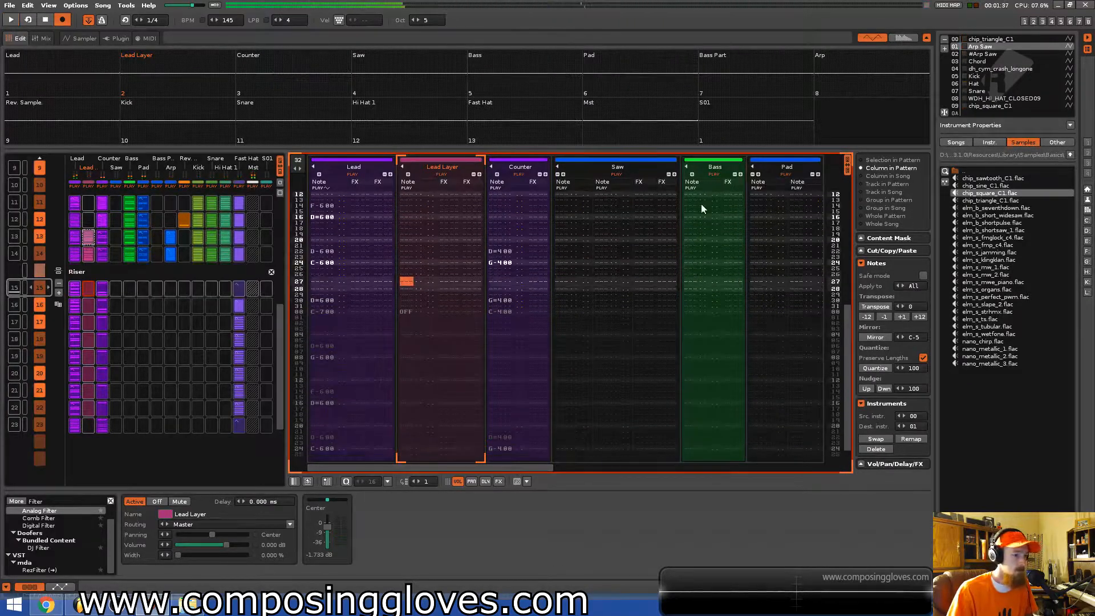
key("space")
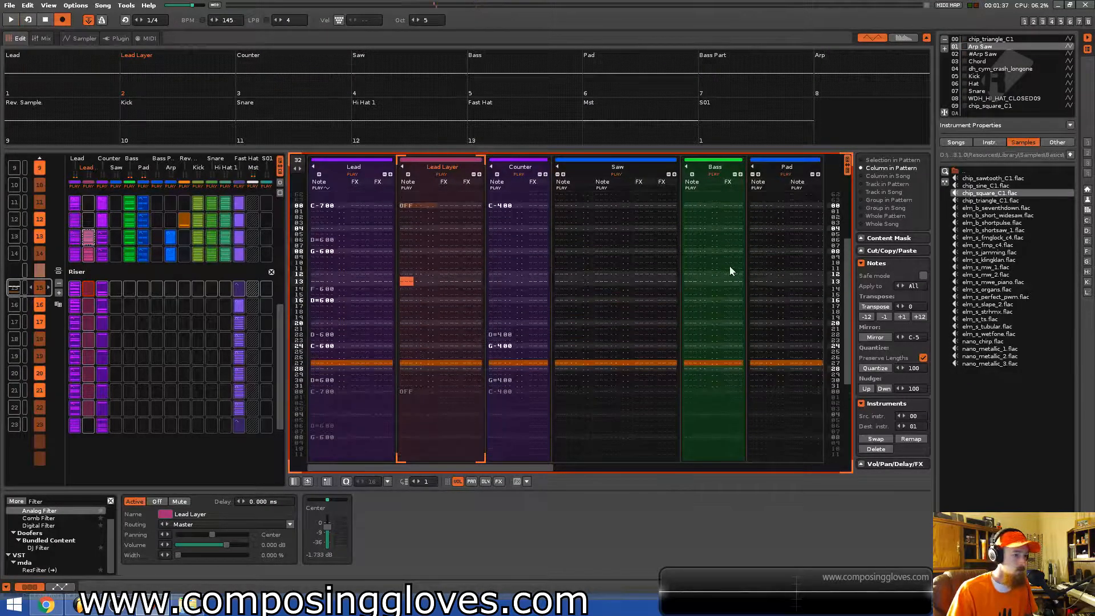
scroll(143, 344, "up", 1)
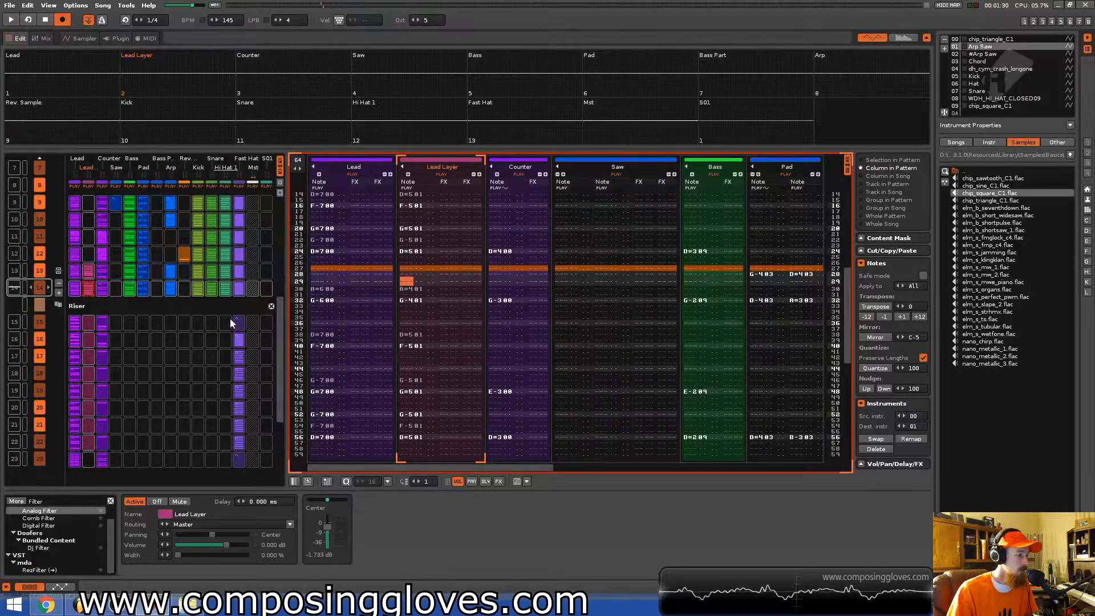
left_click(224, 325)
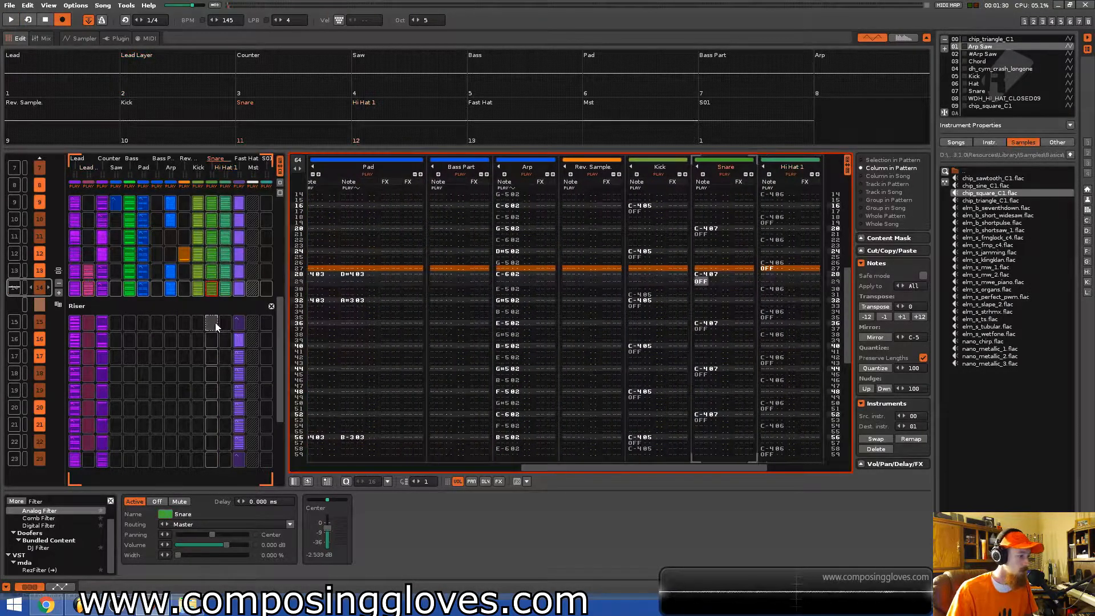
left_click(184, 324)
left_click(161, 326)
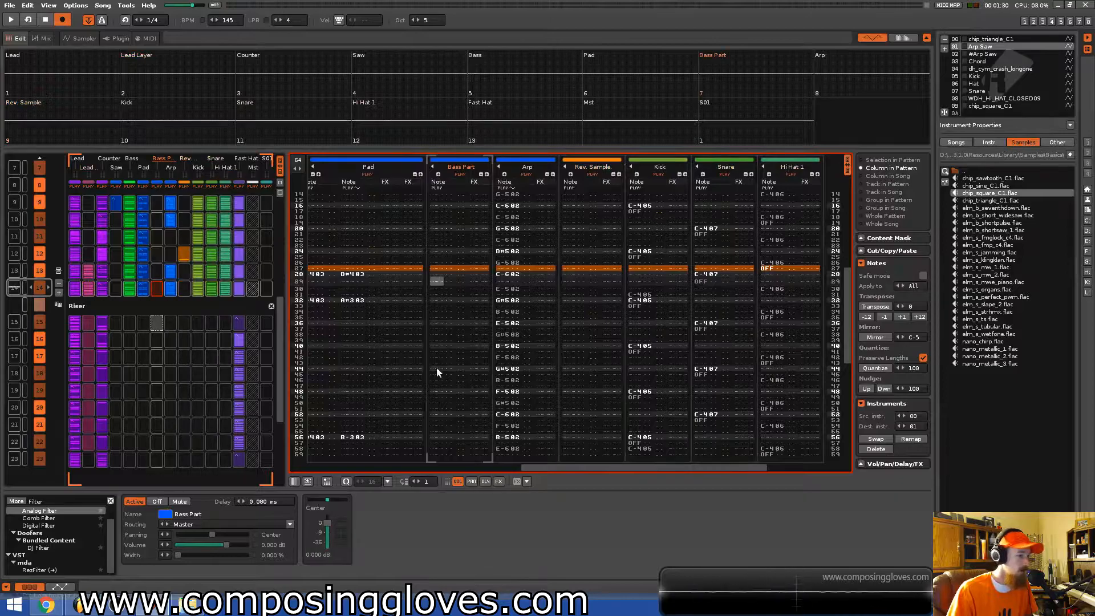
scroll(661, 308, "down", 8)
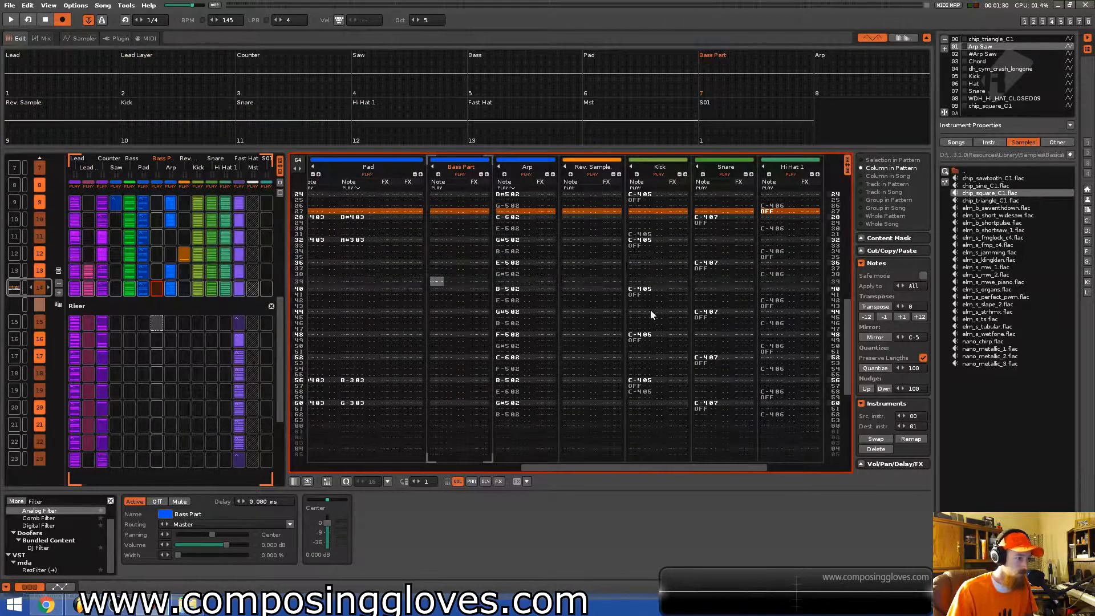
Browse the riser's Bass and Saw tracks and their effect chains in the pattern editor.
double_click(153, 322)
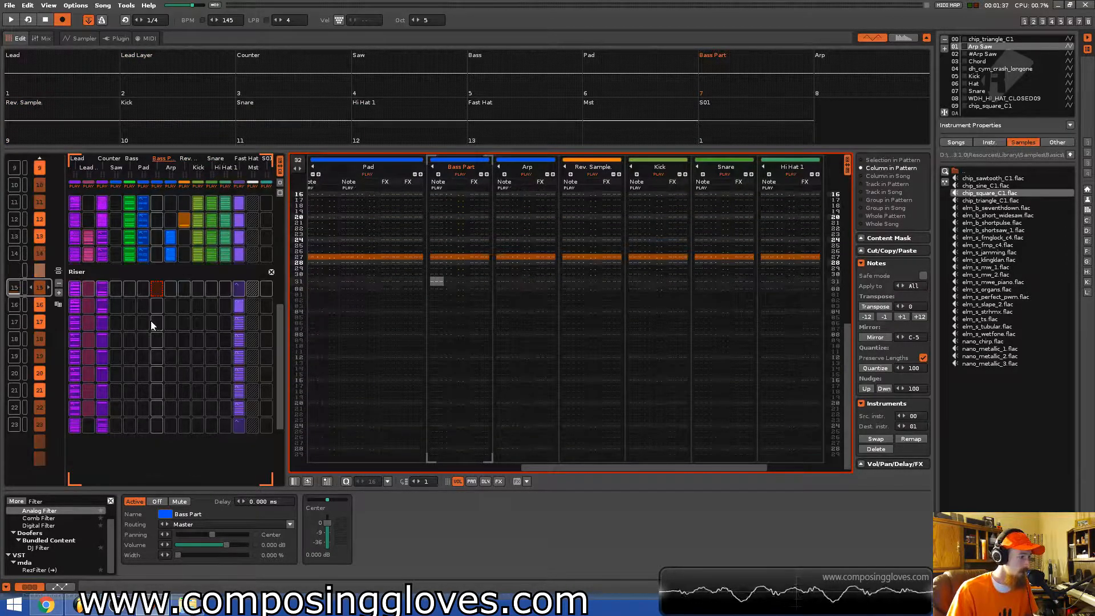
left_click_drag(619, 469, 473, 464)
left_click(570, 214)
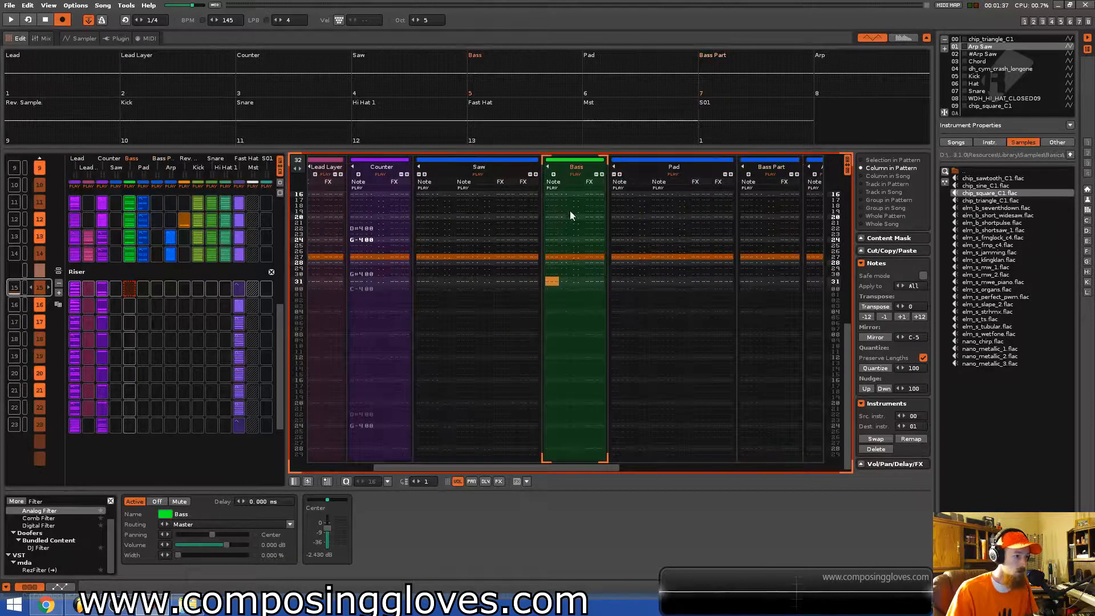
scroll(559, 221, "up", 3)
scroll(559, 224, "up", 5)
key("Up")
key("Left")
key("Up")
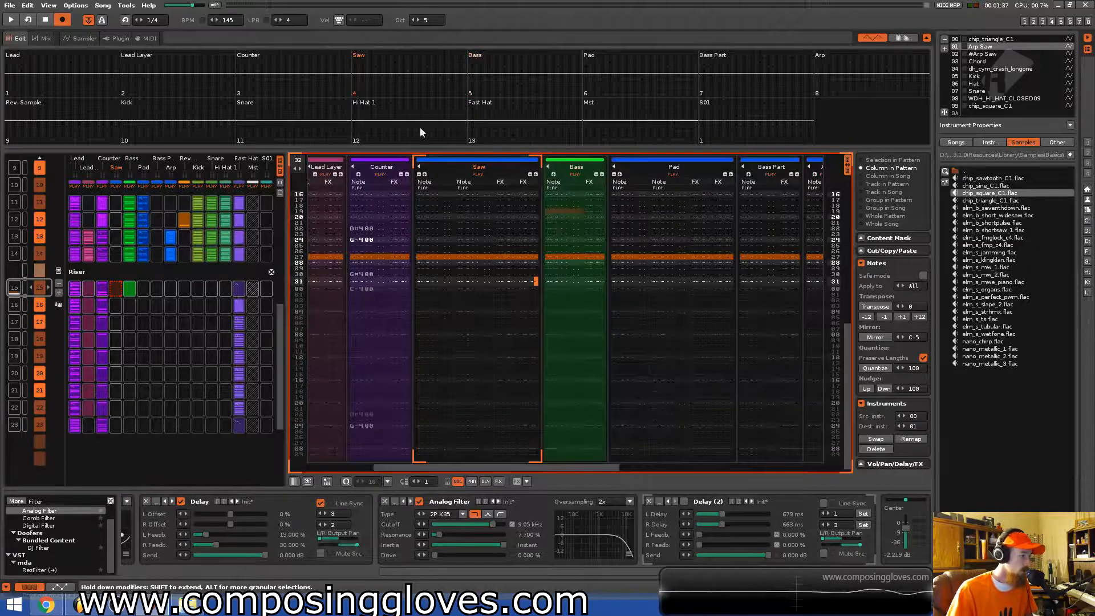
scroll(172, 276, "up", 2)
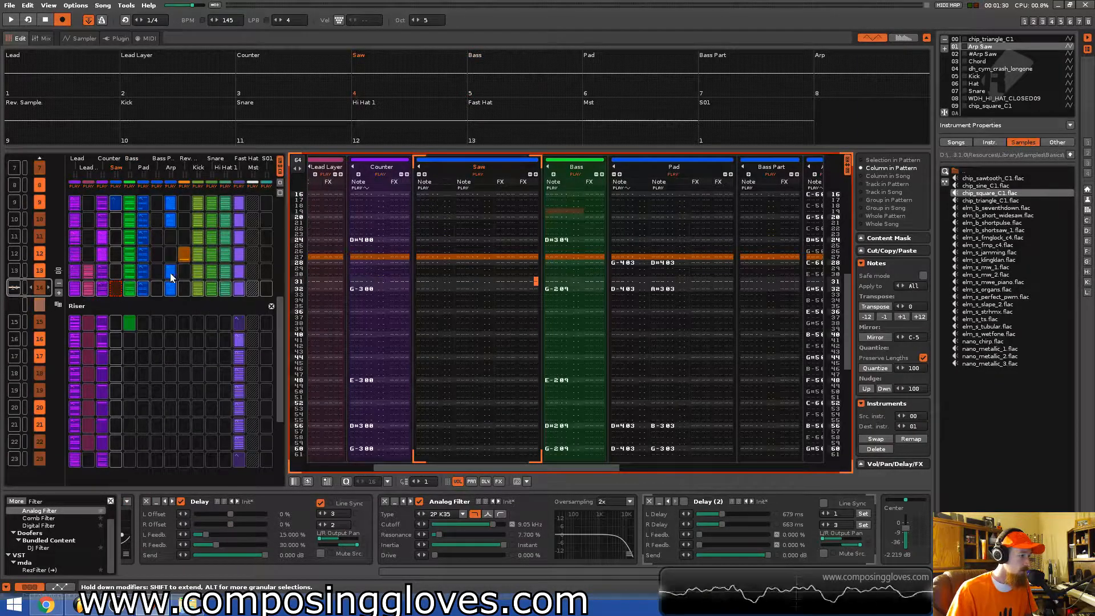
Add an EQ 10 to the Lead Layer track and pull its lowest band down to cut the low frequencies.
left_click(86, 289)
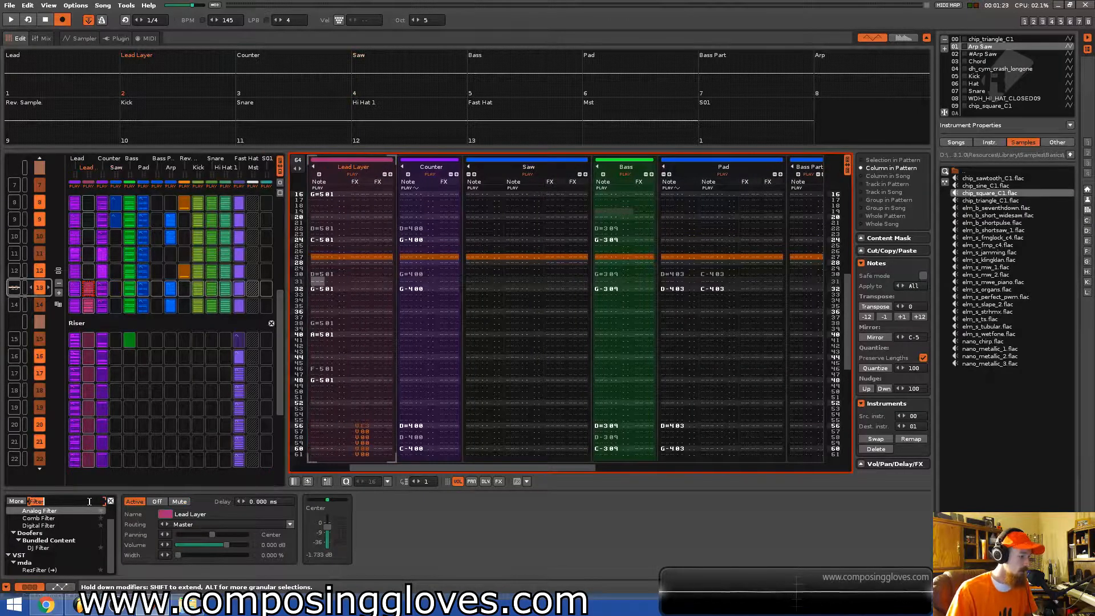
type("eq")
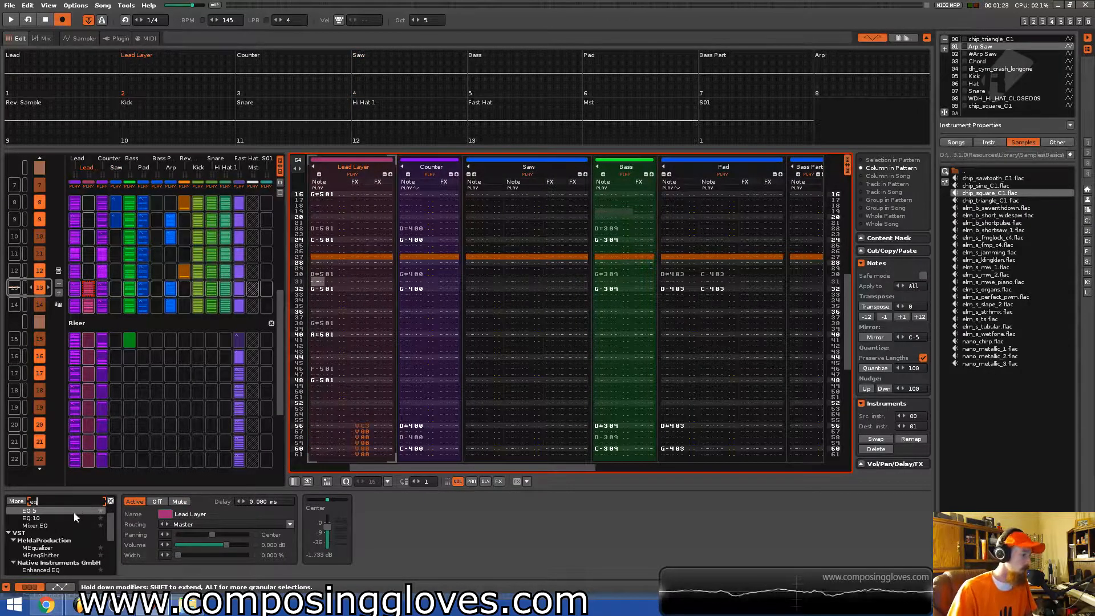
double_click(74, 517)
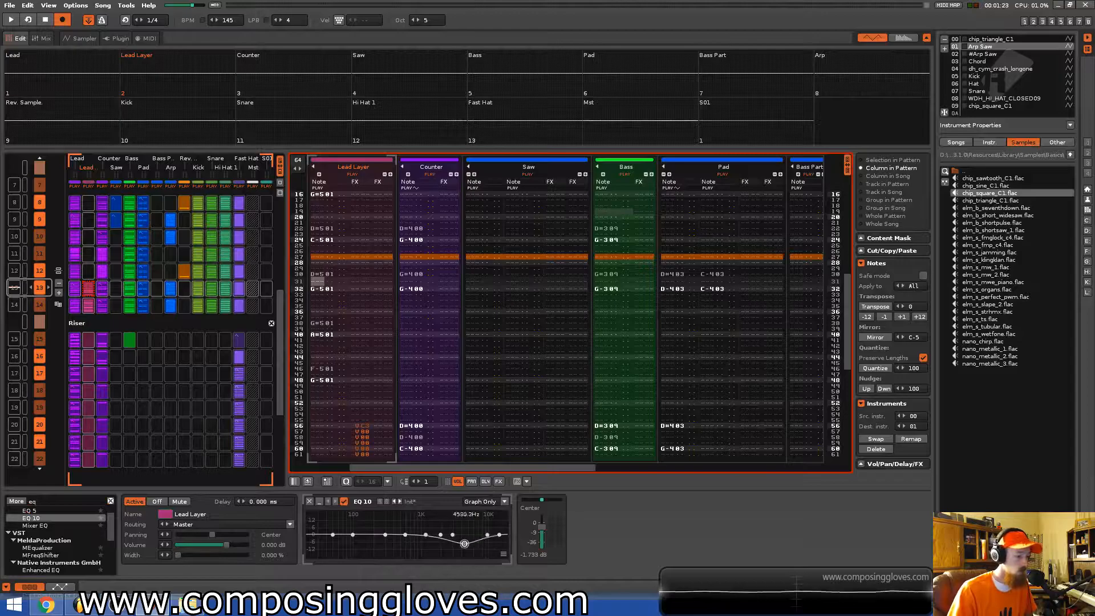
key("space")
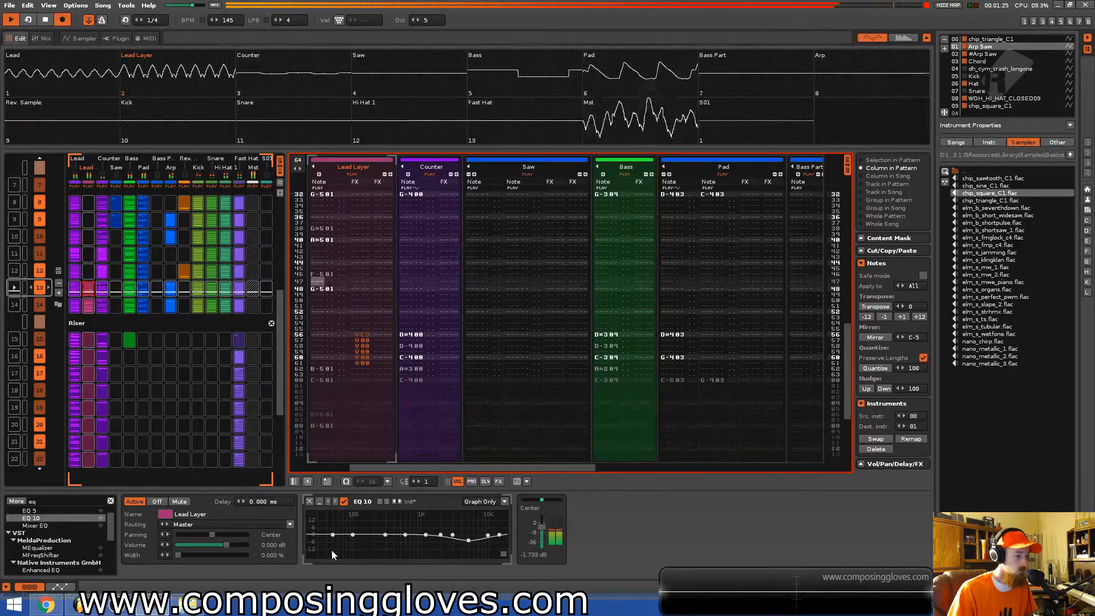
left_click_drag(333, 536, 422, 532)
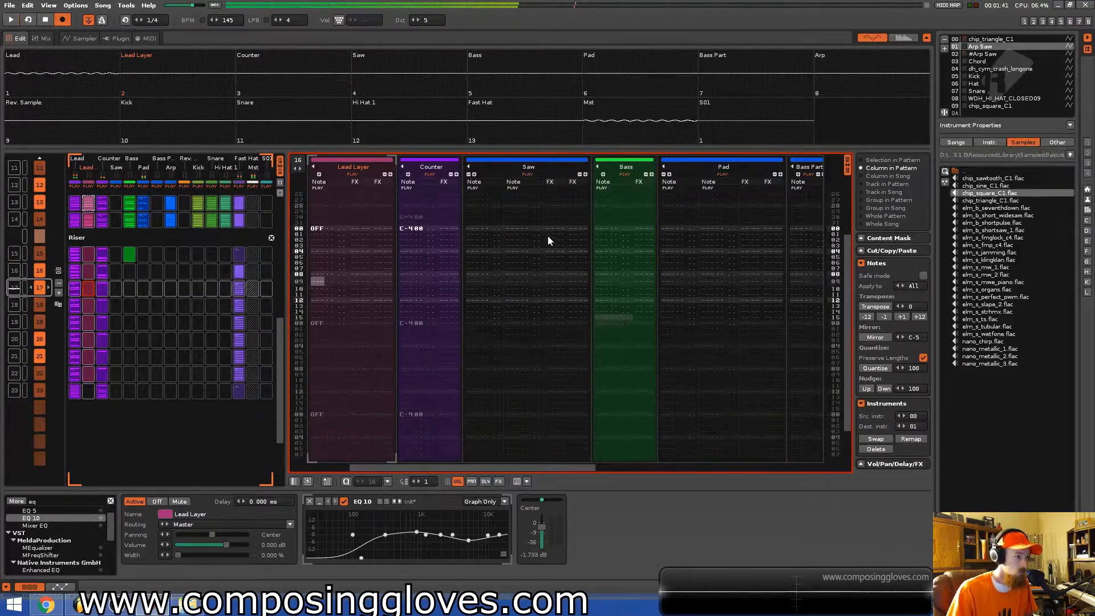
Enter a 0U pitch slide-up command in the Pad track's effect column in the riser pattern.
left_click(514, 180)
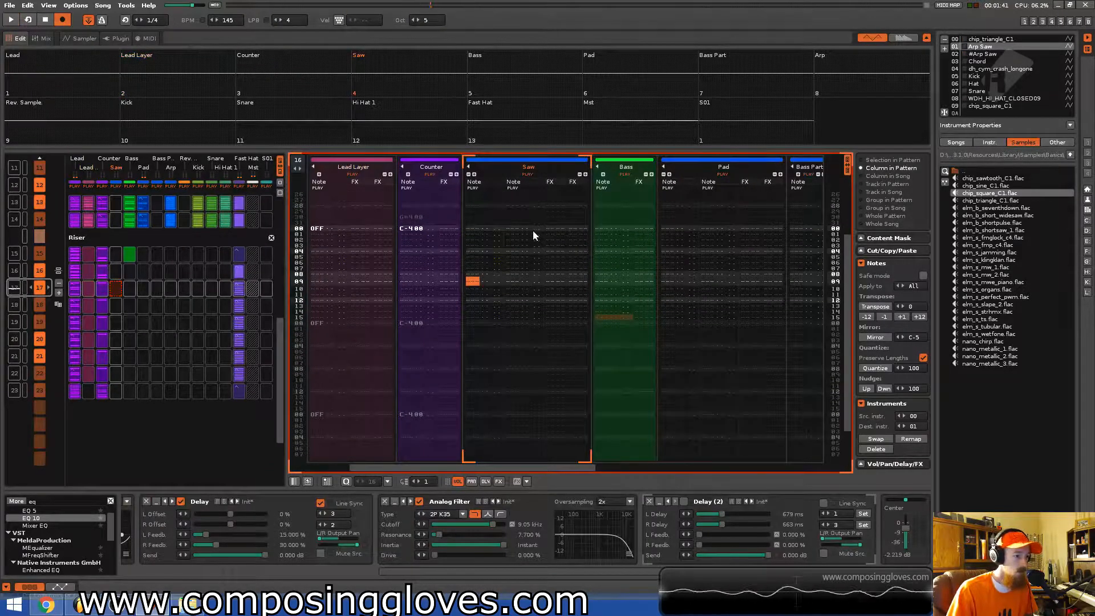
left_click(710, 246)
left_click(754, 282)
key("Up")
key("Up")
key("Up")
key("Up")
key("Left")
type("u")
key("Right")
key("Up")
type("1")
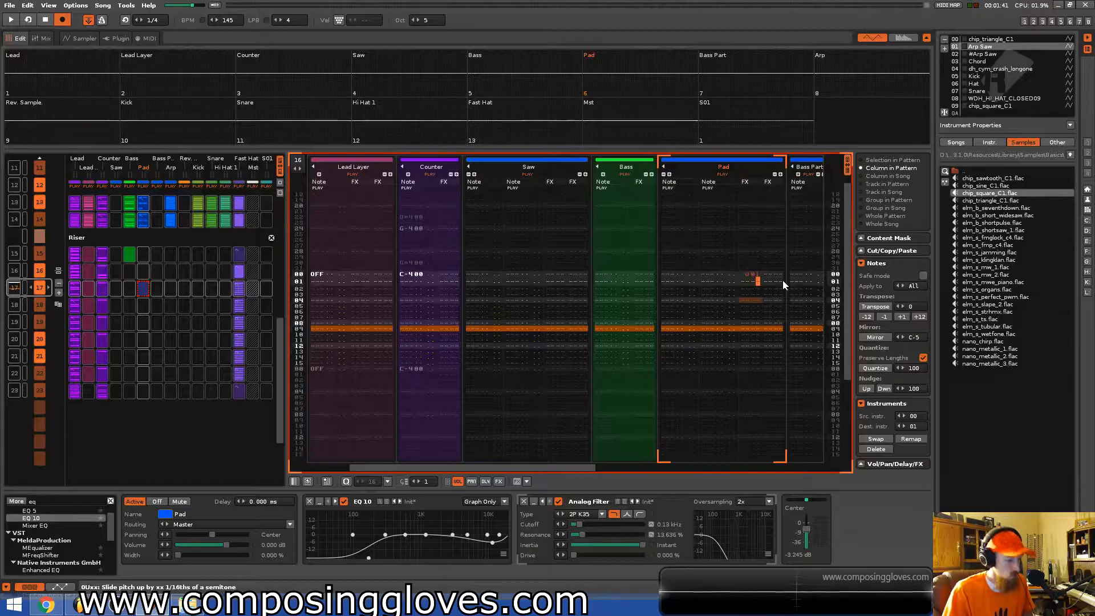
Repeat the 0U slide-up command on every line of the Pad track's effect column.
key("Left")
key("Left")
type("uuuuuuuuuuuuuuu")
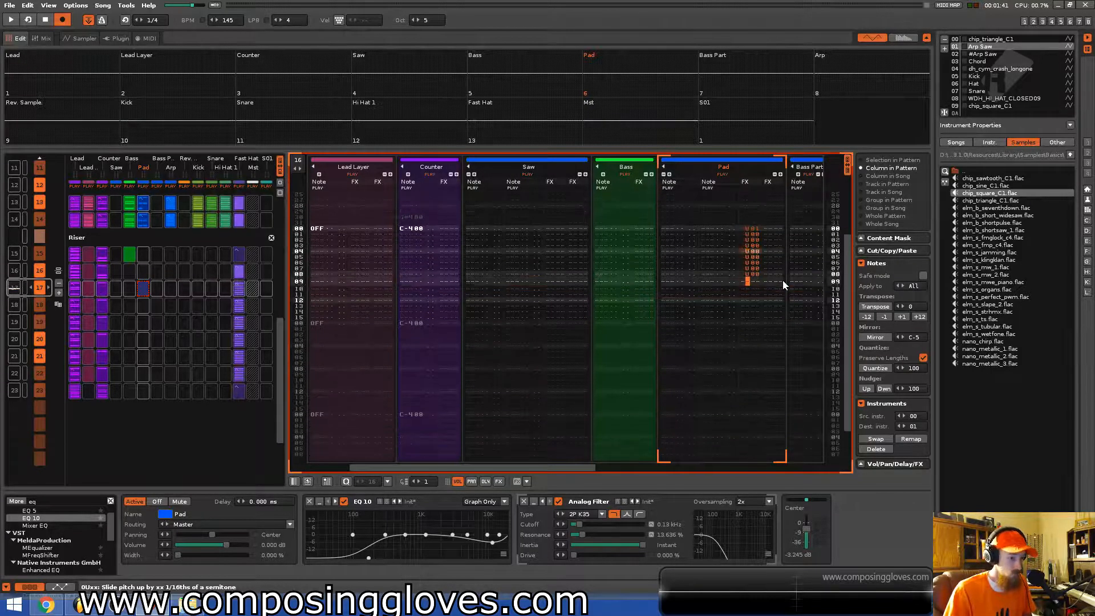
key("Up")
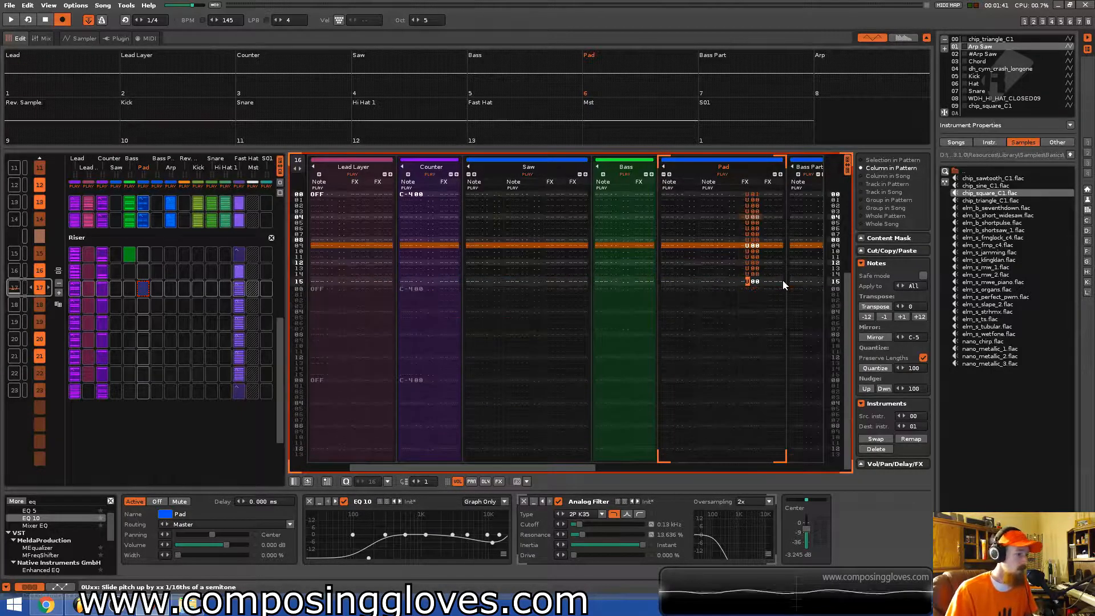
Select the Pad slot in the riser, play the section back and save the song.
left_click(143, 291)
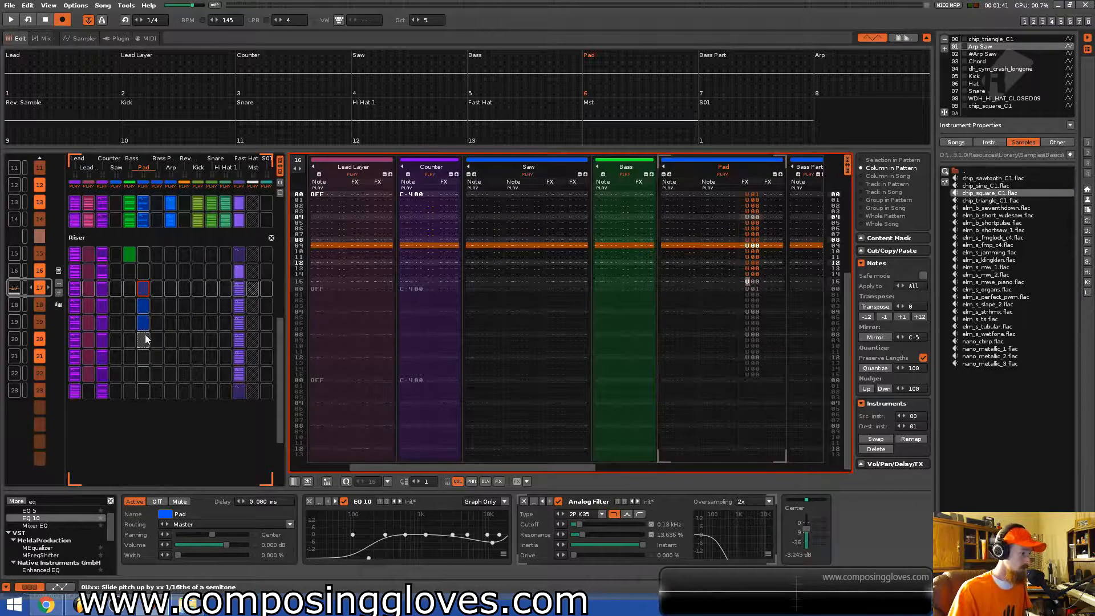
key("space")
scroll(160, 295, "up", 5)
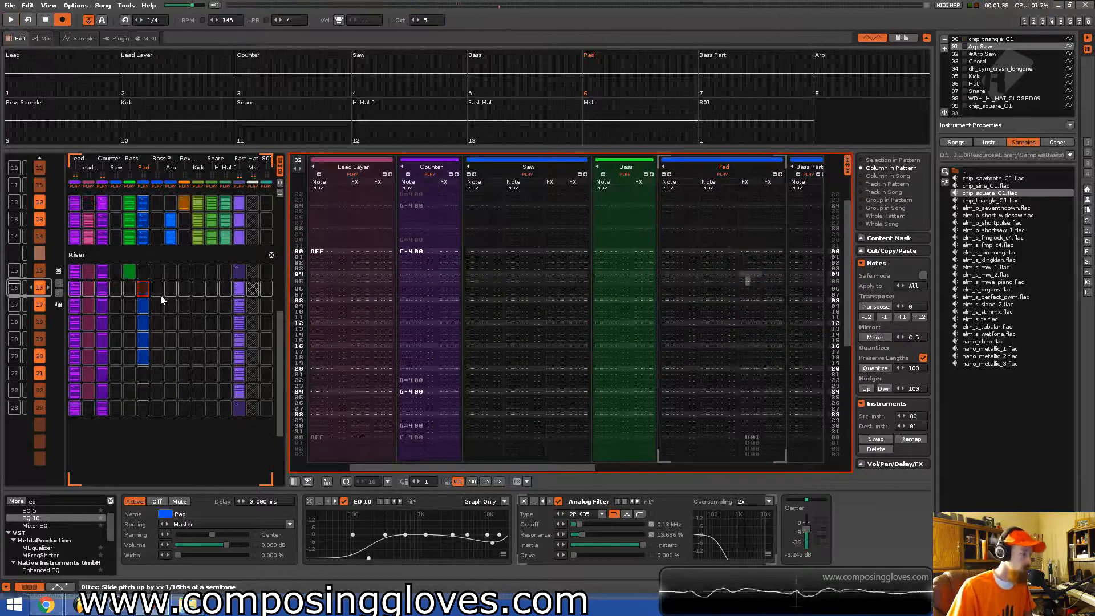
key("ctrl+s")
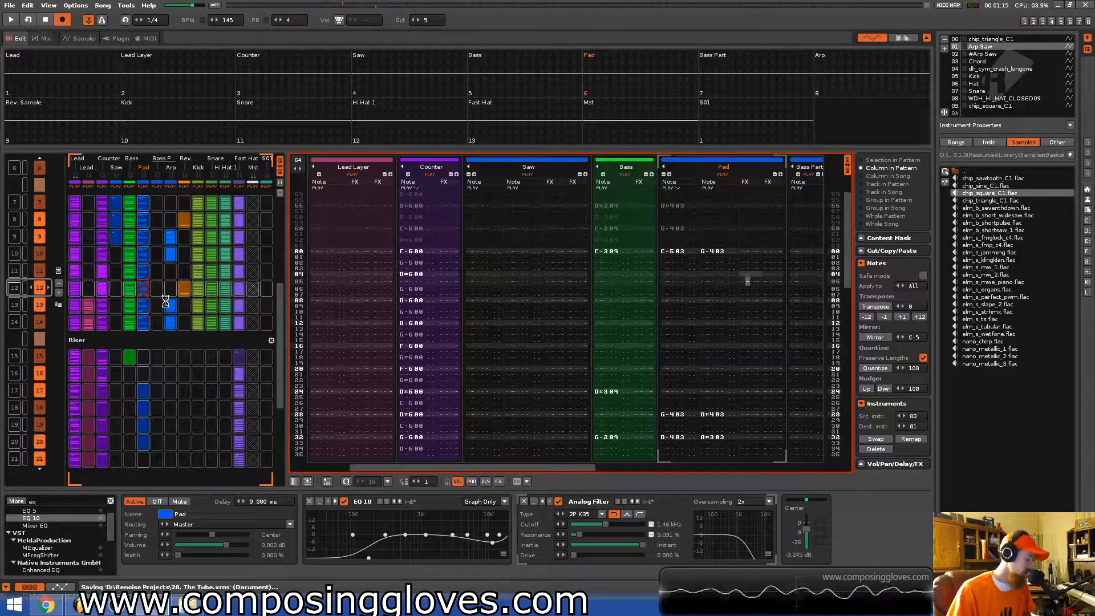
Play the riser section once more and save the song.
key("space")
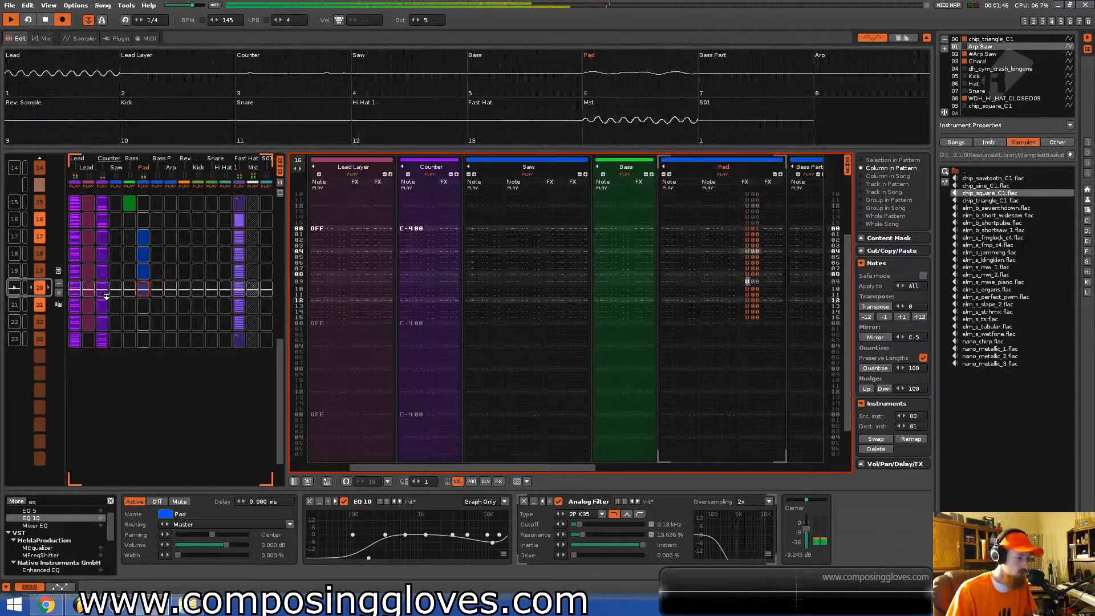
key("space")
scroll(117, 289, "up", 6)
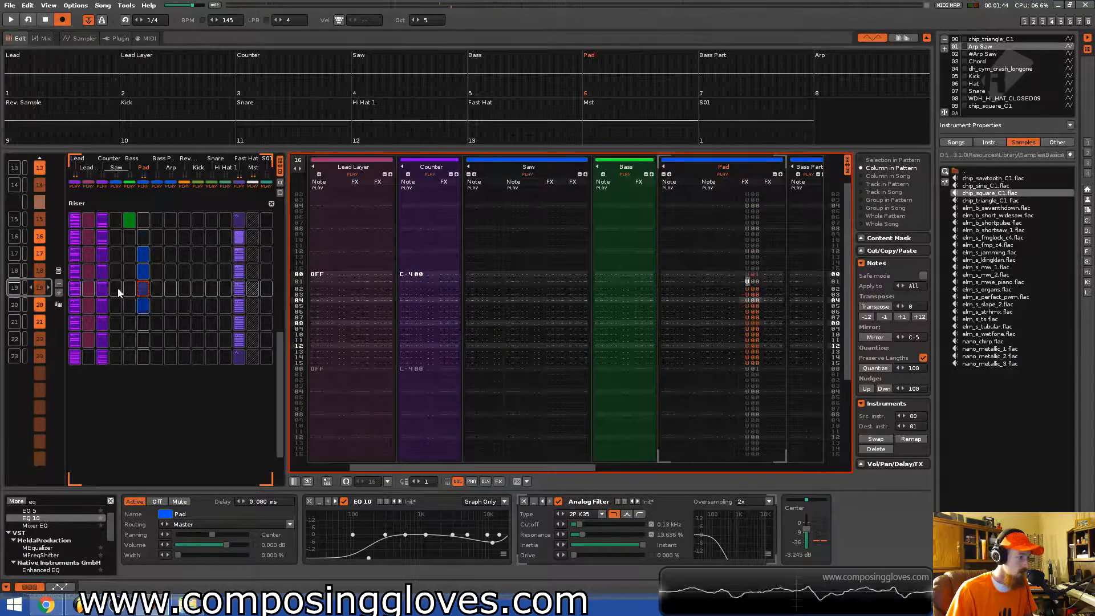
key("ctrl+s")
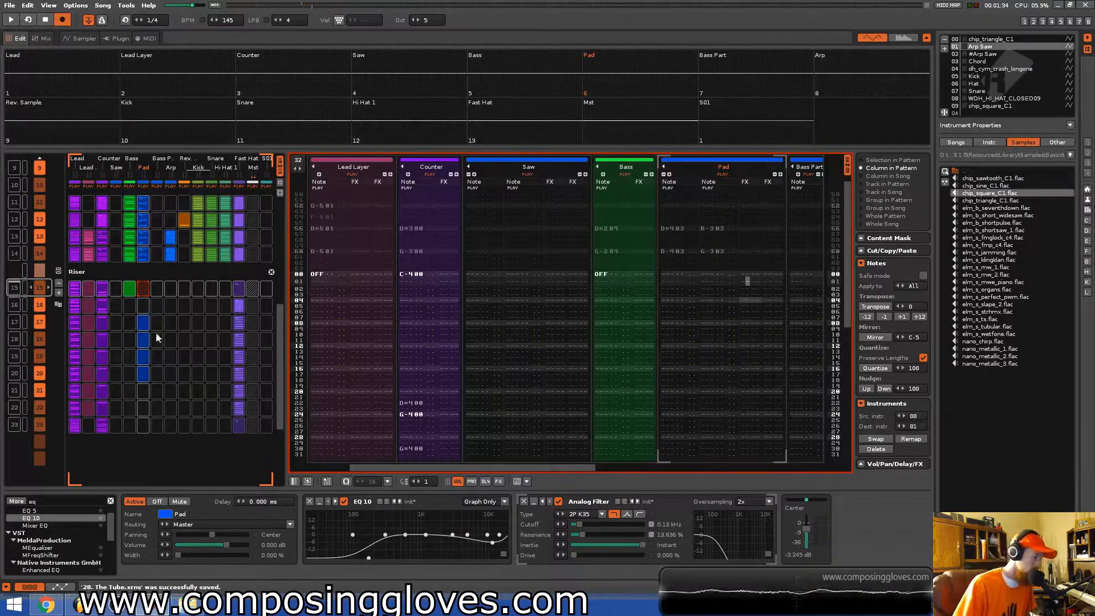
Select the first riser pattern, play it, and set its pattern length to 8 lines.
left_click(75, 354)
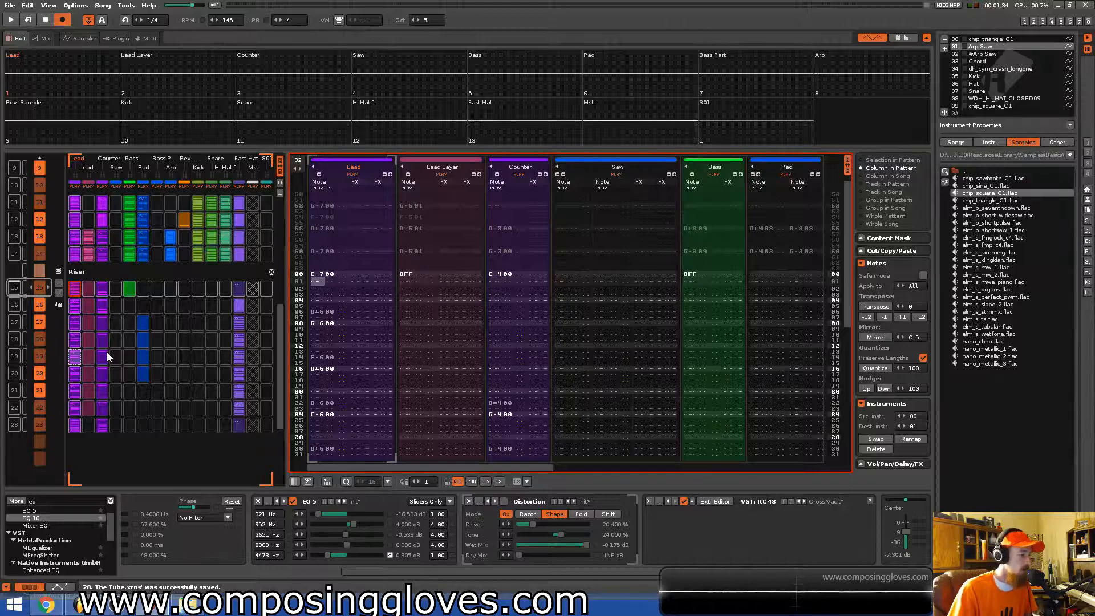
left_click(532, 467)
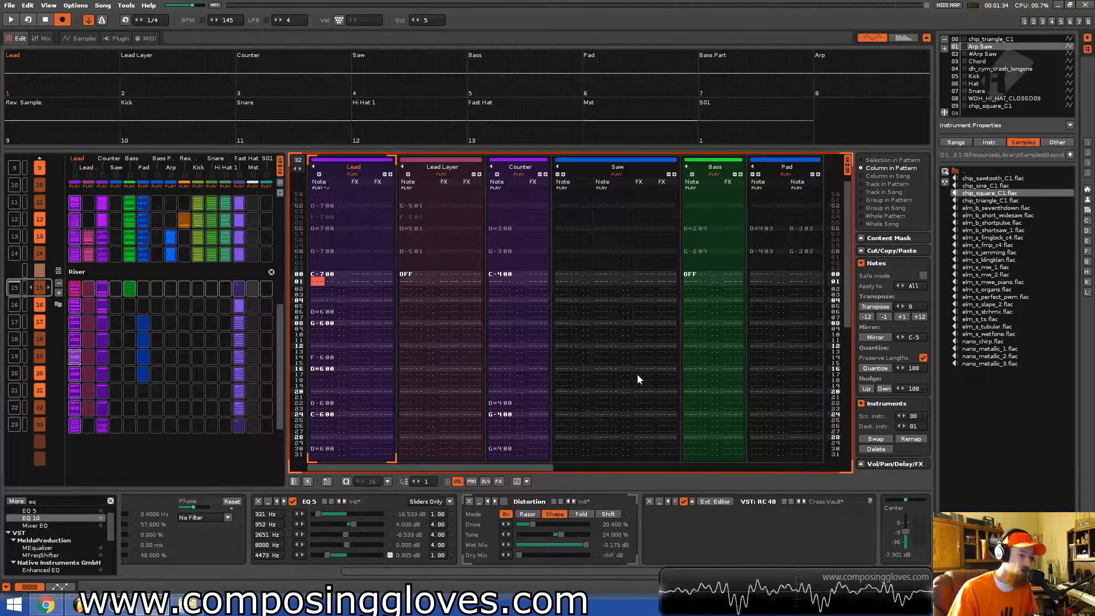
key("space")
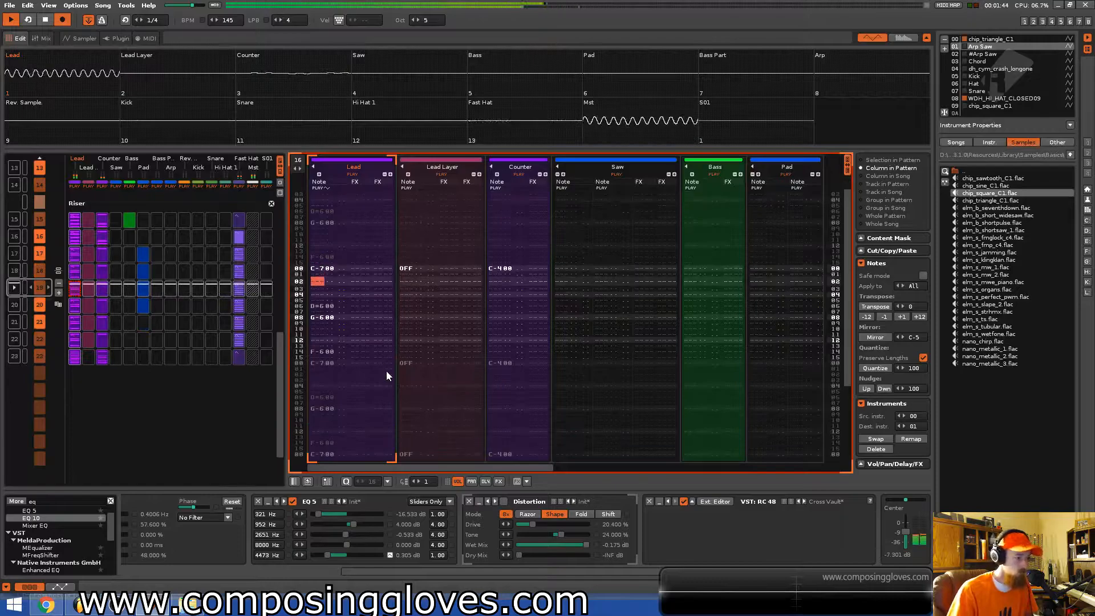
key("space")
double_click(299, 160)
type("8")
key("Return")
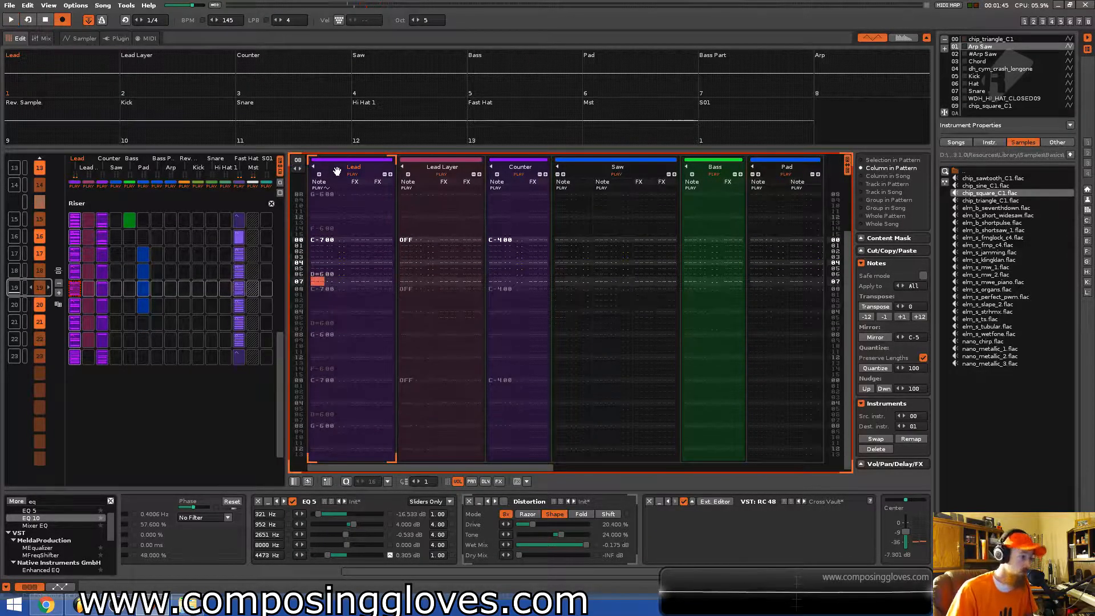
Select the next riser pattern in the sequence and shorten it to 8 lines.
left_click(62, 293)
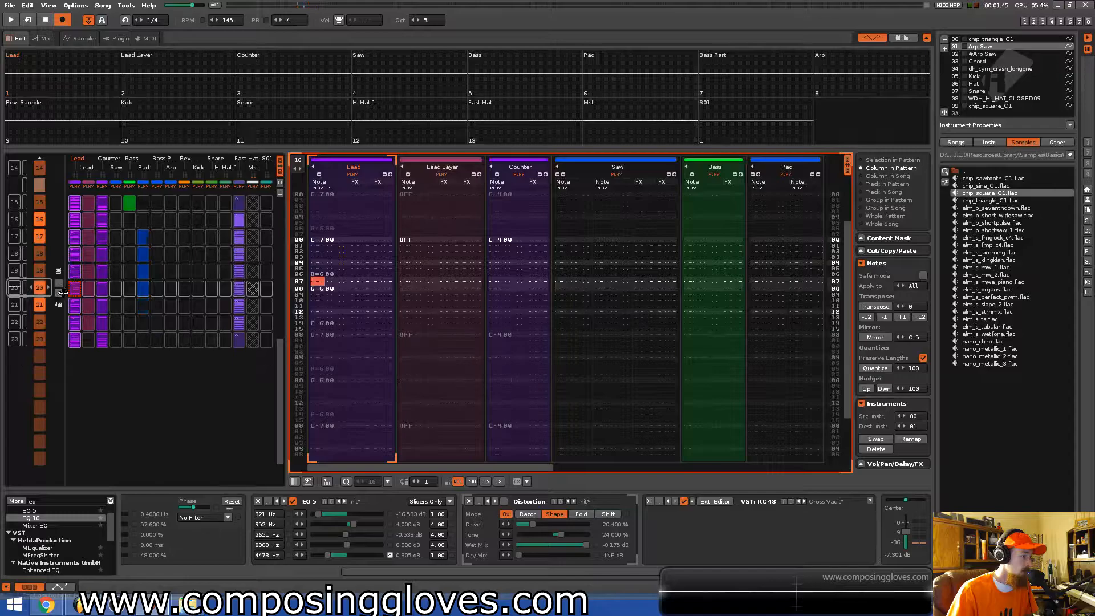
double_click(299, 161)
type("8")
key("Return")
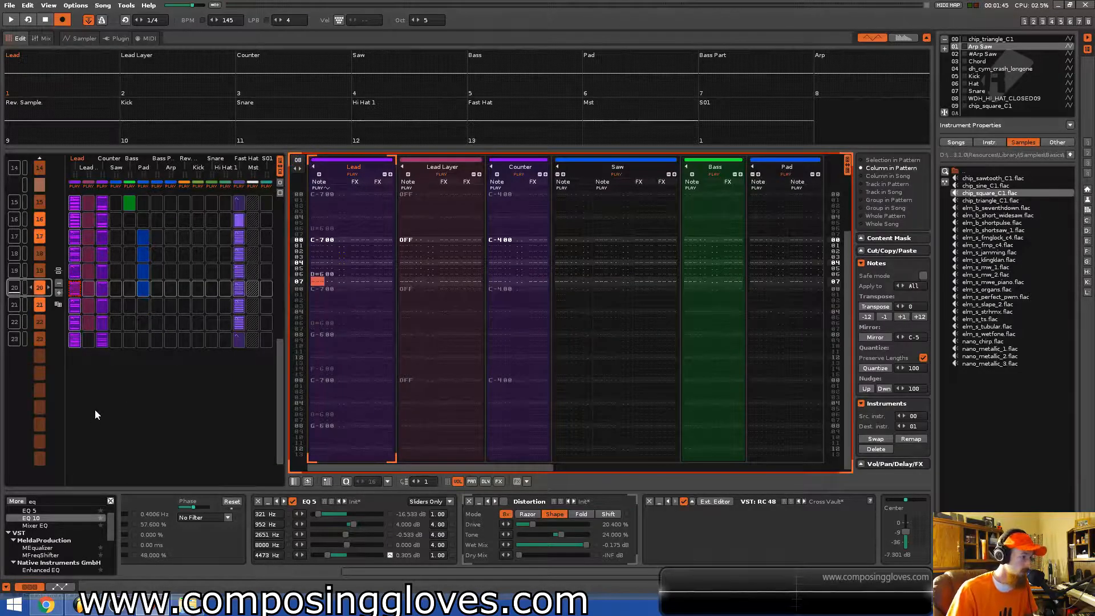
Play the following riser pattern and set its length to 8 lines as well.
key("space")
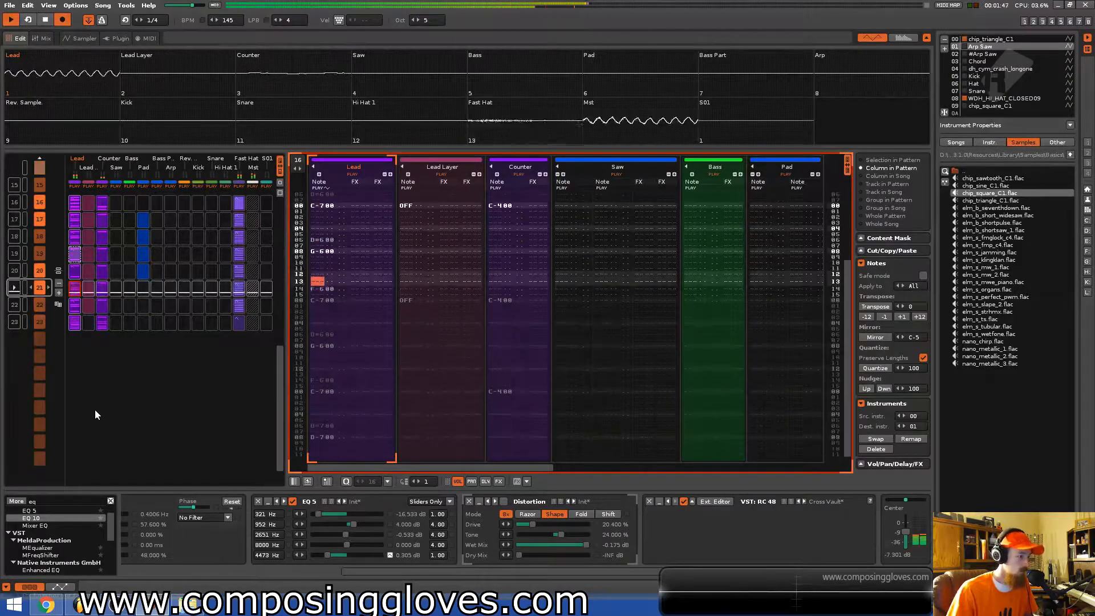
key("space")
double_click(295, 160)
type("8")
key("Return")
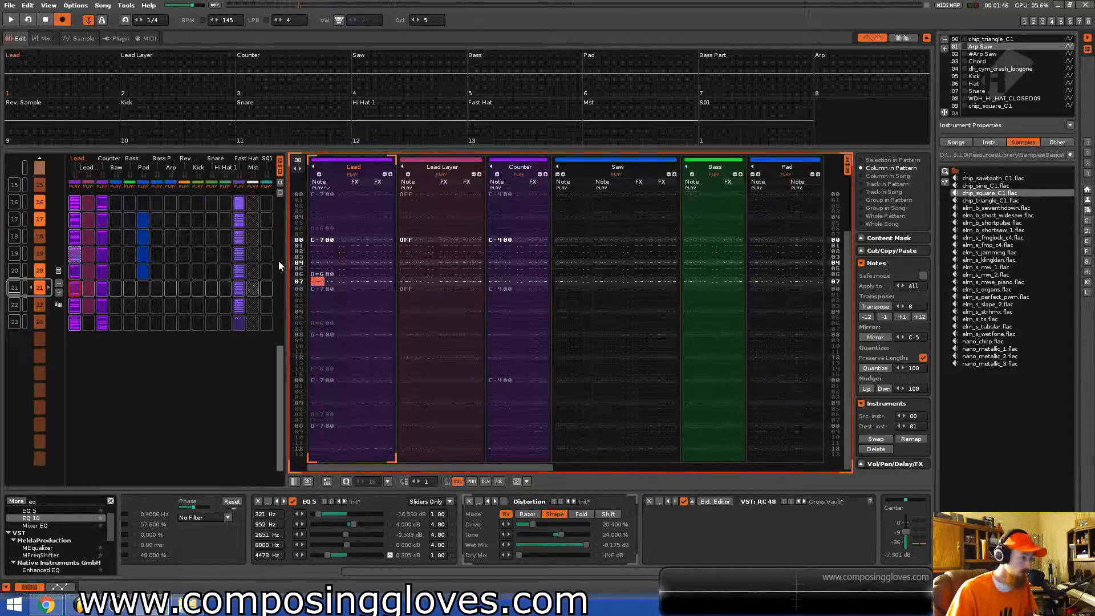
Set the fourth riser pattern's length to 8 lines.
scroll(252, 328, "down", 1)
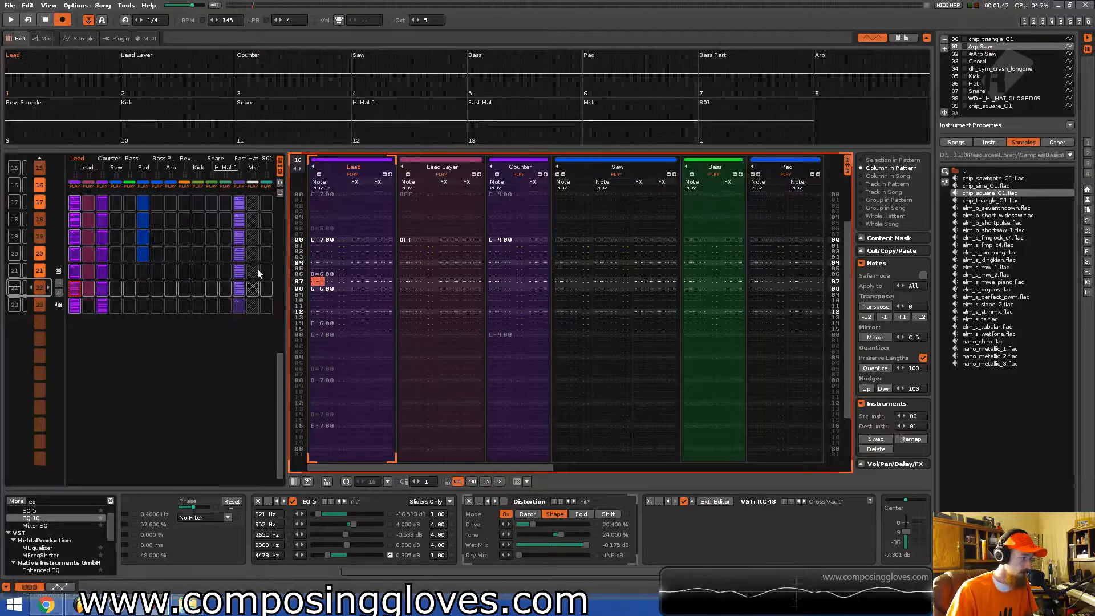
double_click(296, 161)
type("8")
key("Return")
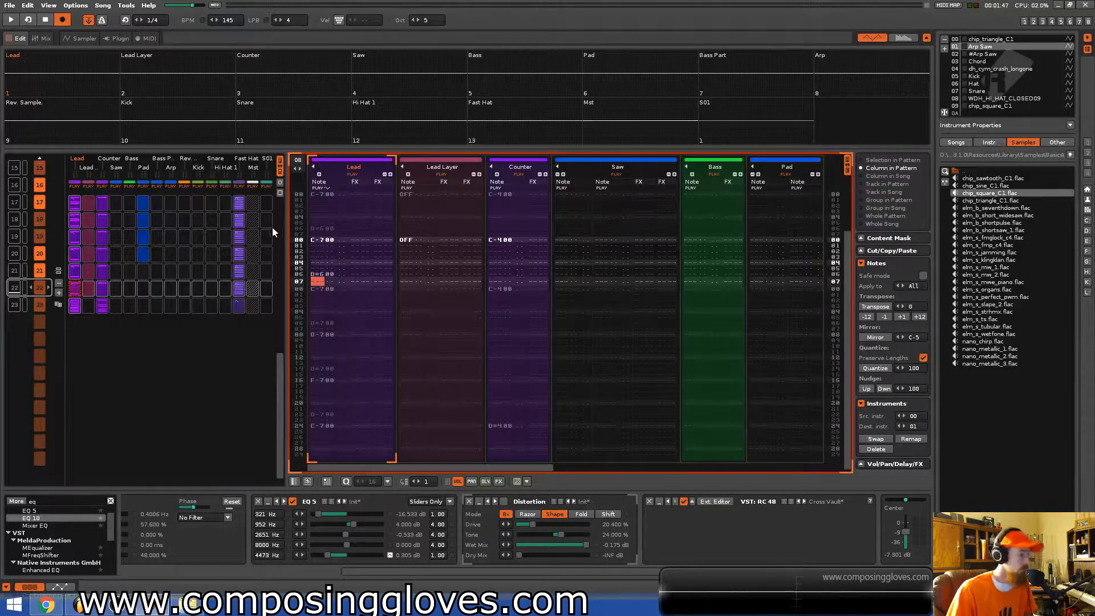
Clear the Lead notes from lines 48 to 60 of the next riser pattern and set its length to 8 lines.
scroll(193, 254, "up", 2)
key("space")
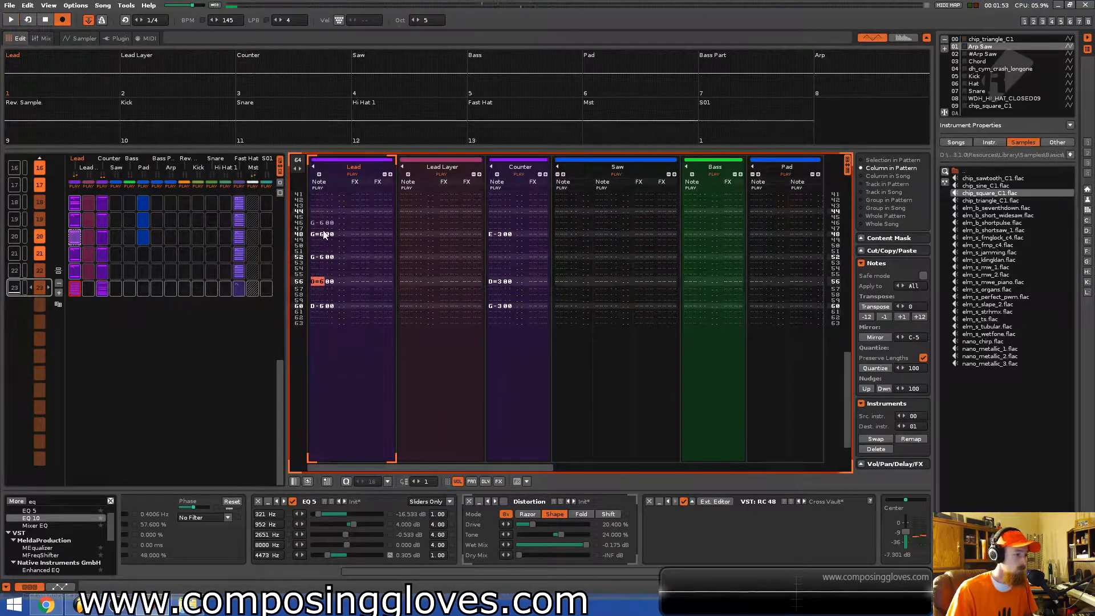
left_click(324, 234)
left_click_drag(328, 352, 328, 352)
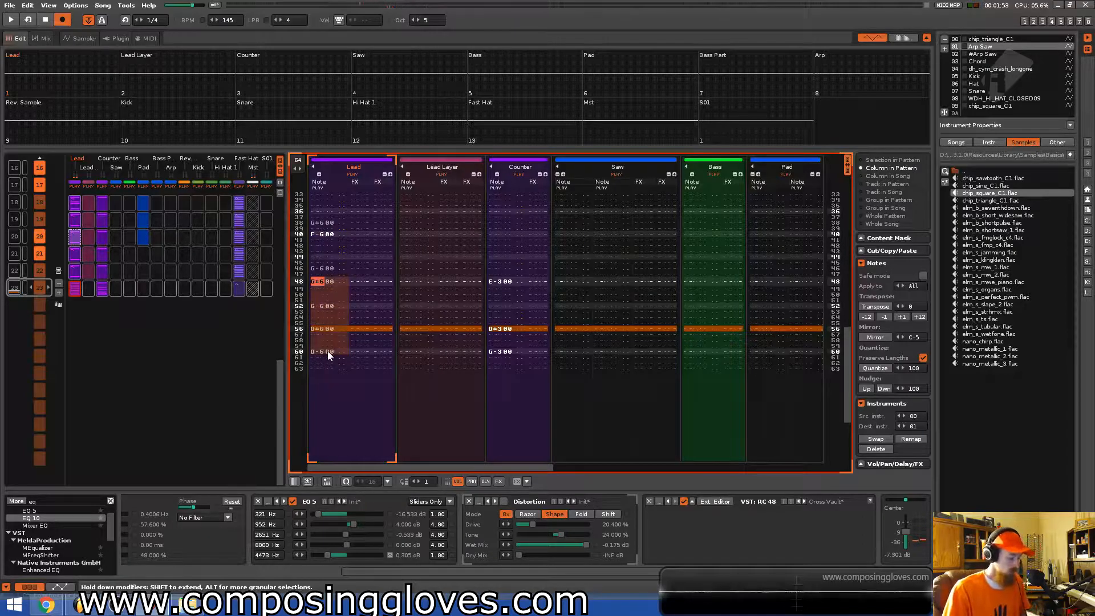
key("Delete")
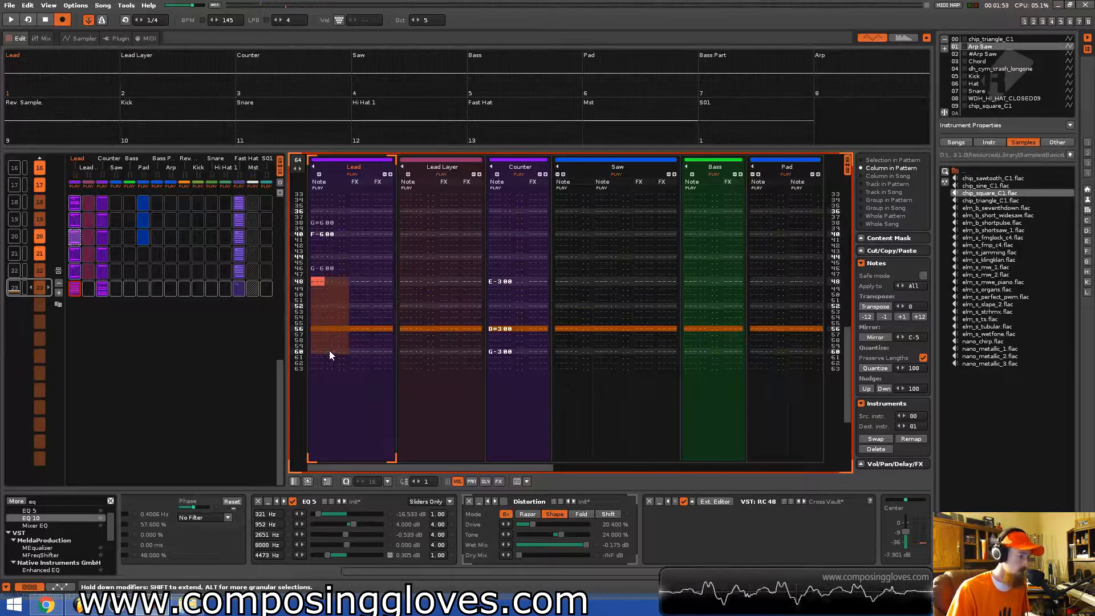
left_click(298, 160)
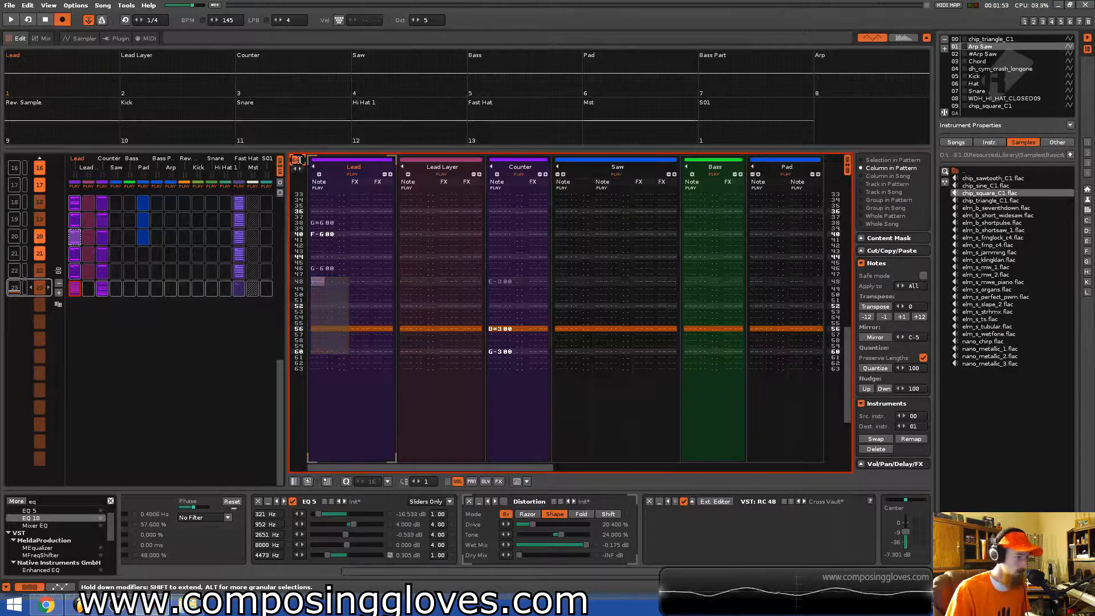
type("8")
key("Return")
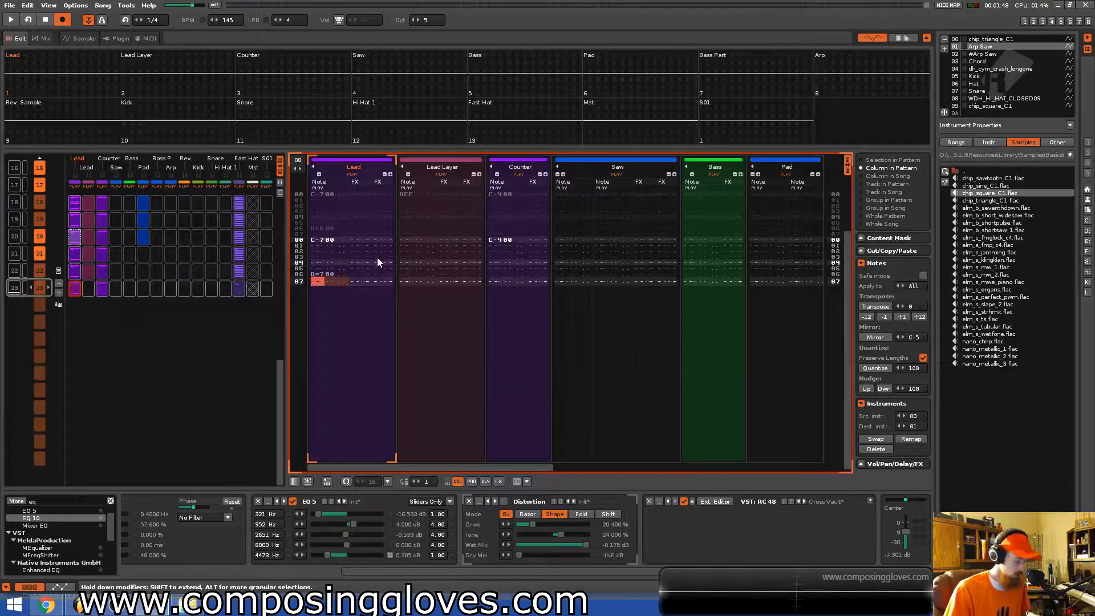
Select the Lead's first eight lines and set the pattern length to 16 lines.
left_click(356, 293)
left_click_drag(328, 239, 365, 282)
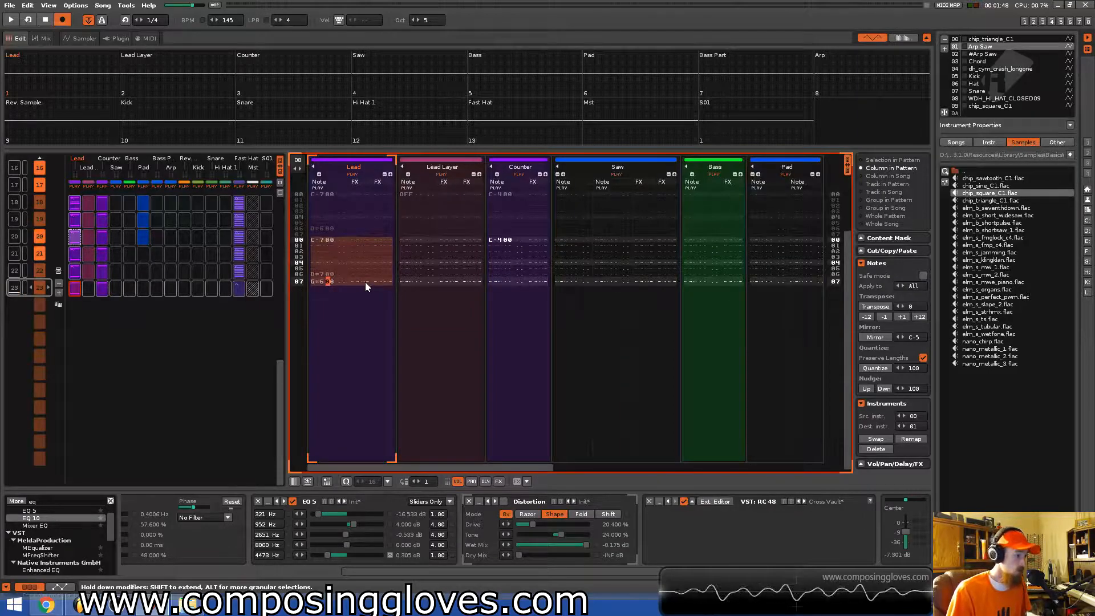
key("Up")
key("Up")
key("Up")
key("Left")
key("Left")
key("Up")
key("Up")
key("Right")
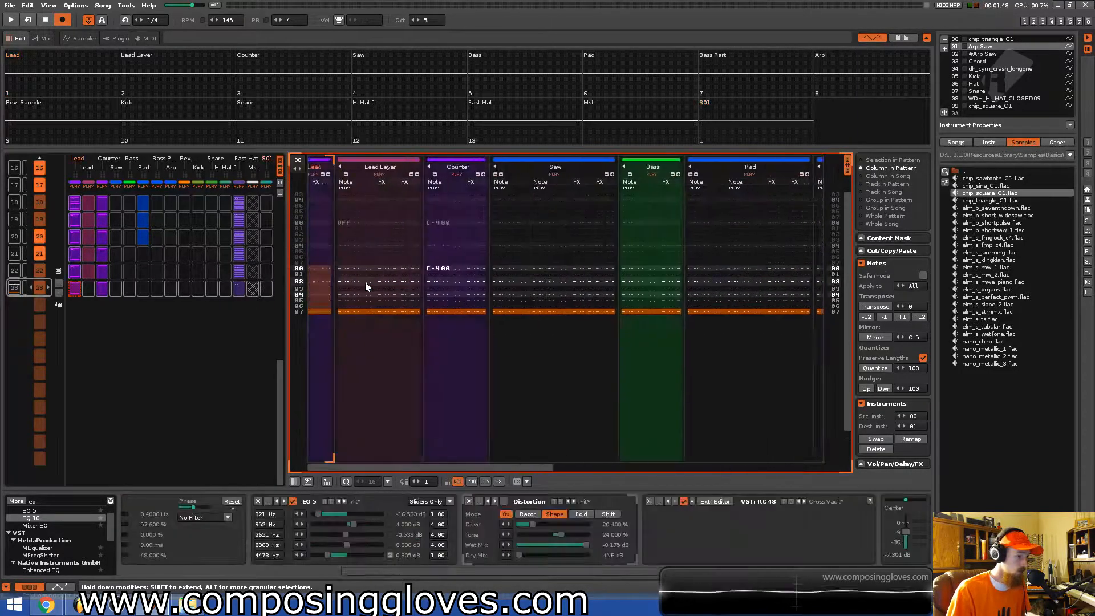
key("Up")
key("Up")
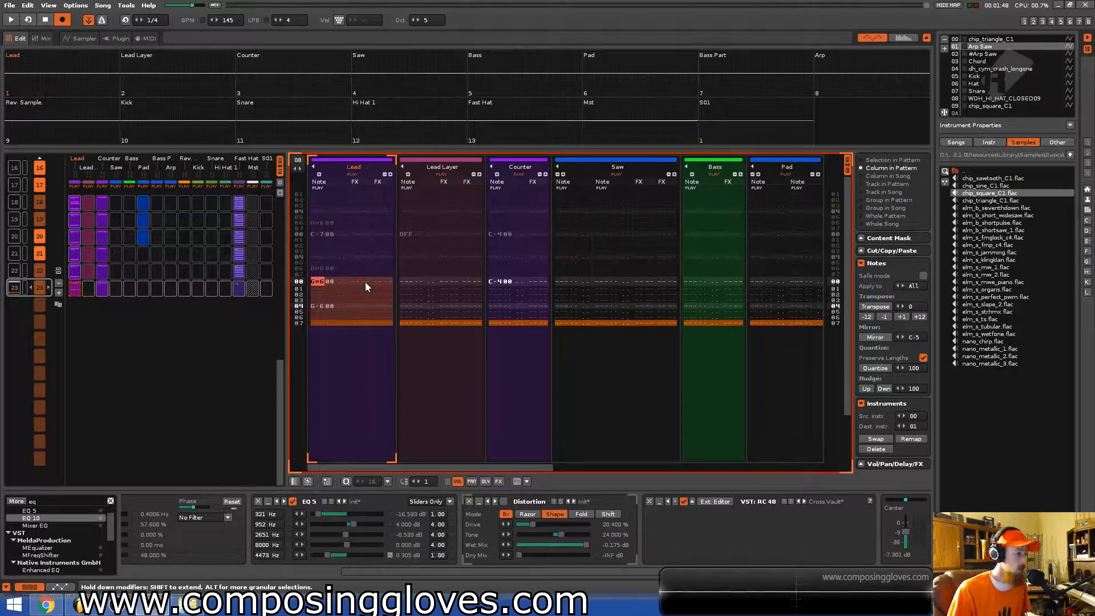
left_click(300, 161)
type("1")
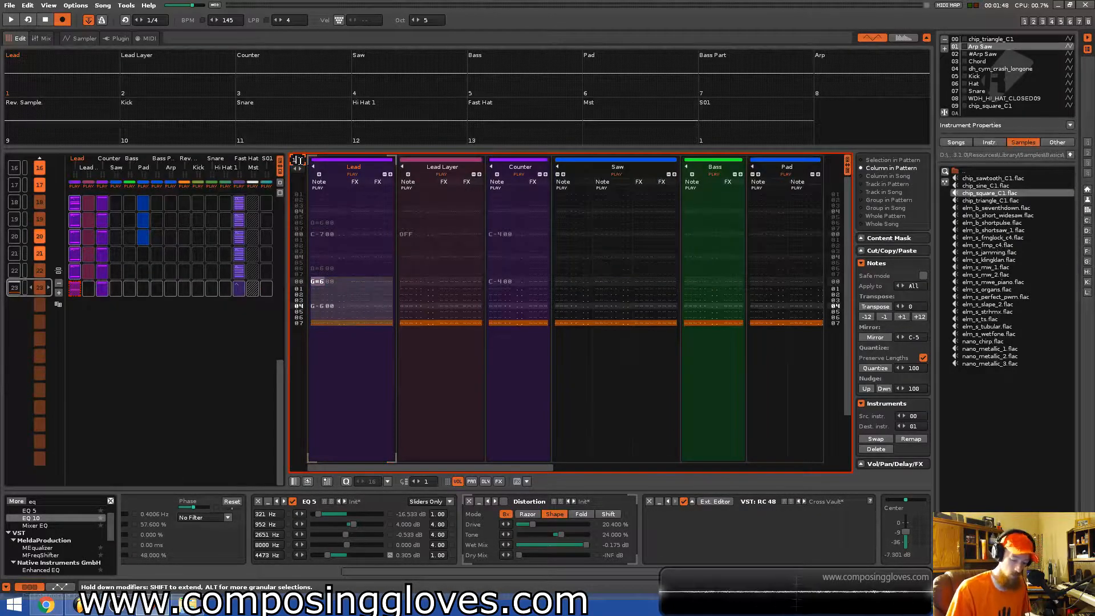
type("6")
key("Return")
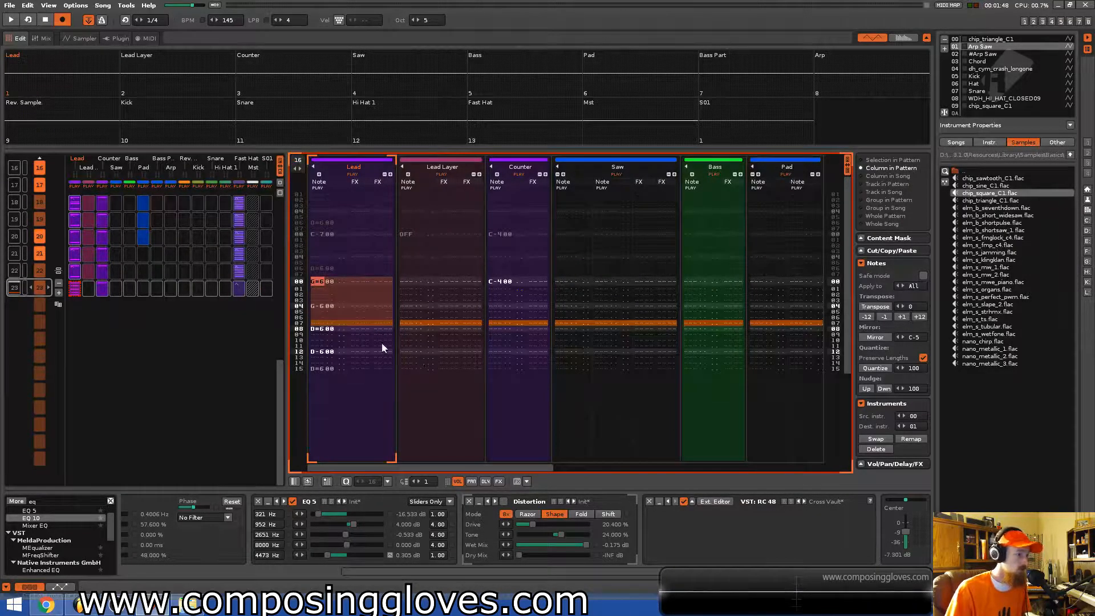
Play the pattern and delete the Lead note on its last line.
left_click(361, 350)
key("space")
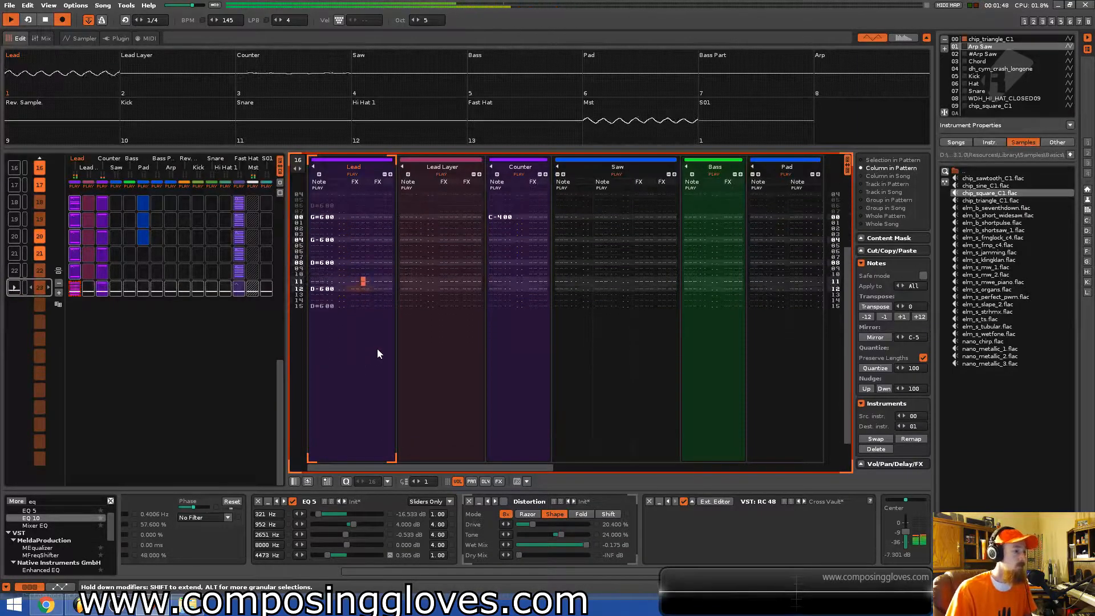
scroll(156, 366, "down", 20)
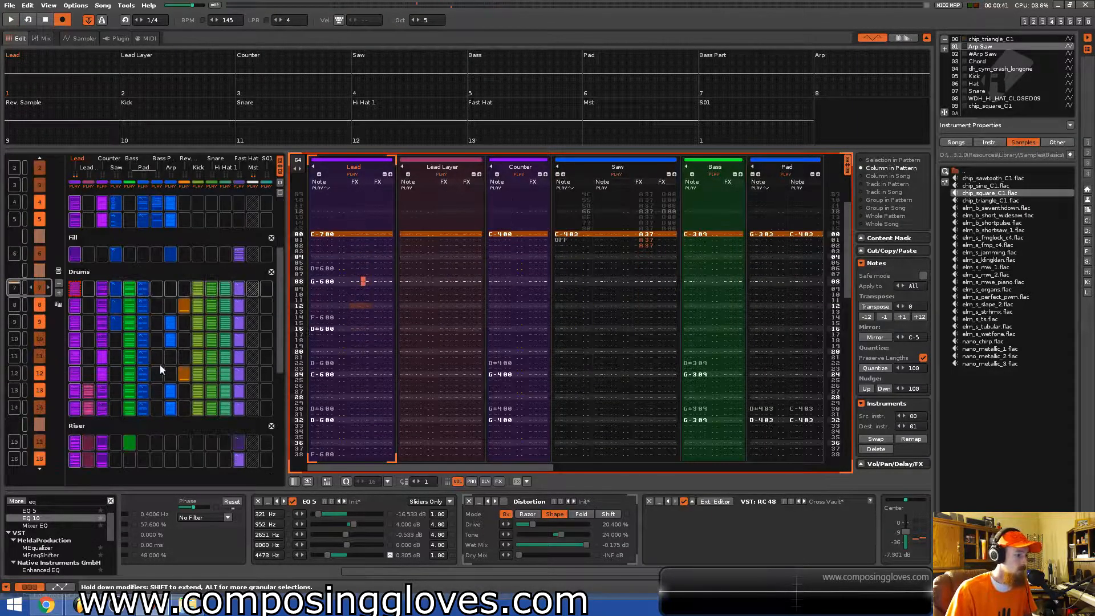
scroll(126, 370, "down", 1)
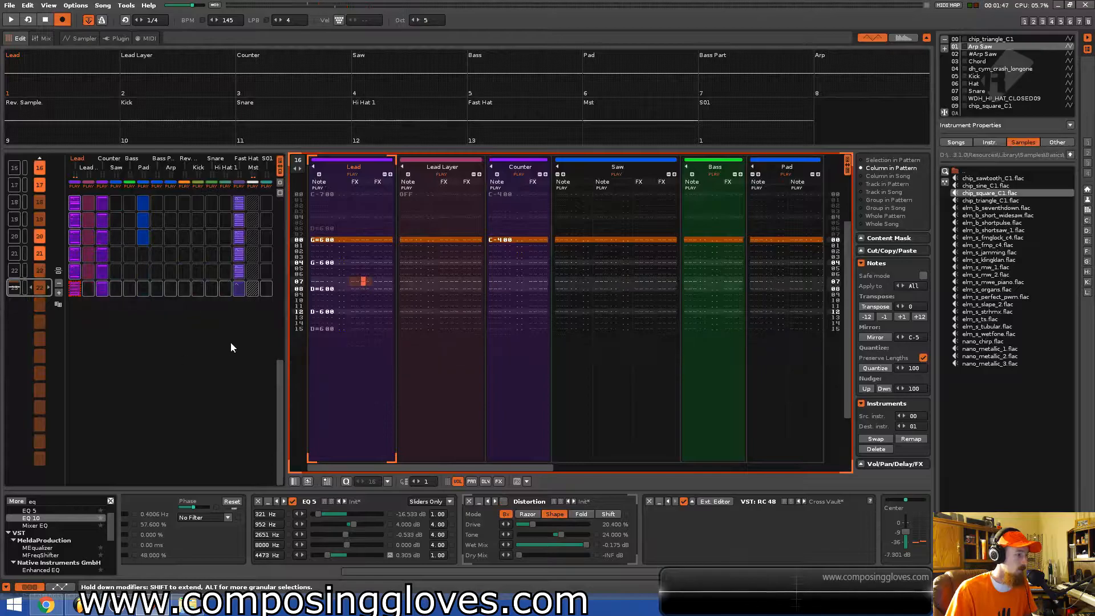
left_click(329, 327)
key("Delete")
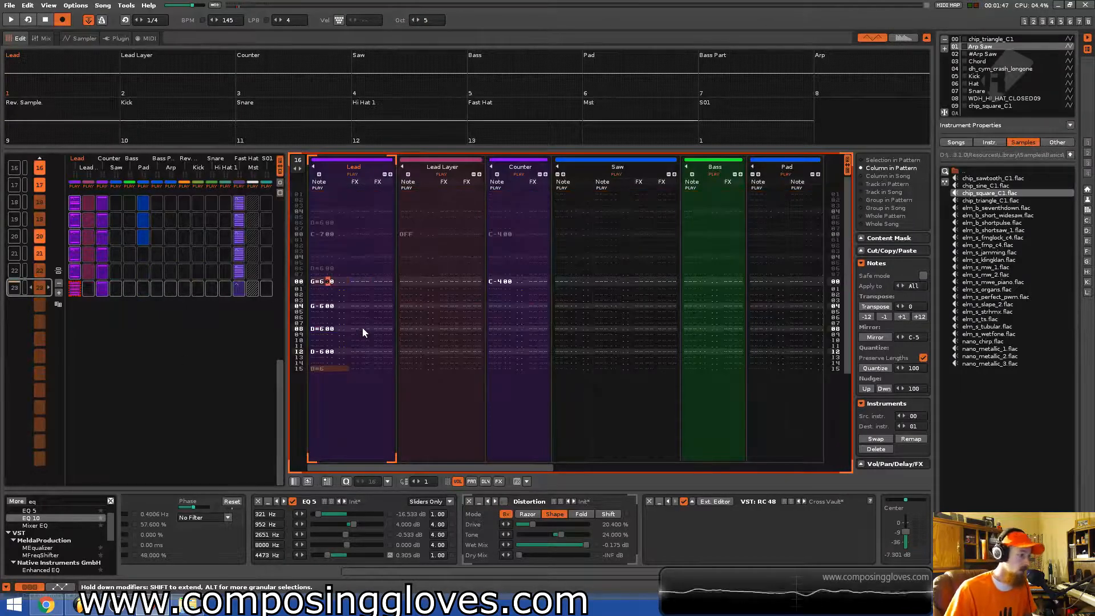
Copy the Lead's notes into the Lead Layer track at line 00 and remap them to instrument 01.
key("Left")
key("Down")
key("Down")
key("Down")
key("Down")
key("Down")
key("Down")
key("Down")
key("Down")
key("Down")
key("Down")
key("Down")
key("Down")
key("Down")
key("Down")
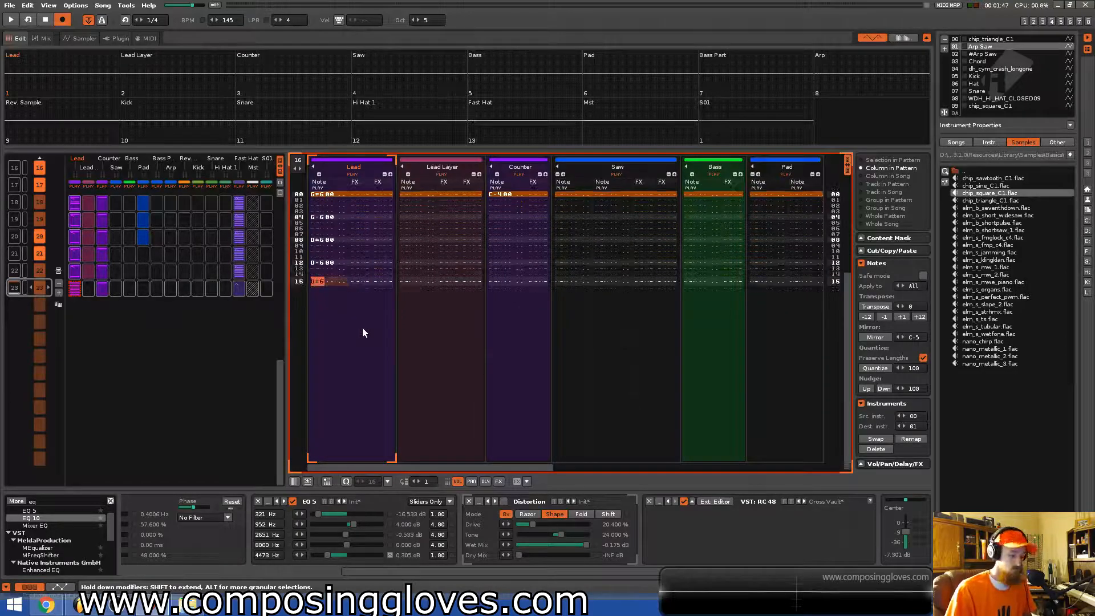
key("Down")
key("Down")
key("Right")
key("Right")
key("Right")
key("Right")
key("Right")
key("Right")
key("Left")
key("Left")
key("Right")
key("Right")
key("Right")
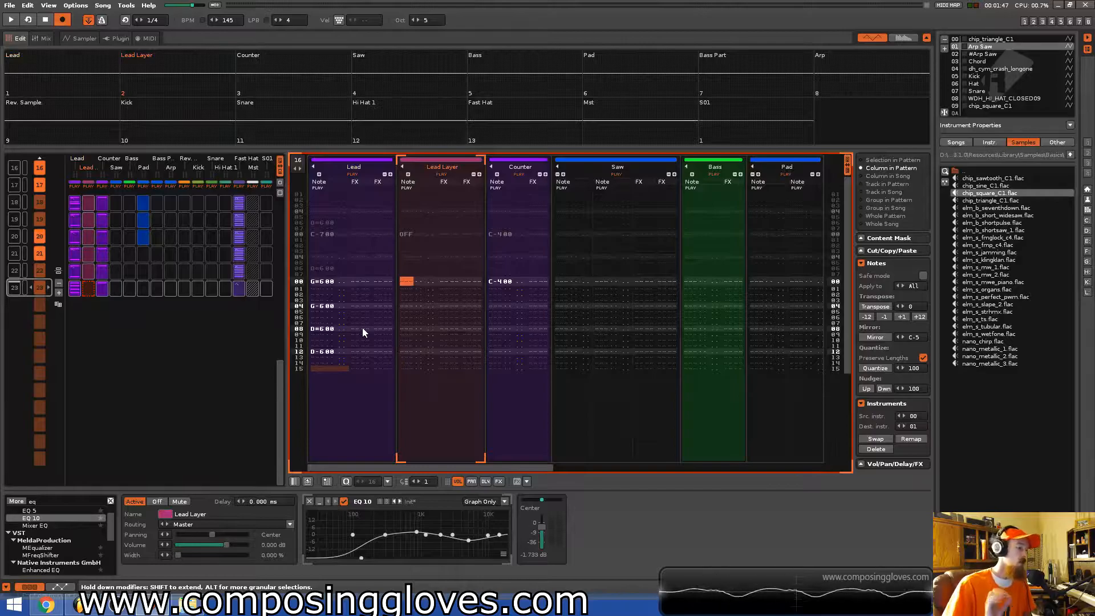
left_click_drag(337, 280, 338, 352)
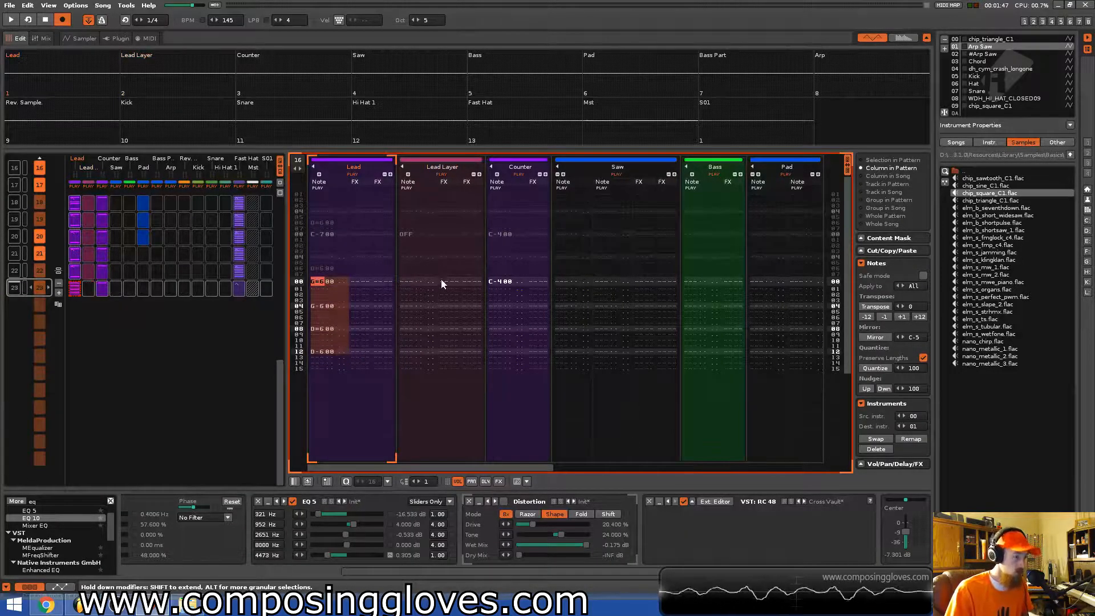
left_click(406, 283)
type("G#600 G-600 D#600 D-600")
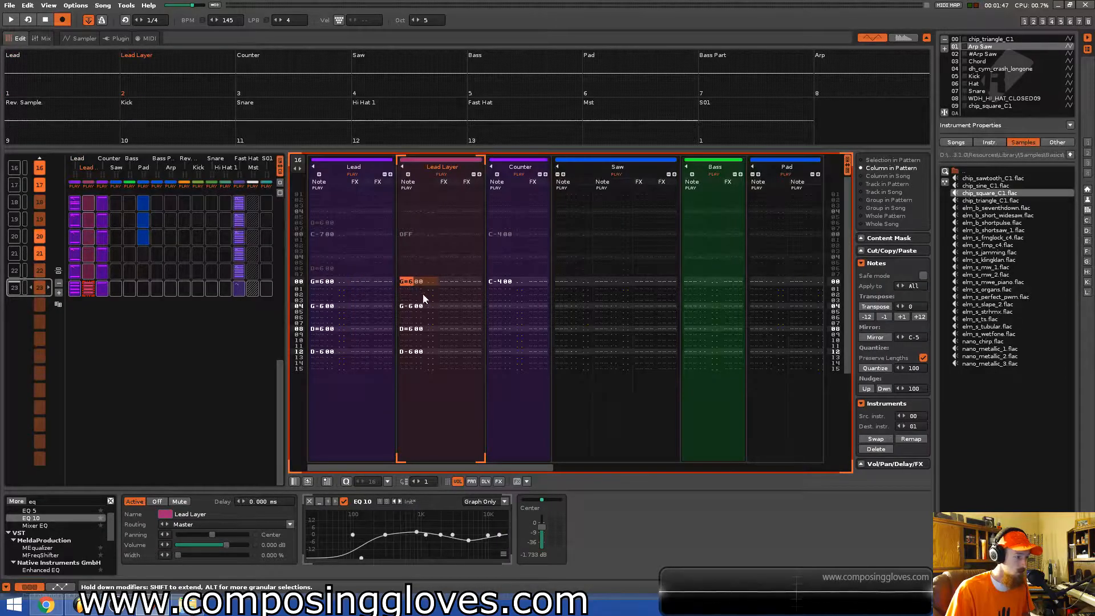
left_click(424, 341, "shift")
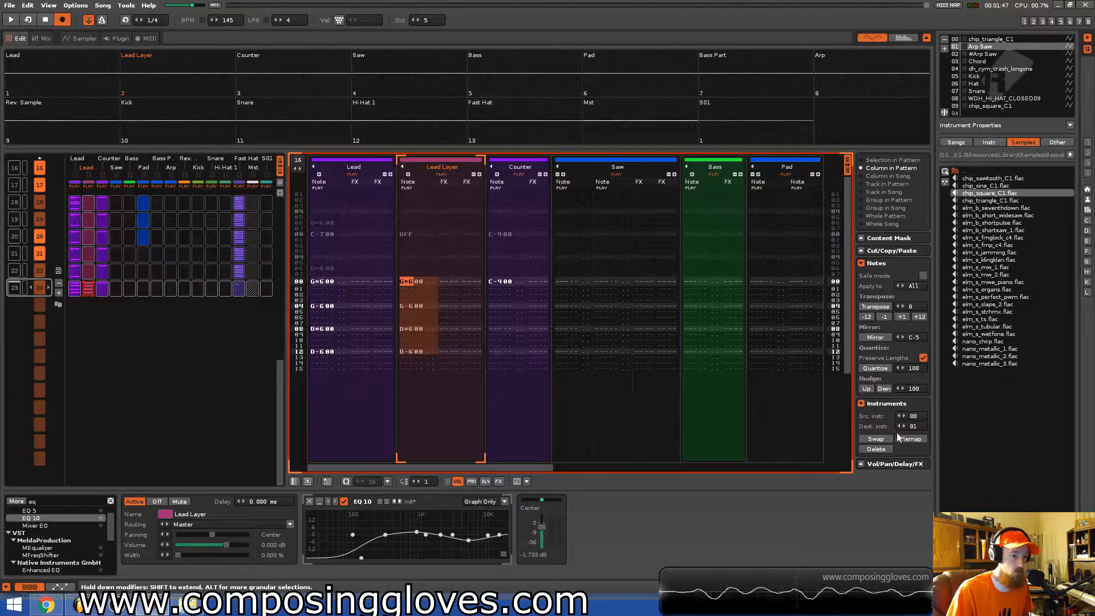
Add a second note column to the Lead track.
left_click(500, 282)
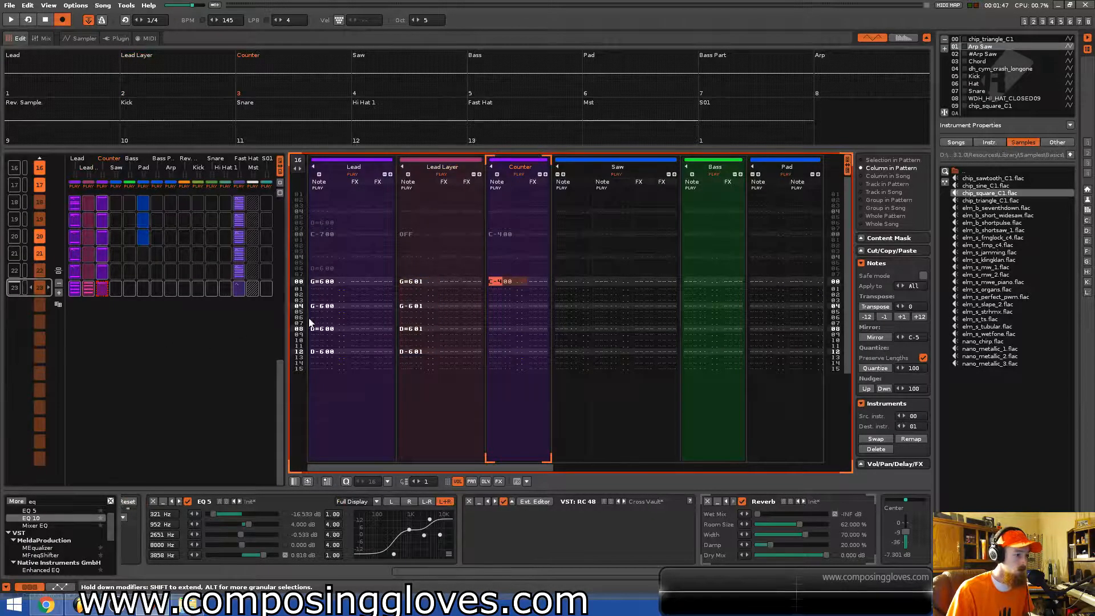
left_click(320, 289)
key("ctrl+alt+Right")
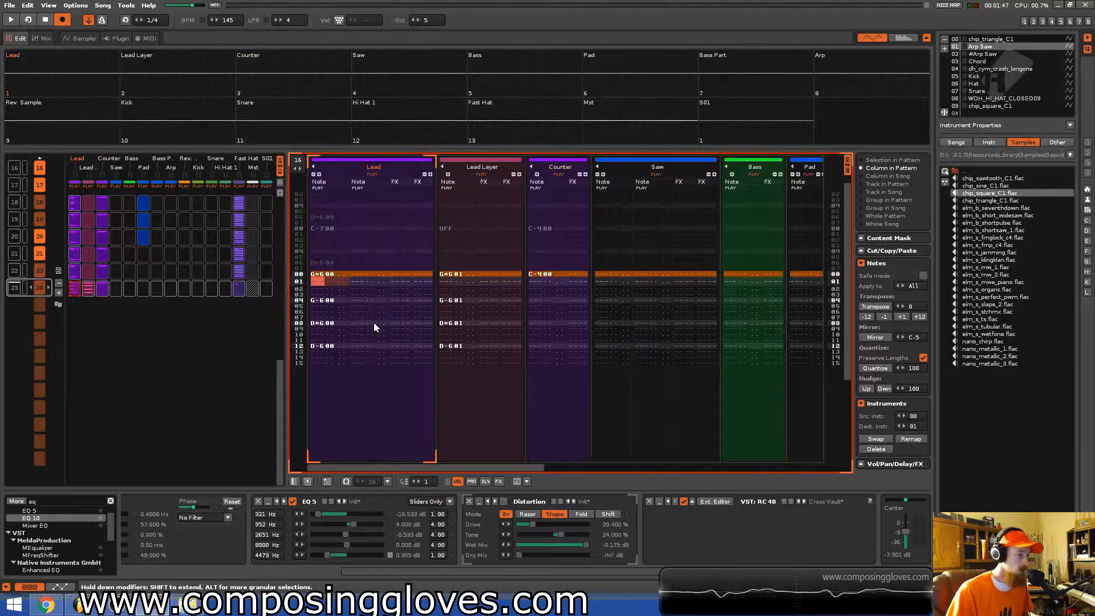
Enter harmony notes D-6, D-6, C-6 and A-5 on lines 00, 04, 08 and 12 of the Lead's second column, and play the pattern.
key("Up")
key("Right")
key("Right")
key("Right")
key("Right")
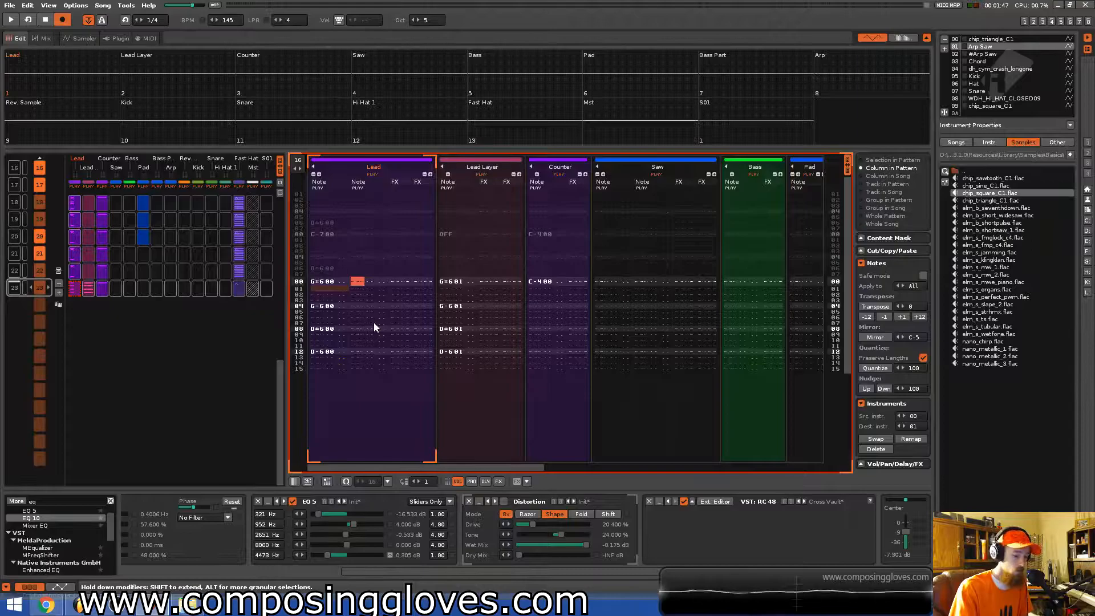
key("3")
key("Down")
key("Down")
key("Down")
key("w")
key("Down")
key("Down")
key("Down")
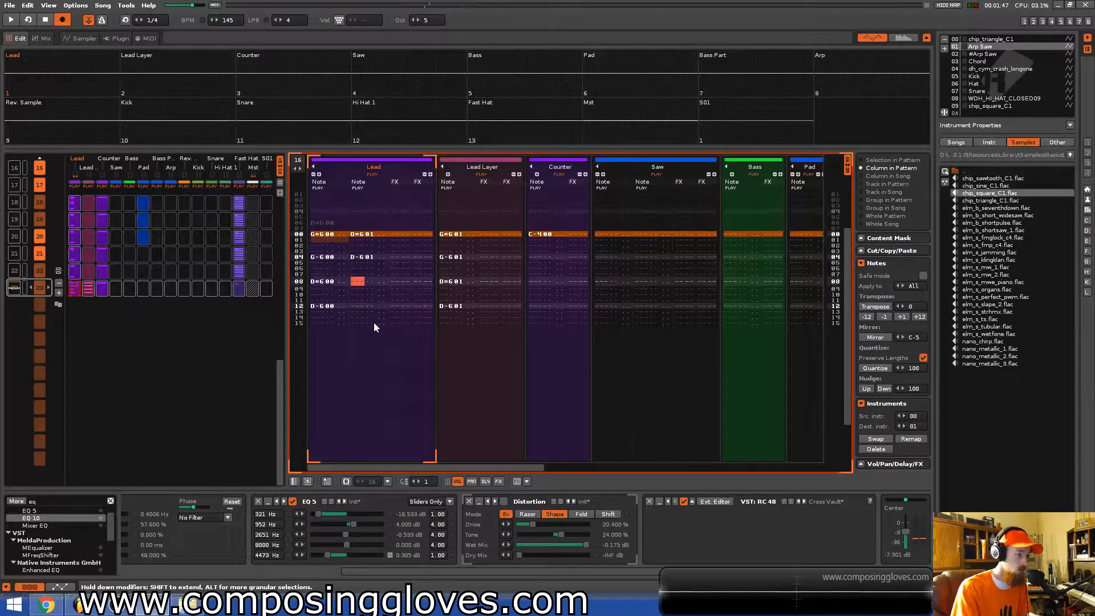
key("q")
key("Down")
key("Down")
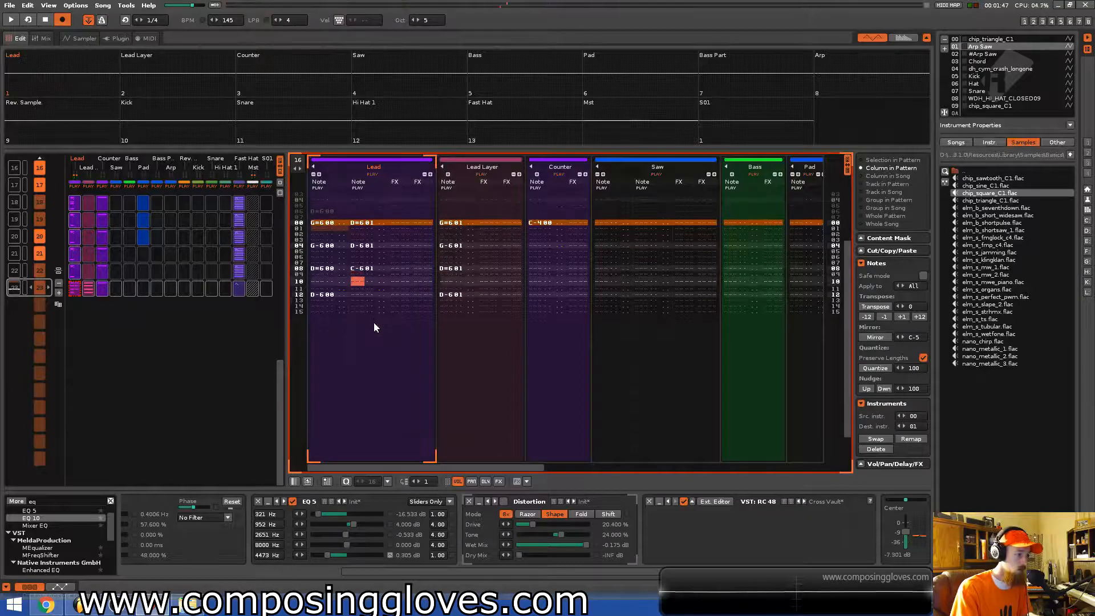
key("Down")
key("j")
key("space")
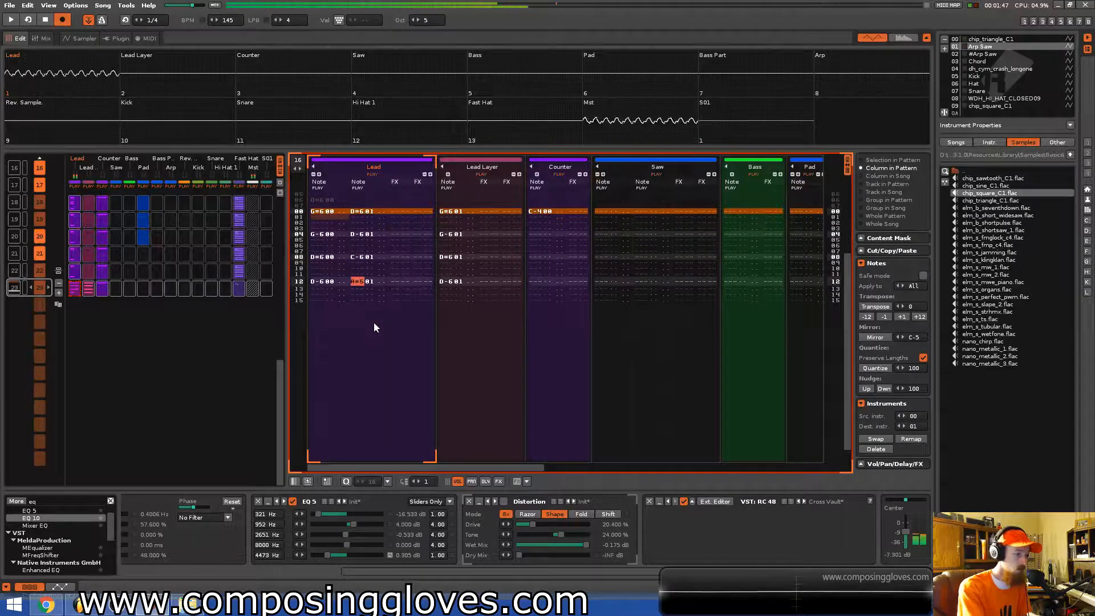
key("space")
Select the Lead Layer's notes and transpose them down one octave, playing the pattern to check.
key("Up")
key("Up")
key("Right")
key("Right")
key("Right")
key("Right")
key("Right")
key("Right")
key("Right")
key("Right")
key("Right")
key("Right")
key("Right")
key("Right")
key("Right")
key("Right")
key("Right")
key("Right")
key("Up")
key("Up")
key("Up")
key("Up")
key("Up")
key("Up")
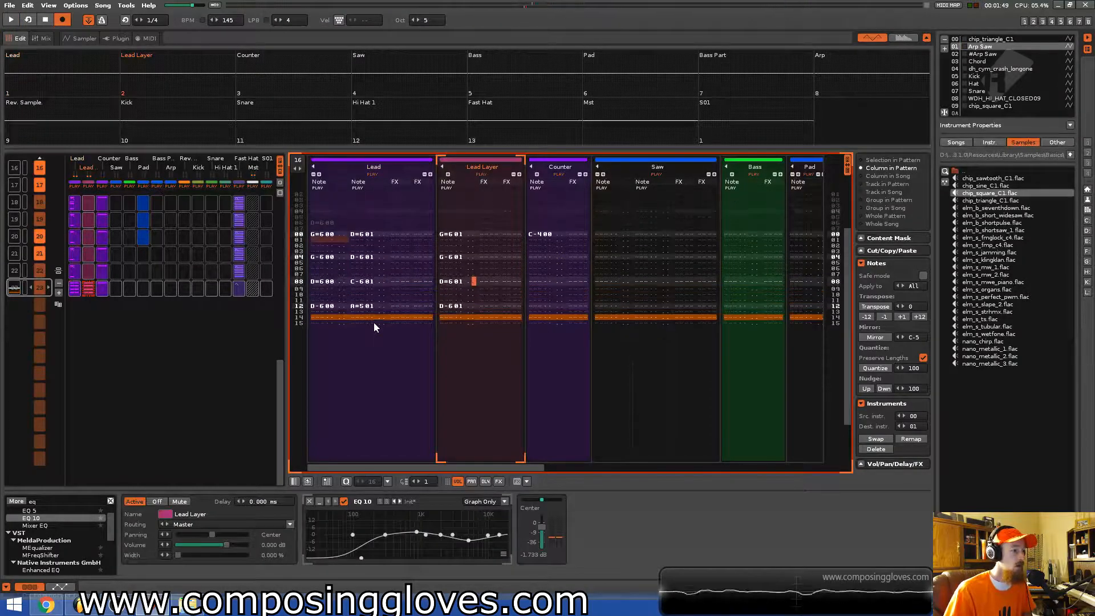
left_click(450, 251)
left_click_drag(454, 277, 457, 357)
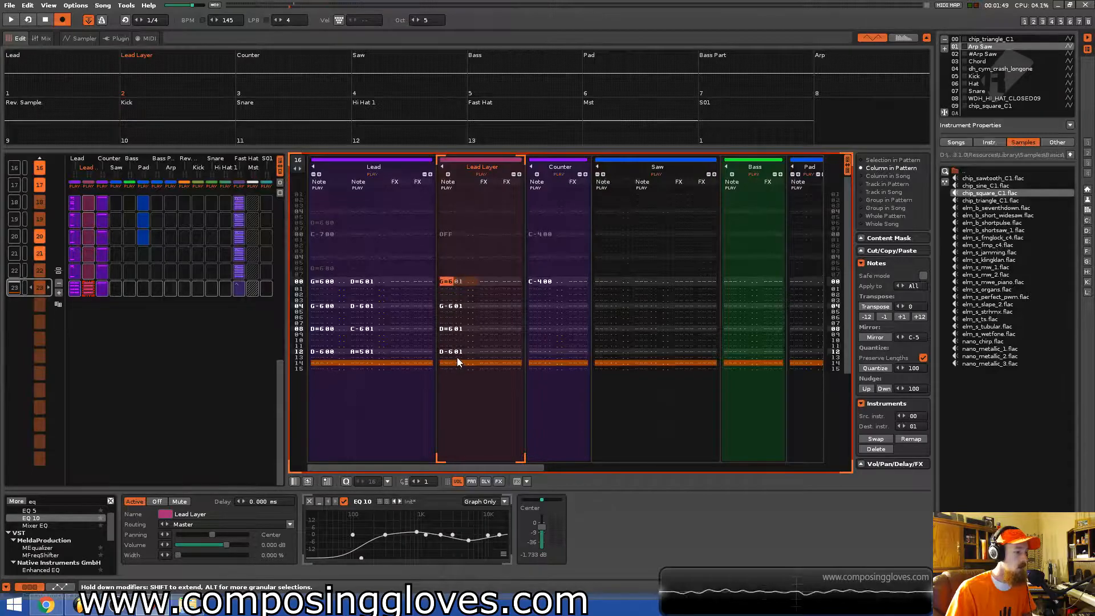
left_click(867, 317)
key("space")
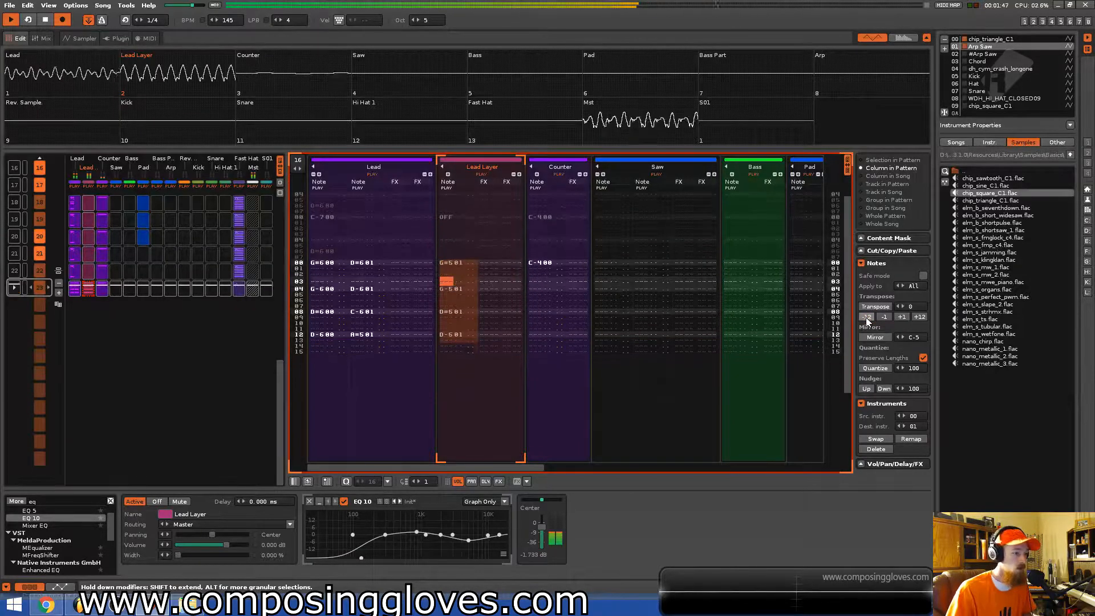
left_click(920, 318)
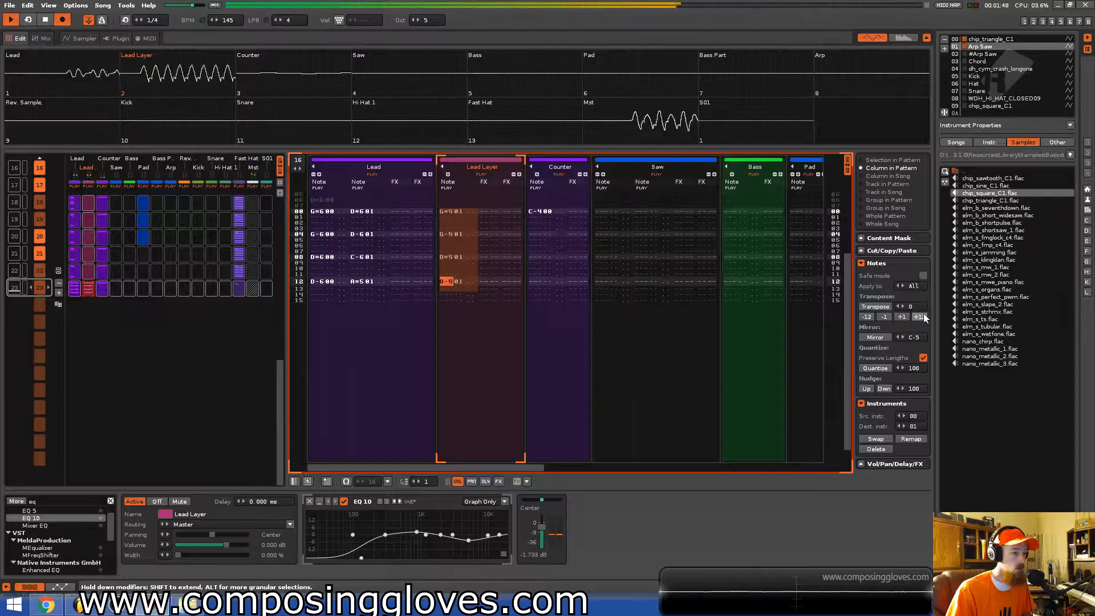
Set the Lead Layer's volume to 40 on every line of the pattern and play it back.
left_click(468, 212)
key("space")
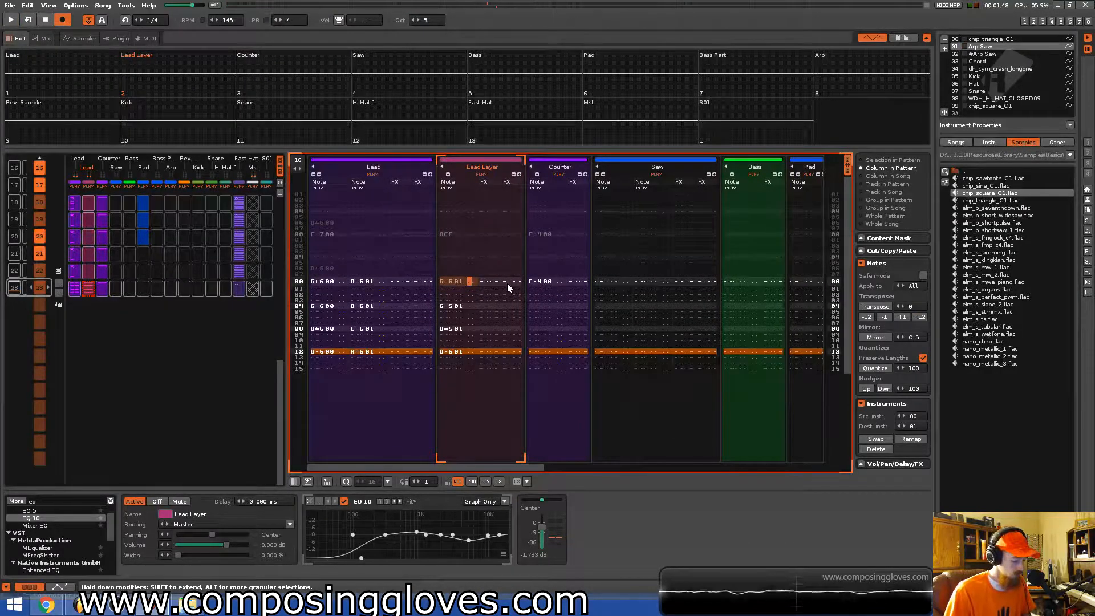
type("40404040404040404040404040")
key("space")
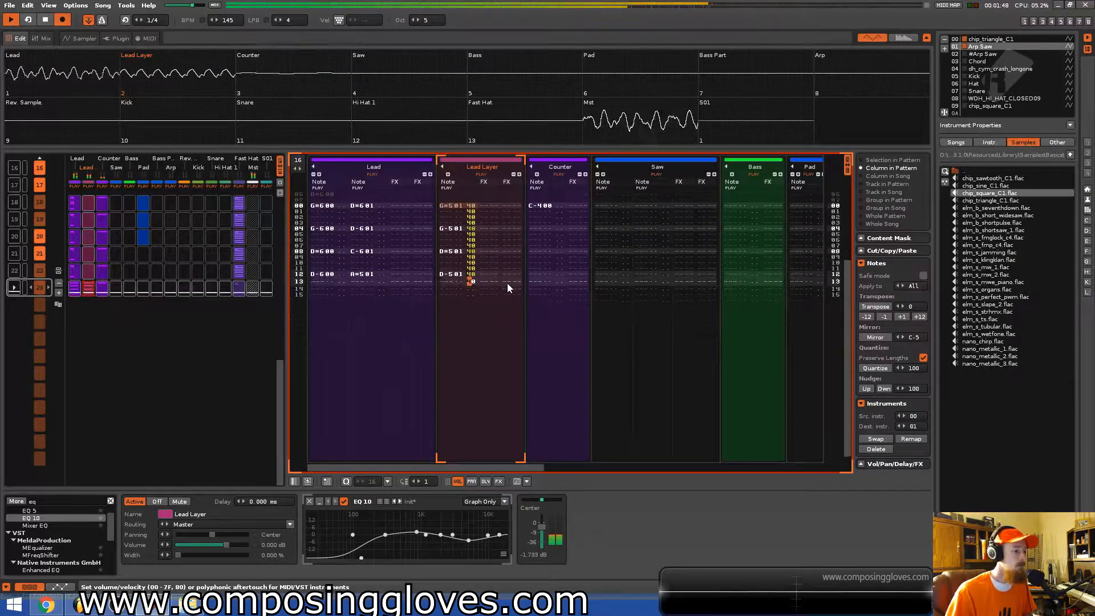
key("space")
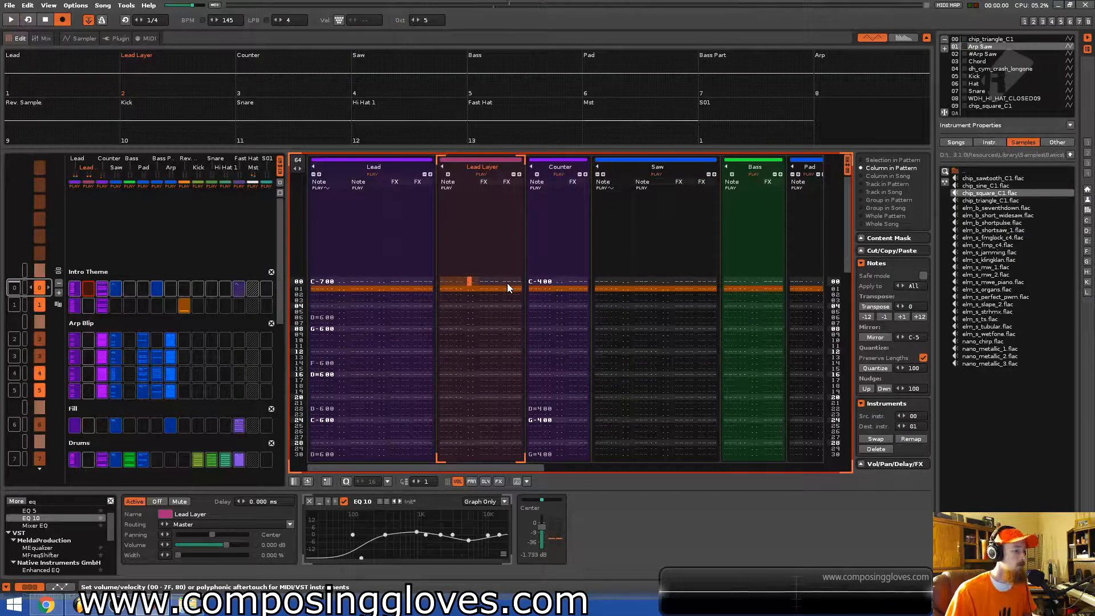
Paste a copied Pad slot into the Pad track of the remaining Riser patterns in the matrix and save the song.
key("Down")
scroll(111, 428, "down", 10)
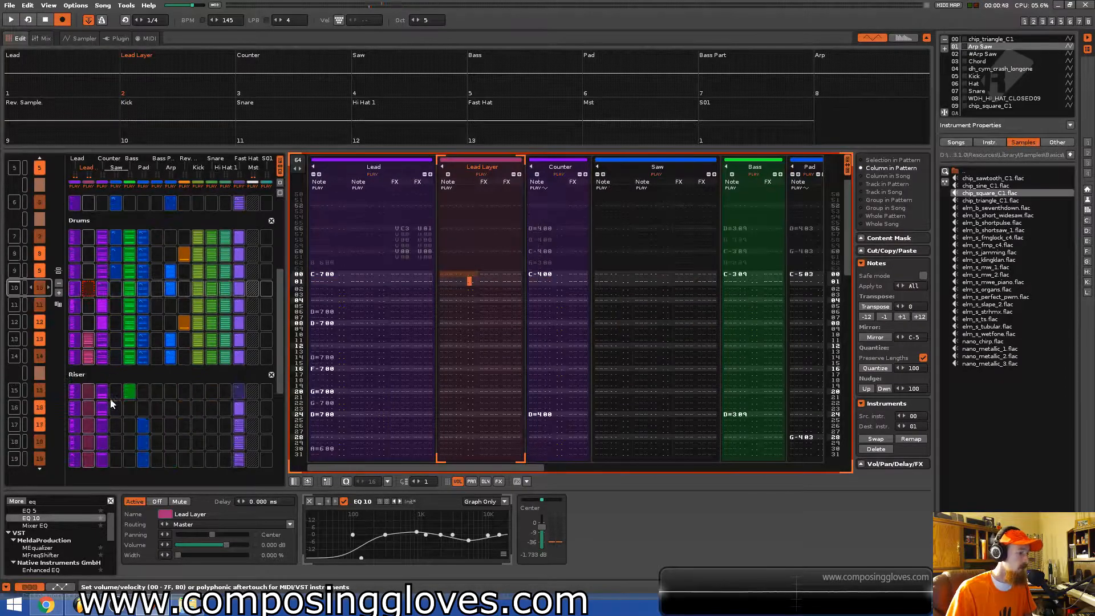
scroll(75, 305, "down", 13)
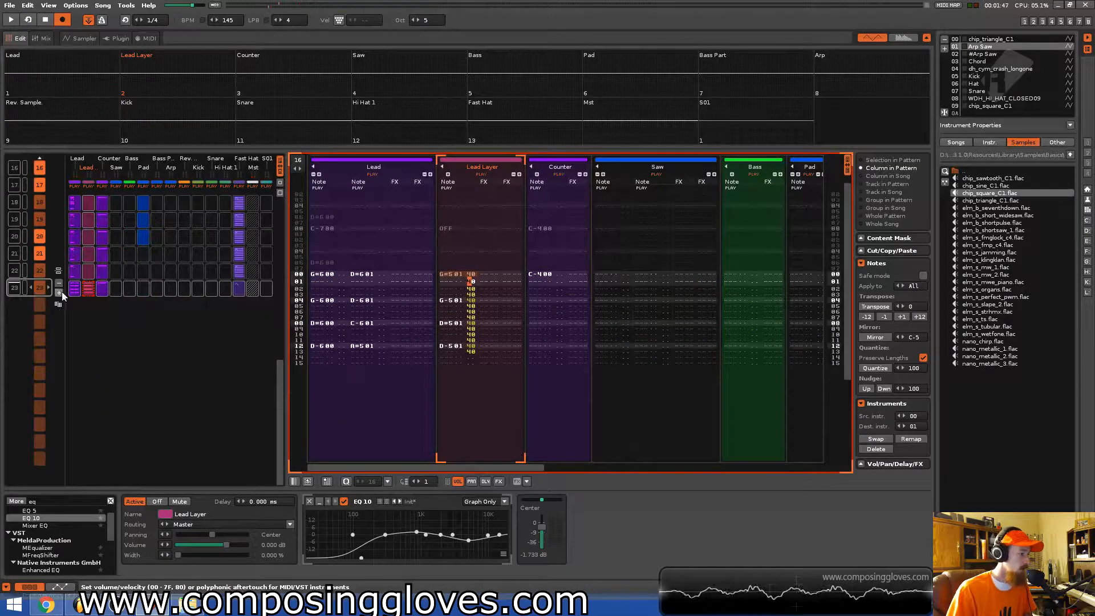
left_click(59, 293)
left_click(59, 293)
scroll(182, 288, "up", 16)
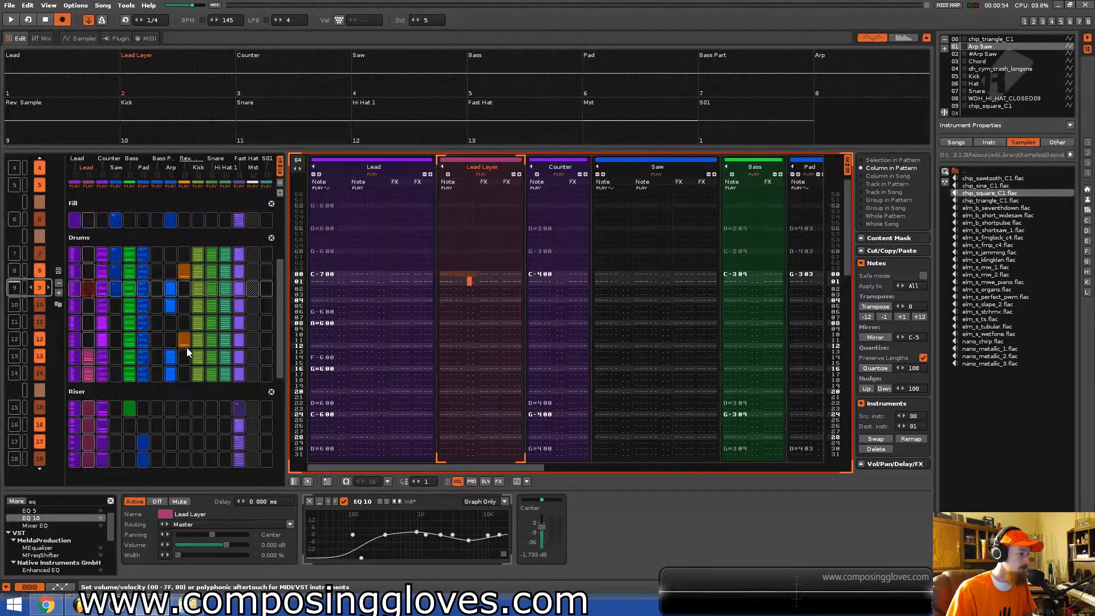
left_click(184, 340)
scroll(186, 340, "down", 12)
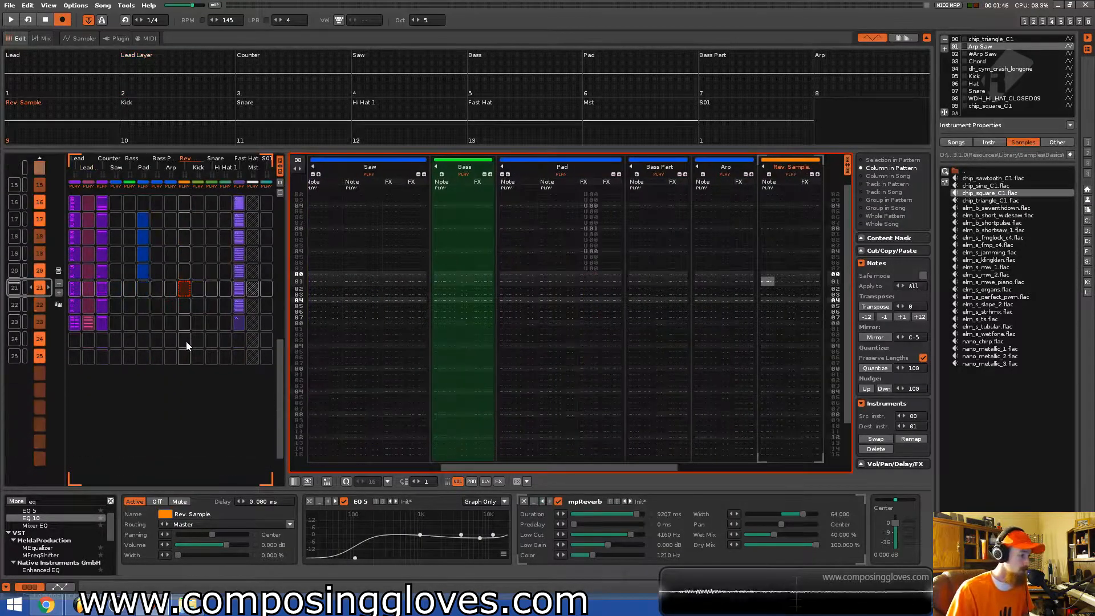
left_click(143, 272)
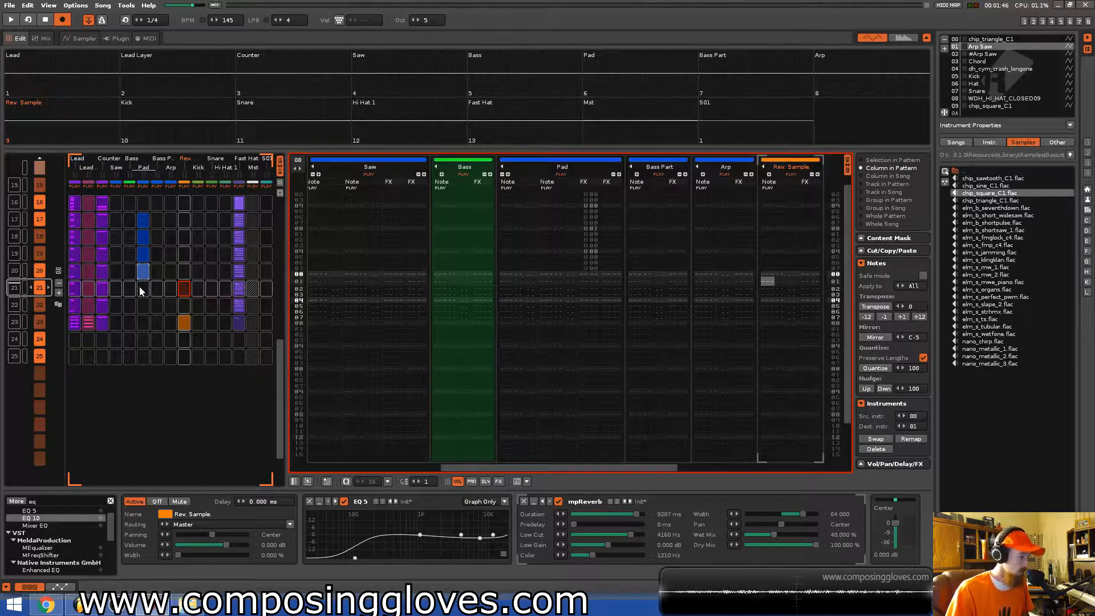
left_click(140, 288)
key("ctrl+v")
left_click(145, 307)
key("ctrl+v")
key("ctrl+v")
scroll(160, 297, "up", 6)
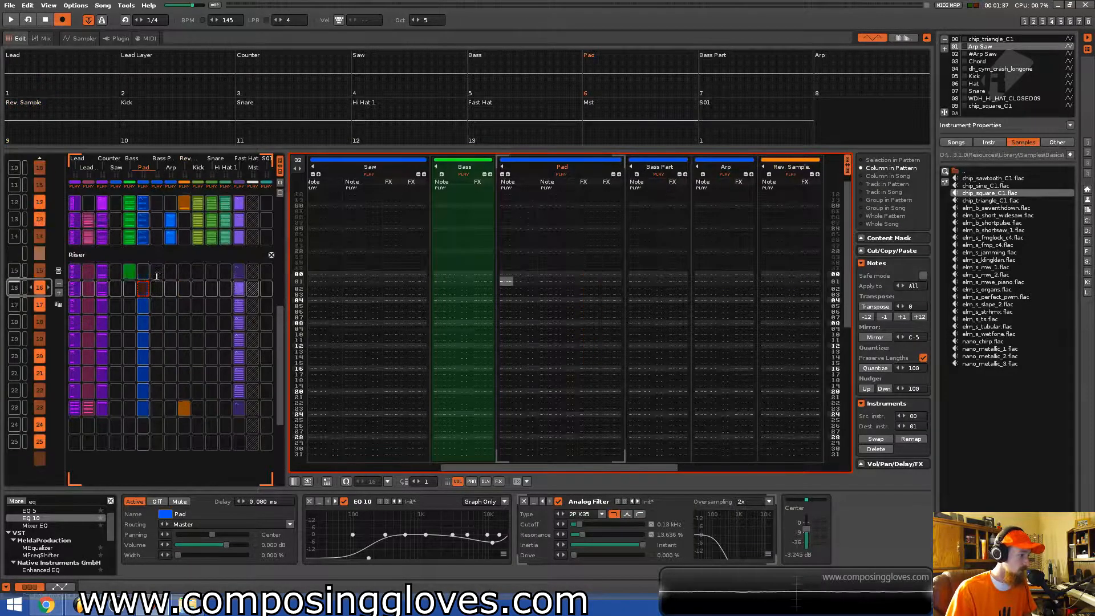
key("ctrl+s")
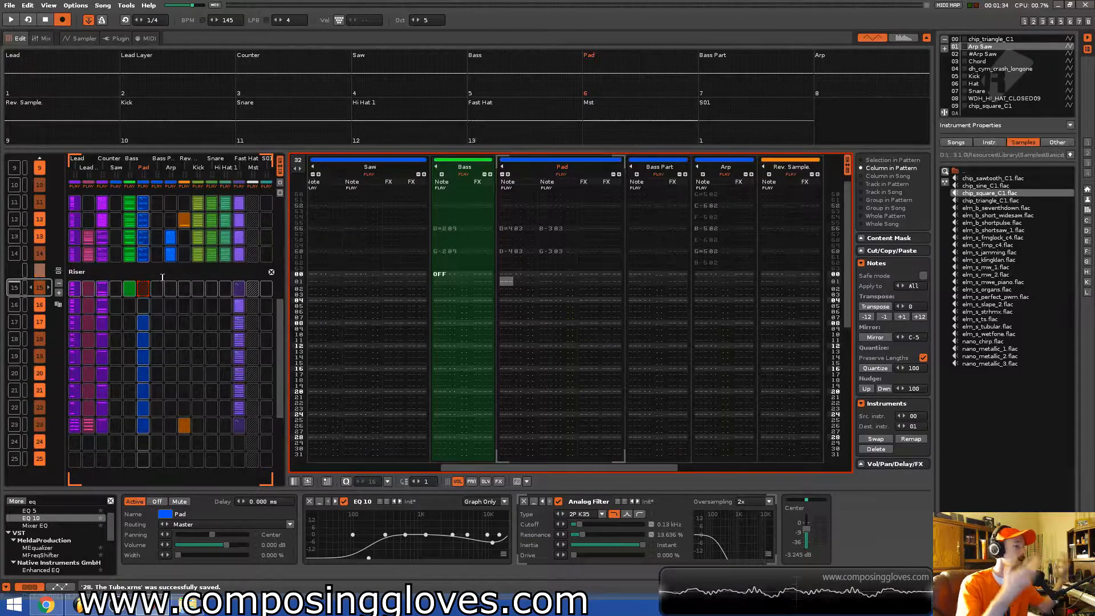
Create a Drop Repeat section after the Riser and insert additional empty patterns into it.
scroll(162, 277, "up", 3)
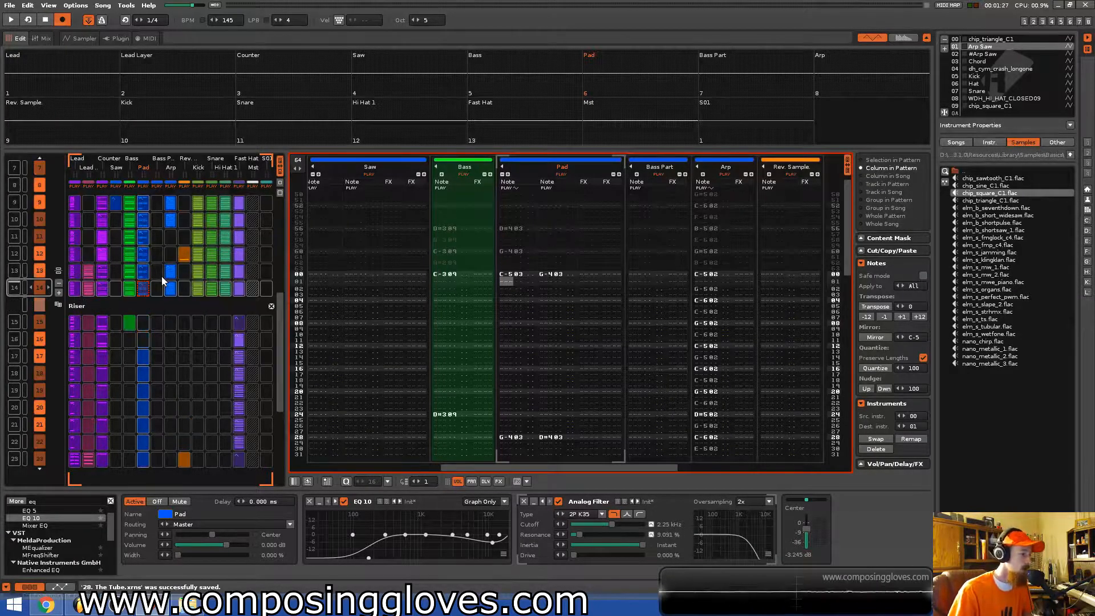
scroll(128, 352, "down", 3)
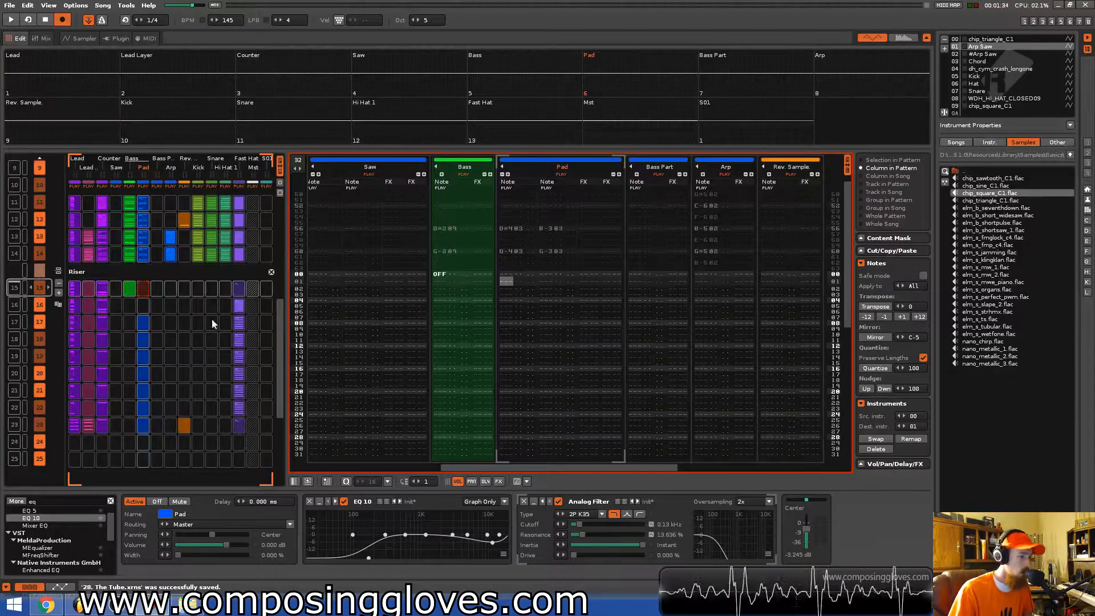
scroll(157, 312, "up", 3)
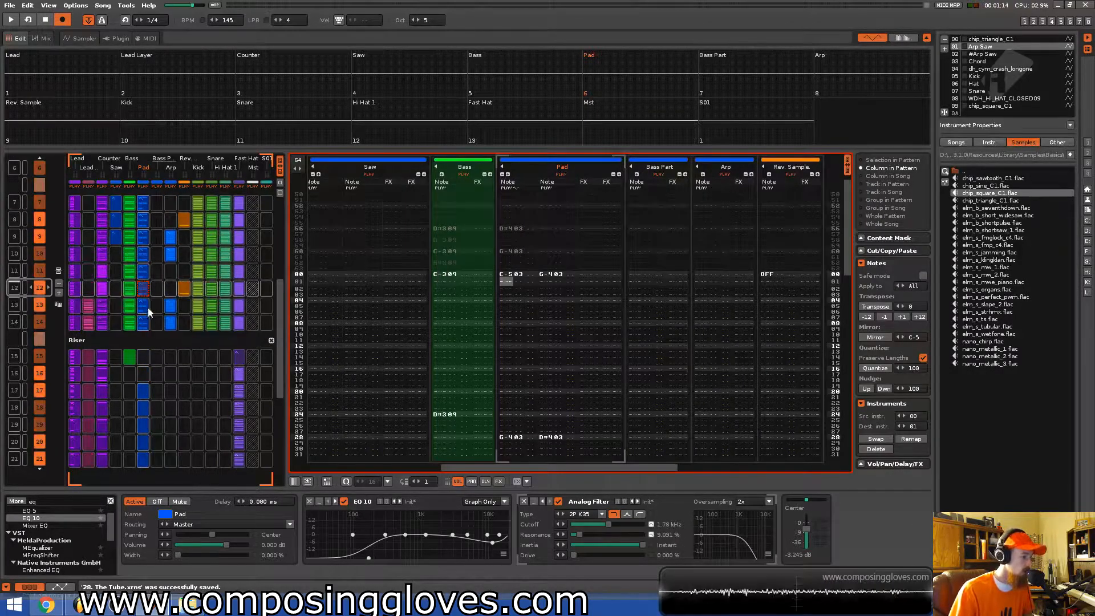
scroll(150, 307, "down", 3)
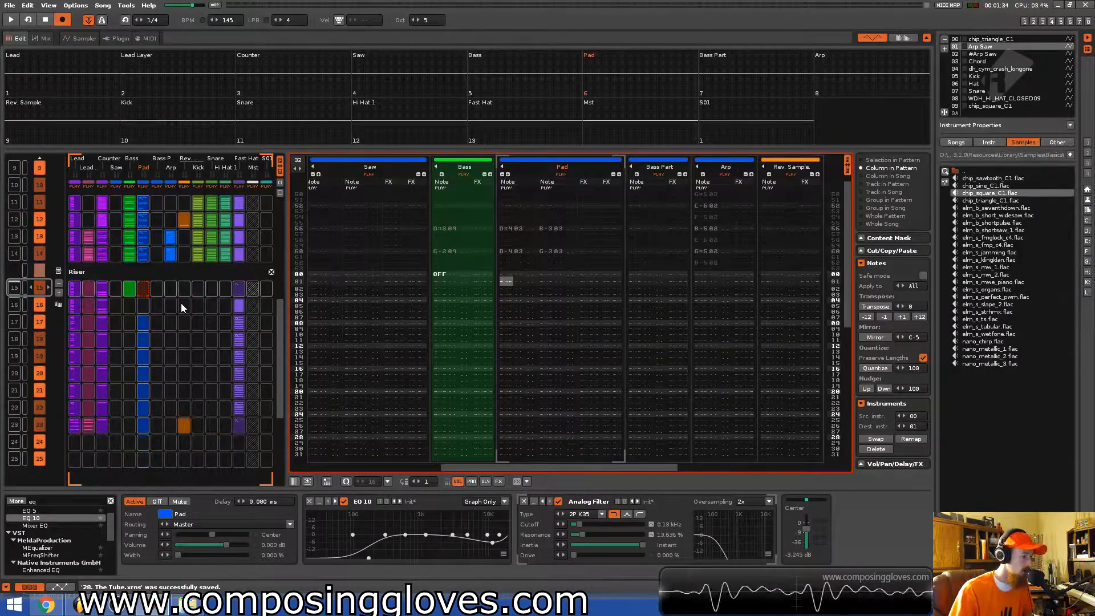
left_click(239, 390)
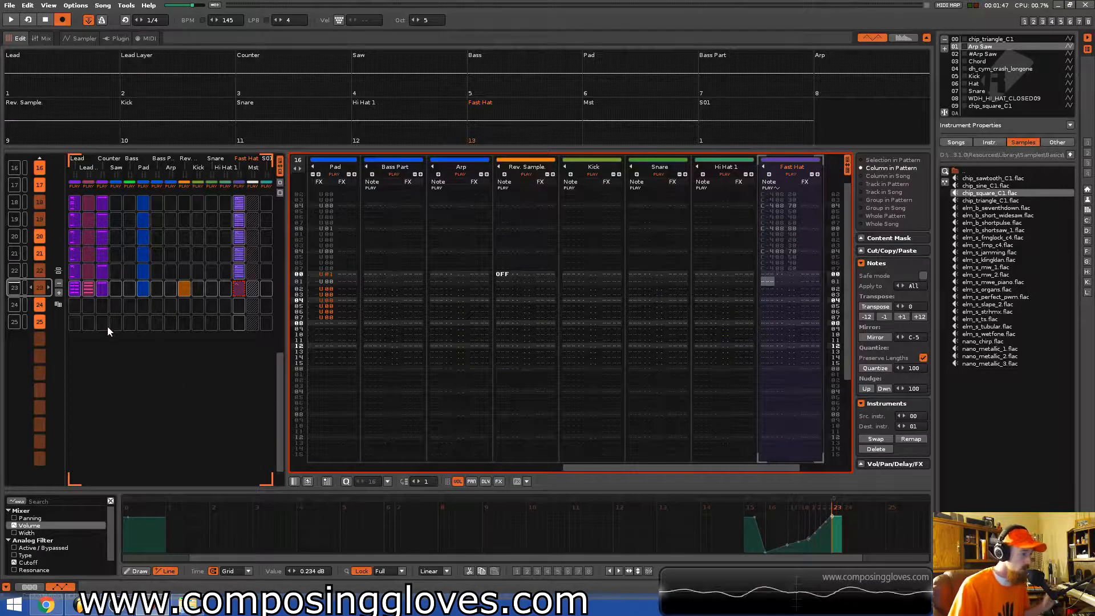
left_click(58, 271)
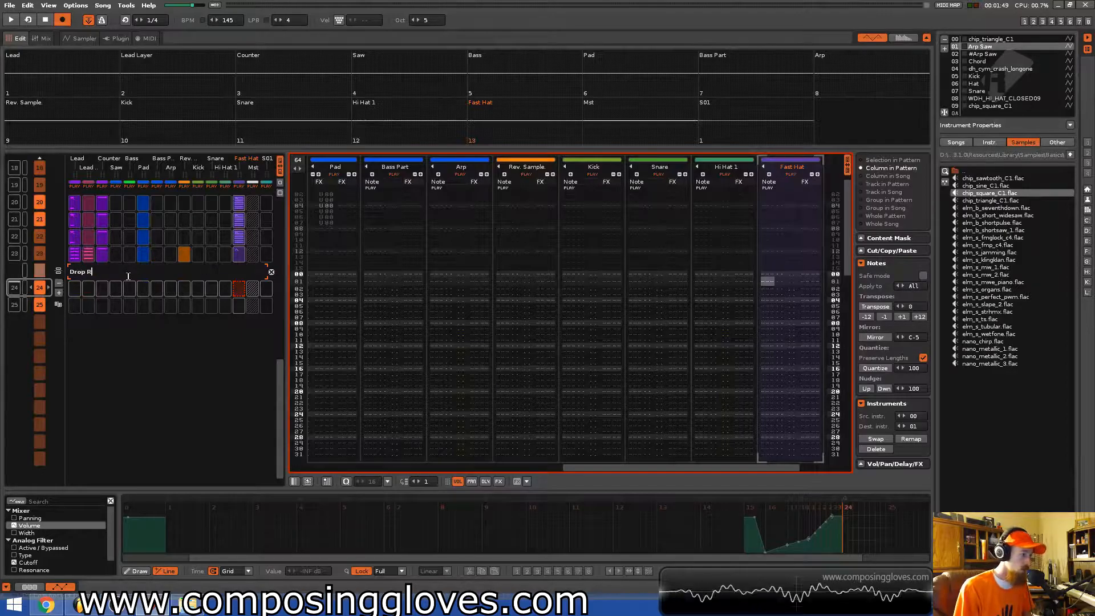
left_click(59, 293)
left_click(58, 293)
left_click(59, 293)
left_click(58, 293)
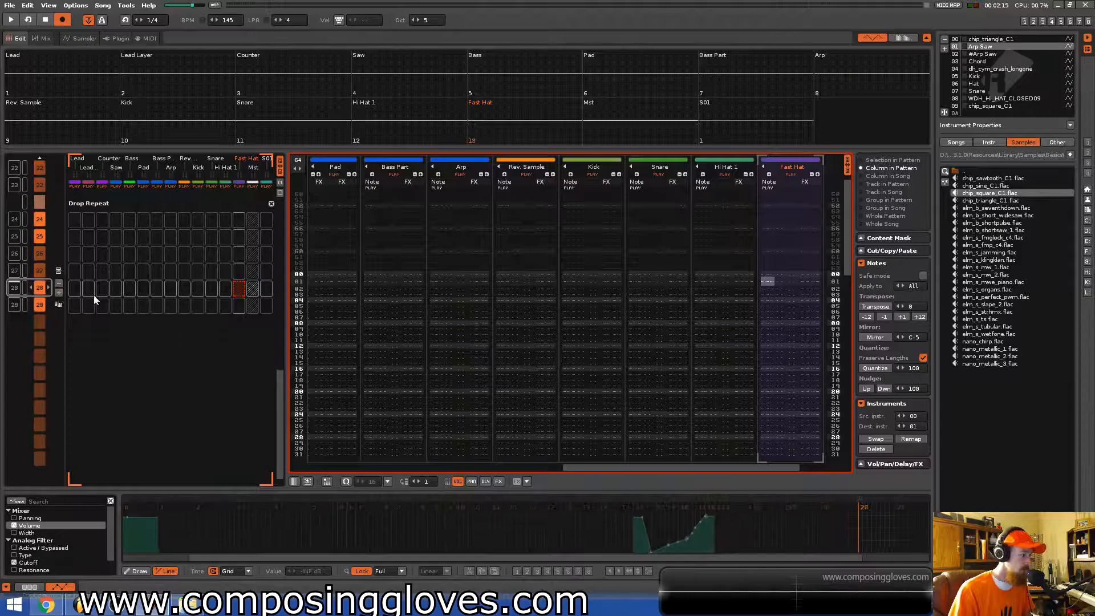
Paste the copied drum slots into the Drop Repeat section's patterns and save the song.
scroll(126, 290, "up", 12)
scroll(106, 288, "up", 7)
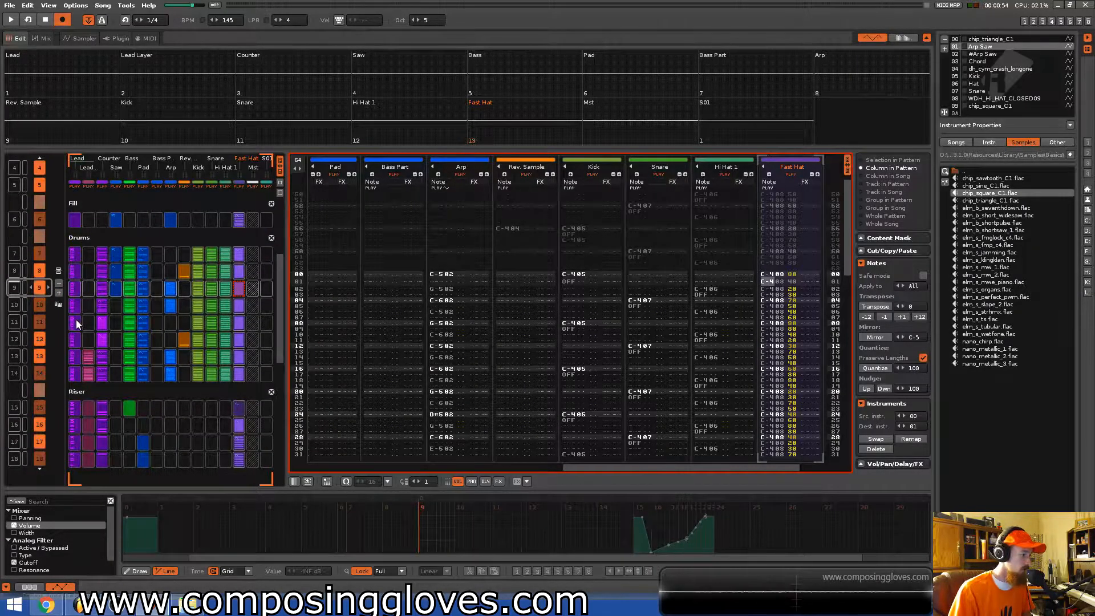
scroll(84, 374, "down", 15)
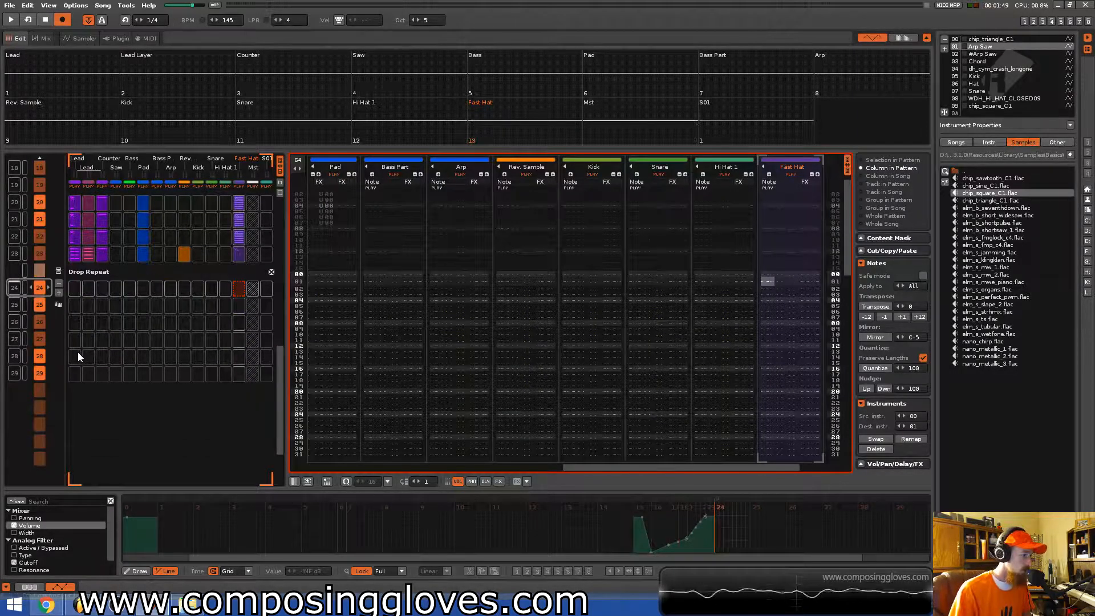
scroll(72, 279, "up", 16)
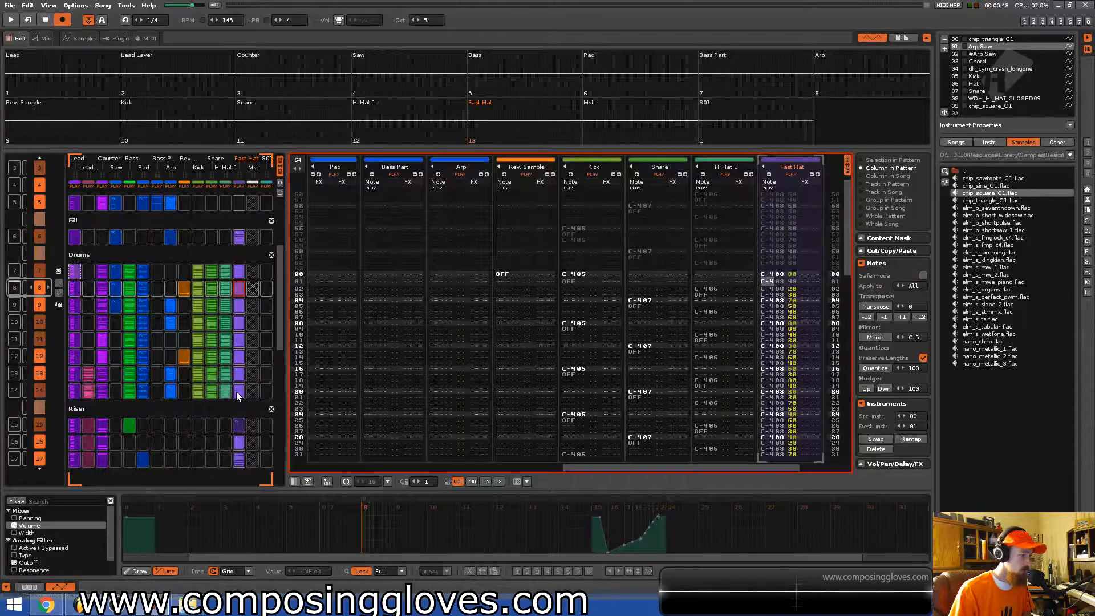
scroll(152, 375, "down", 16)
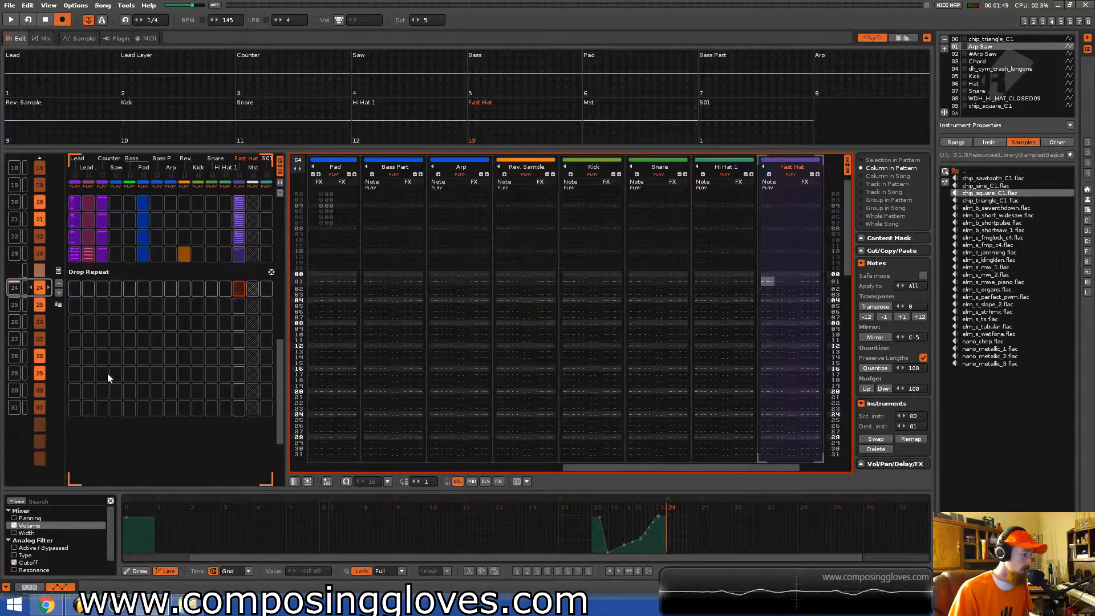
left_click(71, 293)
key("ctrl+v")
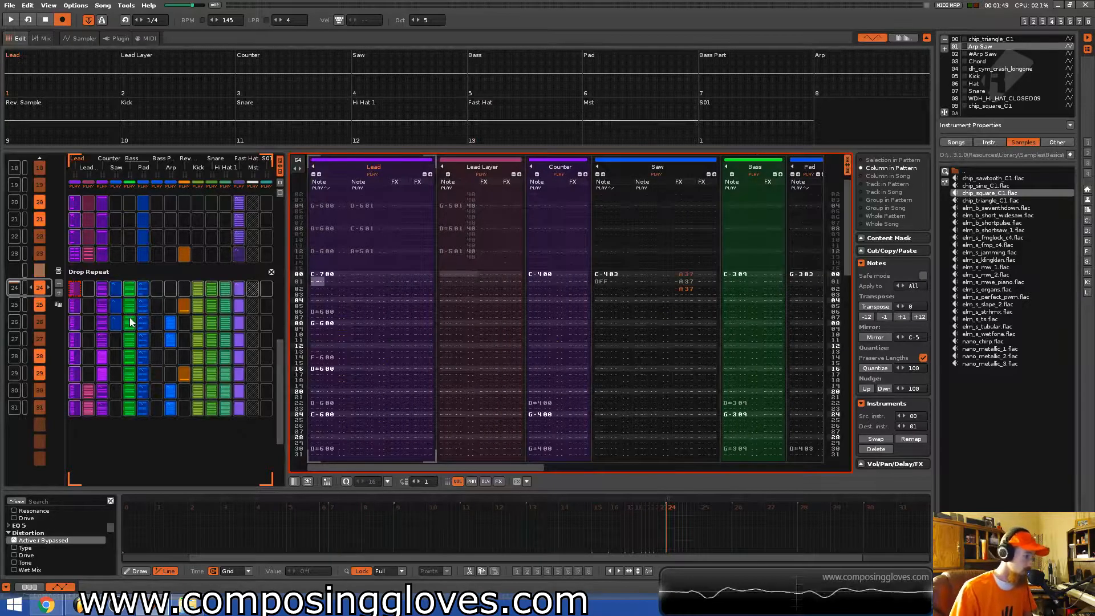
scroll(130, 322, "up", 9)
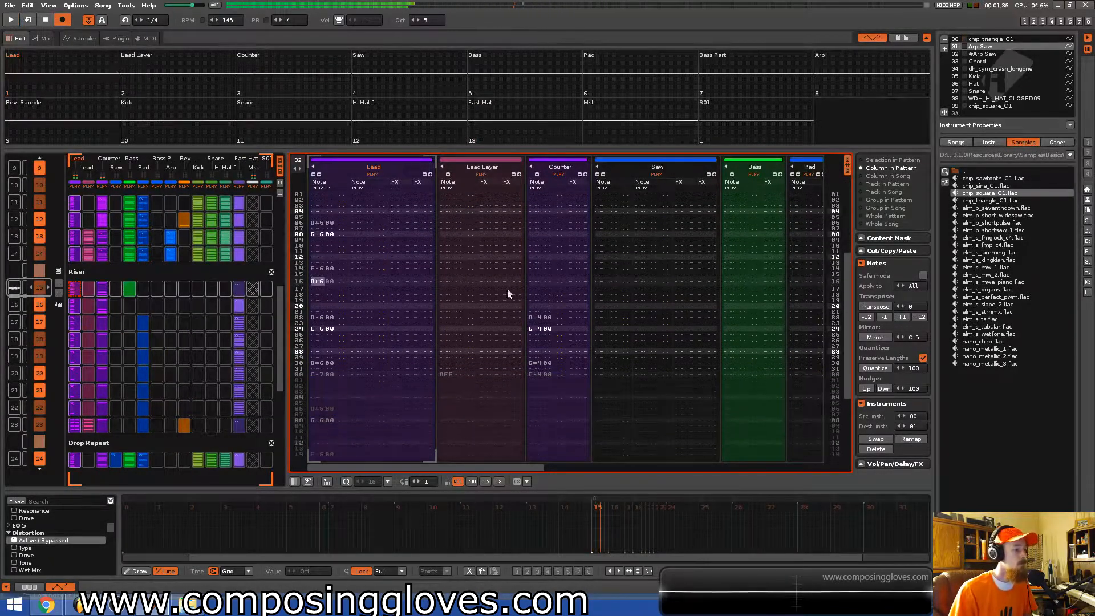
scroll(91, 313, "up", 2)
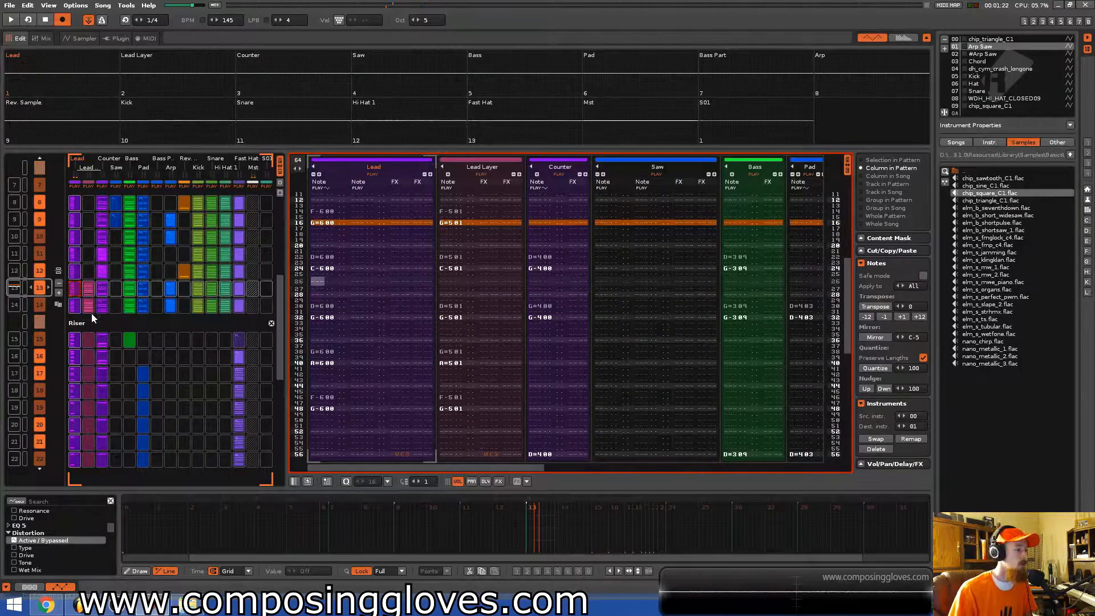
key("ctrl+s")
scroll(101, 314, "down", 1)
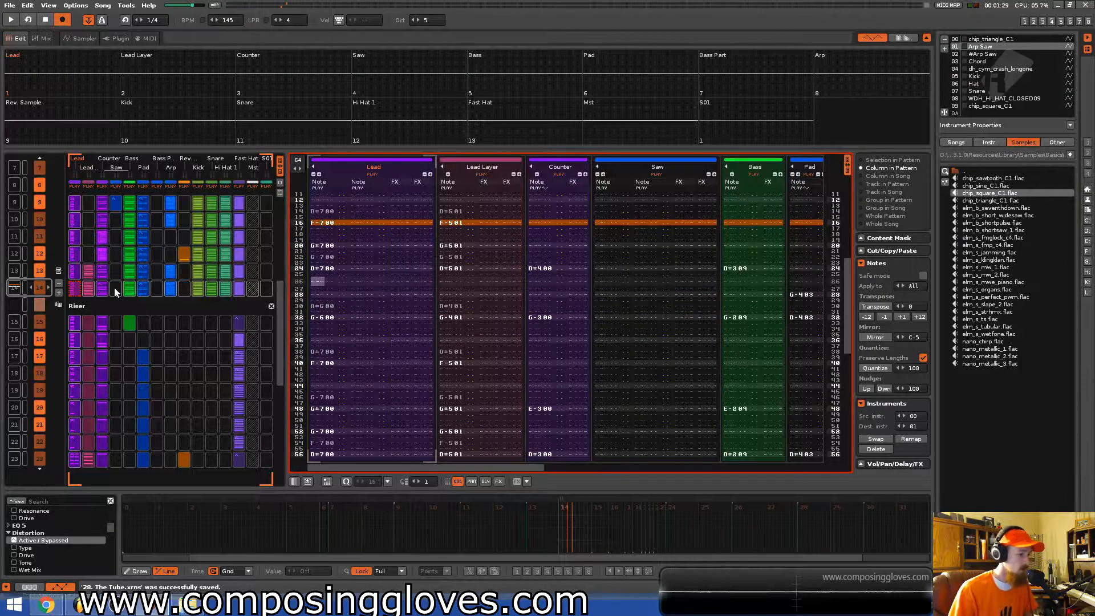
Try to delete sequence positions at the end of the Riser, then undo the deletions.
key("space")
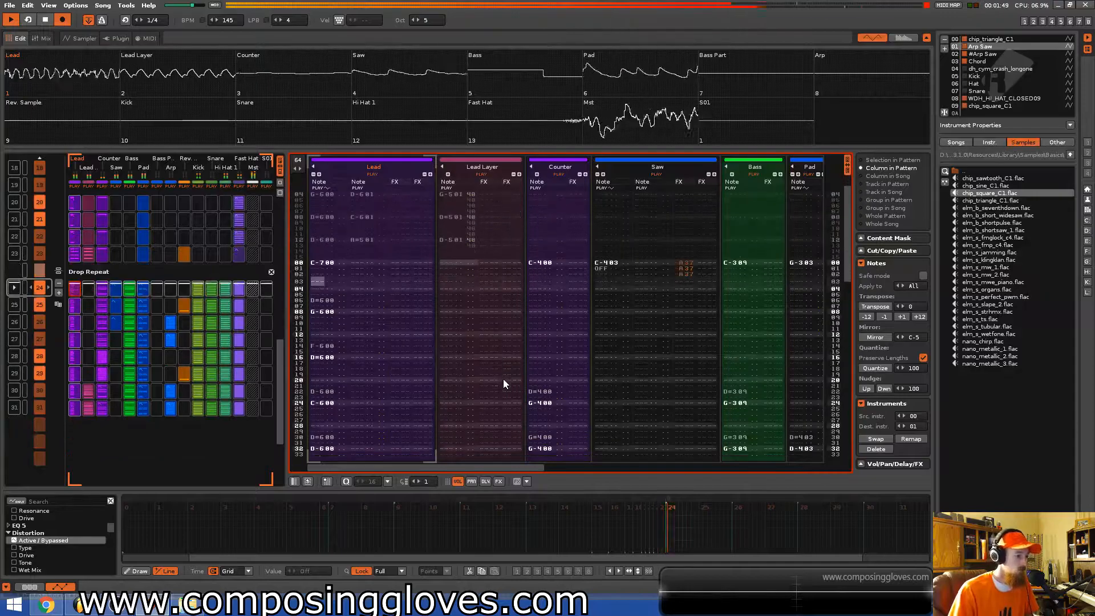
key("space")
left_click(40, 259)
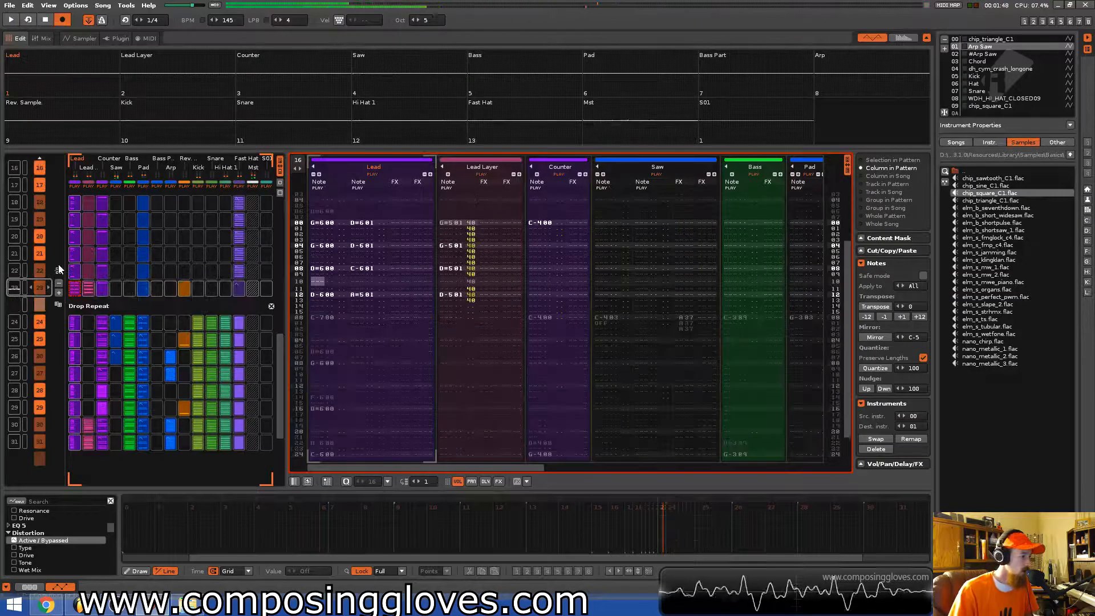
left_click(57, 270)
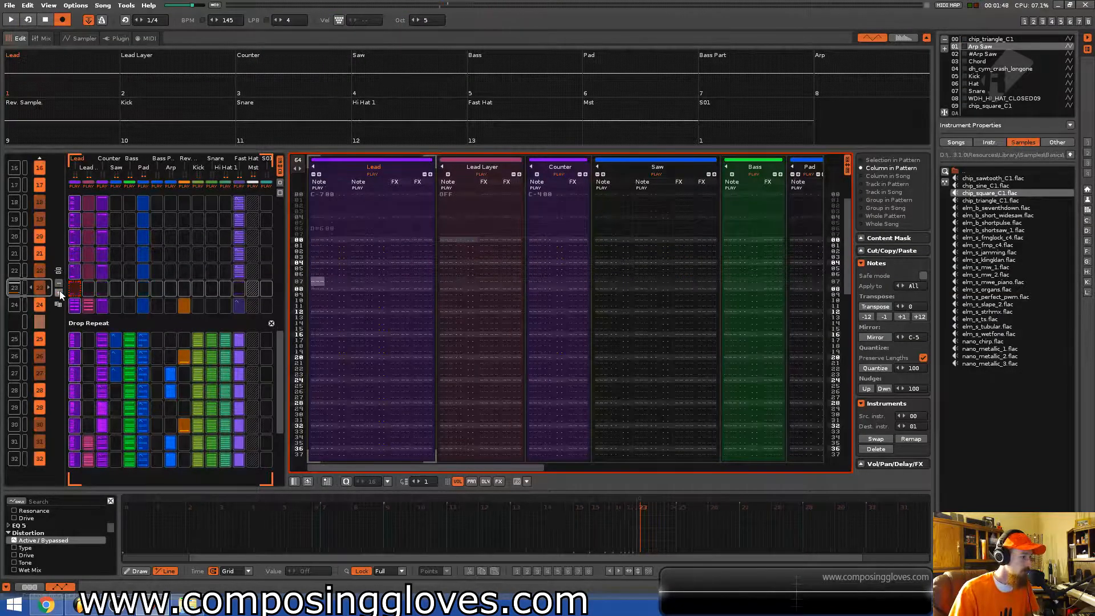
left_click(59, 292)
left_click(59, 292)
left_click(59, 291)
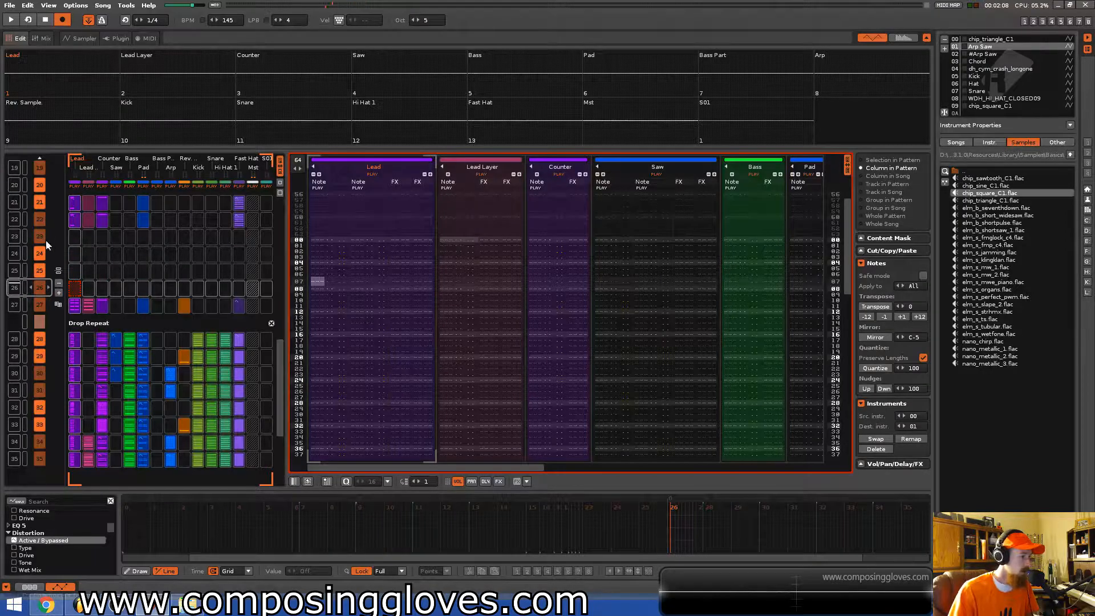
left_click(74, 237)
left_click(297, 165)
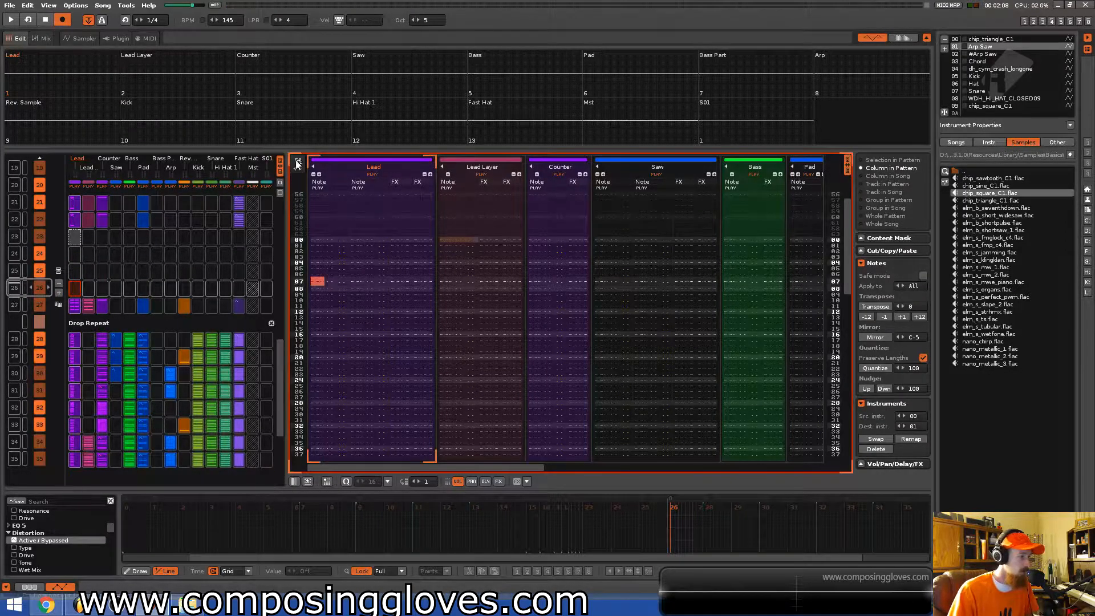
left_click(74, 222)
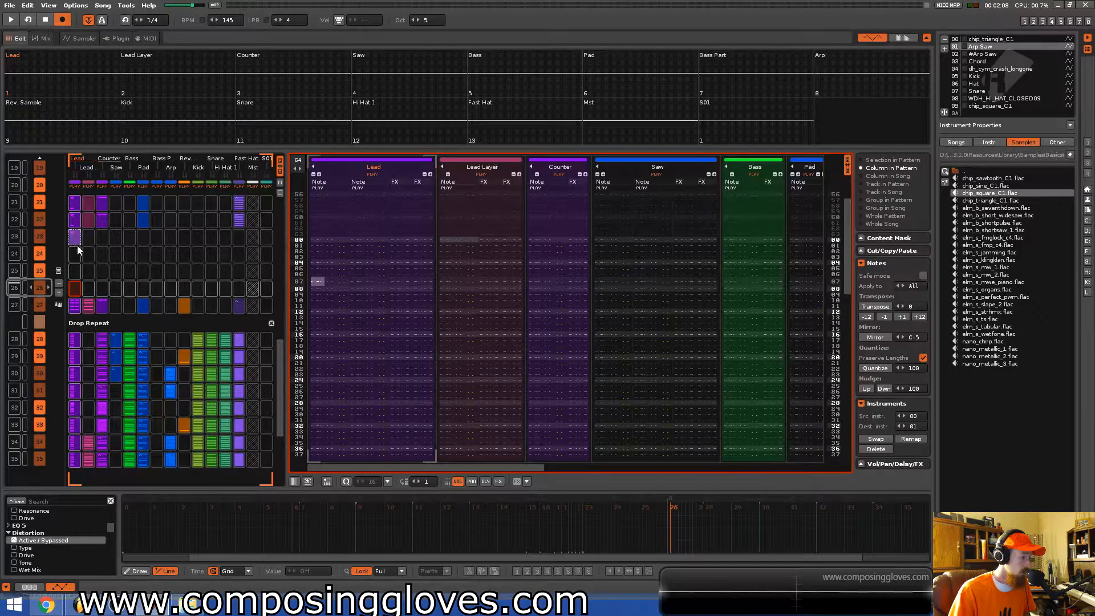
left_click(59, 284)
left_click(58, 283)
key("ctrl+z")
key("ctrl+z")
key("ctrl+z")
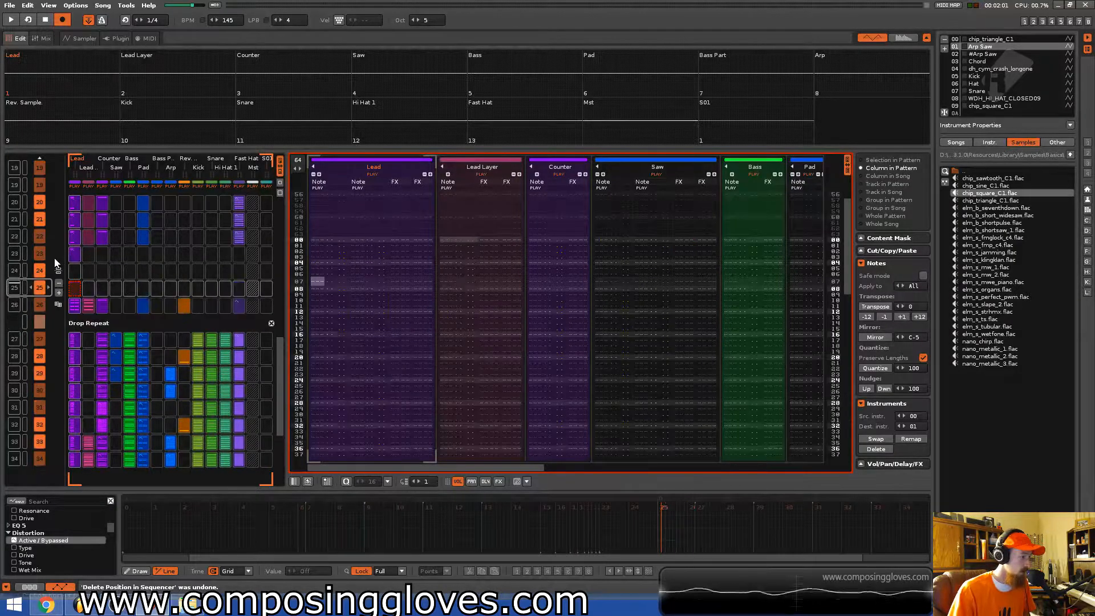
left_click(58, 283)
left_click(58, 284)
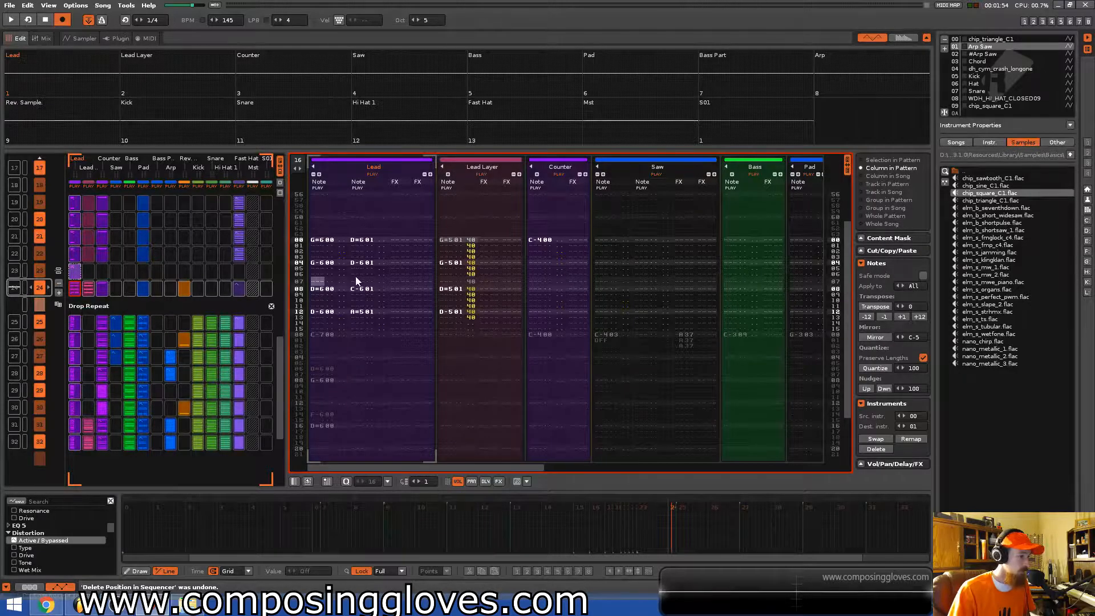
Enter a C-7 note followed by a note-off at the top of the Lead track in the last Riser pattern.
scroll(189, 265, "up", 1)
key("space")
key("space")
left_click(327, 288)
key("q")
key("Up")
key("Up")
key("Down")
key("Delete")
key("Up")
key("Up")
key("Up")
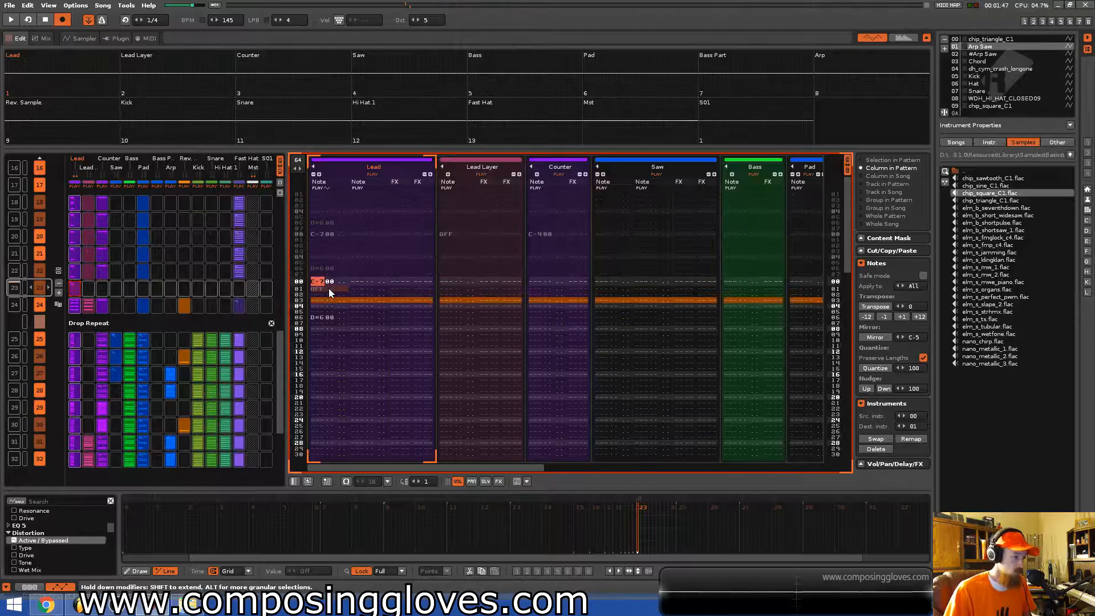
Copy the note and note-off and paste them repeatedly every two lines down the Lead track to line 16.
key("shift+Down")
key("ctrl+c")
key("Down")
key("ctrl+v")
key("Down")
key("Down")
key("Down")
key("Up")
key("ctrl+v")
key("Down")
key("Down")
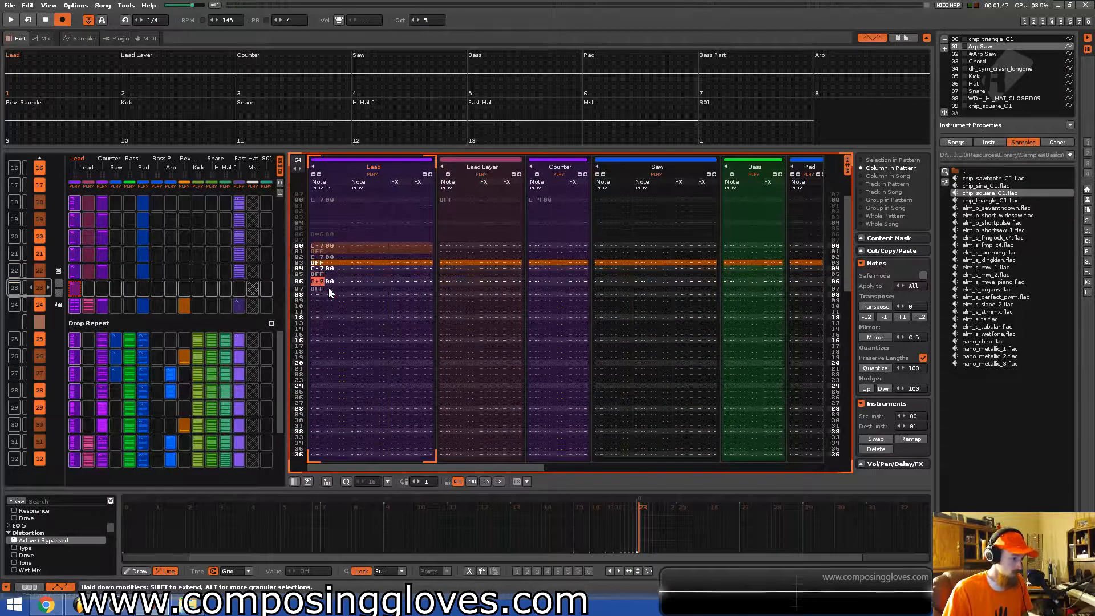
key("ctrl+v")
key("Down")
key("Down")
key("ctrl+v")
key("Down")
key("Down")
key("ctrl+v")
key("Down")
key("Down")
key("ctrl+v")
key("Down")
key("Down")
key("ctrl+v")
key("Down")
key("Down")
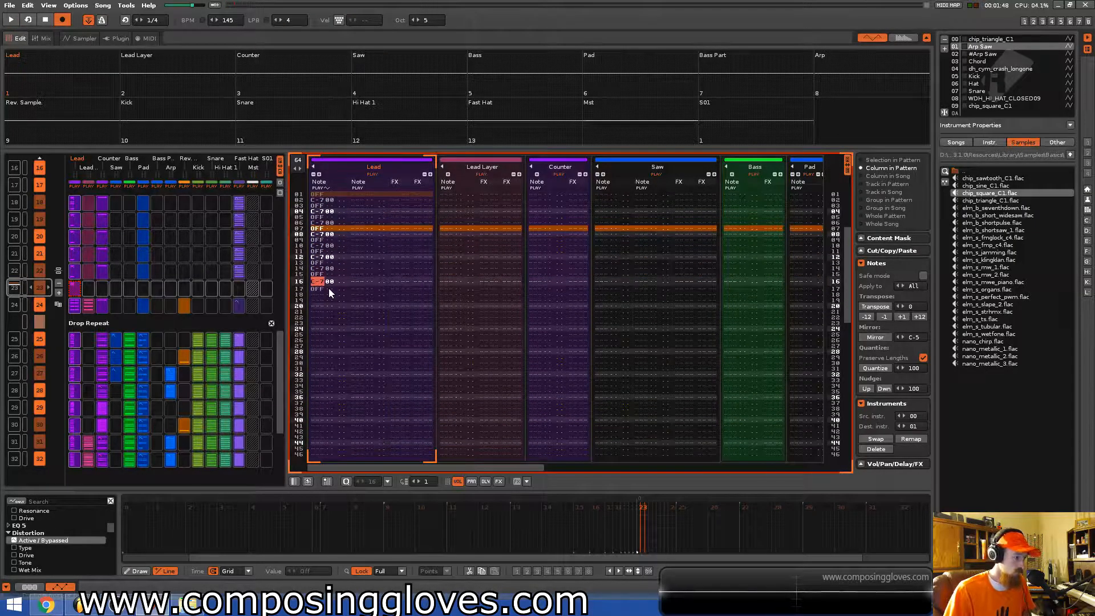
Set the pattern length to 16 lines and play the pattern back.
double_click(299, 161)
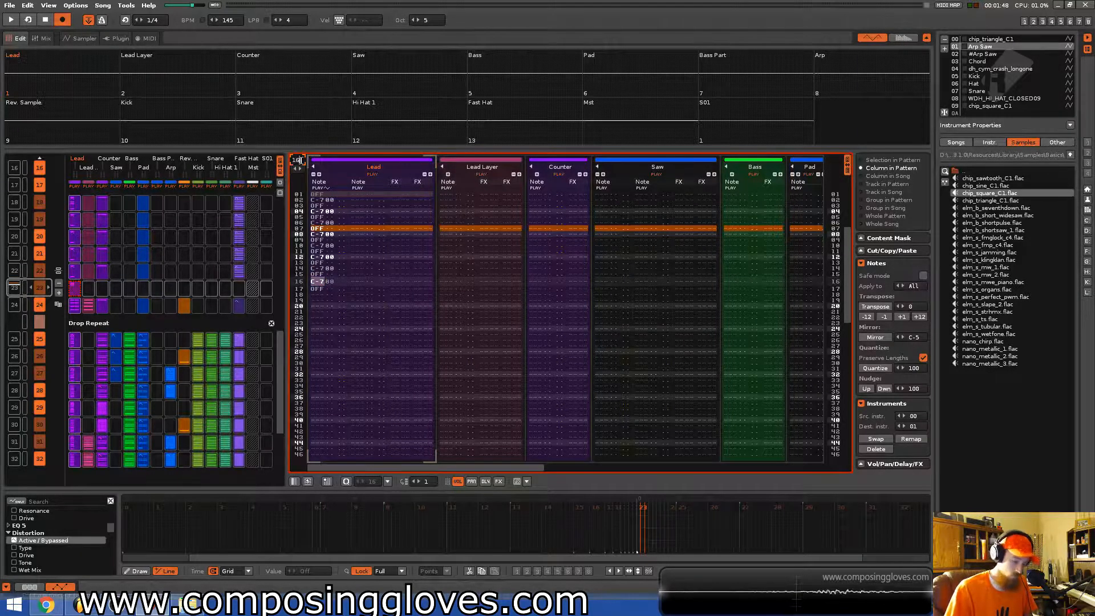
type("16")
key("Return")
key("space")
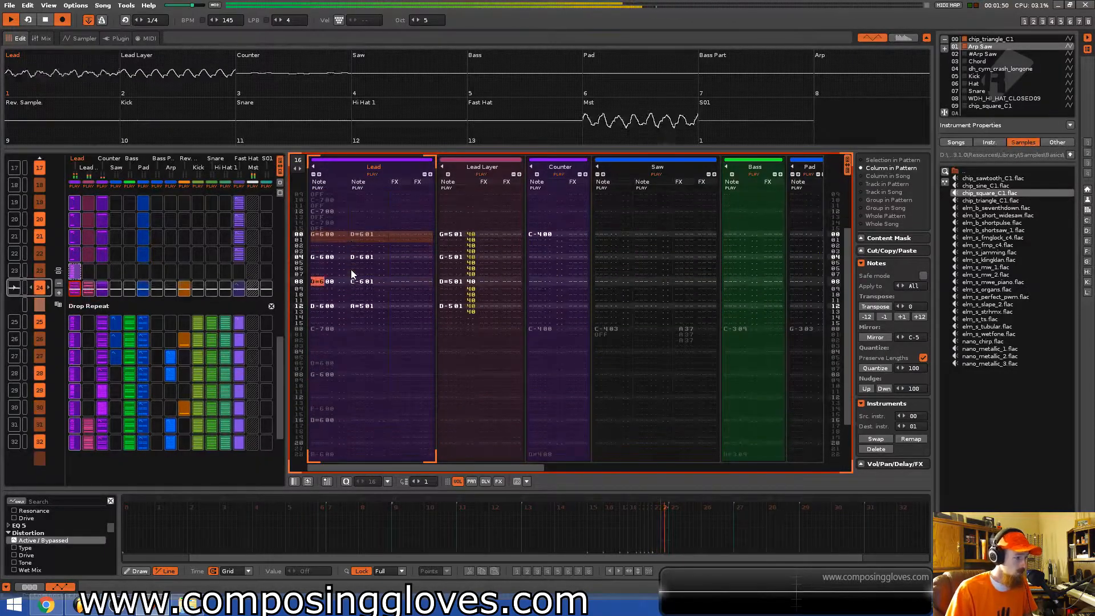
key("space")
Copy an earlier Fast Hat slot into the last Riser pattern in the matrix and play it back.
left_click(241, 256)
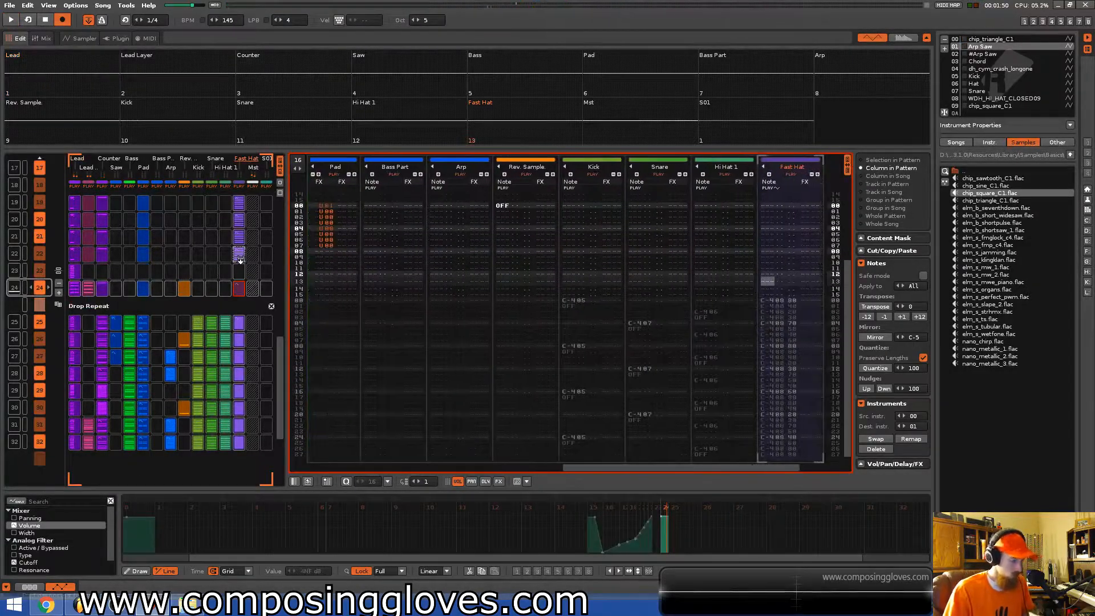
scroll(93, 284, "up", 1)
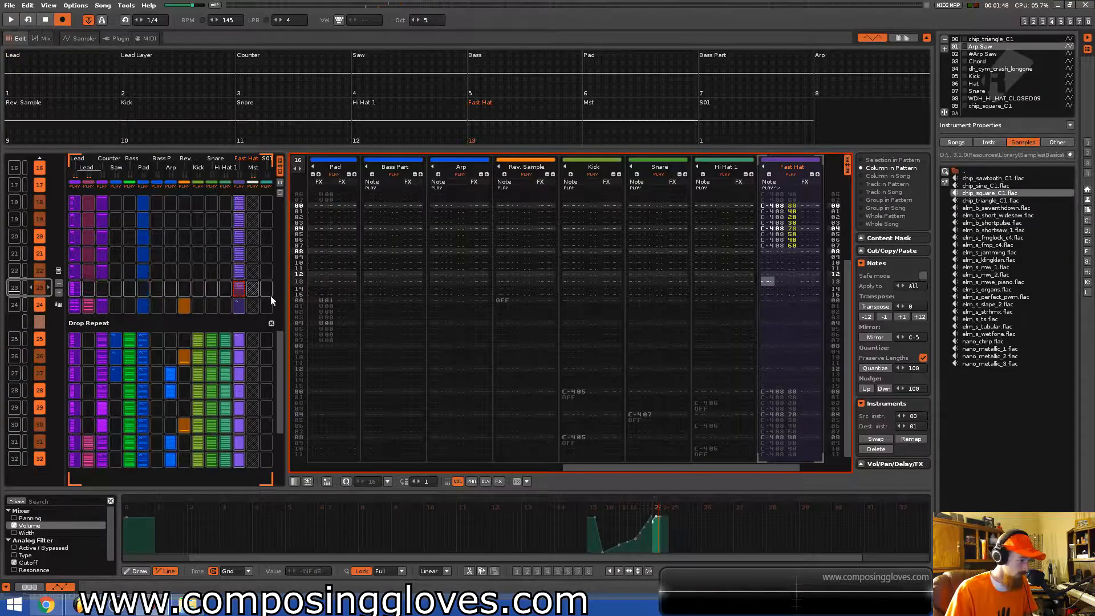
key("space")
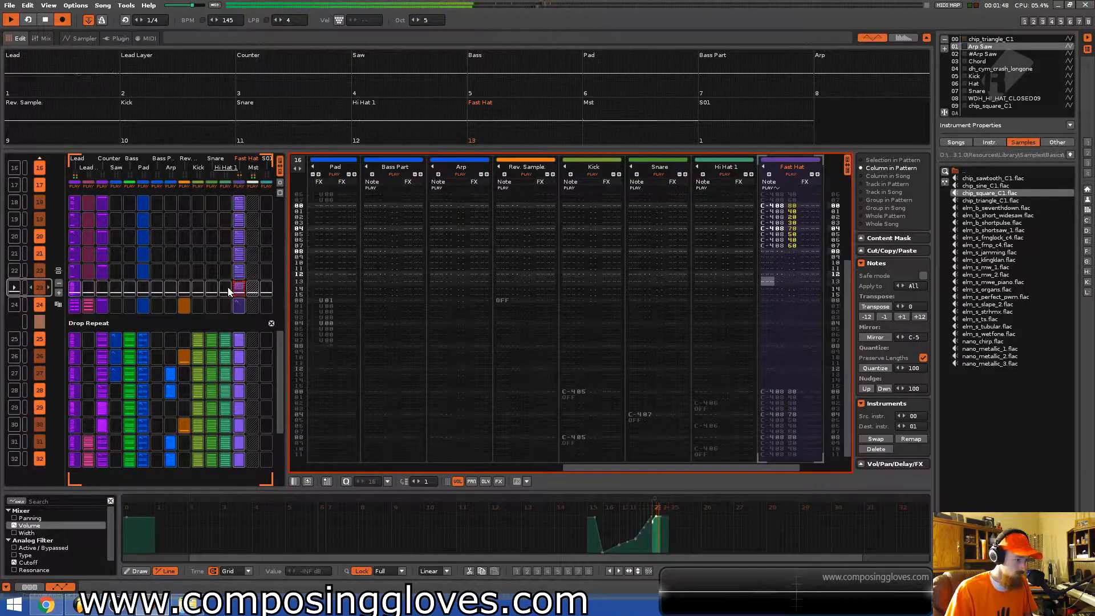
key("space")
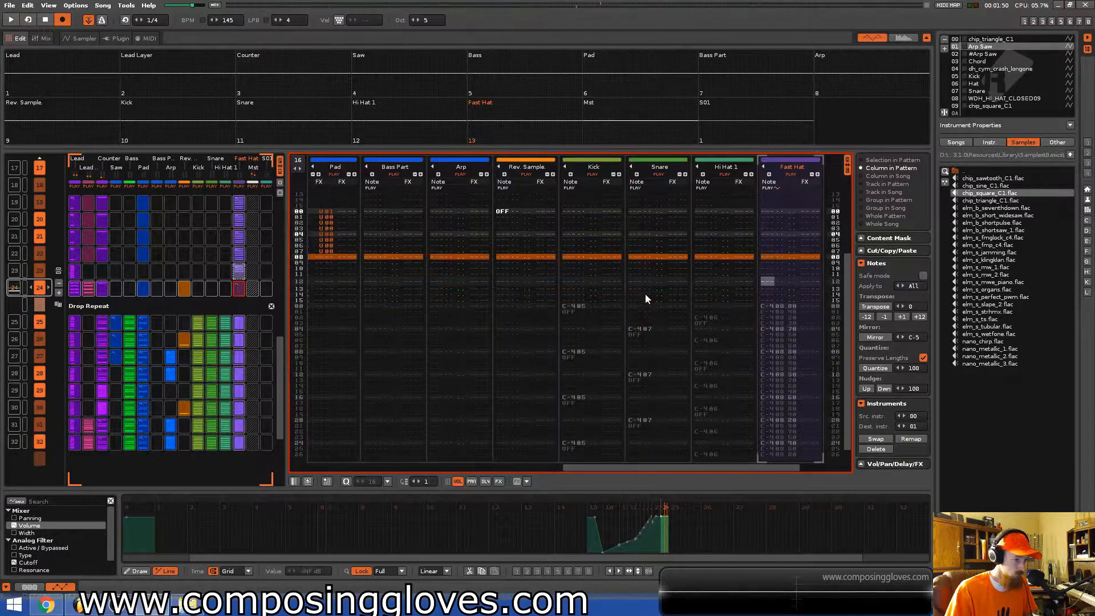
scroll(273, 308, "up", 1)
left_click(776, 236)
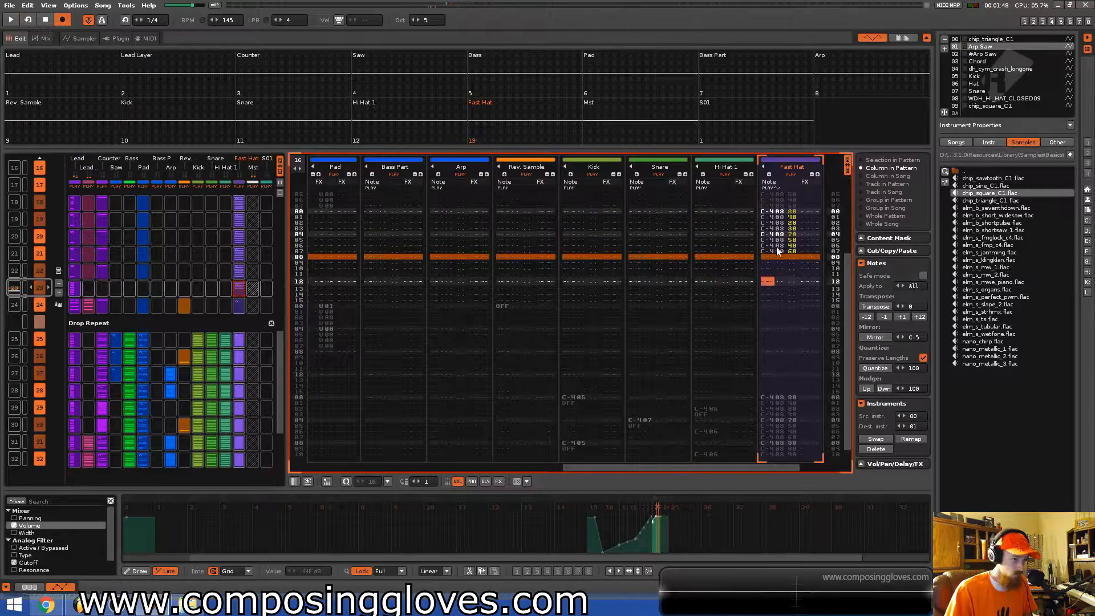
left_click_drag(239, 207, 240, 291)
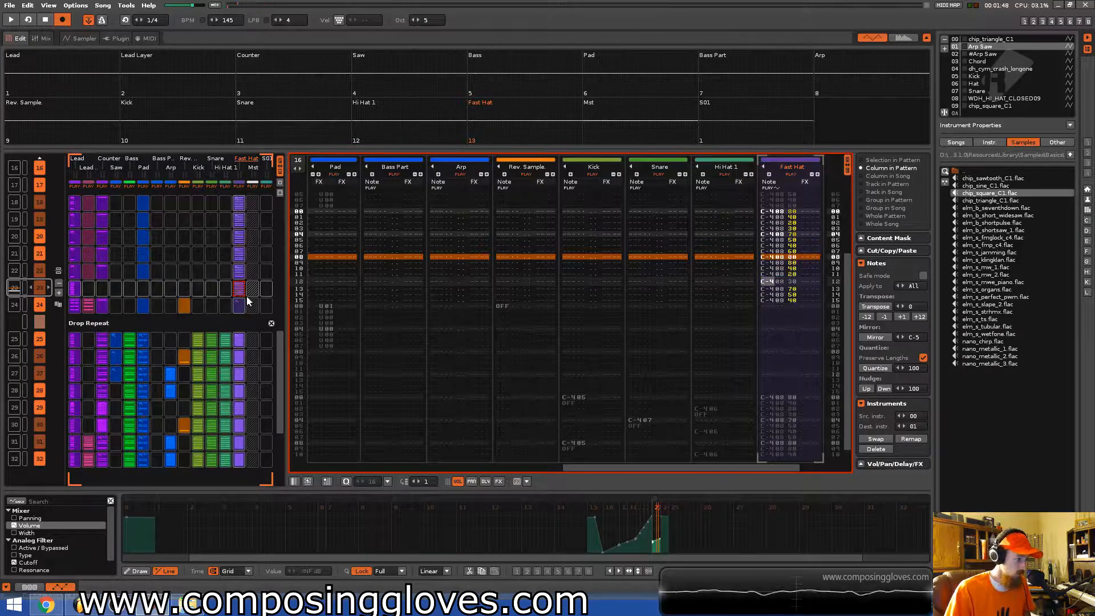
key("space")
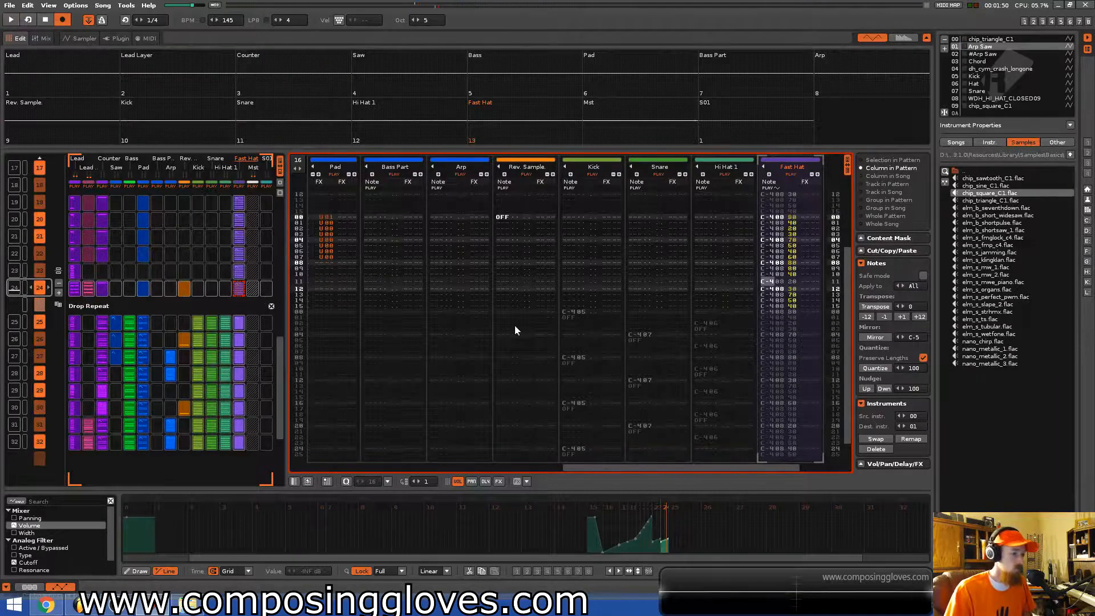
key("space")
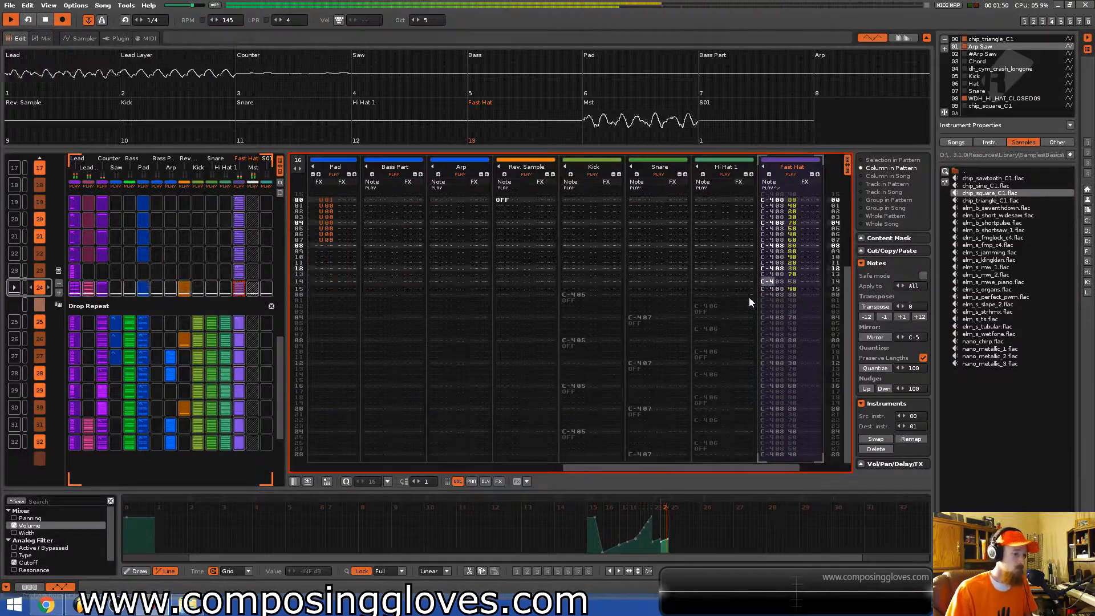
Insert a note-off right after the Lead Layer's opening C-6 note in the first Drop Repeat pattern and play it.
left_click_drag(594, 466, 351, 467)
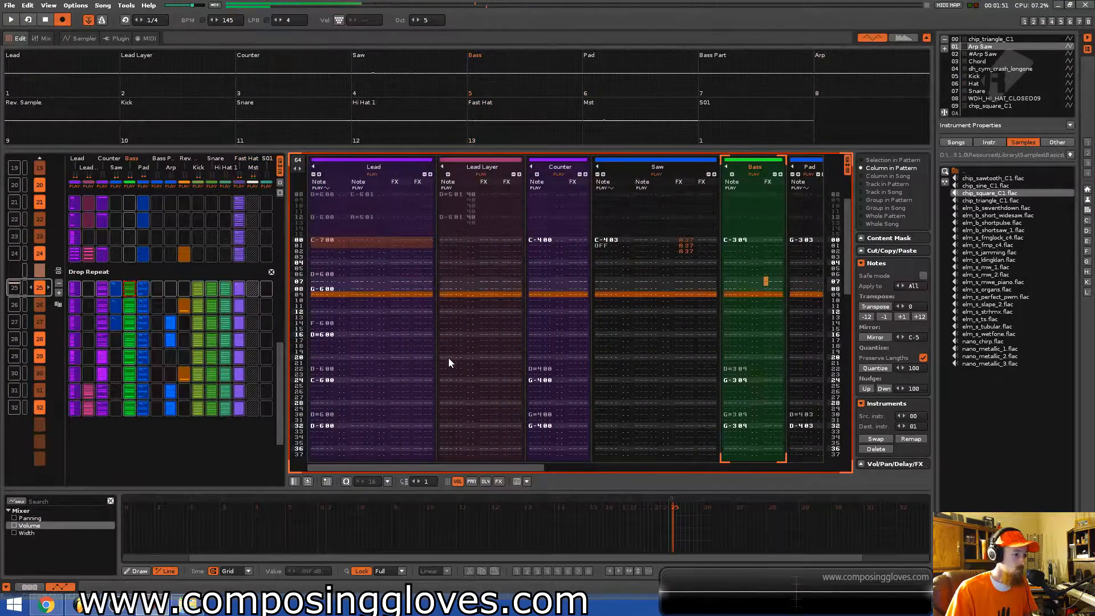
left_click(447, 266)
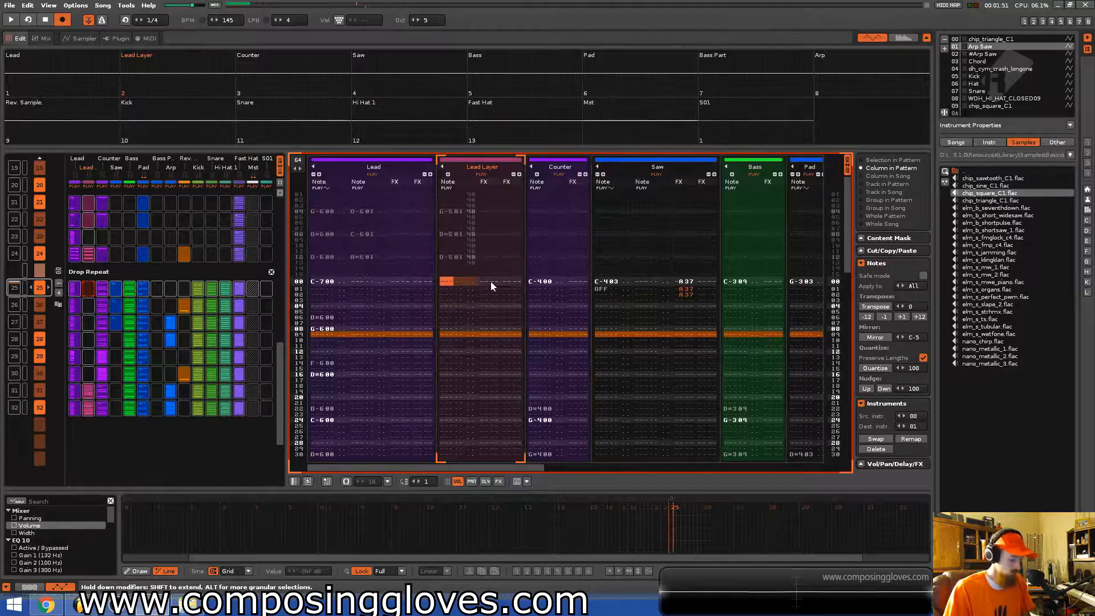
key("a")
key("Up")
key("Up")
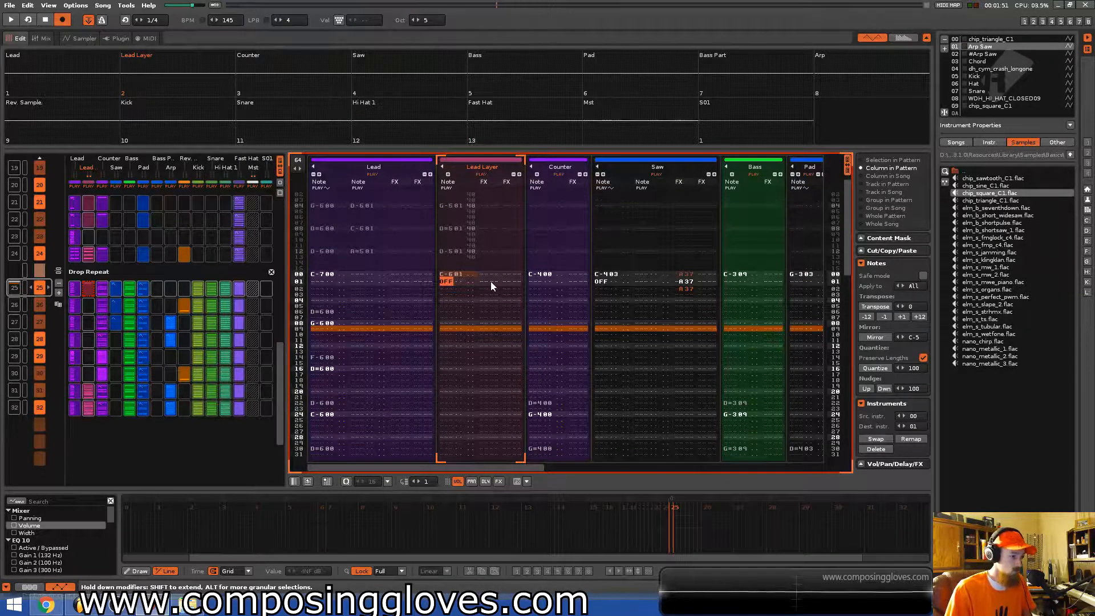
left_click(484, 281)
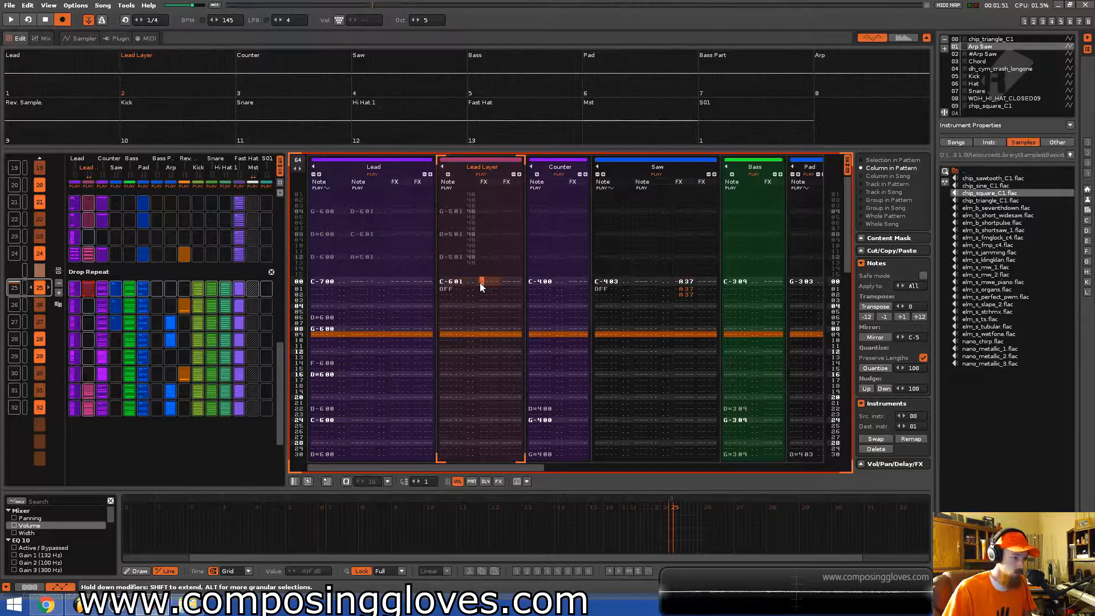
key("ctrl+Left")
key("ctrl+Right")
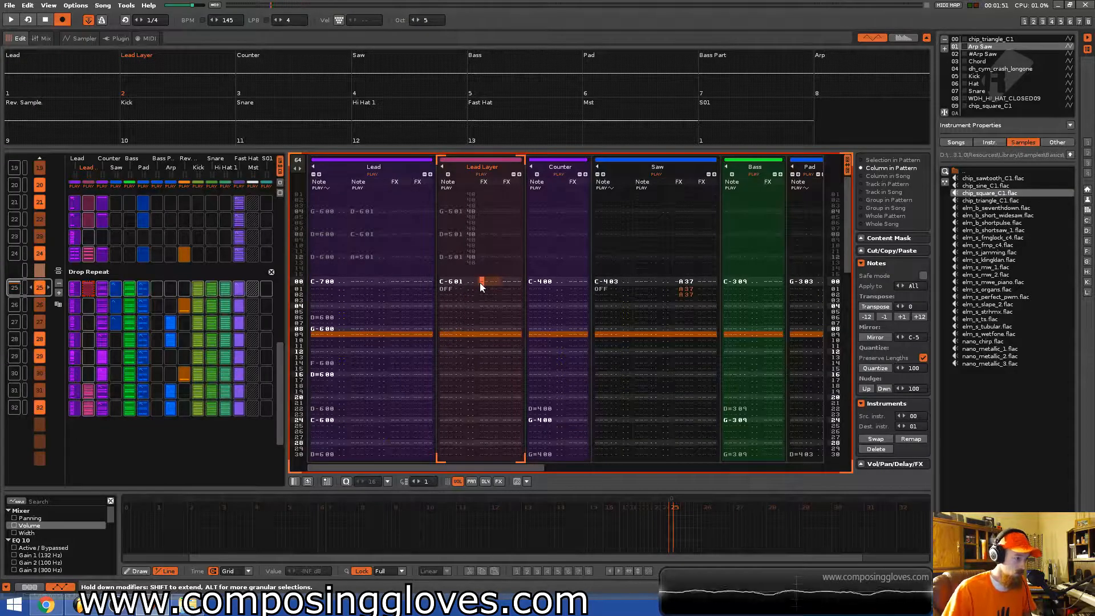
key("Right")
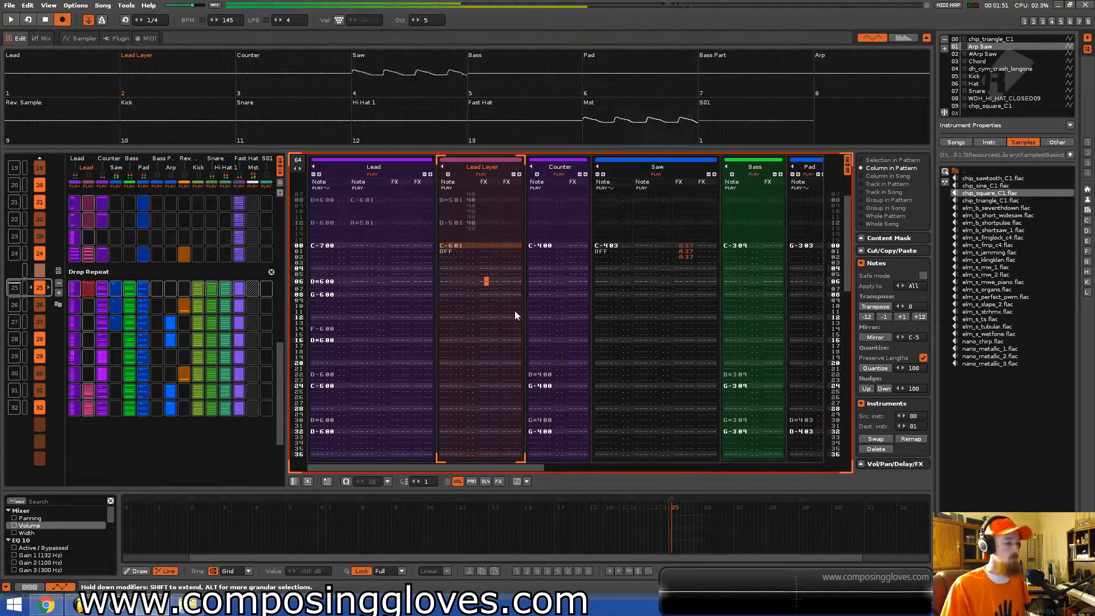
left_click(472, 244)
left_click(514, 283)
key("Left")
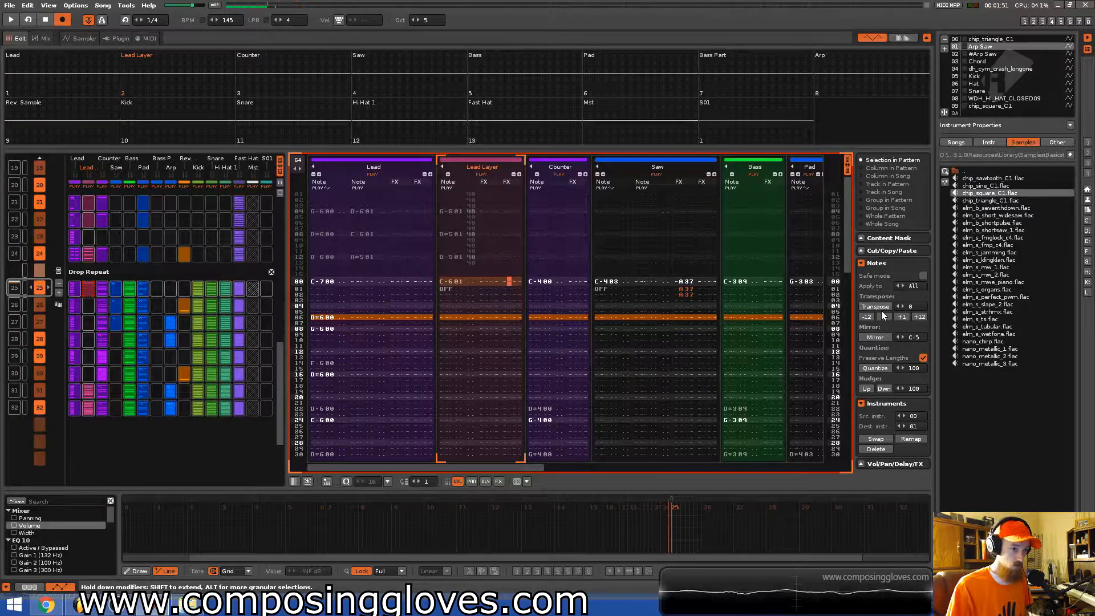
key("space")
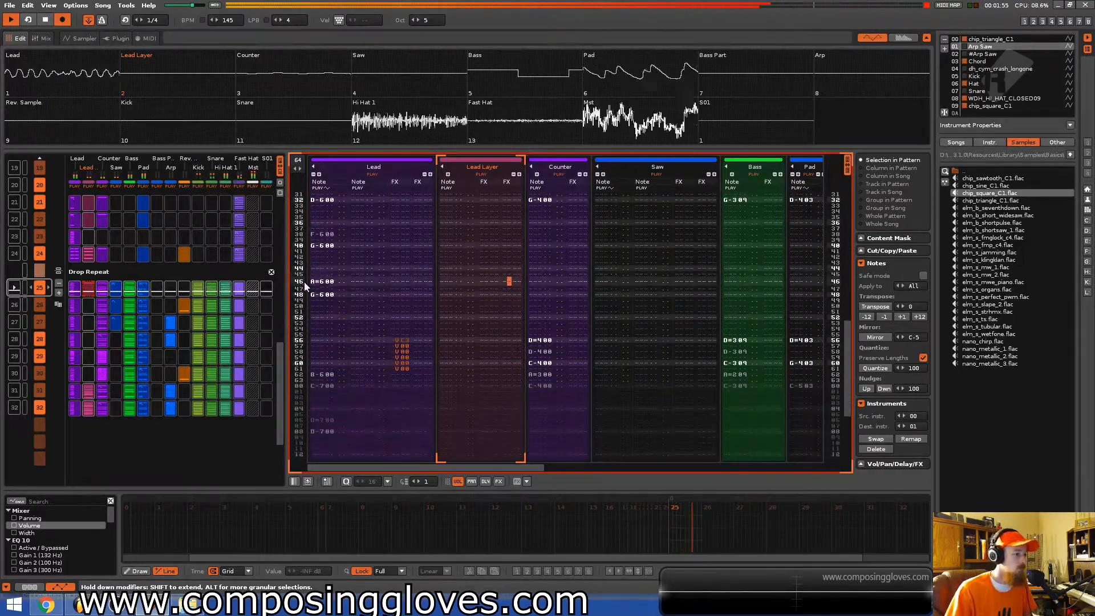
key("space")
Select the Rev. Sample track and examine its crash sample in the sampler before returning to the pattern editor.
scroll(196, 271, "up", 3)
left_click_drag(184, 321, 25, 337)
left_click(13, 325)
key("space")
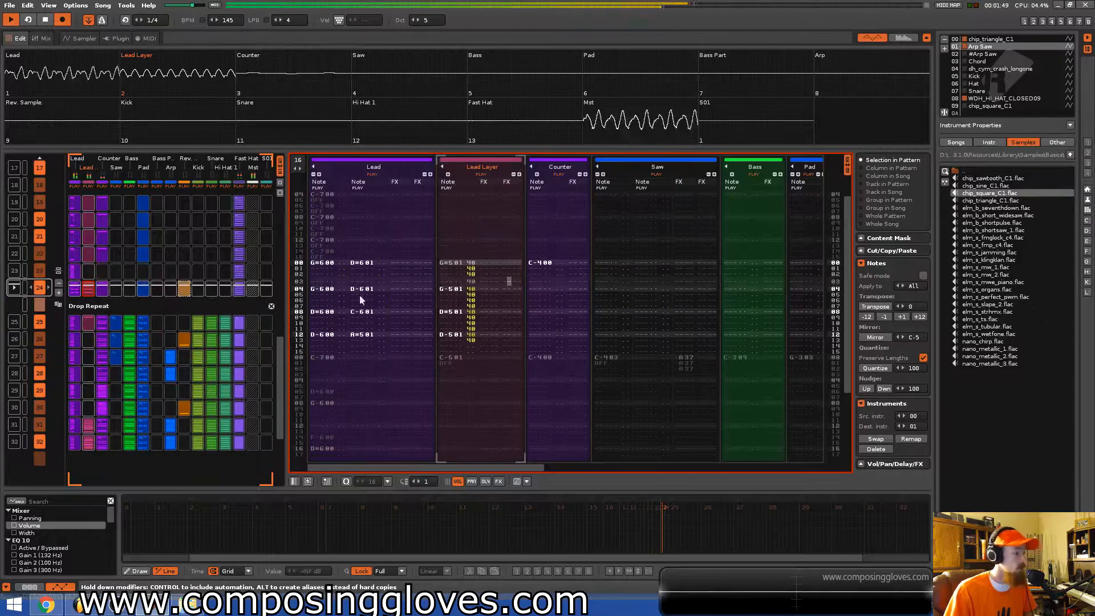
left_click_drag(518, 468, 745, 468)
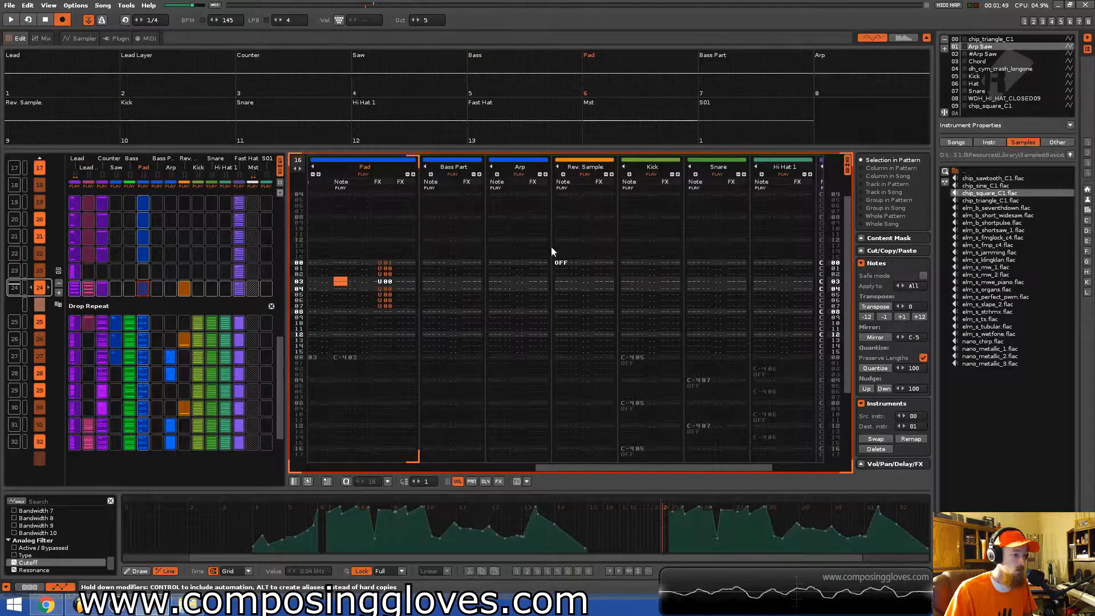
left_click(587, 165)
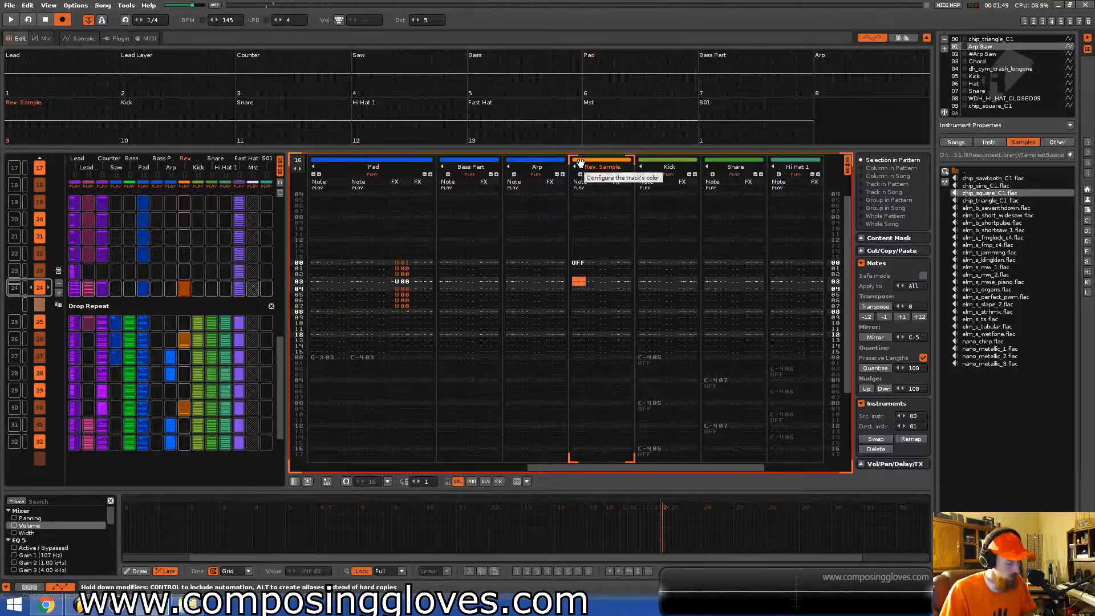
key("F3")
key("alt+Down")
key("alt+Down")
key("alt+Down")
key("alt+Down")
key("alt+Down")
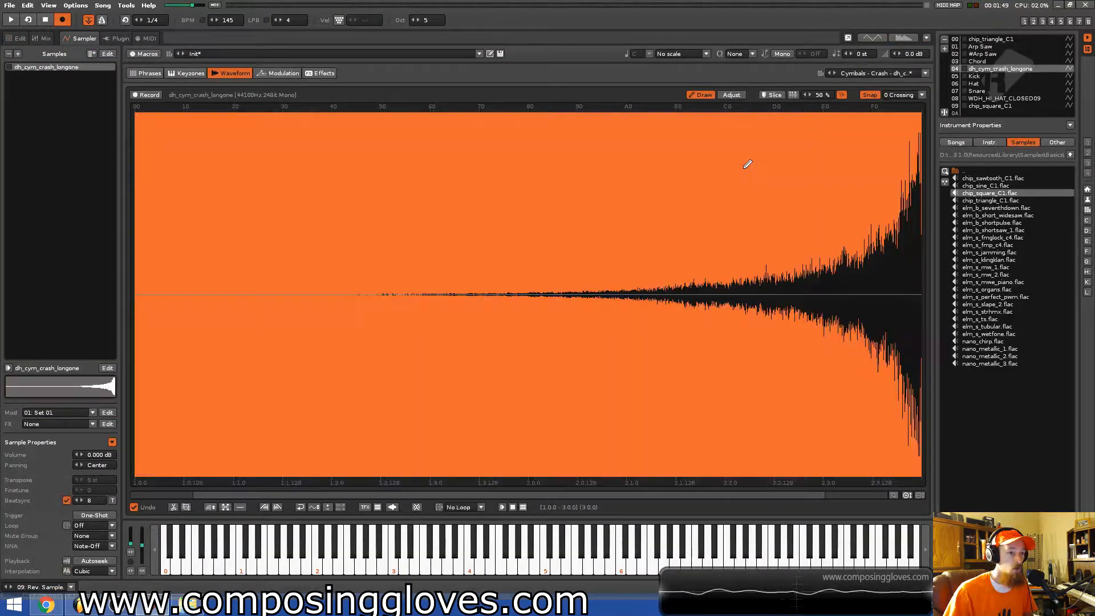
key("alt+Up")
key("alt+Up")
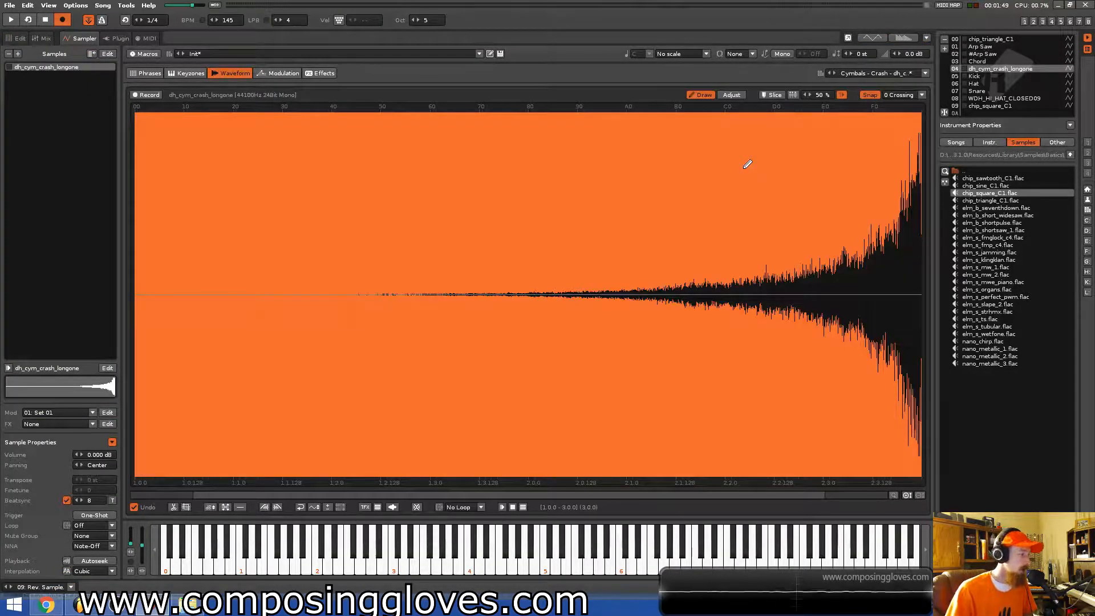
left_click(23, 39)
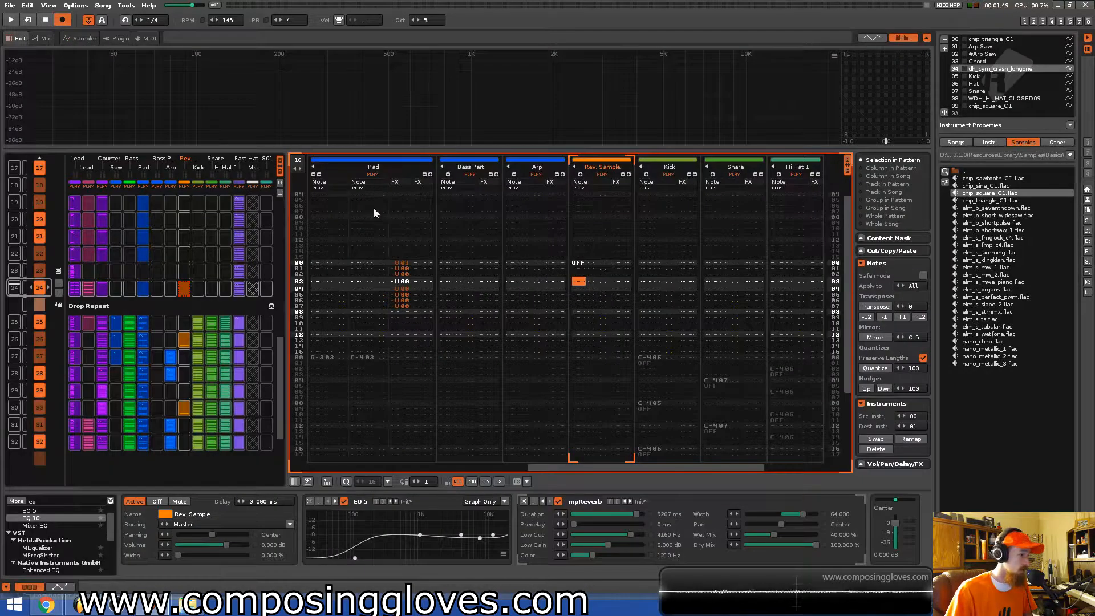
Enter a C-4 reverse crash note on the Rev. Sample track after the note-off in the last Riser pattern.
left_click(579, 263)
left_click(572, 317)
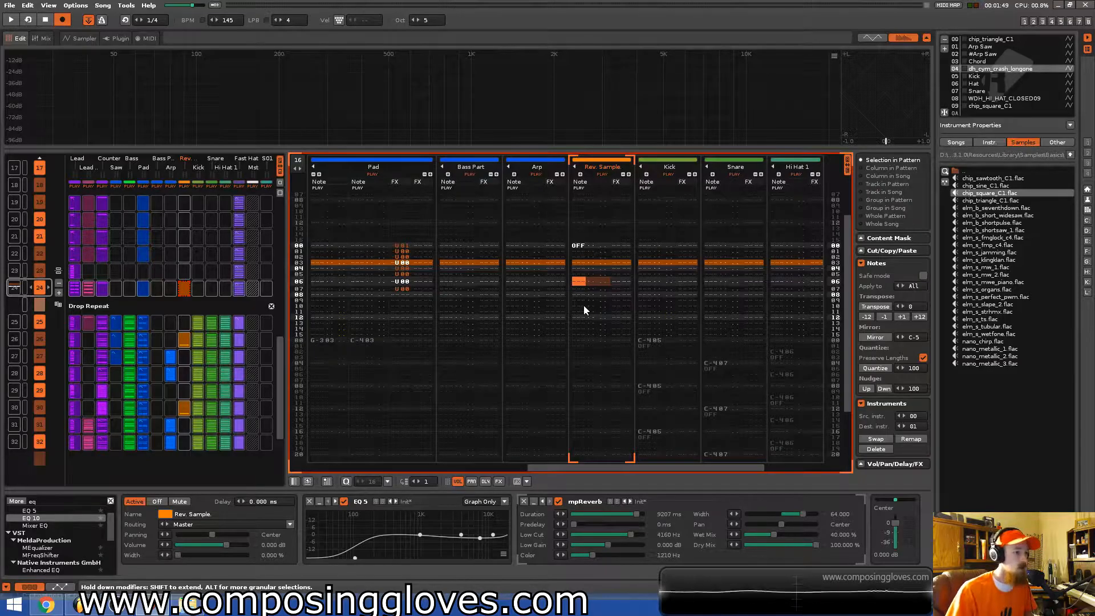
key("Down")
key("Down")
key("q")
key("Up")
key("KP_Divide")
key("q")
key("Down")
key("Down")
key("Down")
key("Down")
key("Down")
key("Down")
key("Down")
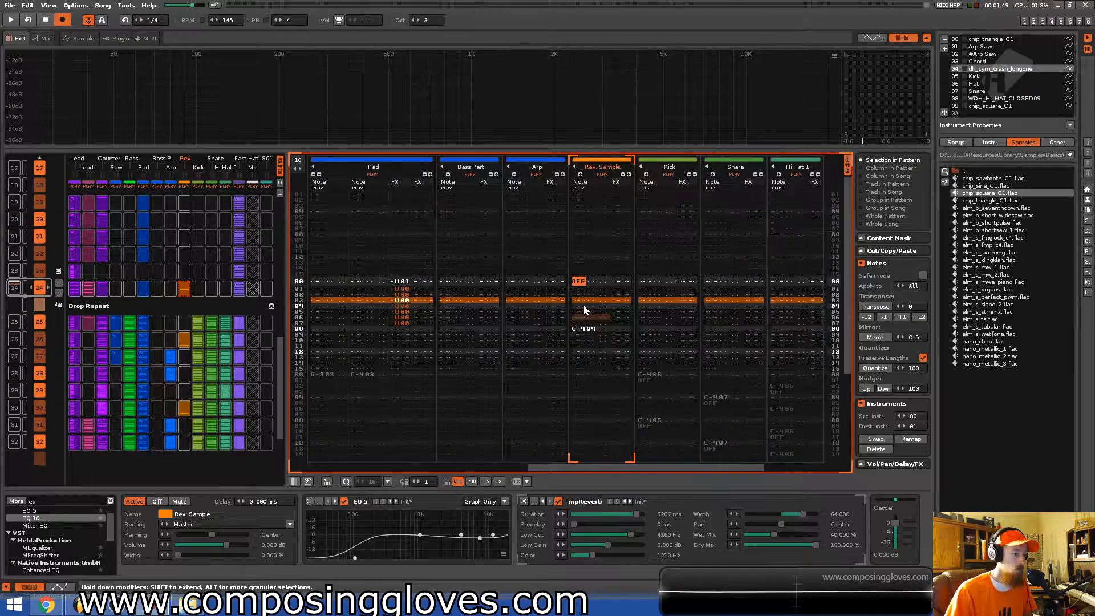
Save the song and play back from the start of the first Drop Repeat pattern.
key("Up")
key("ctrl+Down")
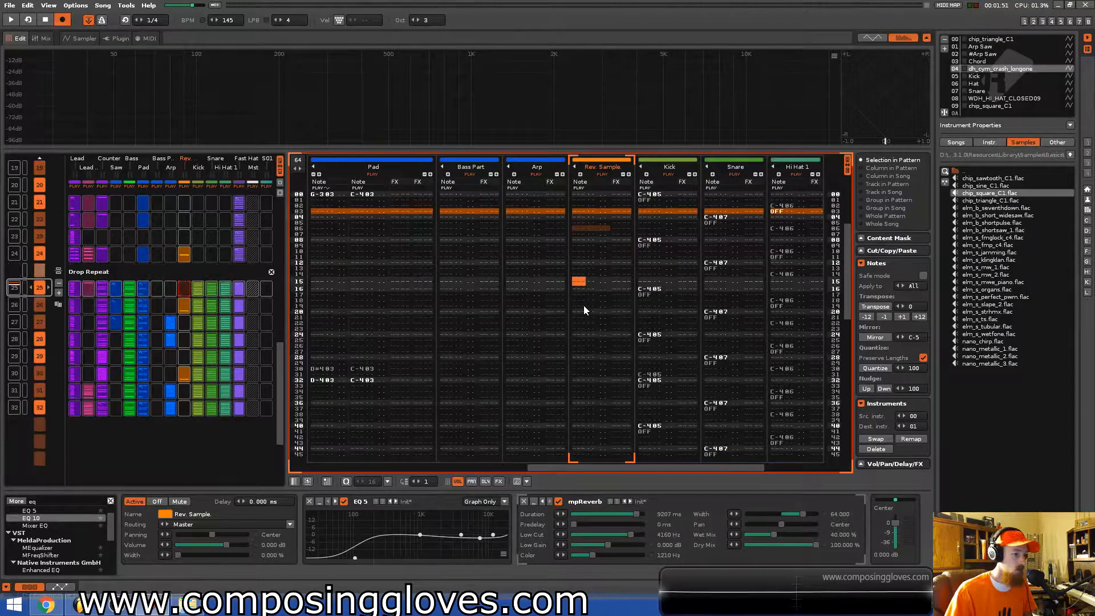
key("Home")
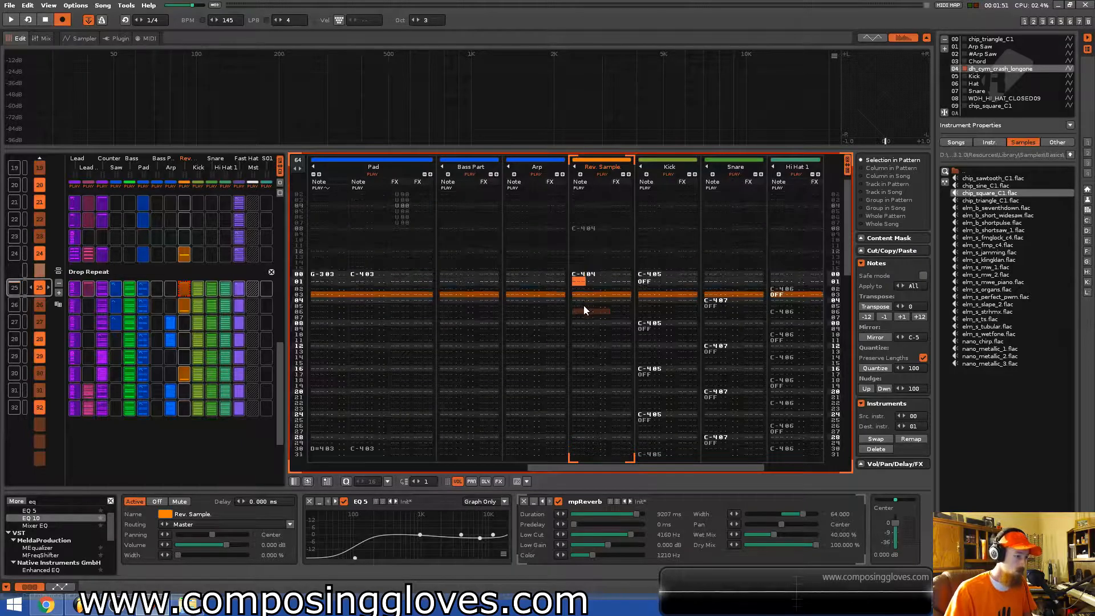
key("ctrl+Up")
key("ctrl+s")
scroll(584, 310, "down", 7)
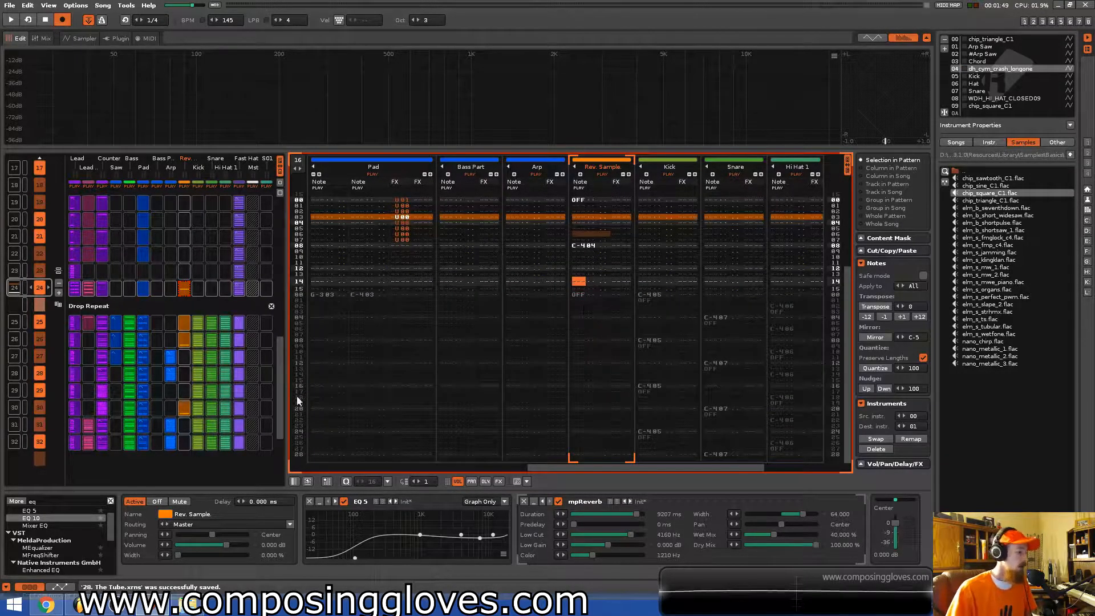
scroll(190, 391, "up", 1)
key("space")
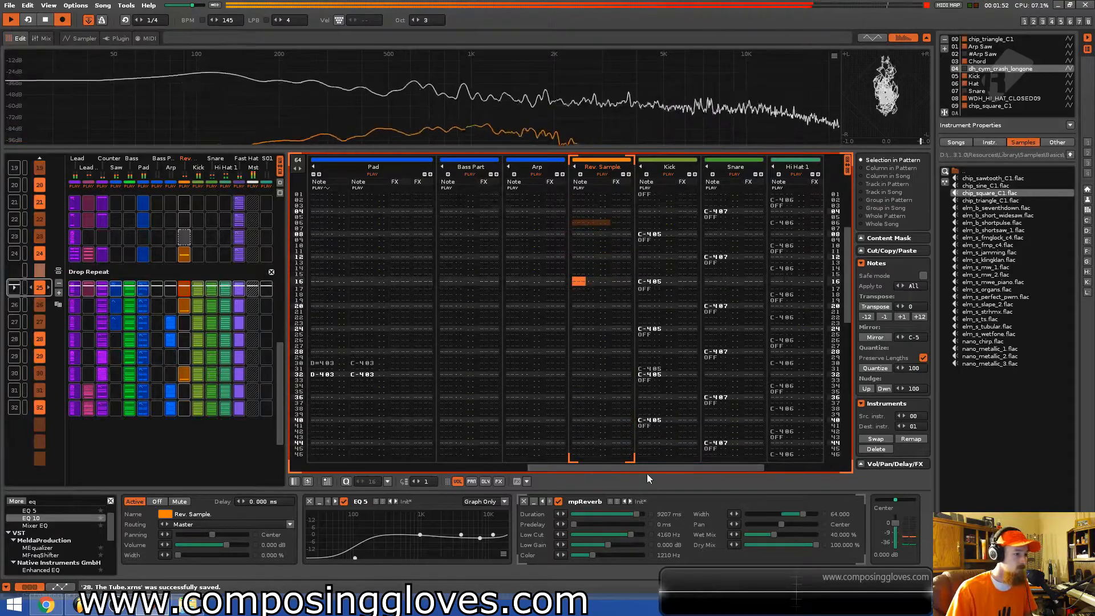
Play the Drop Repeat pattern repeatedly while scrolling across all of its tracks to review them.
left_click_drag(646, 468, 424, 414)
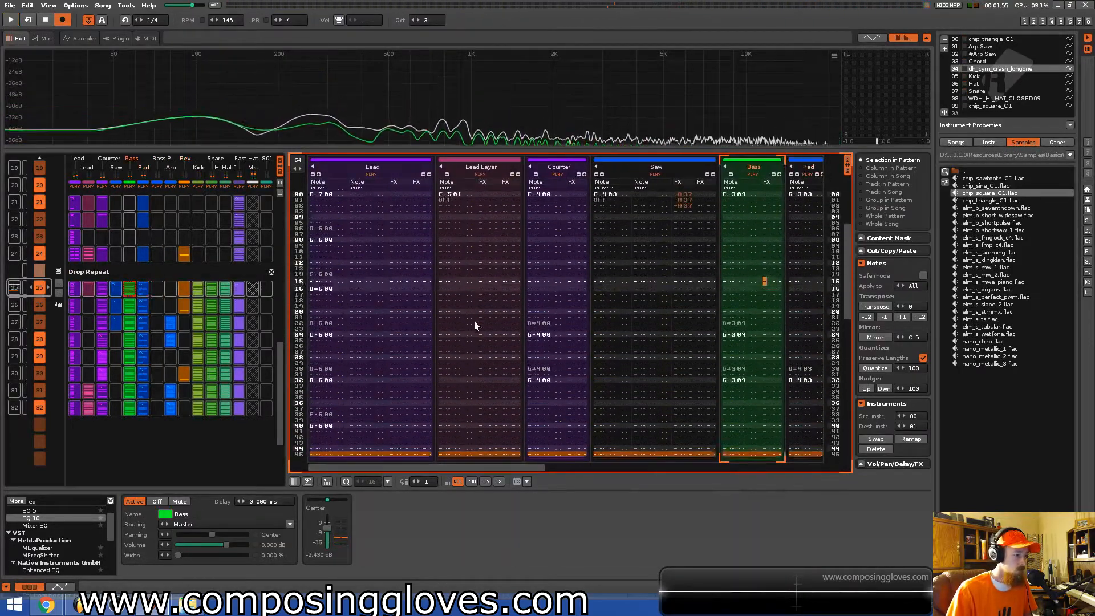
key("space")
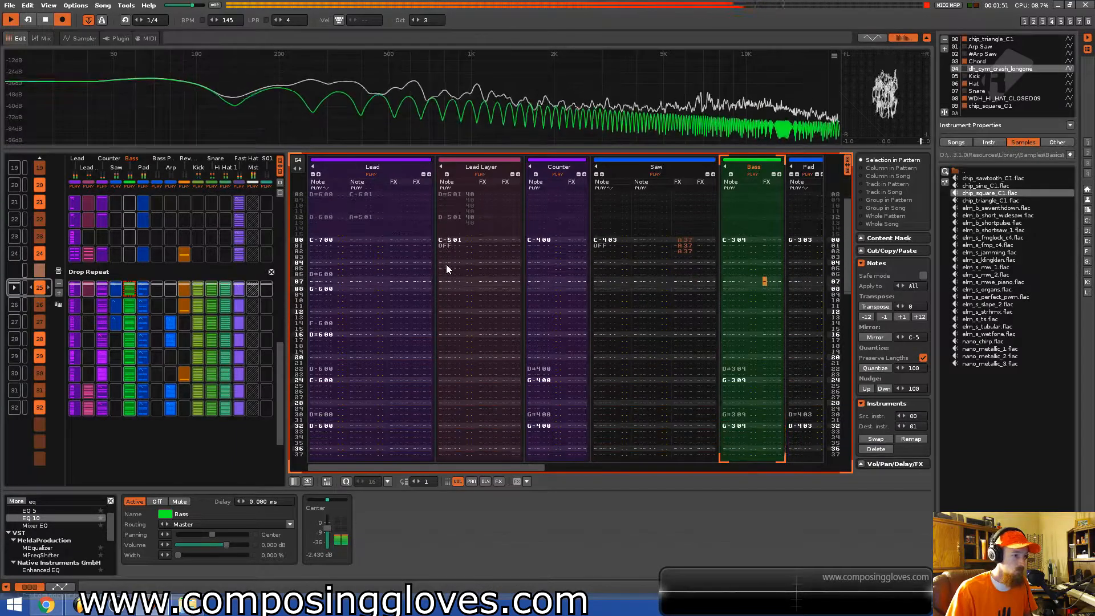
key("space")
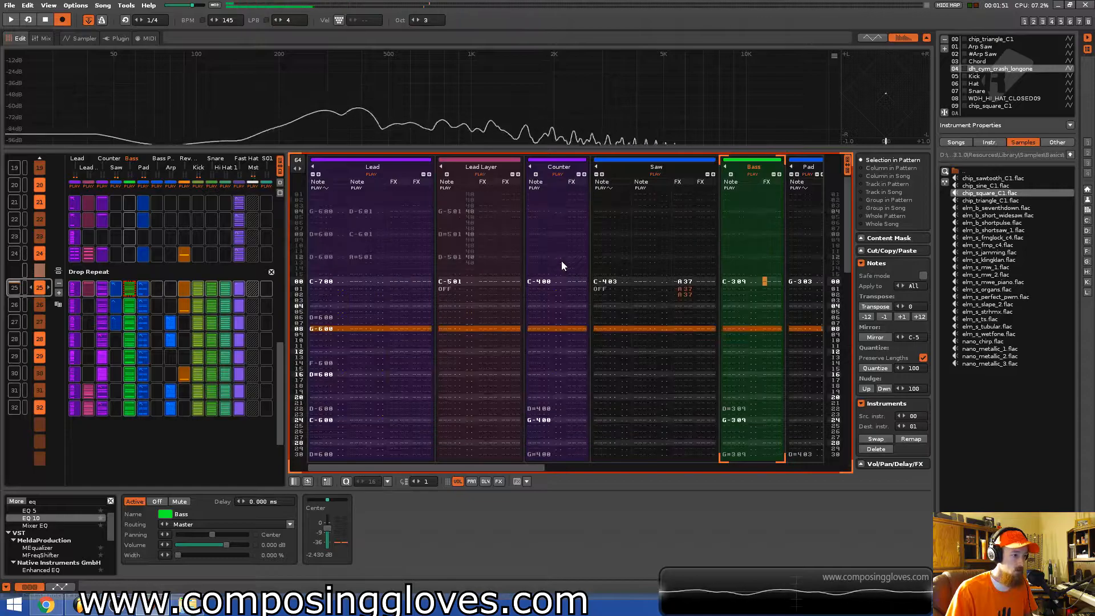
scroll(562, 266, "up", 1)
scroll(145, 313, "up", 1)
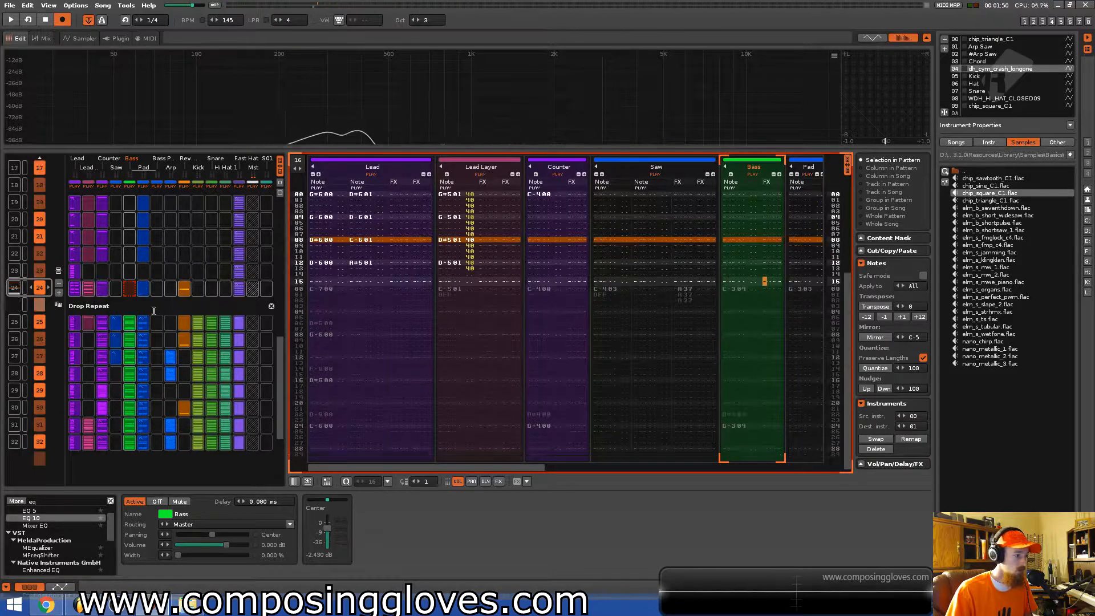
mouse_move(517, 467)
left_mouse_down()
mouse_move(758, 466)
mouse_move(516, 449)
left_mouse_up()
key("space")
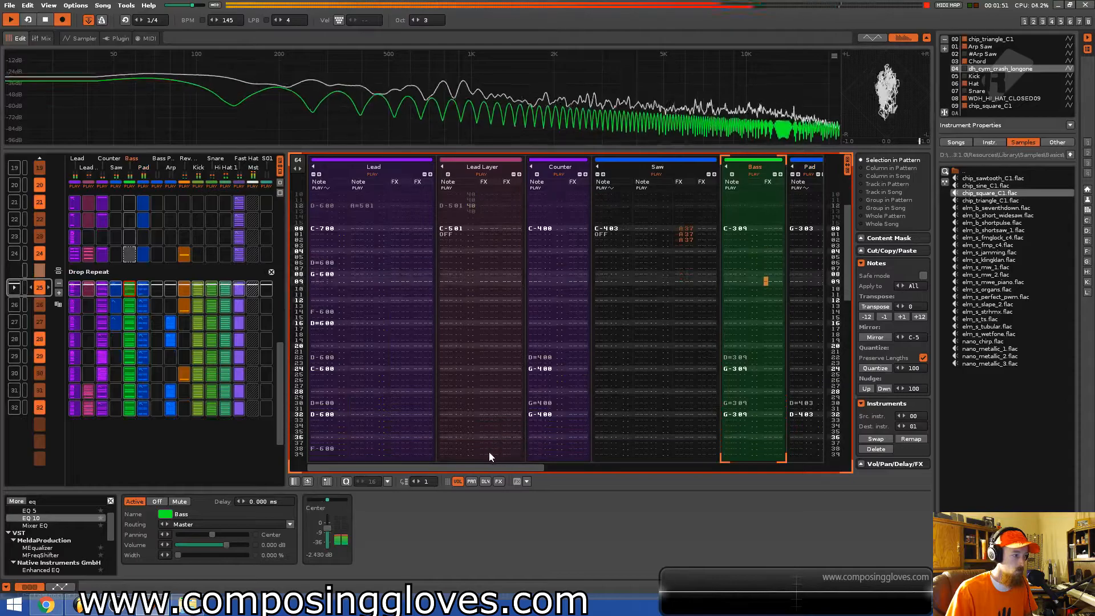
key("space")
left_click_drag(515, 470, 632, 467)
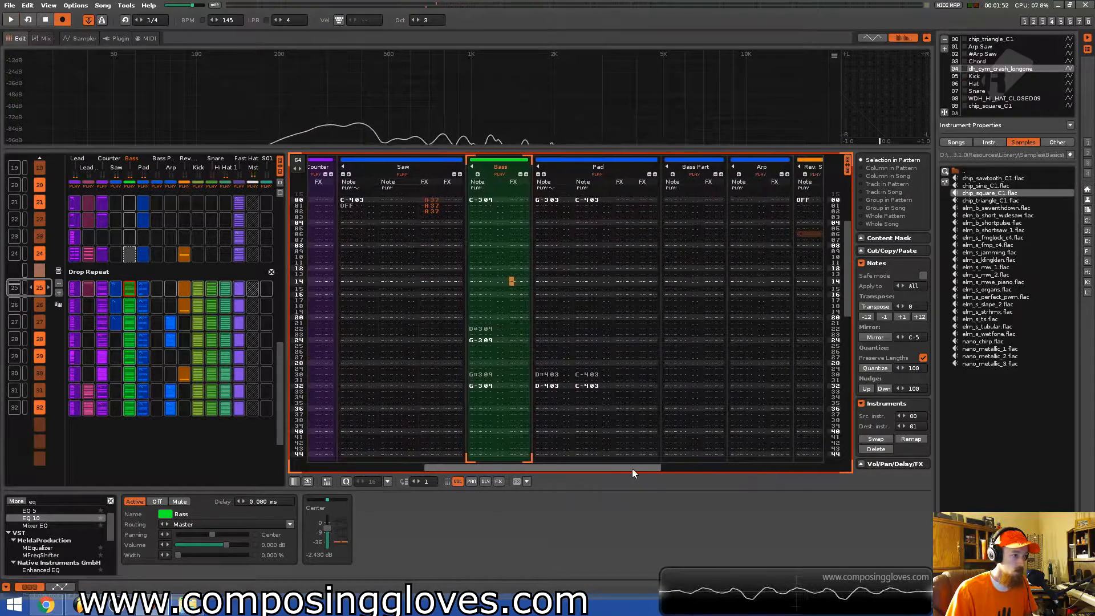
key("space")
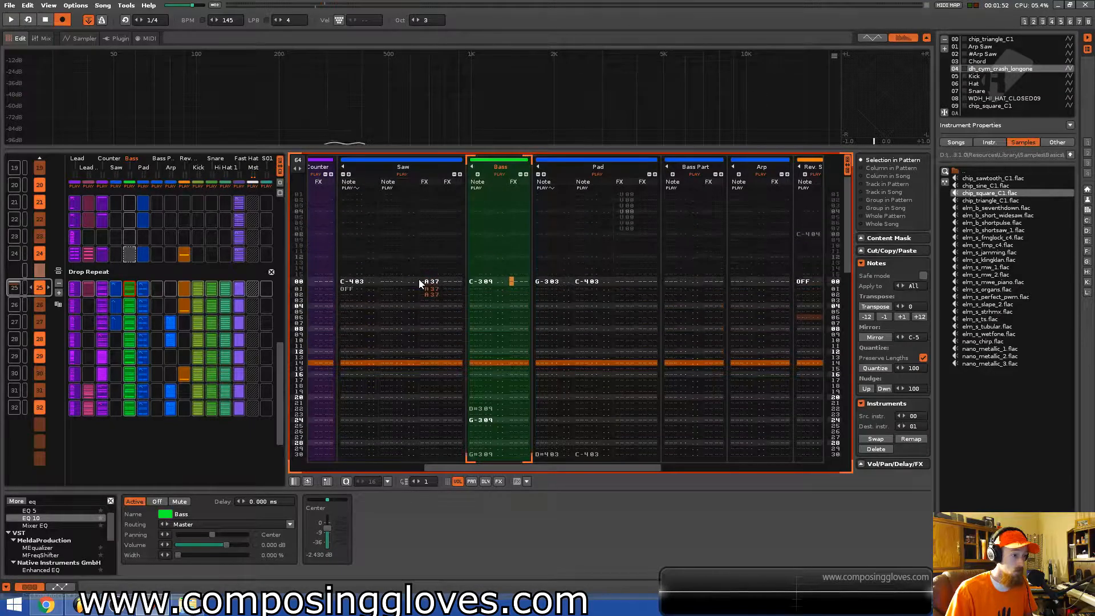
left_click_drag(593, 467, 729, 465)
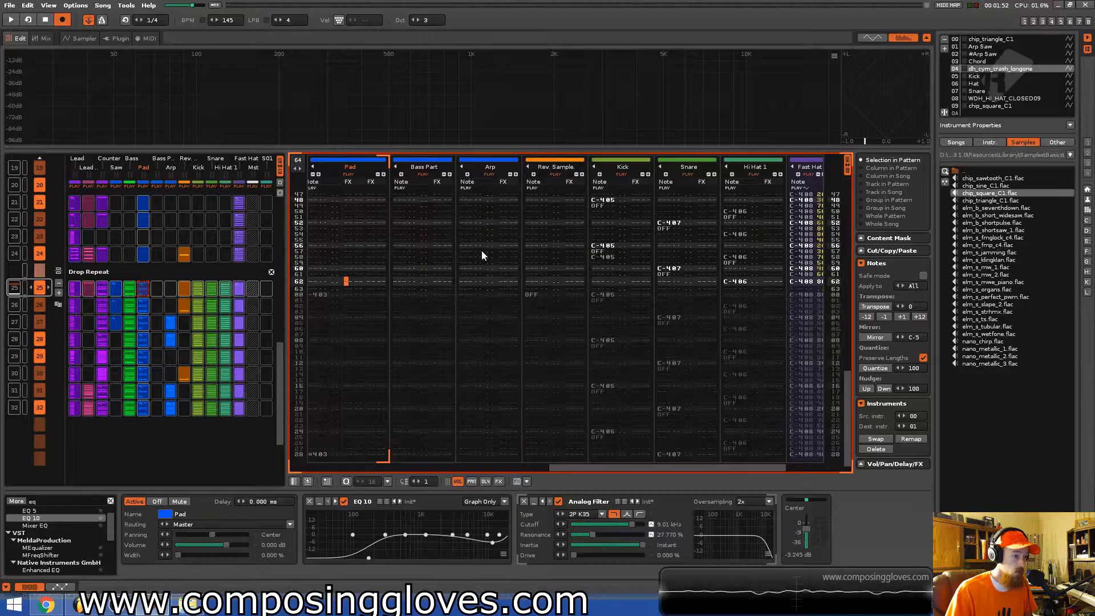
scroll(164, 275, "up", 2)
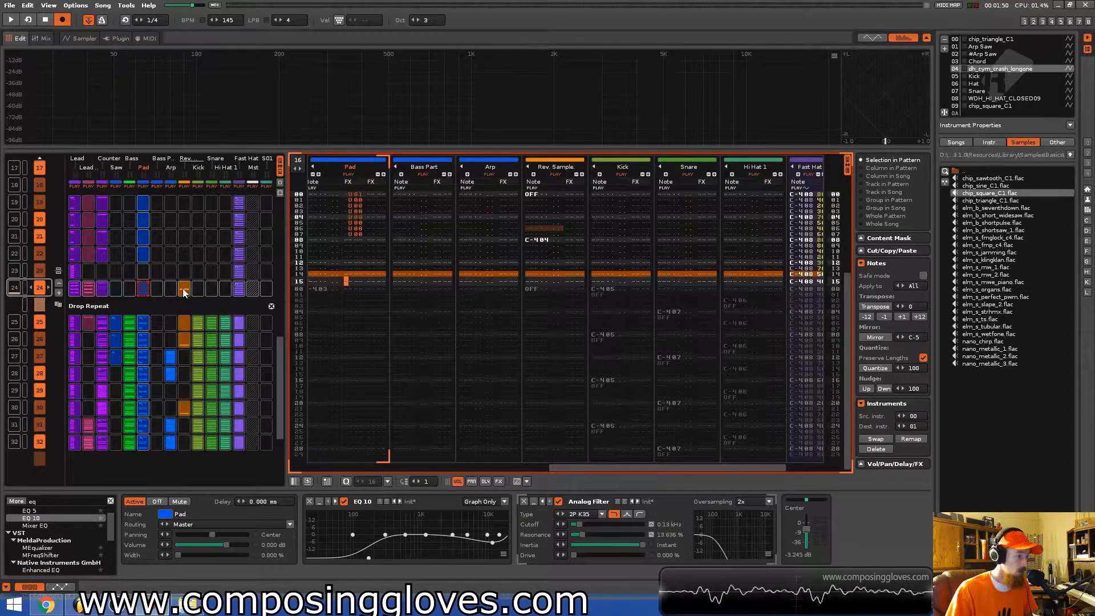
Switch the upper panel to the track scopes view and play back the last Riser pattern's reverse crash.
left_click(183, 289)
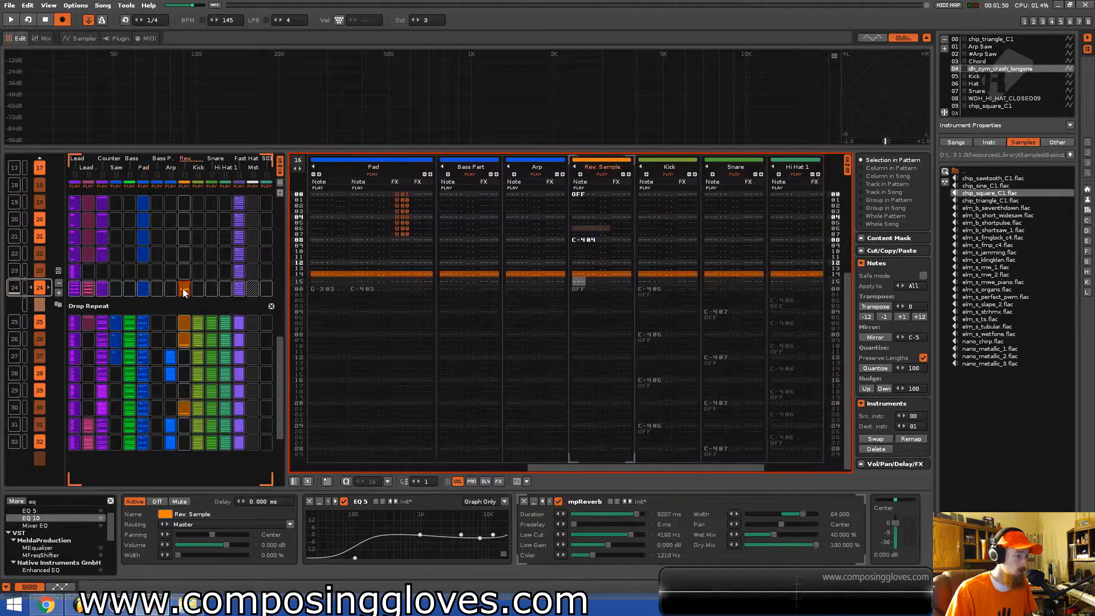
left_click(584, 242)
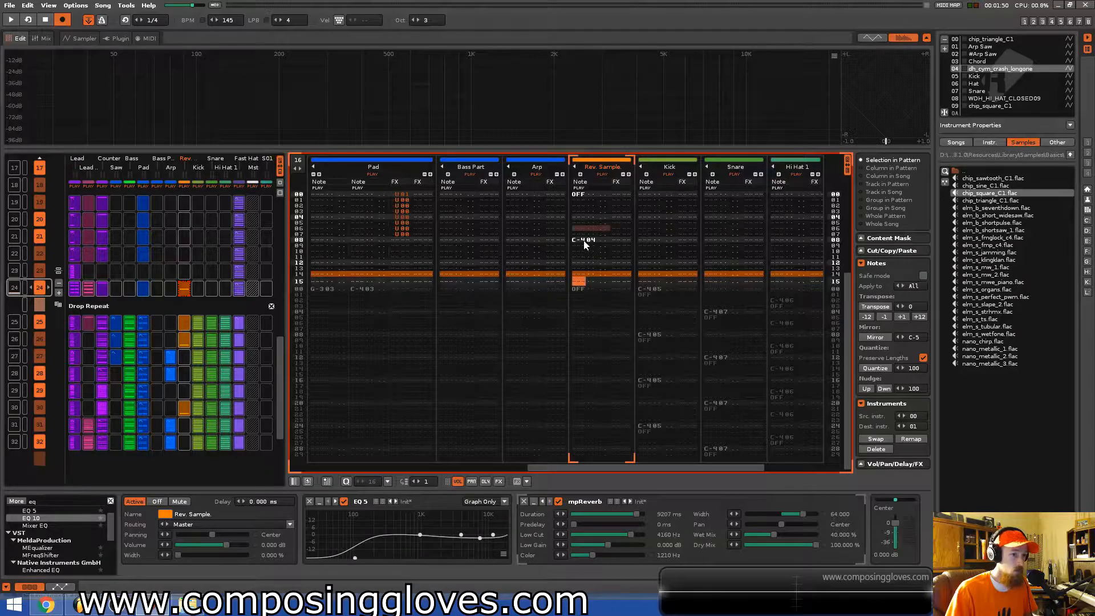
left_click(879, 40)
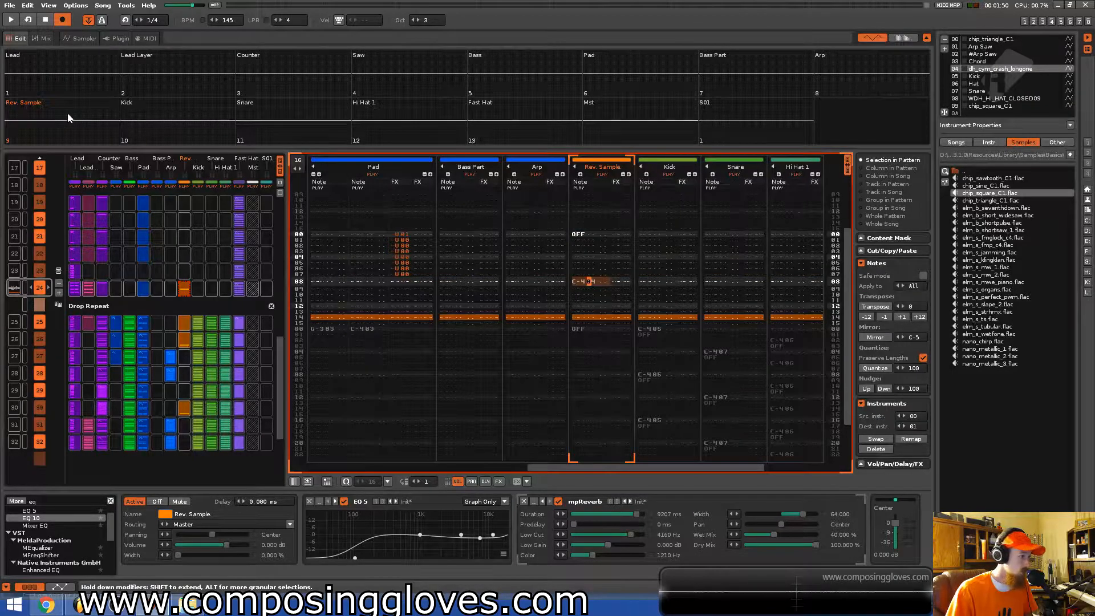
key("space")
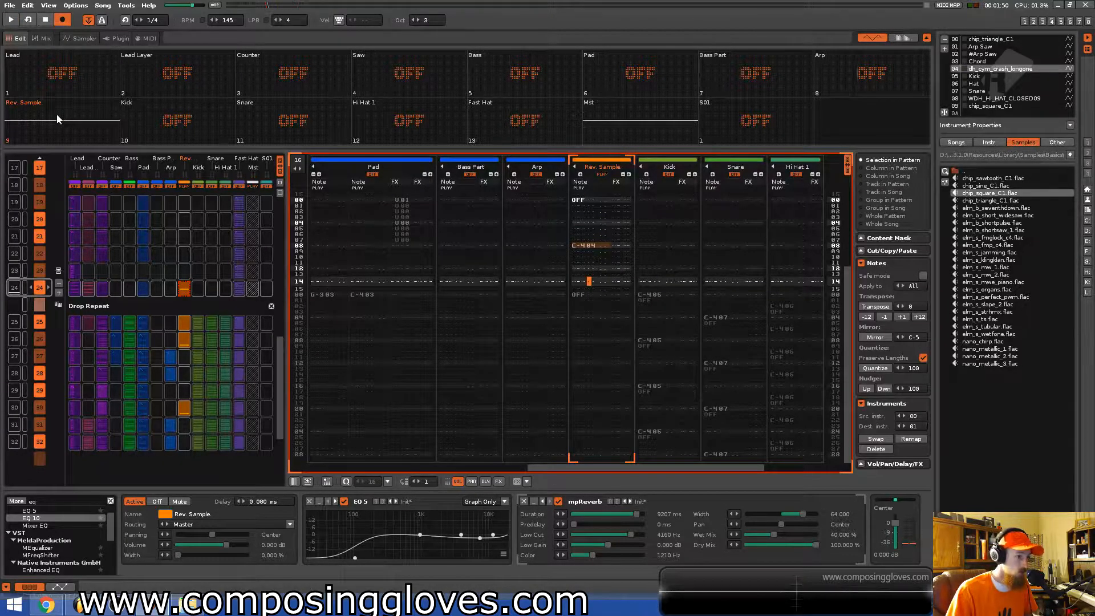
key("space")
key("space")
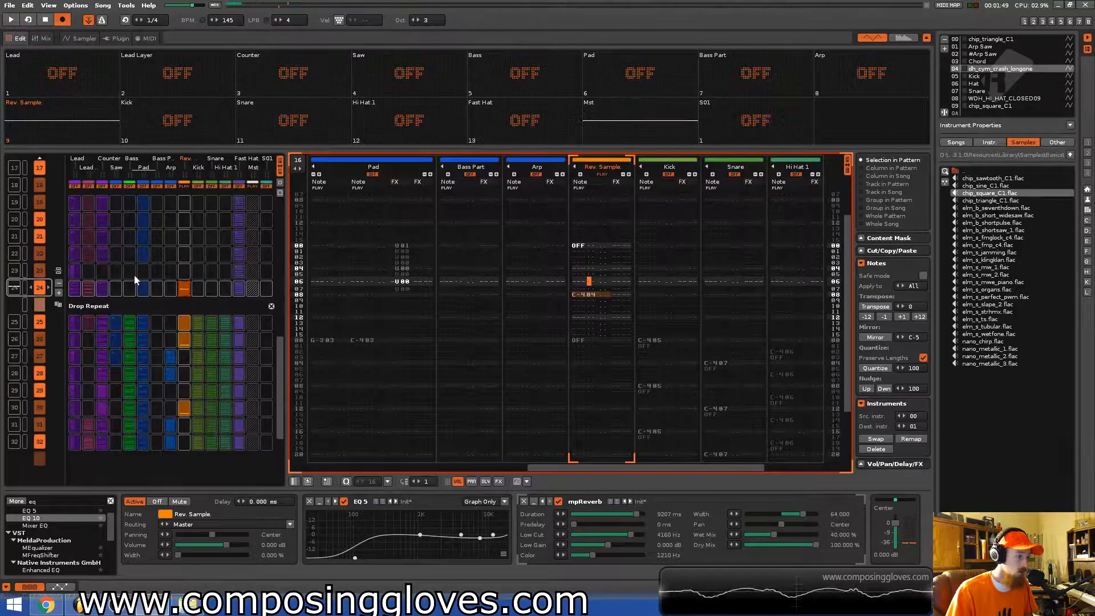
Examine the Lead Layer track in the first Drop Repeat pattern while playing it back.
left_click(89, 323)
key("space")
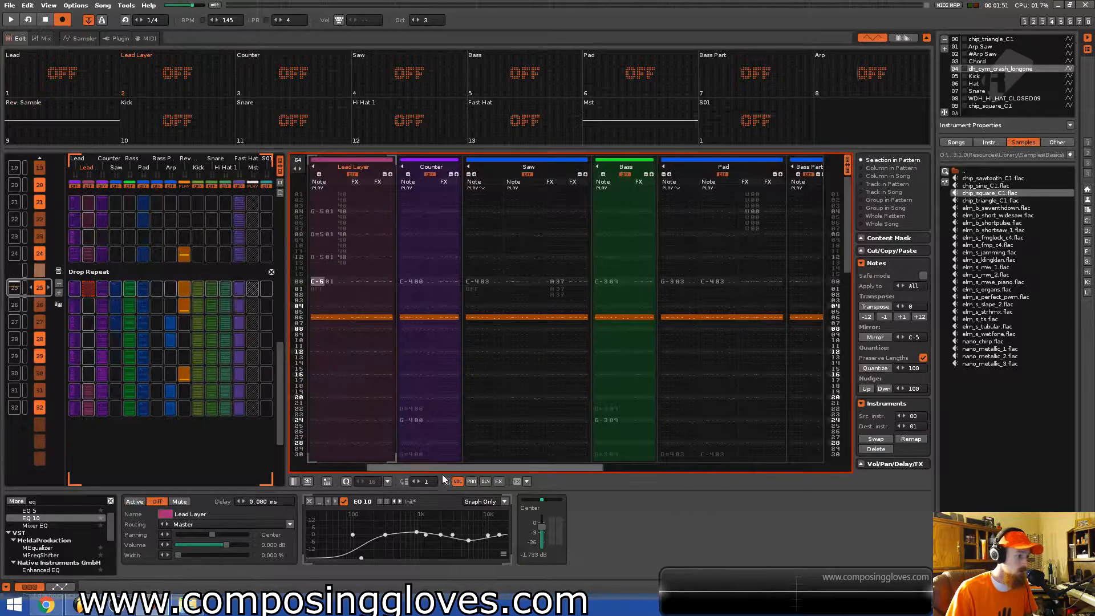
left_click_drag(529, 469, 429, 469)
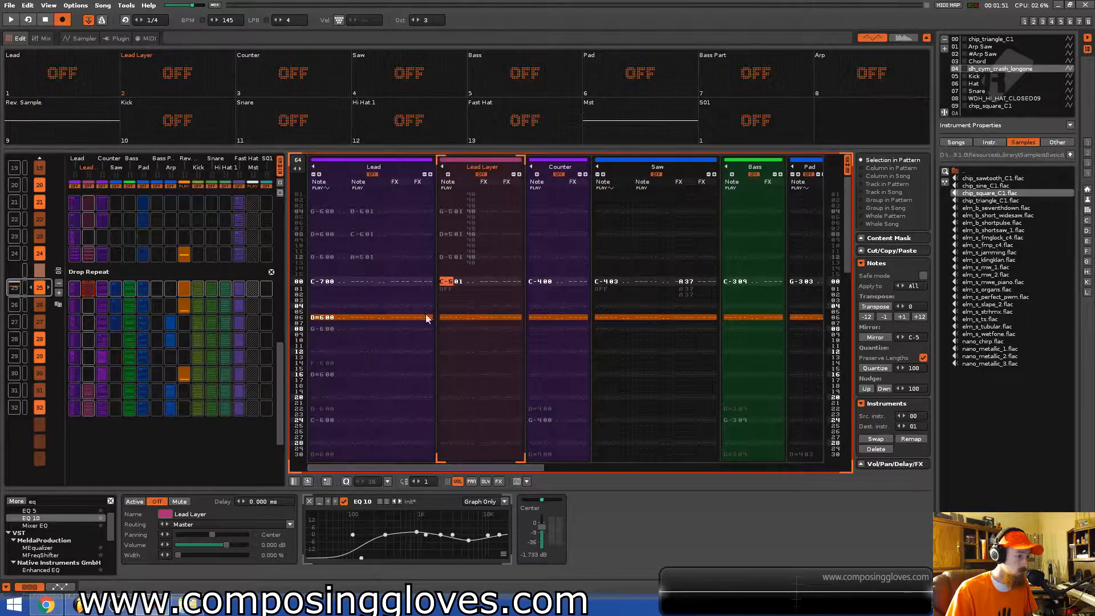
scroll(366, 283, "down", 5)
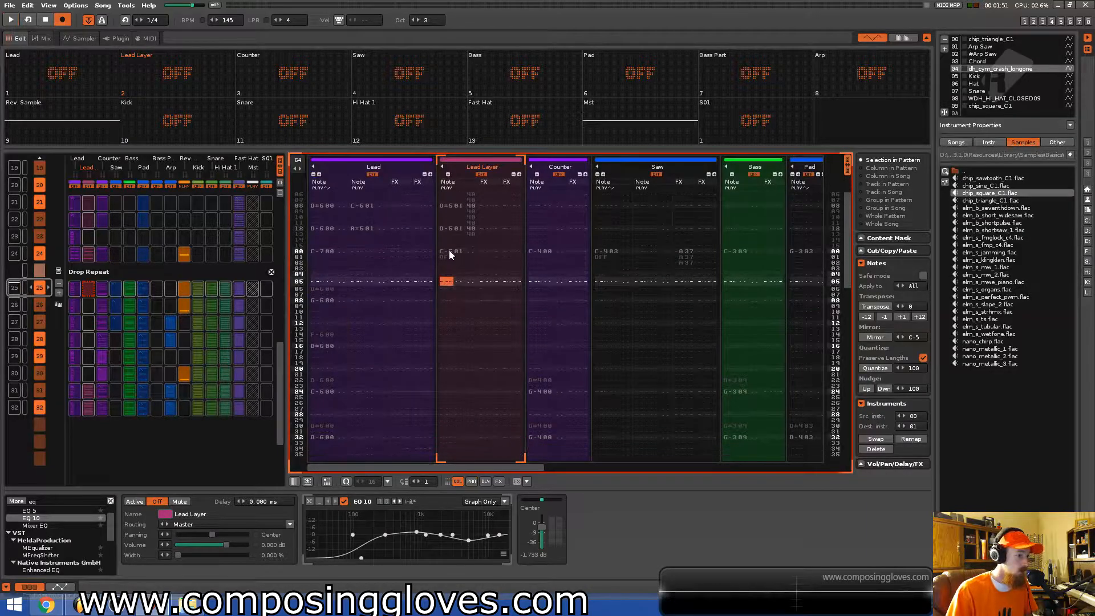
left_click_drag(450, 250, 488, 291)
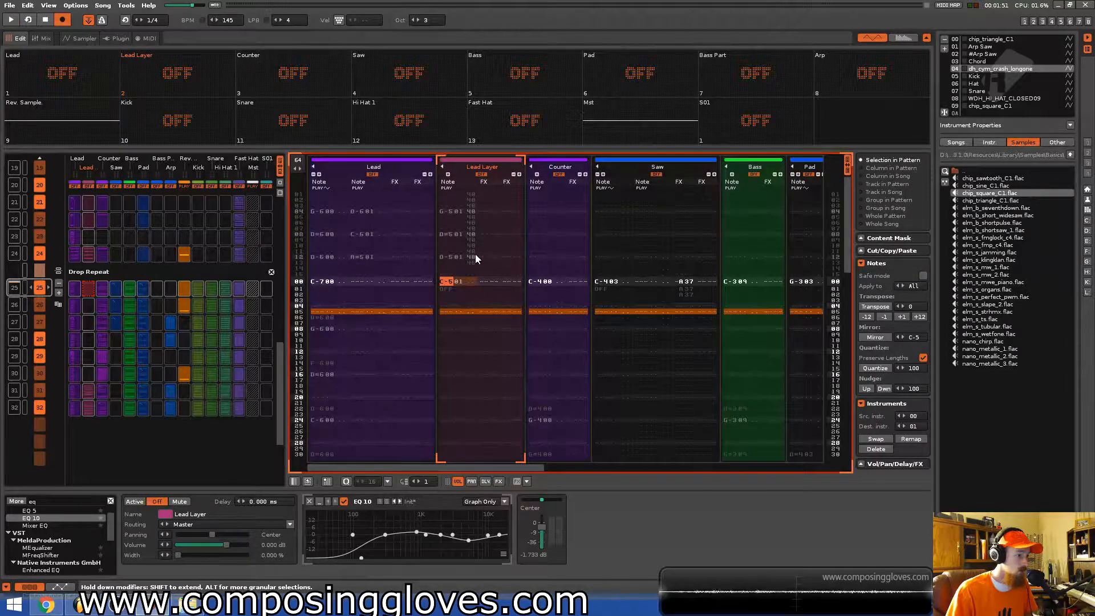
scroll(138, 269, "up", 3)
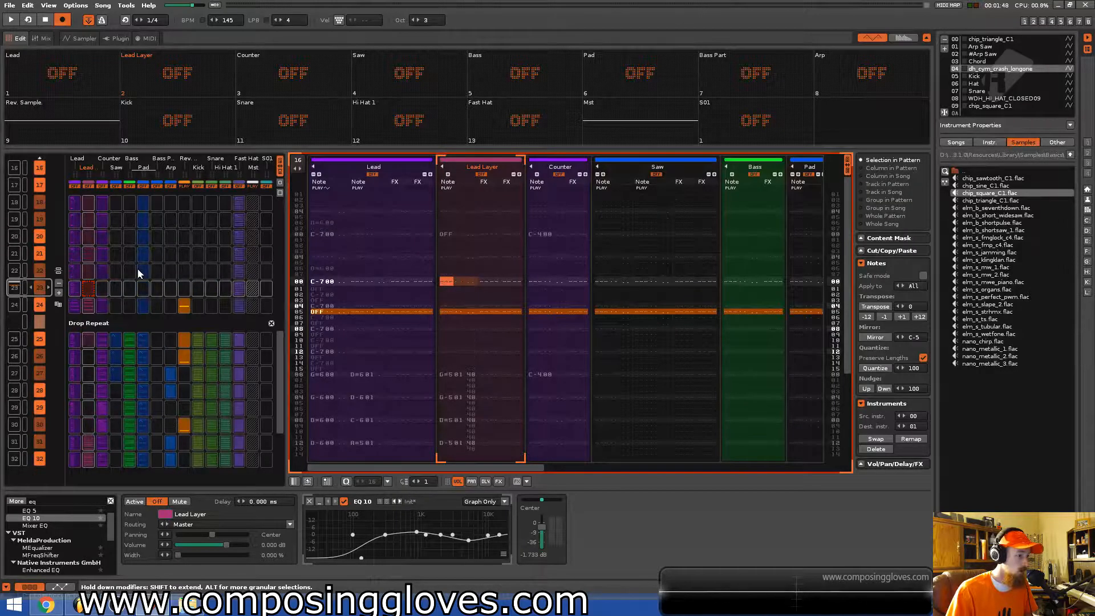
scroll(138, 269, "down", 3)
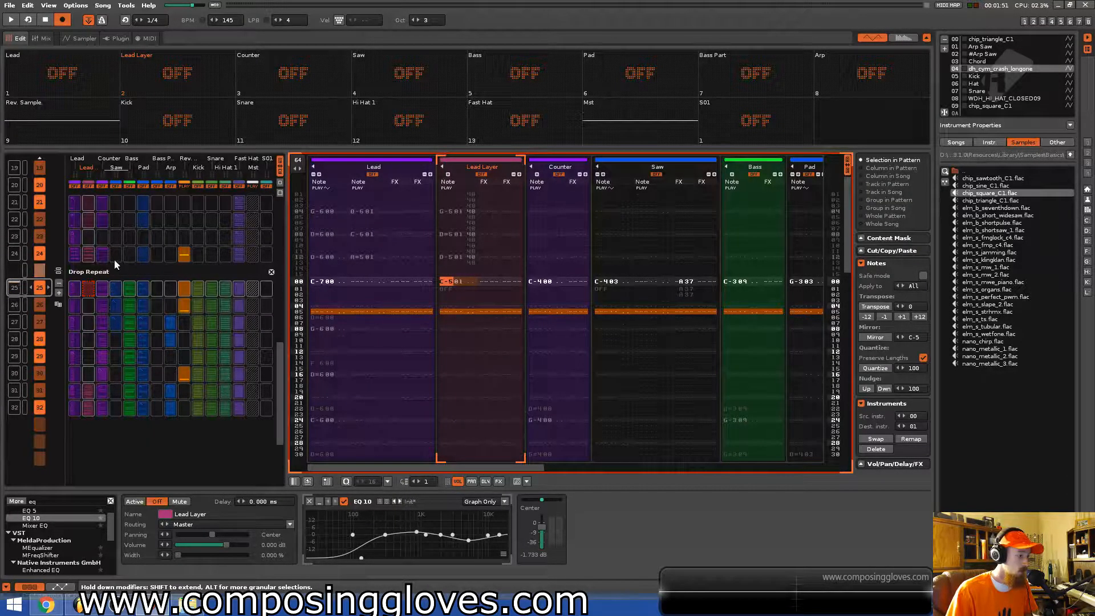
Examine the Saw and Pad tracks of the Drop Repeat patterns through the pattern matrix.
left_click(115, 259)
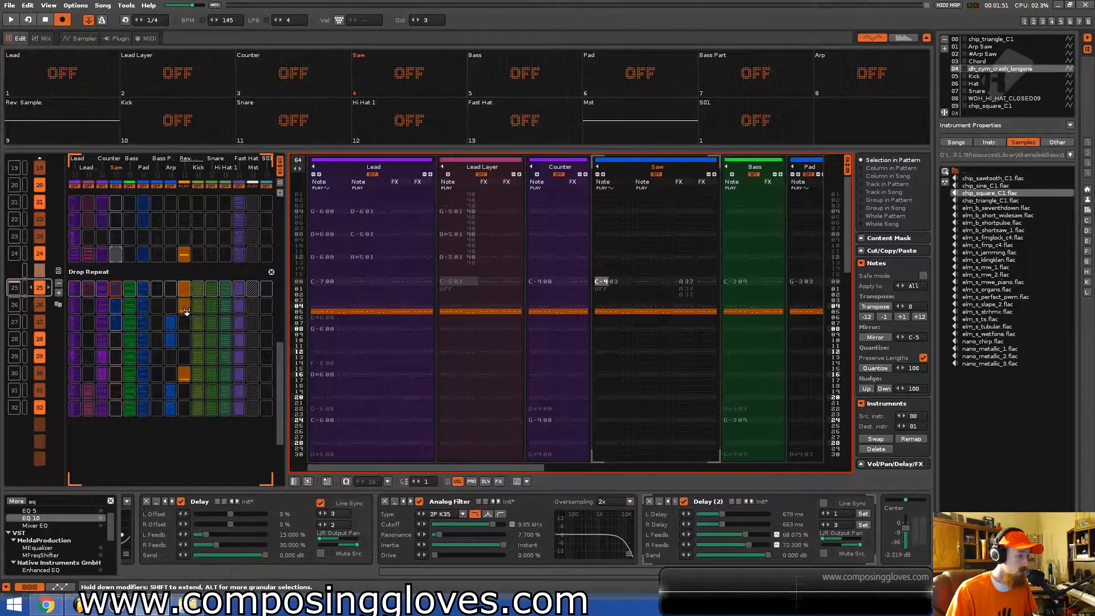
scroll(187, 311, "down", 1)
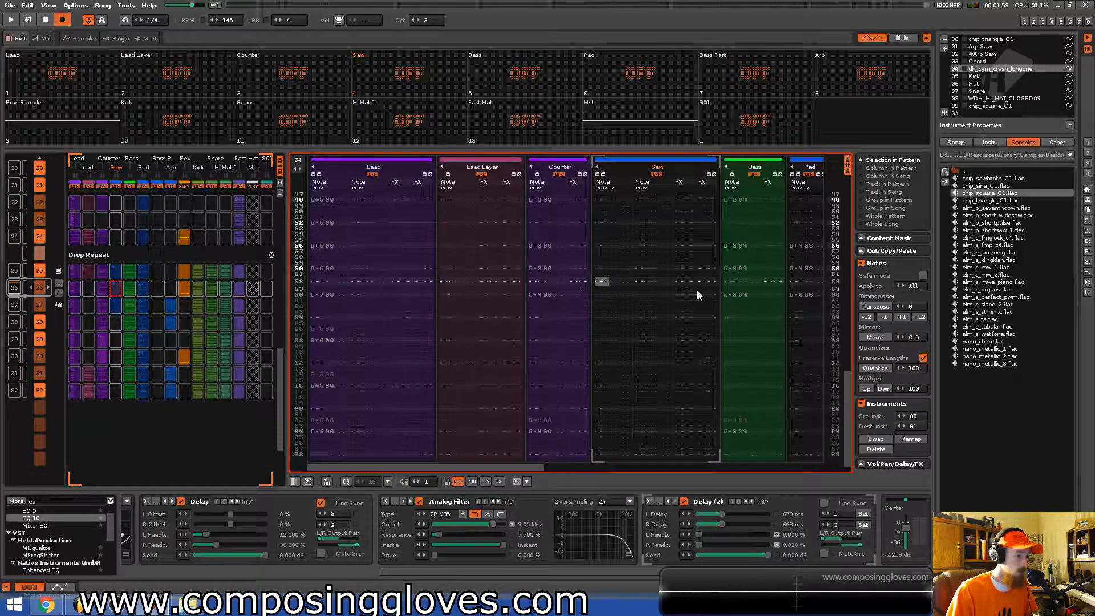
scroll(647, 365, "up", 8)
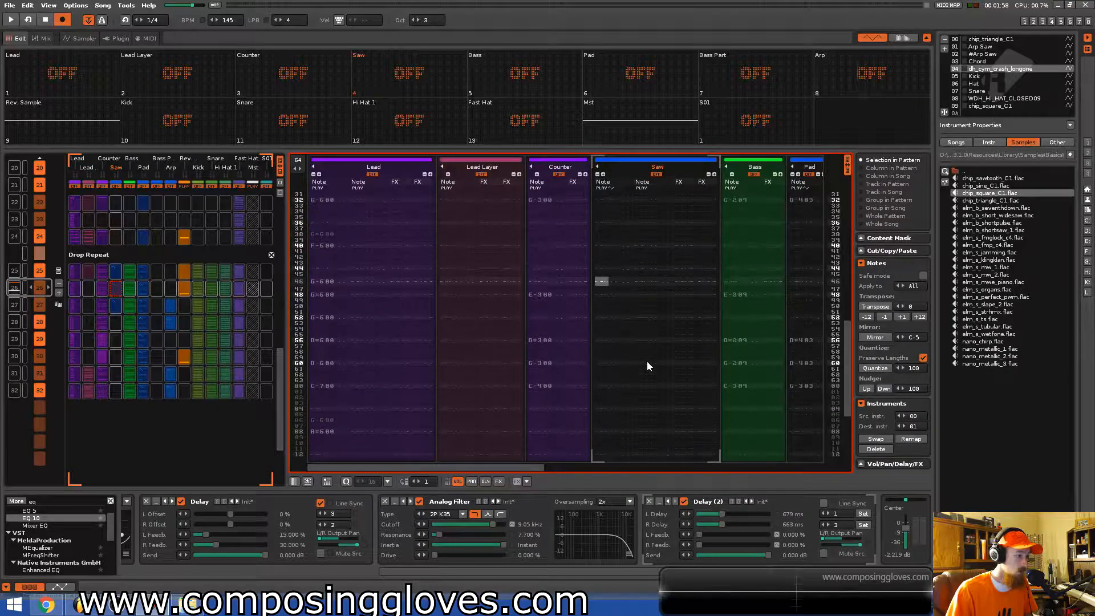
left_click(143, 274)
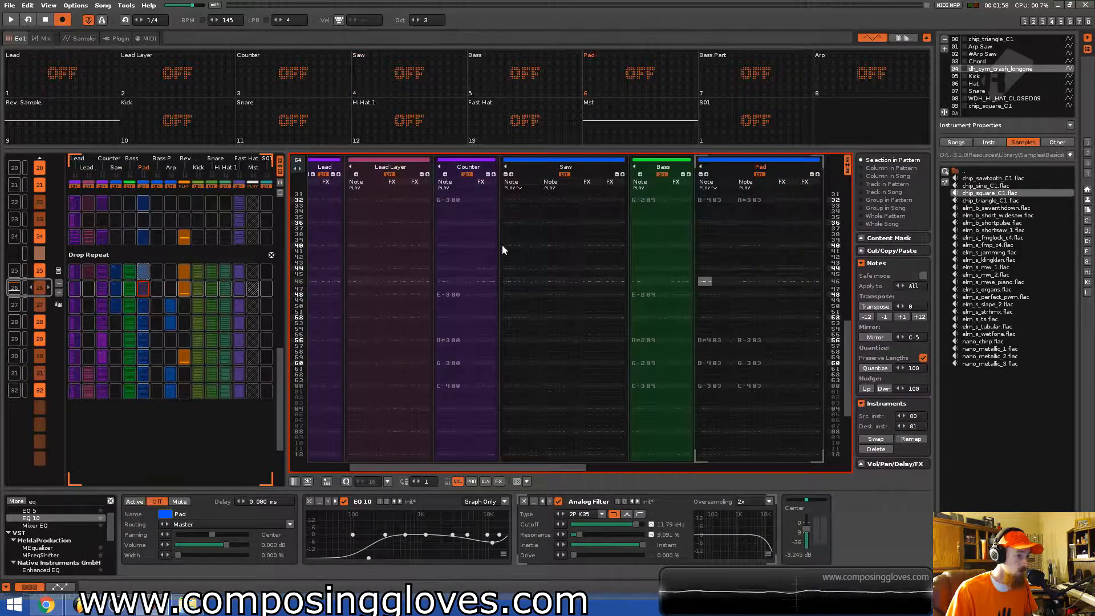
left_click(116, 278)
scroll(526, 273, "up", 5)
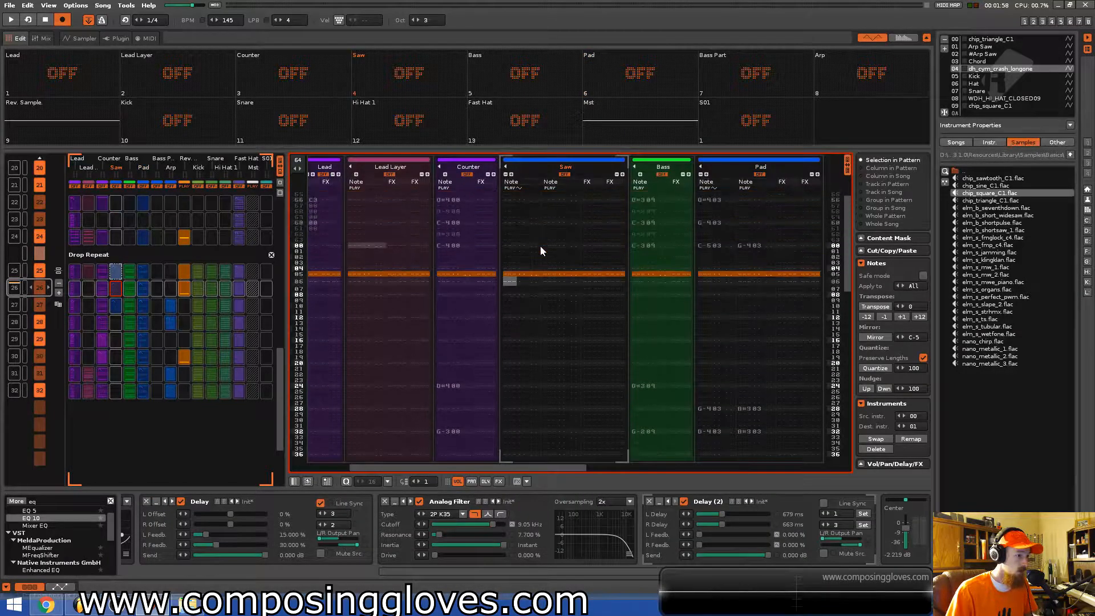
key("ctrl+Up")
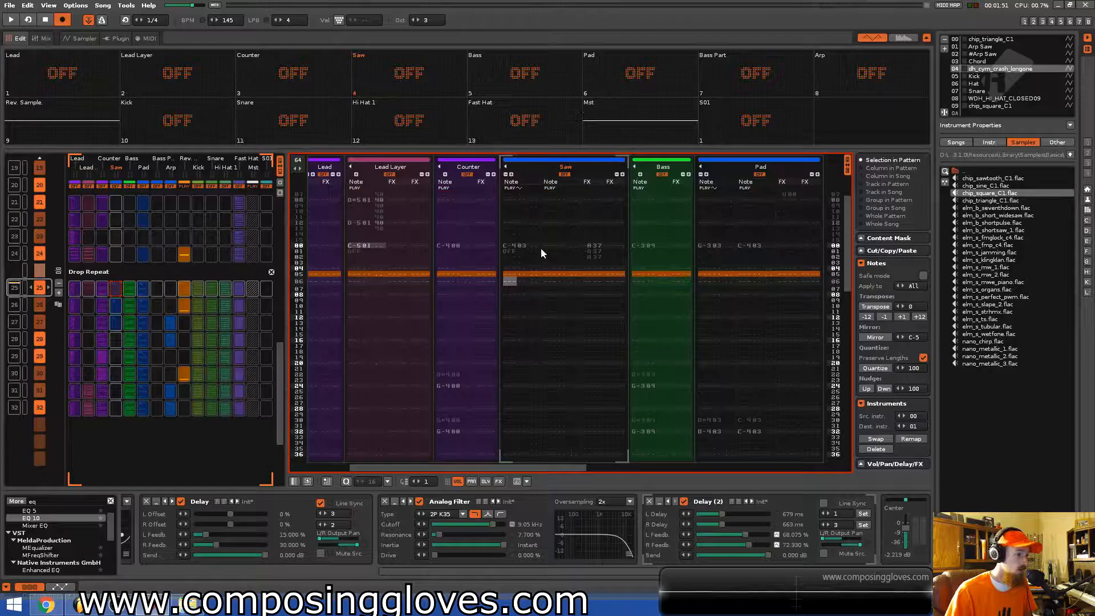
scroll(547, 313, "down", 10)
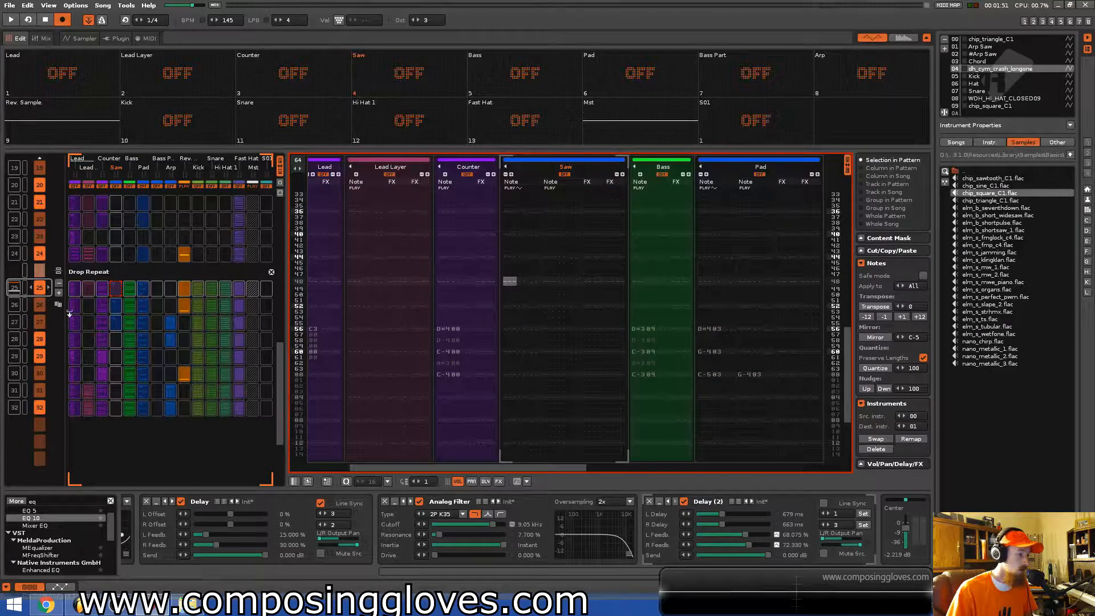
left_click(108, 313)
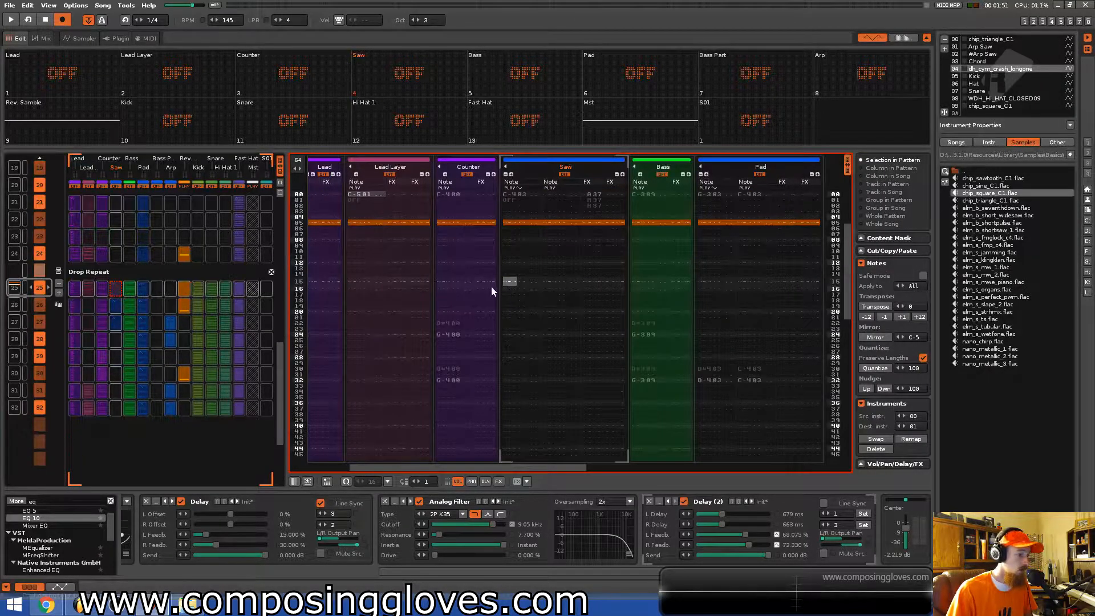
scroll(567, 296, "up", 4)
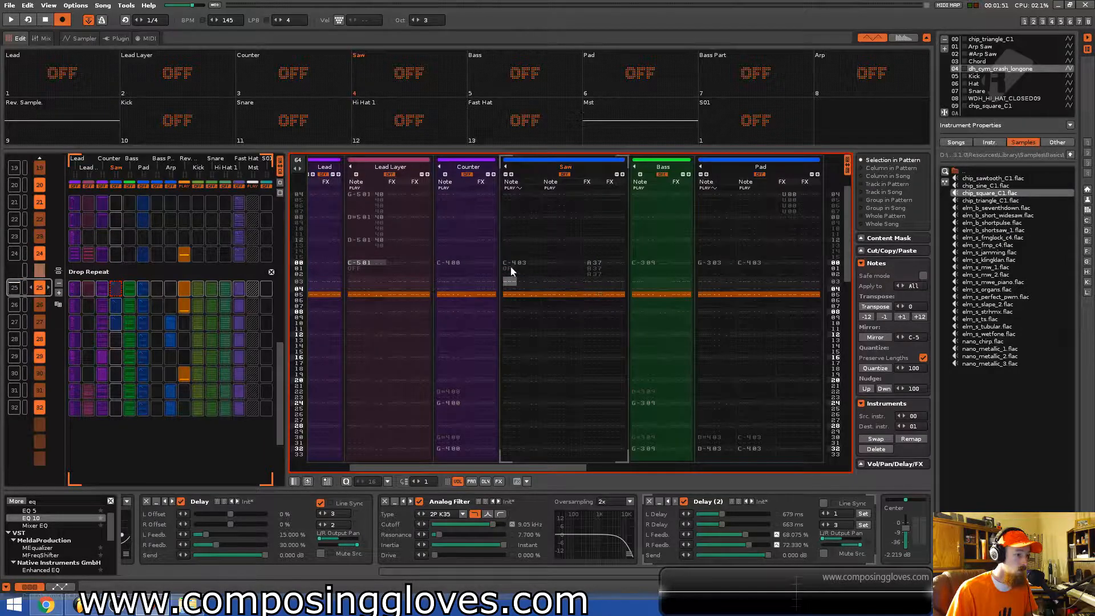
Select the last Riser pattern in the pattern matrix and play it back.
scroll(511, 266, "down", 2)
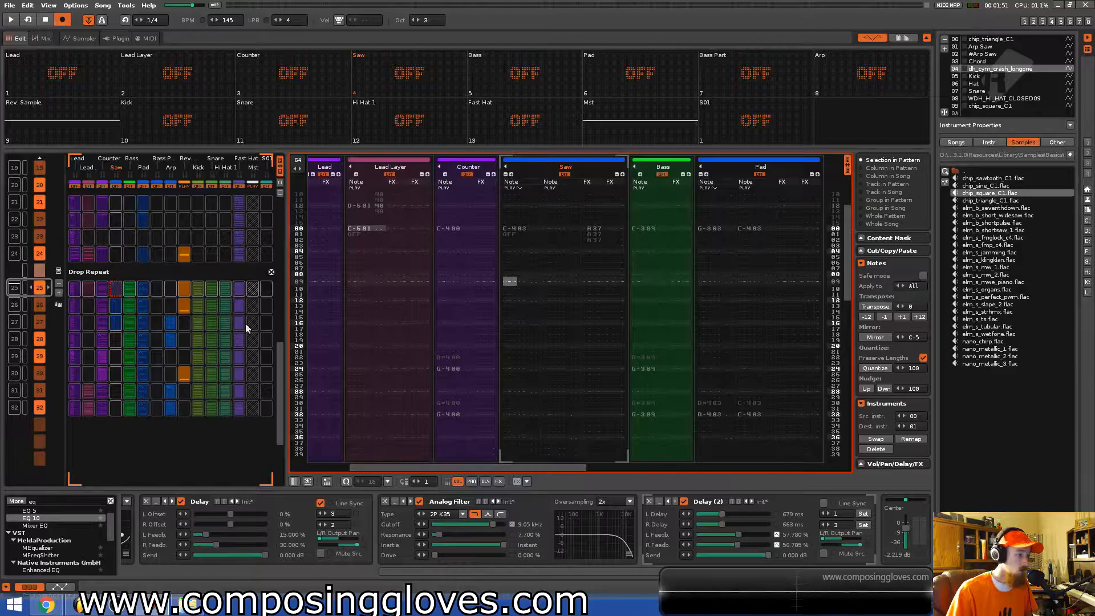
left_click(194, 291)
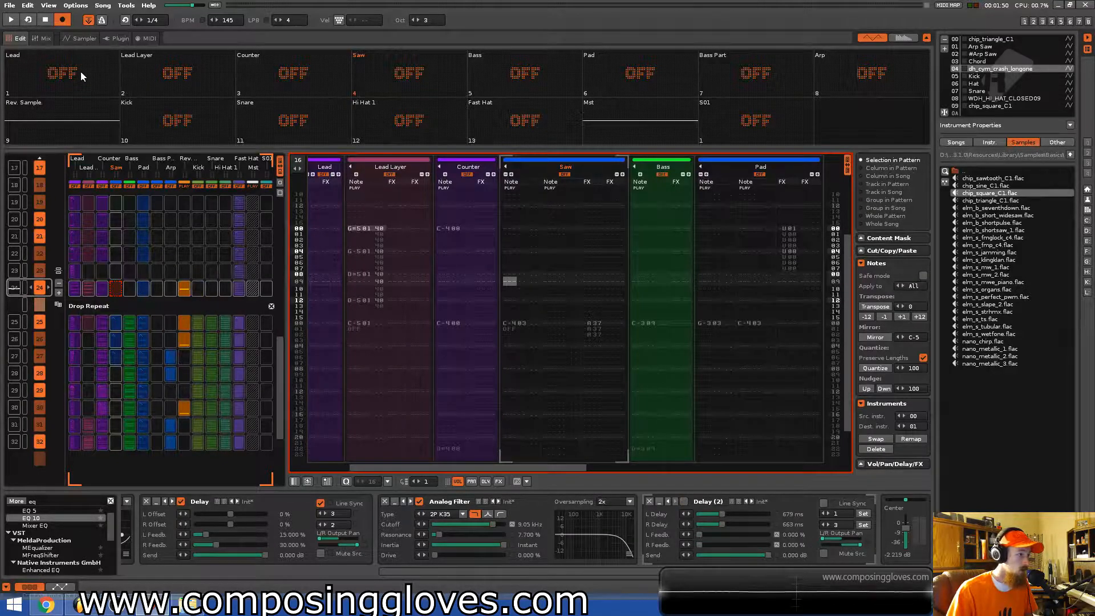
key("space")
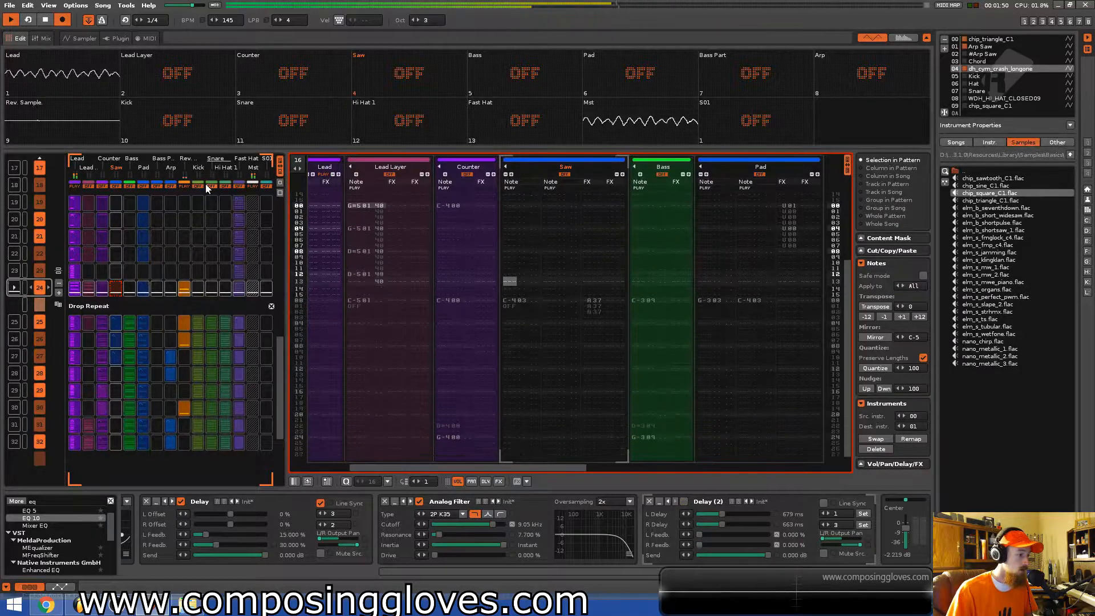
key("space")
Add a note-off in the Lead track's second note column at the start of the Drop Repeat pattern, audition the transition, and save the song.
left_click_drag(521, 469, 320, 447)
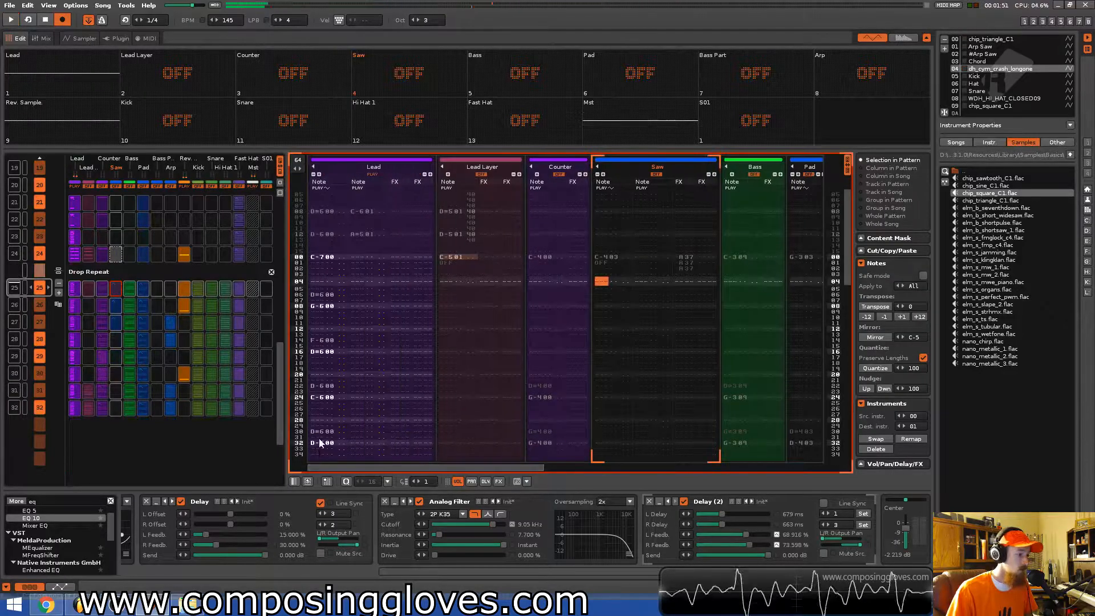
left_click(353, 262)
key("Up")
key("a")
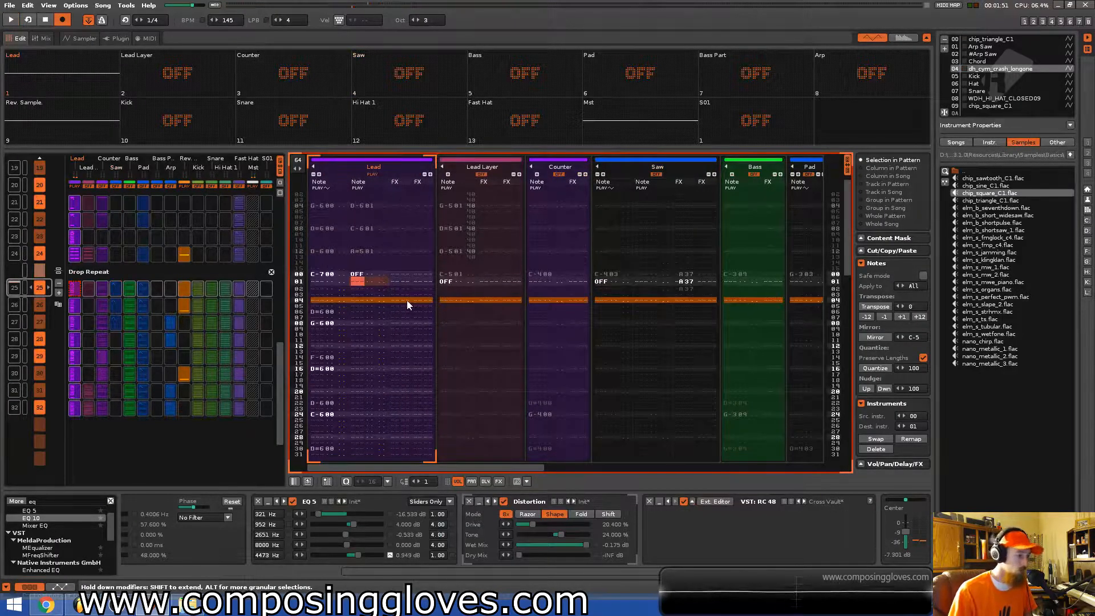
key("Up")
key("ctrl+Up")
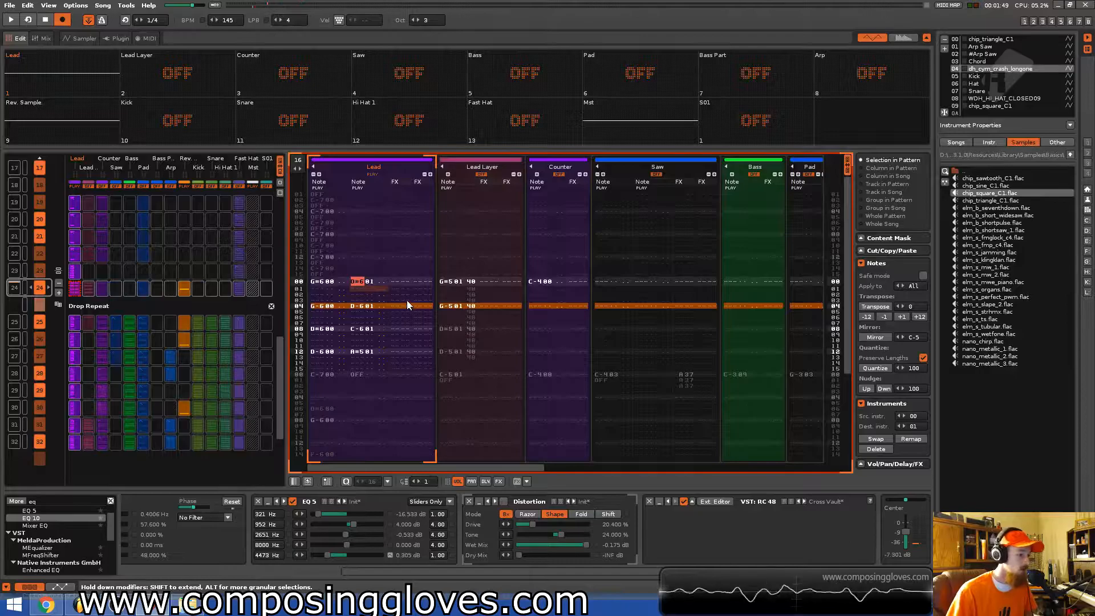
key("space")
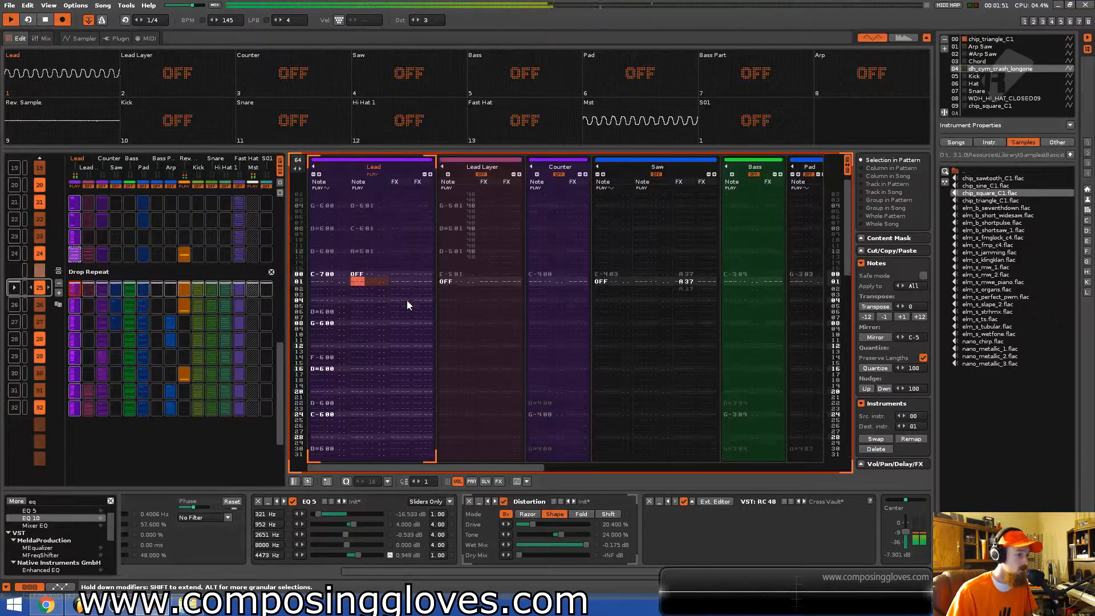
key("space")
key("ctrl+s")
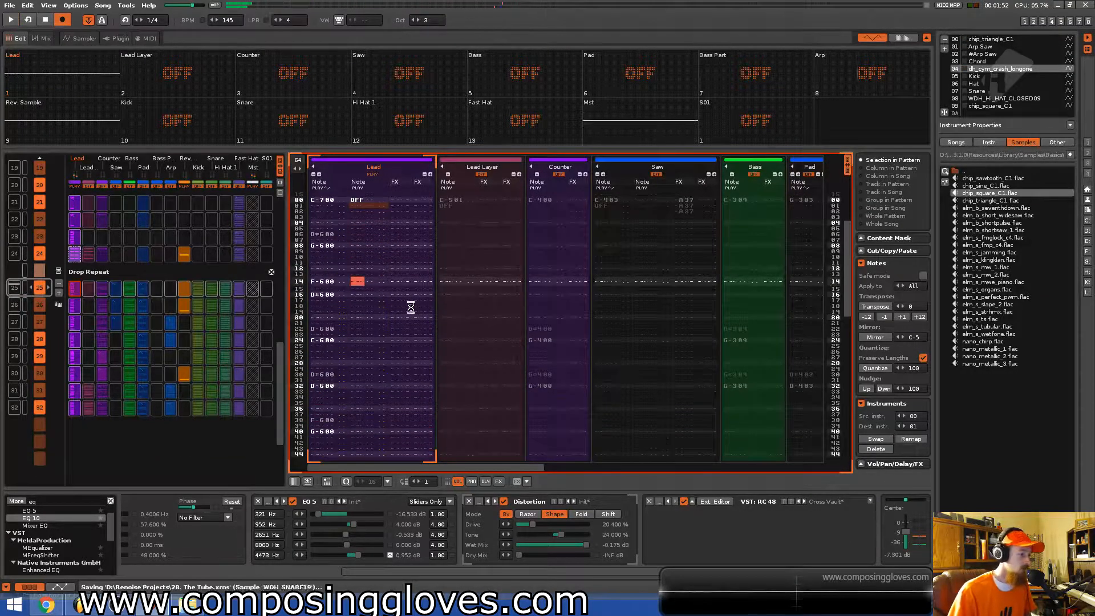
Scroll through the pattern matrix sections and device chain, then play back from the last Drums pattern.
right_click(57, 74)
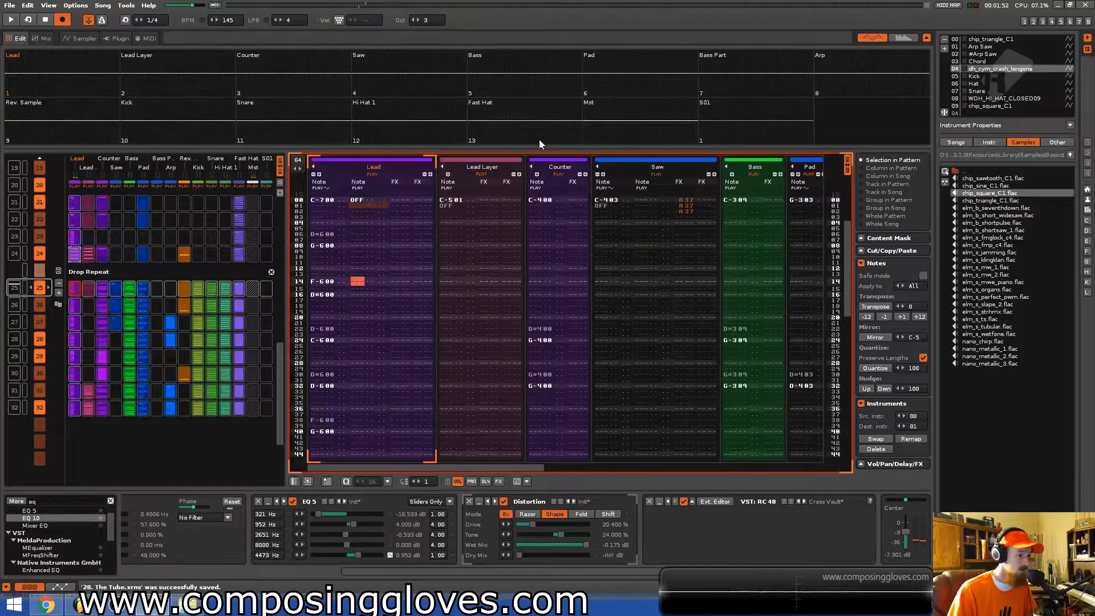
scroll(170, 386, "up", 1)
scroll(169, 381, "down", 8)
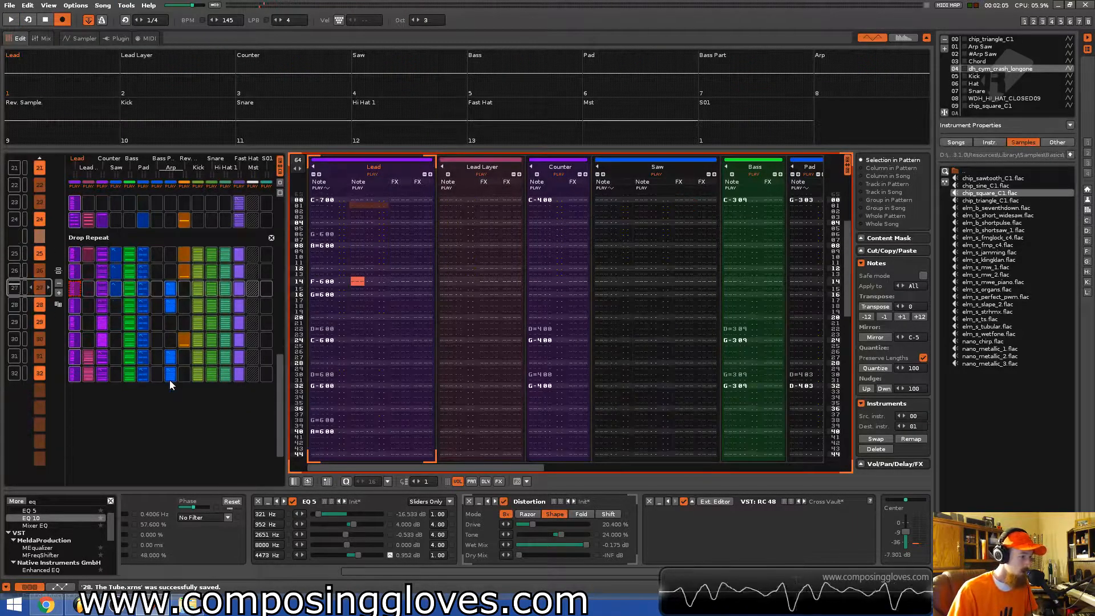
scroll(170, 380, "up", 6)
scroll(170, 379, "up", 3)
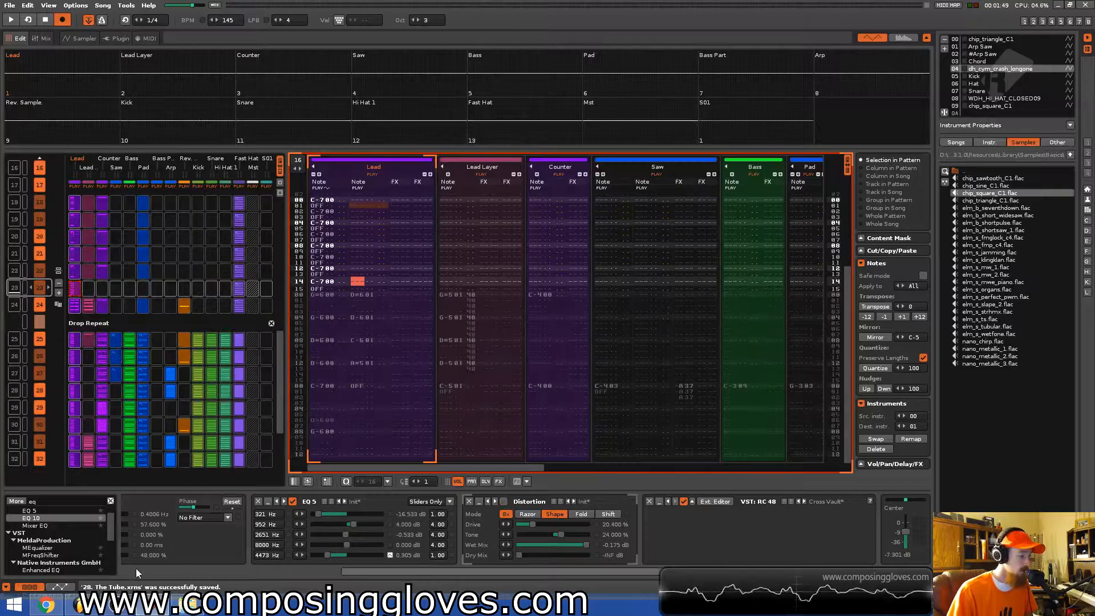
scroll(308, 566, "up", 2)
scroll(308, 566, "up", 2)
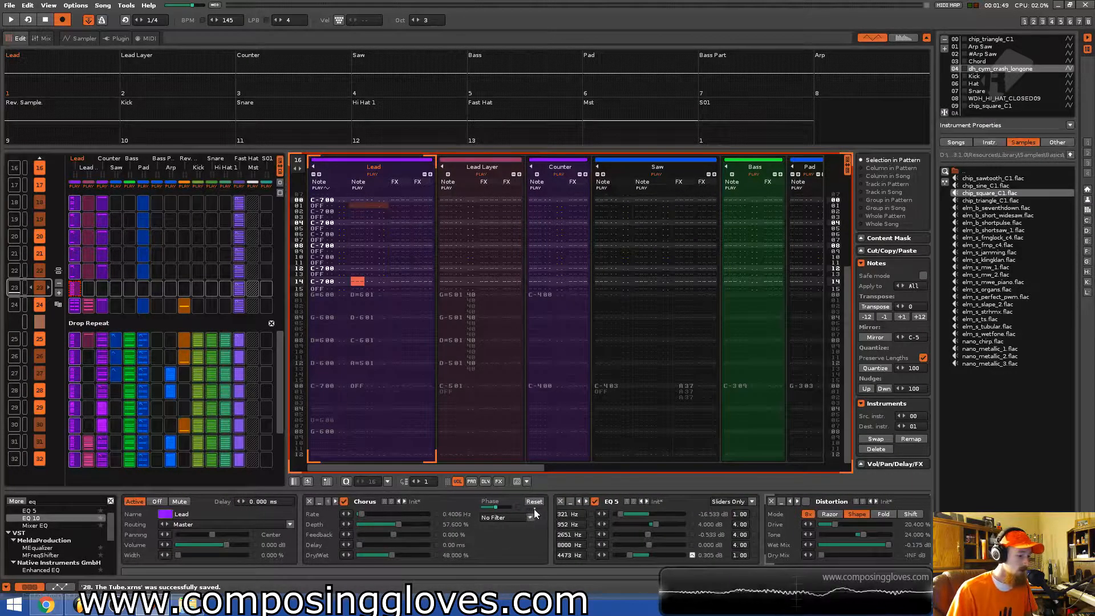
left_click_drag(556, 570, 638, 570)
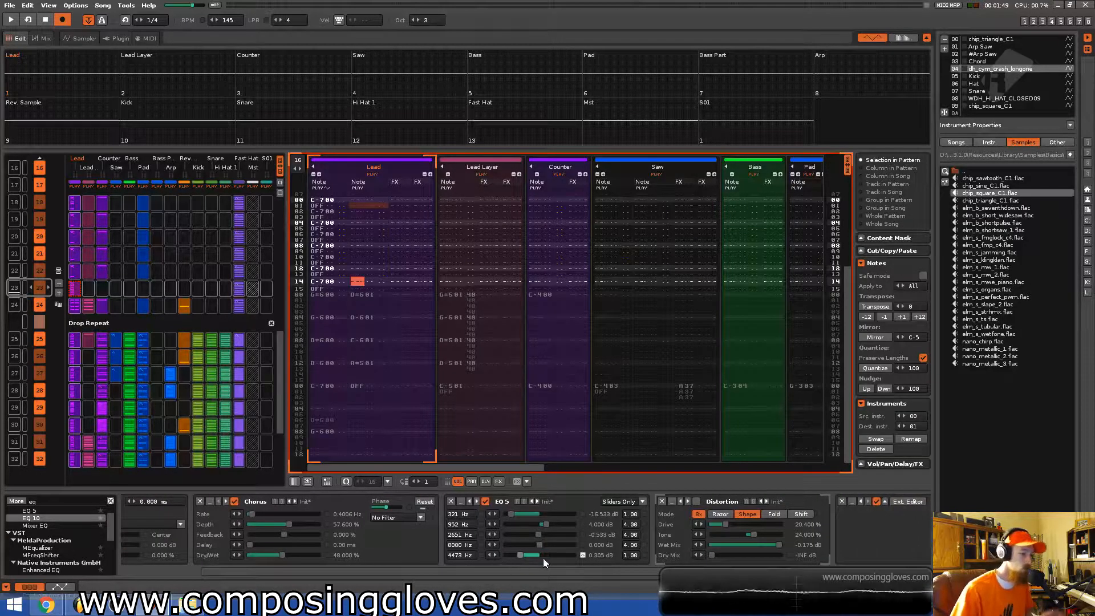
scroll(209, 299, "up", 8)
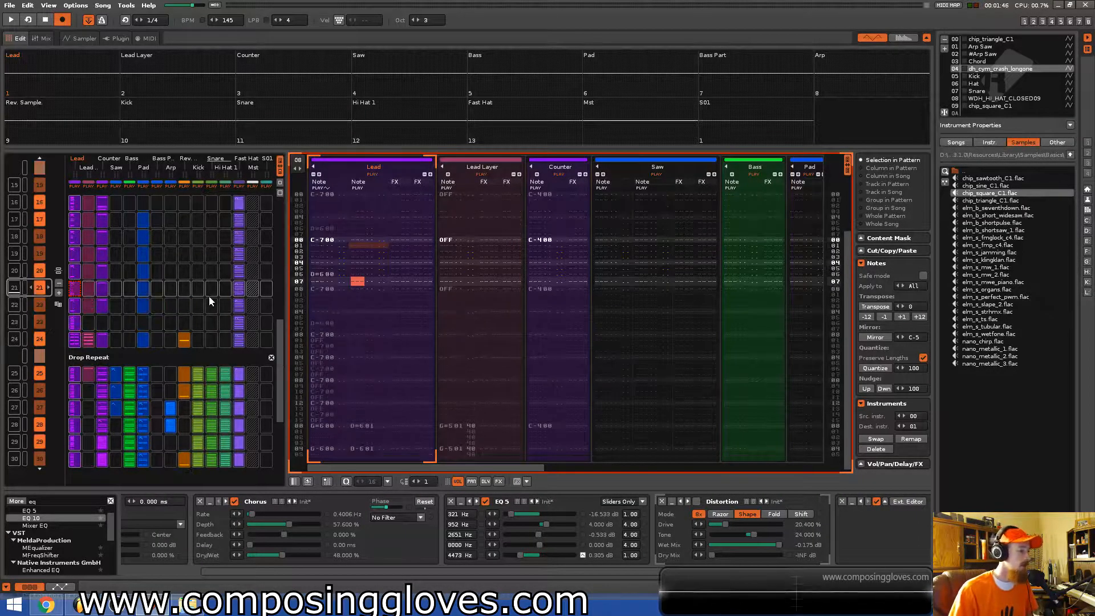
scroll(210, 299, "up", 2)
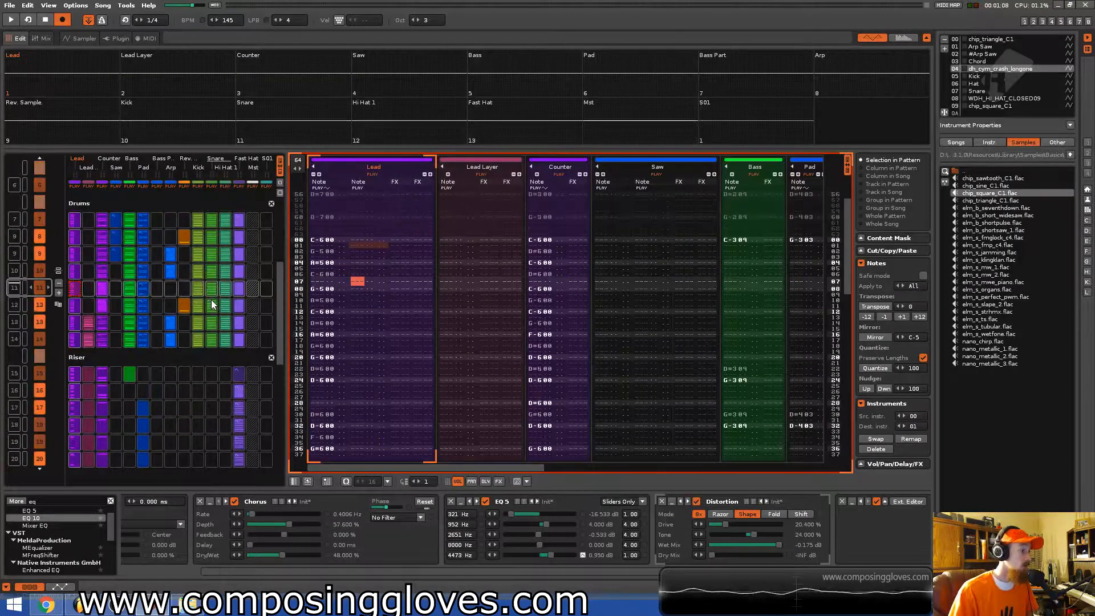
scroll(224, 300, "down", 6)
scroll(223, 300, "up", 5)
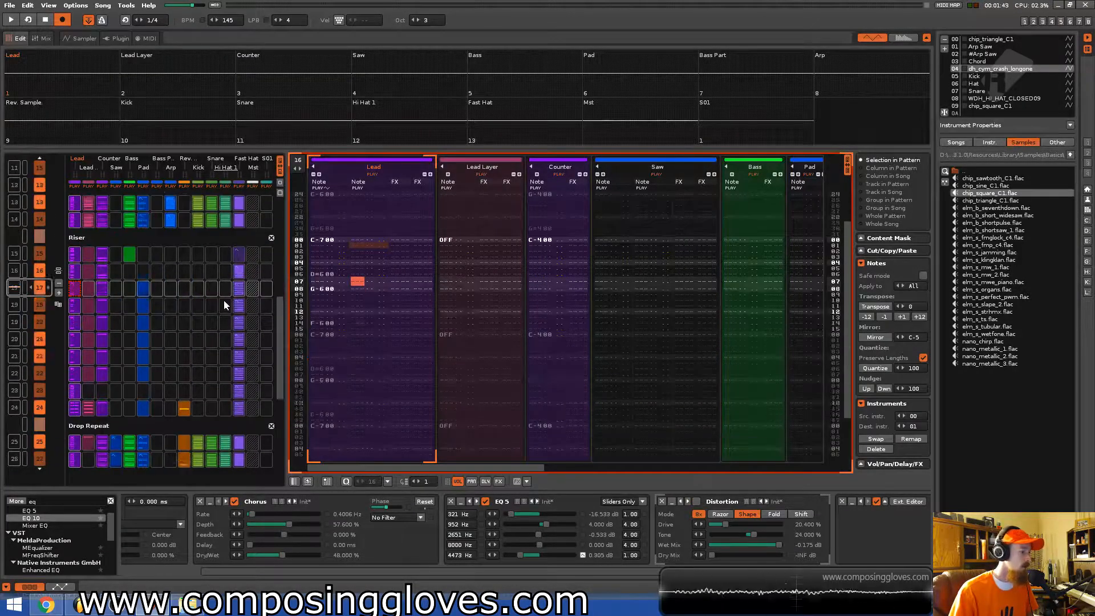
scroll(223, 303, "down", 1)
scroll(224, 303, "up", 1)
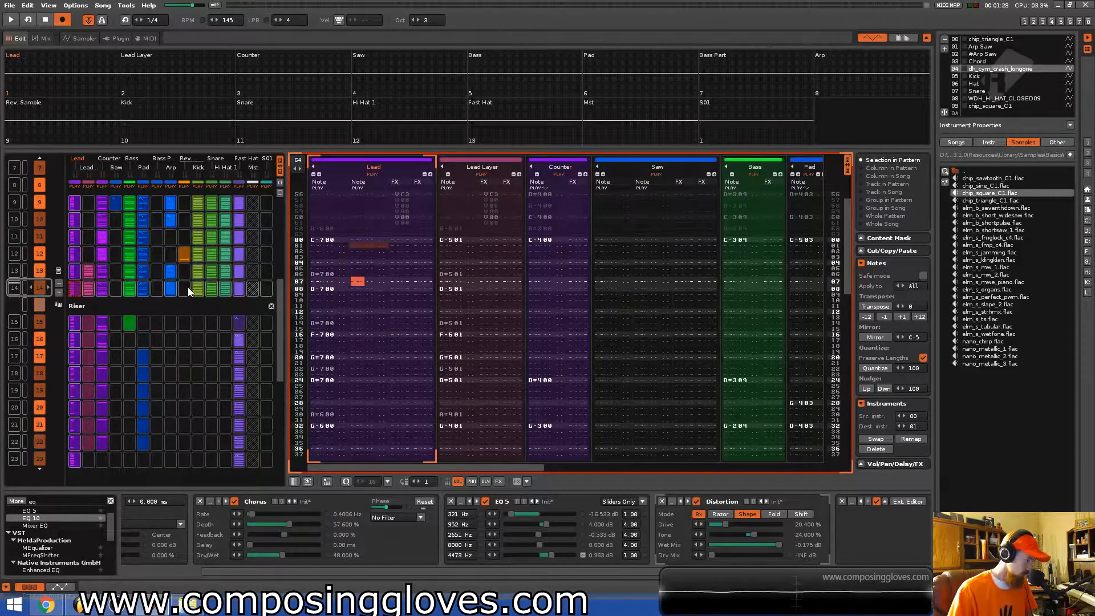
key("space")
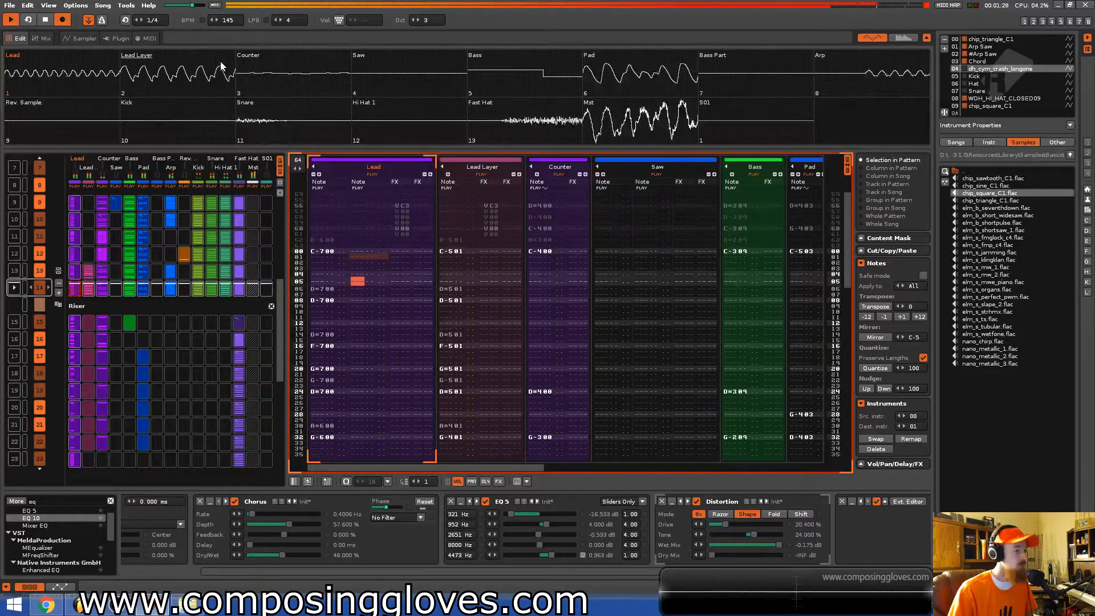
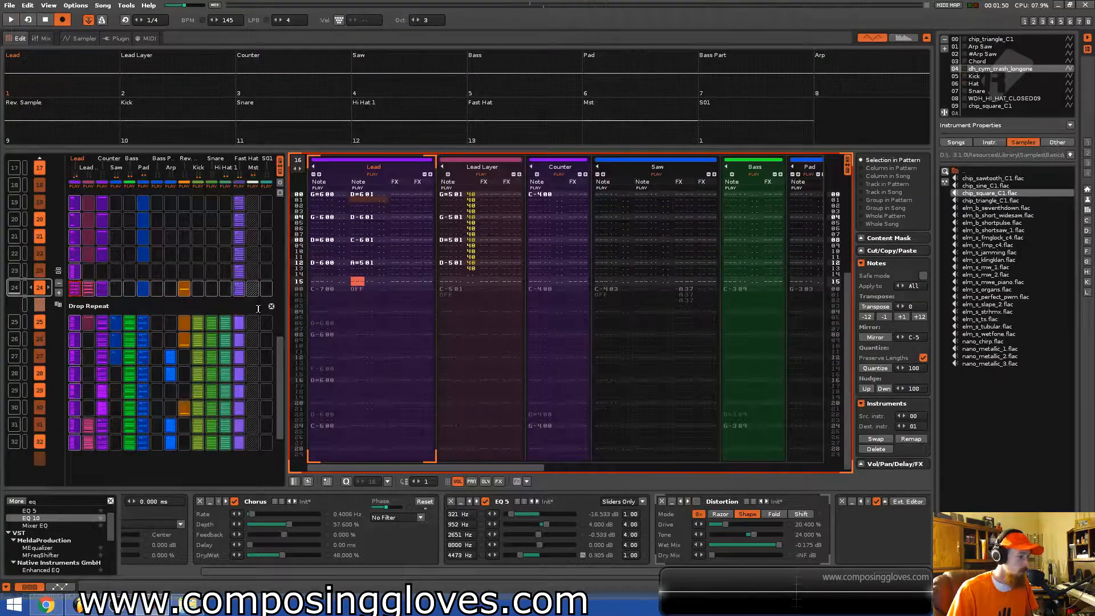
Select the final Riser pattern's Lead slot in the pattern matrix and start playback from it.
scroll(258, 308, "up", 1)
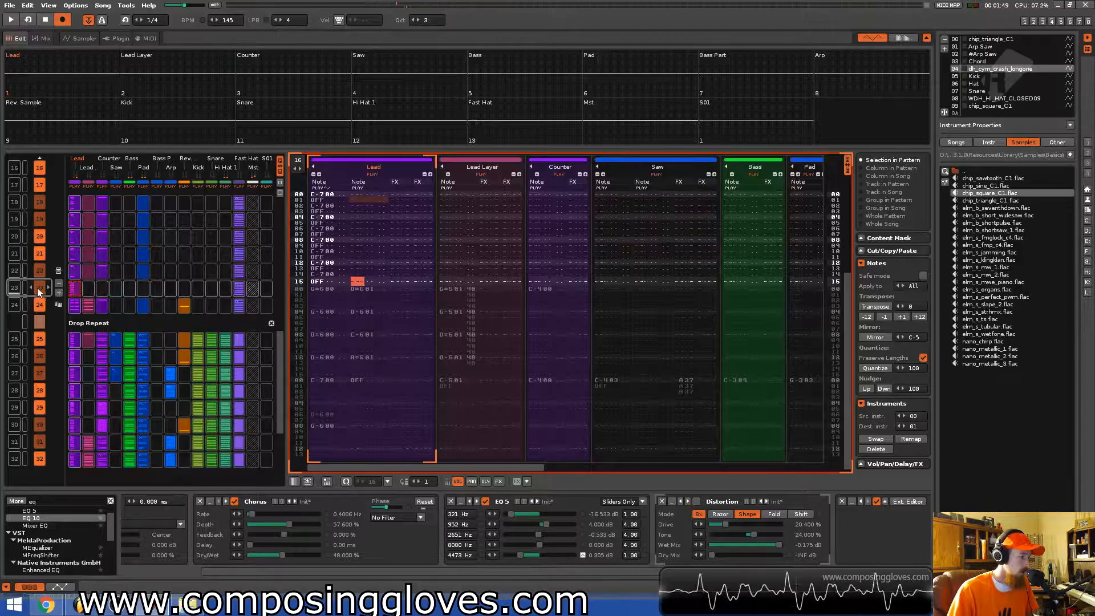
left_click(76, 290)
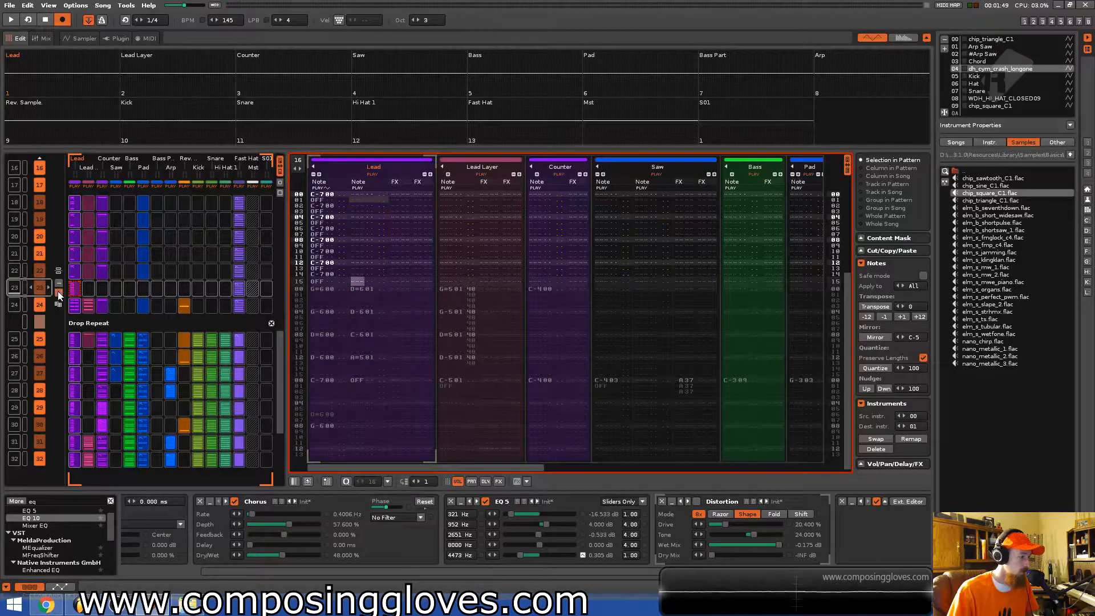
left_click(59, 293)
left_click(30, 288)
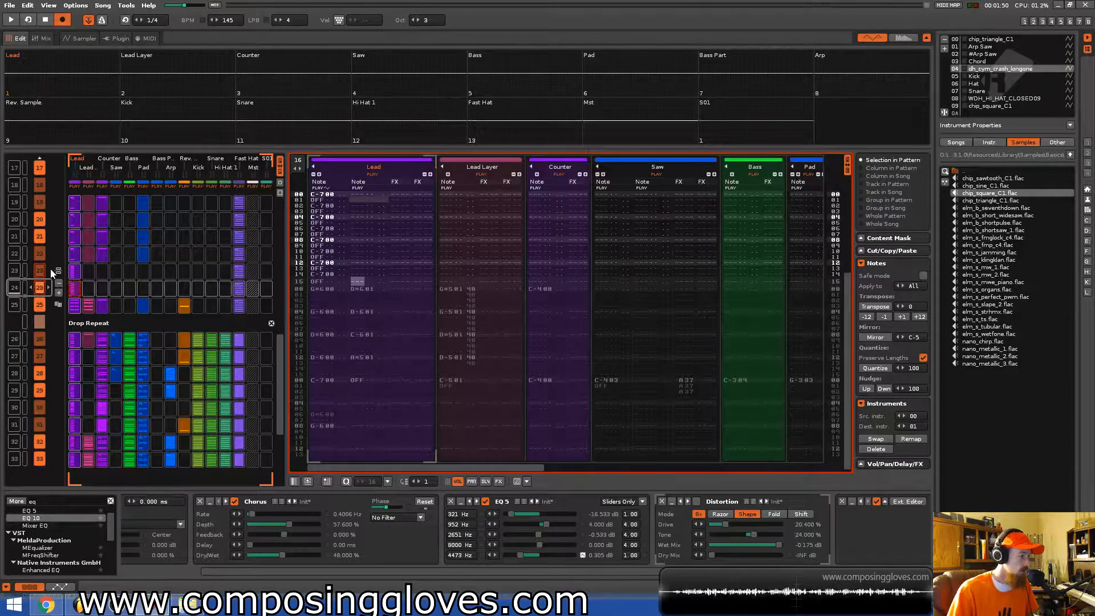
left_click(73, 271)
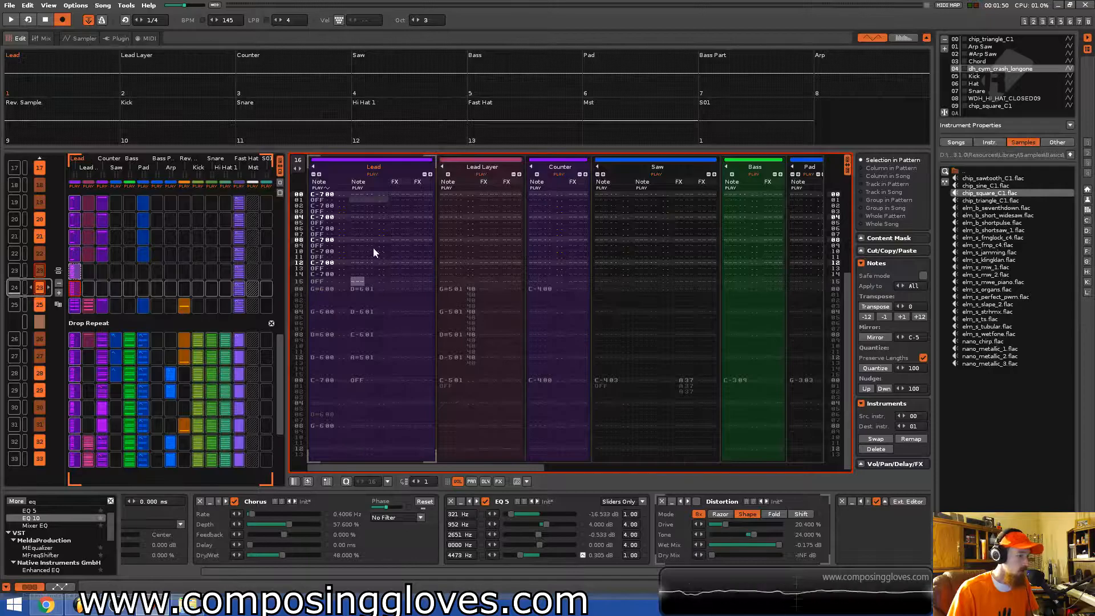
key("space")
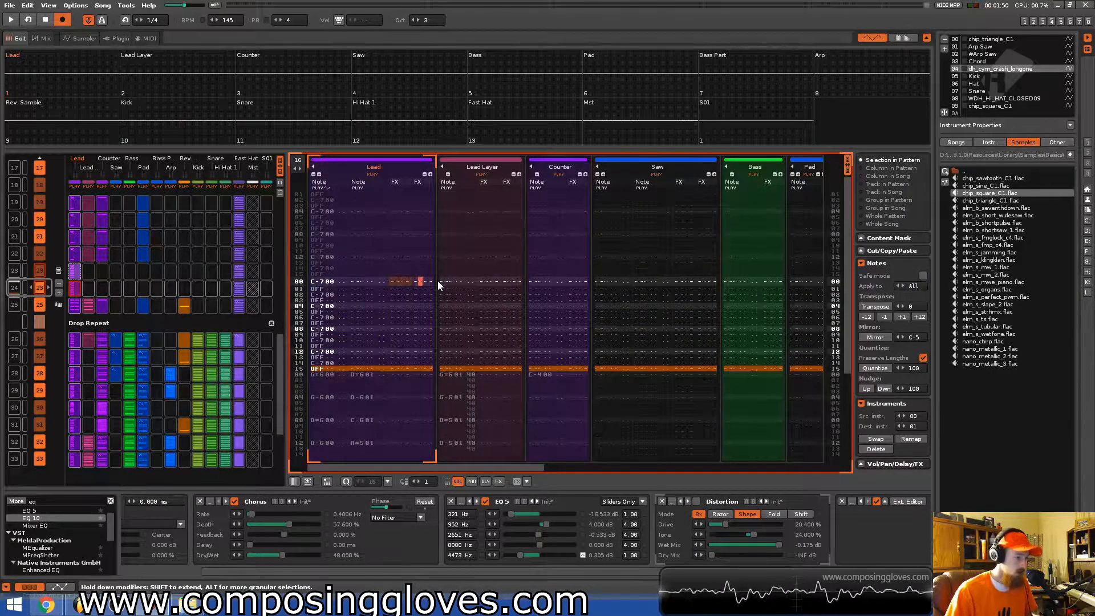
Fill the Lead track's effect column with slide-pitch-up (U) commands and give one an amount of 19.
type("uuuuuuuuuuuuuuu")
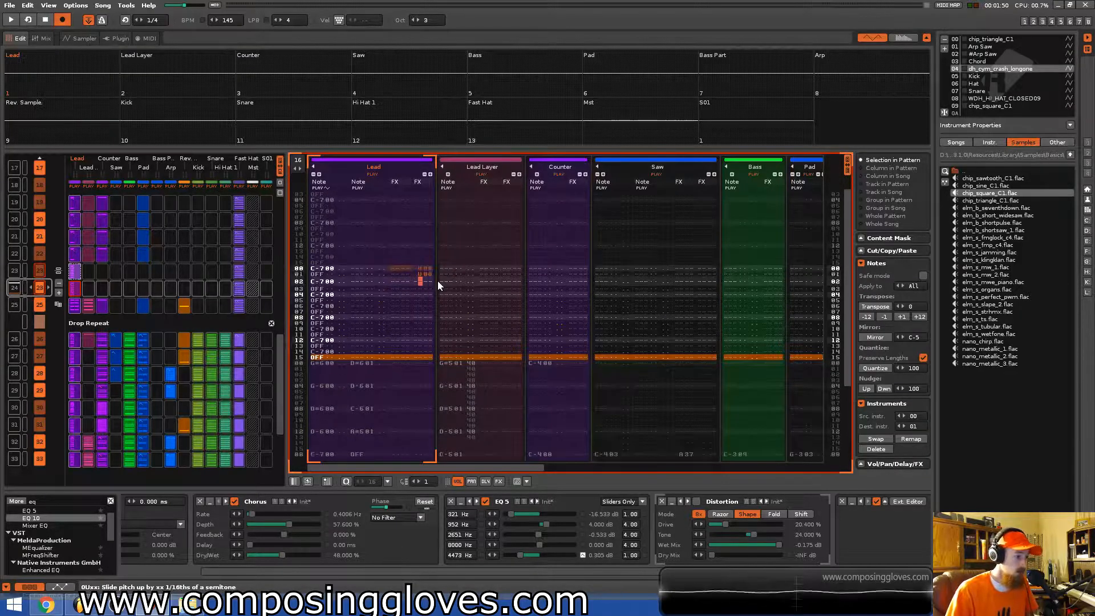
key("Up")
key("Up")
key("Up")
key("Up")
key("Up")
key("Up")
key("Up")
key("Up")
key("Up")
key("Up")
key("Up")
key("Up")
key("Up")
key("Up")
key("Up")
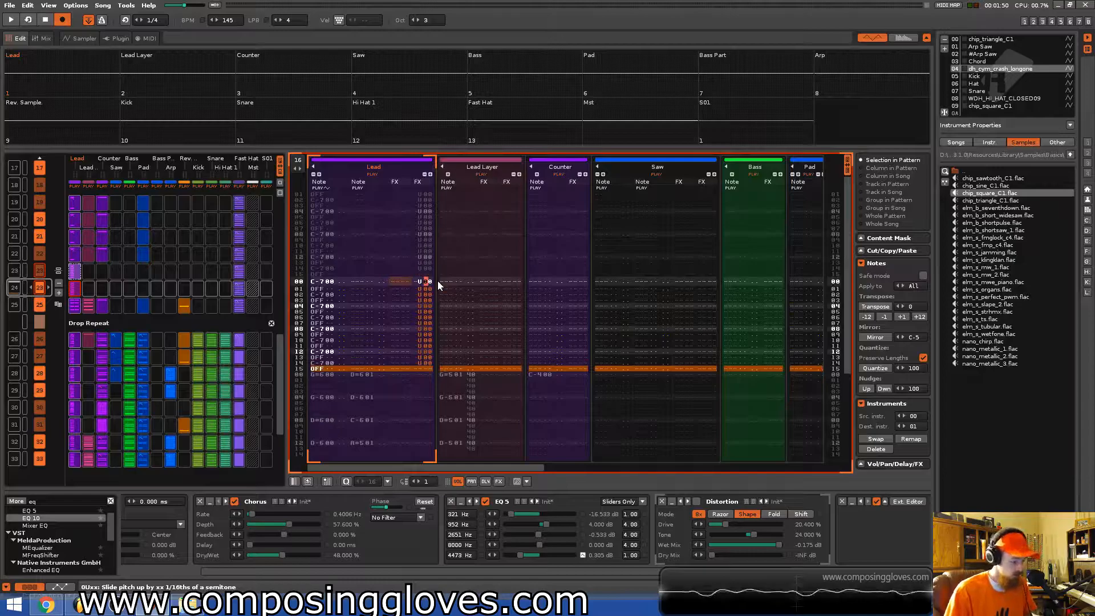
type("1")
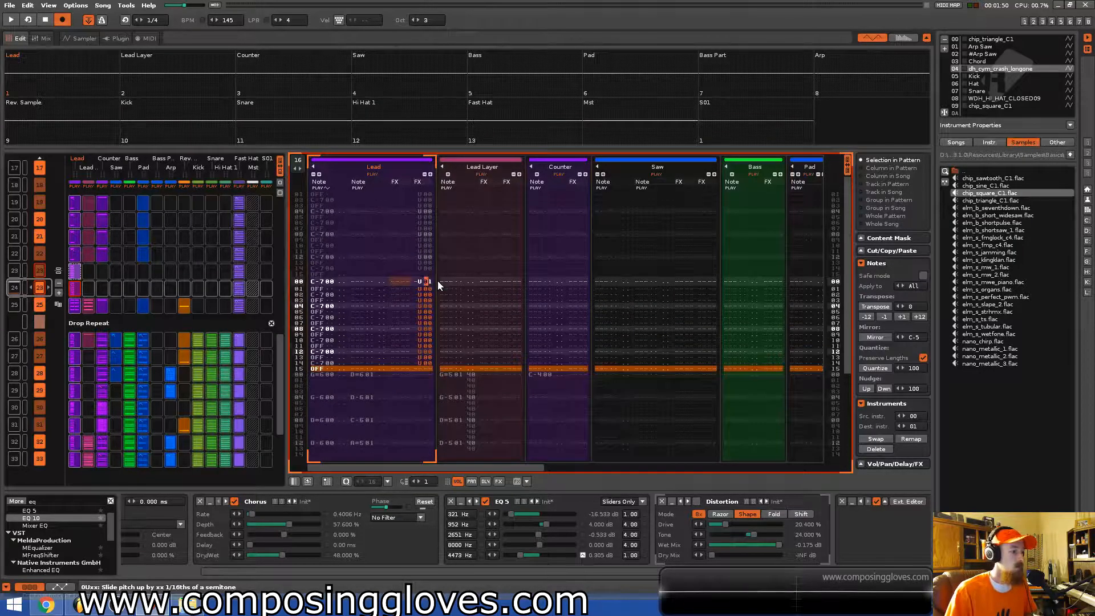
type("9")
Audition the pitch-slide riser leading into the Drop Repeat pattern.
key("Up")
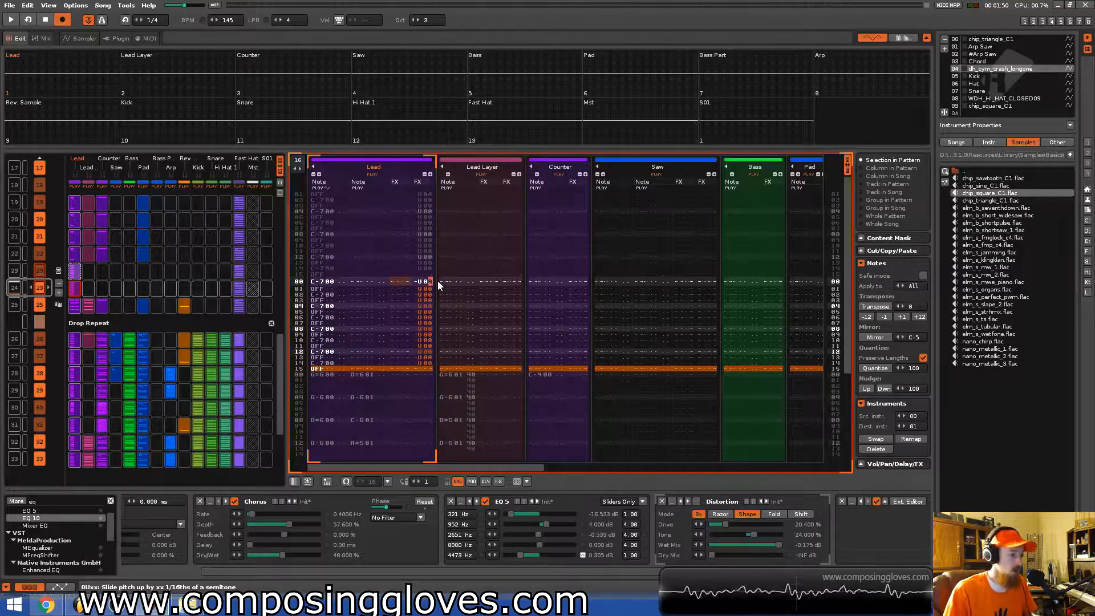
key("Up")
key("Left")
key("Up")
key("Up")
key("Up")
key("Up")
key("Up")
key("Up")
key("Up")
key("Up")
key("Up")
key("Up")
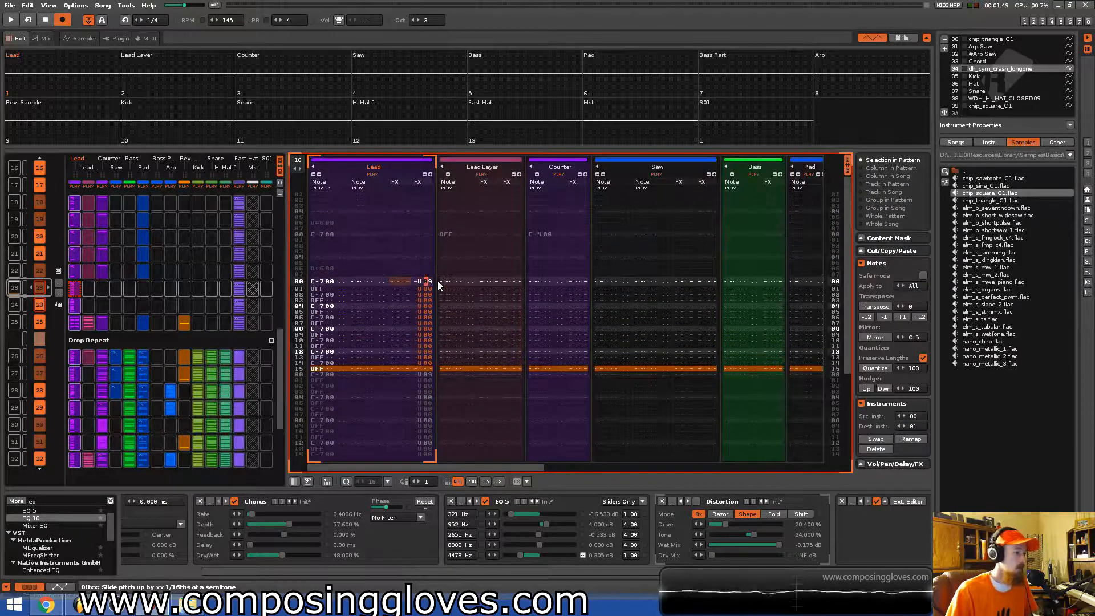
key("space")
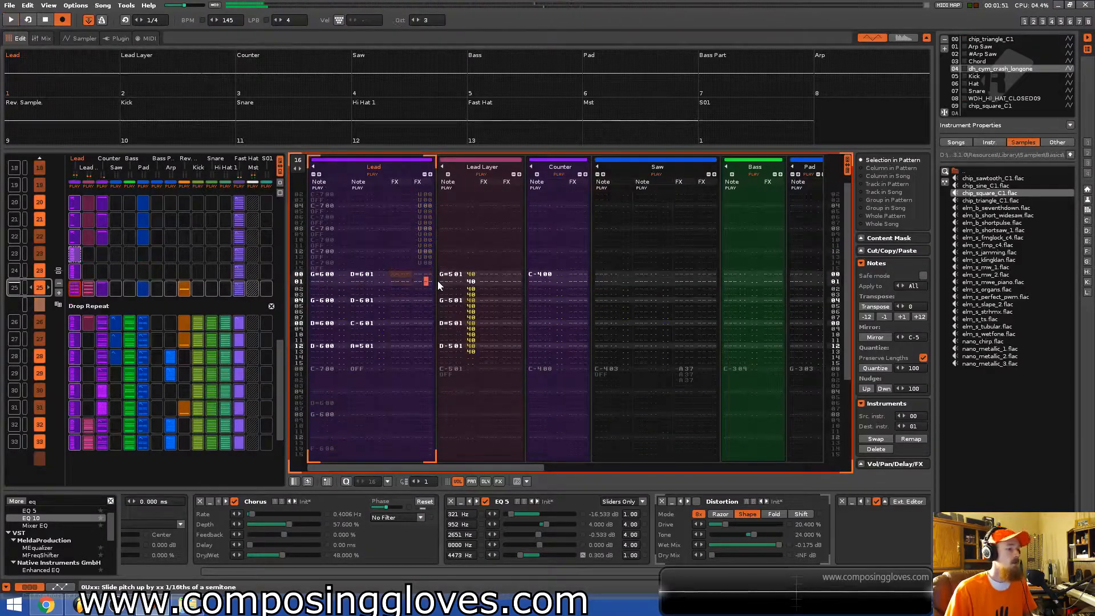
key("space")
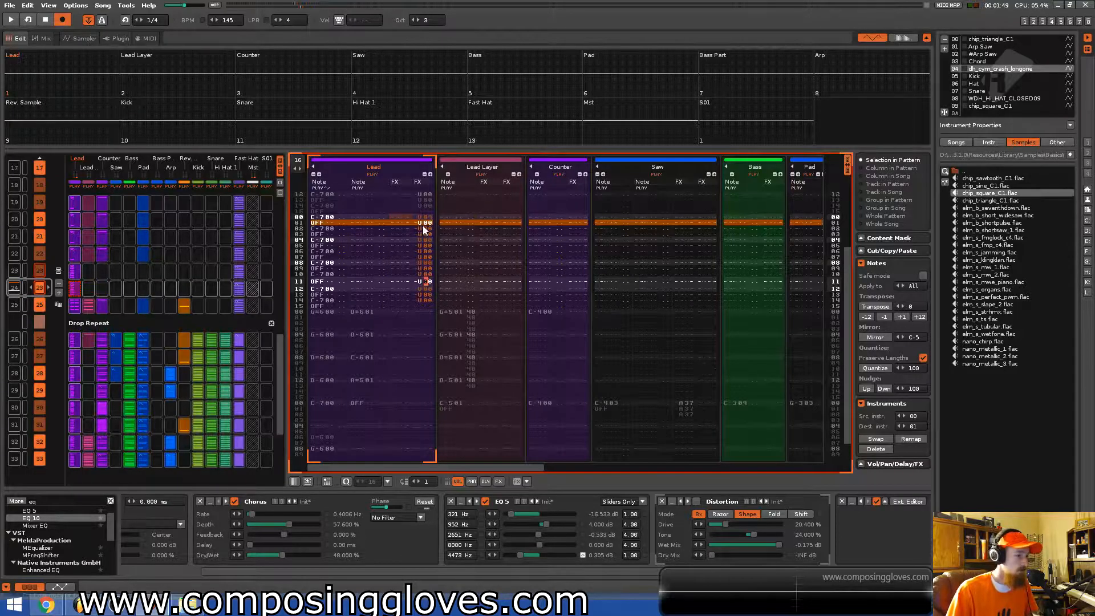
left_click(426, 217)
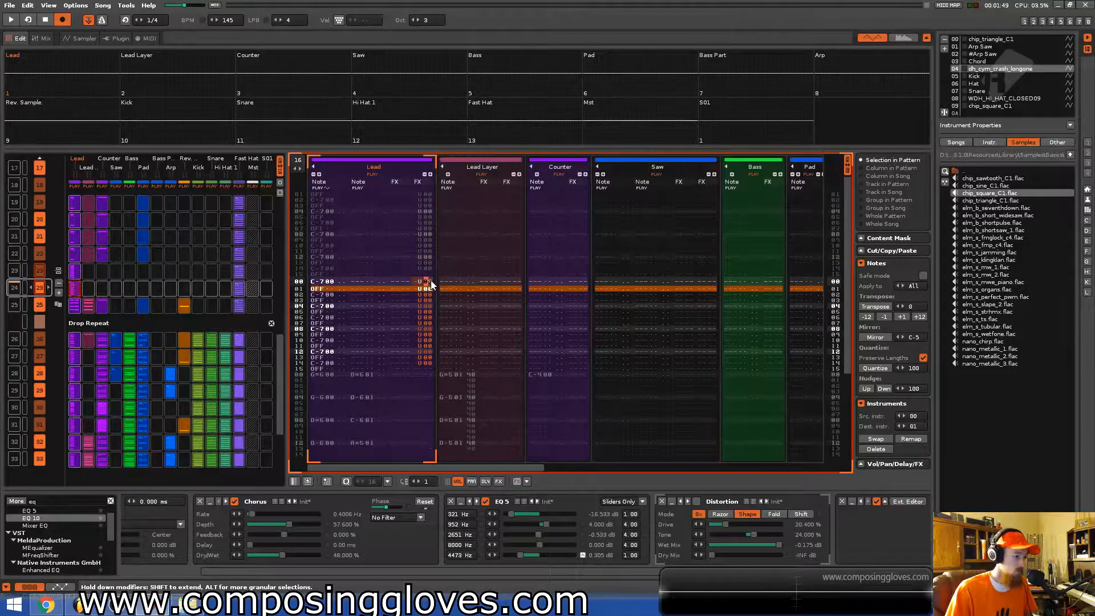
scroll(115, 305, "up", 4)
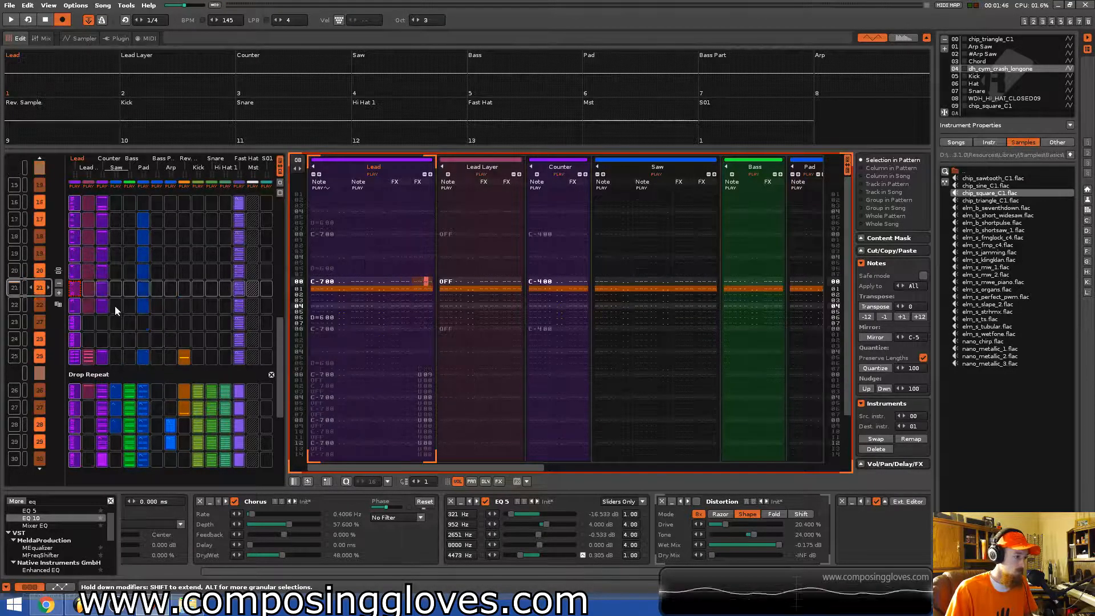
key("space")
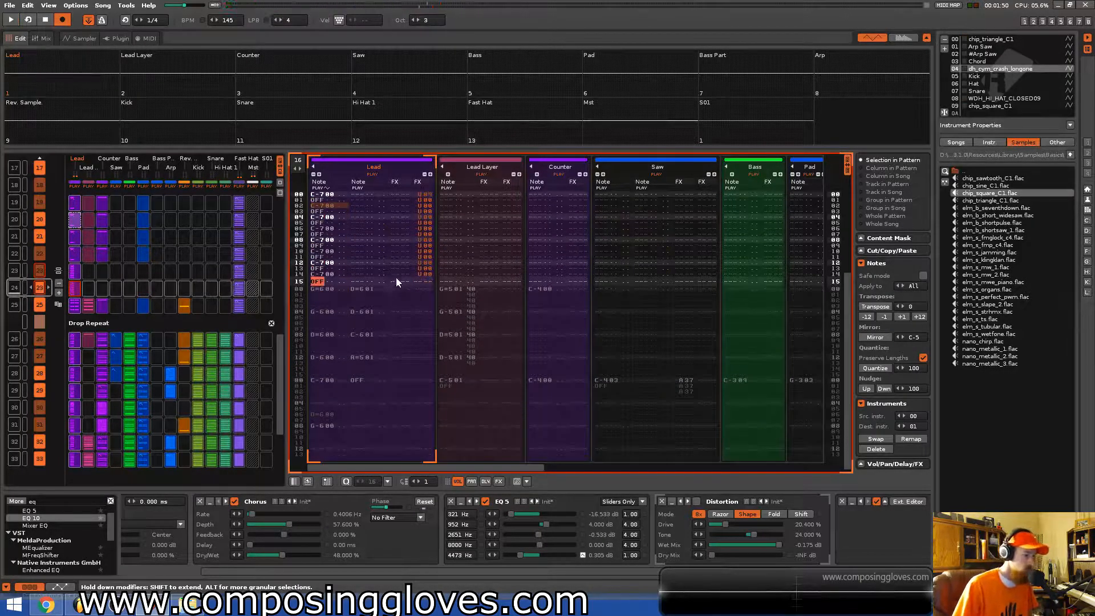
key("space")
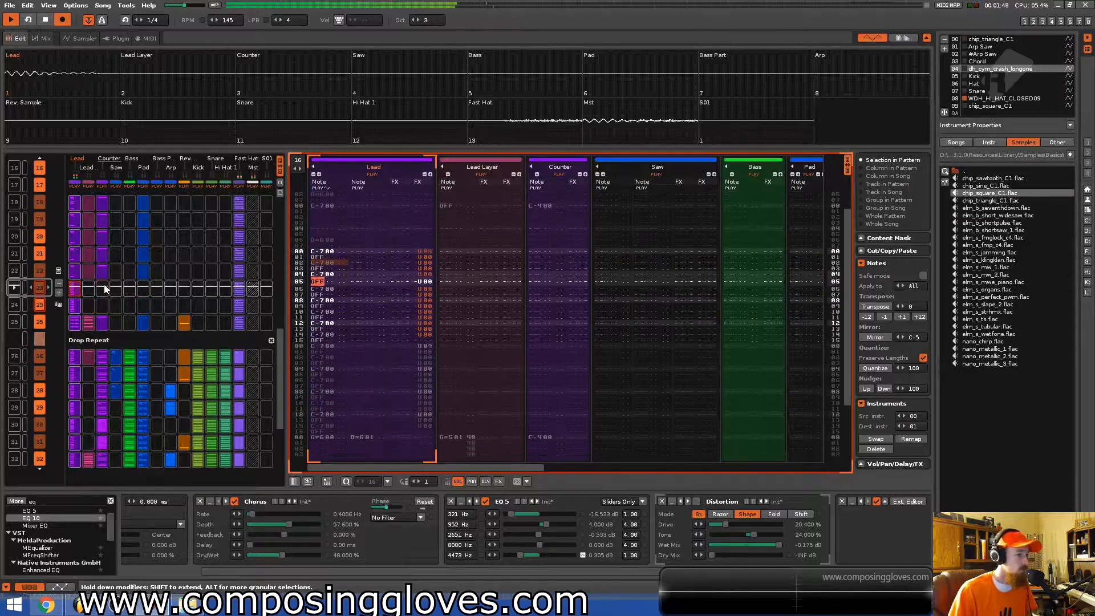
key("space")
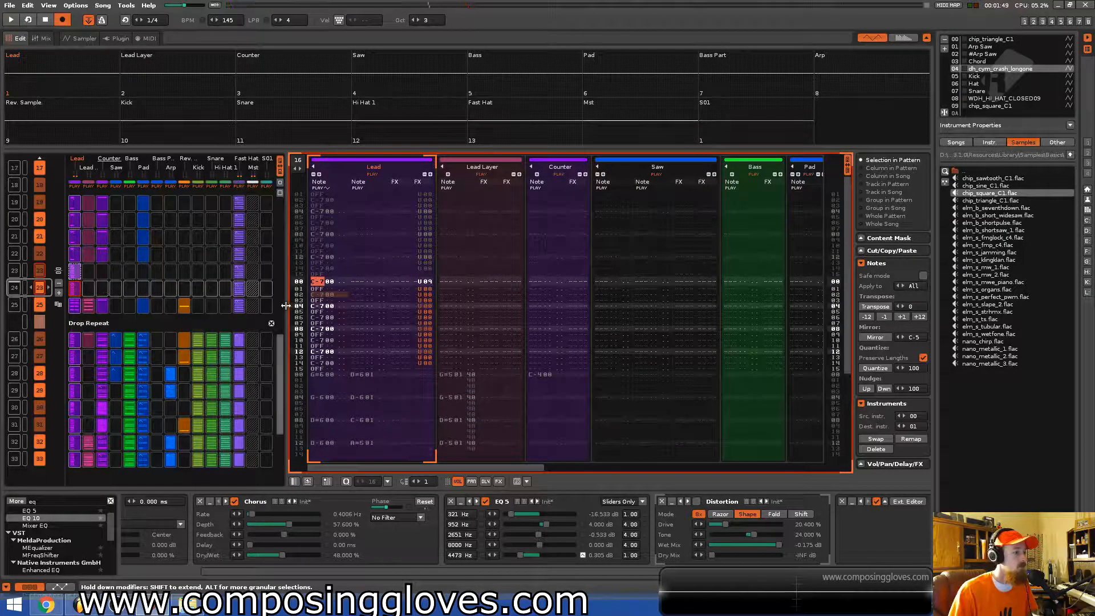
Insert a new empty pattern after the Riser pattern in the pattern matrix.
right_click(42, 293)
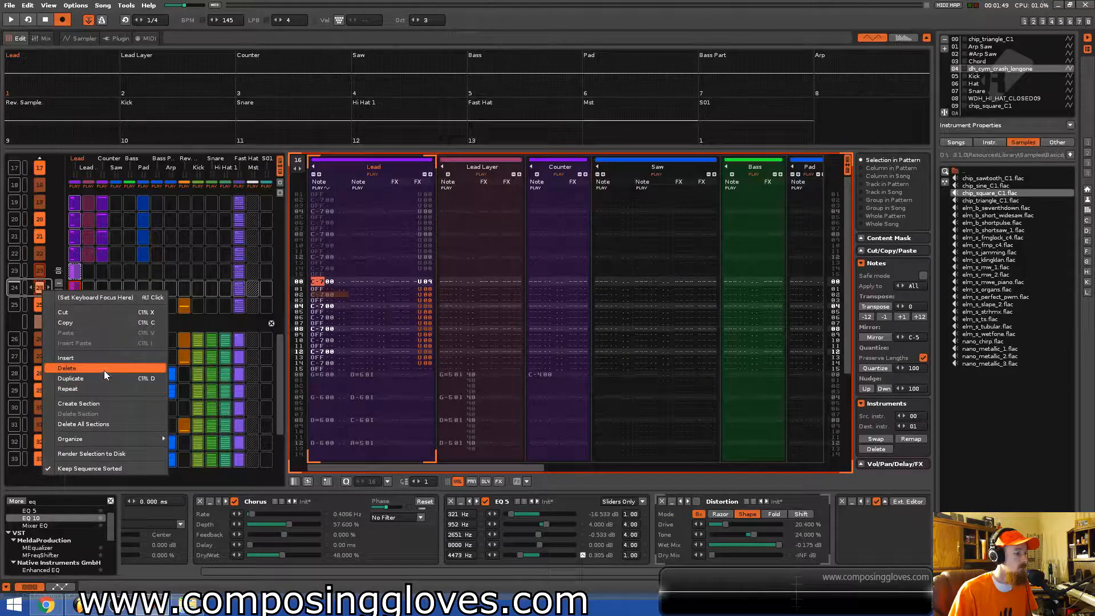
left_click(37, 291)
left_click(32, 289)
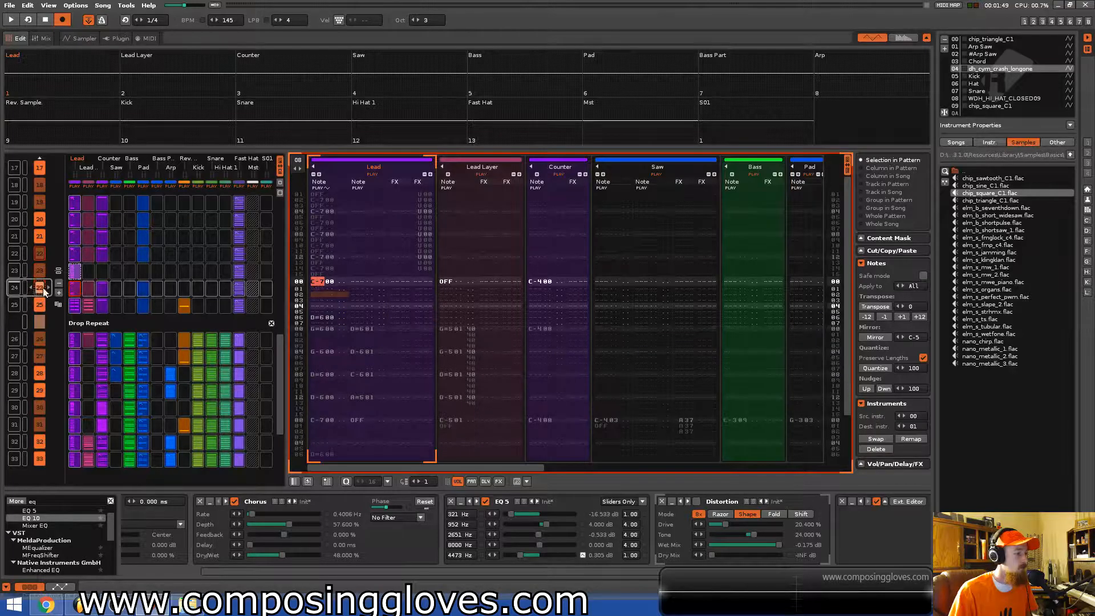
left_click(48, 288)
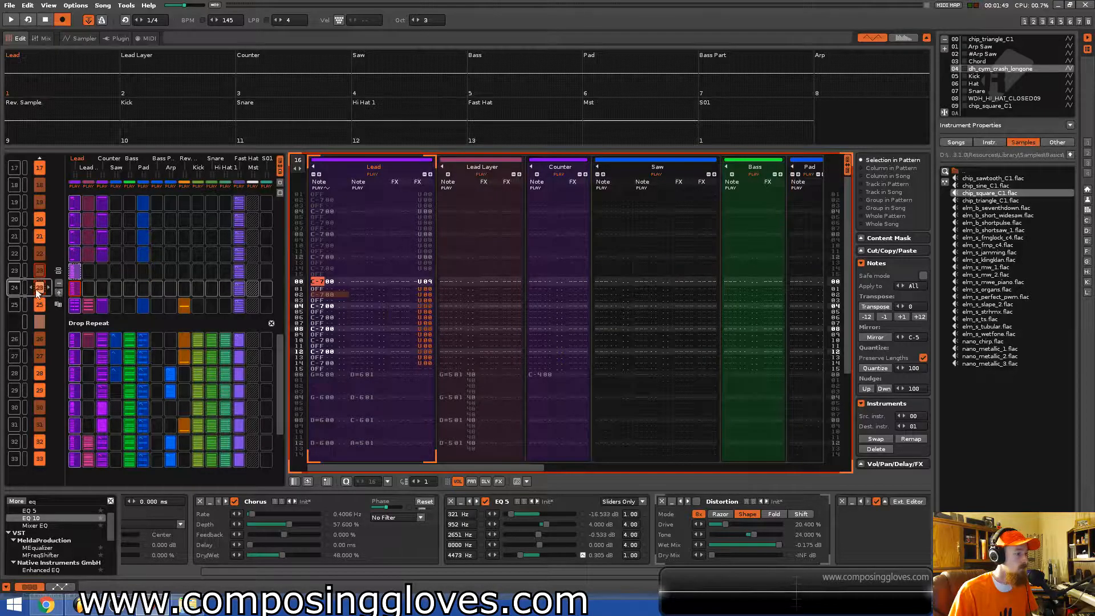
right_click(38, 294)
left_click(60, 358)
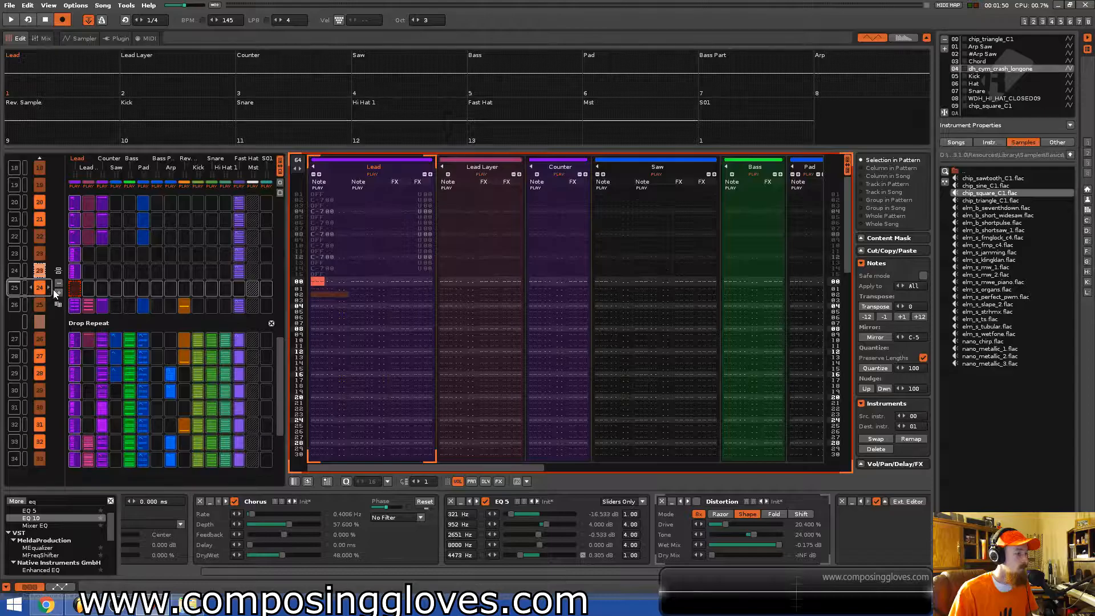
Copy the previous pattern's Lead slot into the new pattern.
scroll(54, 292, "up", 1)
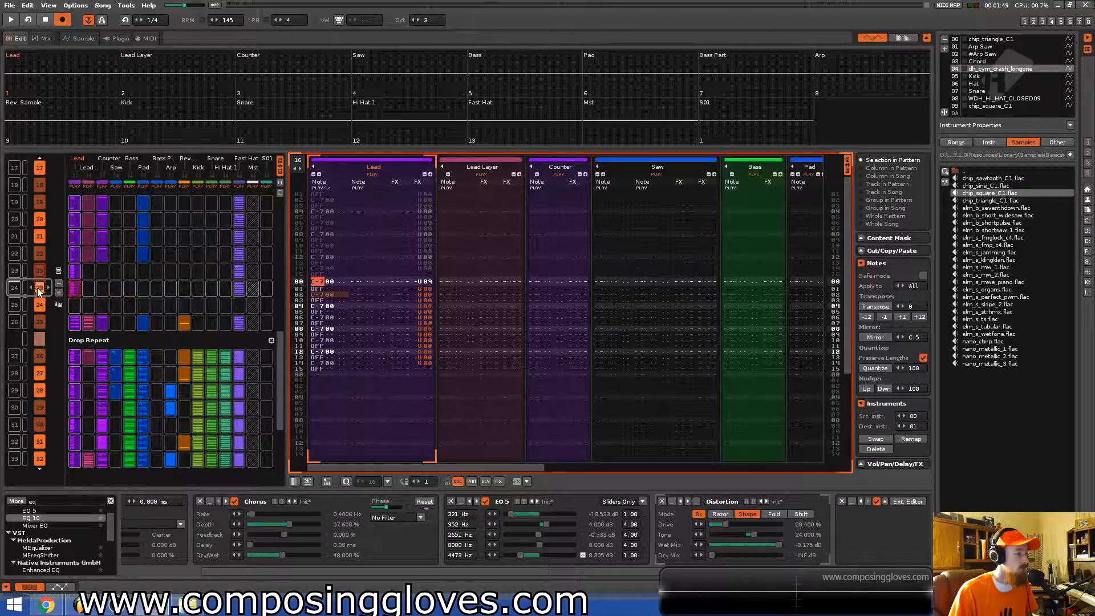
left_click(59, 284)
left_click(75, 274)
key("ctrl+c")
left_click(74, 289)
key("ctrl+v")
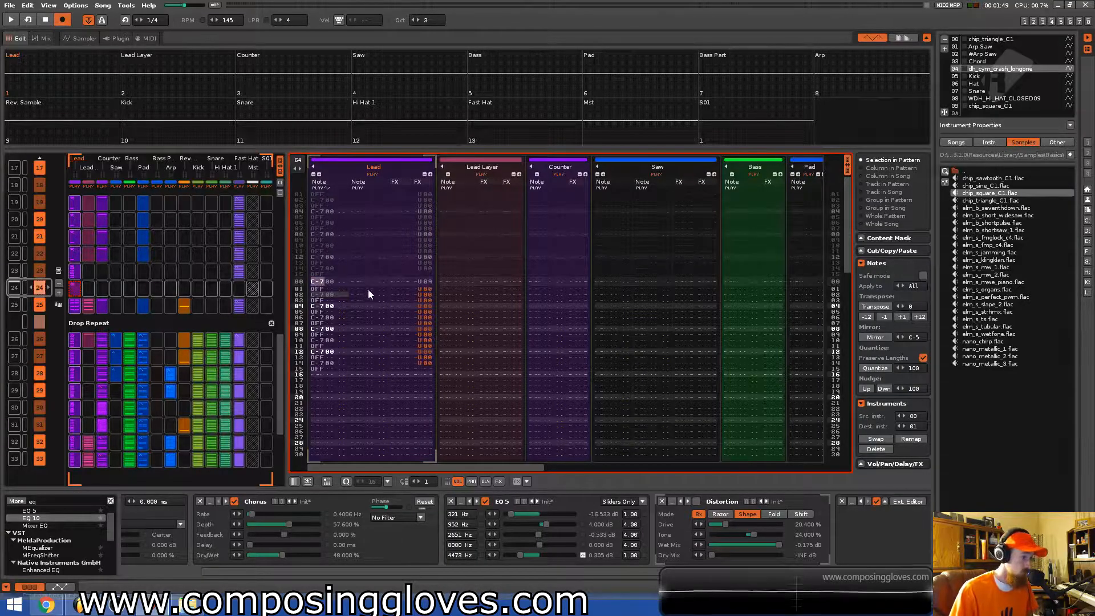
Raise the octave and enter C-7 notes on successive lines of the Lead track in the new pattern.
key("Return")
key("q")
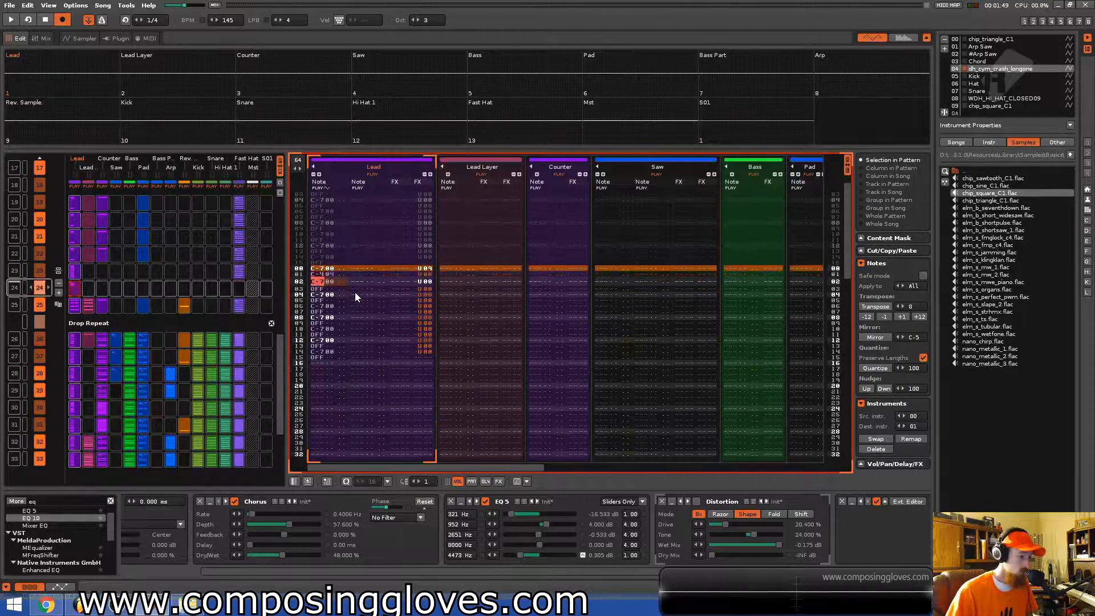
key("Up")
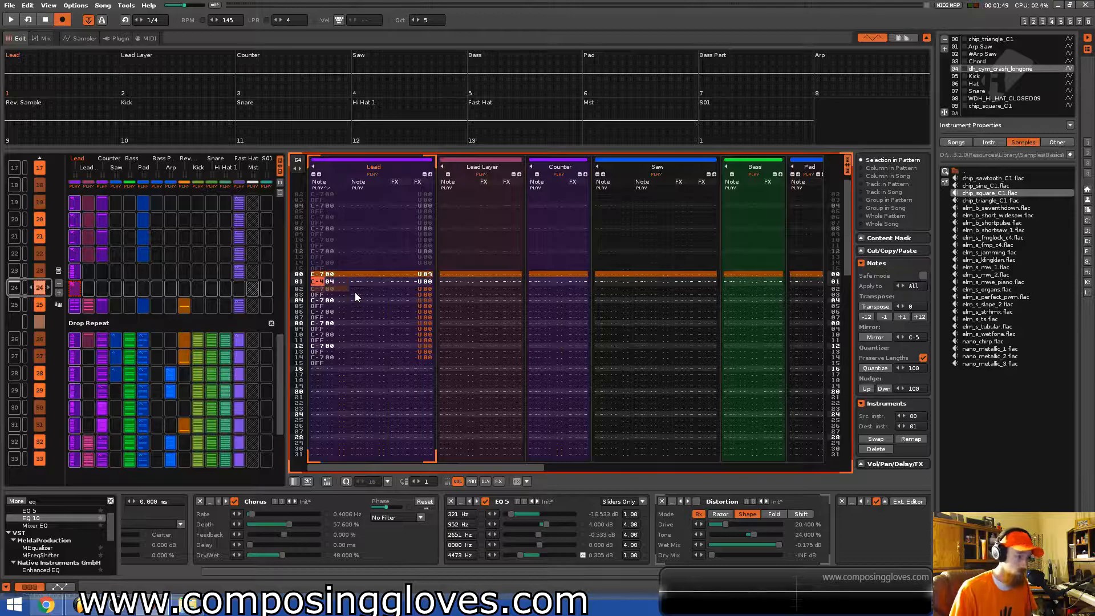
key("alt+Up")
key("alt+Up")
key("alt+Up")
key("alt+Up")
key("q")
key("q")
key("q")
key("q")
key("q")
key("q")
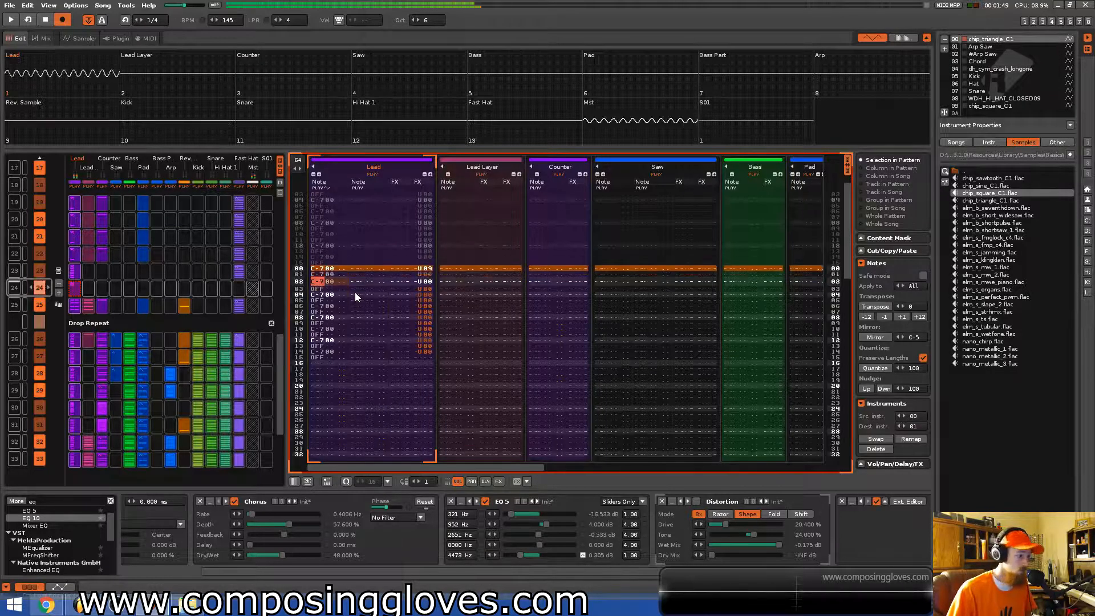
key("q")
key("q")
key("q")
key("q")
key("q")
key("q")
key("q")
key("q")
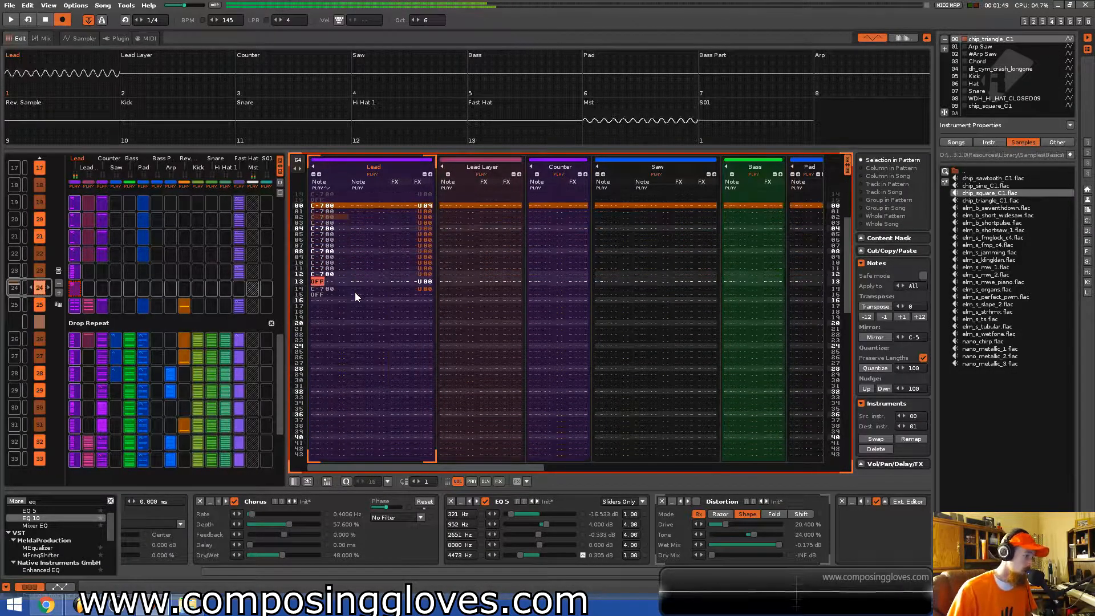
Audition the new pattern and add one more C-7 note to the Lead track.
key("space")
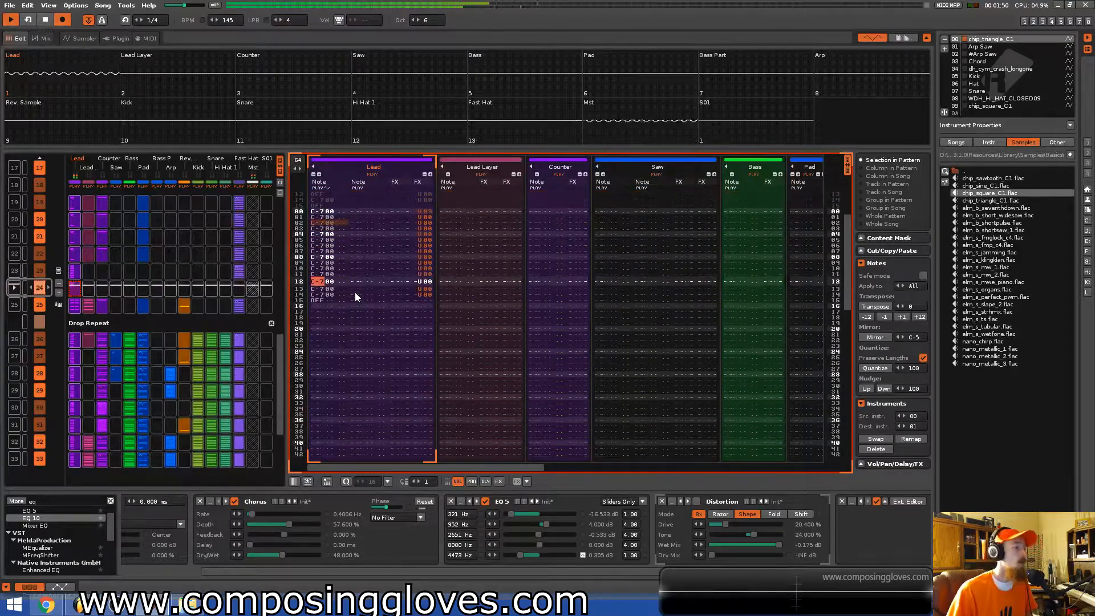
key("space")
key("Up")
key("q")
key("space")
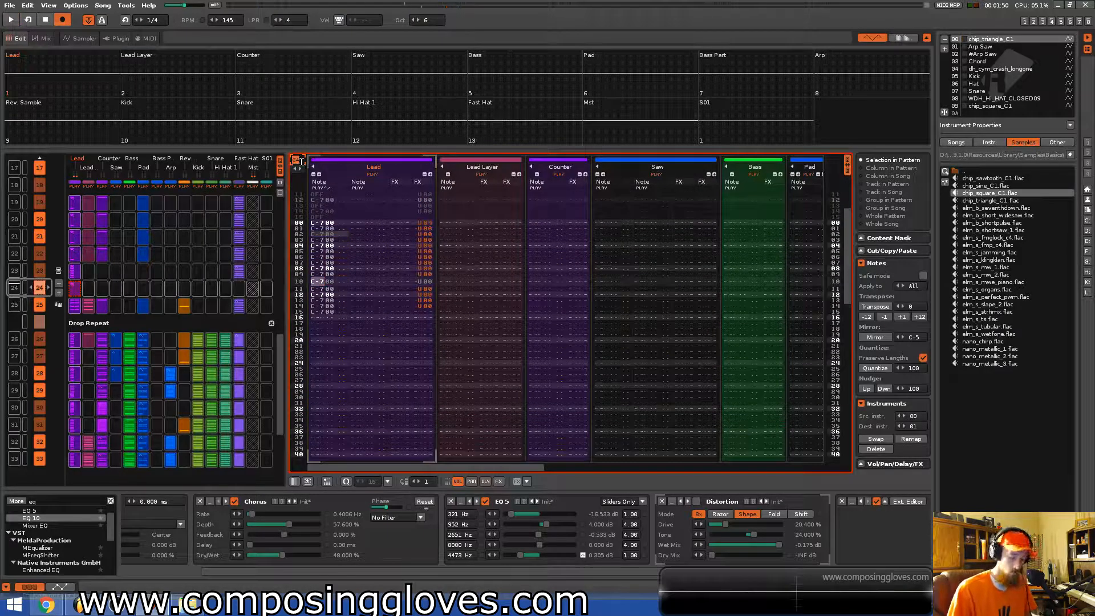
Set the new pattern's length to 16 lines and play it back.
type("16")
key("Return")
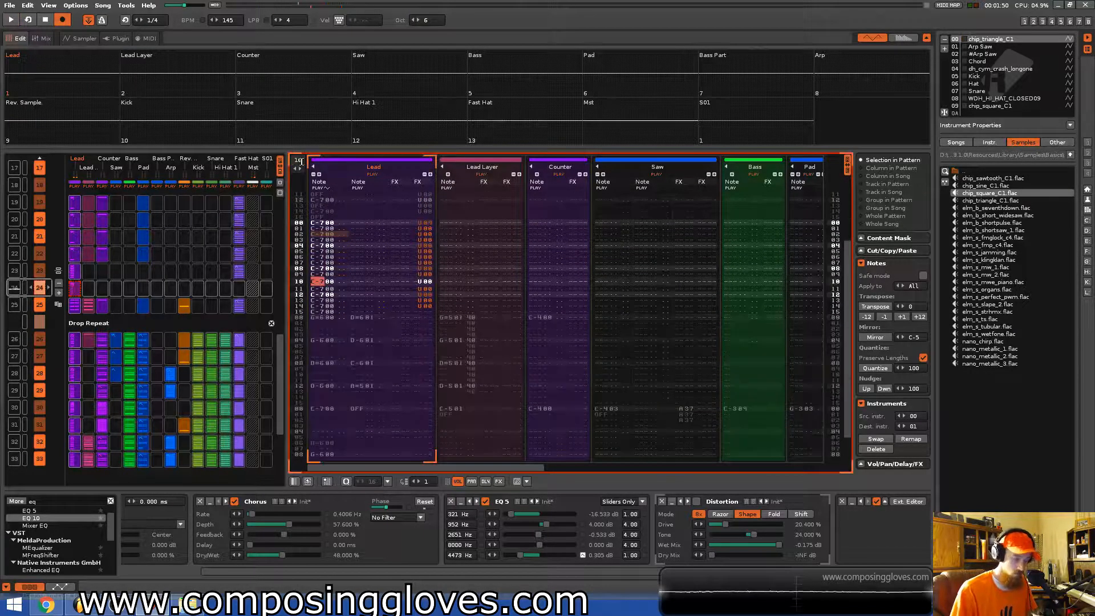
key("space")
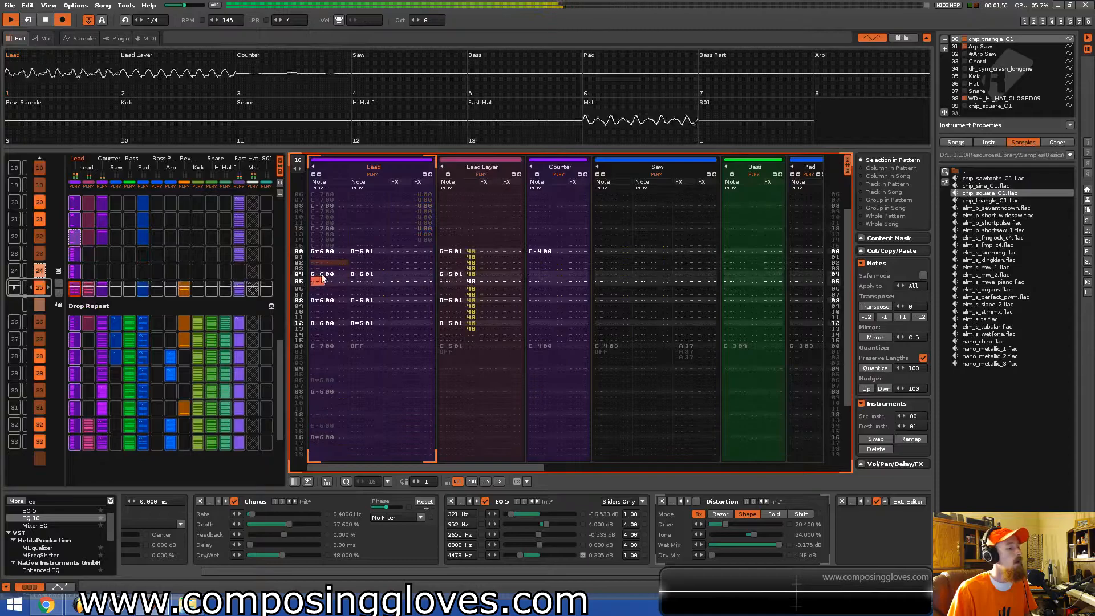
Enter a pitch slide up effect of 01 on the first line of the Lead track in the new pattern and audition it.
left_click(75, 272)
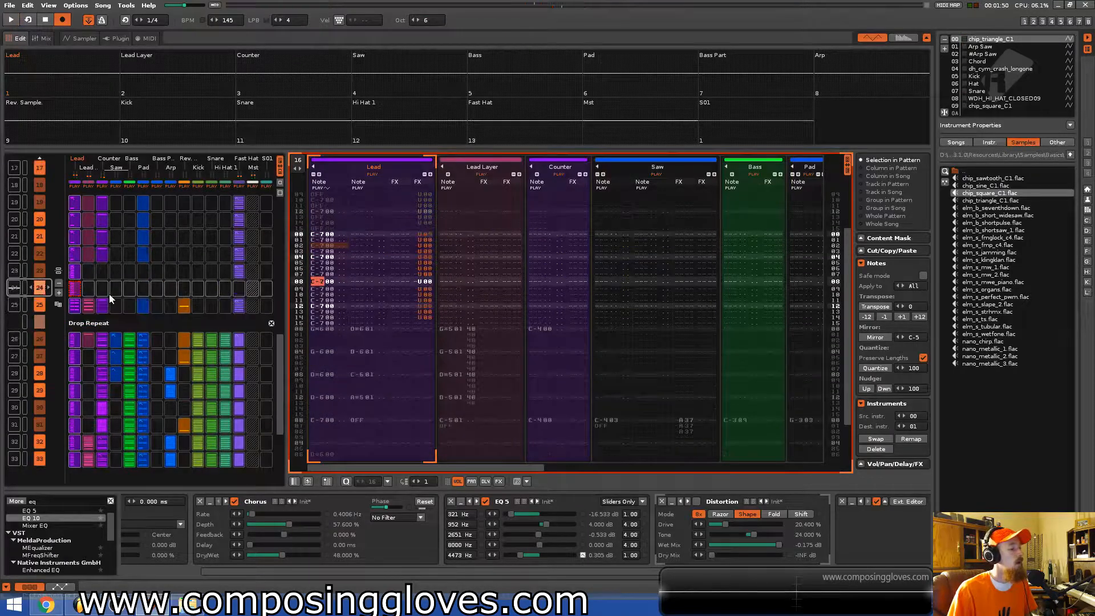
left_click(430, 234)
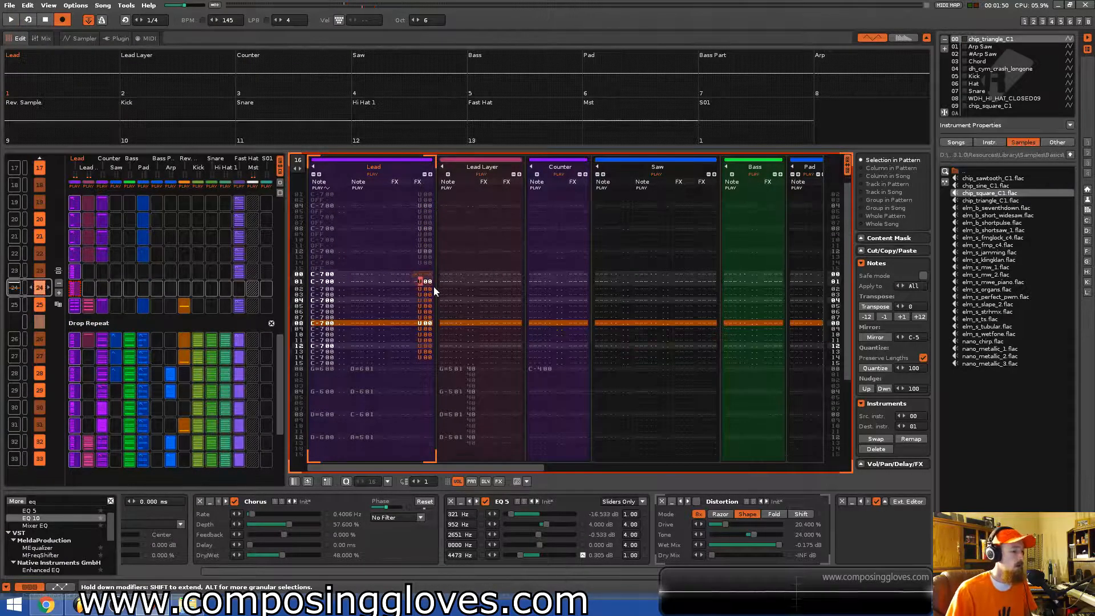
key("Up")
key("Down")
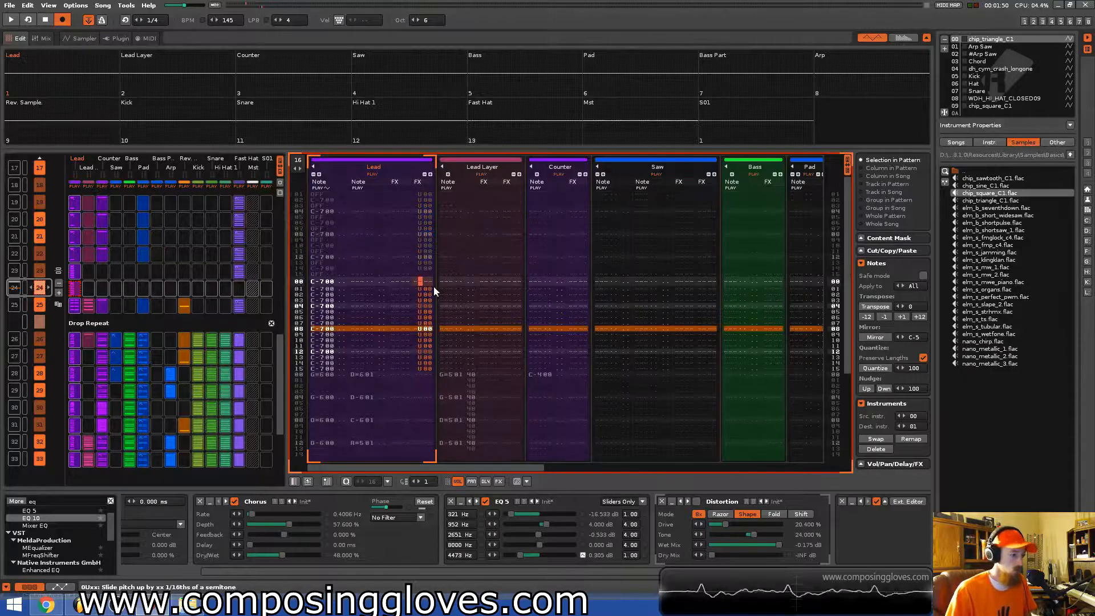
key("Down")
key("Down")
key("Down")
key("Down")
key("Down")
key("Down")
key("Down")
key("Down")
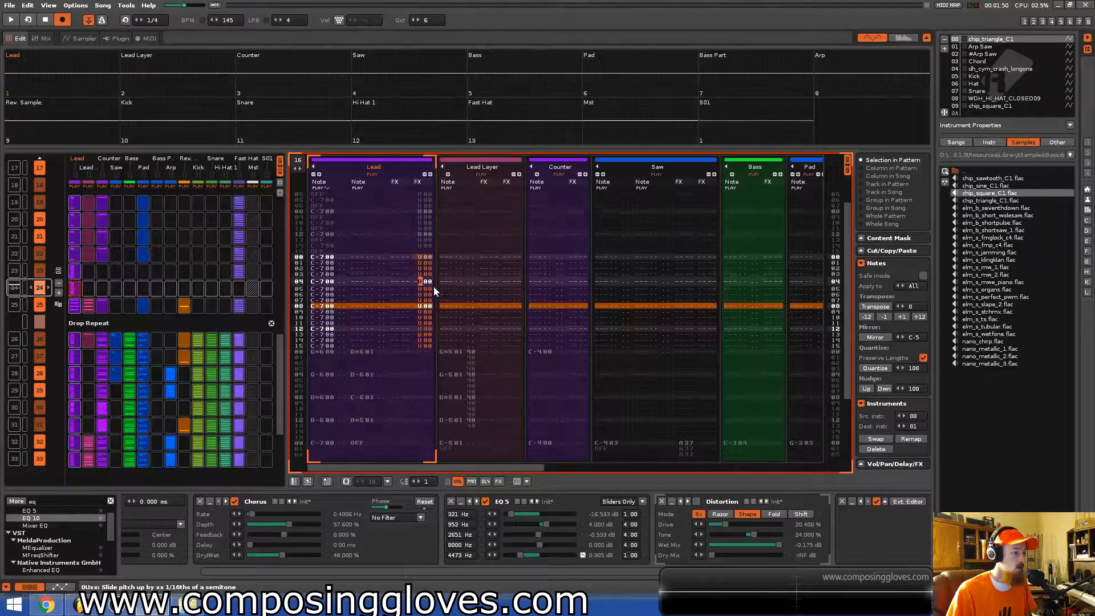
key("Up")
key("Up")
key("Up")
key("Up")
key("Up")
key("Up")
key("Up")
key("Up")
key("Up")
key("Up")
key("Up")
key("Up")
key("Up")
key("Up")
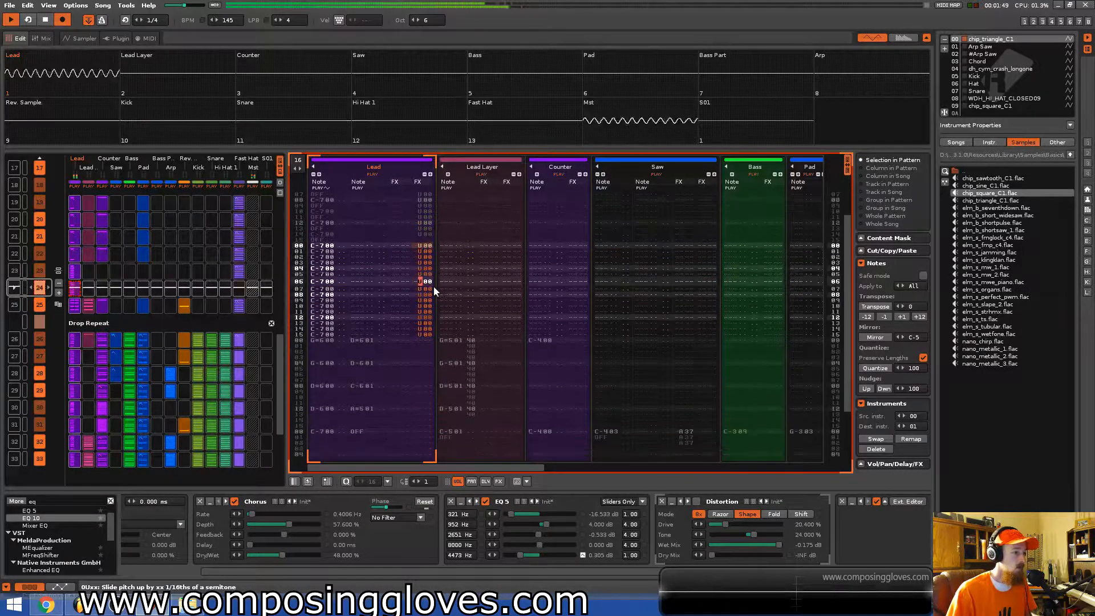
key("space")
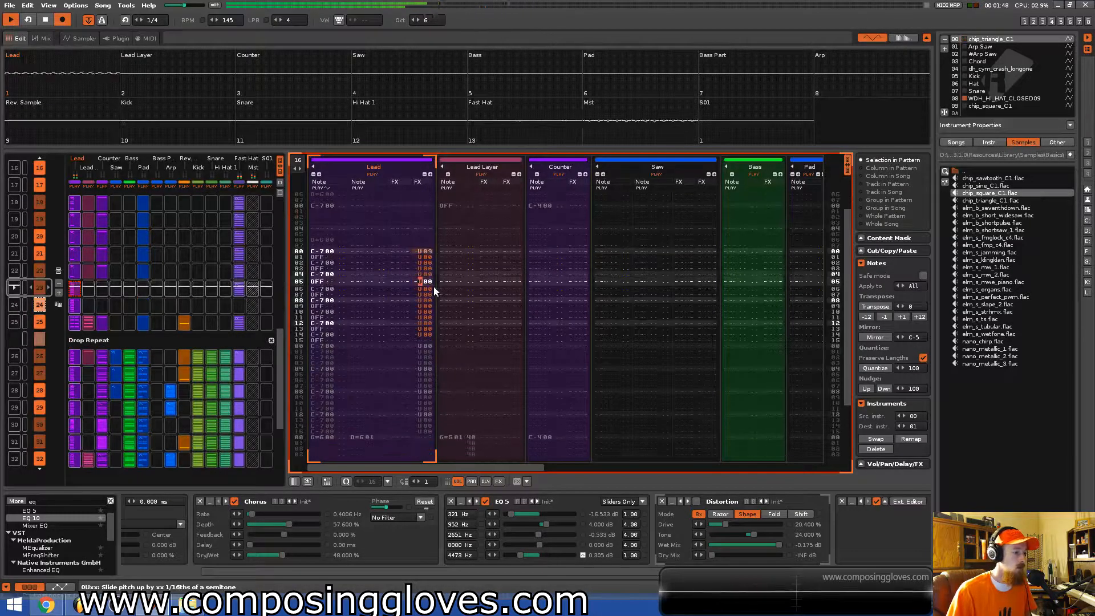
key("space")
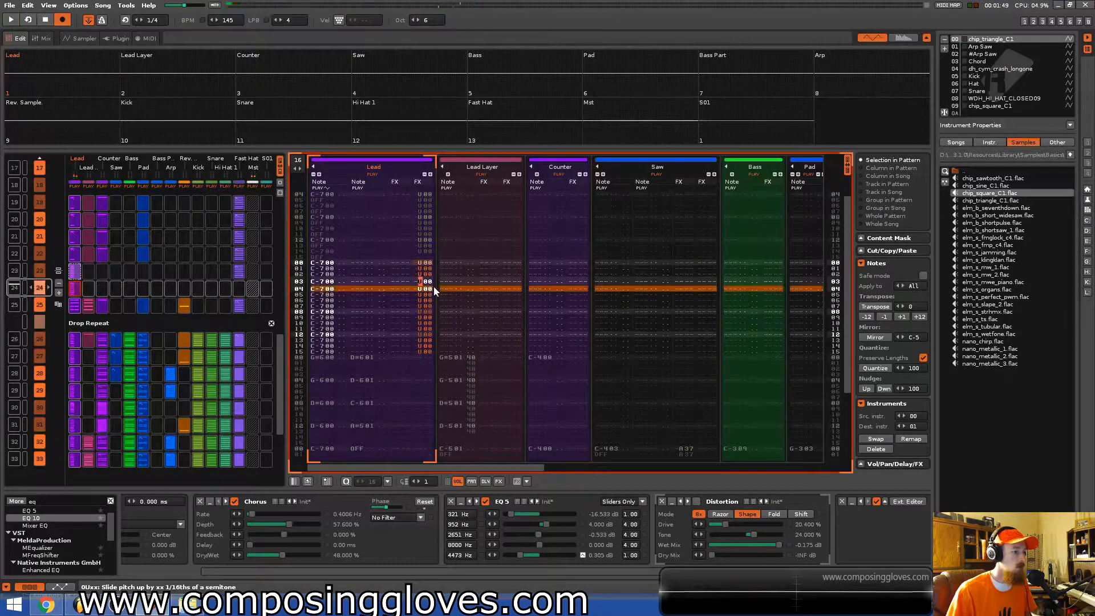
key("Up")
key("Up")
type("1")
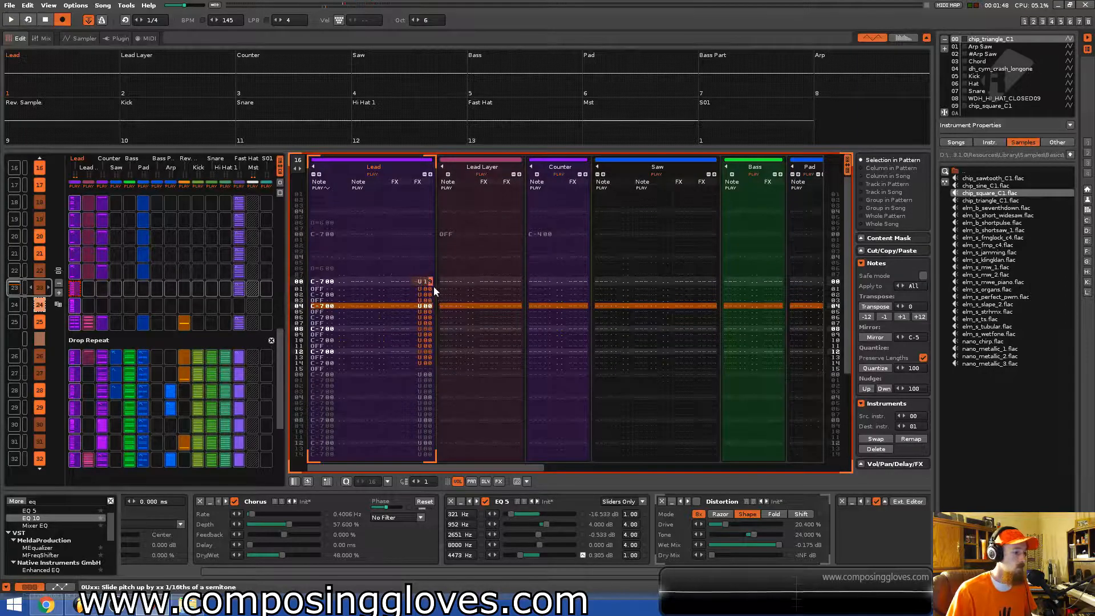
key("space")
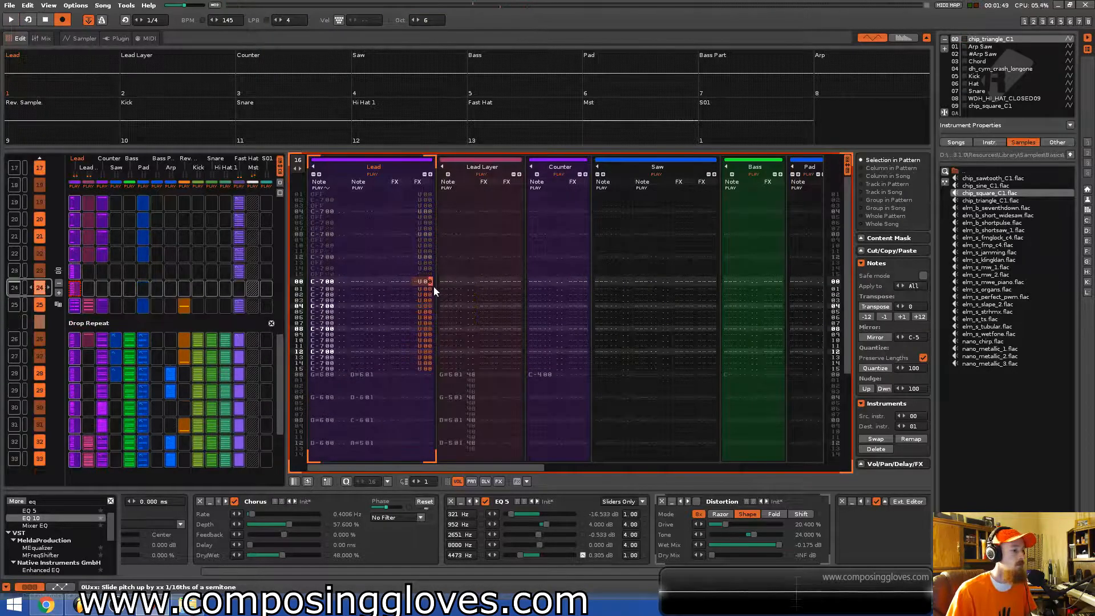
Play the new pattern back from its start to hear the Lead slide.
key("Up")
key("Left")
key("ctrl+Up")
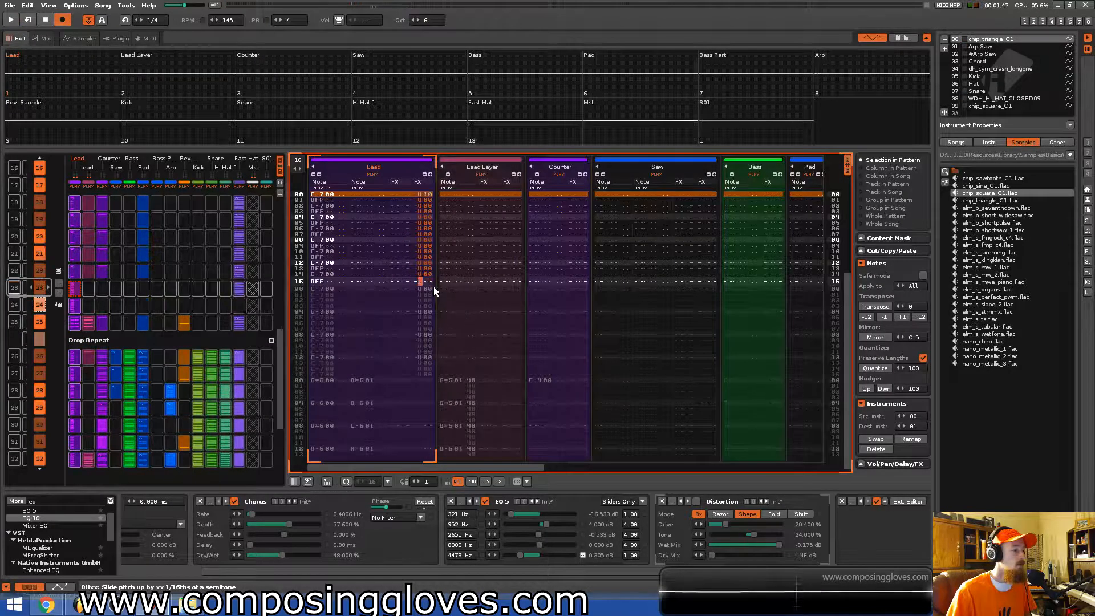
key("Left")
key("Up")
key("Up")
key("Up")
key("Up")
key("Up")
key("Up")
key("Up")
key("Up")
key("Up")
key("Up")
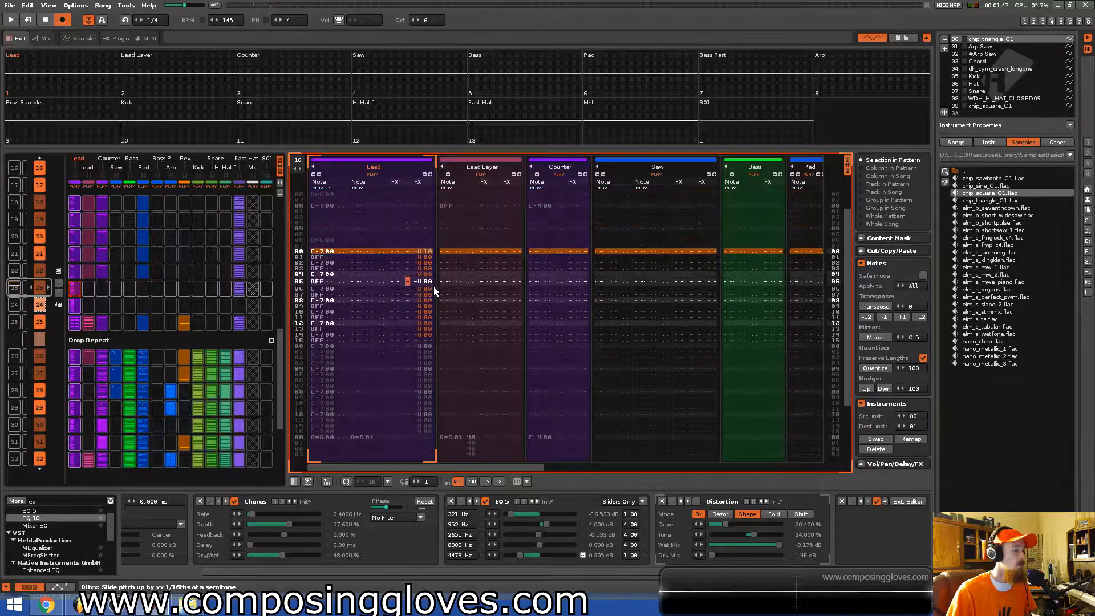
key("ctrl+Up")
key("space")
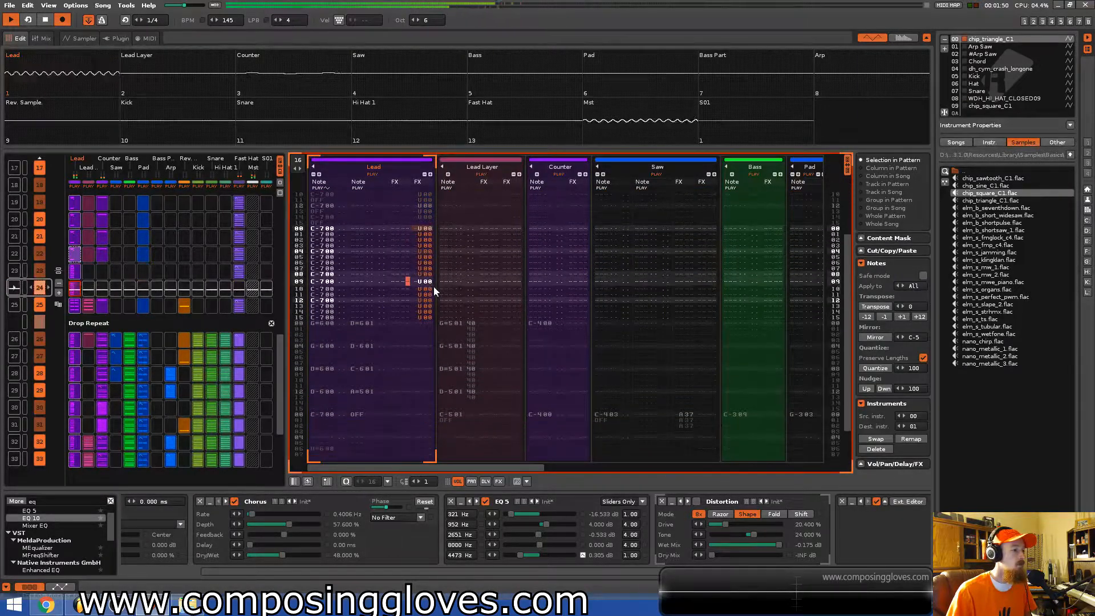
key("space")
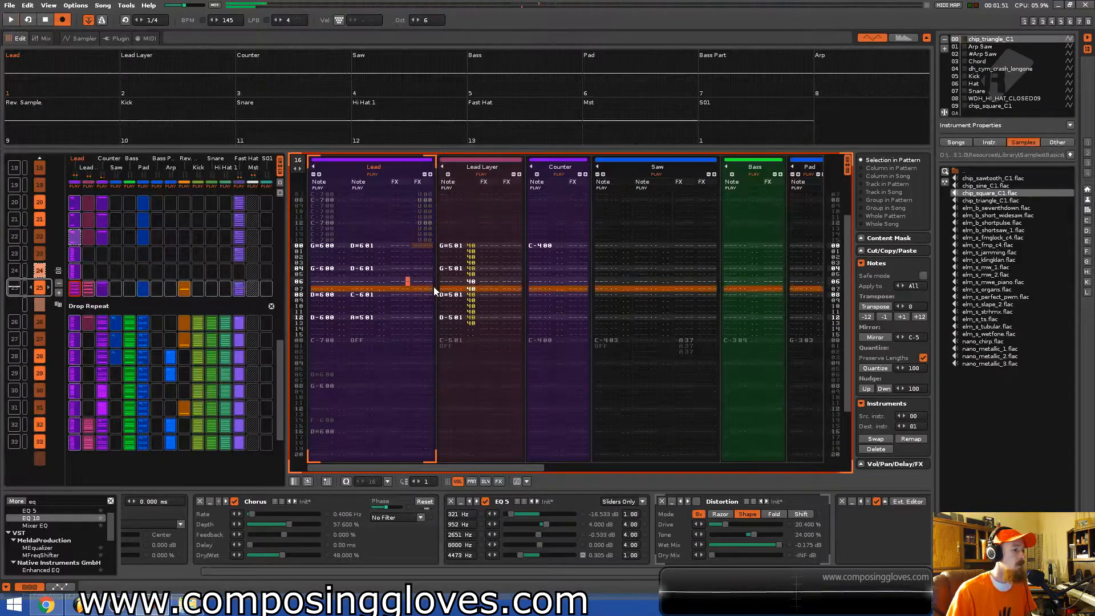
Change the Lead track's first-line effect to a pitch slide down (0D) and audition the pattern.
key("ctrl+Up")
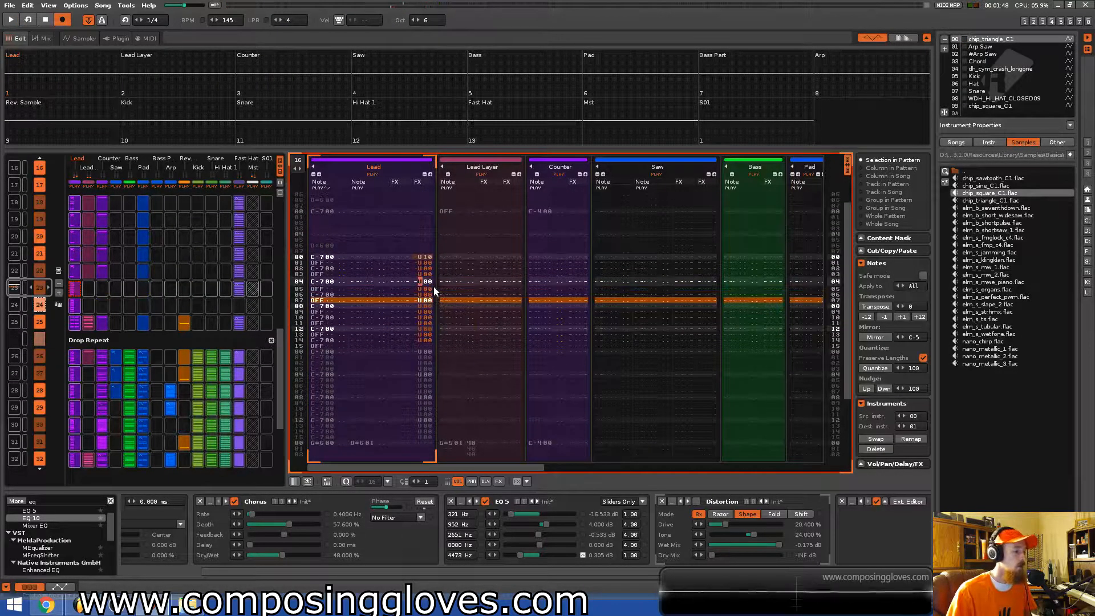
key("Up")
key("Up")
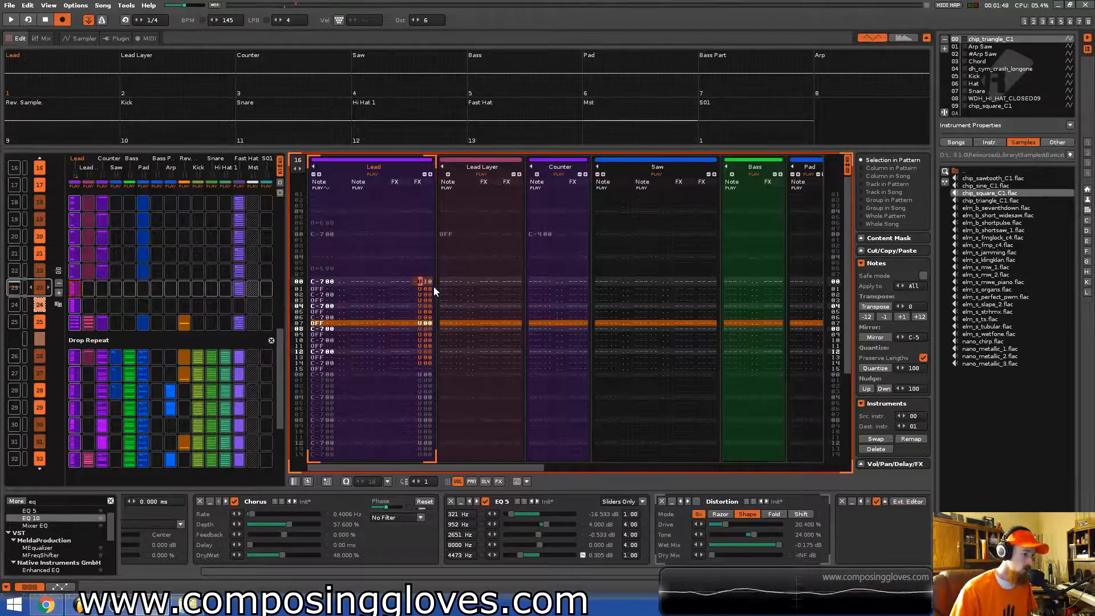
type("ddddddddddddddddddddd")
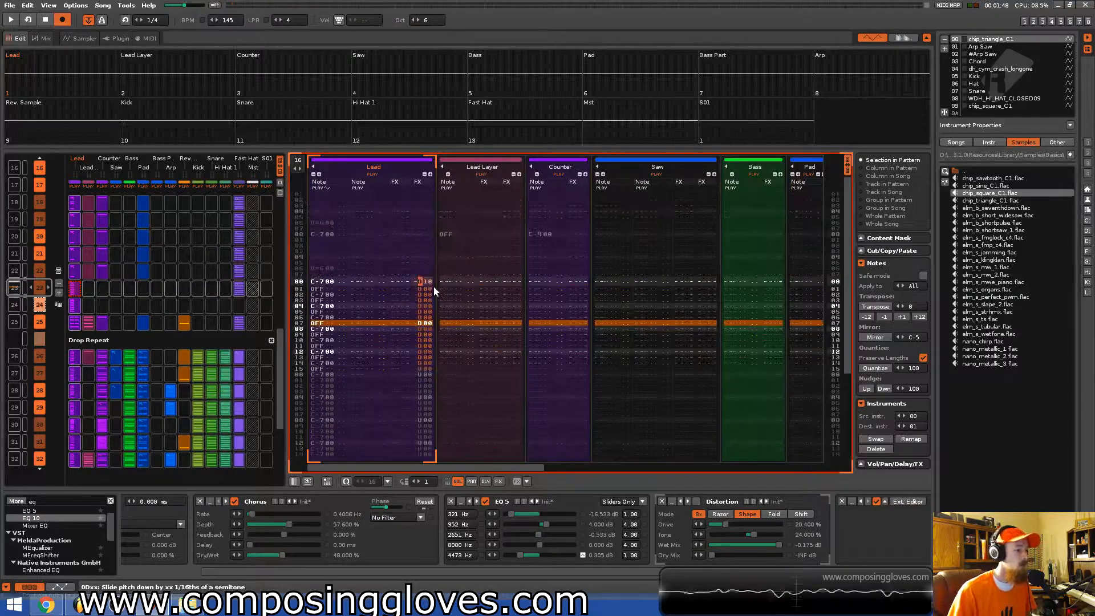
key("space")
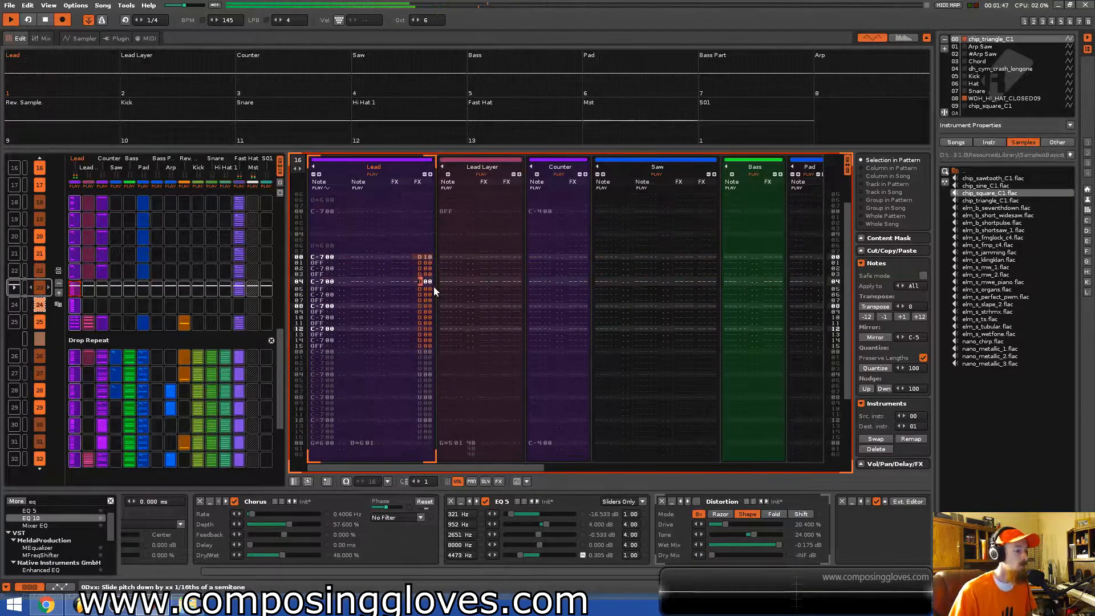
key("space")
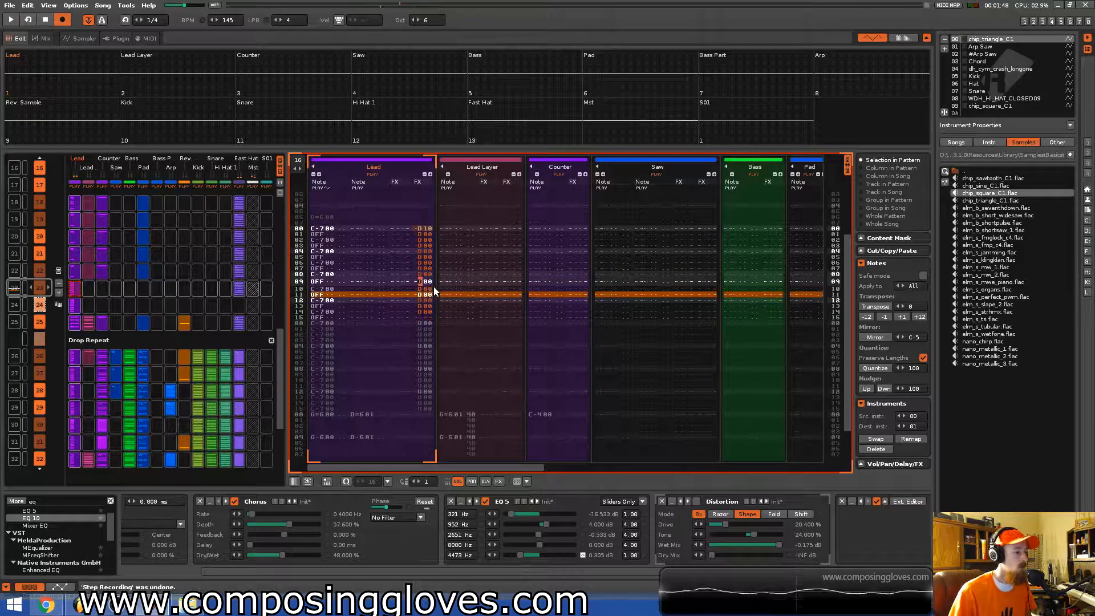
key("space")
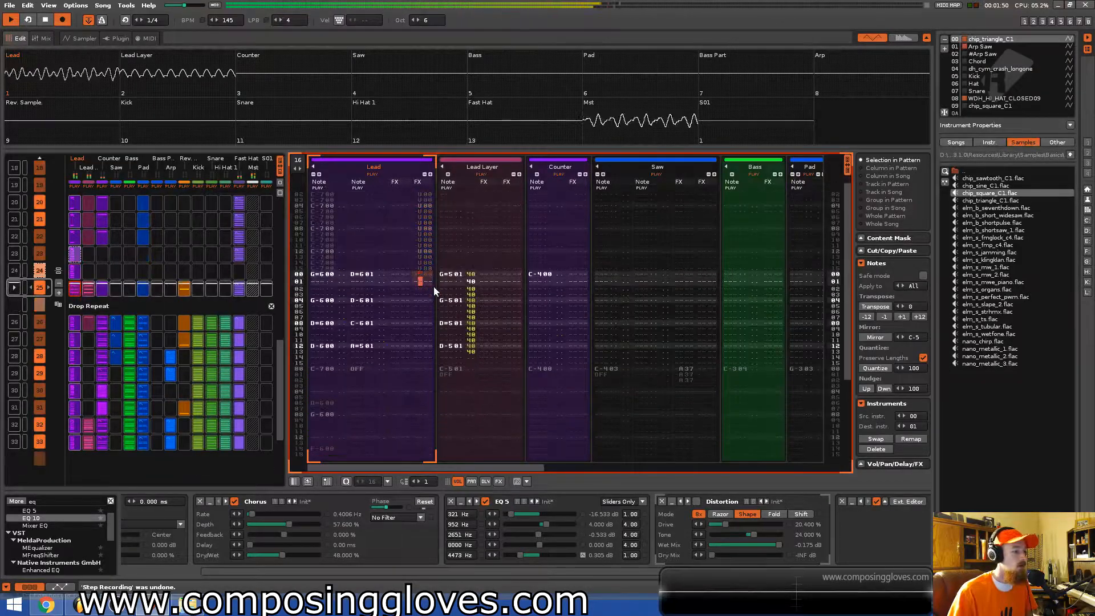
key("space")
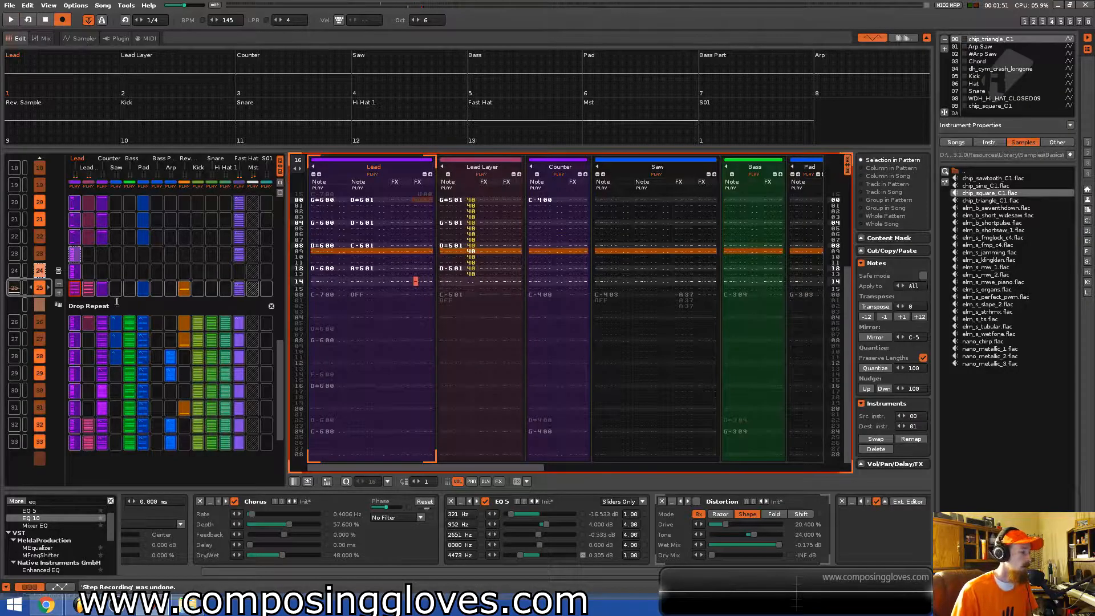
Scroll through the Lead track across the neighbouring patterns while listening to playback.
scroll(117, 301, "up", 1)
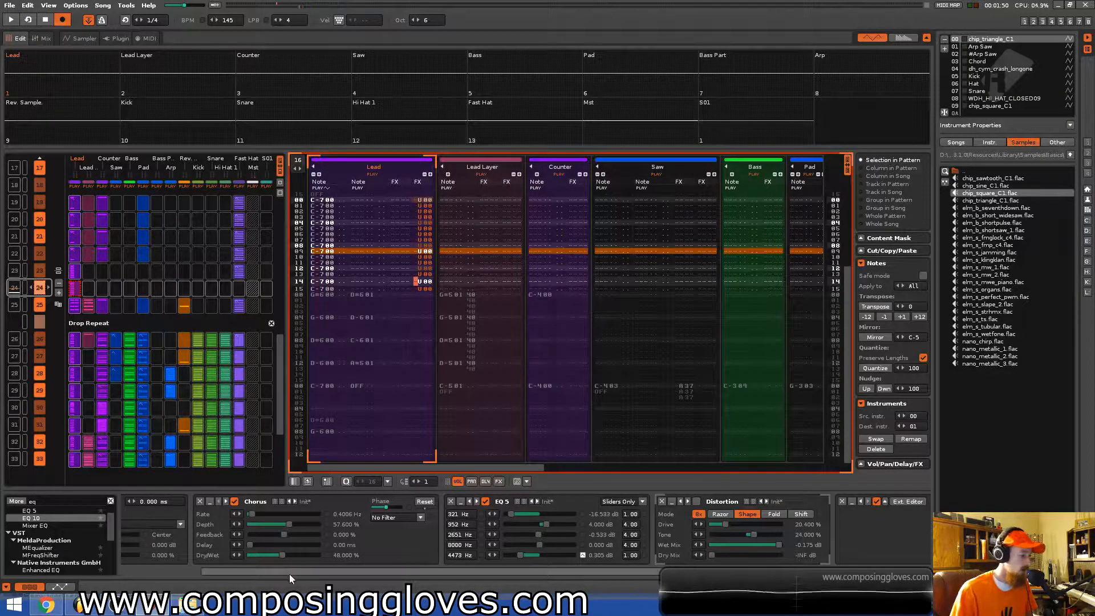
left_click_drag(289, 573, 167, 578)
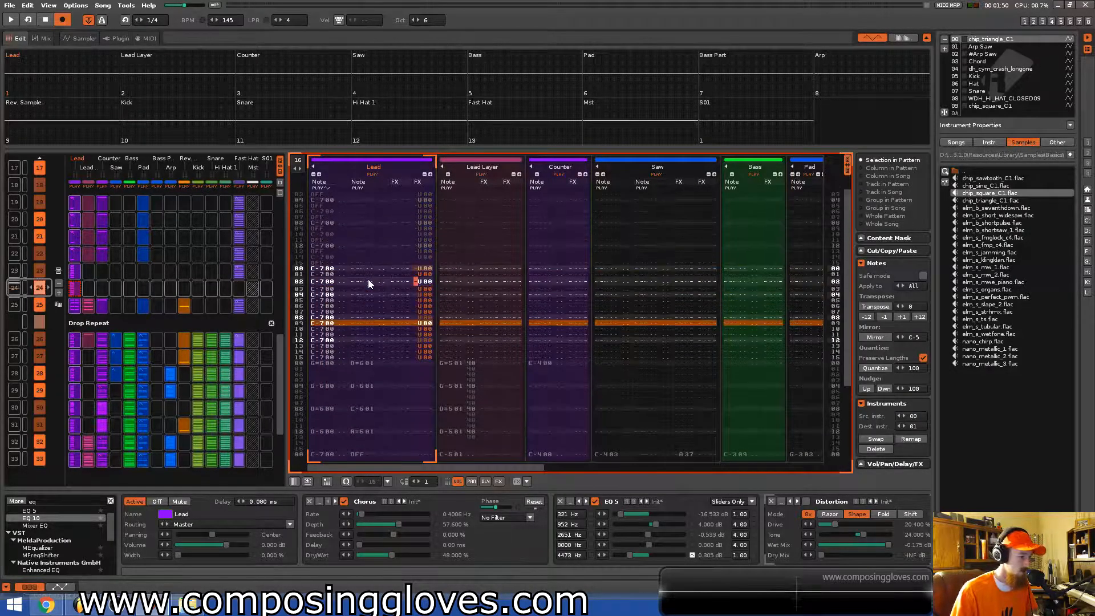
scroll(200, 283, "up", 1)
key("space")
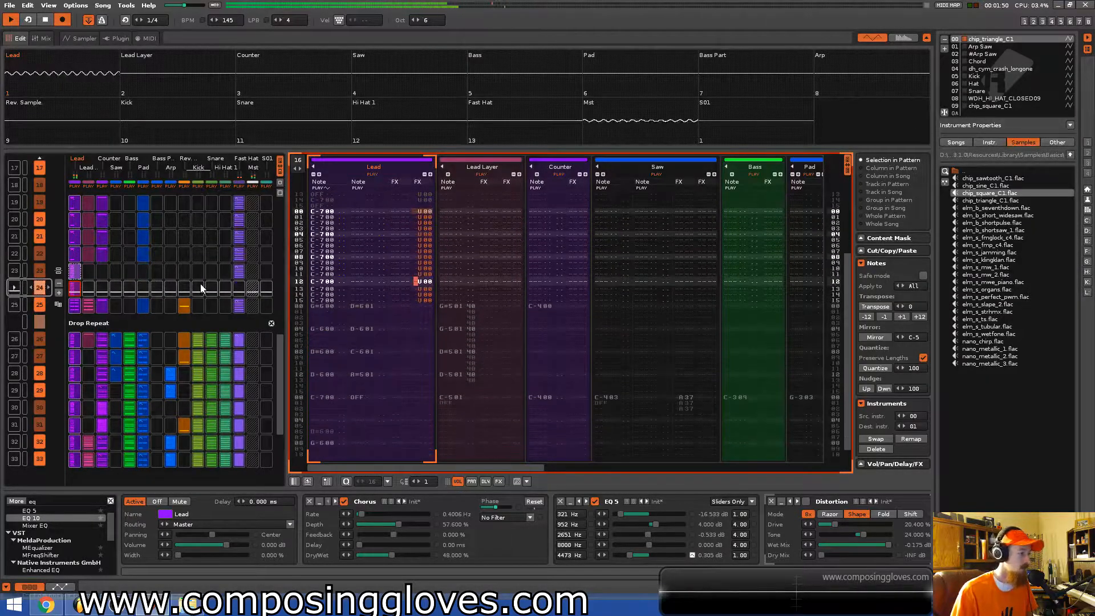
scroll(133, 266, "up", 2)
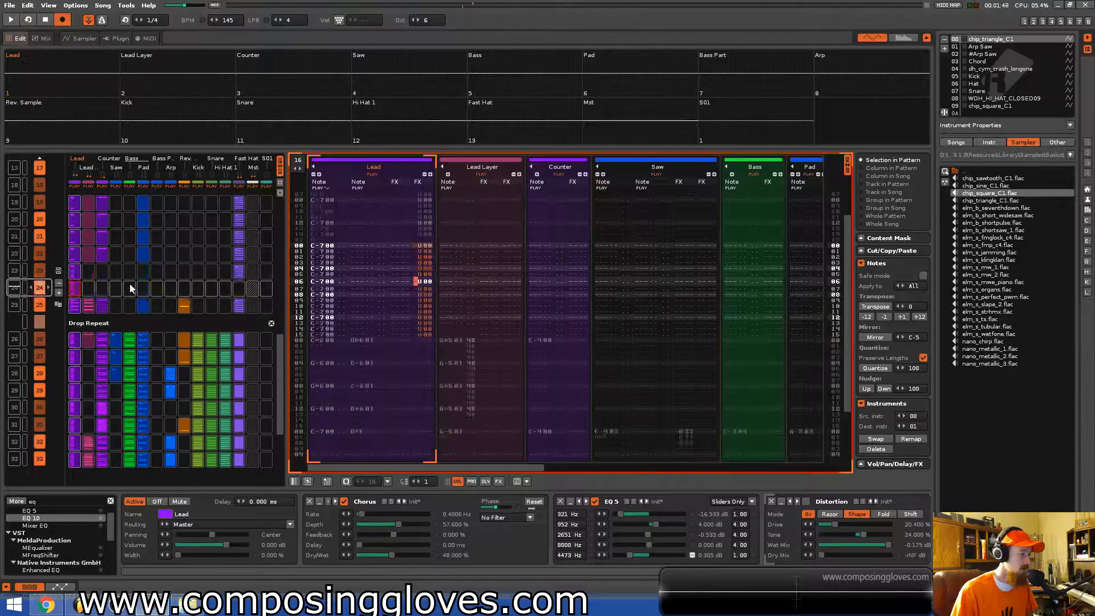
key("space")
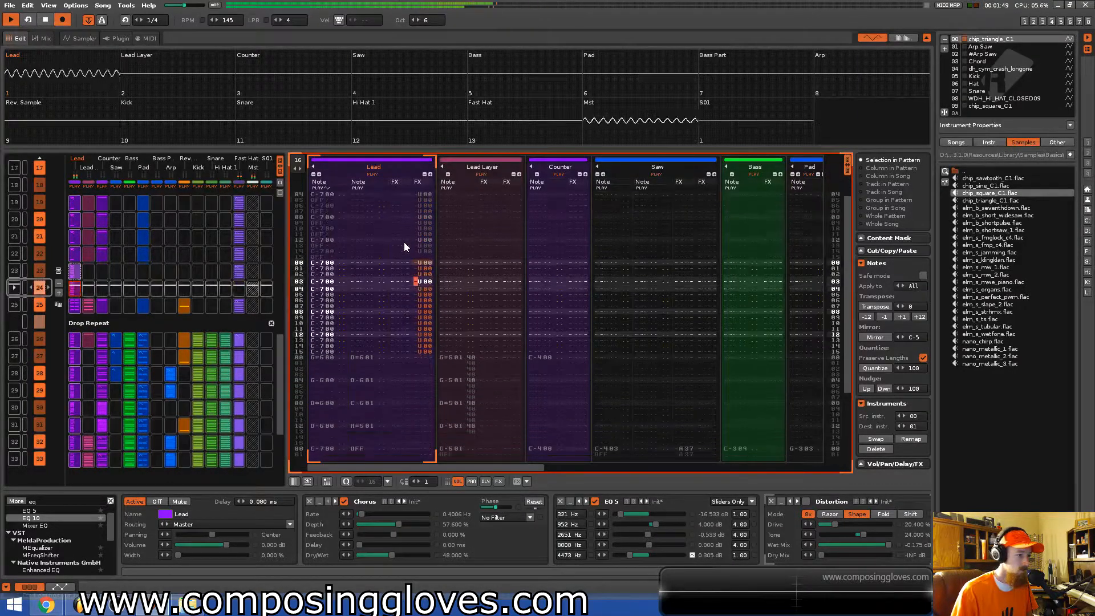
key("space")
scroll(424, 227, "up", 2)
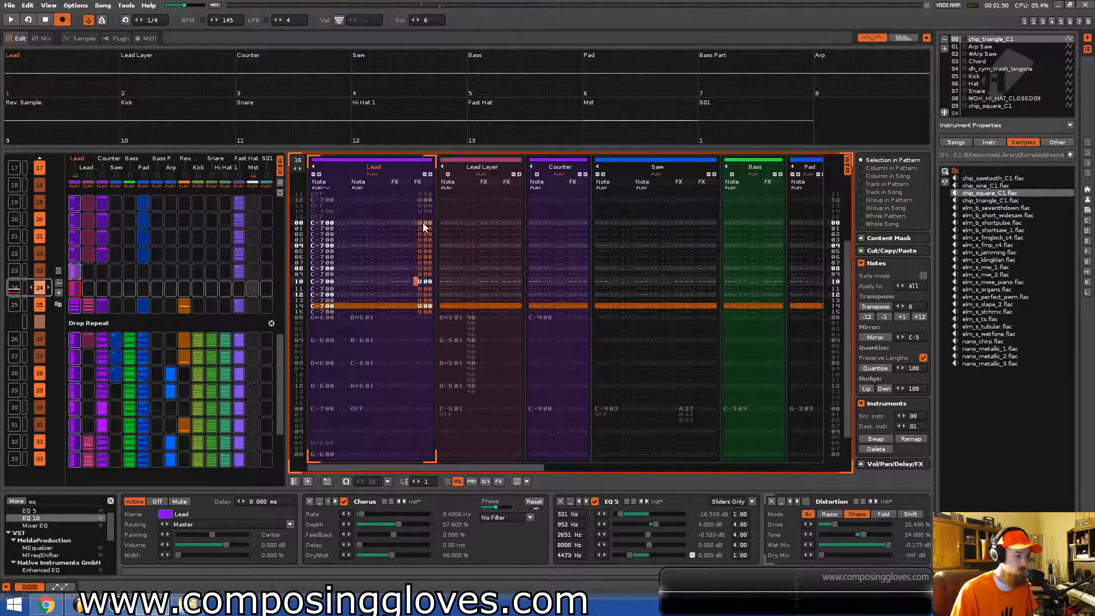
scroll(432, 247, "up", 2)
scroll(440, 248, "up", 3)
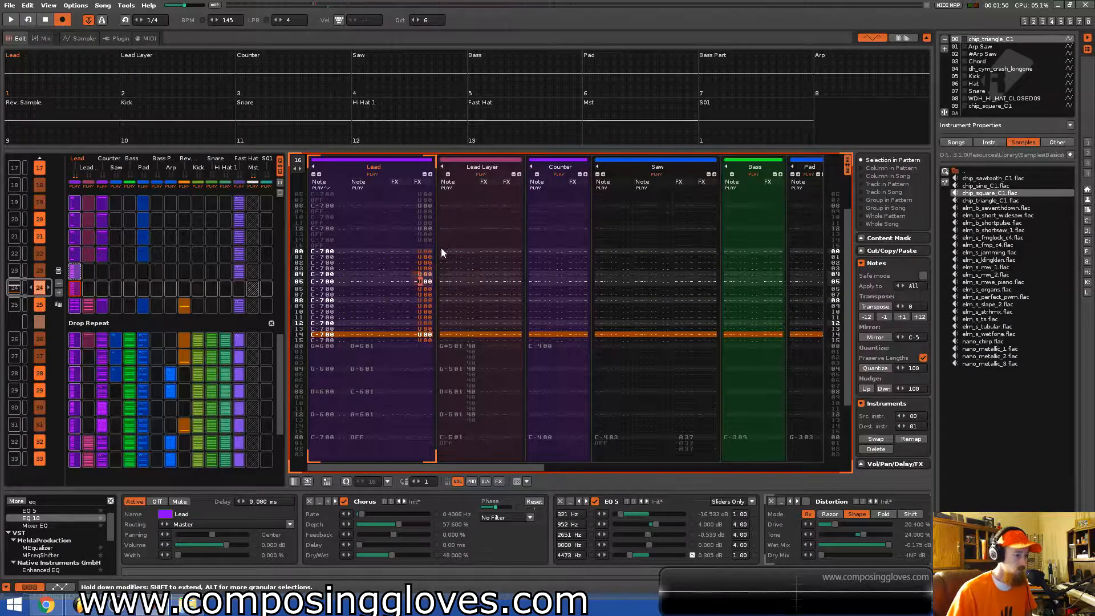
scroll(441, 248, "down", 7)
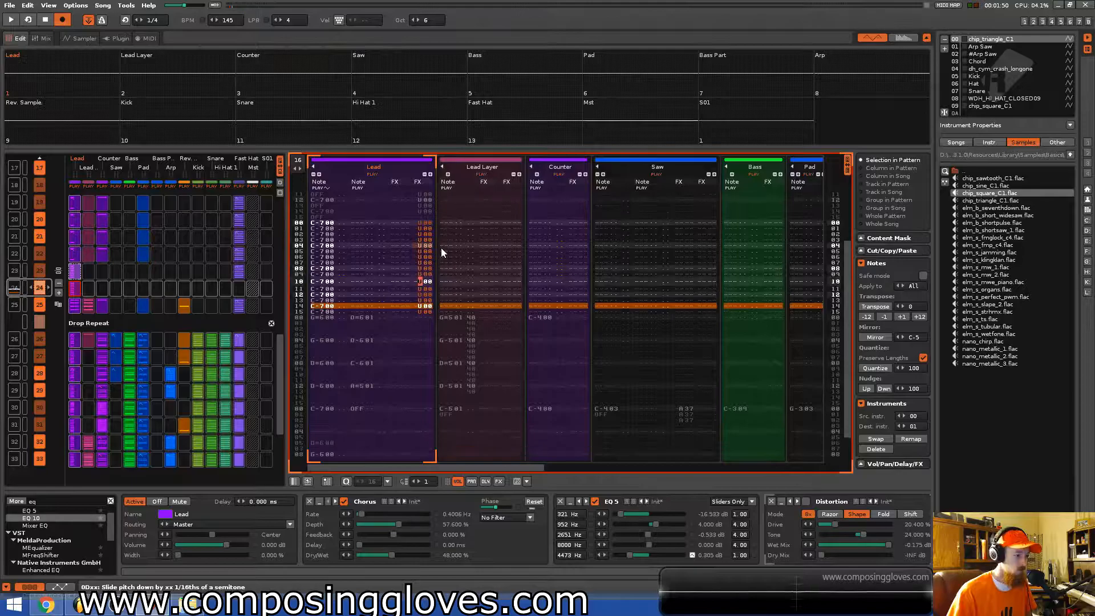
Add pitch slide down effects on several Lead lines and set one slide amount to 1.
type("dddd")
key("Up")
key("Up")
key("Up")
key("Up")
key("Up")
key("Up")
key("Up")
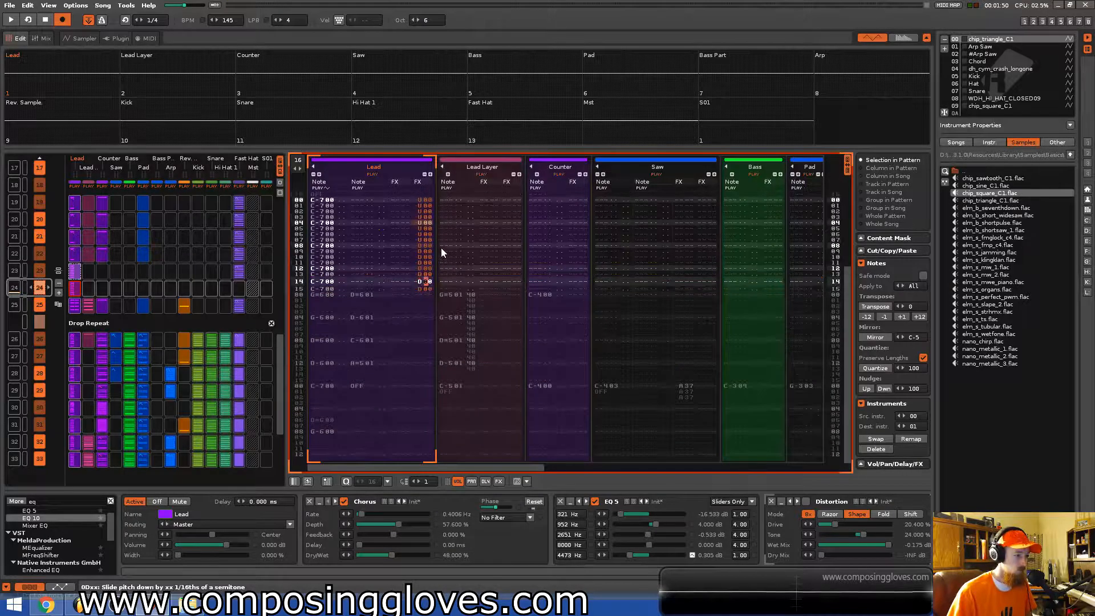
key("Right")
key("Up")
key("Right")
type("1")
key("Up")
key("Left")
key("Down")
key("Down")
key("Down")
key("Down")
key("Down")
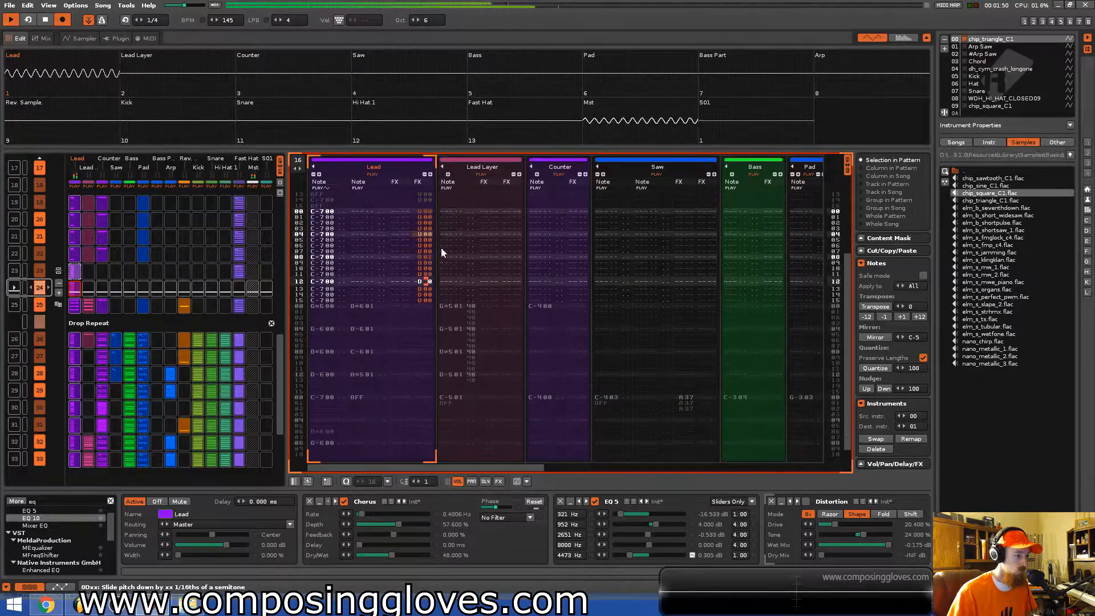
key("Up")
key("Up")
key("Up")
key("Up")
key("Up")
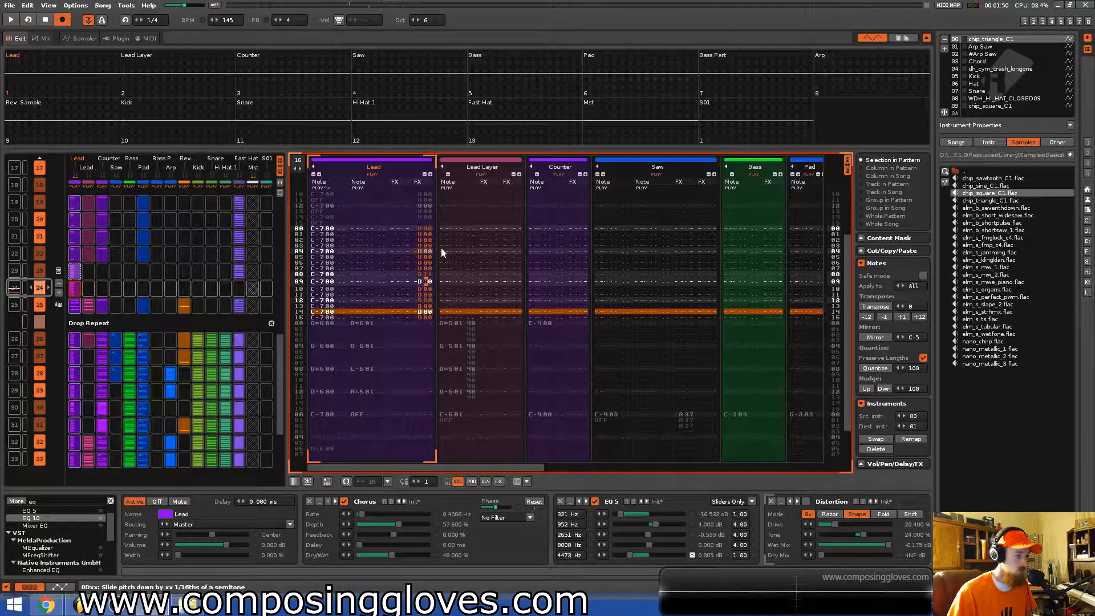
Set the Lead slide-down amounts on successive lines, entering 0 and then 1 values.
key("Right")
type("0")
key("Up")
key("Left")
key("Down")
key("Down")
key("Down")
key("Down")
key("Down")
key("Down")
key("Down")
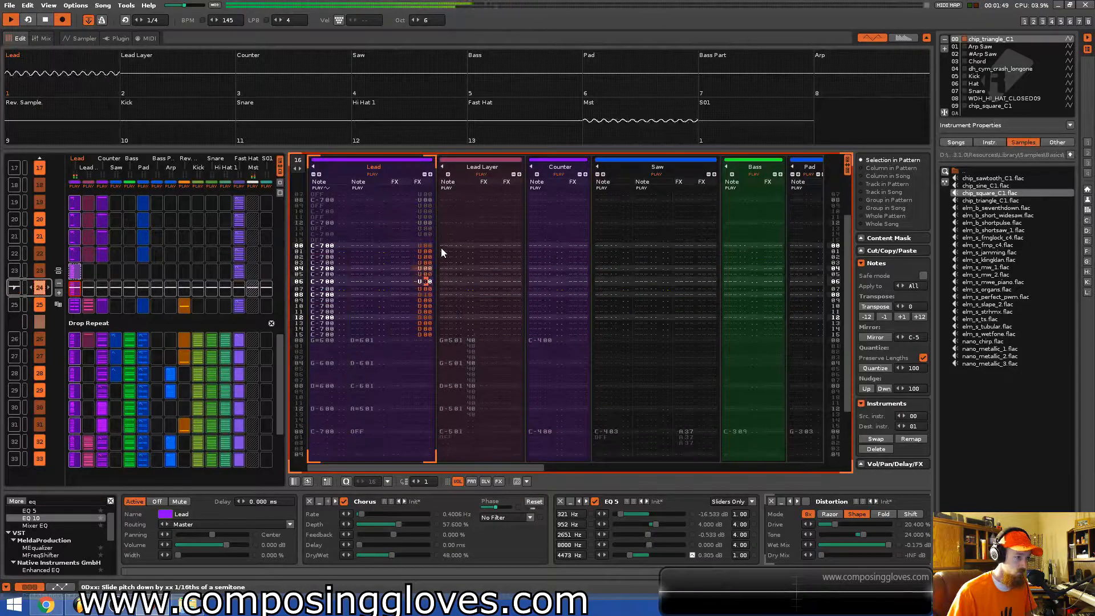
key("Up")
key("Up")
key("Up")
key("Up")
key("Up")
key("Up")
type("1111")
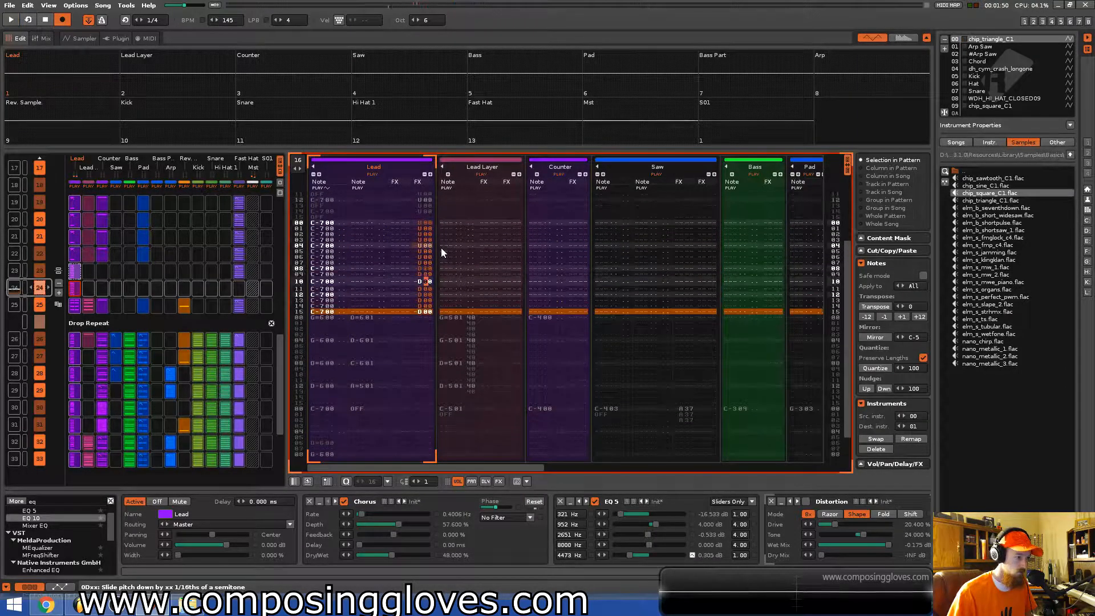
type("111")
Enter rising slide-down amounts of 2, 3 and 4 on the last Lead lines of the pattern.
key("Up")
key("Up")
key("Up")
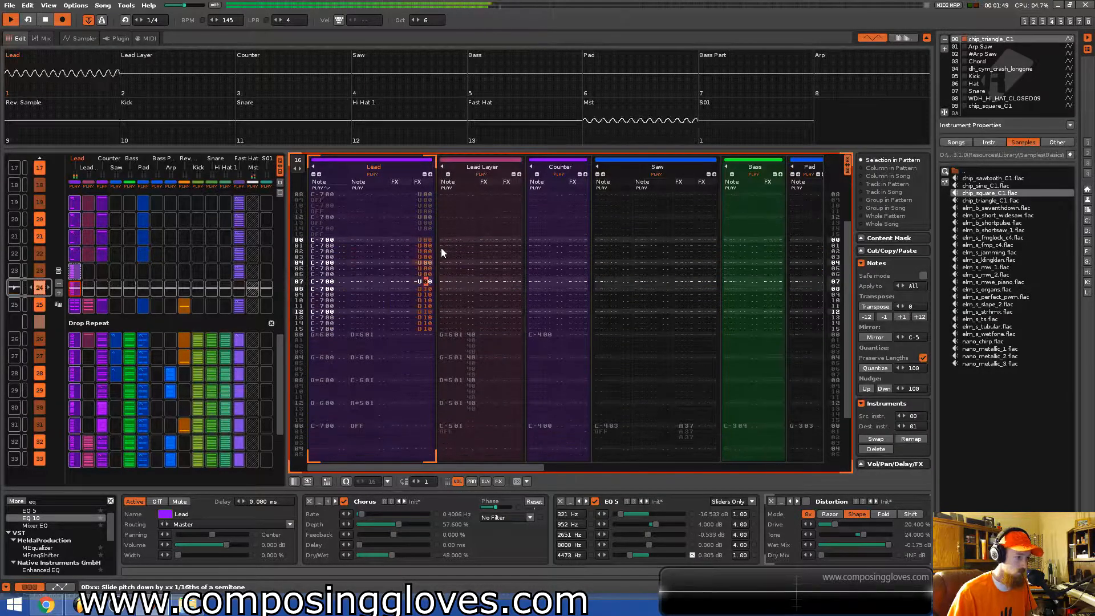
key("Up")
key("Up")
key("Up")
key("Up")
type("234")
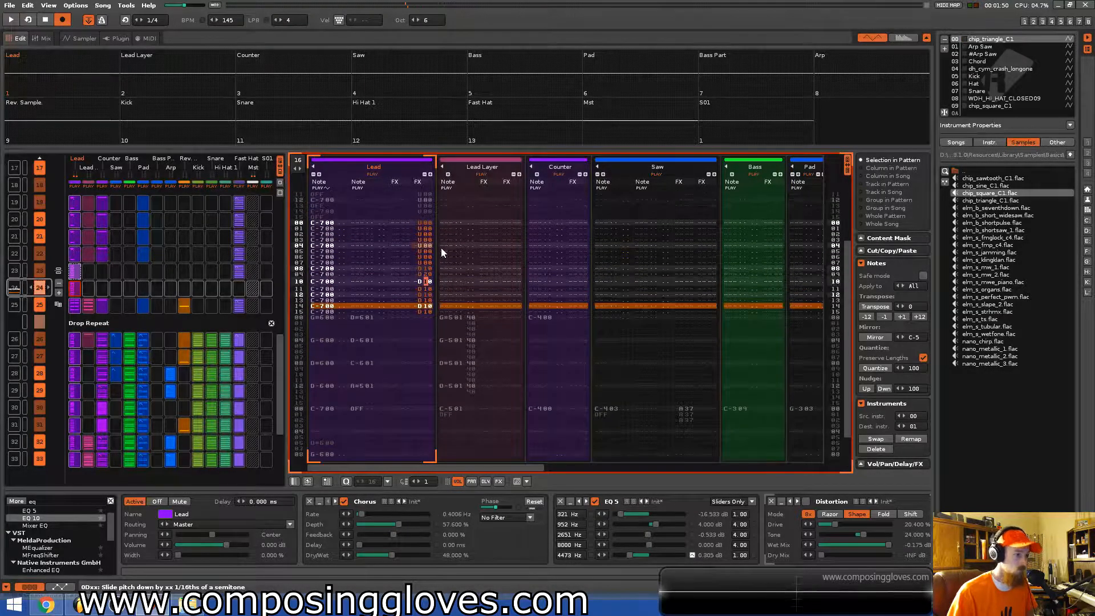
type("567")
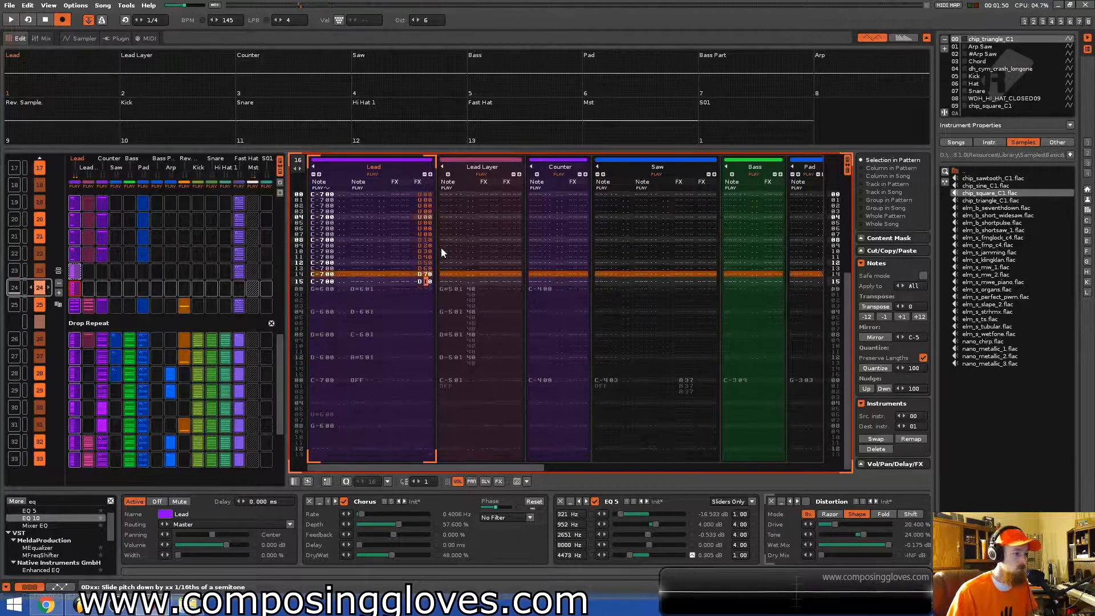
type("8")
Enter slide-down amounts 5, 6, 7 and 8 on the final Lead lines and play back the pattern.
key("space")
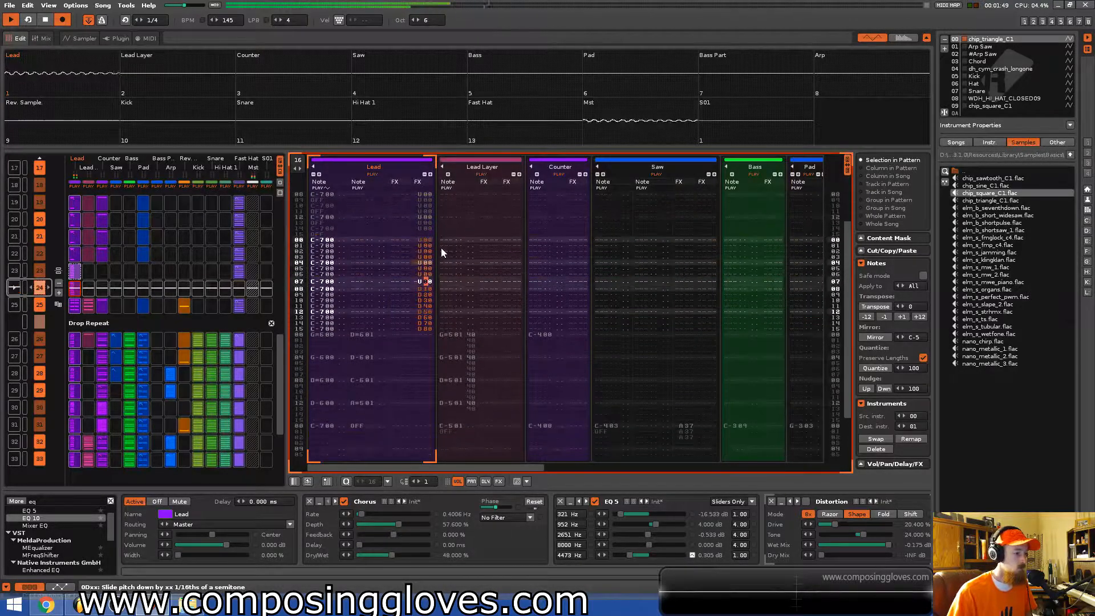
key("space")
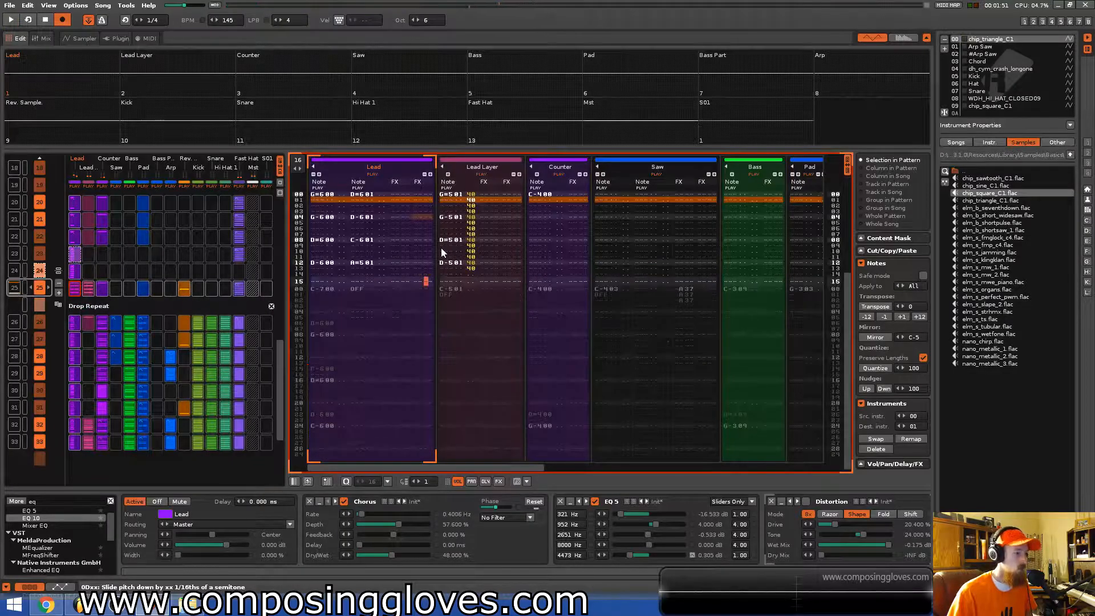
Select the Lead effect values in the preceding pattern, delete them, and undo the deletion.
key("ctrl+Up")
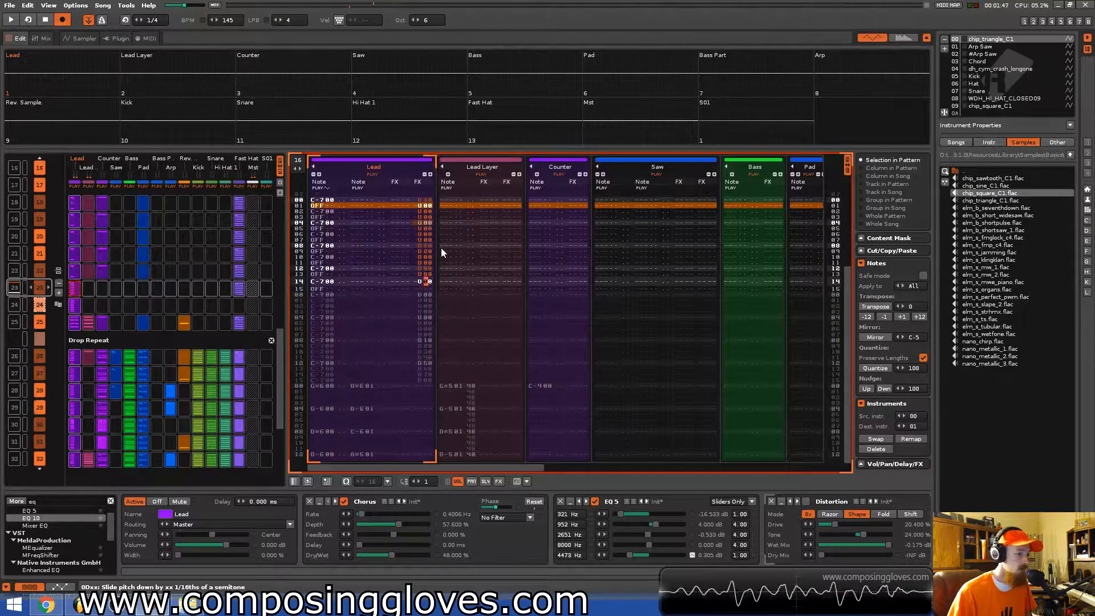
scroll(442, 248, "up", 4)
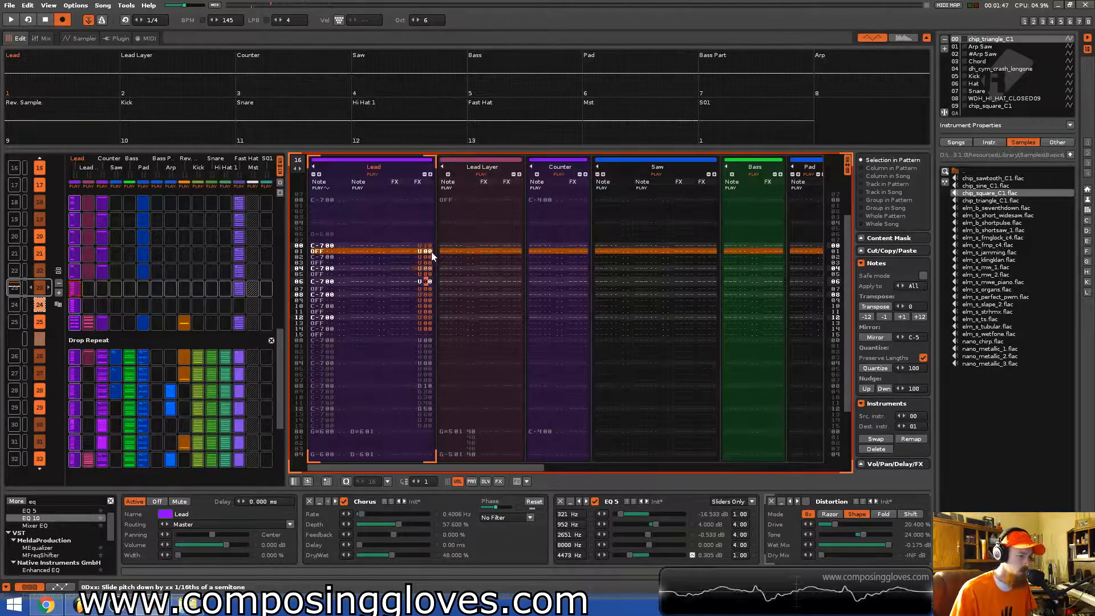
left_click(428, 251)
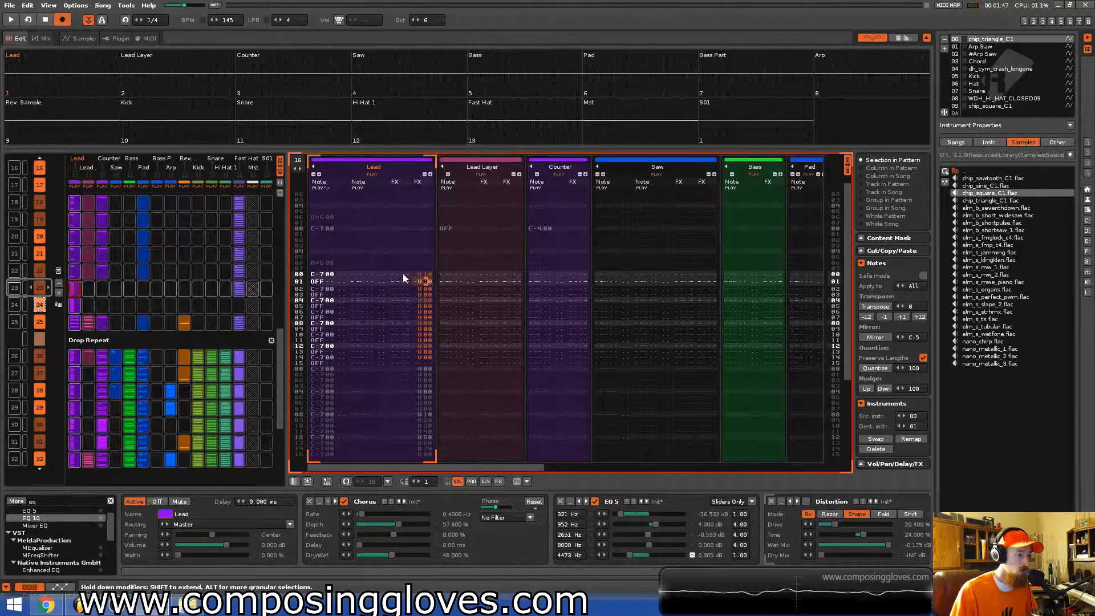
left_click(422, 275)
key("space")
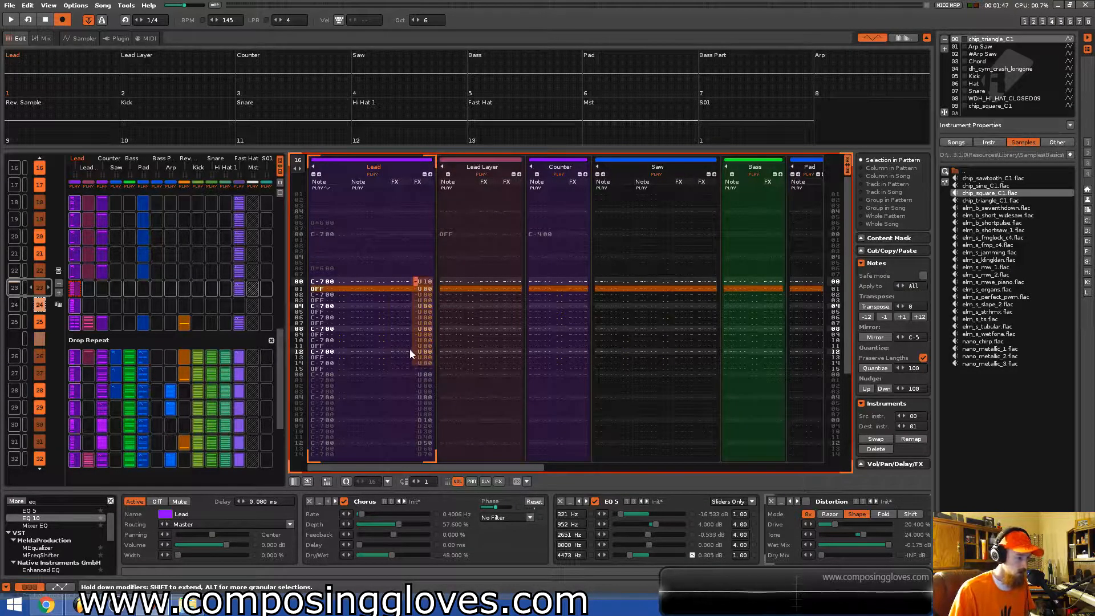
key("Delete")
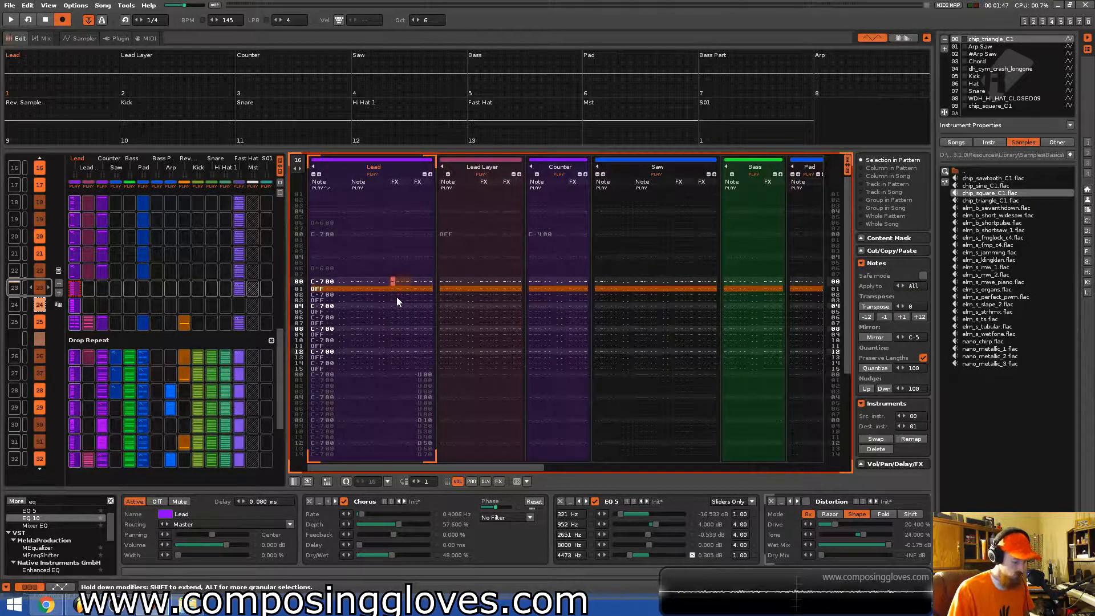
key("ctrl+z")
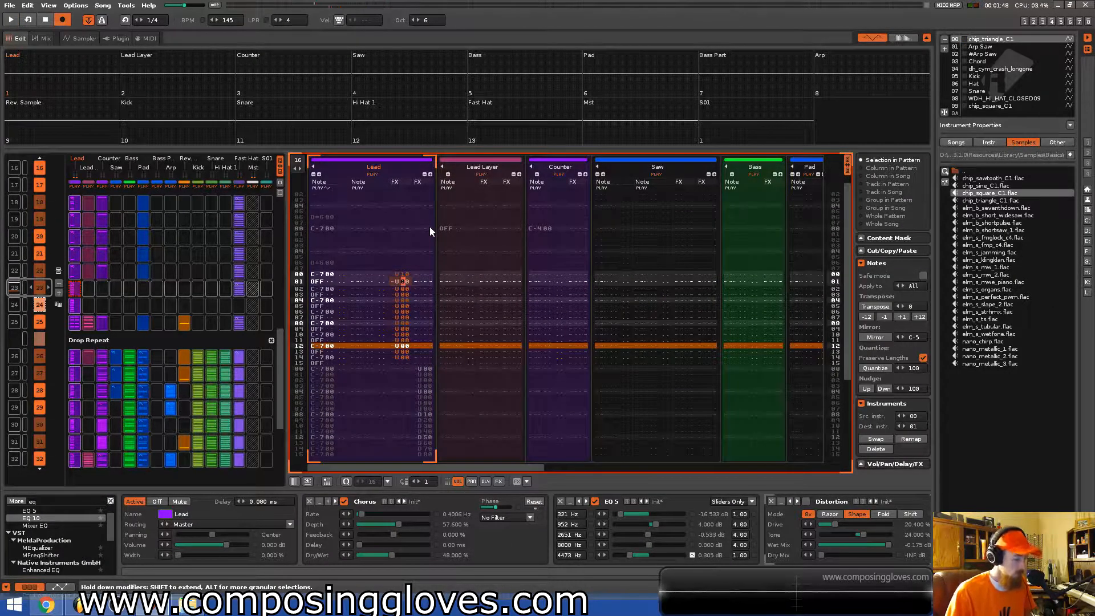
Enter rising pitch slide-up amounts from 2 up to F on successive Lead lines of the preceding pattern.
type("2333")
key("Up")
key("Up")
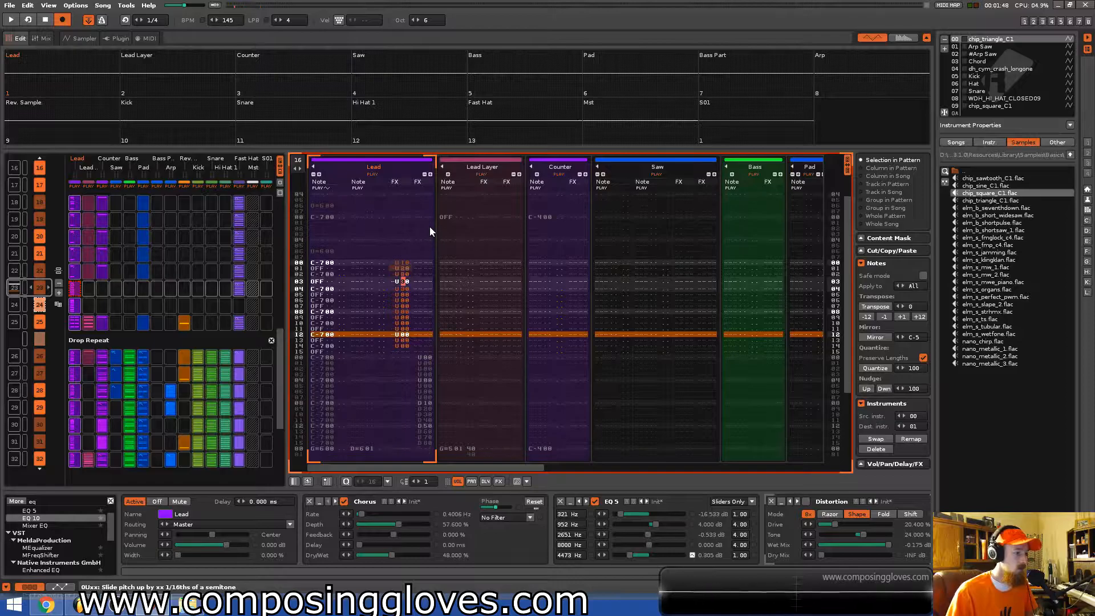
type("456789")
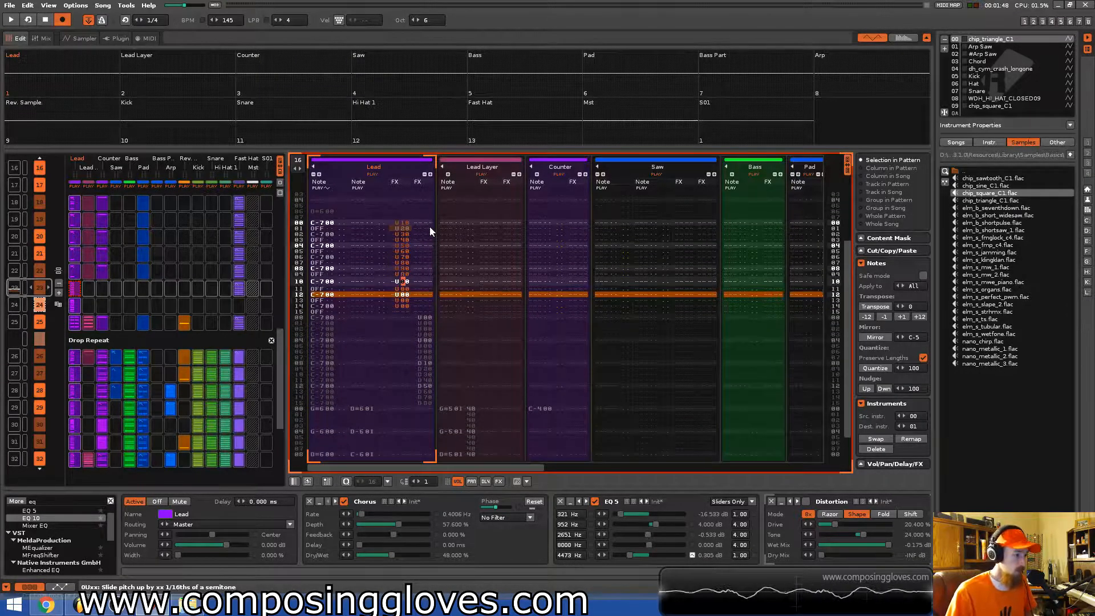
type("bcdef")
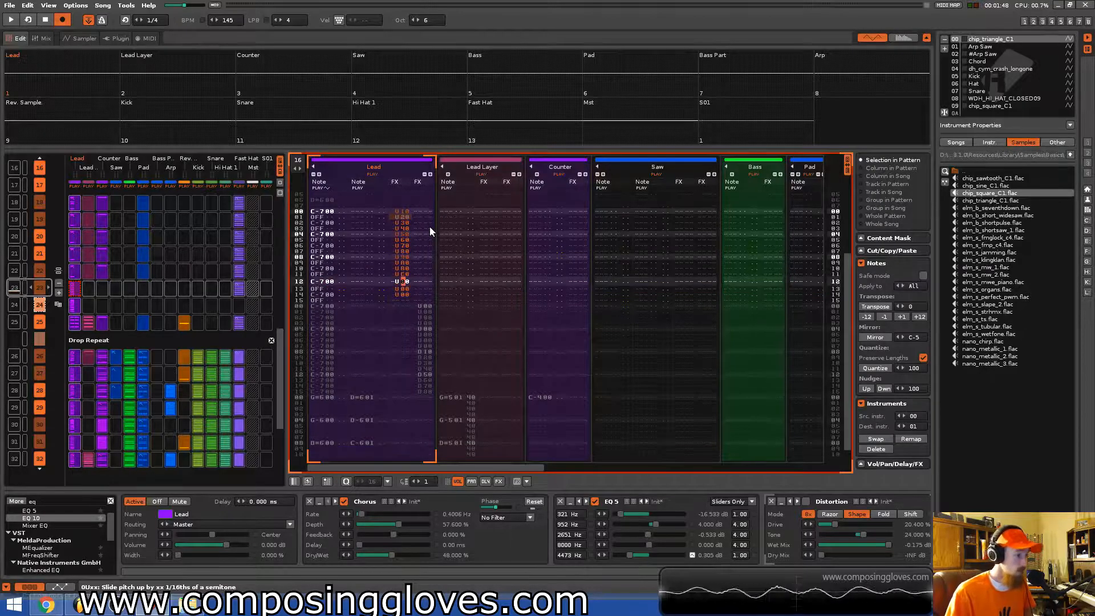
key("space")
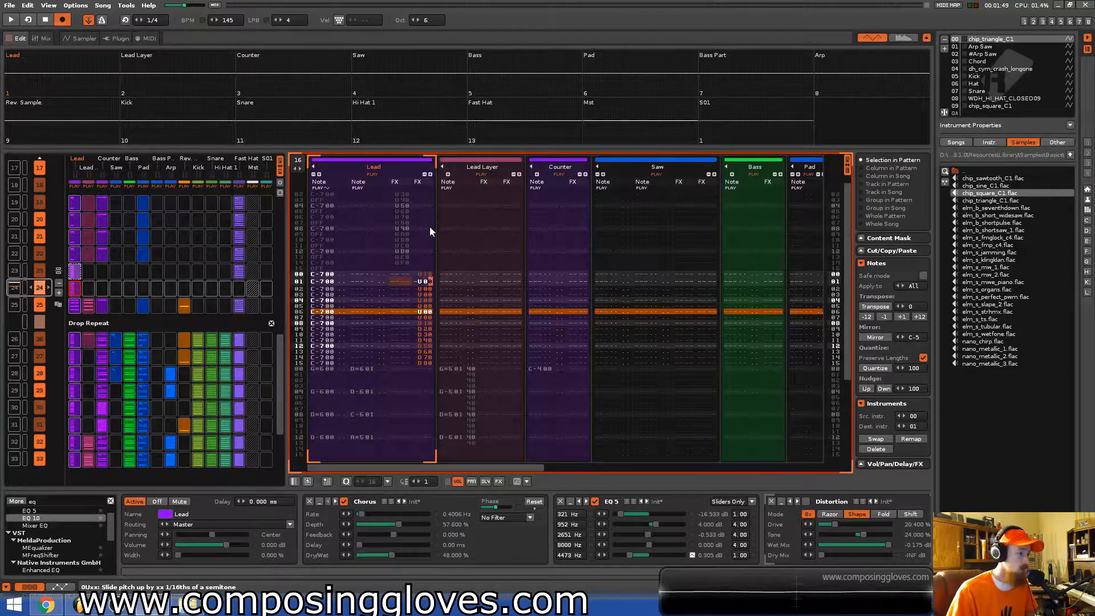
Set Lead slide-up amounts from 12 to 18 on the lines above, working upward, and play back.
key("Up")
key("Right")
type("2")
key("Left")
type("1")
key("Up")
key("Right")
type("3")
key("Left")
type("1")
key("Up")
key("Right")
type("4")
key("Left")
type("1")
key("Up")
key("Right")
type("5")
key("Left")
type("1")
key("Up")
key("Right")
type("6")
key("Left")
type("1")
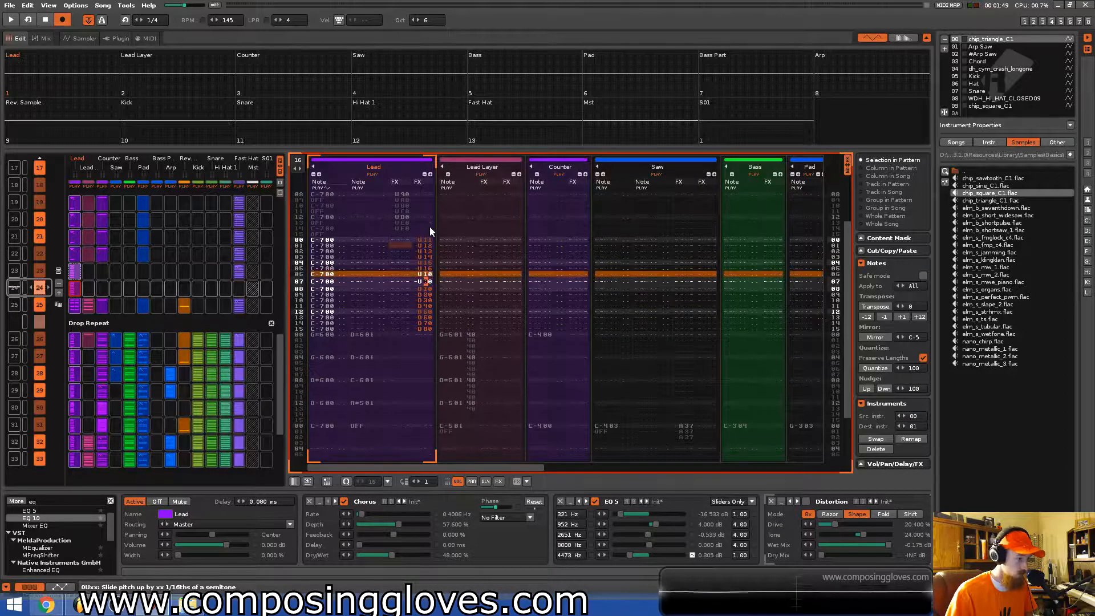
key("Up")
key("Right")
type("7")
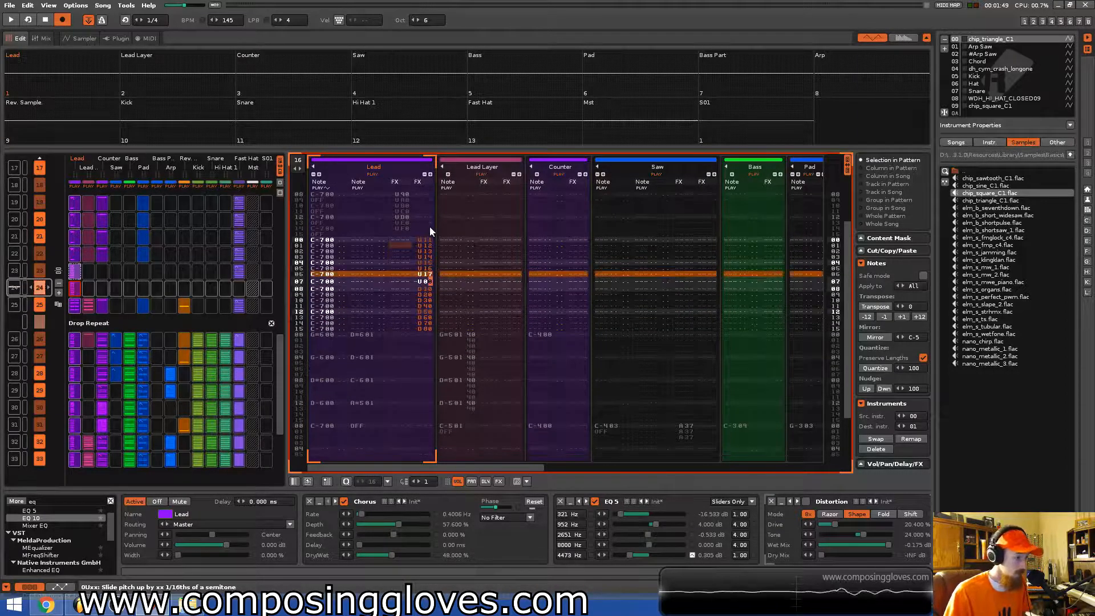
key("Left")
type("1")
key("Up")
key("Right")
type("8")
key("space")
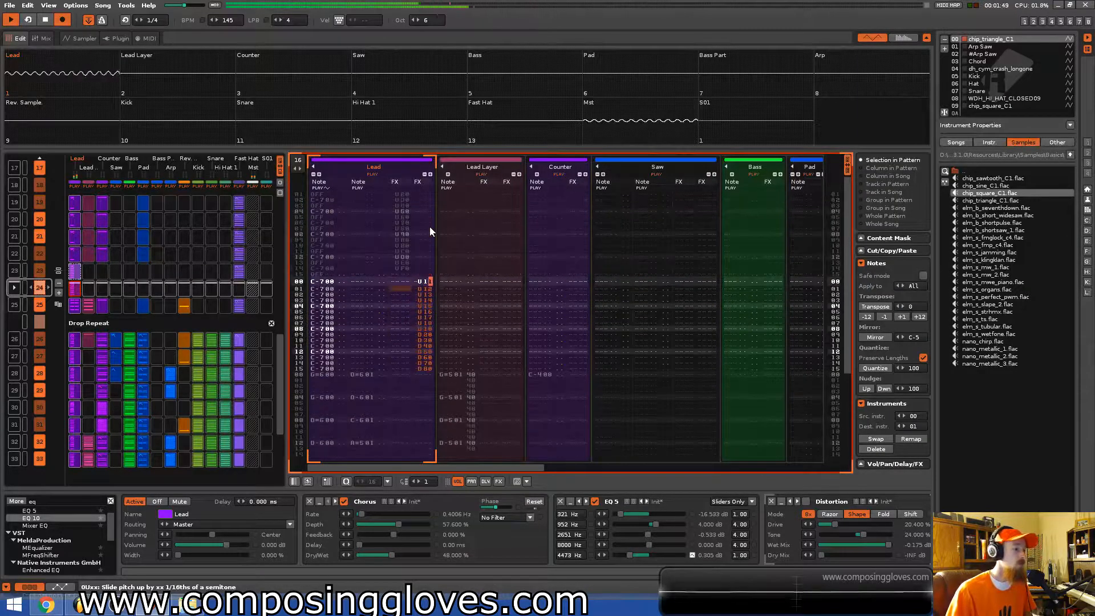
key("space")
Delete a selected Lead effect value and undo the deletion.
left_click(421, 248)
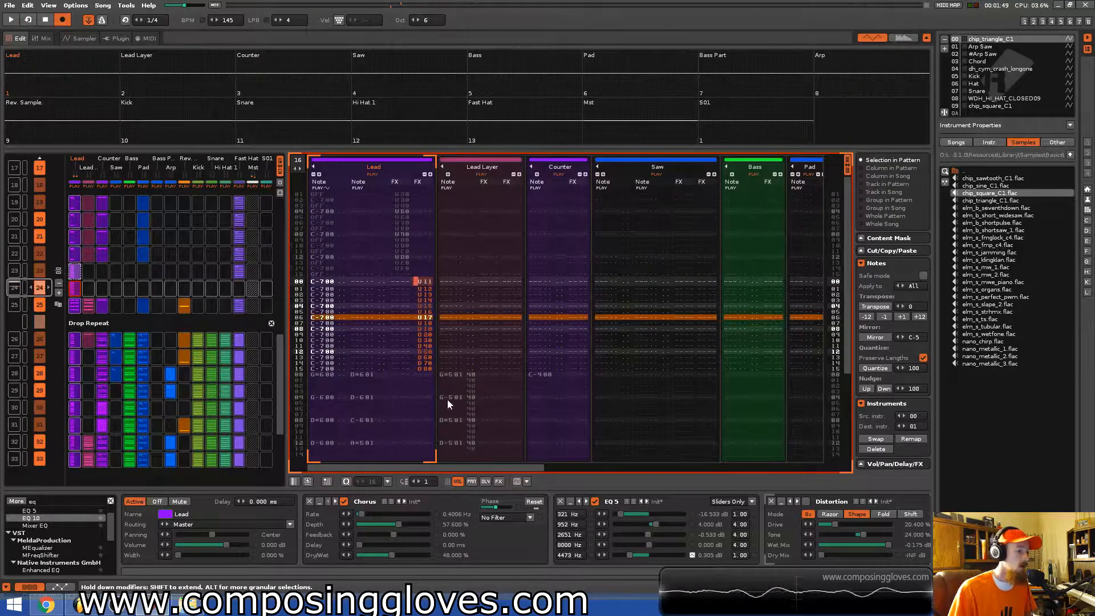
key("Delete")
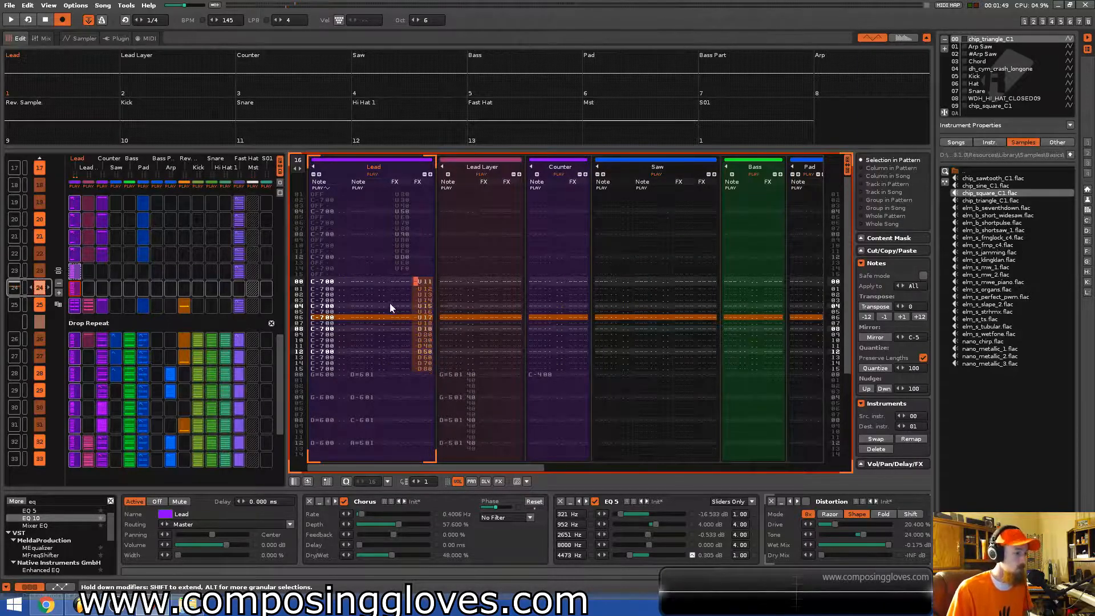
key("ctrl+z")
Play back and scroll through the Lead track across the neighbouring Riser patterns.
key("space")
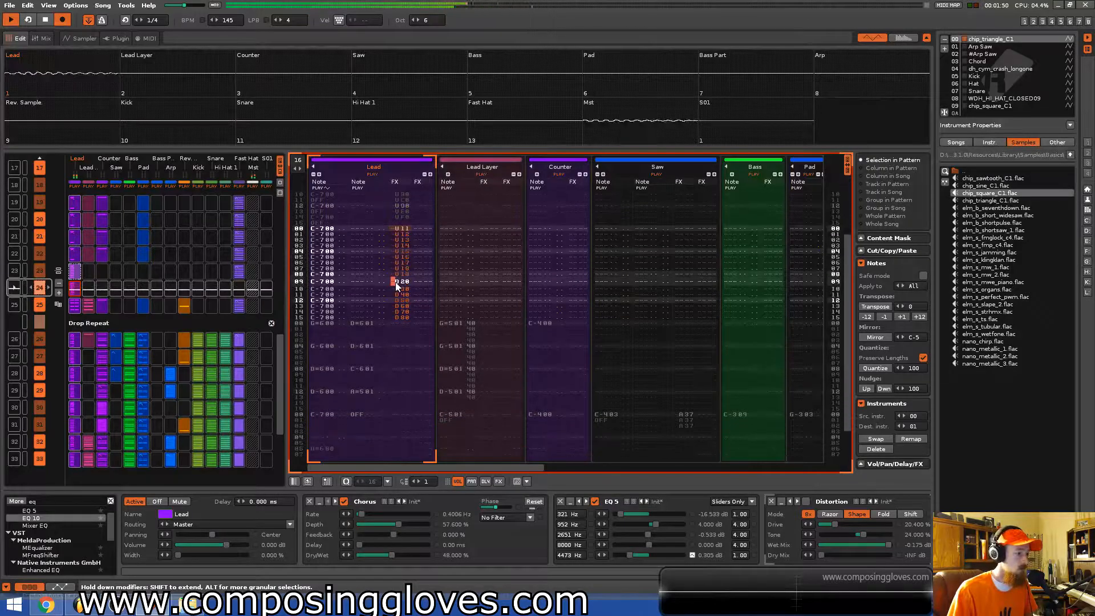
scroll(373, 251, "up", 4)
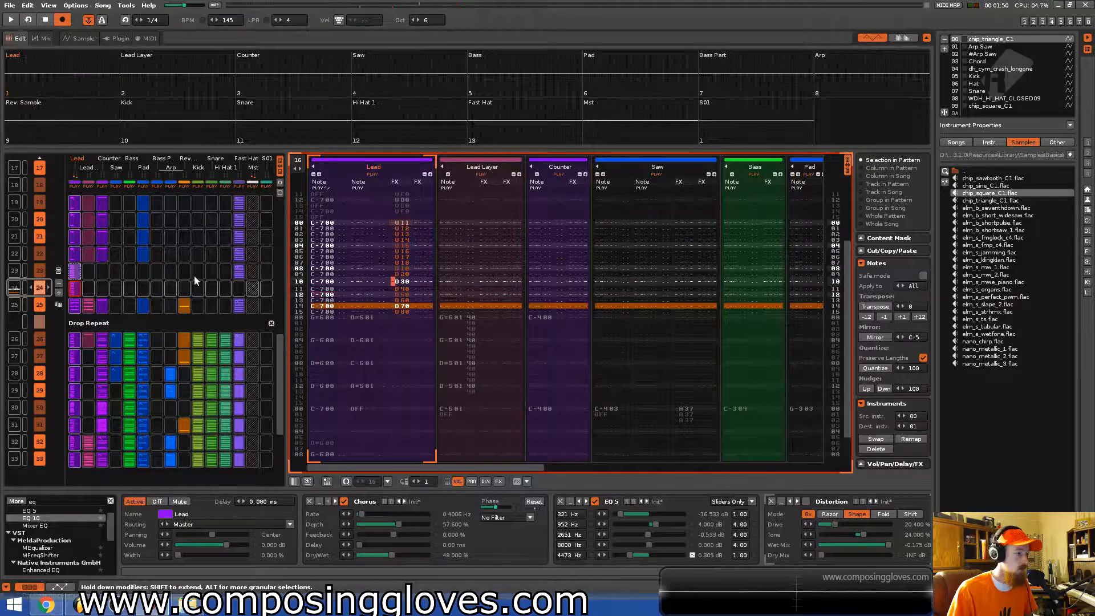
scroll(251, 257, "up", 1)
key("space")
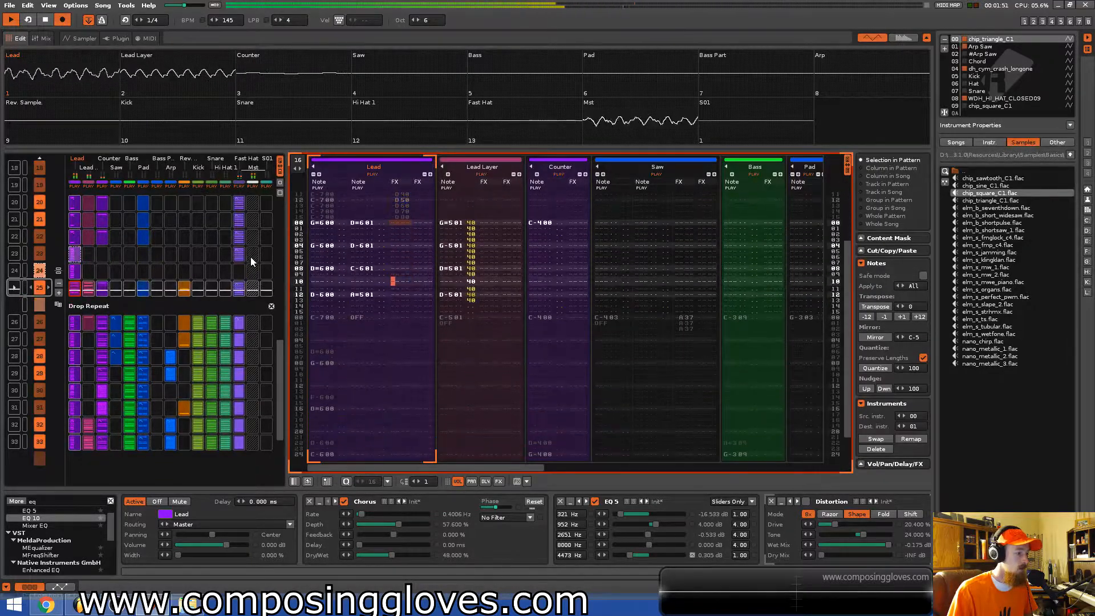
key("space")
scroll(236, 258, "up", 1)
scroll(428, 238, "up", 2)
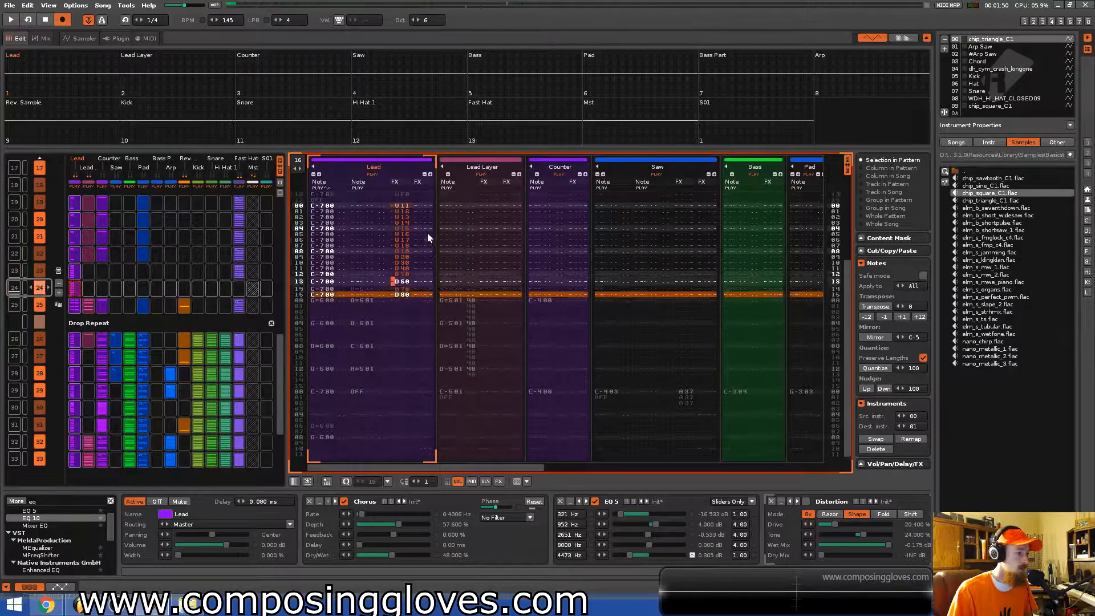
scroll(425, 234, "up", 4)
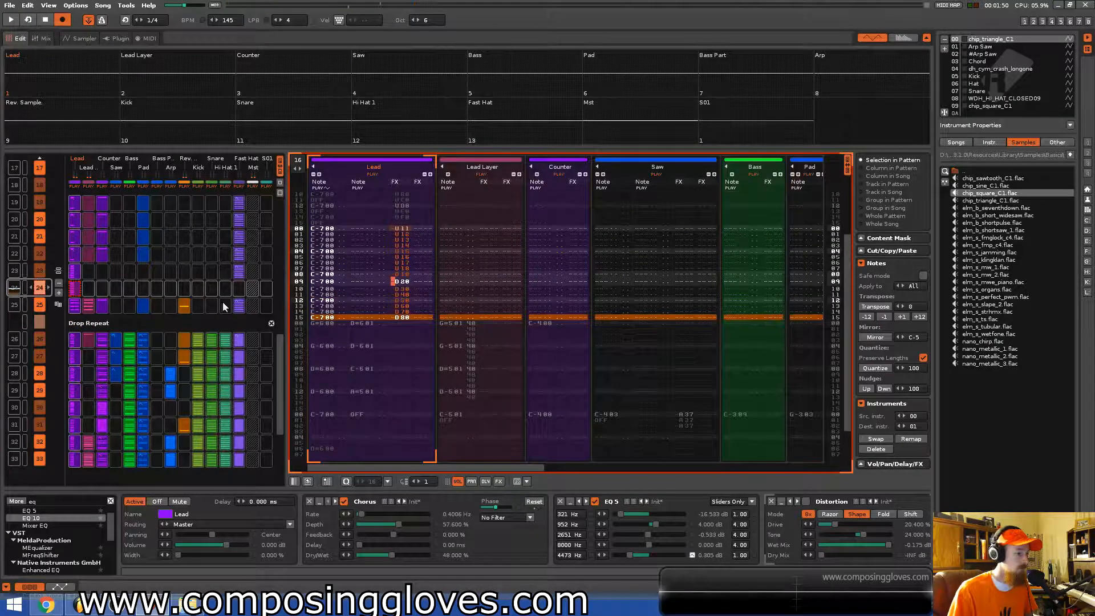
scroll(215, 283, "down", 1)
key("space")
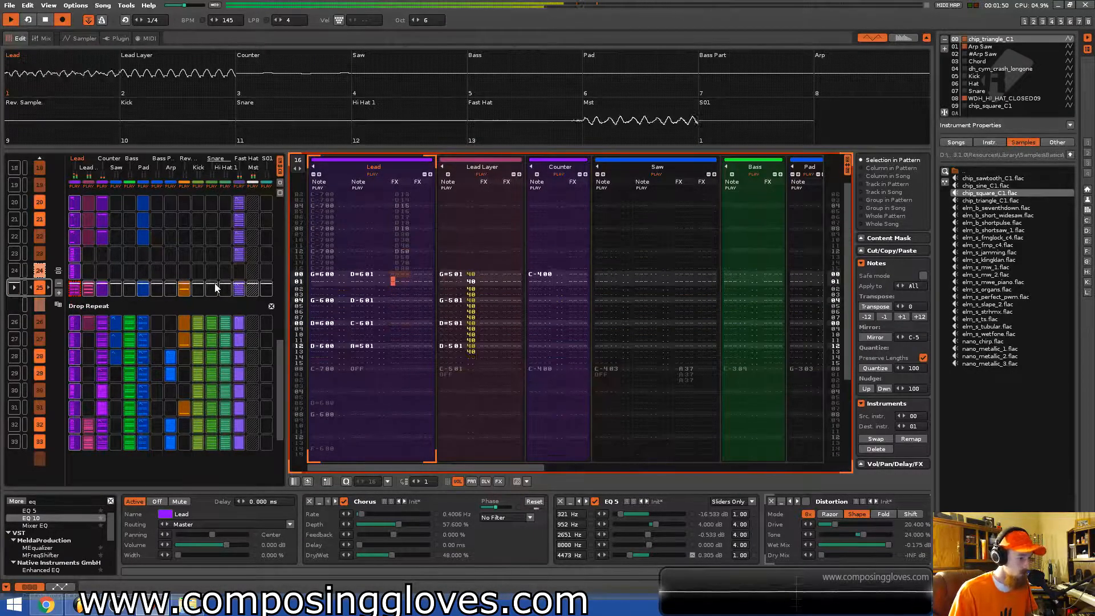
key("space")
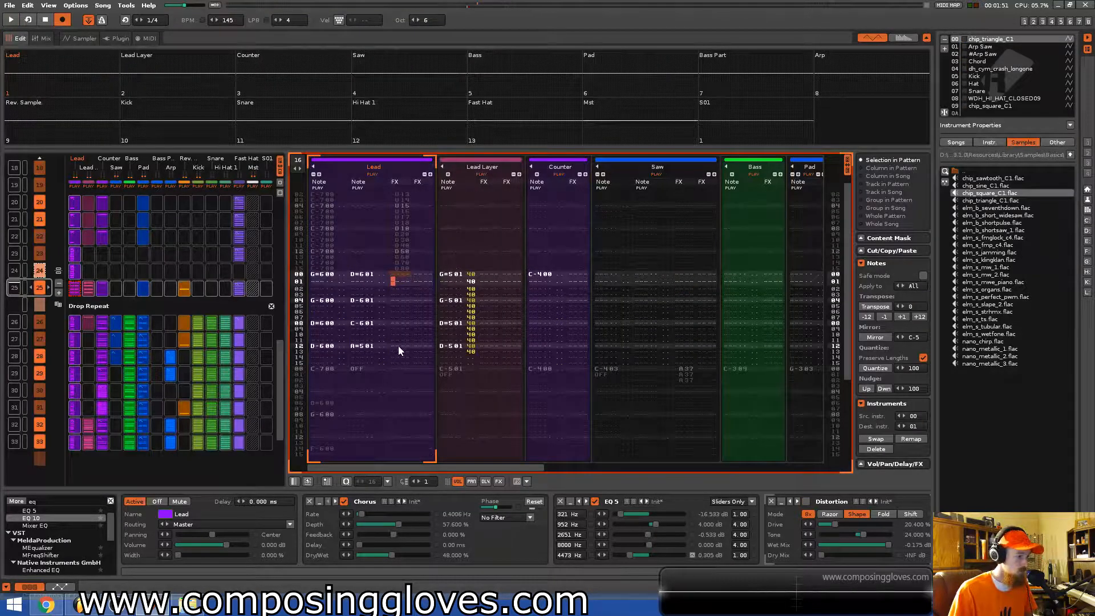
Add Glide effects on two Lead notes in the last Riser pattern.
left_click(398, 346)
key("Right")
key("Right")
key("Right")
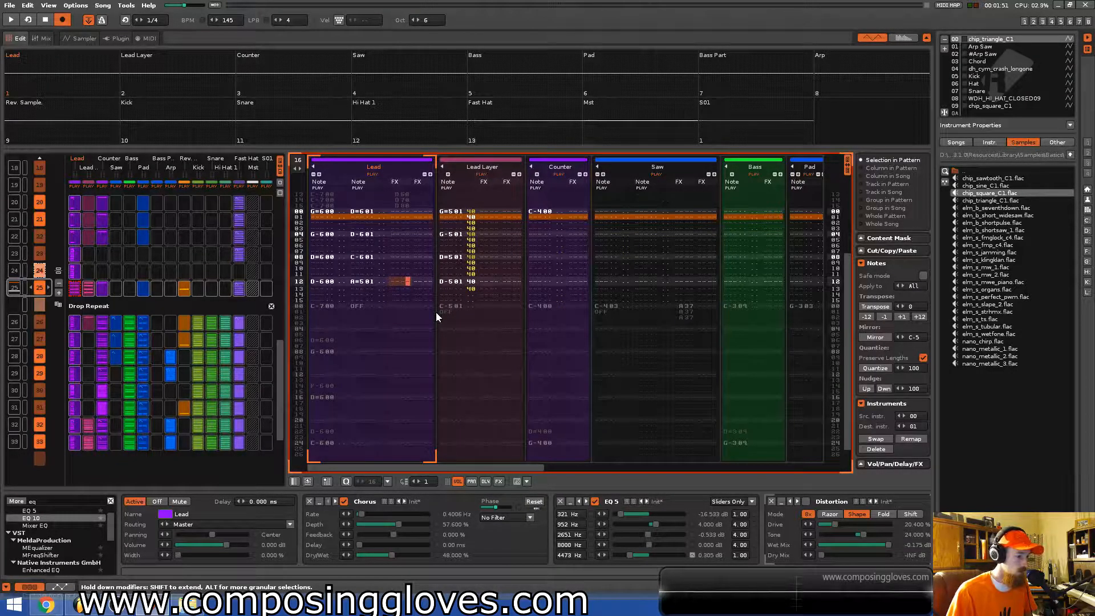
key("space")
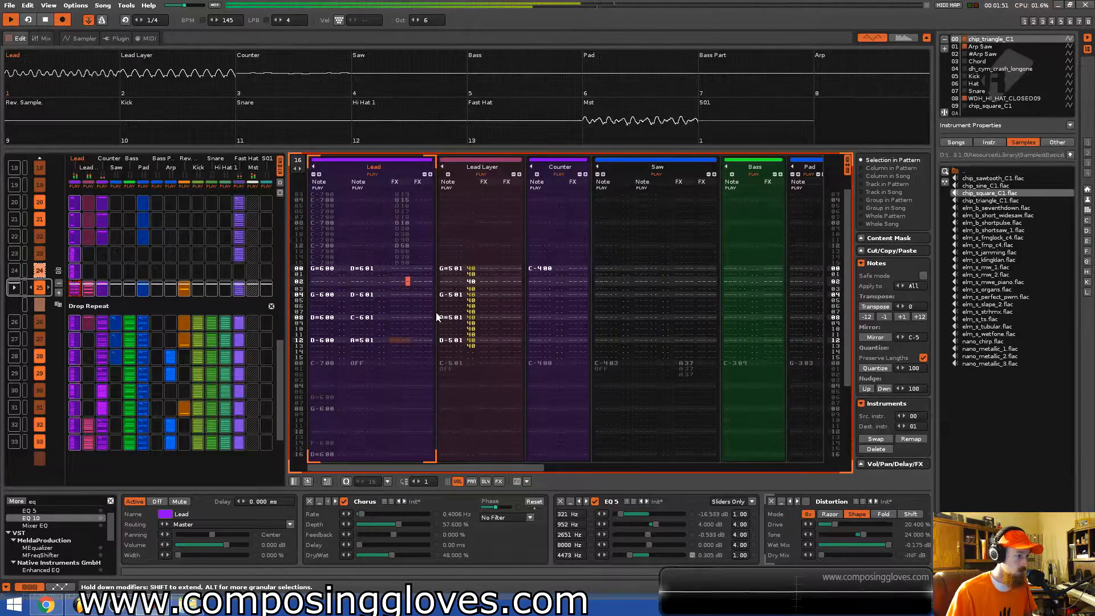
key("space")
key("Up")
key("Left")
key("Left")
type("g")
key("Down")
key("Down")
key("Down")
type("g")
key("space")
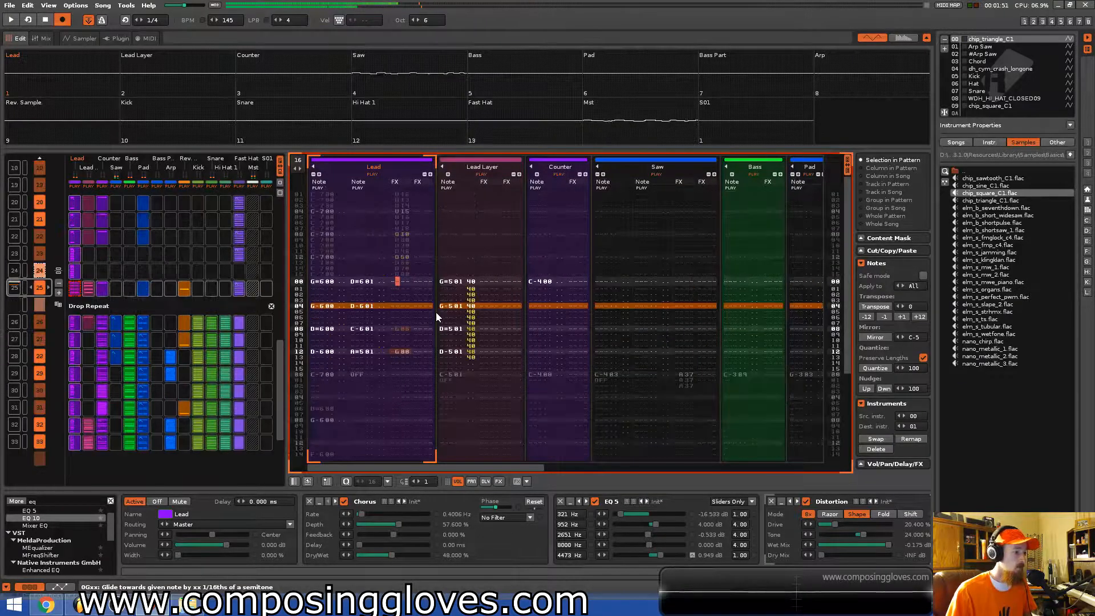
Enter a glide amount of 1 on both Lead glide effects and play back.
key("Down")
key("Down")
key("Down")
key("Down")
key("Down")
key("Down")
key("Down")
key("Down")
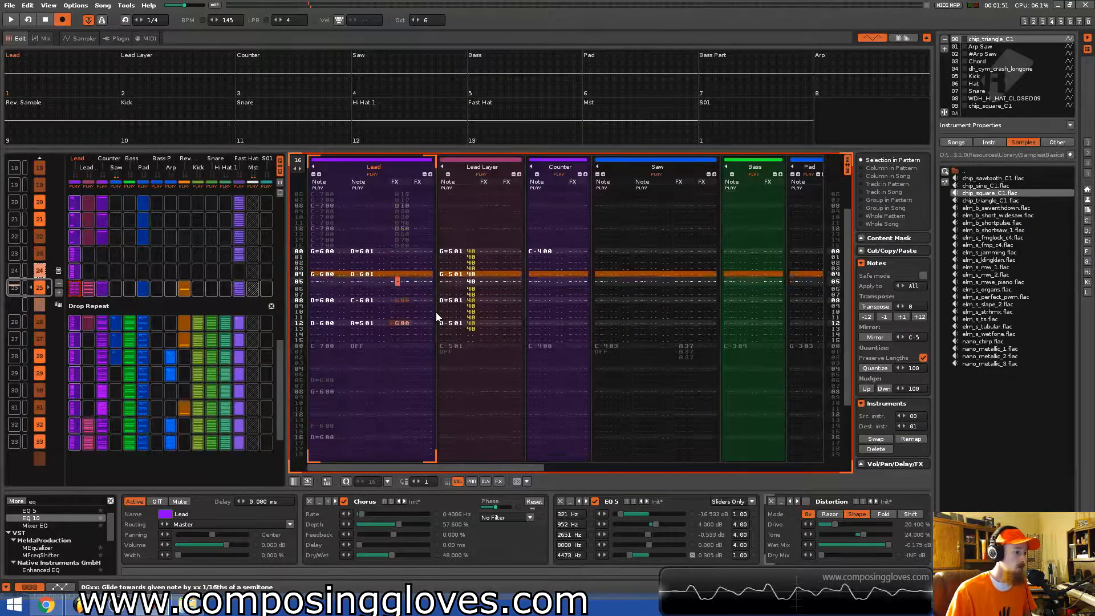
key("Right")
type("1")
key("Down")
key("Down")
key("Down")
type("1")
key("Up")
key("Up")
key("Up")
key("Up")
key("Up")
key("Up")
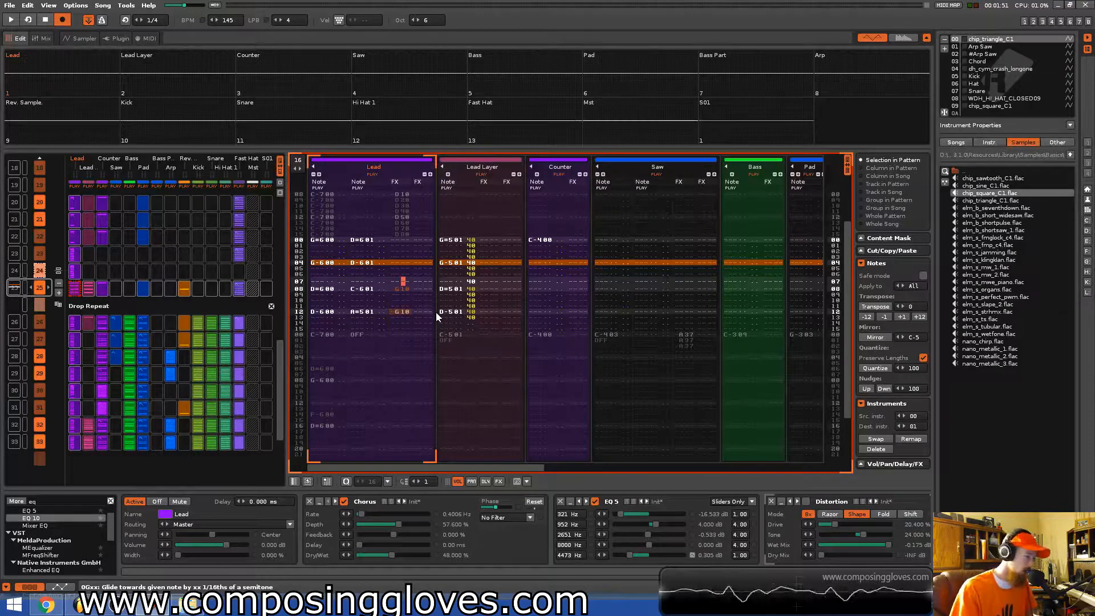
key("space")
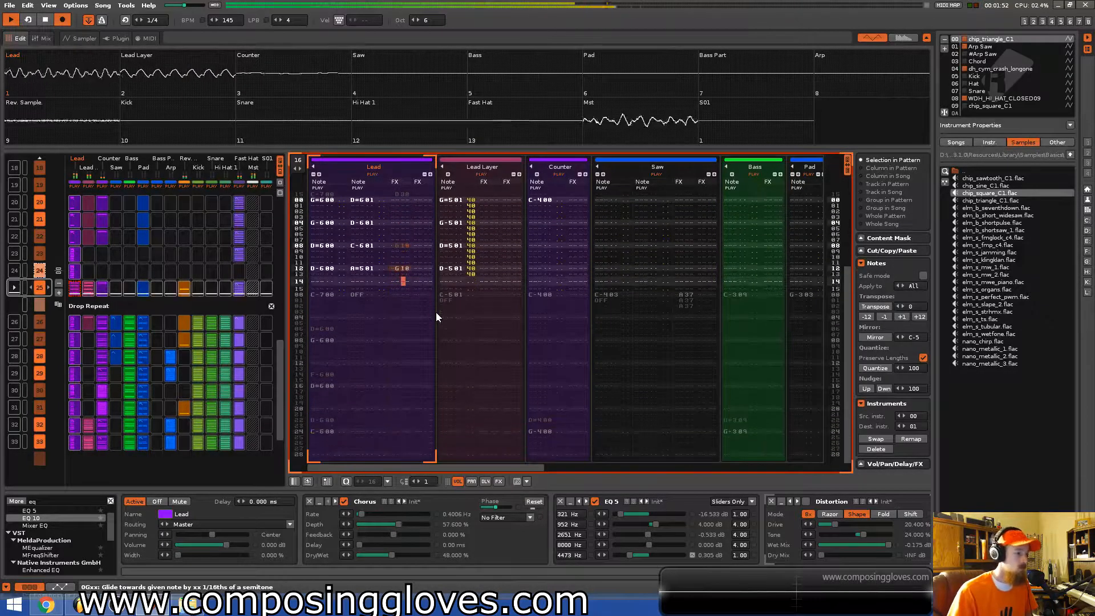
Set the later Lead glide's amount to 5 and play back.
key("space")
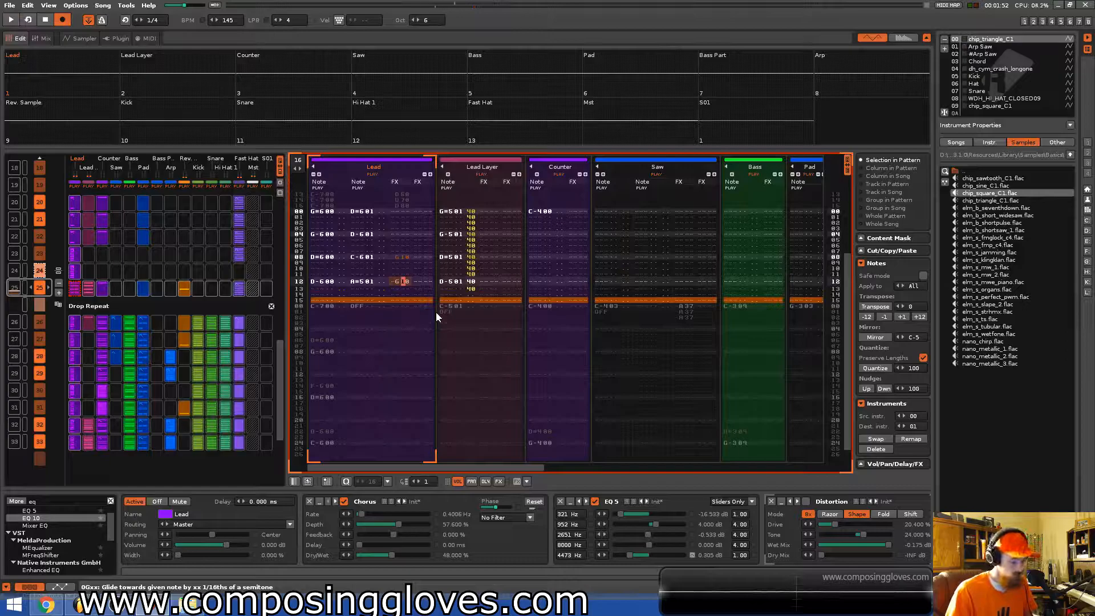
key("space")
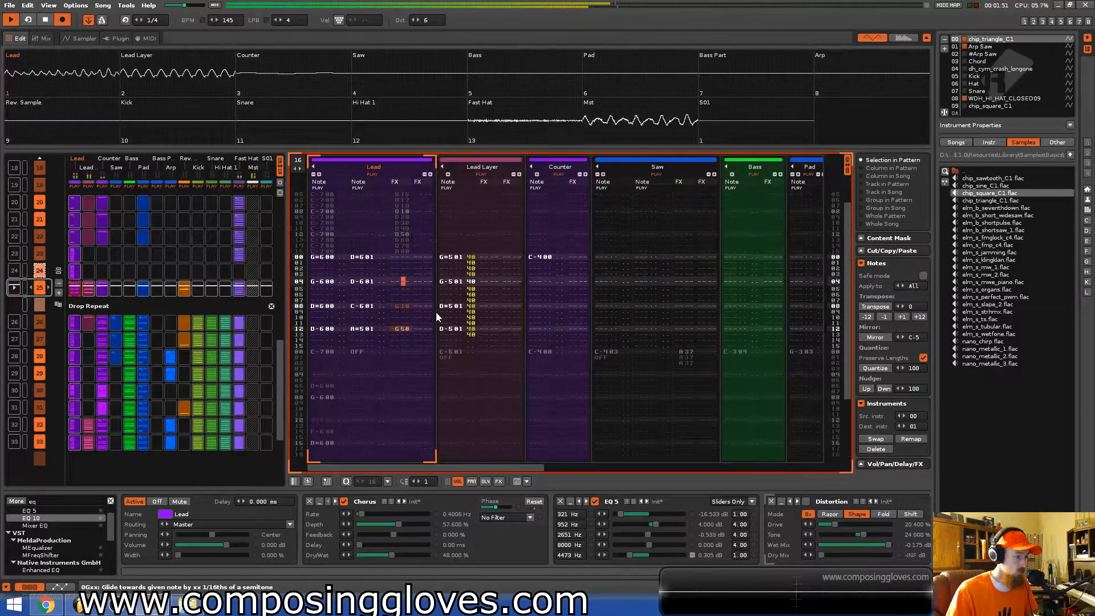
key("5")
key("space")
Remove the first Lead glide effect and enter 1 in the remaining glide's amount, then play back.
key("Up")
key("Up")
key("Up")
key("Up")
key("Up")
key("Up")
key("Up")
key("Left")
key("Delete")
key("Down")
key("Down")
key("Down")
key("Right")
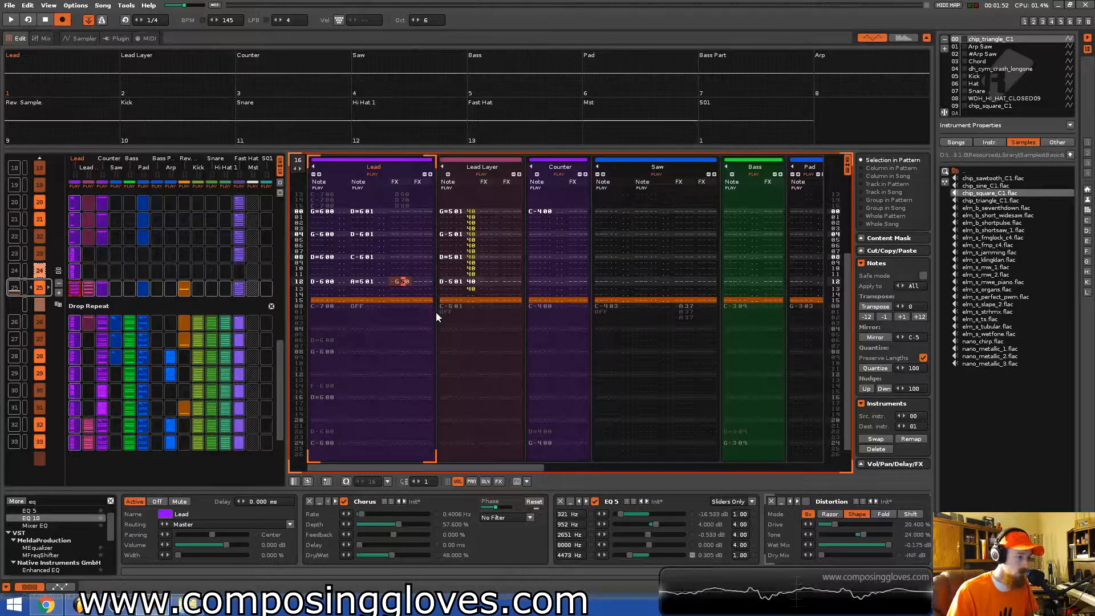
type("1")
key("space")
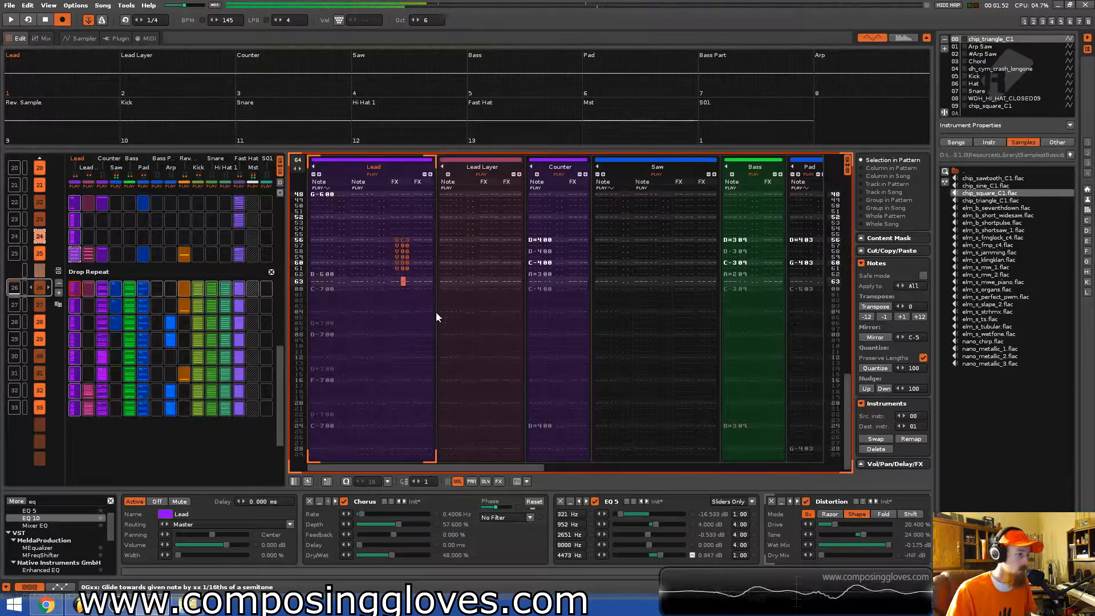
Add a second Glide effect beside the existing one on the Lead note and play back.
key("Down")
key("Right")
type("g")
key("Up")
key("Right")
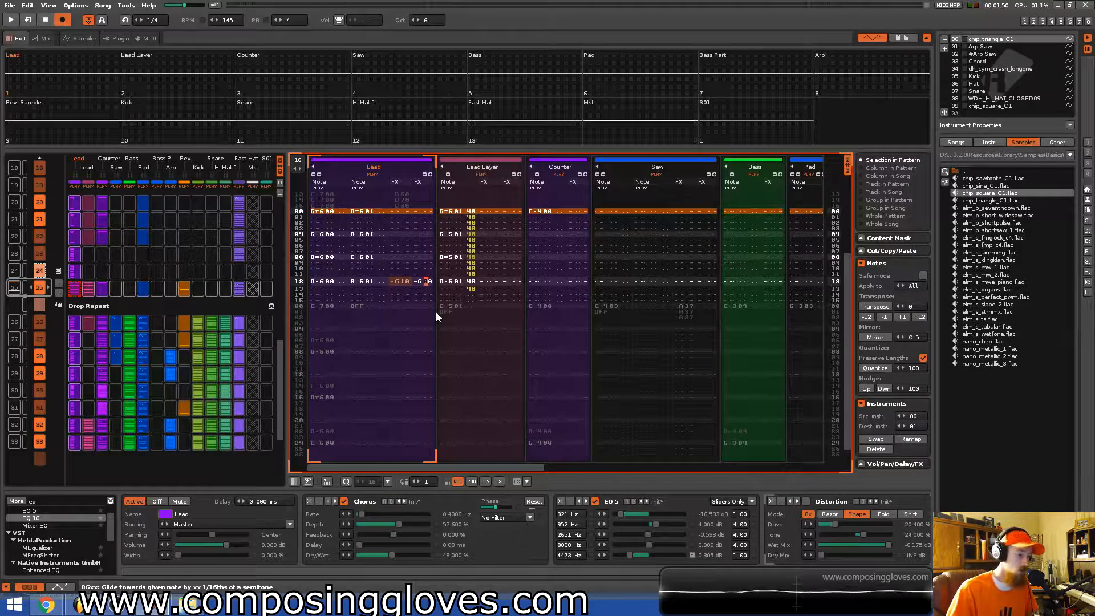
key("space")
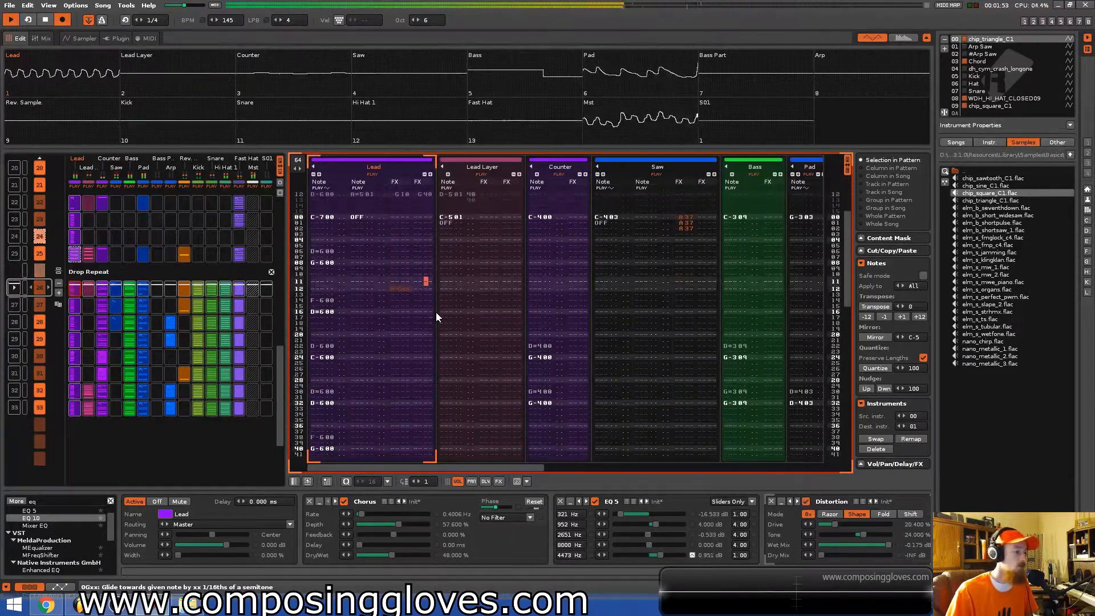
Save the song and review the Riser and Drop Repeat patterns.
key("ctrl+s")
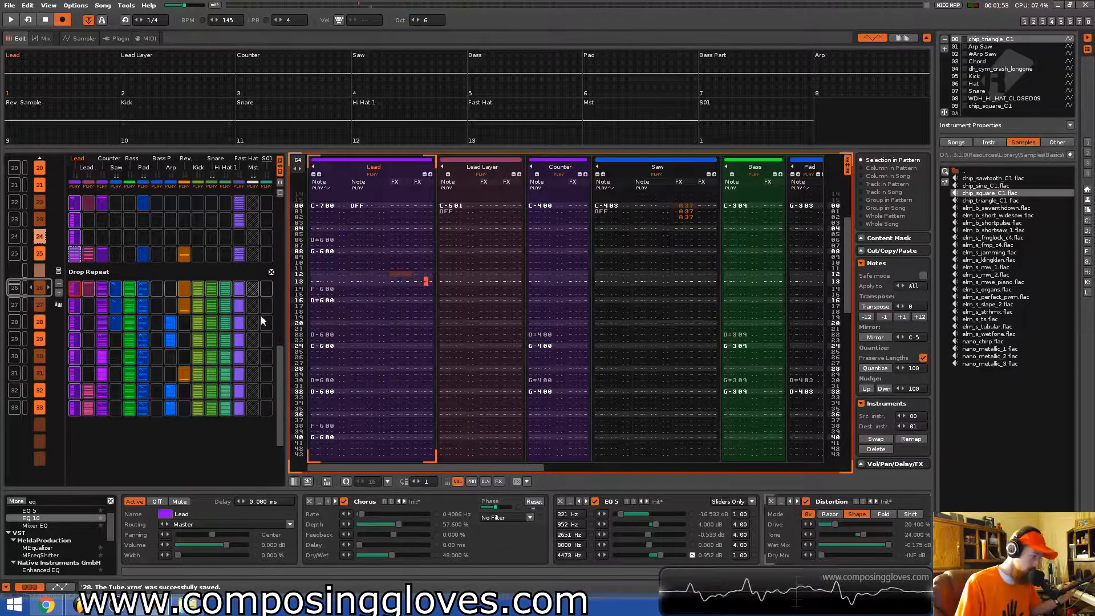
scroll(218, 328, "down", 3)
scroll(217, 324, "up", 4)
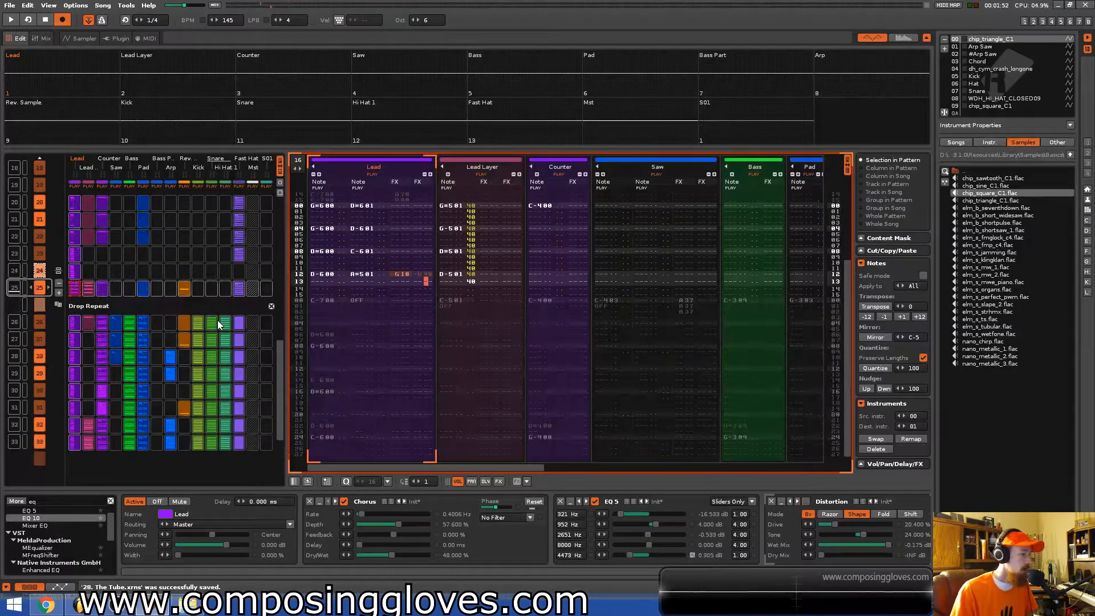
scroll(166, 273, "up", 10)
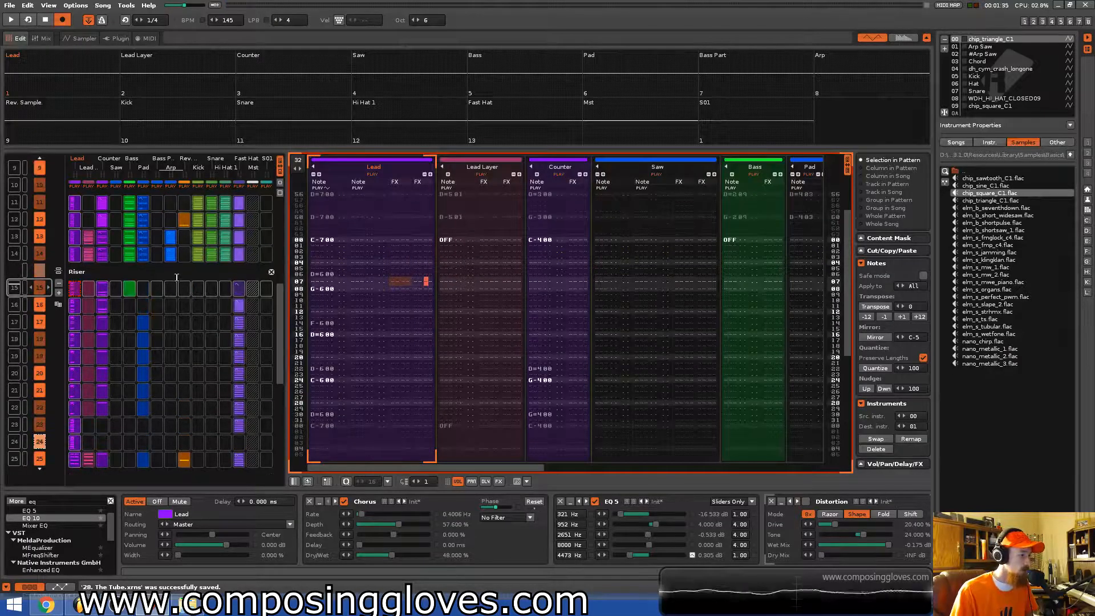
scroll(177, 277, "down", 17)
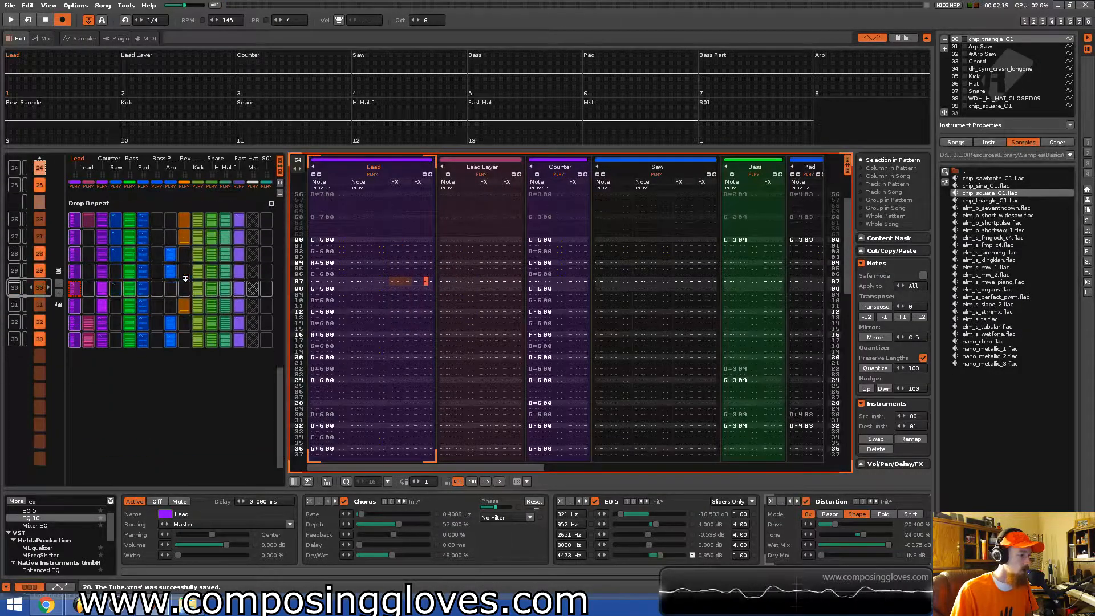
scroll(186, 278, "up", 6)
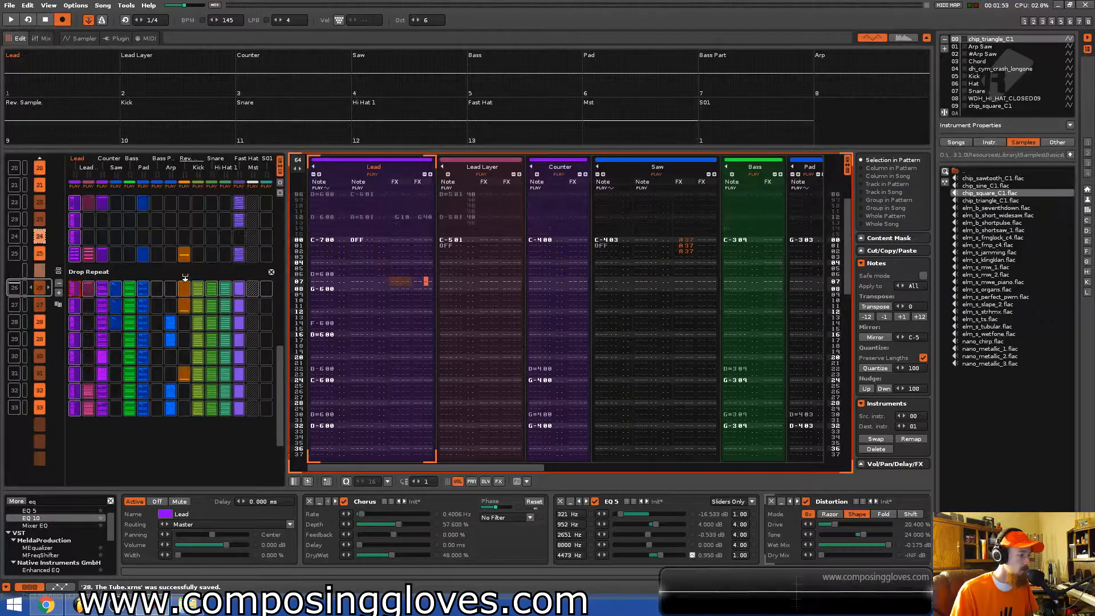
scroll(161, 293, "down", 7)
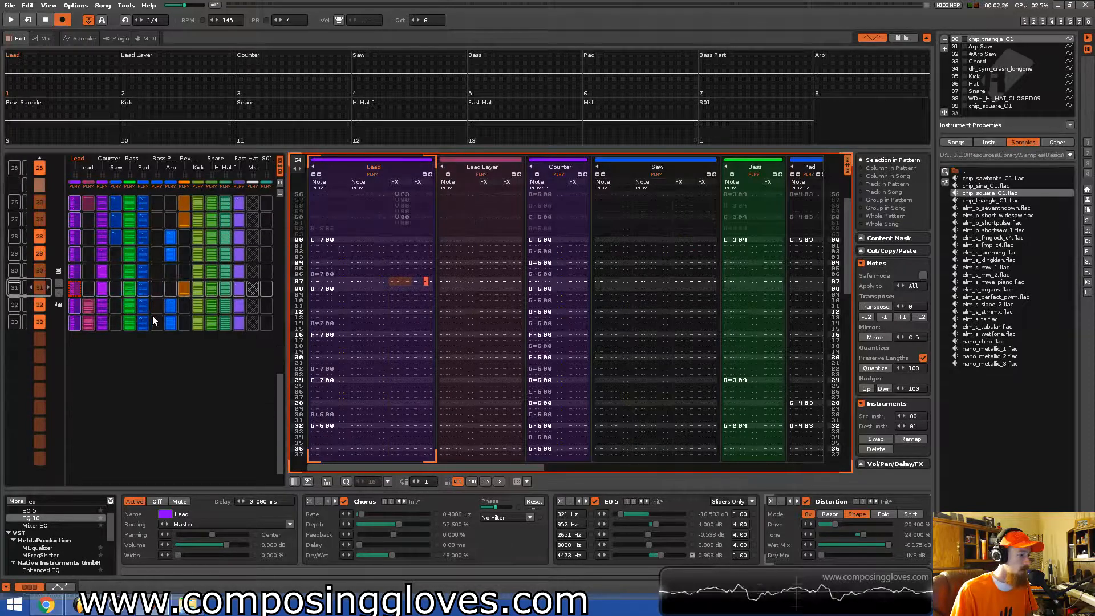
Add a new section after the Drop Repeat and name it Outro.
left_click(59, 293)
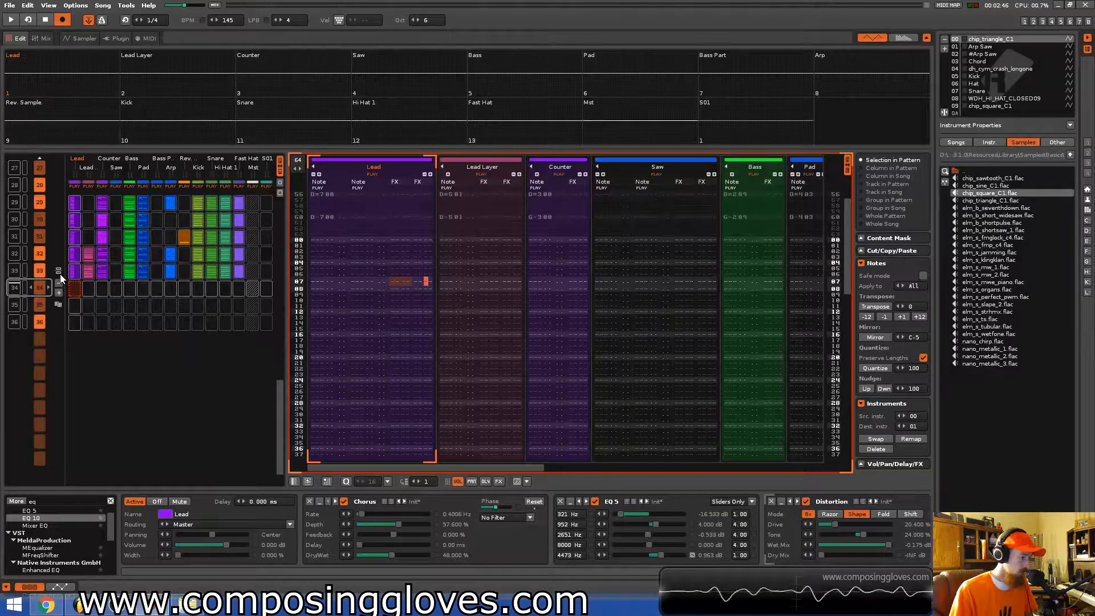
left_click(59, 271)
type("Outro")
key("Return")
Copy a block of Bass-group slots from the Drop Repeat into the Outro's first patterns.
scroll(161, 293, "up", 14)
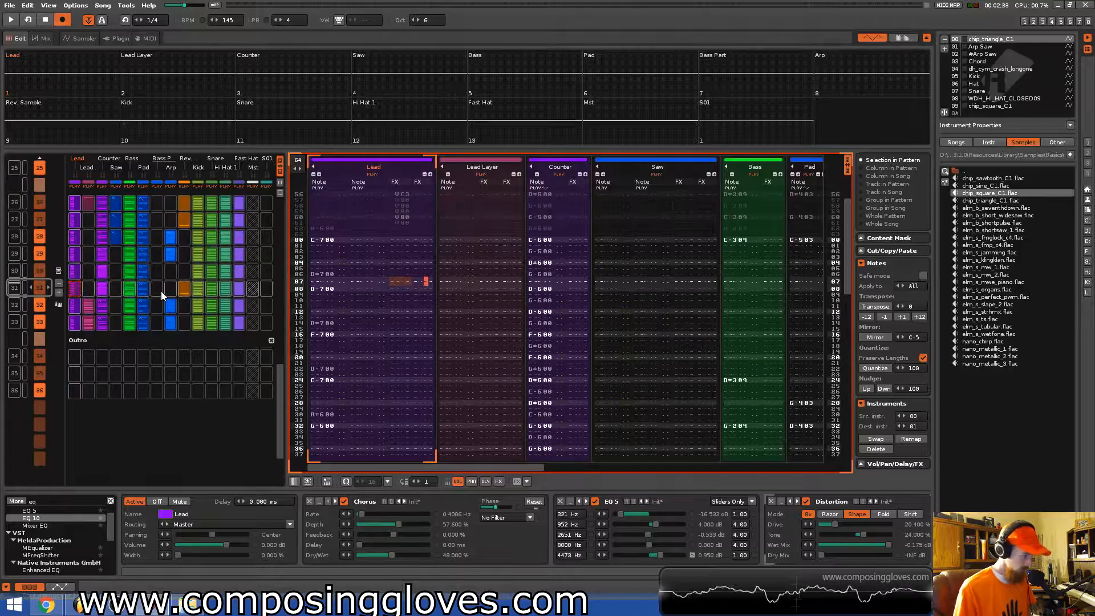
scroll(162, 292, "down", 5)
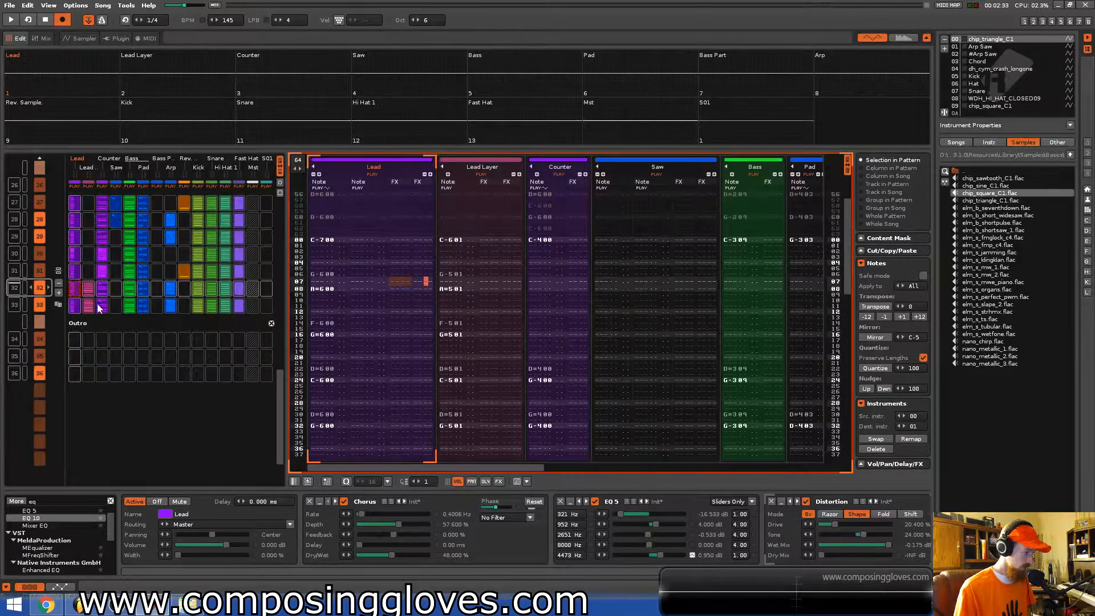
left_click(130, 308)
left_click(130, 308)
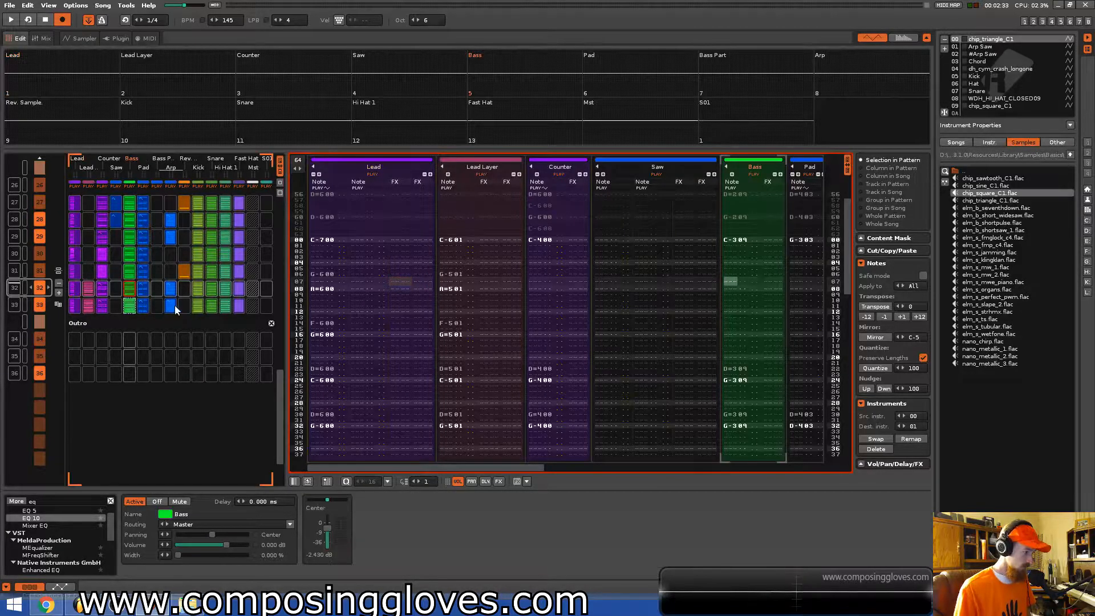
left_click_drag(160, 317, 128, 343)
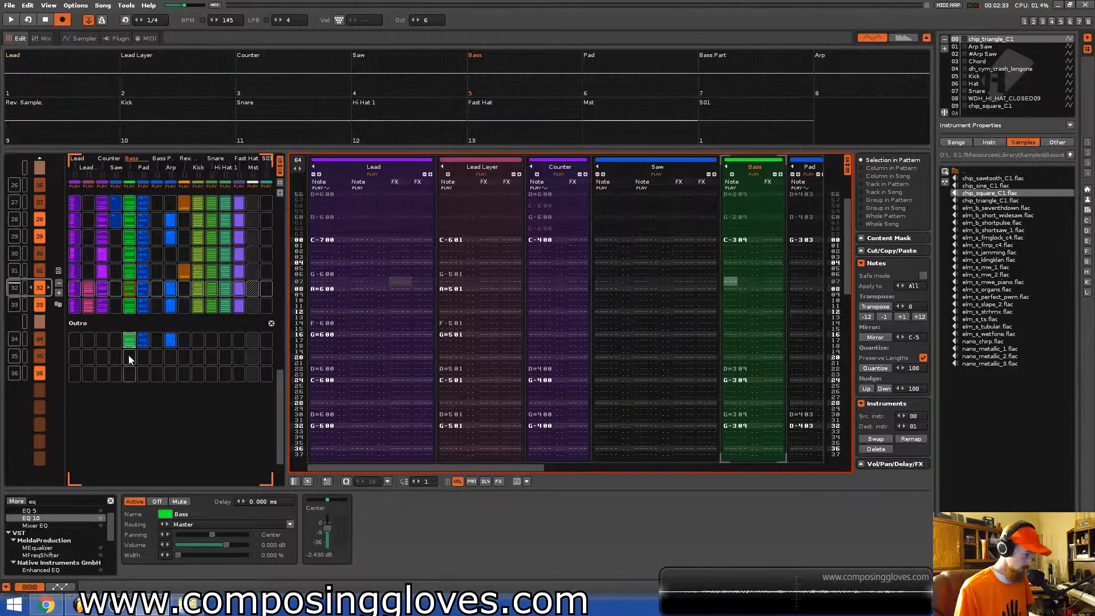
Add another pattern to the Outro and play it back.
scroll(57, 365, "down", 4)
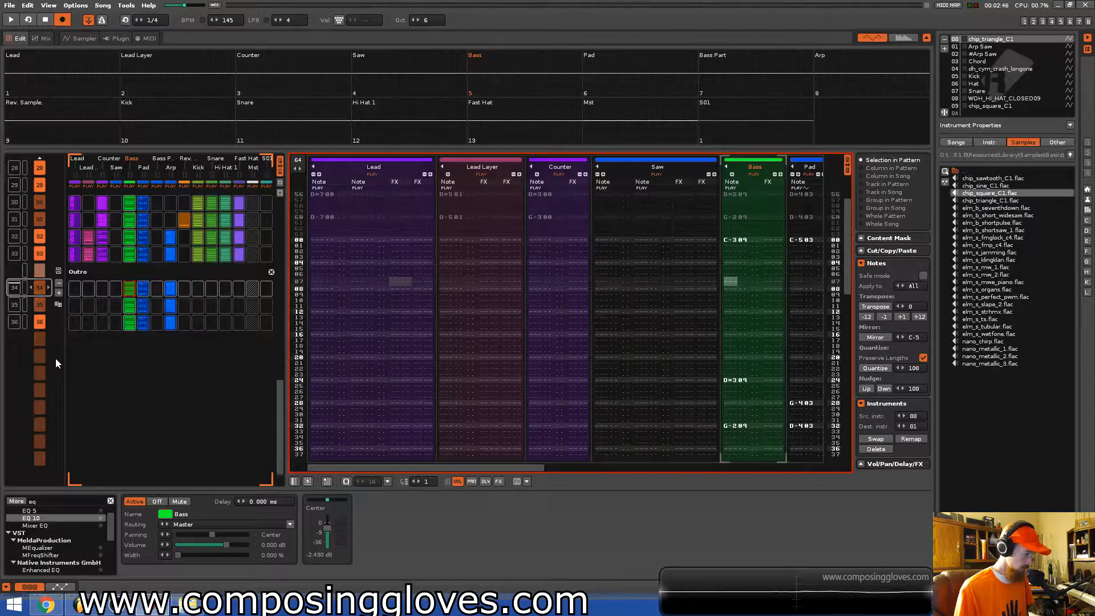
left_click(58, 303)
key("space")
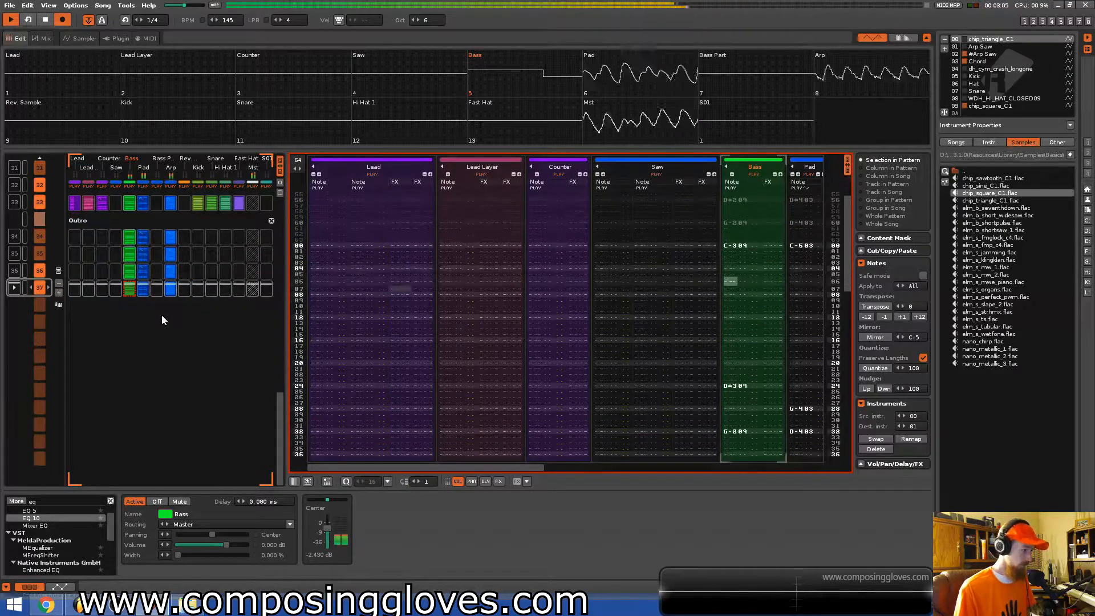
key("space")
Fill the remaining Outro rows with Bass-group slots from the Drop Repeat and play back.
scroll(152, 312, "up", 6)
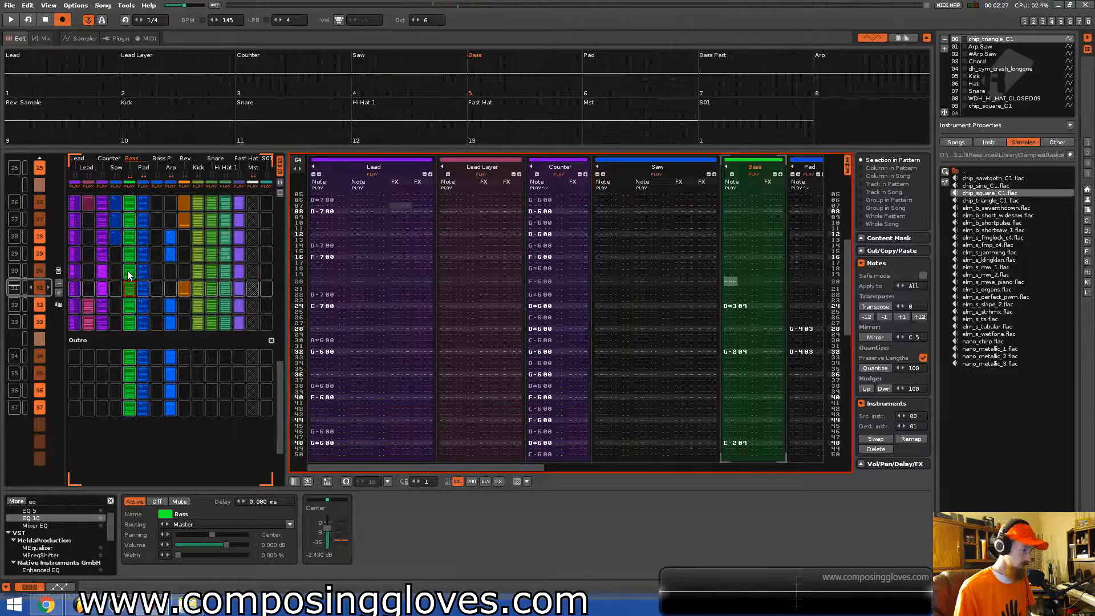
left_click(170, 324, "shift")
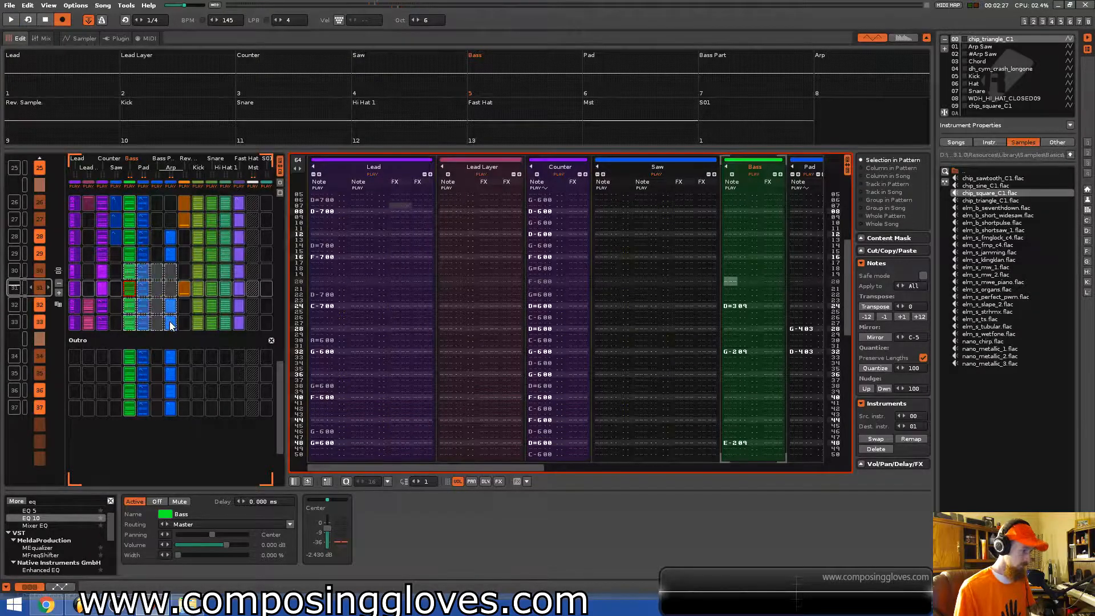
left_click(128, 358)
key("space")
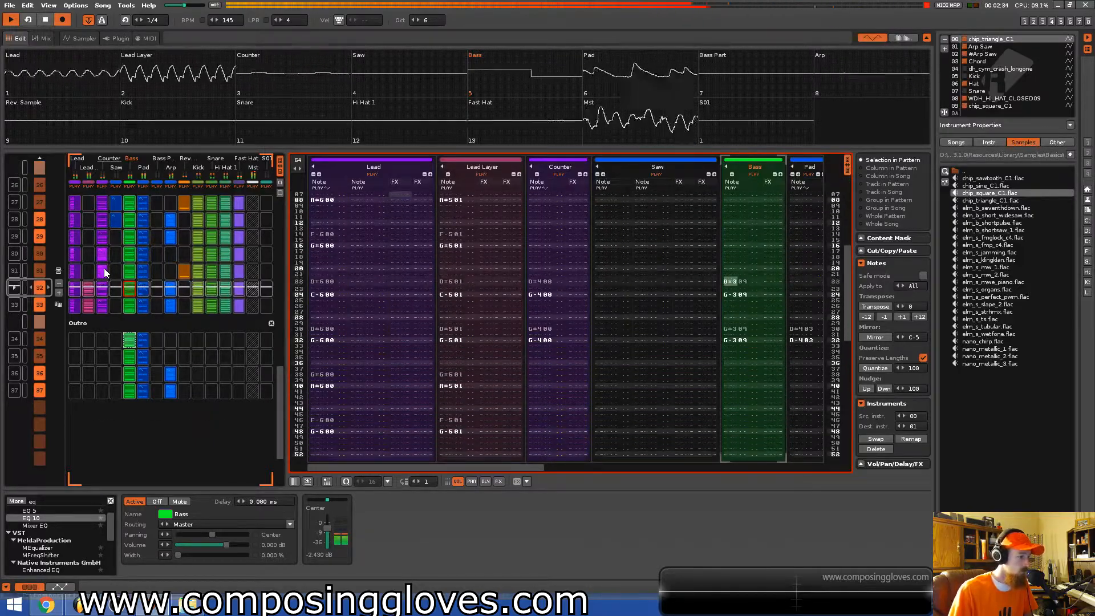
Copy a Counter slot from the Drop Repeat and paste it into the Outro's Counter slots, then play back.
left_click(104, 268)
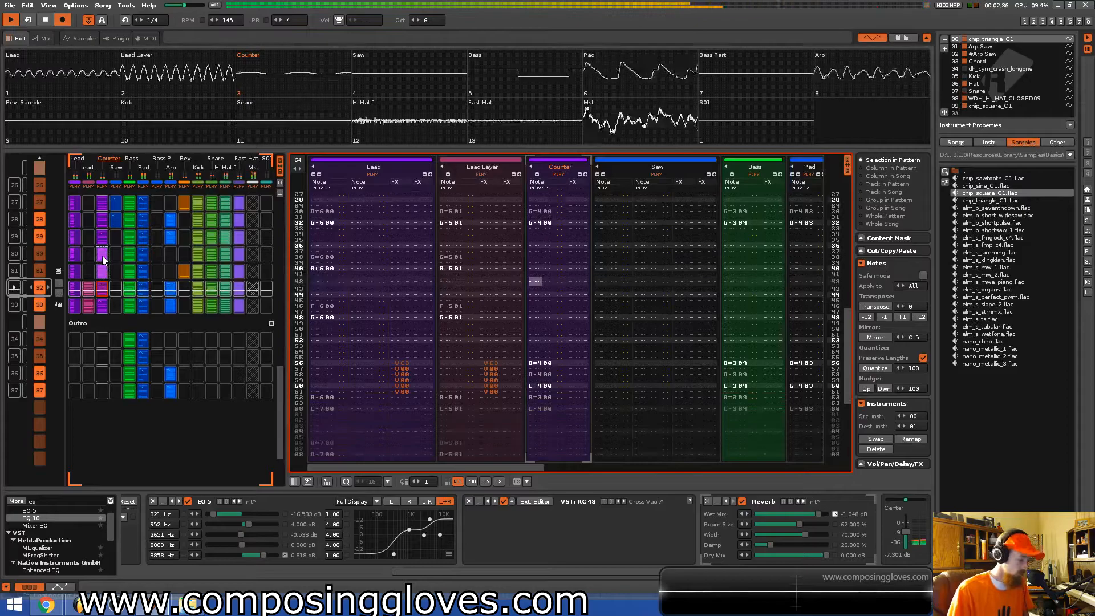
key("ctrl+v")
left_click(105, 361)
key("ctrl+v")
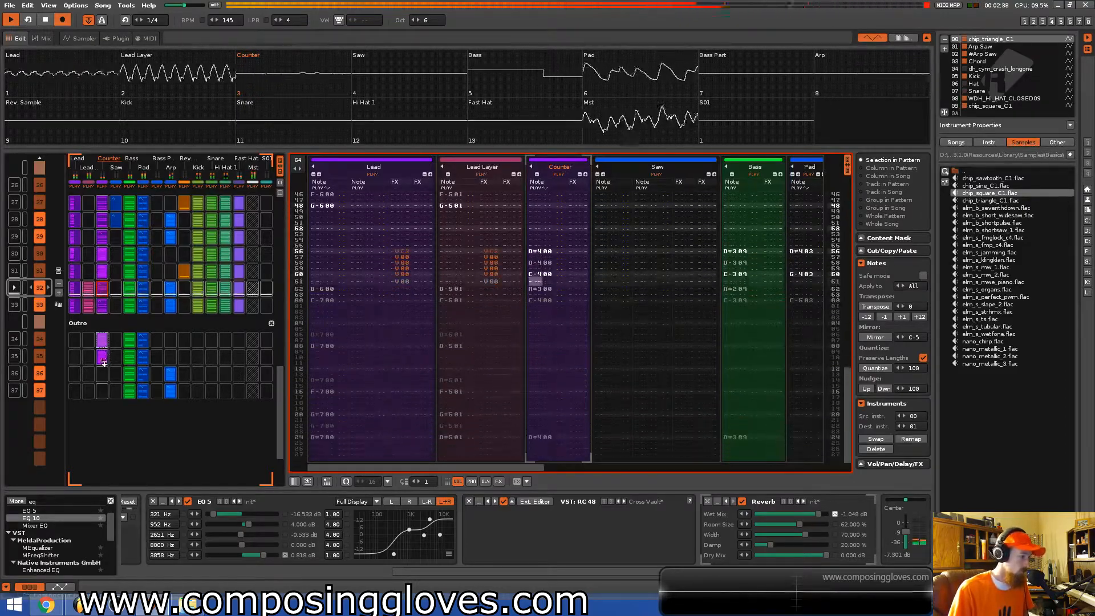
left_click(104, 357)
key("ctrl+v")
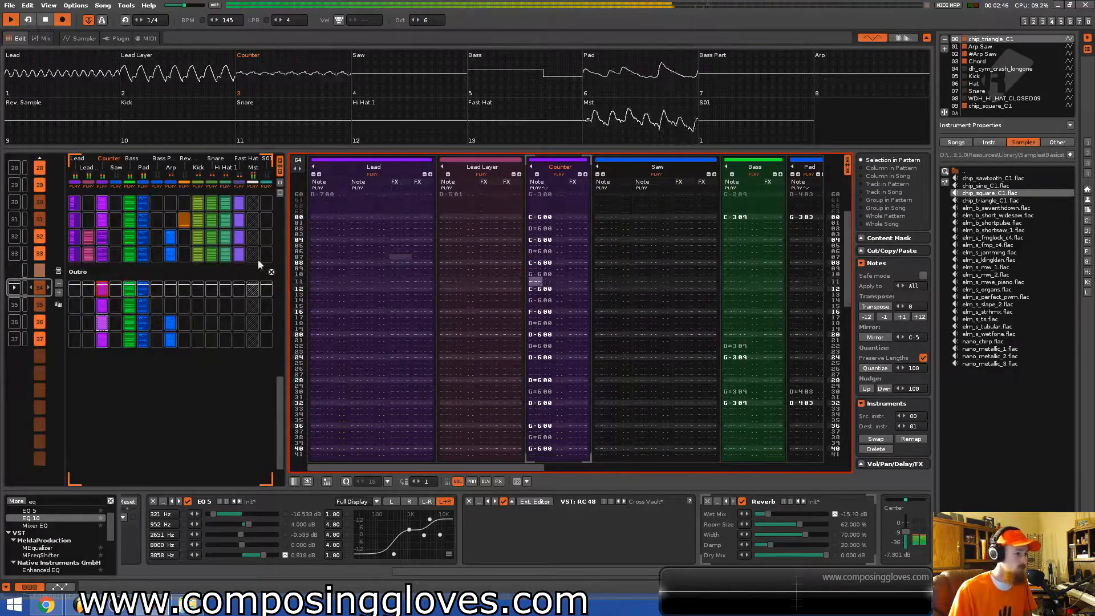
key("space")
Copy the Drop Repeat's drum slots from Kick to Fast Hat and paste them into the Outro.
scroll(198, 234, "up", 1)
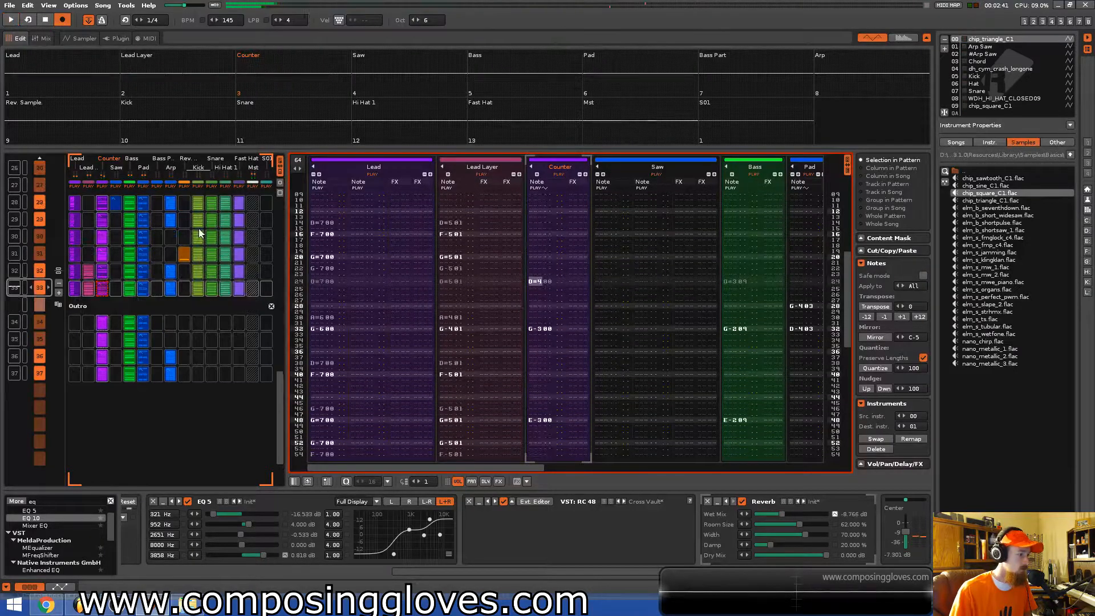
left_click(197, 236)
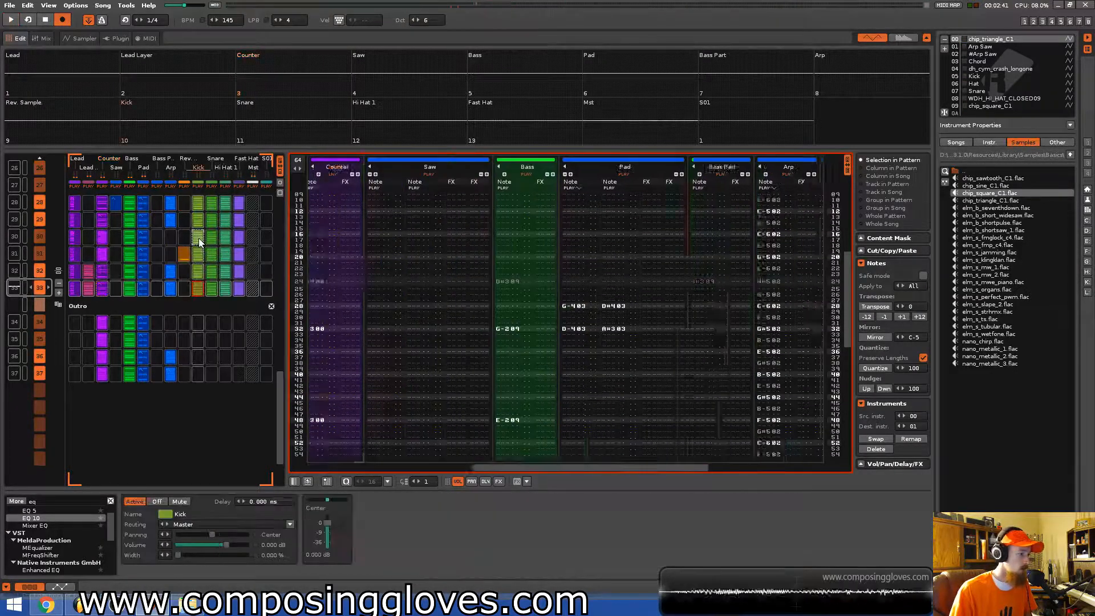
left_click(240, 288, "shift")
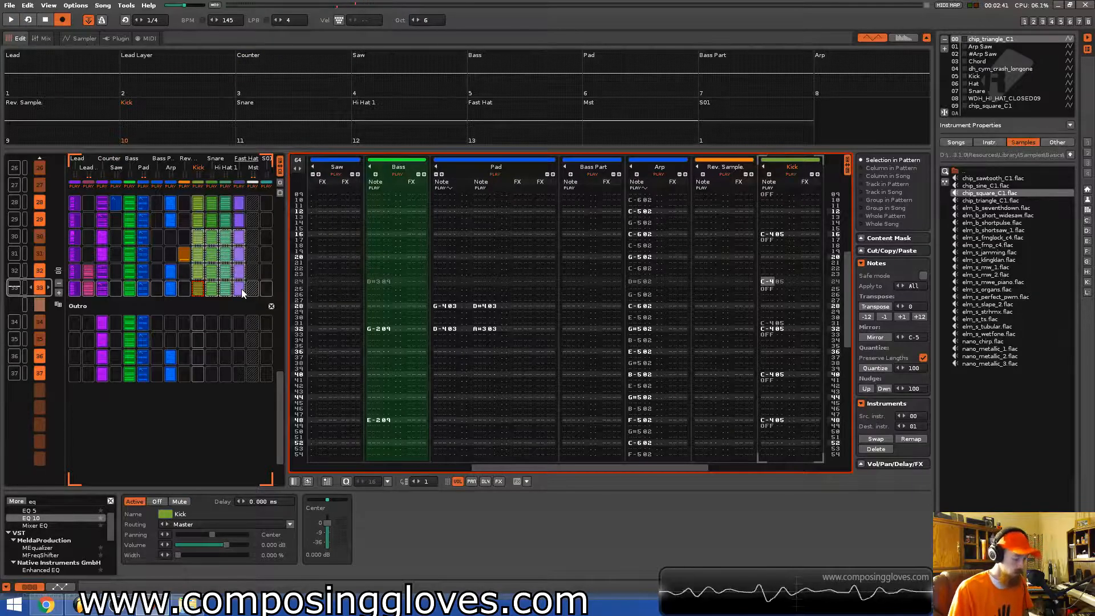
left_click(199, 322)
key("ctrl+v")
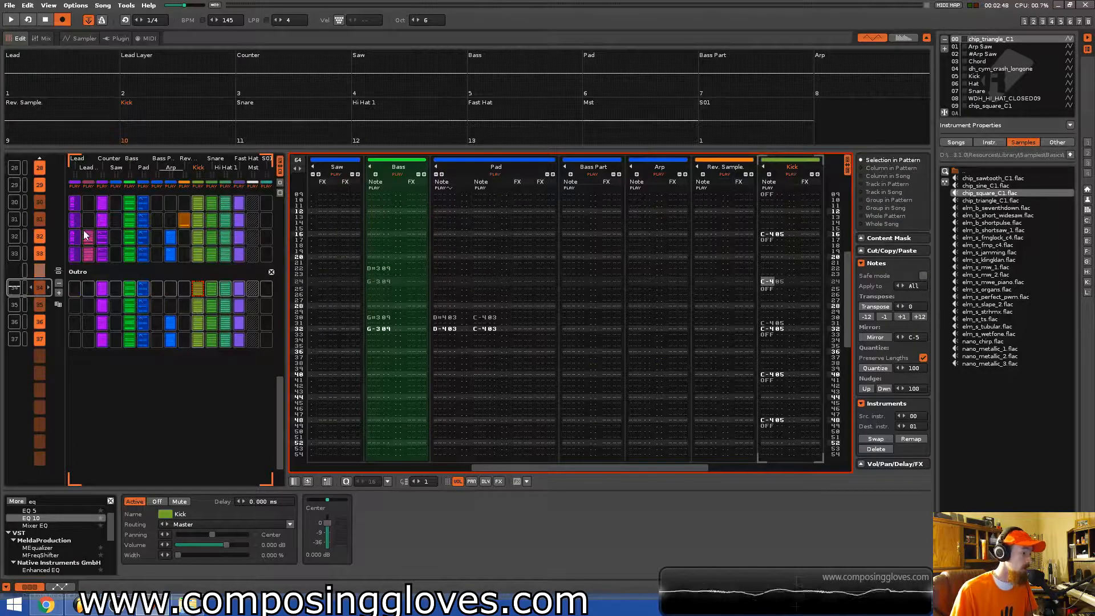
Select an Outro pattern and play it back.
left_click(85, 237)
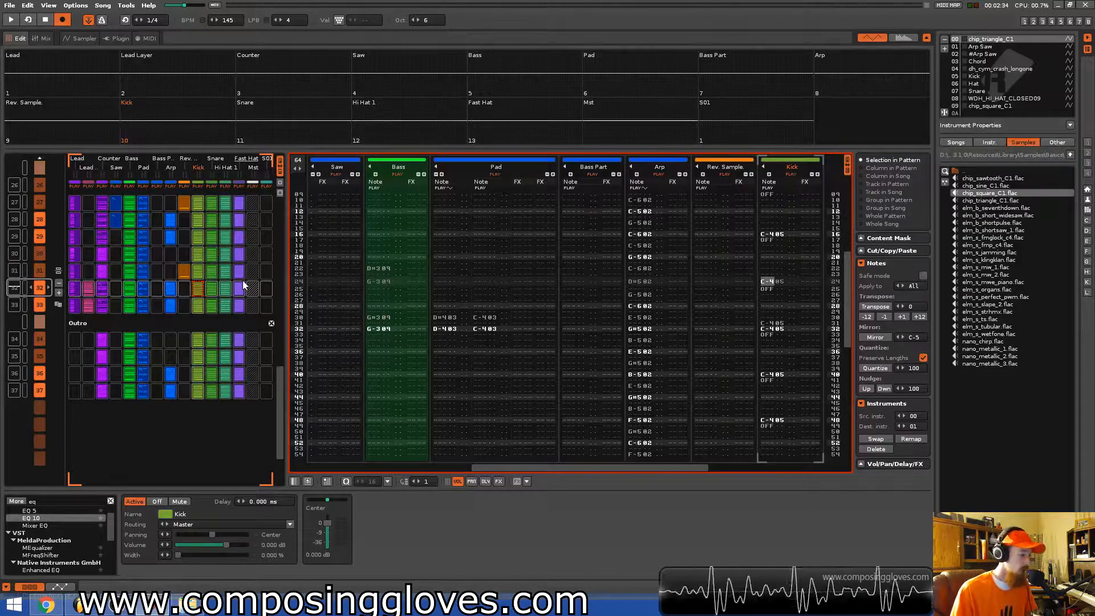
left_click(179, 316)
key("space")
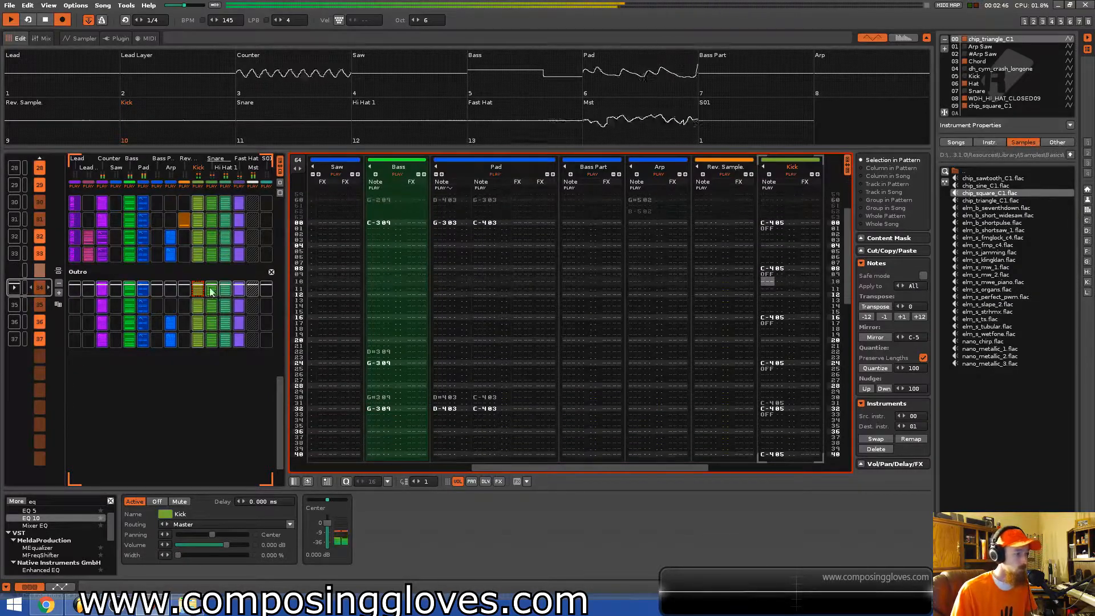
key("space")
scroll(130, 276, "up", 1)
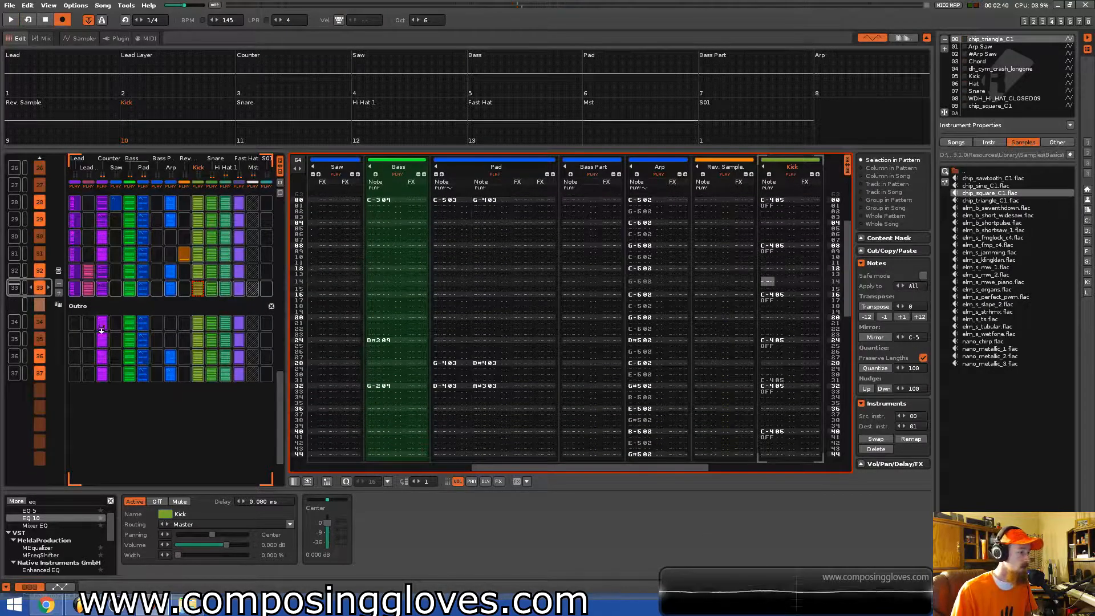
Enter note-offs on the first row of the Outro's opening pattern in the Lead columns.
left_click(75, 323)
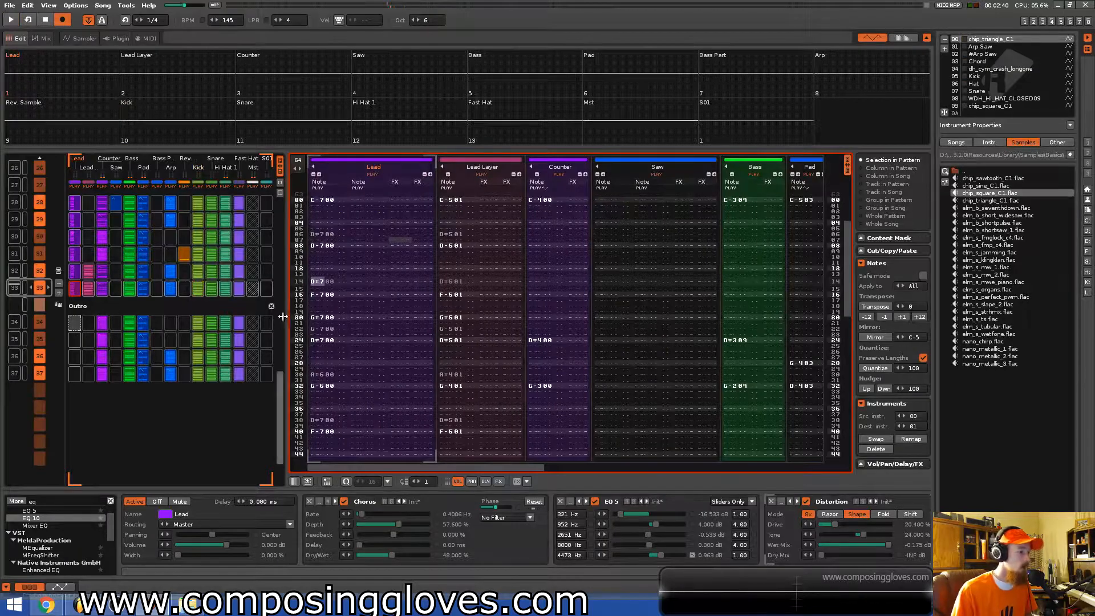
scroll(125, 343, "down", 1)
left_click(320, 196)
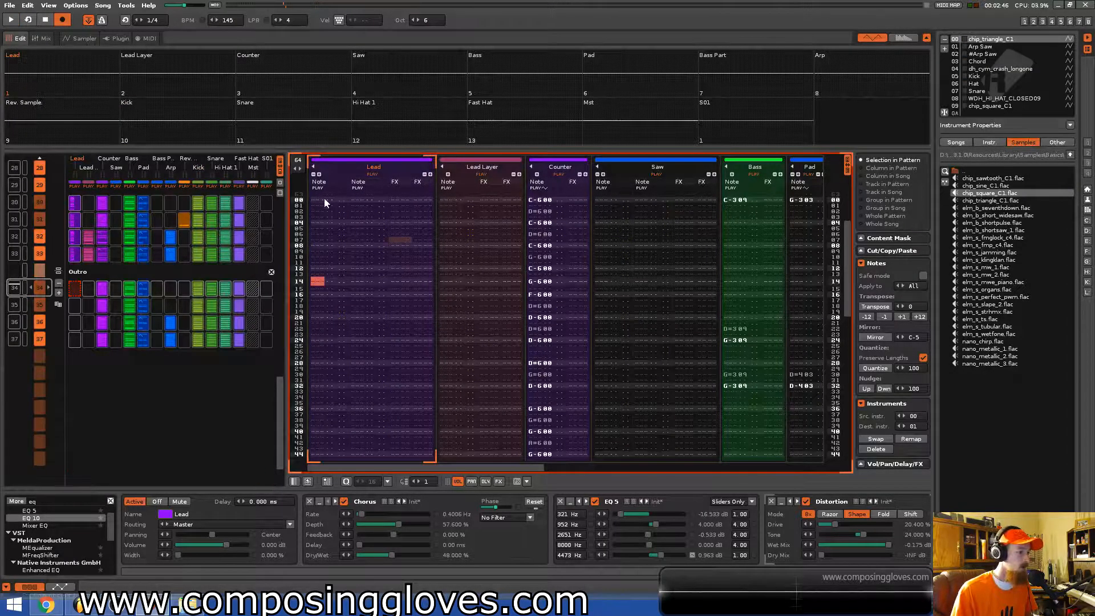
key("ctrl+Up")
key("ctrl+Down")
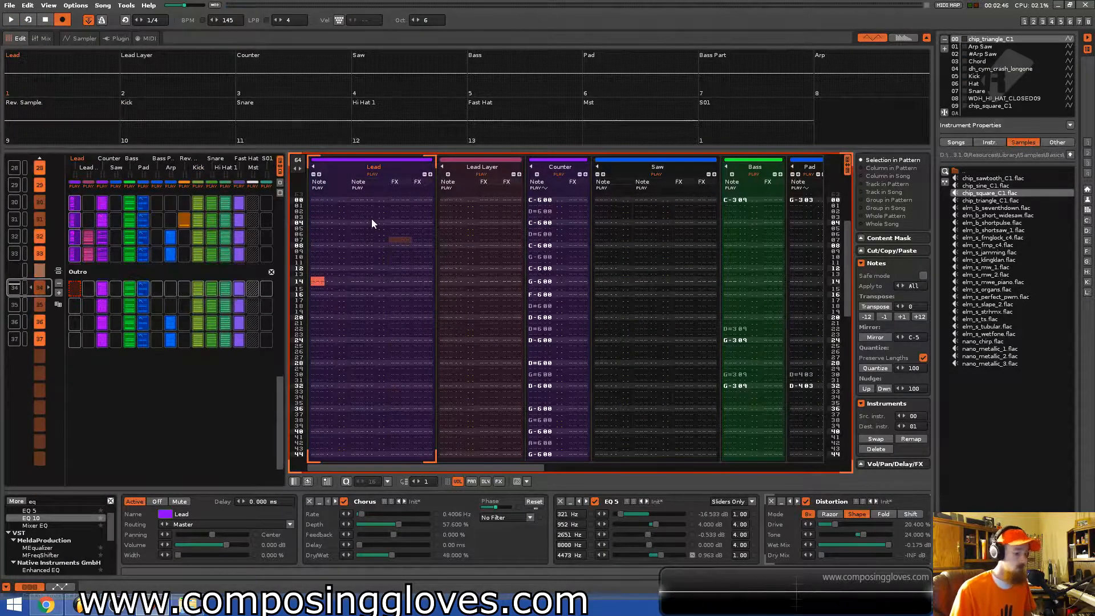
key("Home")
key("a")
key("Right")
key("Up")
key("Right")
key("Right")
key("Right")
key("Right")
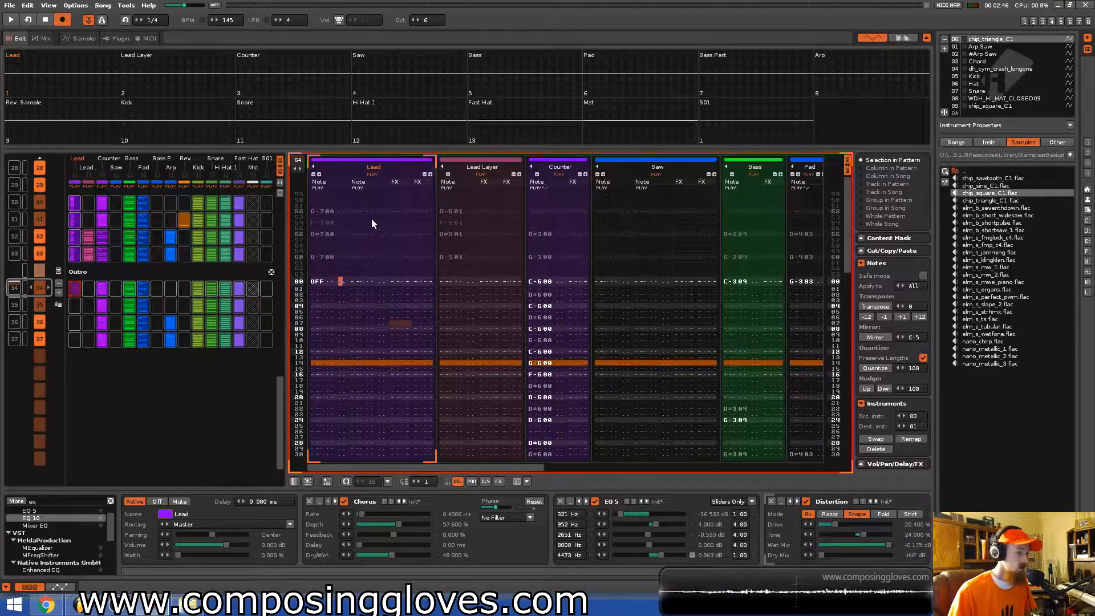
Add note-offs to the Lead Layer's first row and delete a stray effect entry.
key("a")
key("Right")
key("Right")
key("Right")
key("Right")
key("Right")
key("Up")
key("Right")
key("a")
key("Left")
key("Up")
key("0")
key("Up")
key("Right")
key("Delete")
key("Delete")
key("Up")
Undo the last pattern-slot paste and the last step-recorded entry.
left_click(76, 289)
left_click(89, 290)
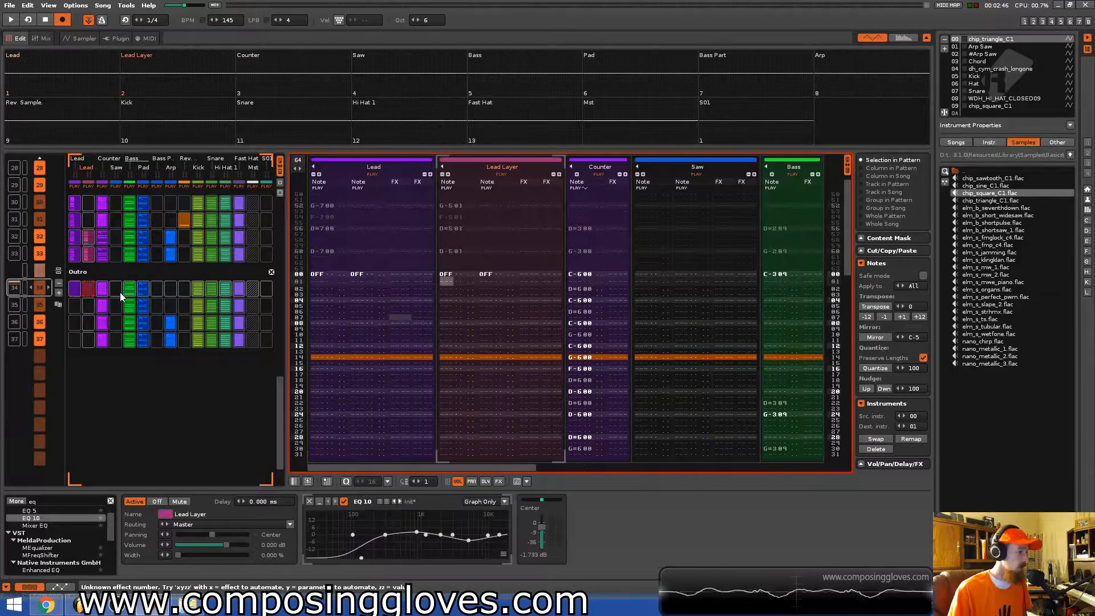
left_click(116, 288)
key("ctrl+z")
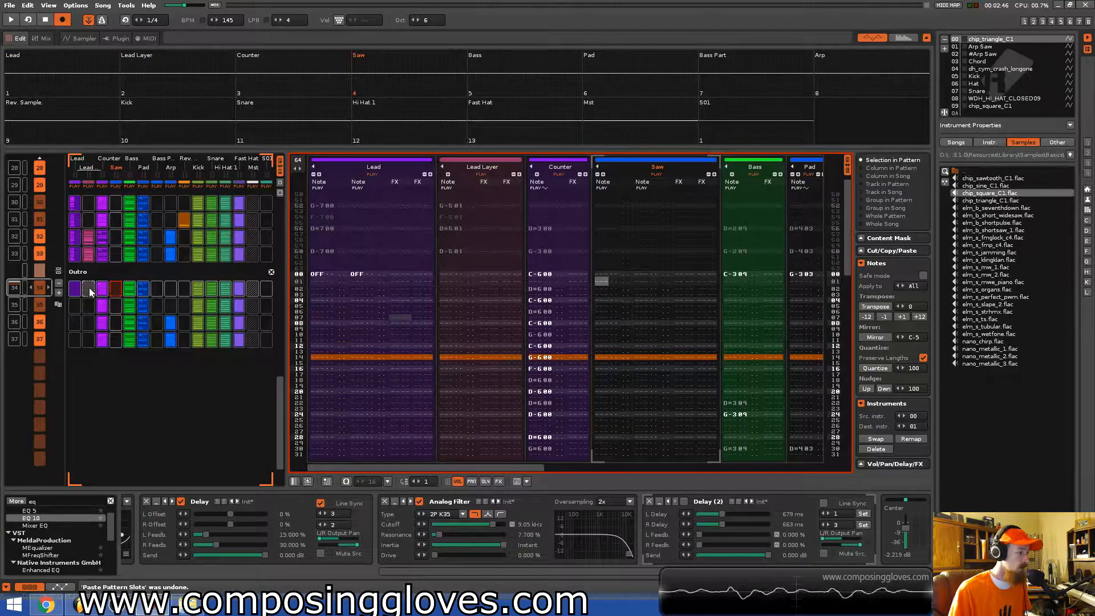
left_click(89, 289)
key("ctrl+Up")
key("ctrl+Up")
key("ctrl+z")
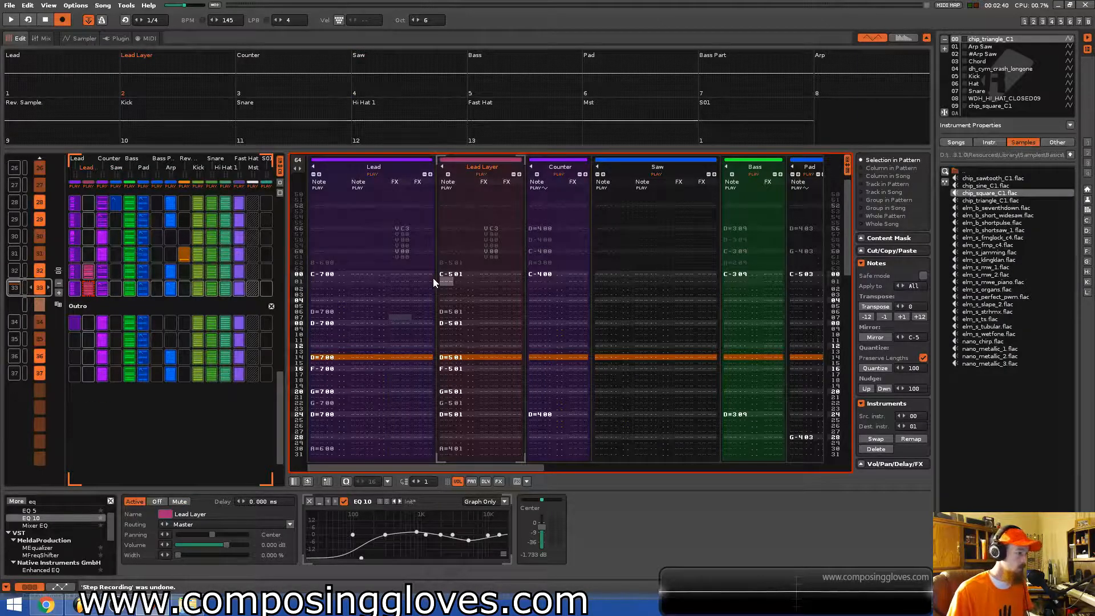
Go to the Outro's opening pattern and add a note-off on the Lead Layer's first row.
key("ctrl+Down")
key("ctrl+Down")
key("ctrl+Up")
key("ctrl+Down")
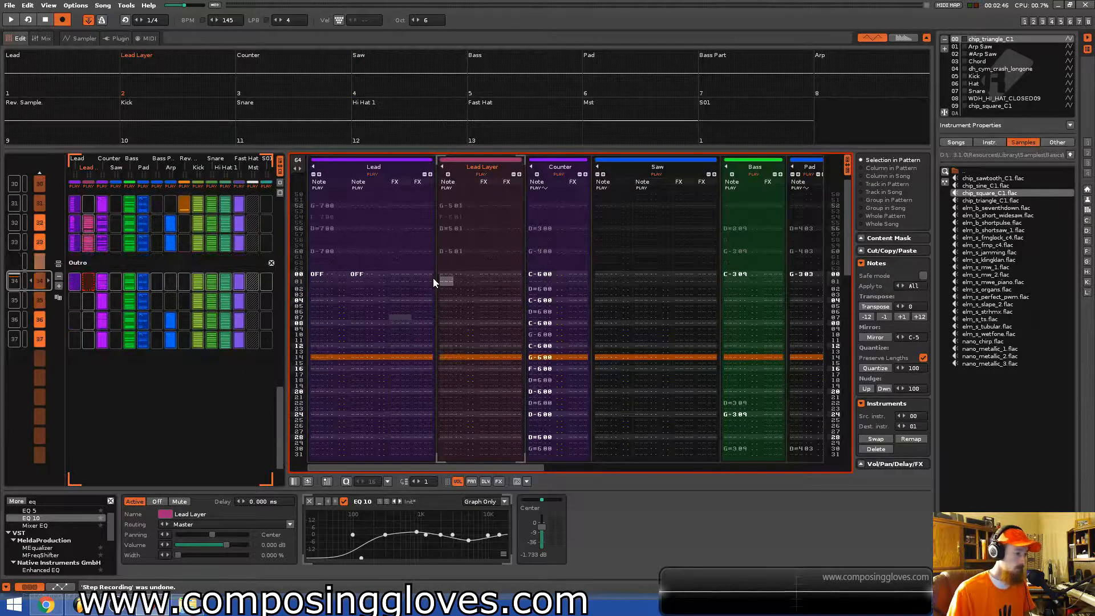
left_click(449, 277)
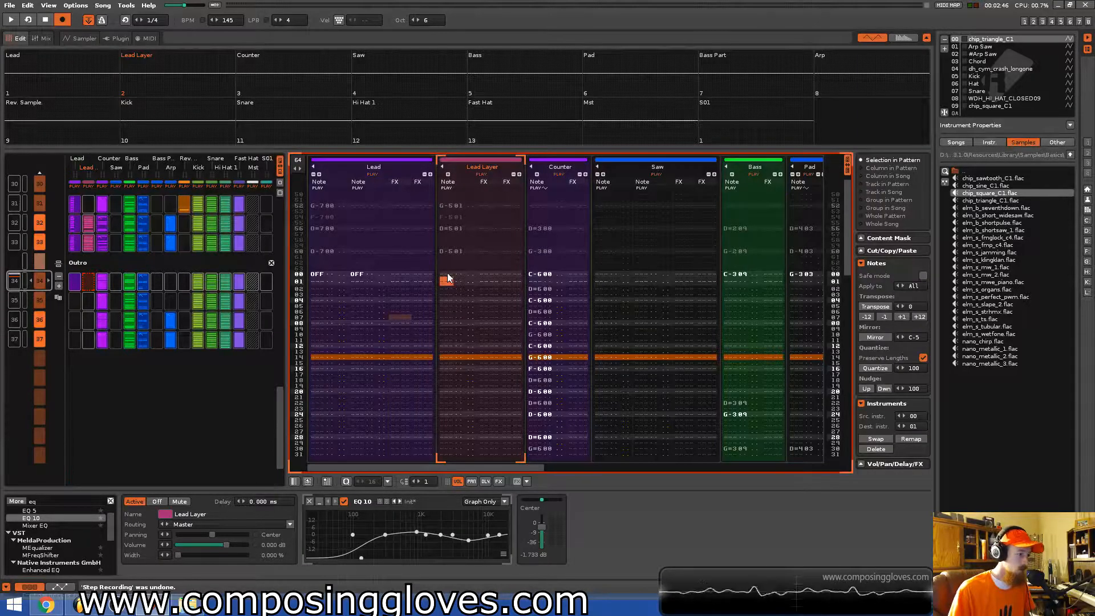
left_click(451, 276)
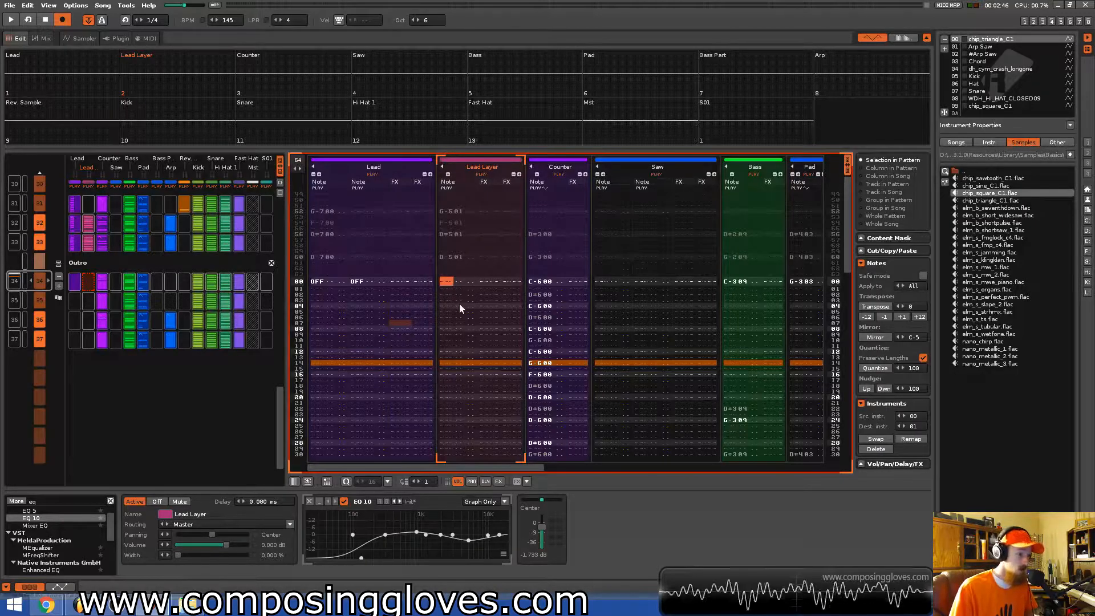
key("a")
Add note-offs to both Saw note columns on the Outro's first row.
key("Right")
key("Right")
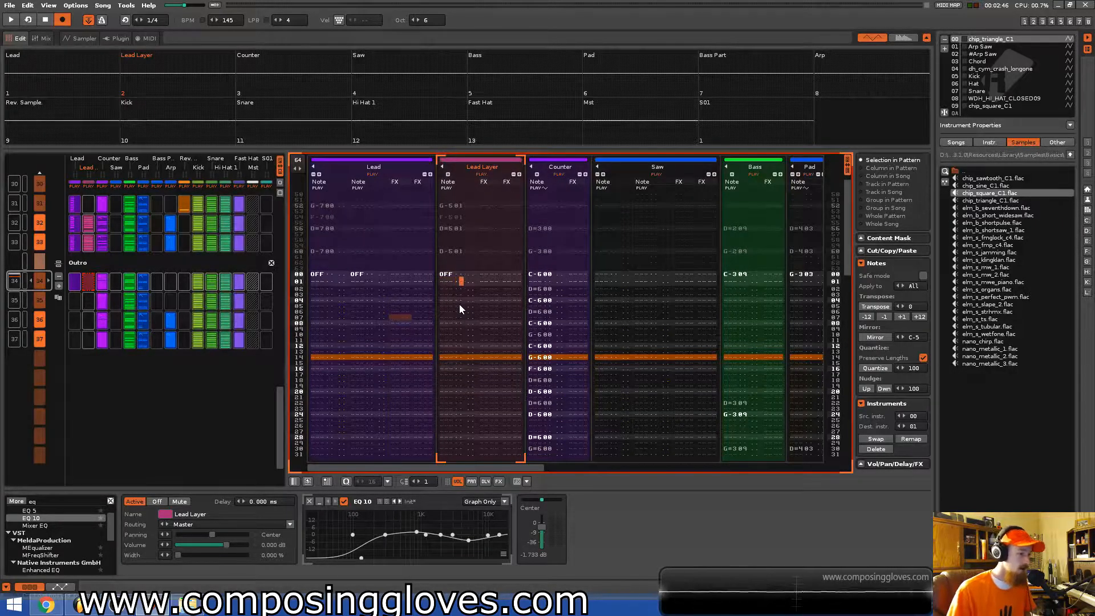
key("Up")
key("Tab")
key("Tab")
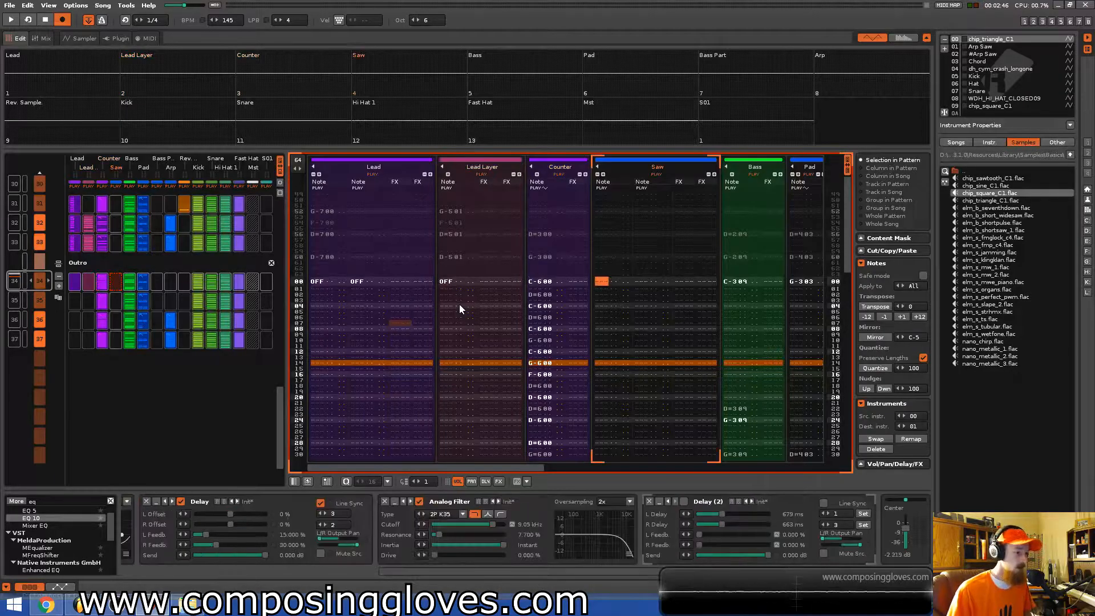
key("a")
key("Tab")
key("Up")
key("Tab")
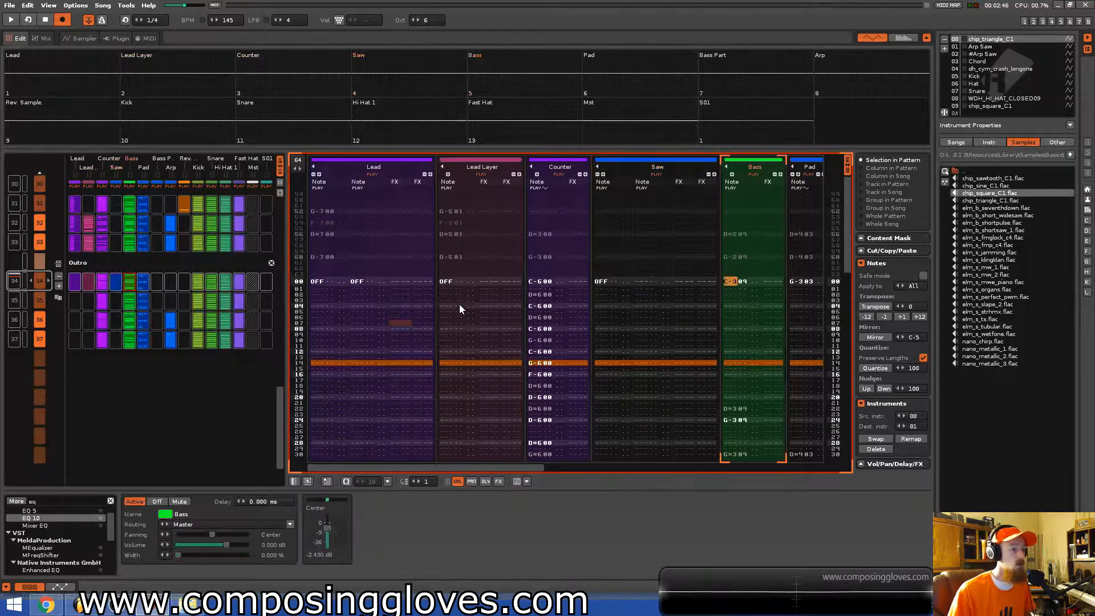
key("Left")
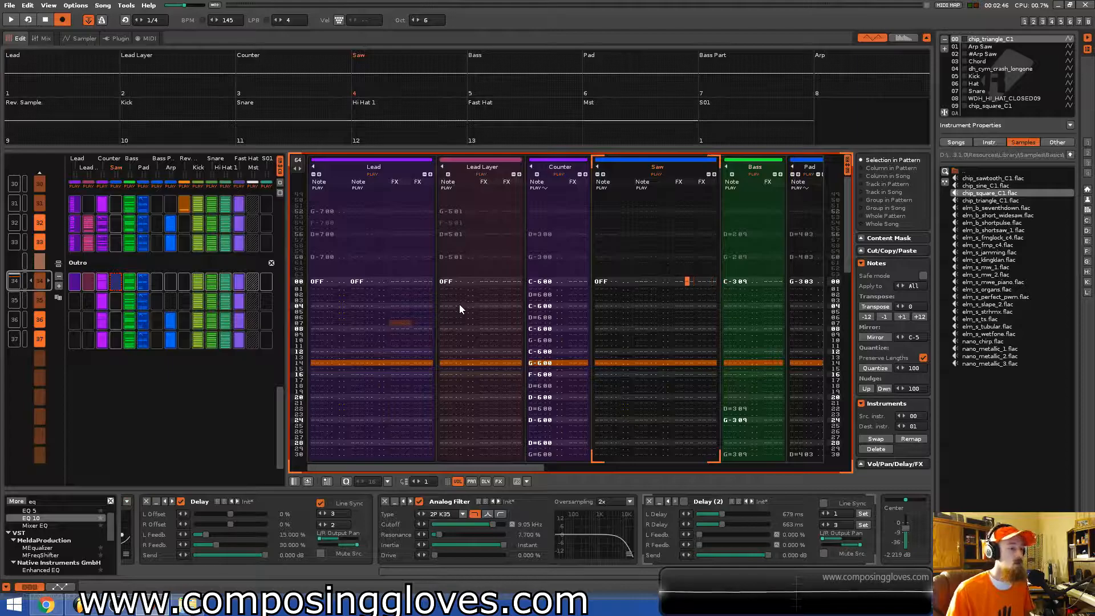
key("Left")
key("Left")
key("Right")
key("a")
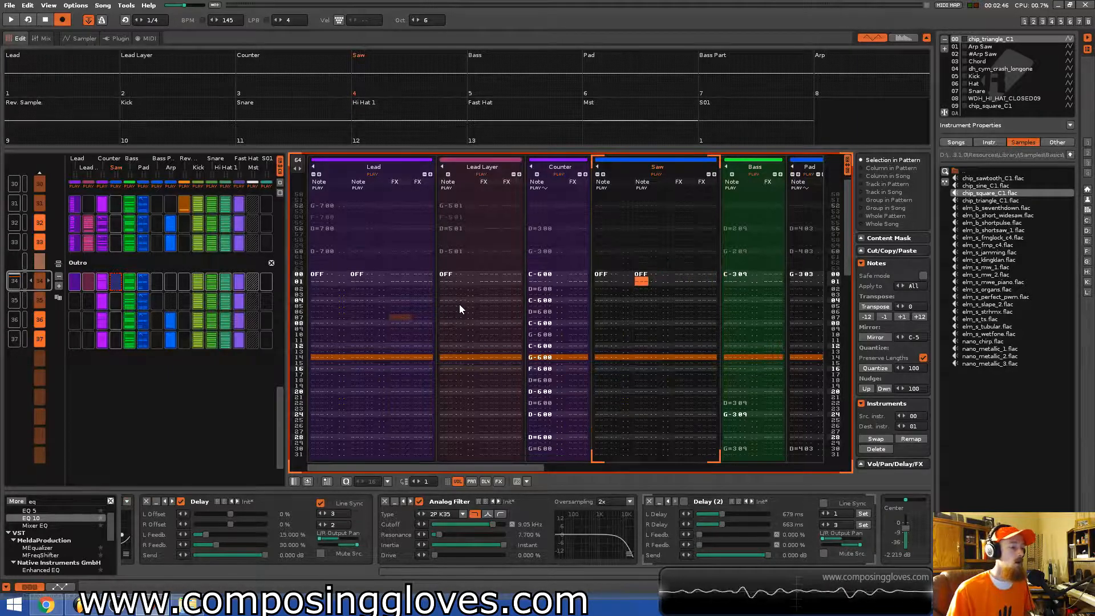
Add note-offs on the Outro's first row in the Bass Part, Arp and Rev. Sample tracks.
key("Tab")
key("Tab")
key("Tab")
key("Tab")
key("Up")
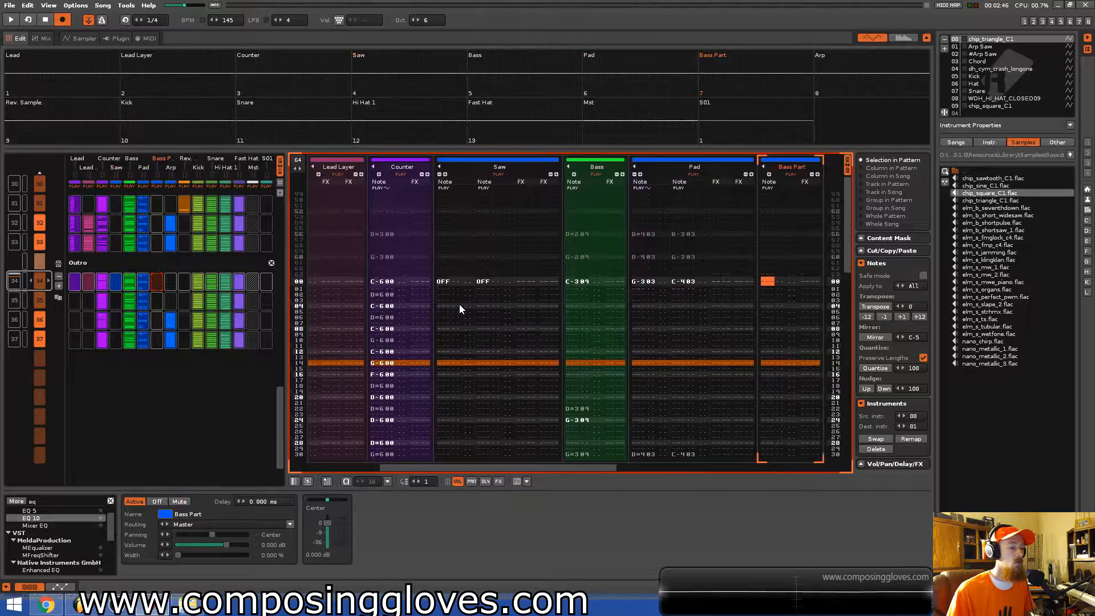
key("a")
key("Tab")
key("Up")
key("a")
key("Tab")
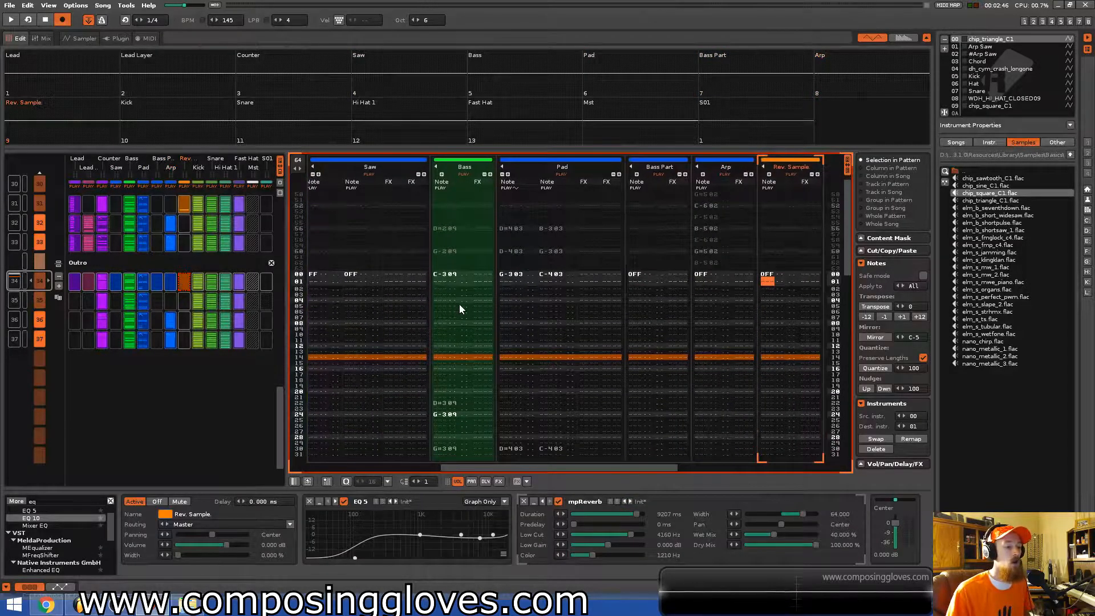
key("Tab")
key("Tab")
key("Up")
key("a")
key("Tab")
key("Up")
key("a")
Save the song.
key("Tab")
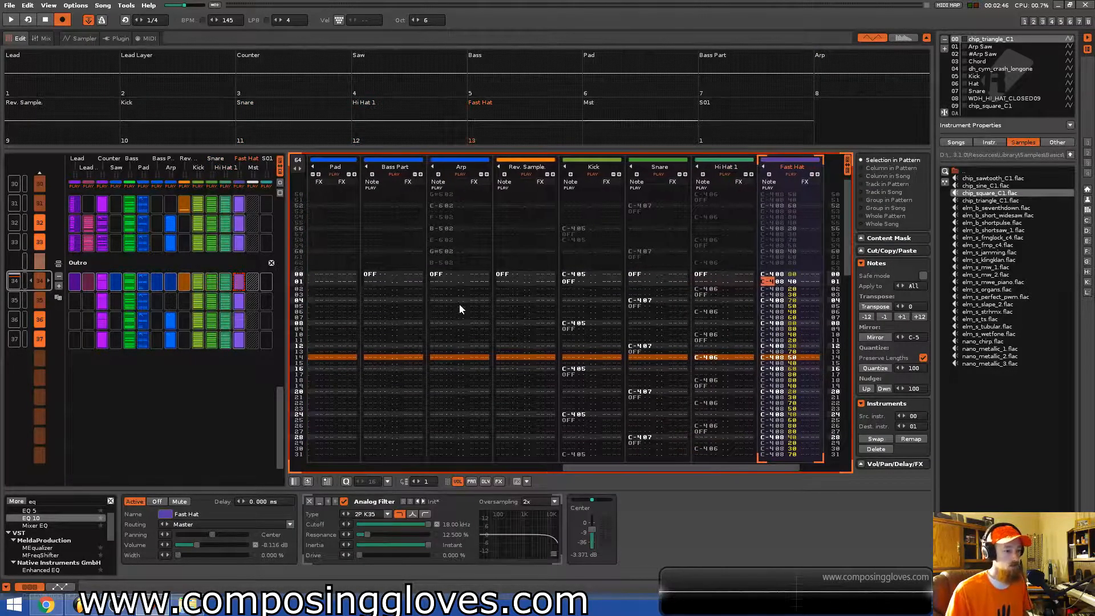
key("Tab")
key("Left")
key("Left")
key("Left")
key("Left")
key("Left")
key("Left")
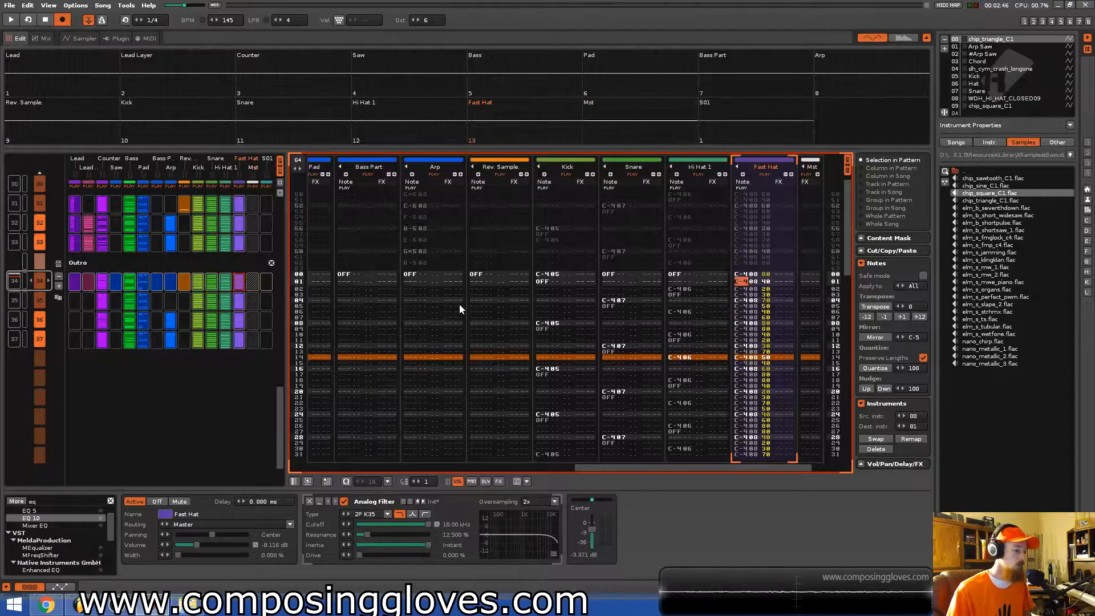
key("ctrl+s")
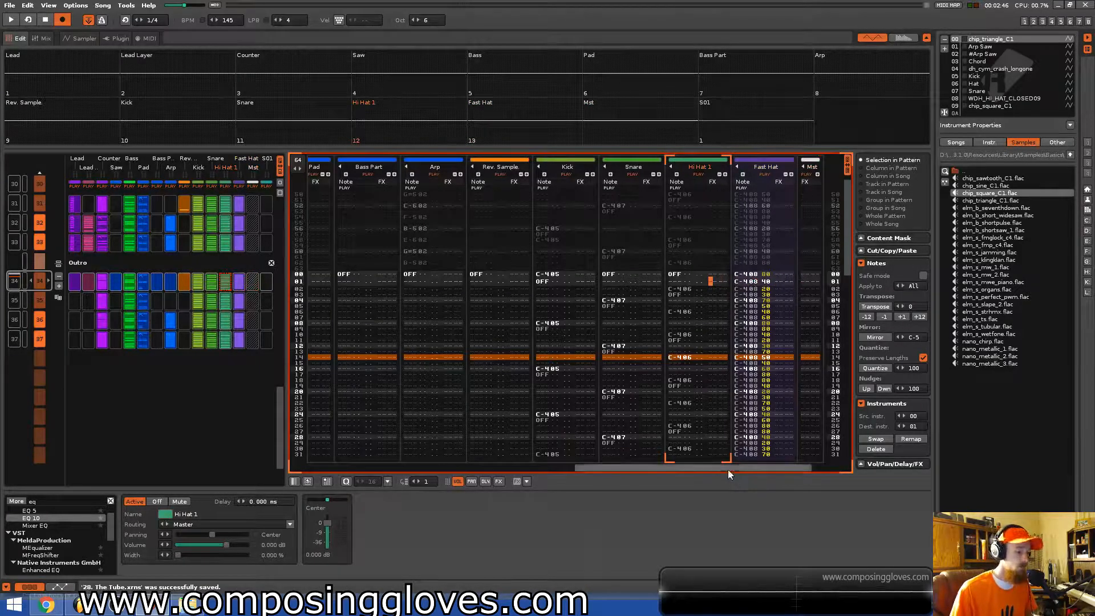
Play back the end of the previous pattern leading into the Outro.
scroll(728, 470, "right", 1)
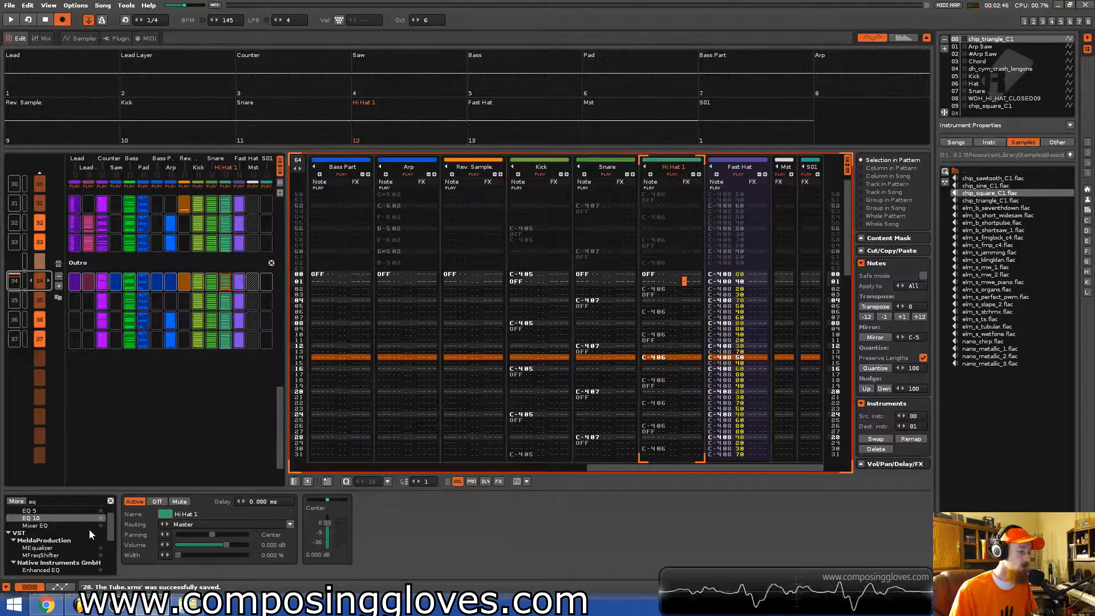
left_click(810, 161)
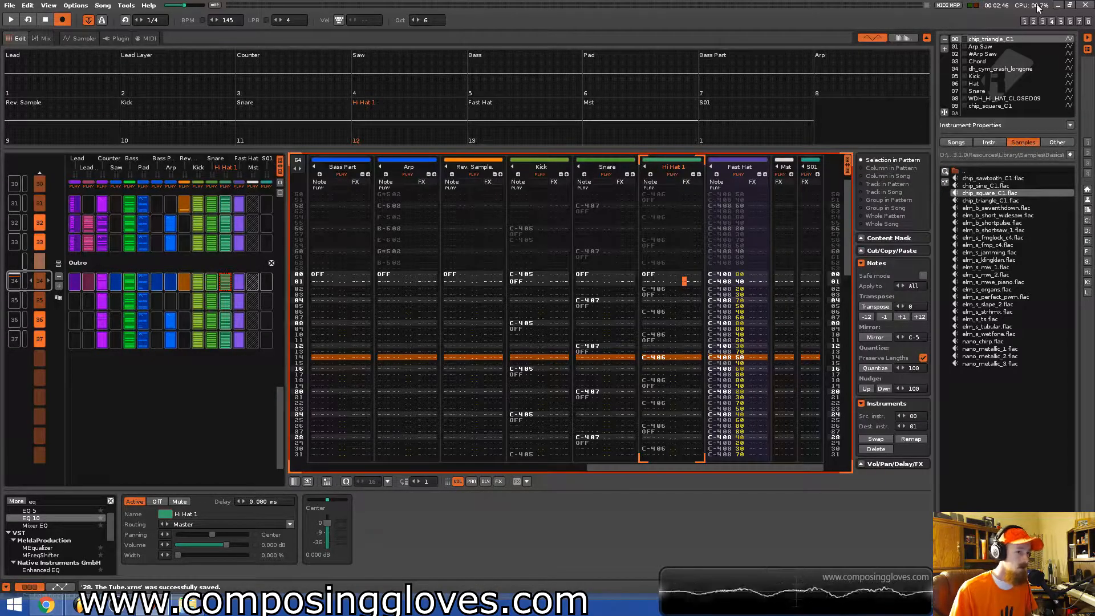
left_click_drag(652, 468, 220, 419)
scroll(381, 279, "up", 2)
scroll(165, 334, "up", 1)
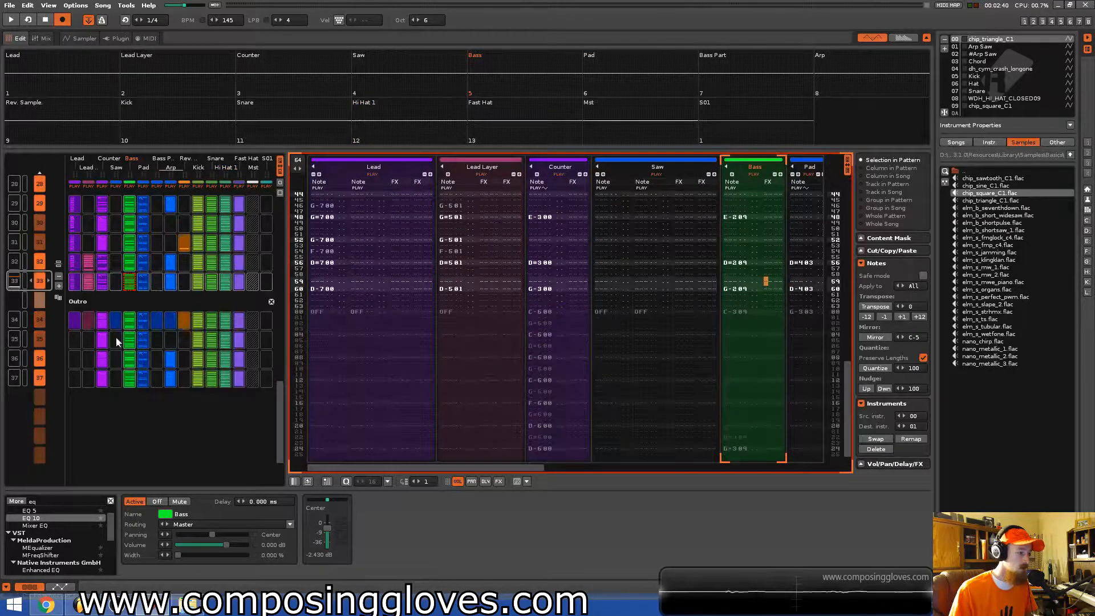
scroll(188, 409, "up", 1)
scroll(188, 409, "down", 1)
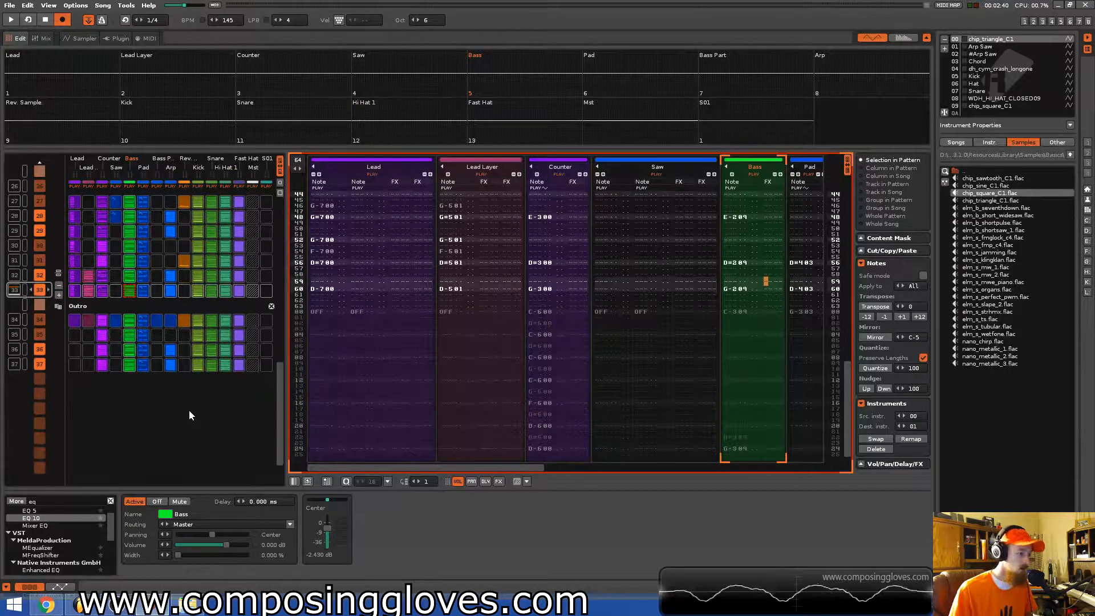
scroll(189, 410, "down", 1)
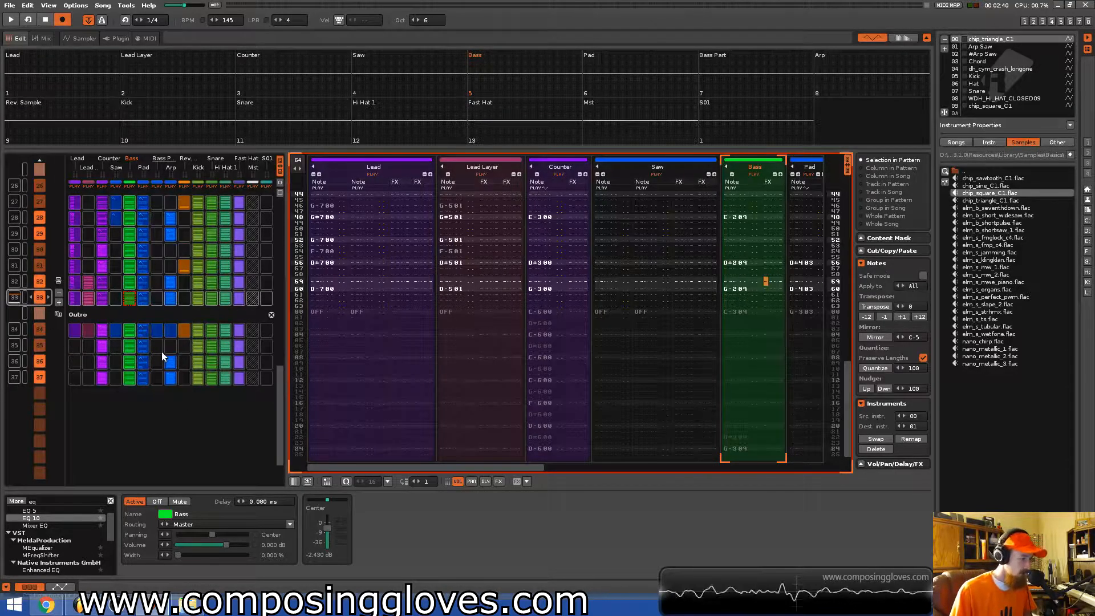
key("space")
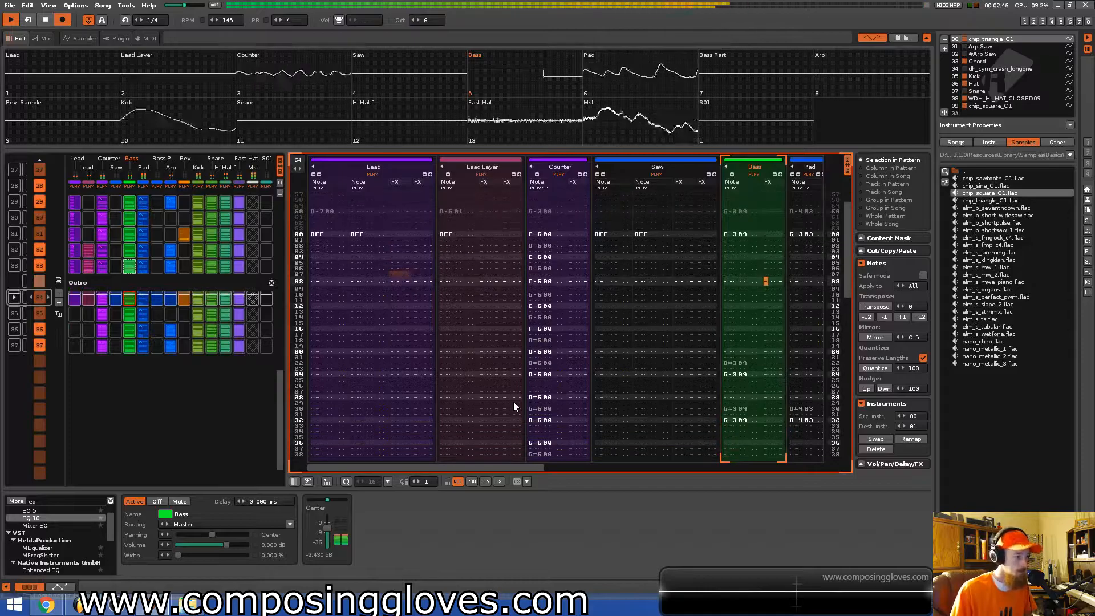
key("space")
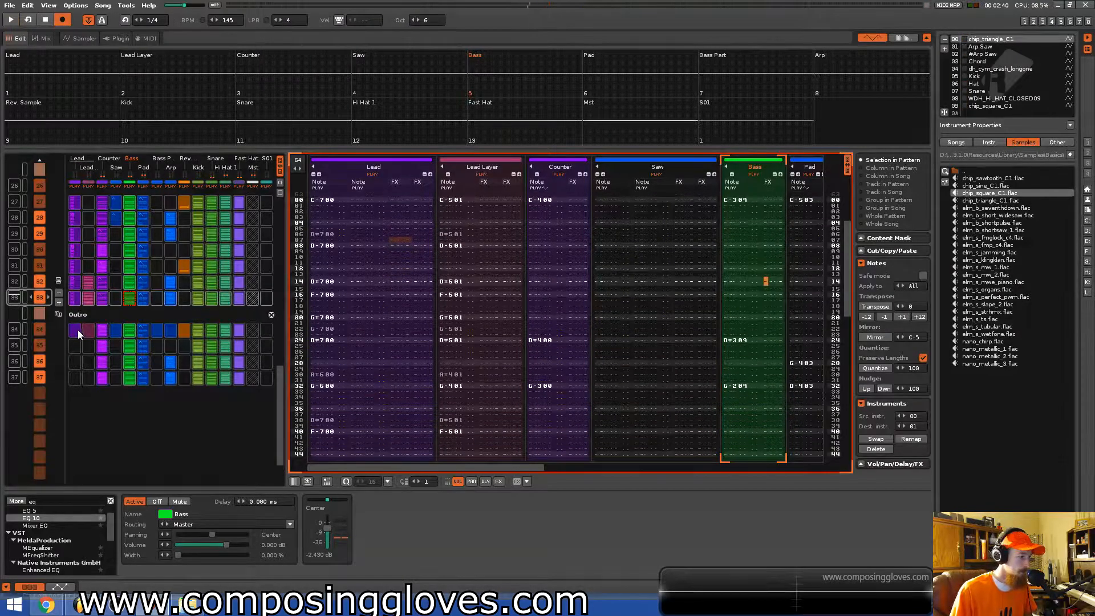
Enter a C-7 note on the Lead track's first row of the Outro pattern.
left_click(78, 329)
left_click(90, 301)
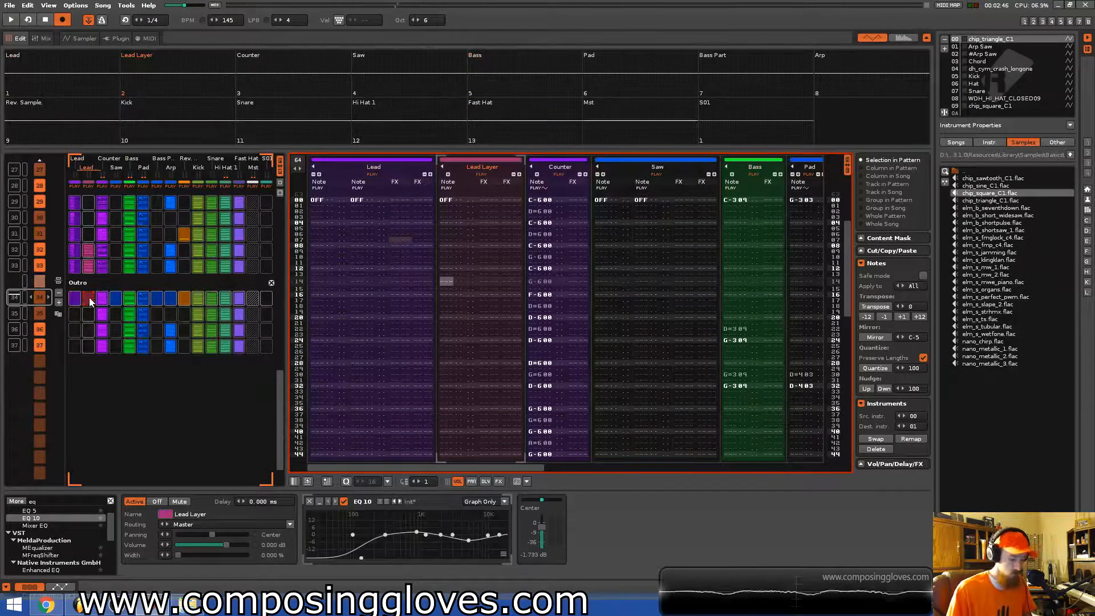
left_click(76, 297)
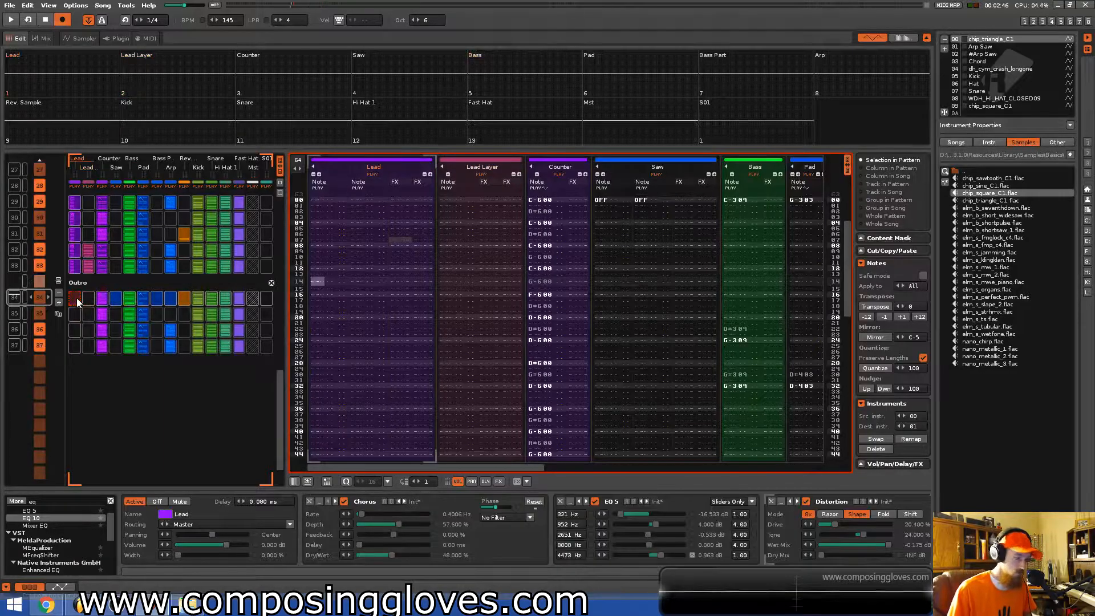
left_click(380, 280)
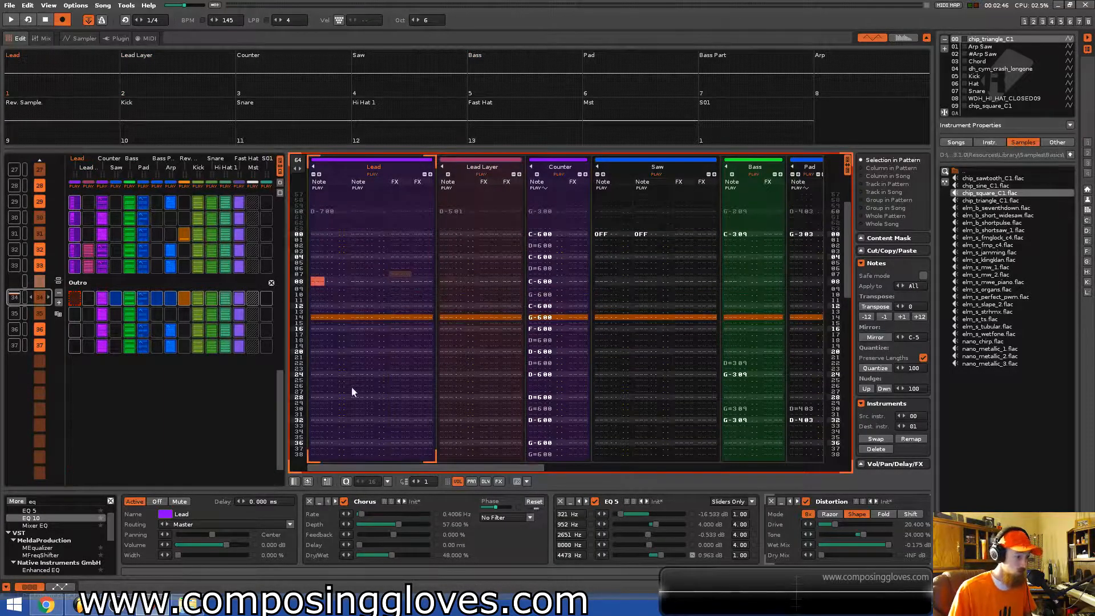
scroll(318, 226, "up", 1)
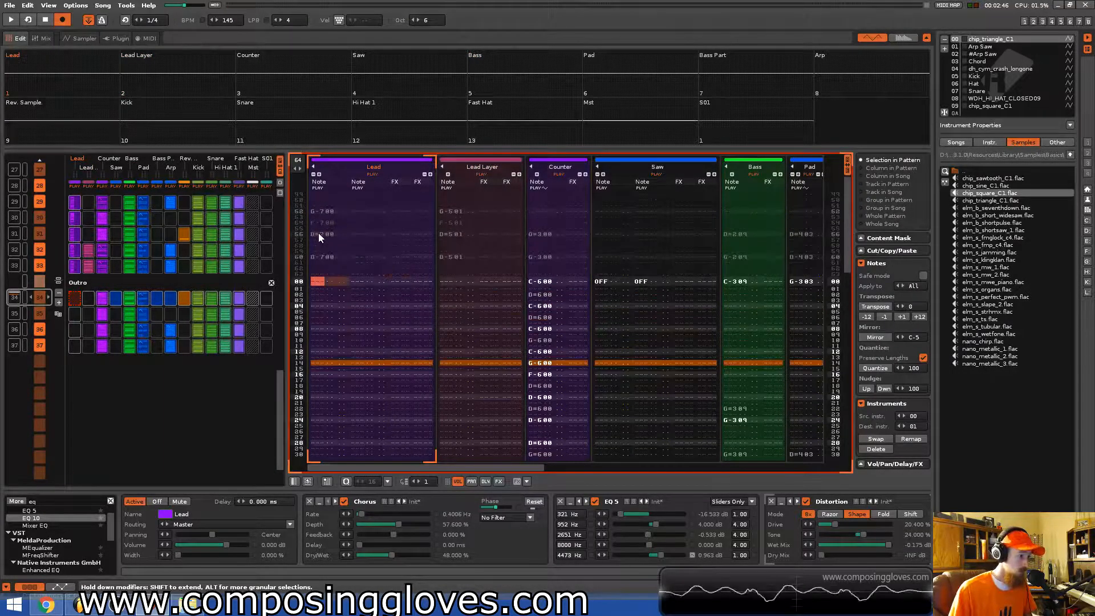
left_click(471, 299)
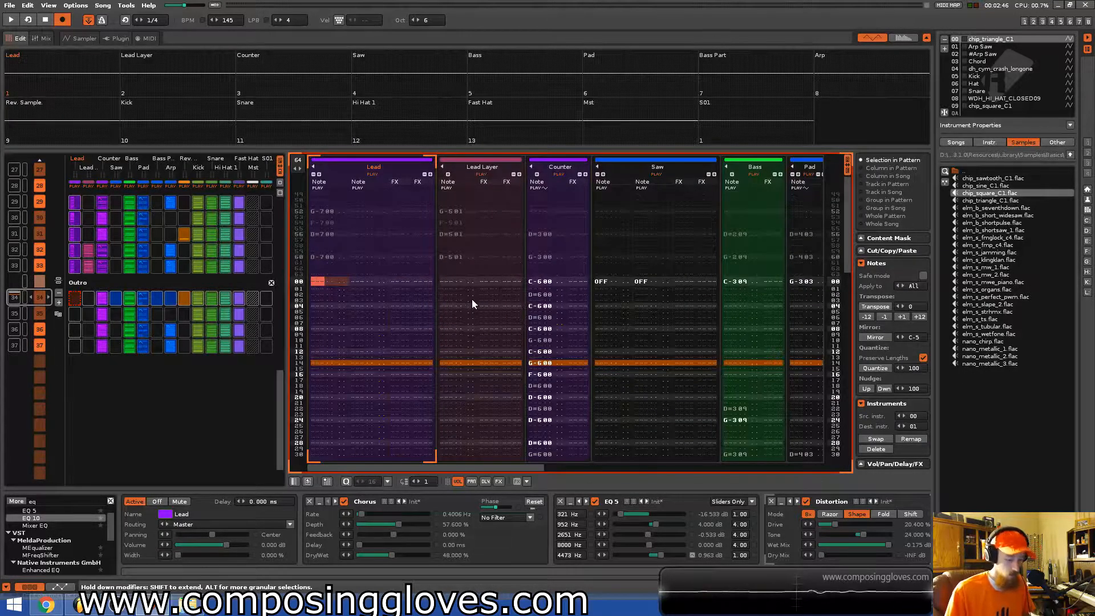
key("q")
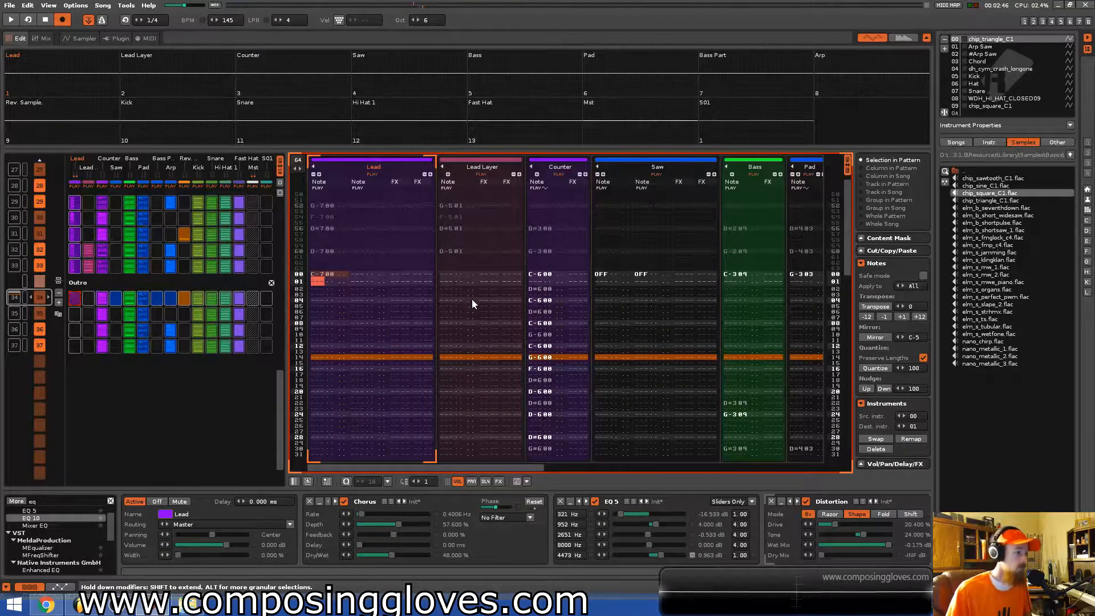
Enter a C note with instrument 09 on the Lead Layer's first Outro row, with the octave set to 4.
key("Right")
key("Right")
key("Right")
key("Right")
key("Right")
key("Right")
key("Right")
key("Right")
key("Right")
key("Up")
key("Up")
key("Tab")
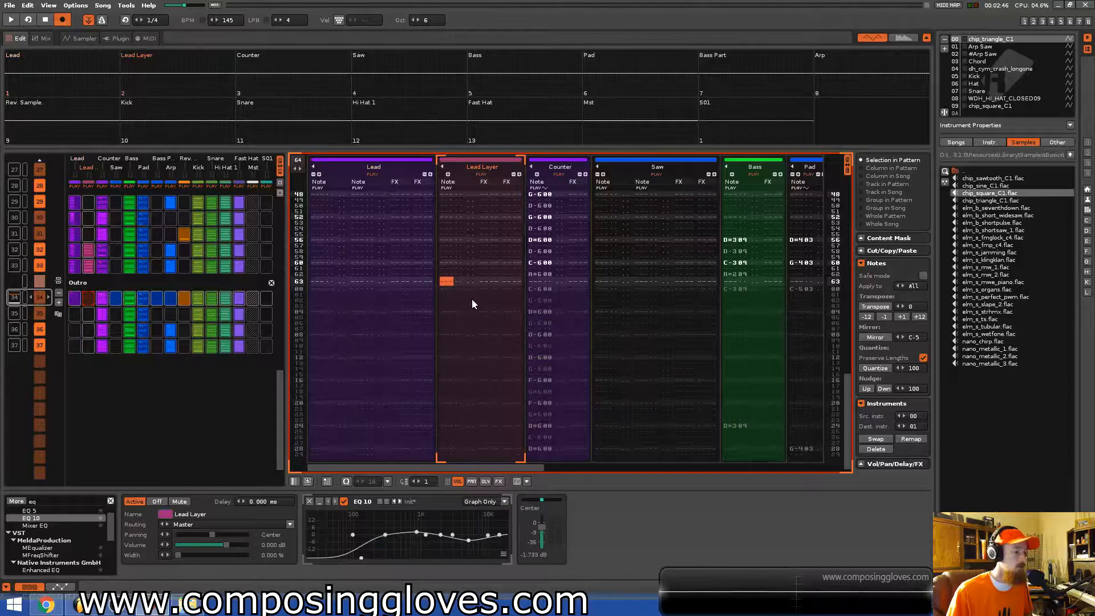
key("Down")
key("alt+Down")
key("alt+Down")
key("alt+Down")
key("alt+Down")
key("alt+Down")
key("alt+Down")
key("alt+Down")
key("alt+Down")
key("alt+Down")
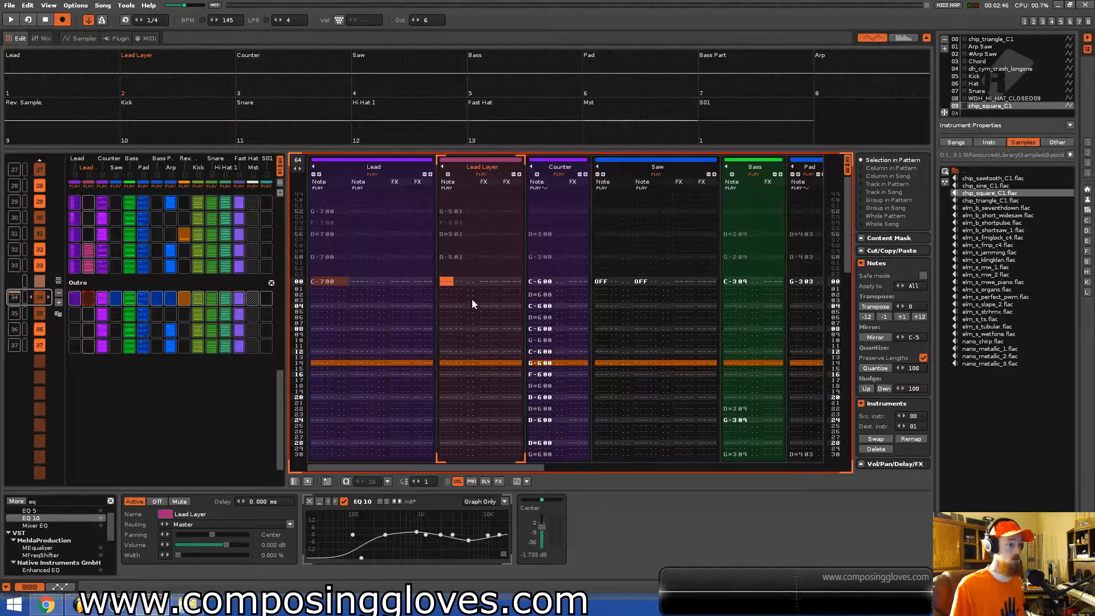
key("q")
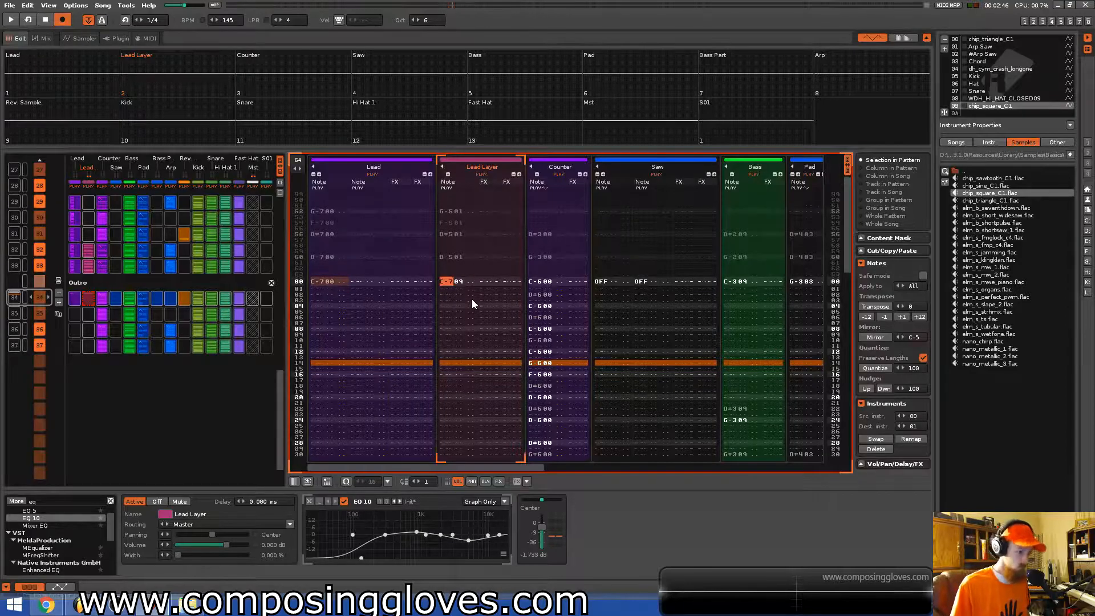
key("KP_Divide")
key("q")
key("Up")
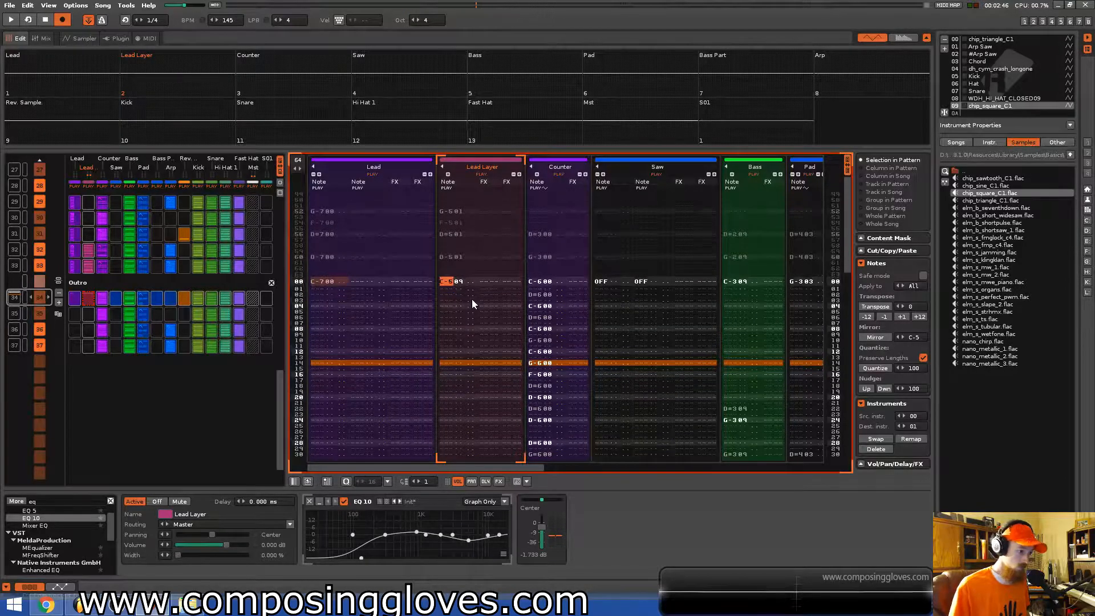
Play the Outro pattern to listen to the new opening notes.
key("space")
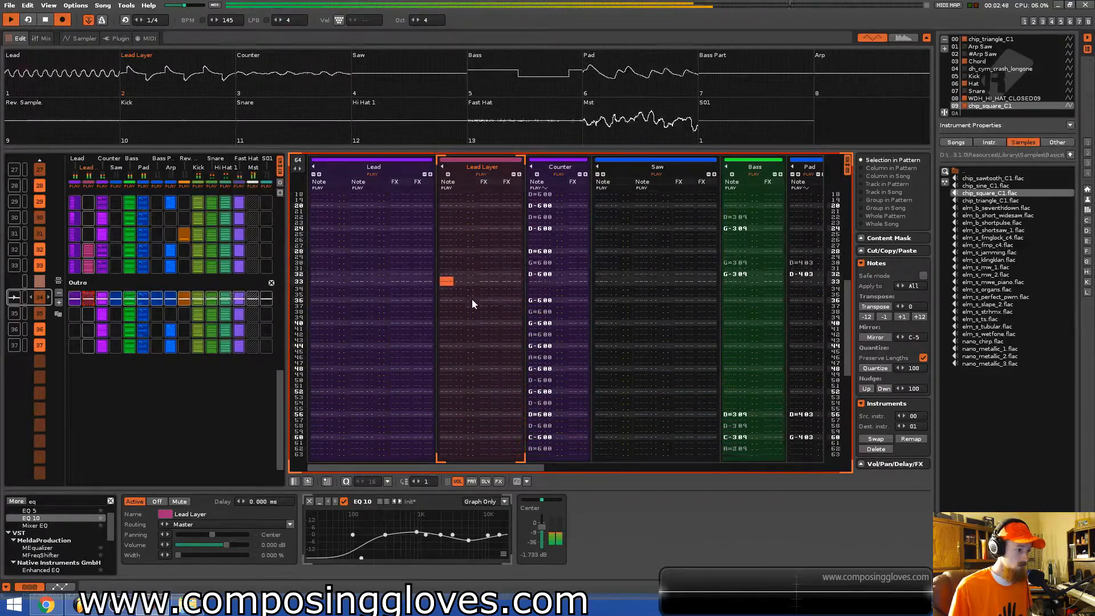
key("space")
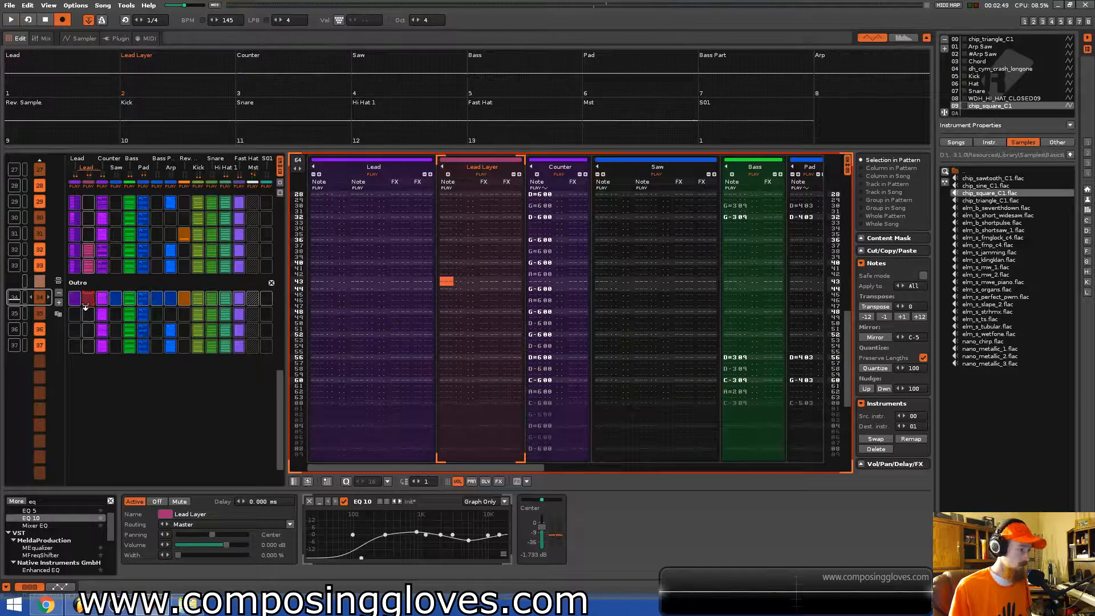
key("space")
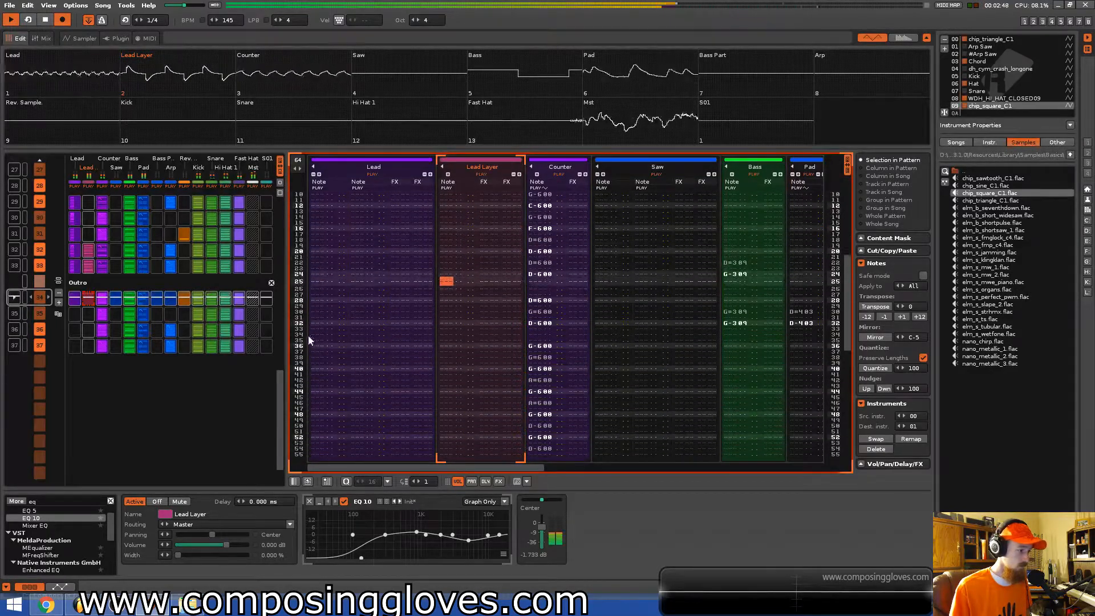
key("space")
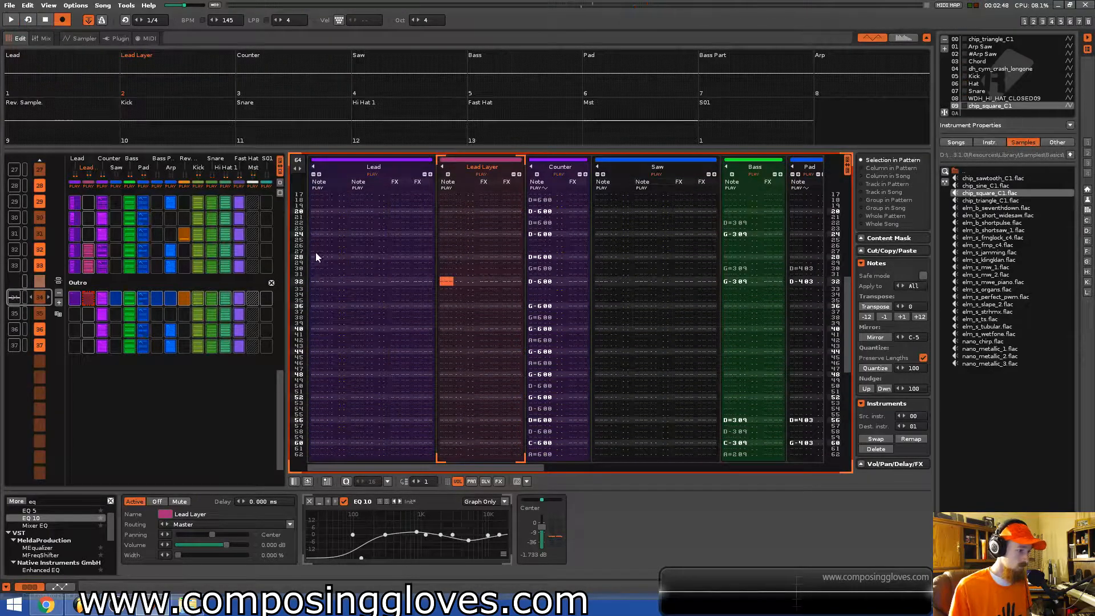
Insert note-offs on row 32 of the Lead and Lead Layer tracks in the Outro pattern and play it.
left_click(315, 282)
key("Caps_Lock")
key("Up")
key("shift+Right")
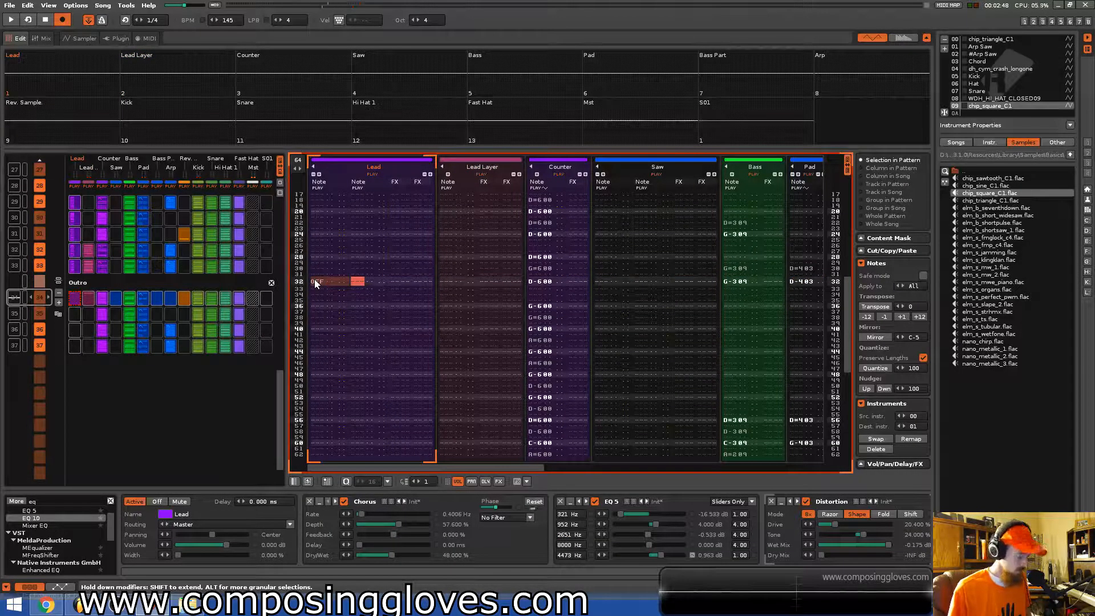
key("Tab")
type("OFF")
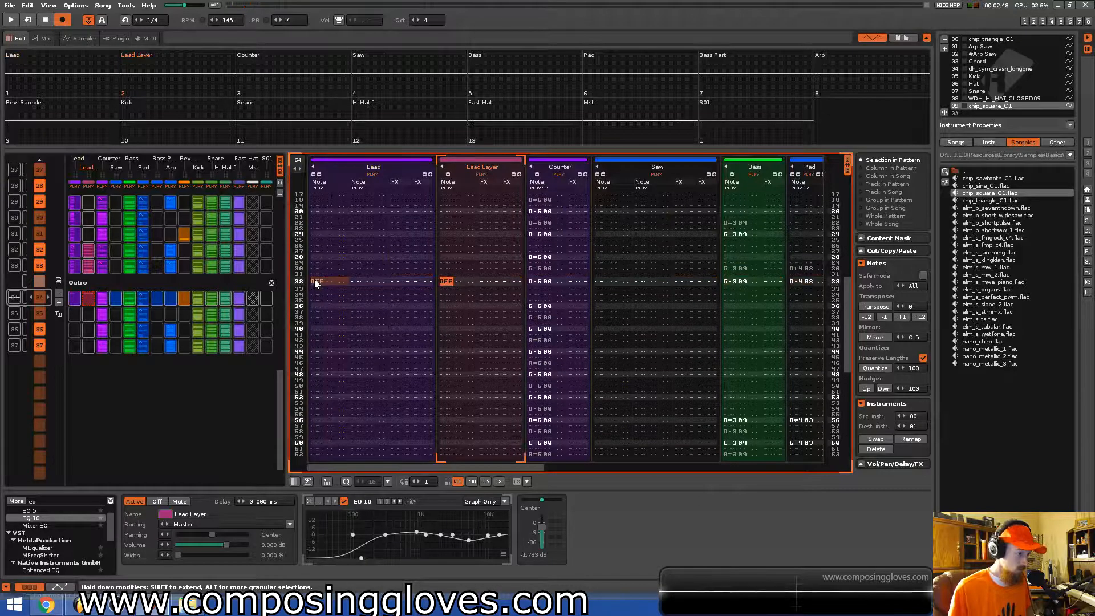
key("space")
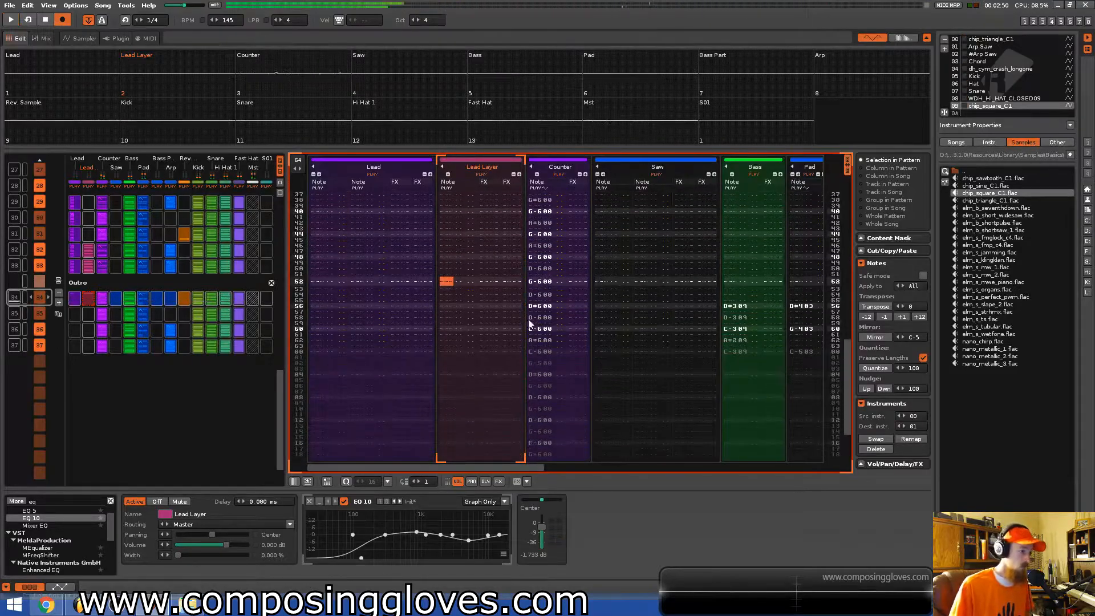
Delete the note-offs from row 32 of the Lead Layer and Lead tracks.
scroll(531, 328, "up", 8)
left_click(445, 258)
key("Delete")
key("Up")
key("ctrl+Up")
key("ctrl+Down")
key("Left")
key("Left")
key("Left")
key("Left")
key("Left")
key("Left")
key("Left")
key("Left")
key("Left")
key("Left")
key("Left")
key("Left")
key("Left")
key("Left")
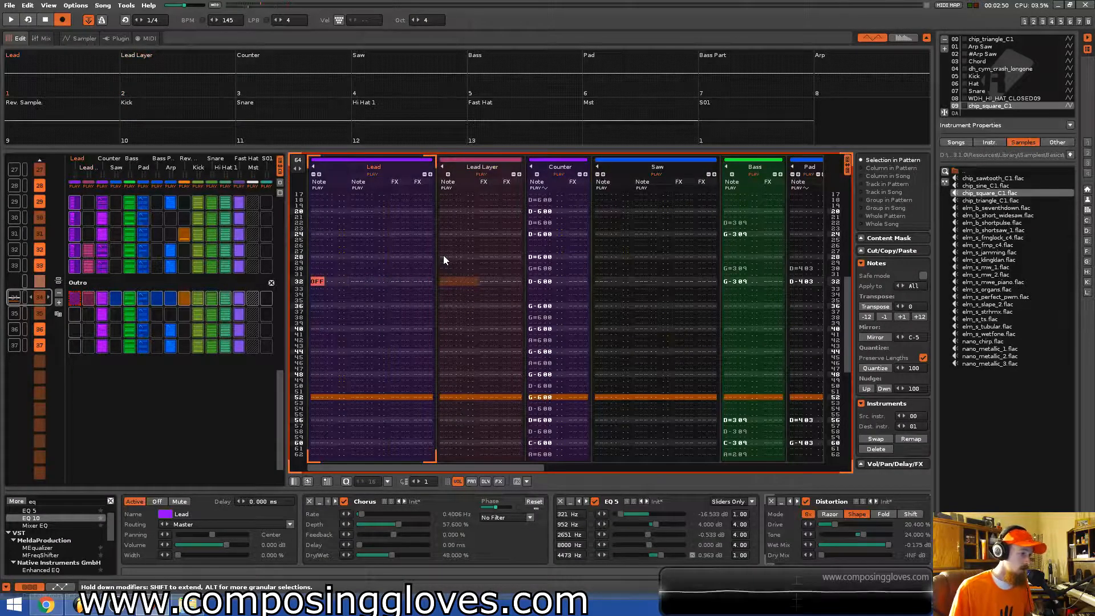
key("Delete")
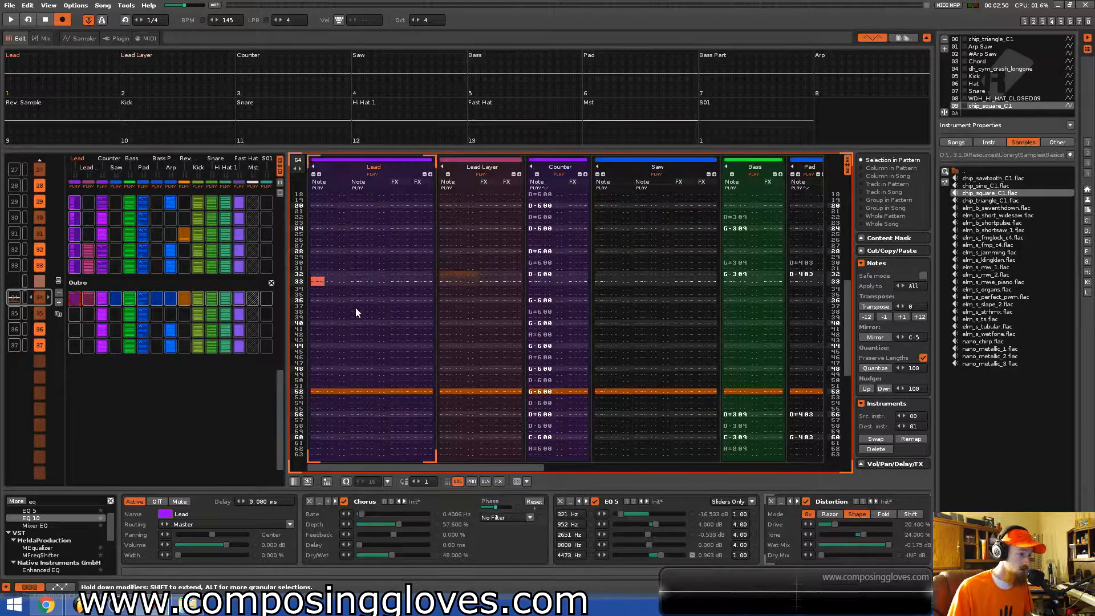
Automate the Lead track's volume as a ramp fading from 0 dB to -INF dB across the Outro pattern.
scroll(355, 307, "down", 1)
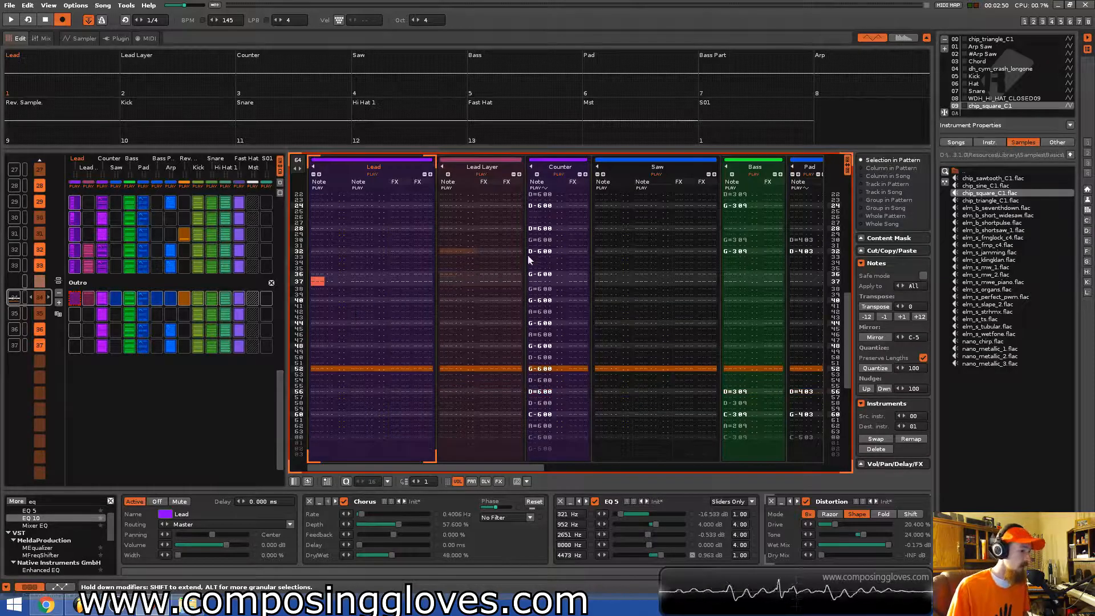
left_click(60, 586)
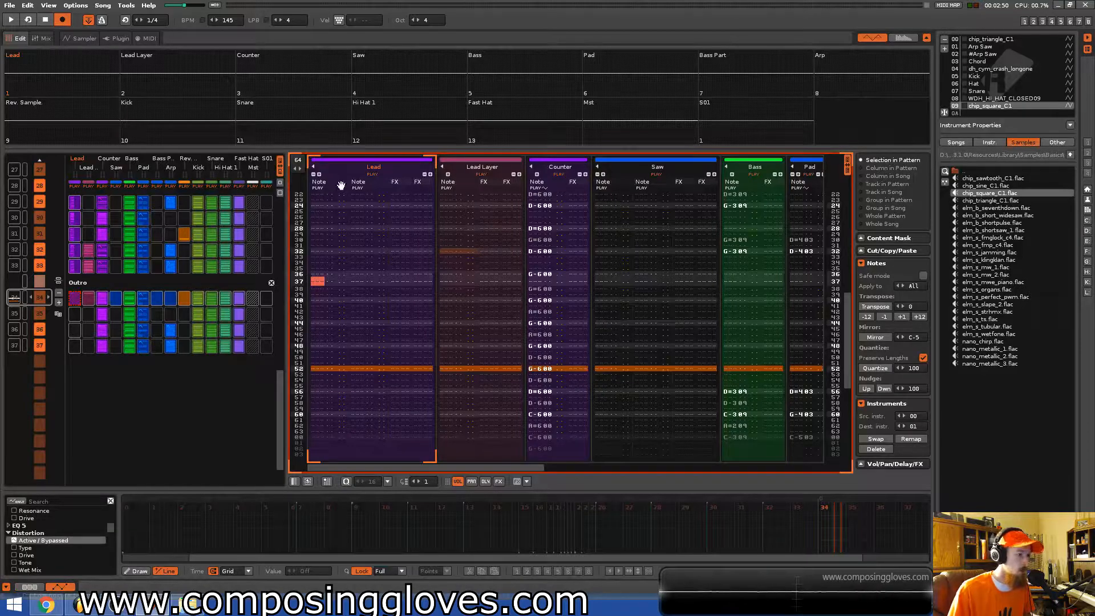
scroll(466, 321, "up", 3)
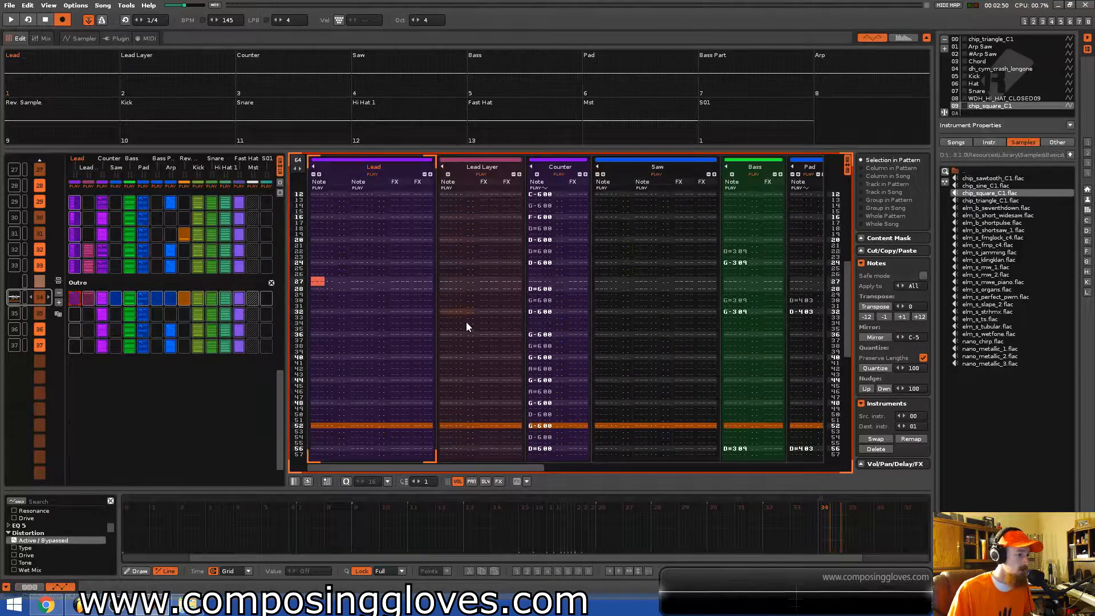
scroll(471, 321, "down", 10)
scroll(480, 321, "down", 5)
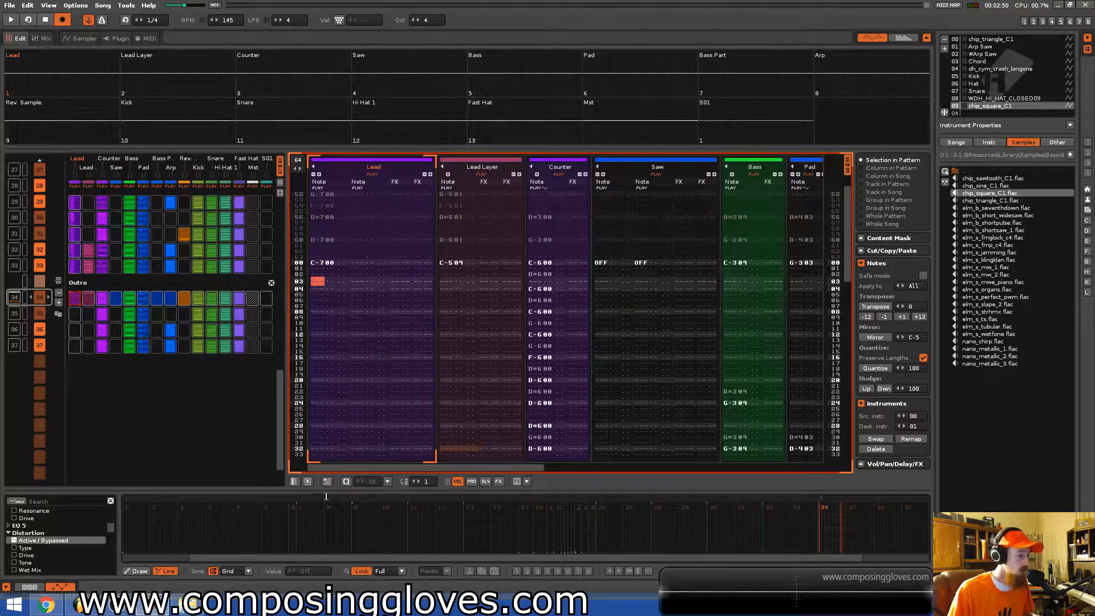
scroll(79, 522, "up", 2)
scroll(76, 515, "up", 4)
left_click(40, 526)
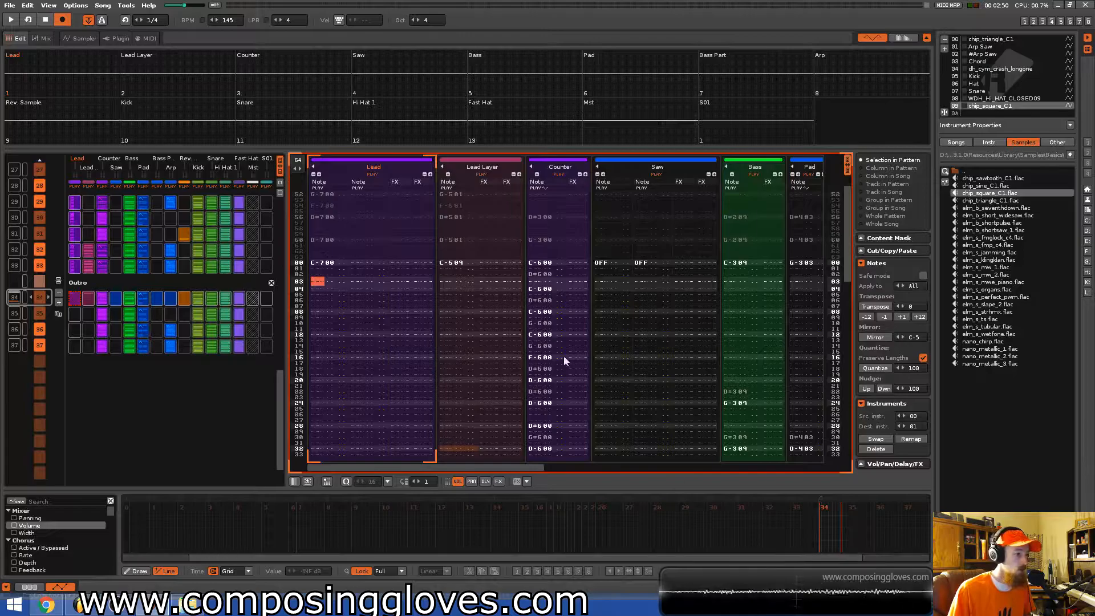
left_click(819, 517)
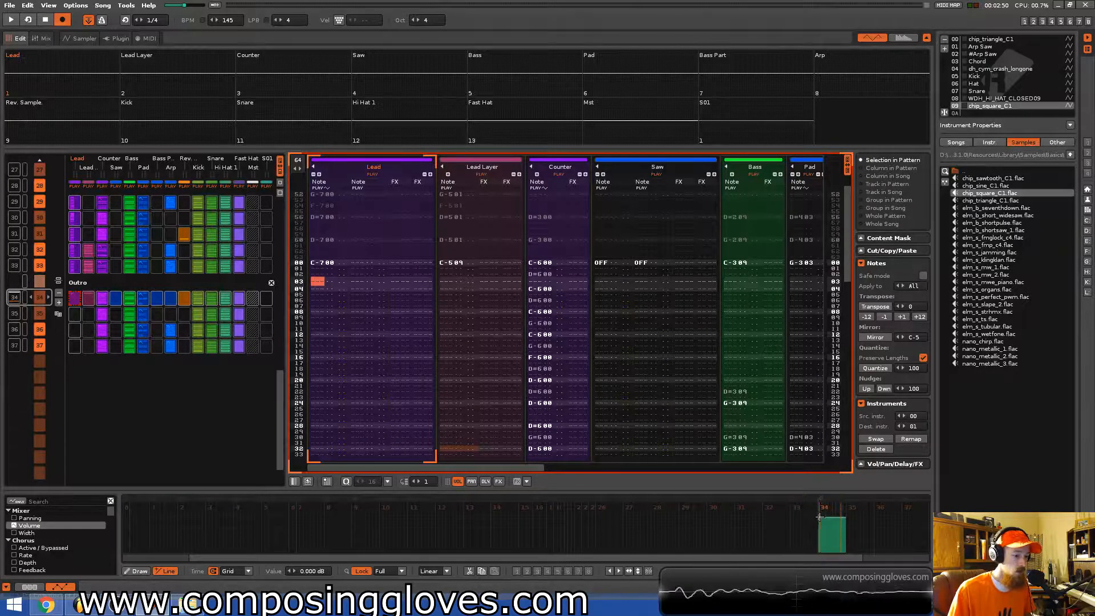
left_click_drag(843, 516, 840, 551)
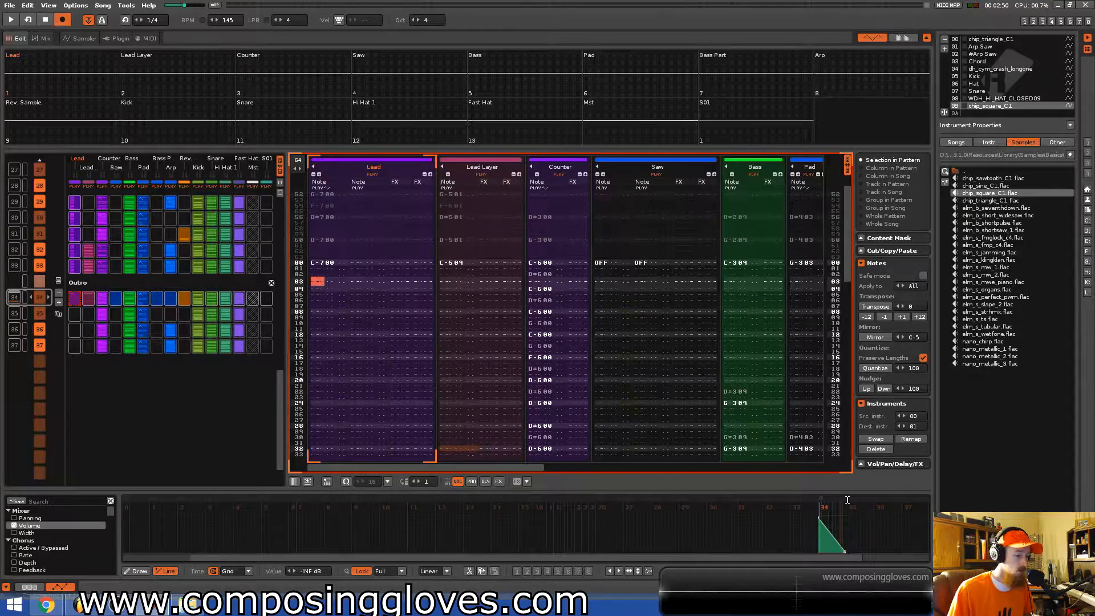
Select the Lead Layer track and save the song.
left_click(494, 168)
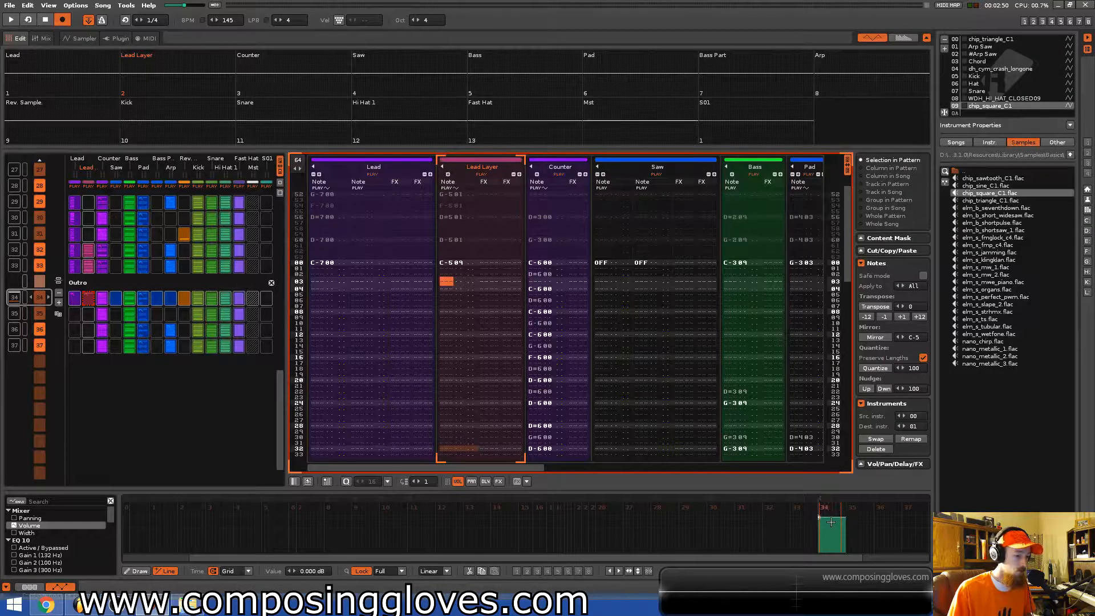
key("ctrl+s")
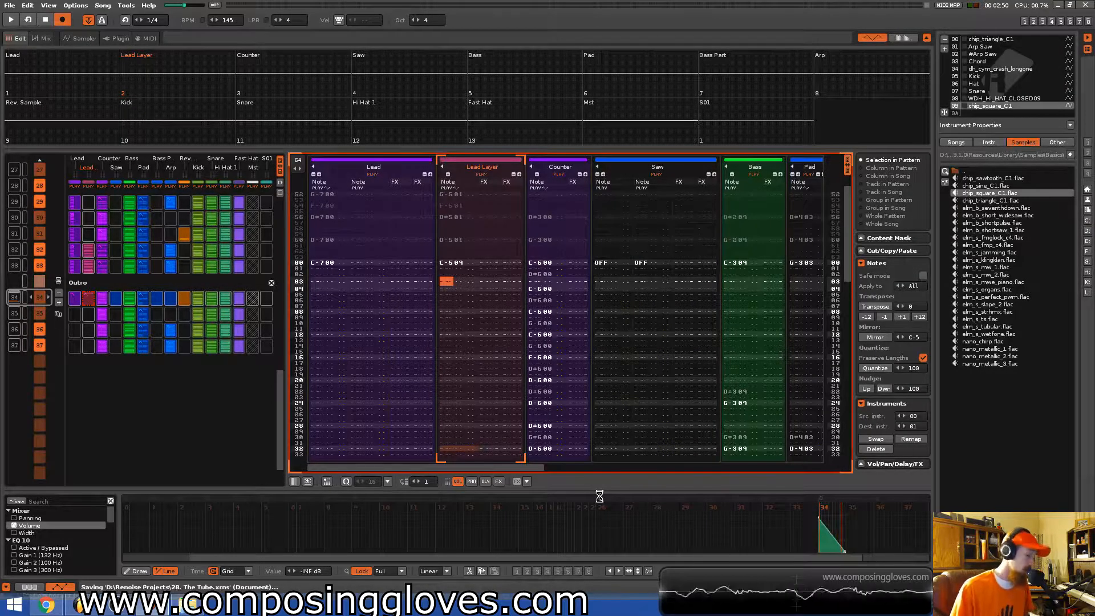
scroll(476, 359, "up", 1)
scroll(477, 364, "down", 1)
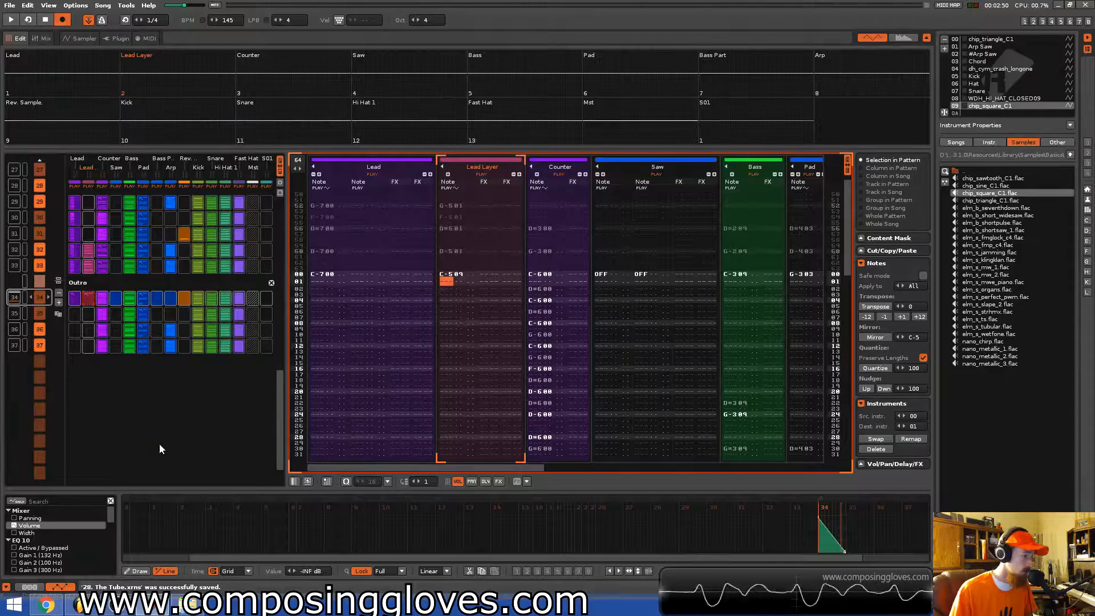
Play the song's ending and append a new empty pattern after the Outro in the sequence.
key("space")
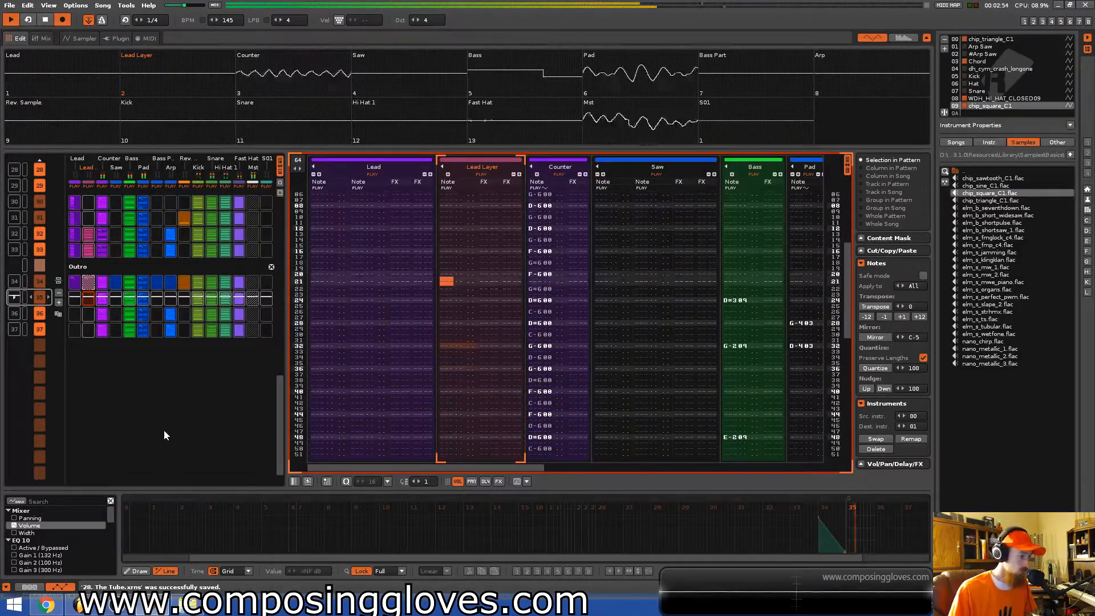
left_click(28, 586)
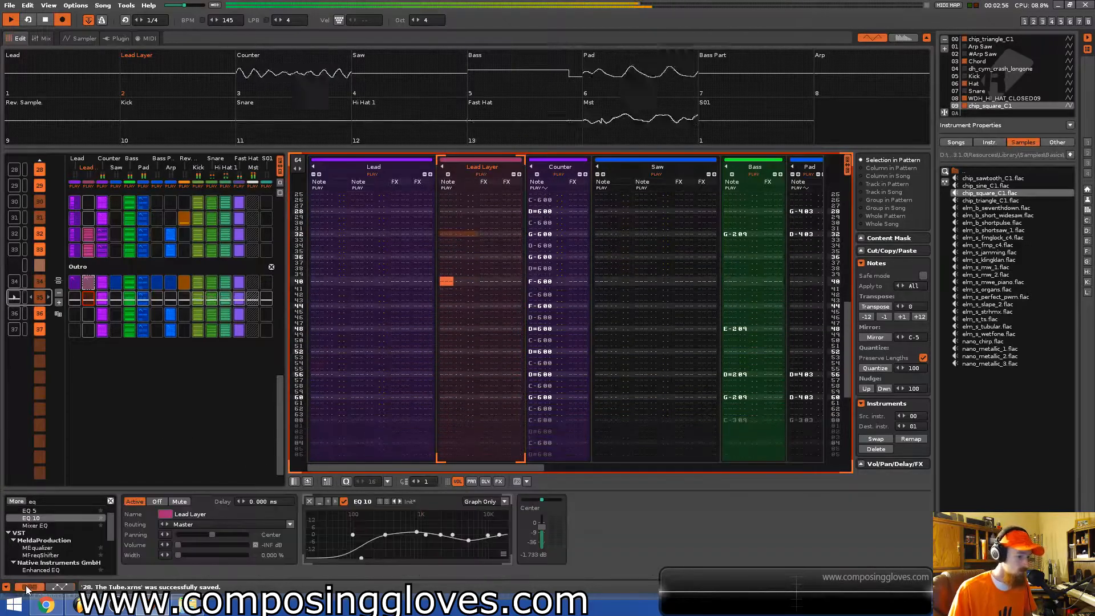
left_click(63, 589)
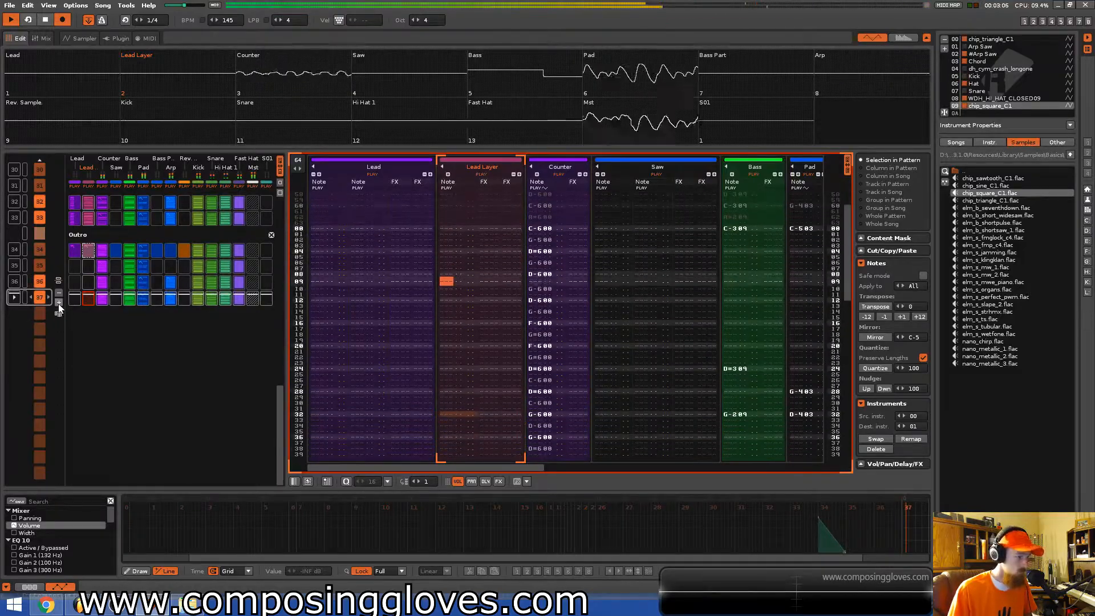
left_click(59, 303)
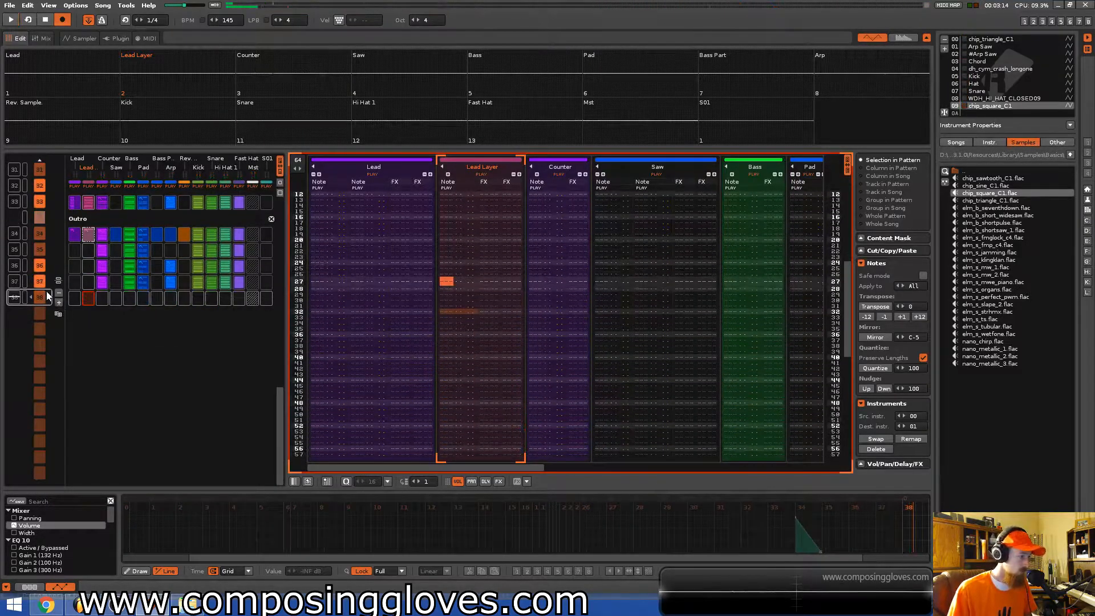
key("space")
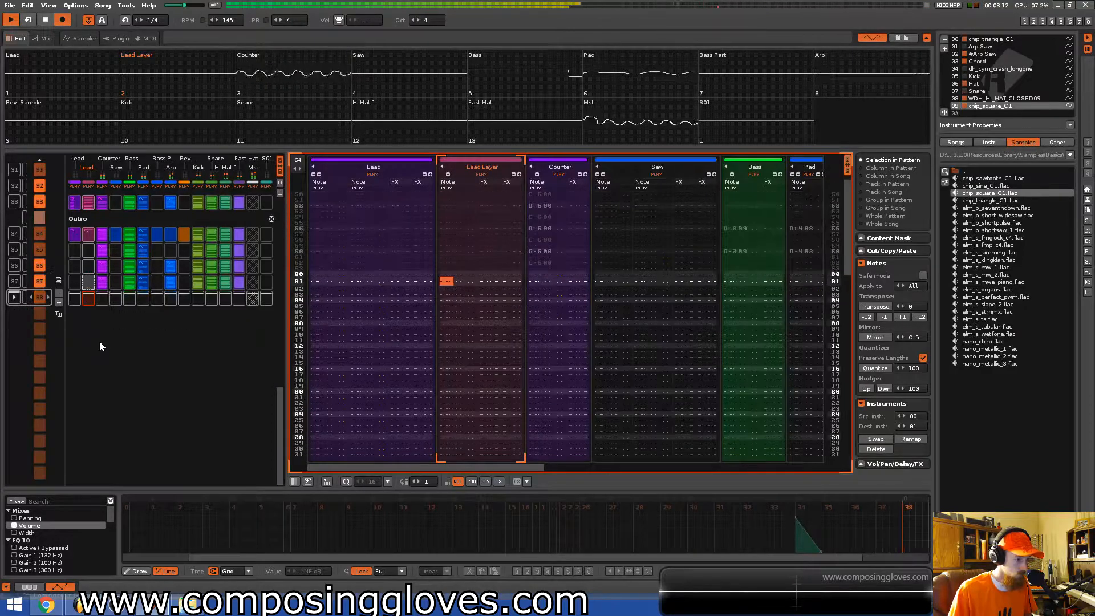
Enter note-offs on the first row of the new pattern in both Saw note columns and the Bass track.
left_click(103, 300)
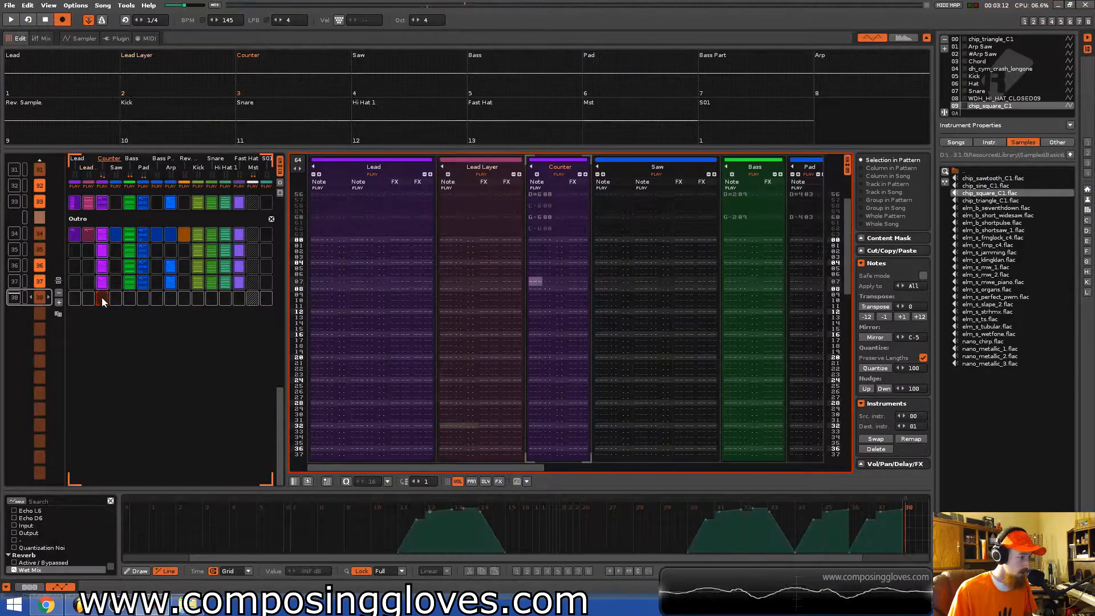
left_click(120, 234)
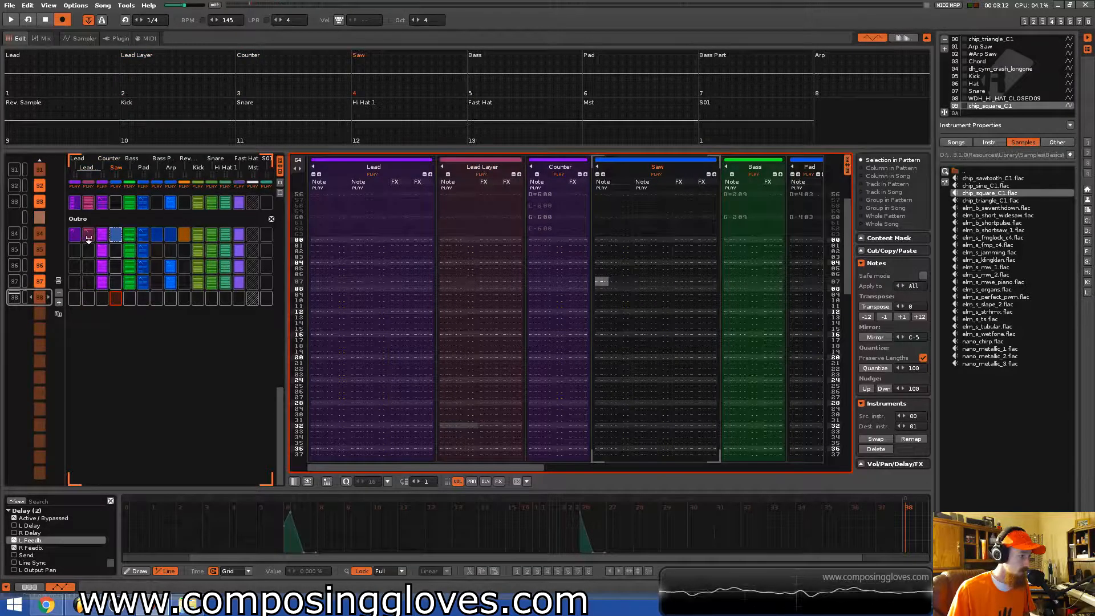
middle_click(426, 291)
left_click(598, 243)
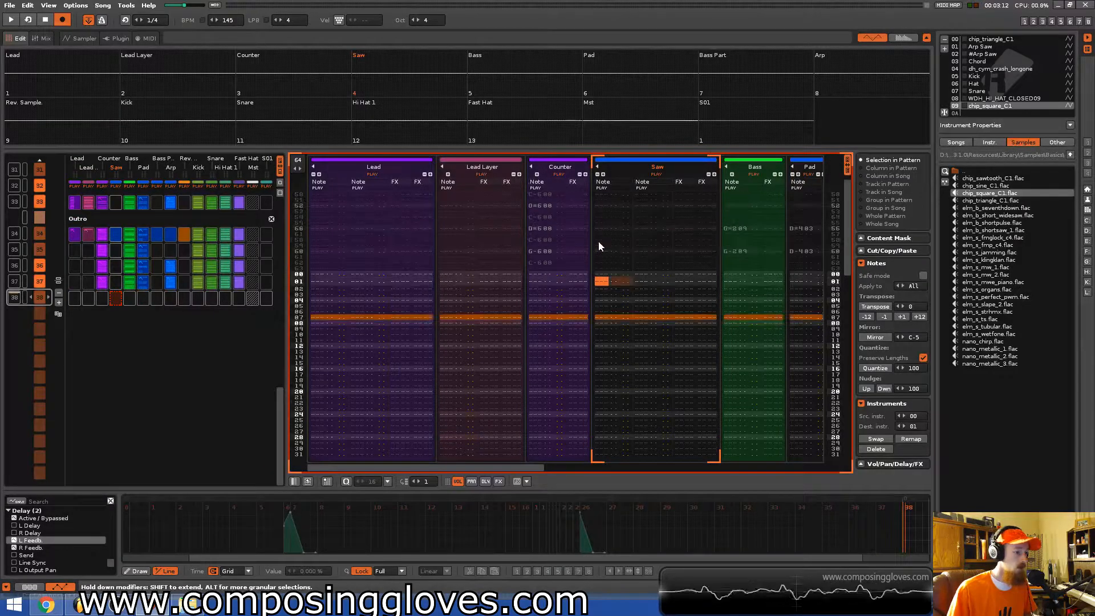
key("Up")
key("Caps_Lock")
key("Right")
key("Caps_Lock")
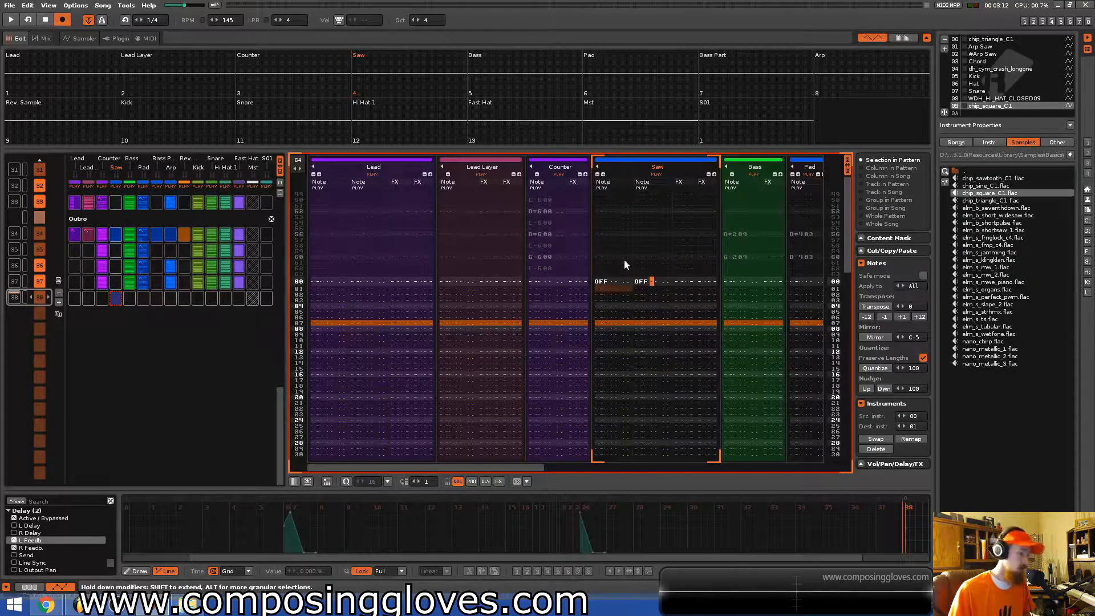
key("Right")
key("Right")
key("Right")
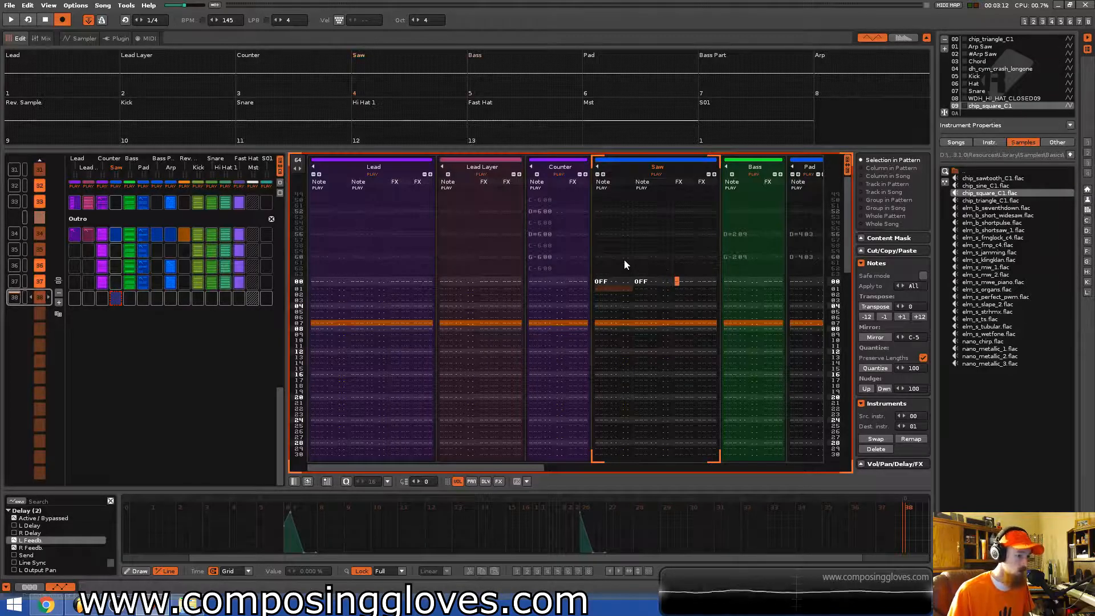
key("Tab")
key("Caps_Lock")
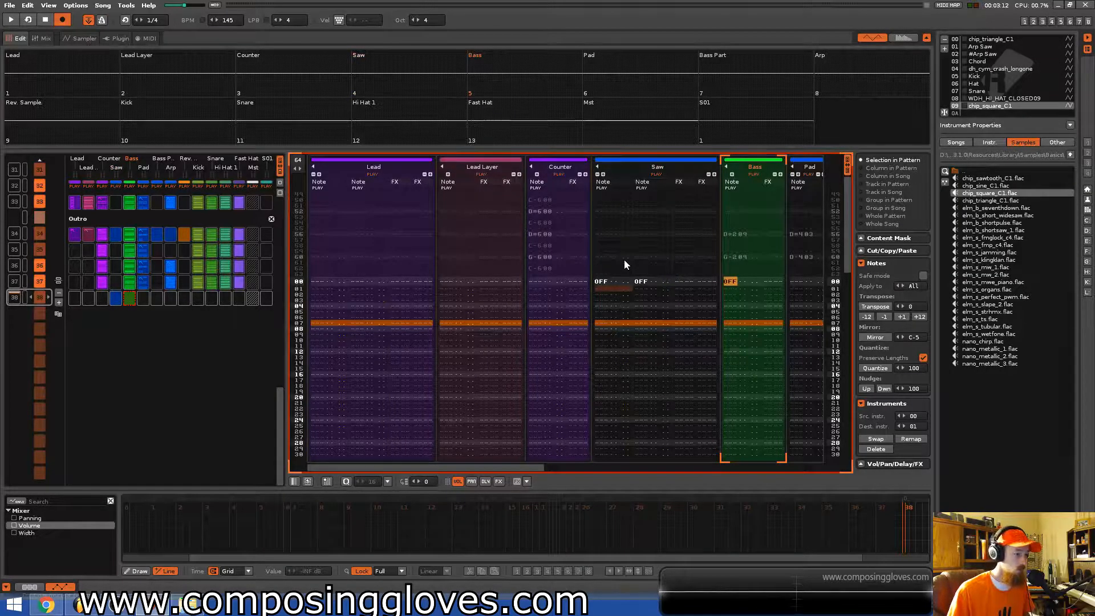
Enter note-offs on the first row of the new pattern for Lead's two columns, Lead Layer, Counter and Pad.
key("shift+Tab")
key("Left")
key("Left")
key("Left")
key("Left")
key("Left")
key("Left")
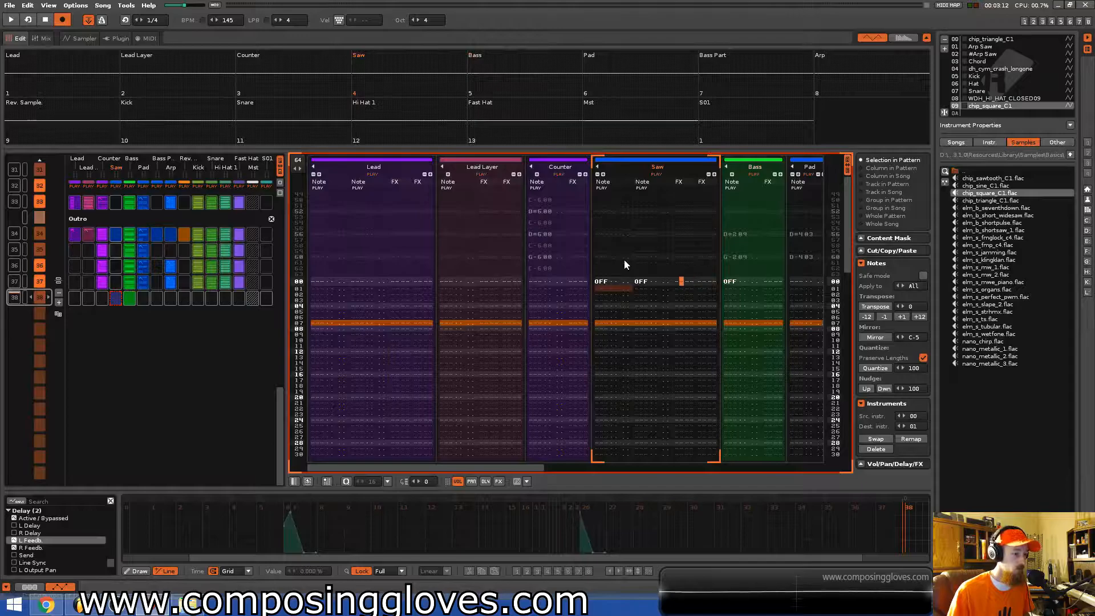
left_click(316, 281)
key("a")
left_click(358, 282)
key("a")
left_click(444, 283)
key("a")
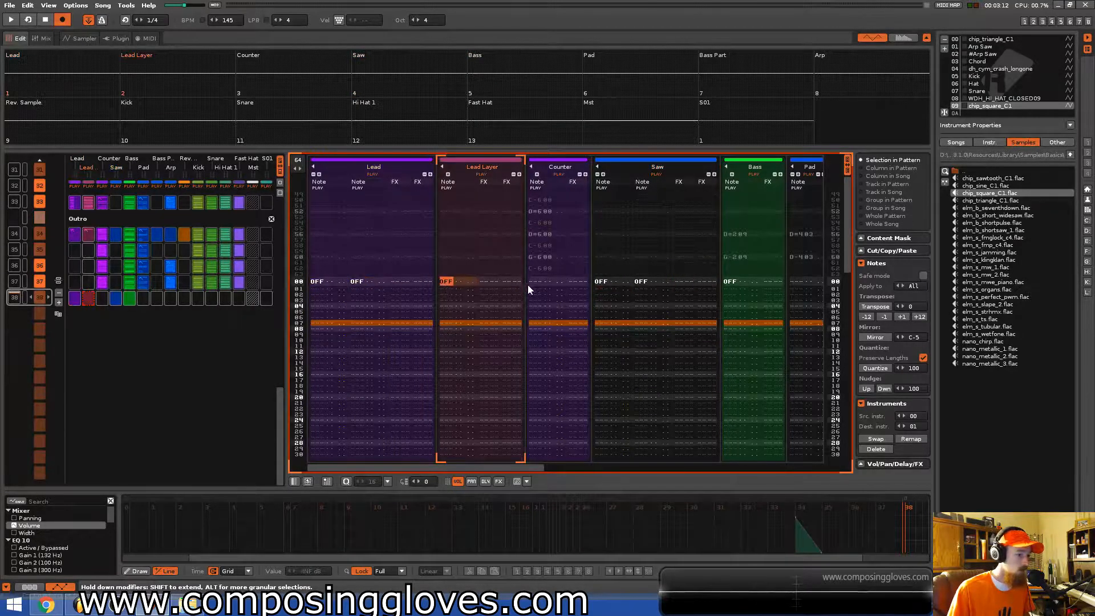
left_click(535, 282)
key("a")
left_click(791, 281)
key("a")
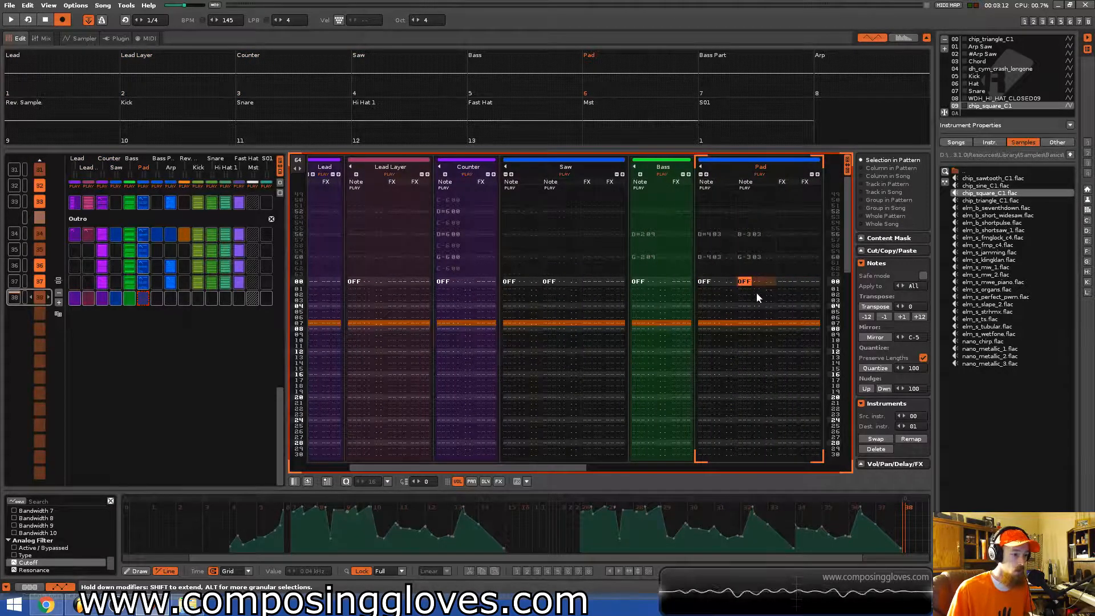
Enter note-offs on the first row for Bass Part, Arp, Rev. Sample, Kick, Snare, Hi Hat 1 and Fast Hat.
left_click_drag(549, 468, 751, 468)
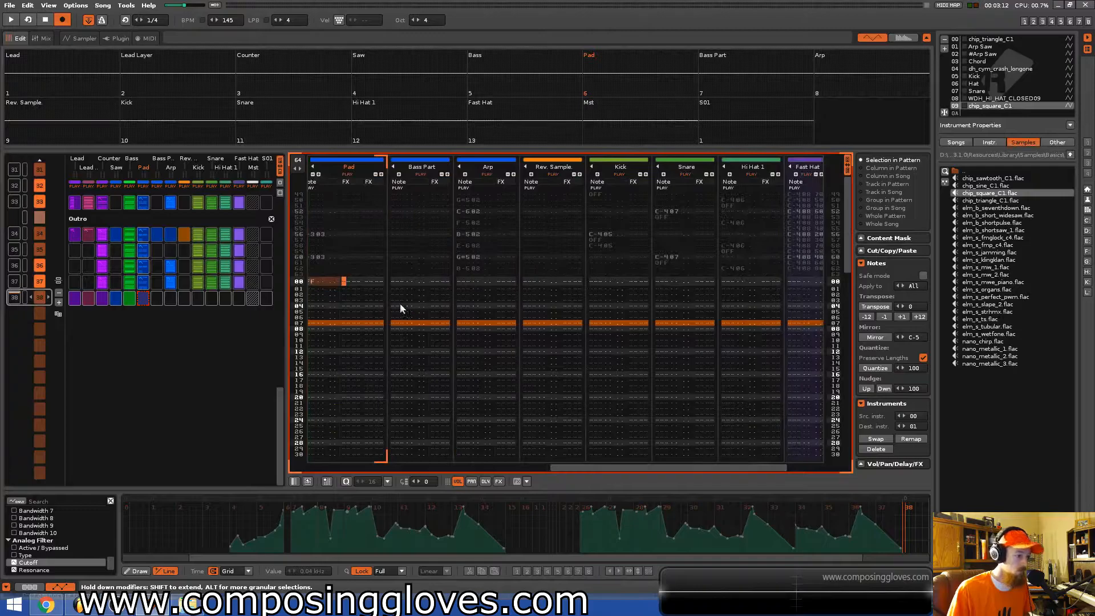
left_click(400, 283)
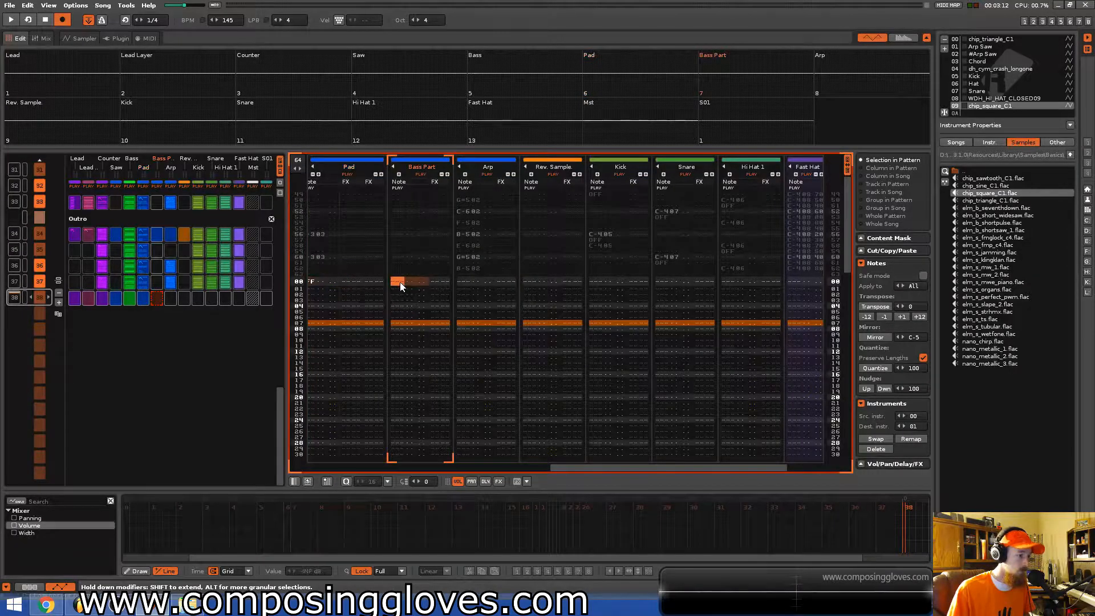
left_click(465, 283)
key("a")
left_click(525, 283)
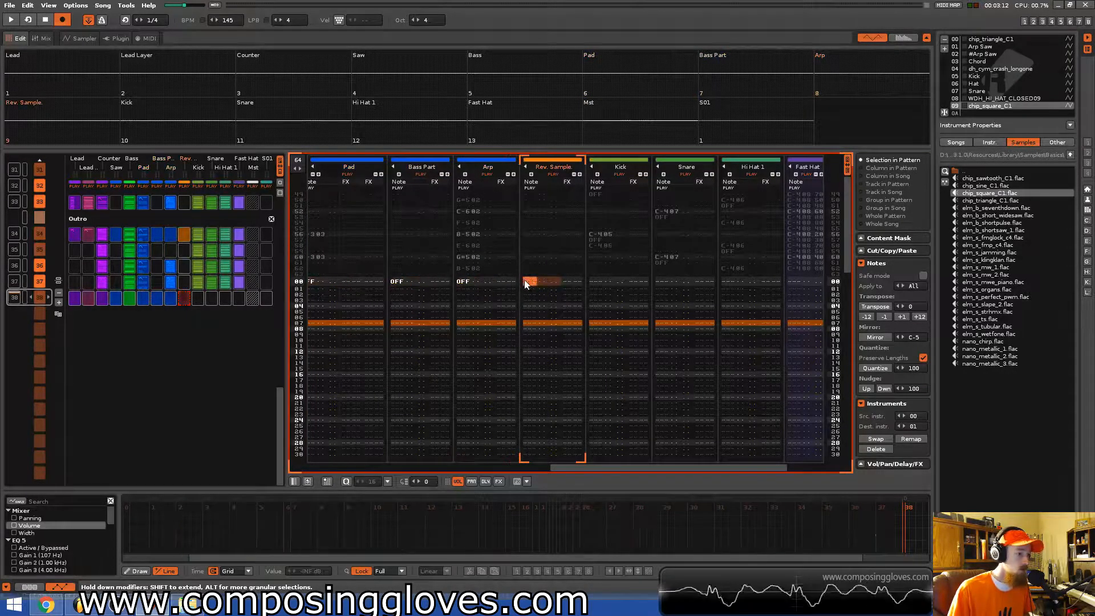
left_click(599, 281)
key("a")
left_click(662, 281)
key("a")
left_click(725, 281)
key("a")
left_click(791, 282)
key("a")
Save the song and play back the transition into the final note-off pattern.
left_click_drag(756, 463, 389, 411)
key("ctrl+s")
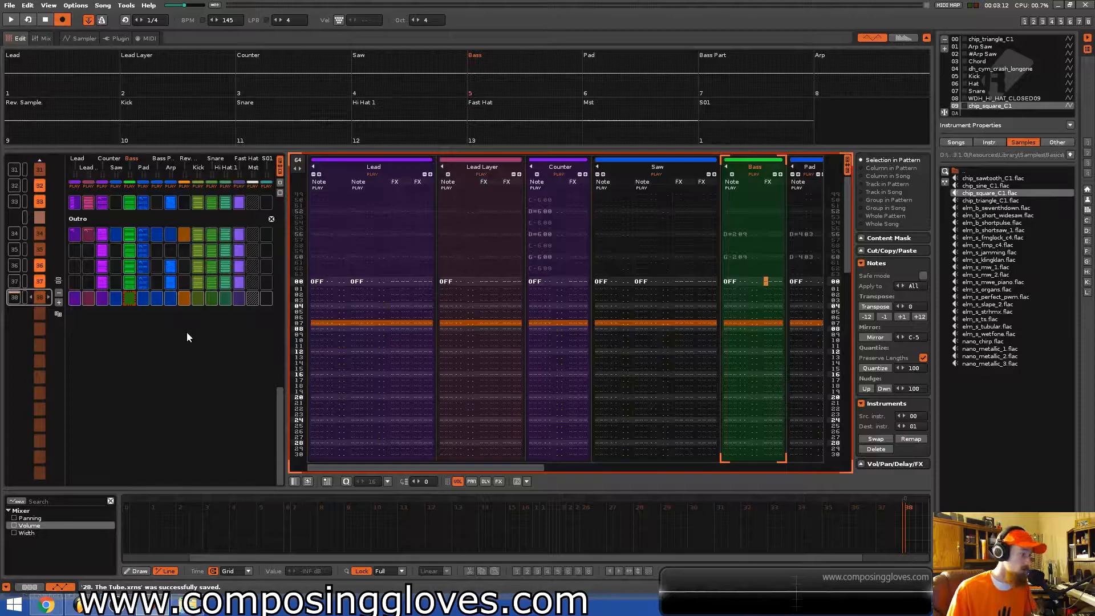
scroll(186, 332, "up", 1)
key("space")
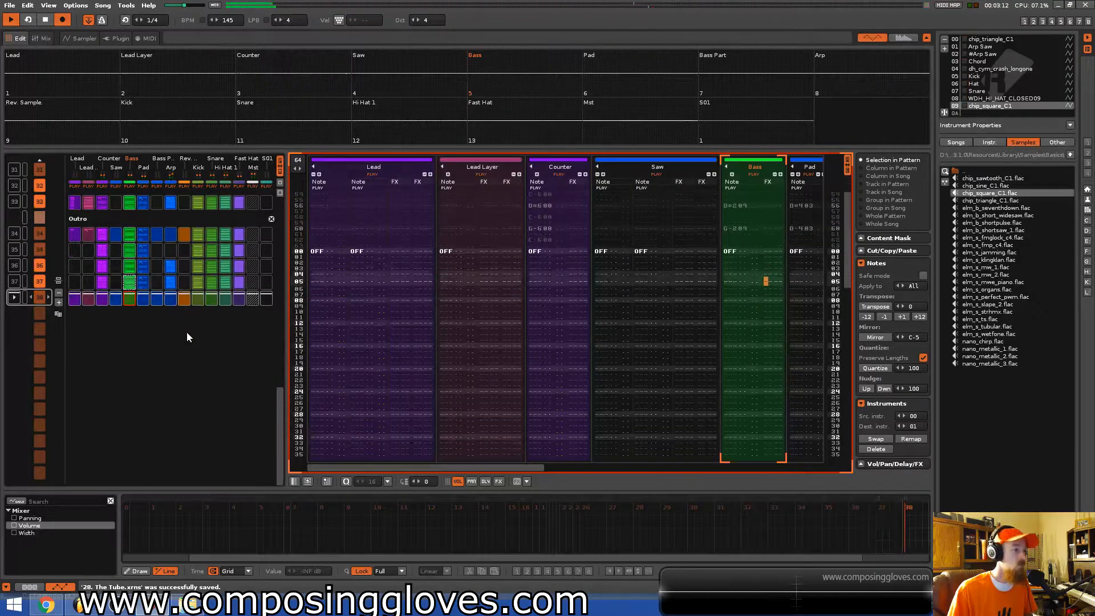
key("ctrl+s")
scroll(163, 347, "up", 4)
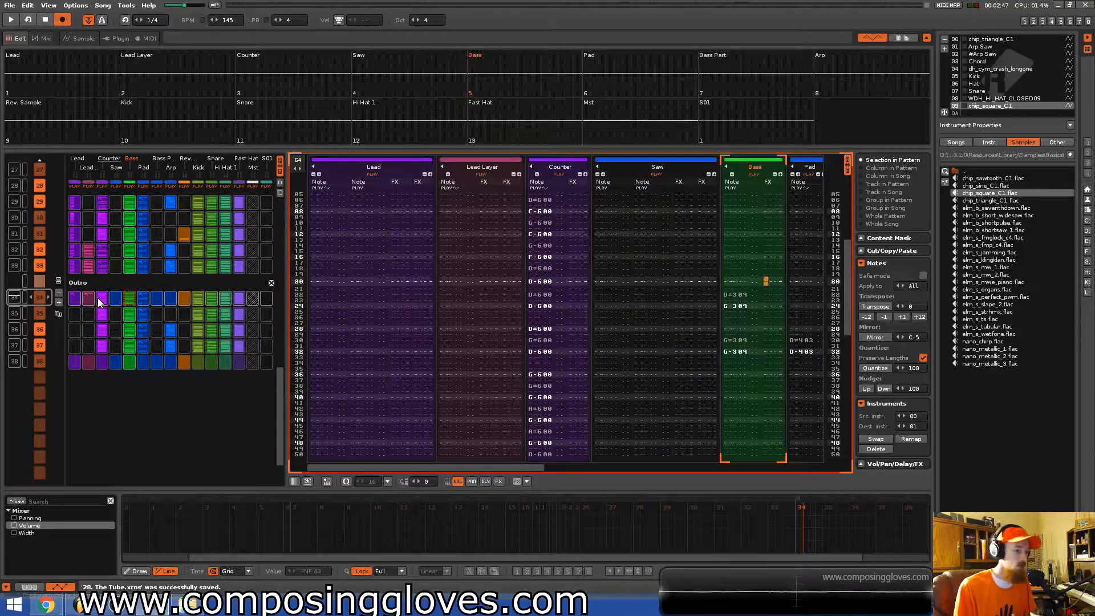
Scroll through the song sequence and play back the transition into the Drop Repeat section.
scroll(146, 311, "up", 15)
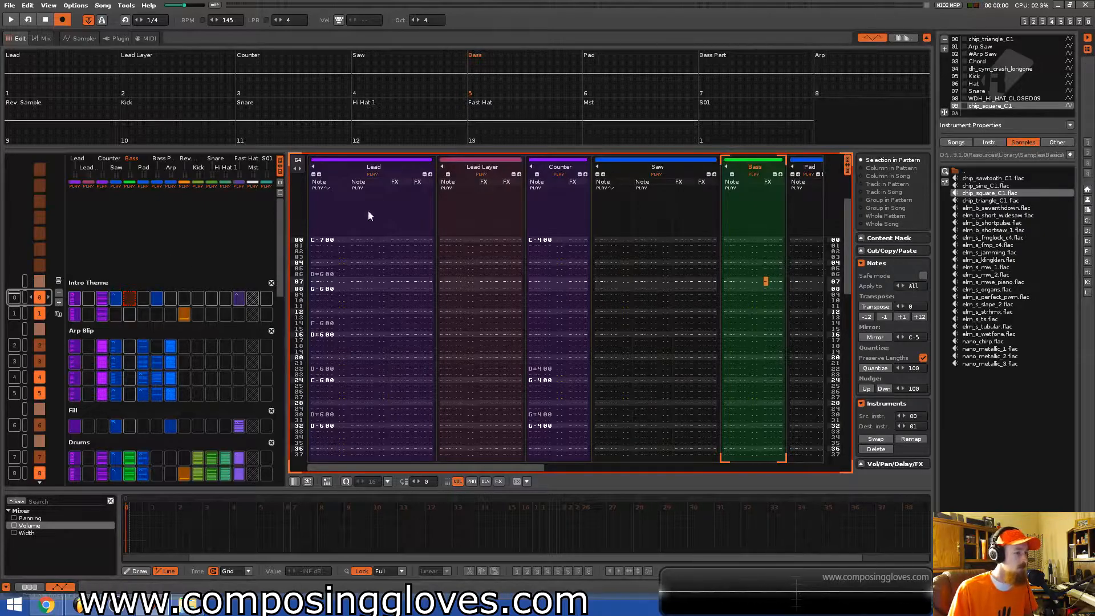
scroll(180, 233, "down", 10)
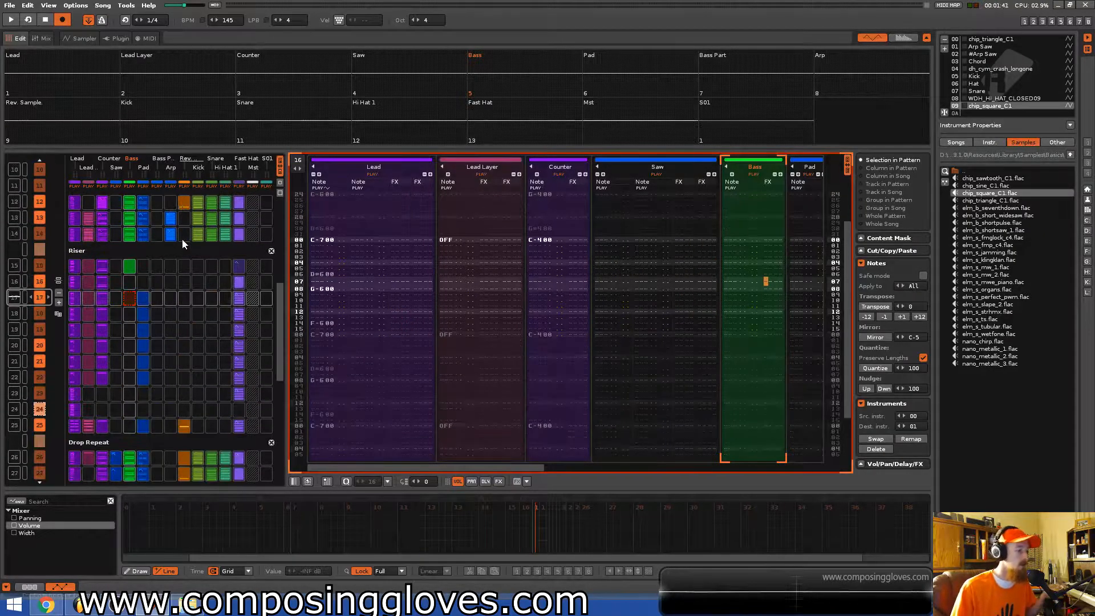
scroll(184, 245, "down", 6)
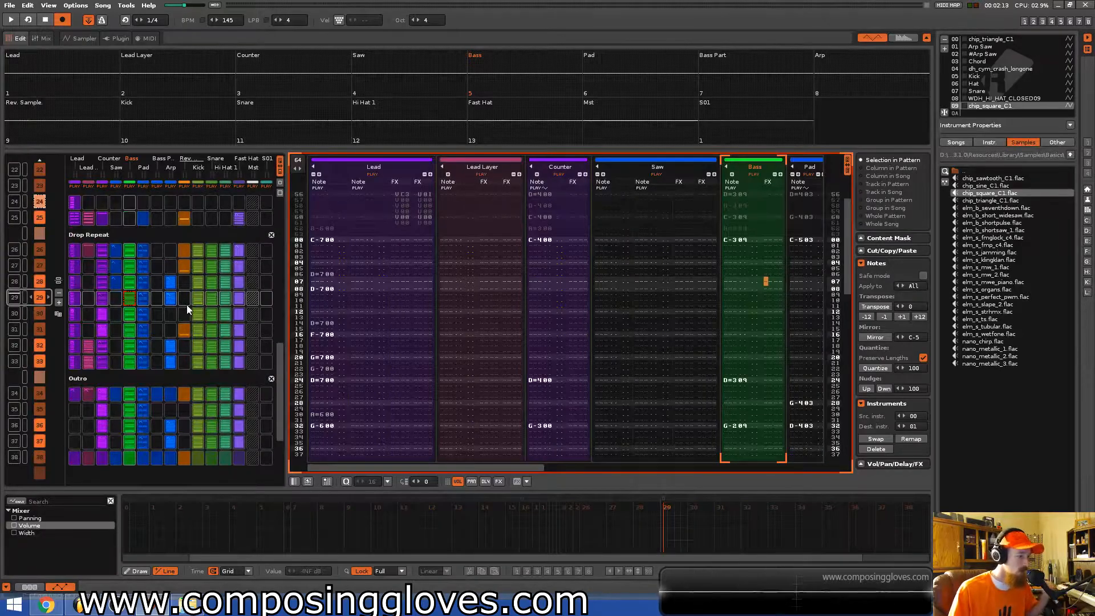
scroll(187, 307, "up", 6)
scroll(187, 306, "up", 9)
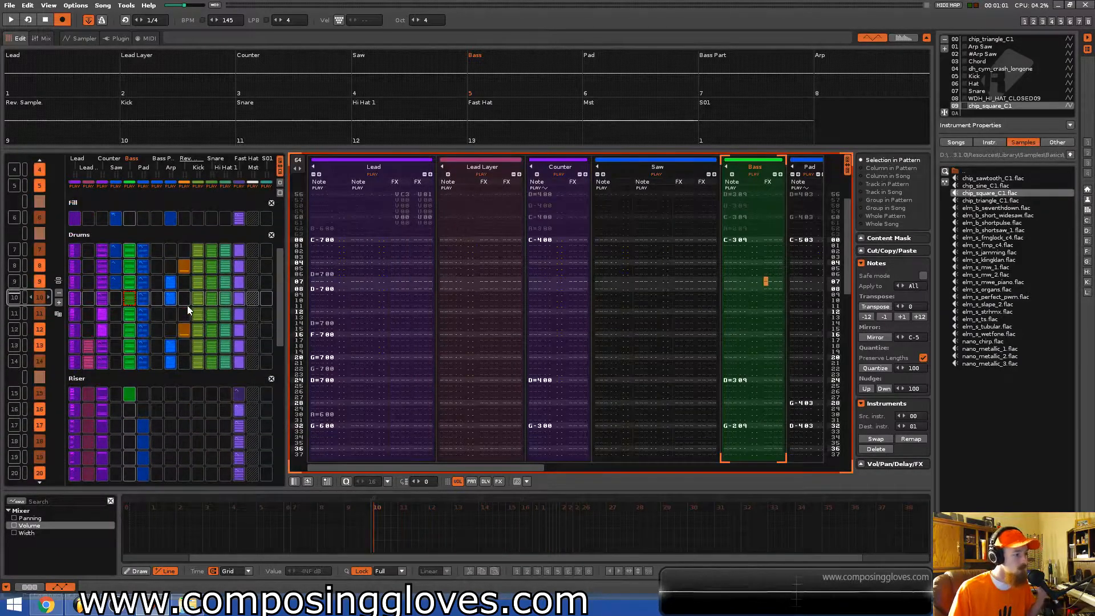
scroll(187, 306, "down", 12)
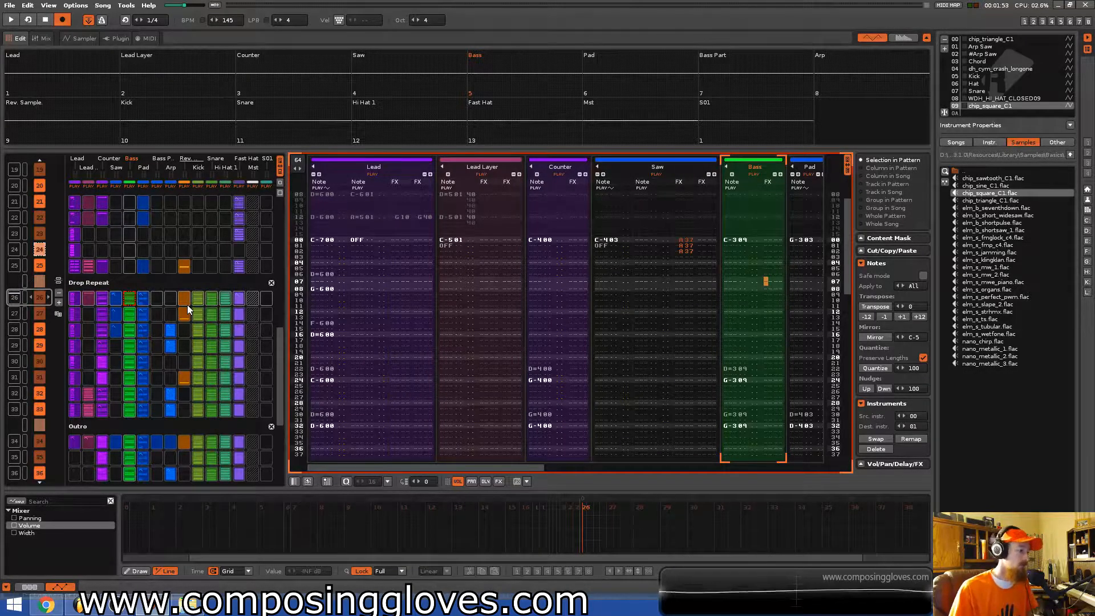
key("space")
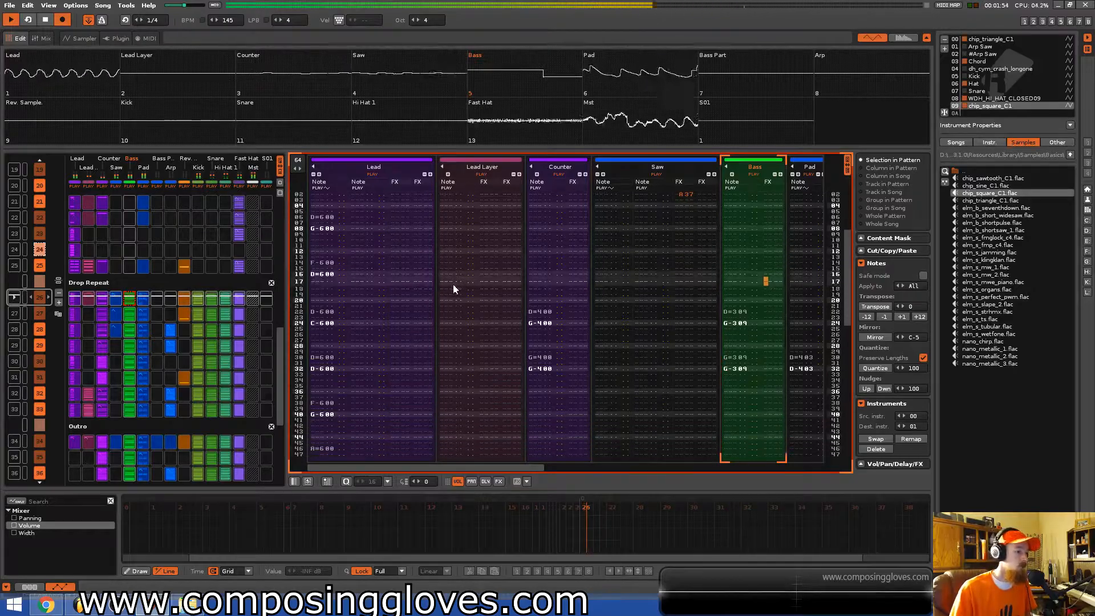
key("space")
scroll(638, 234, "up", 4)
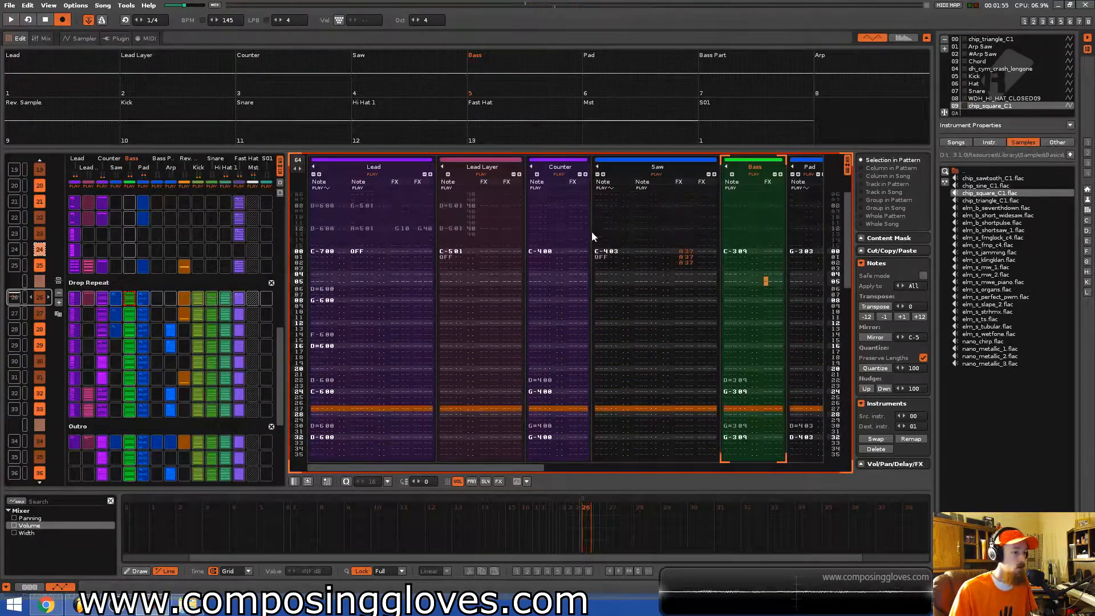
Delete the Saw track's opening note, note-off and effect values on the first rows of the Drop Repeat pattern.
left_click(611, 253)
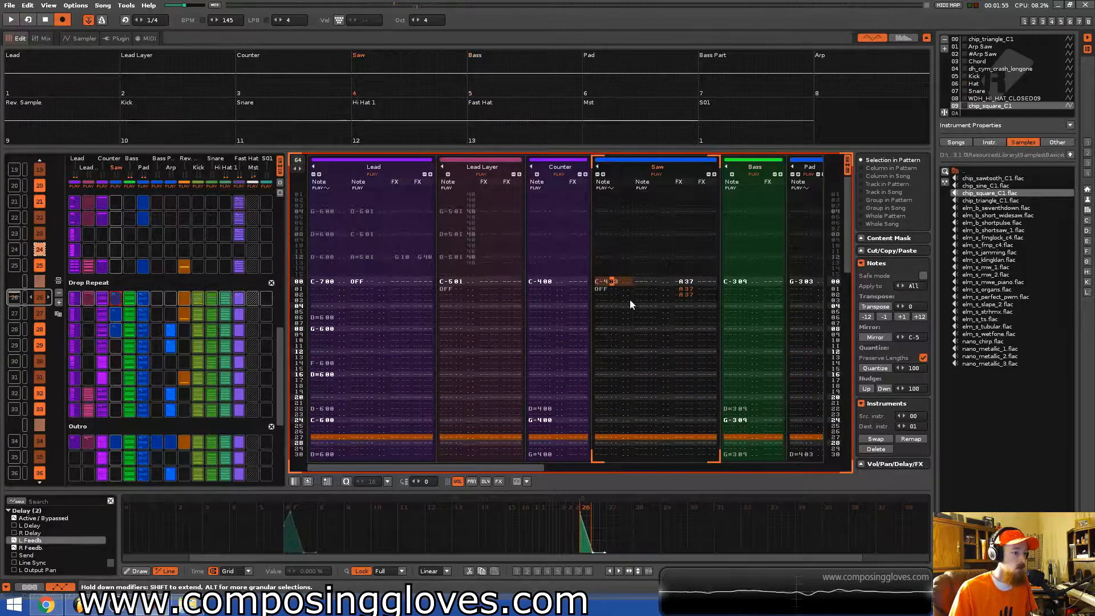
left_click(688, 308, "shift")
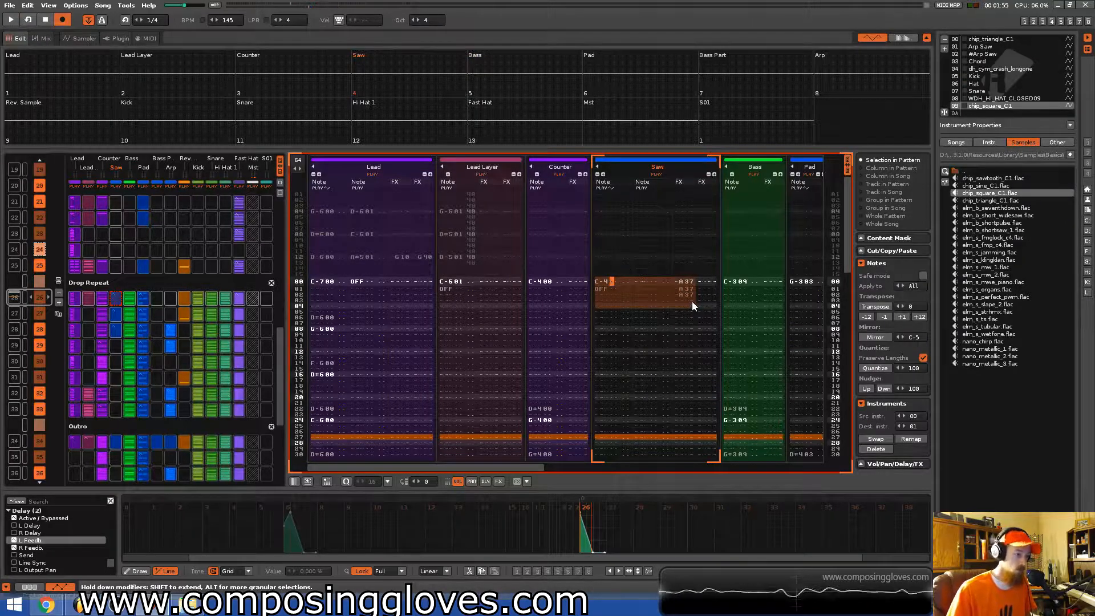
key("Delete")
Play back the Drop Repeat pattern from its first row.
left_click(498, 284)
key("space")
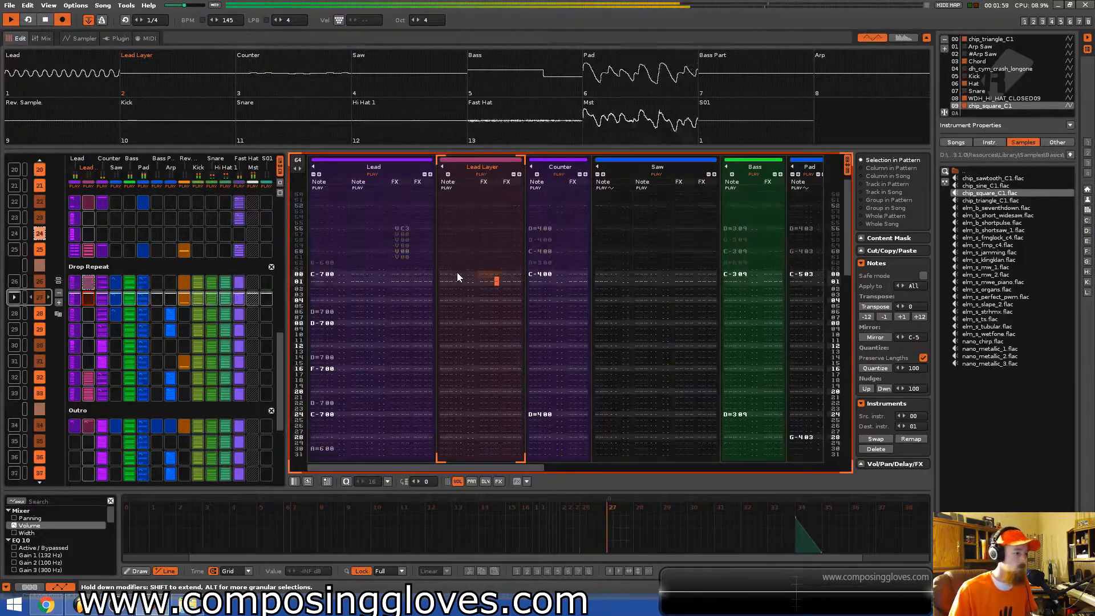
key("space")
scroll(85, 320, "up", 2)
scroll(329, 315, "down", 1)
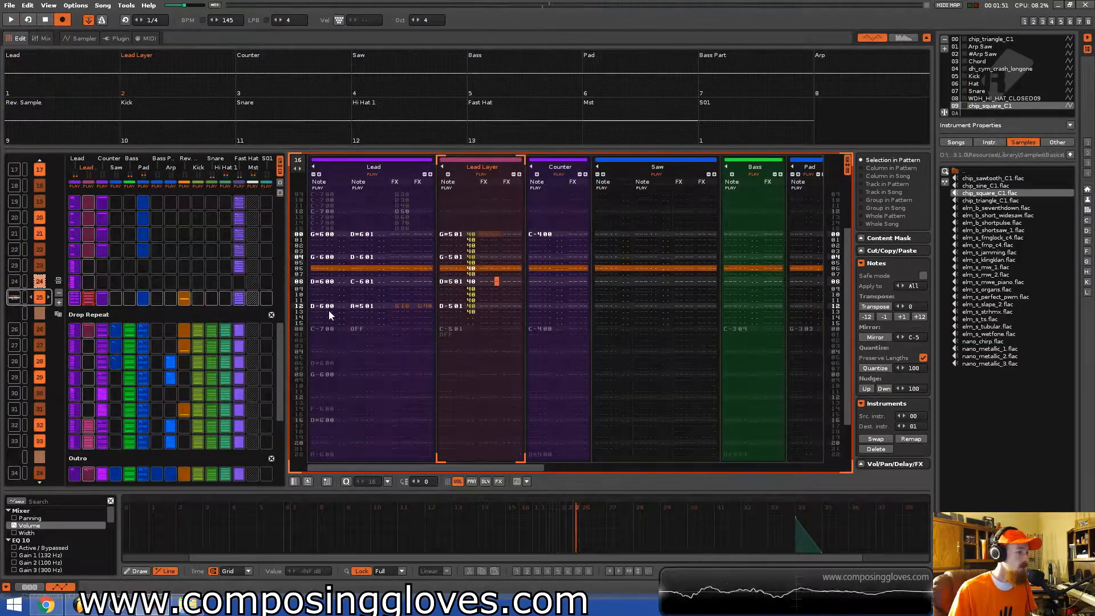
scroll(137, 339, "down", 1)
Switch to the Arp Saw instrument and enter D#5 and C5 notes, each followed by a note-off, in the Lead Layer track from row 02.
left_click(461, 240)
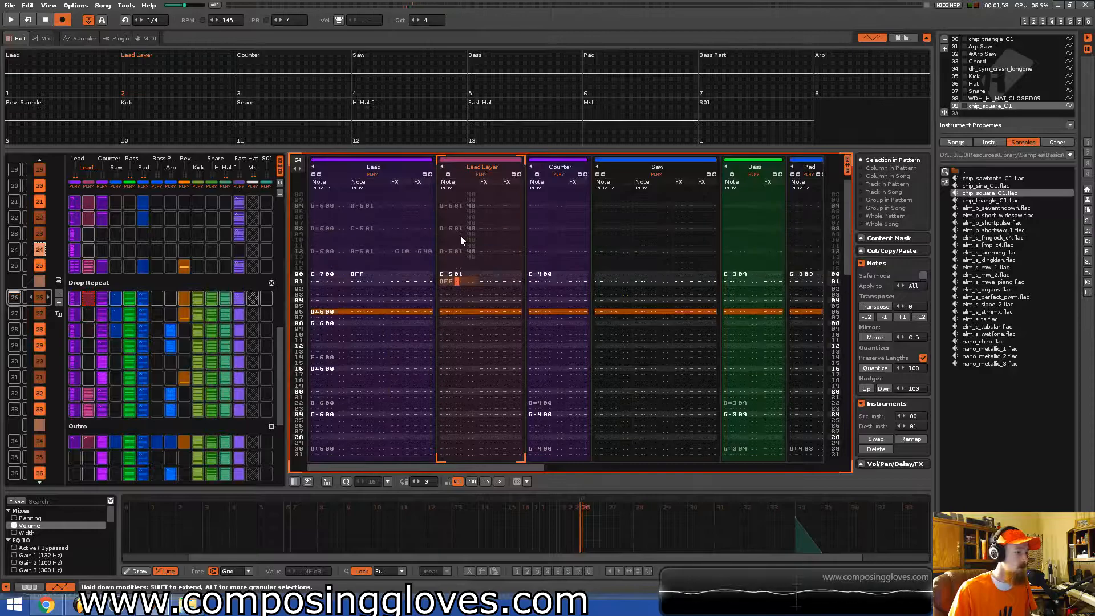
key("Up")
key("Left")
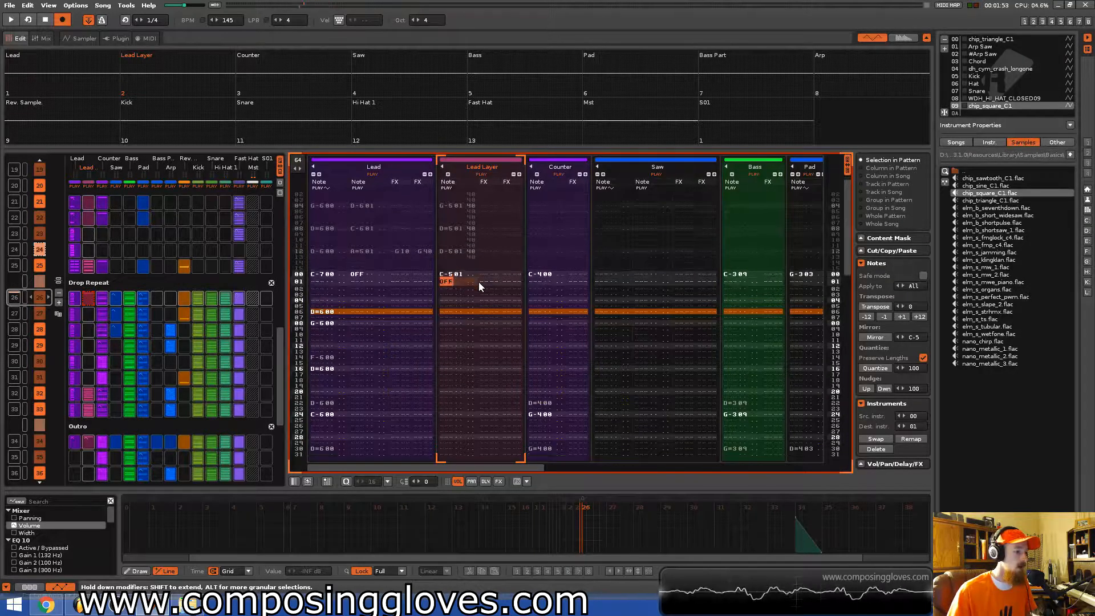
key("ctrl+Up")
key("ctrl+Up")
key("ctrl+Up")
key("ctrl+Up")
key("ctrl+Up")
key("ctrl+Up")
key("ctrl+Up")
key("ctrl+Up")
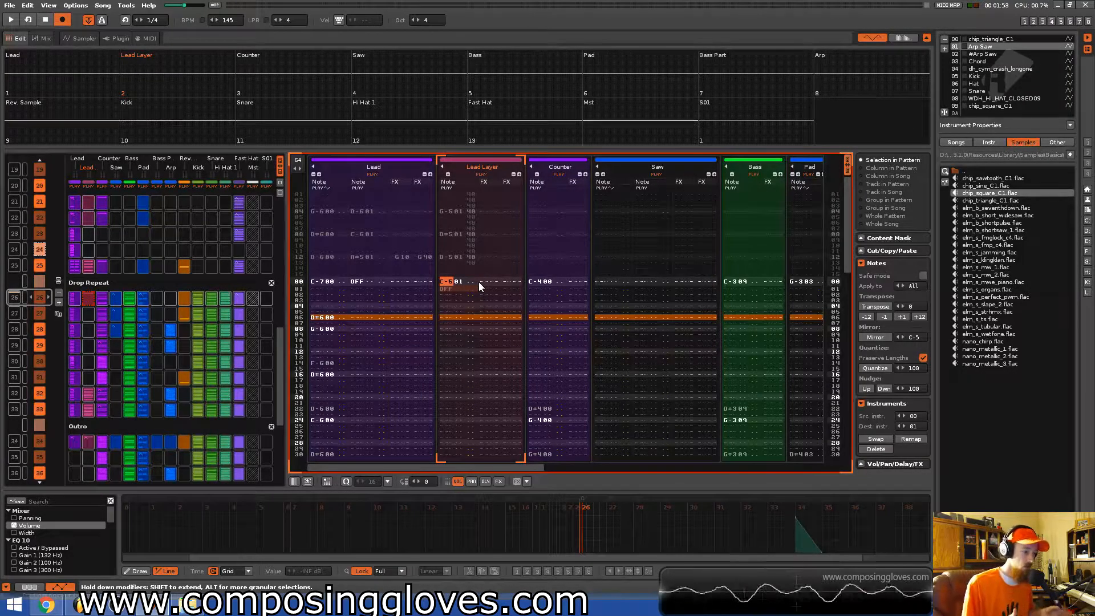
key("Down")
key("Down")
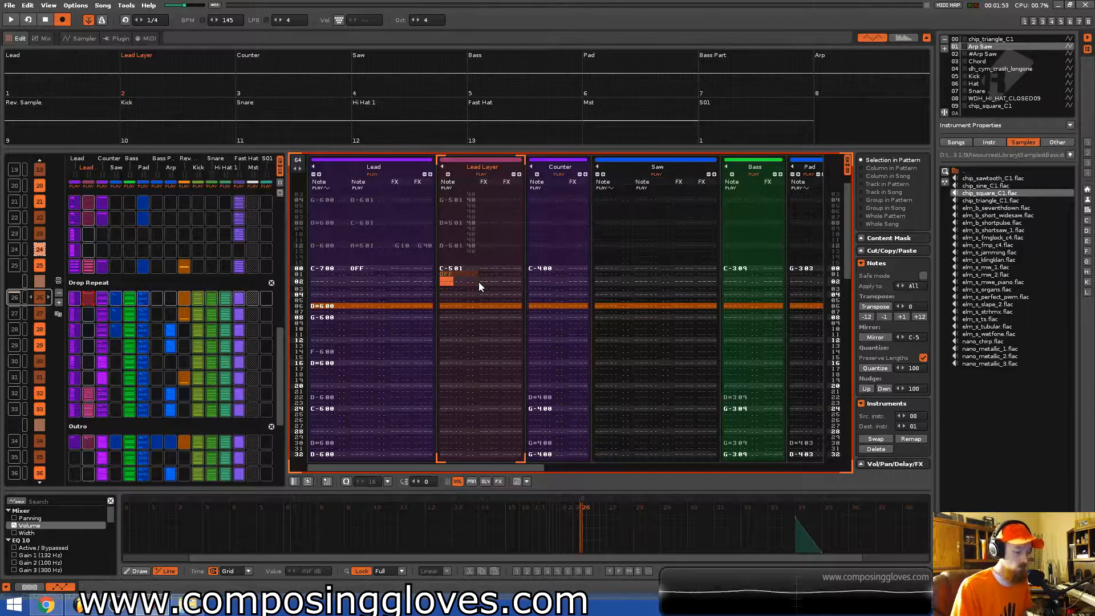
key("3")
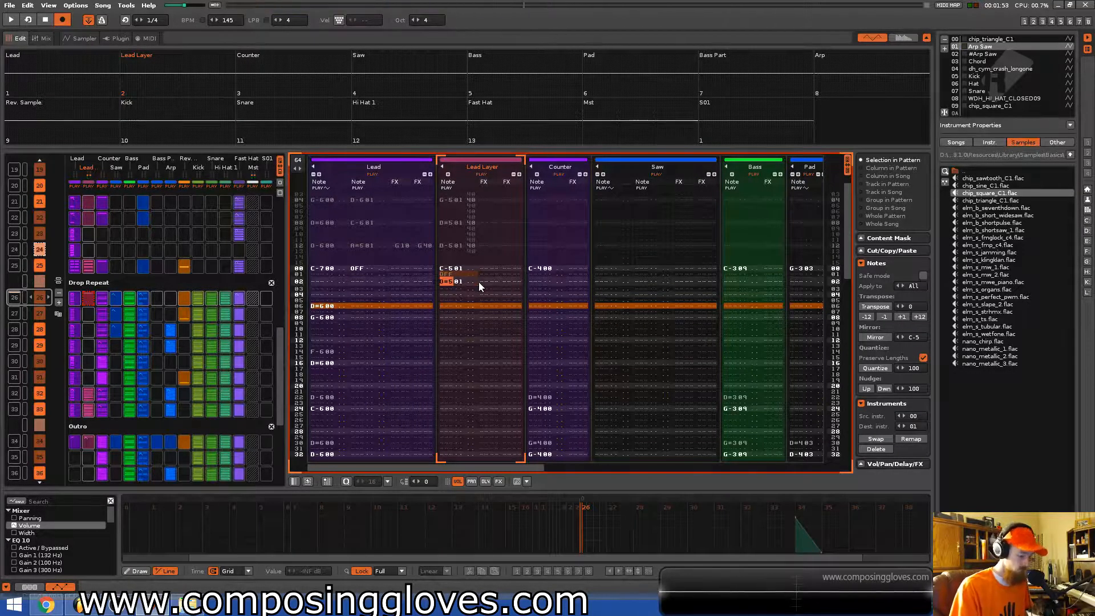
key("Down")
key("Caps_Lock")
key("Down")
key("q")
key("Down")
key("Caps_Lock")
key("Down")
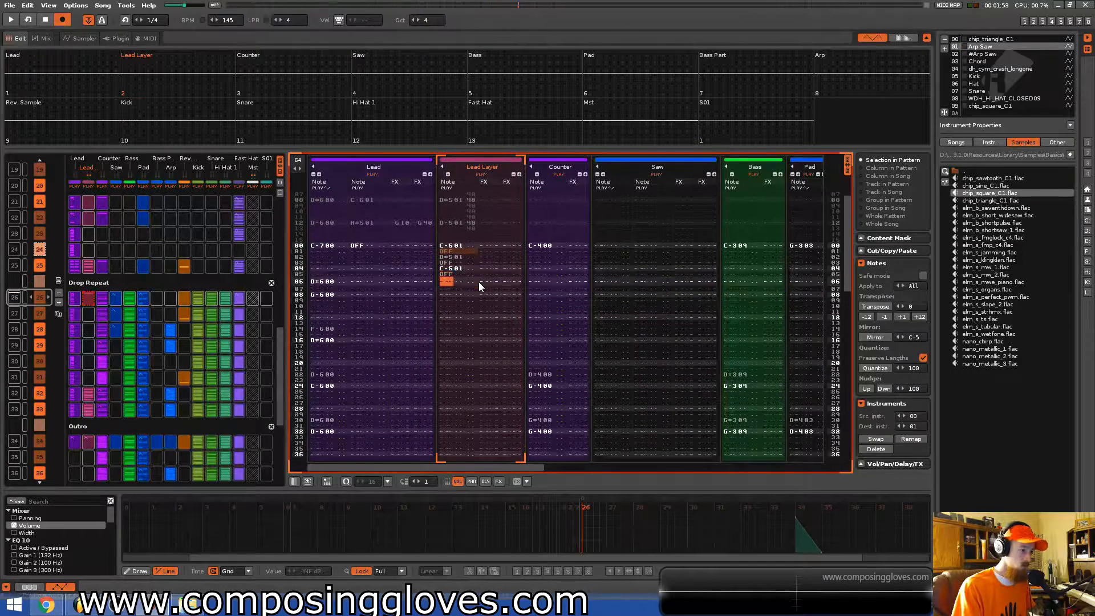
Continue the Lead Layer line with G4, C5, A#4 and G4 notes, alternating each with a note-off.
key("b")
key("Down")
key("Caps_Lock")
key("Down")
key("q")
key("Caps_Lock")
key("j")
key("Caps_Lock")
key("b")
key("Caps_Lock")
Add F4, G4, D#4 and D4 notes with note-offs to the Lead Layer line and undo a stray C4 entry.
key("v")
key("Caps_Lock")
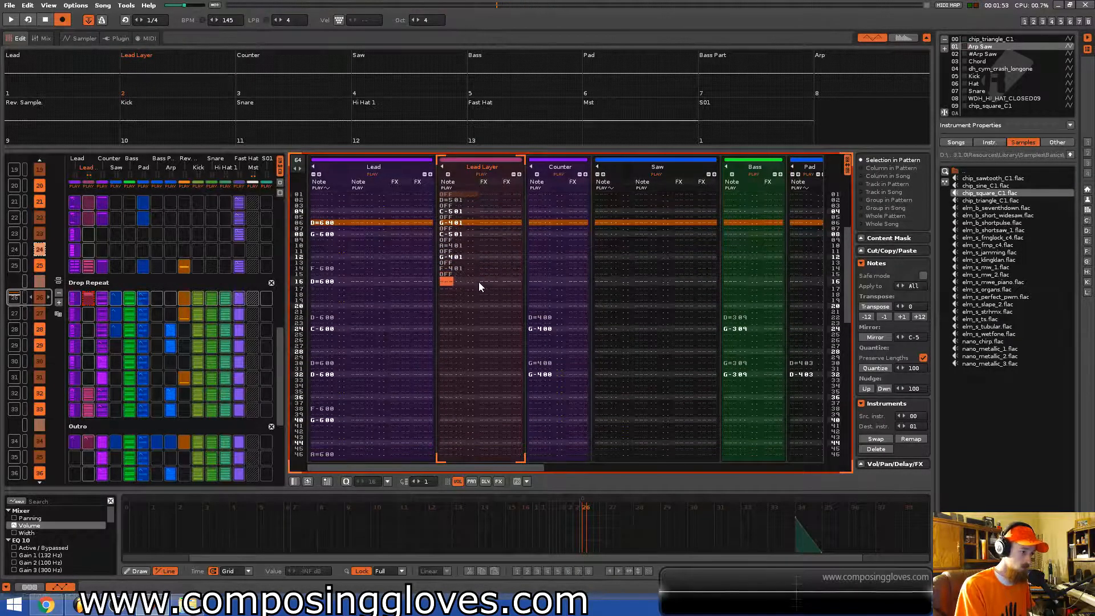
key("b")
key("Caps_Lock")
key("d")
key("Caps_Lock")
key("x")
key("z")
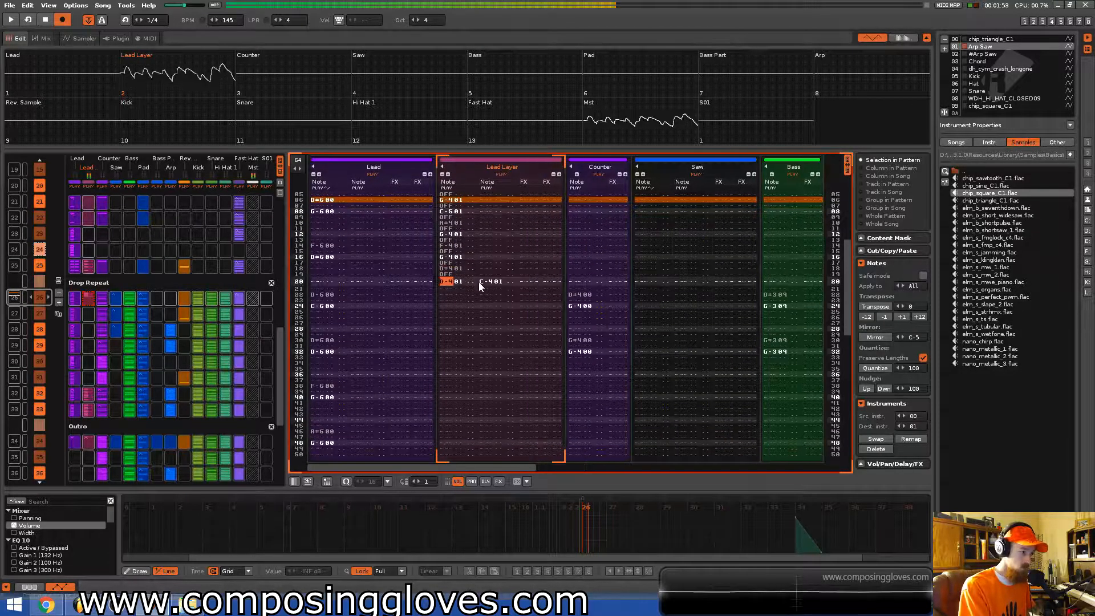
key("ctrl+z")
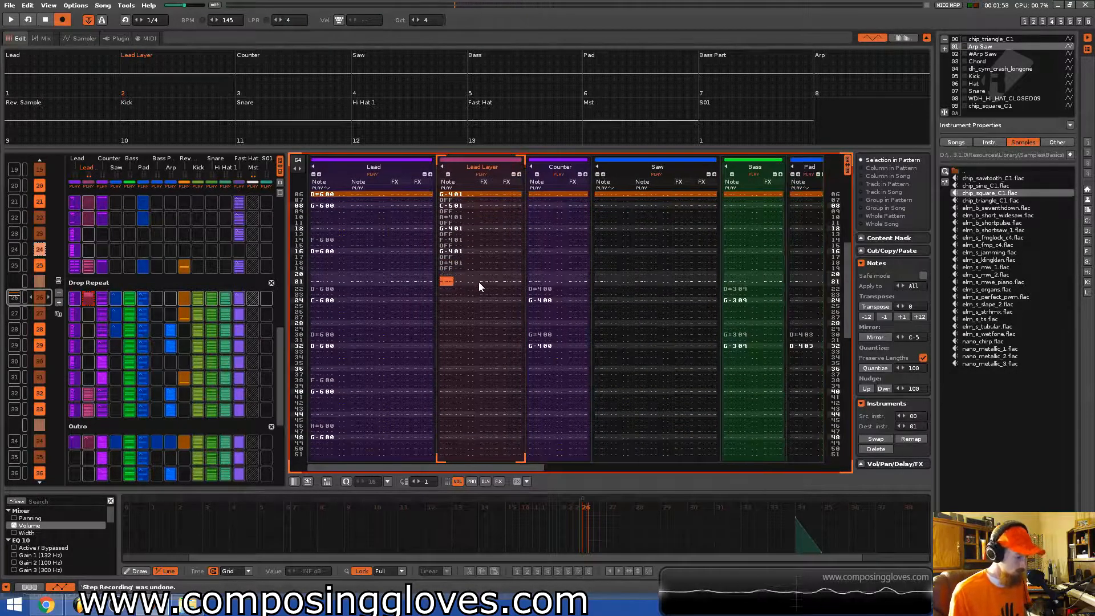
key("Caps_Lock")
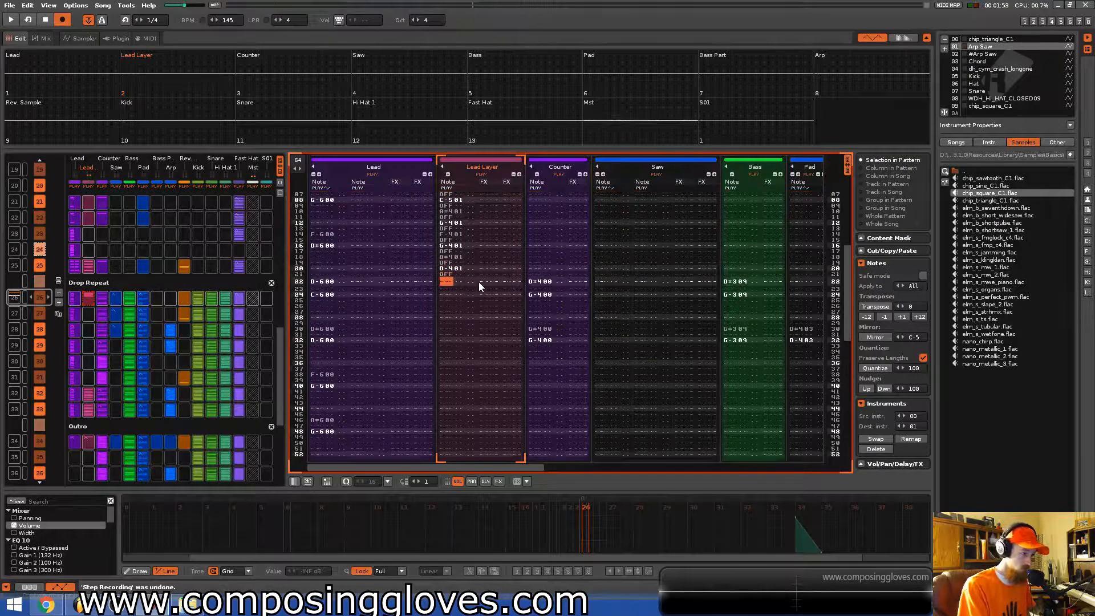
Enter G4, A#4, C5, D#5 and C5 notes with note-offs in Lead Layer, then play back the pattern.
key("b")
key("Caps_Lock")
key("j")
key("Caps_Lock")
key("q")
key("Caps_Lock")
key("3")
key("Caps_Lock")
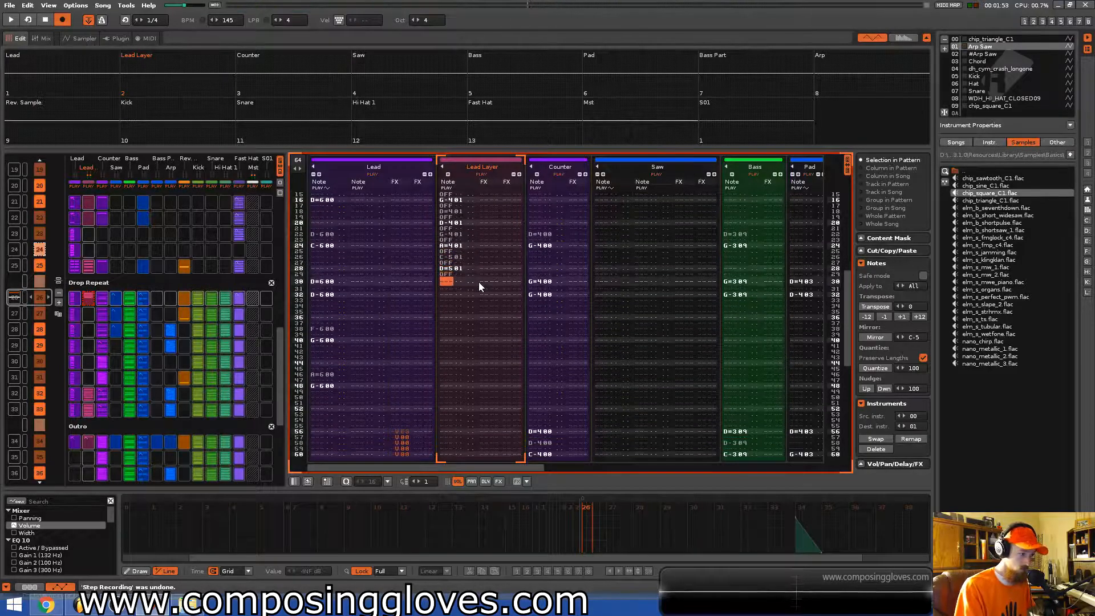
key("q")
key("Caps_Lock")
key("space")
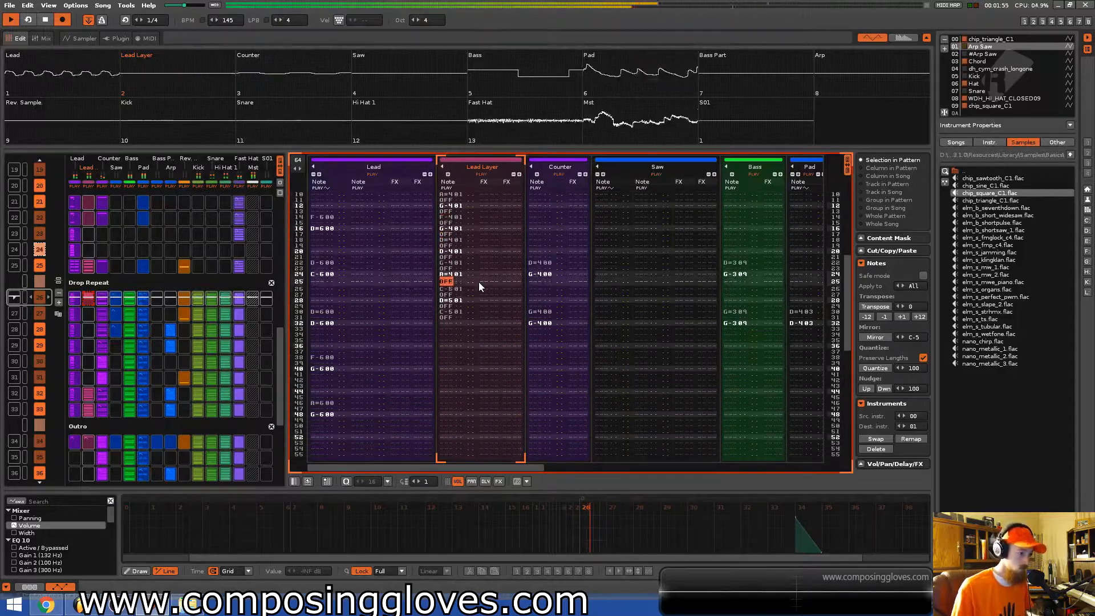
key("space")
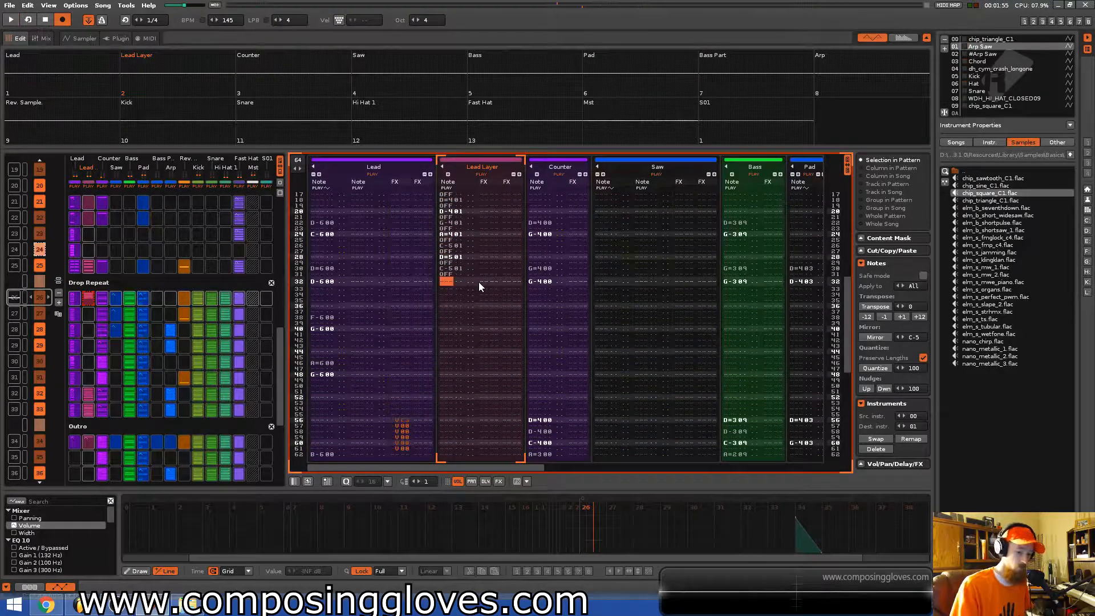
Enter A#5, G5, D#5 and C5 notes separated by note-offs further down the Lead Layer track.
key("7")
key("Up")
key("t")
key("a")
key("3")
key("a")
key("q")
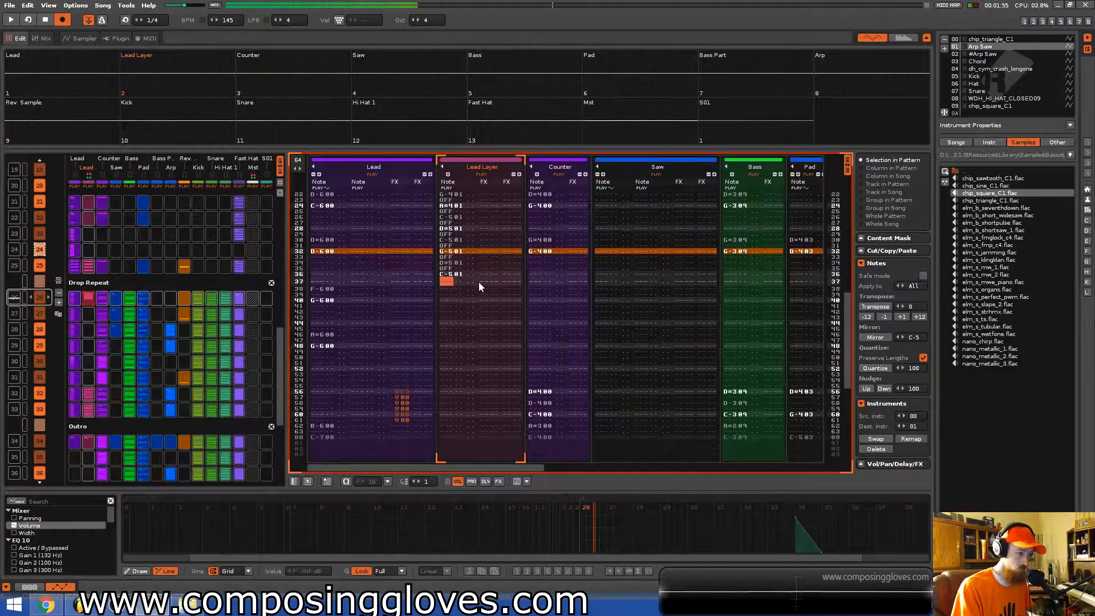
Add D5 and D#5 notes with note-offs to the Lead Layer line.
key("Up")
key("w")
key("a")
key("3")
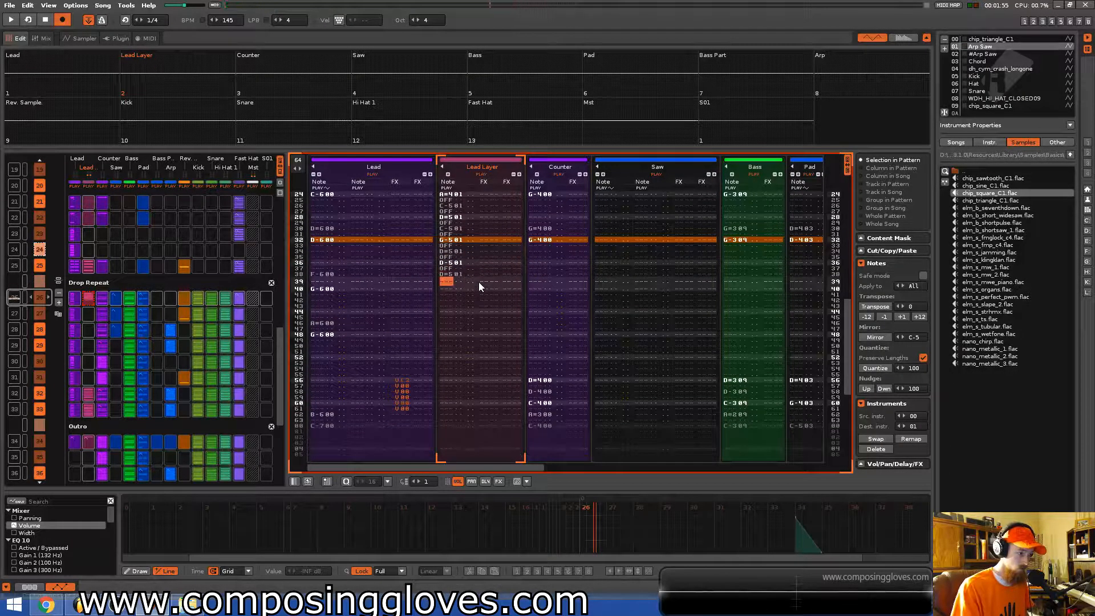
key("Up")
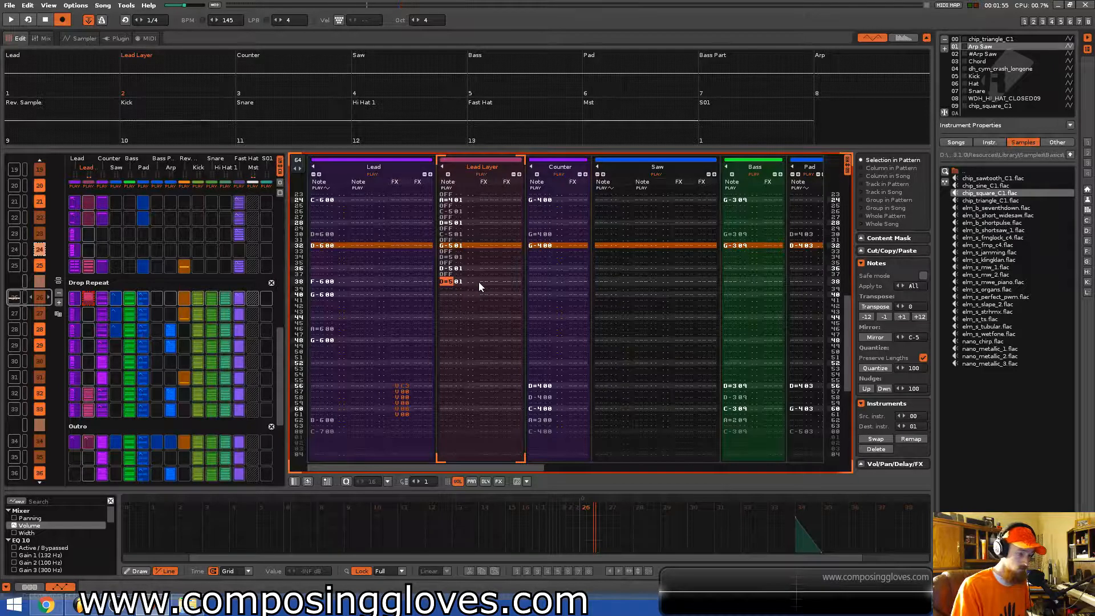
key("Down")
key("a")
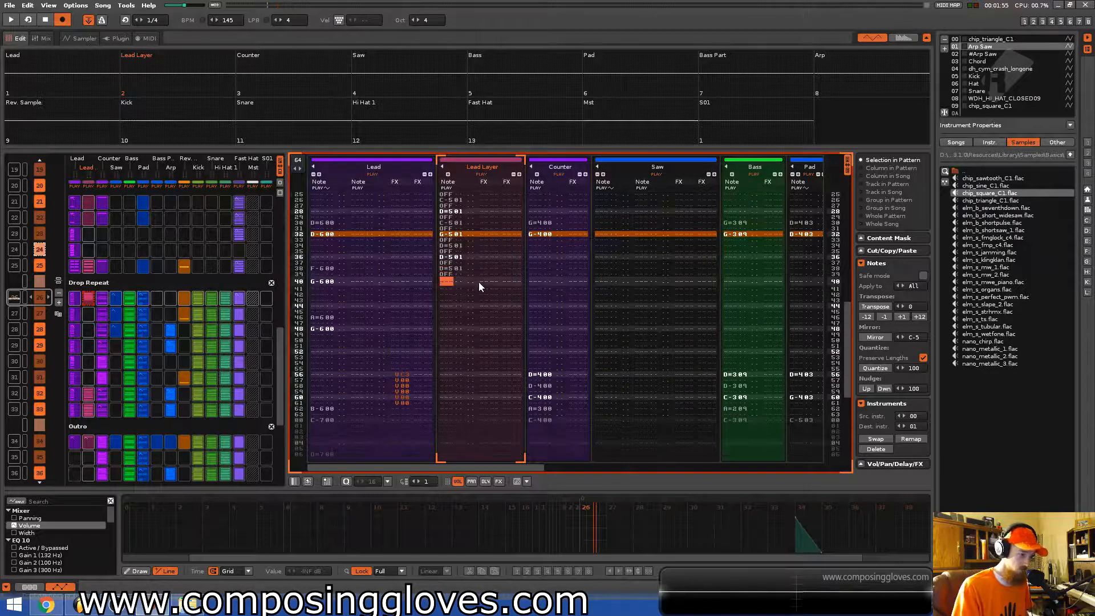
Skip three rows and enter C5, A#4 and G4 notes in Lead Layer, each followed by a note-off.
key("Down")
key("Down")
key("Down")
key("Down")
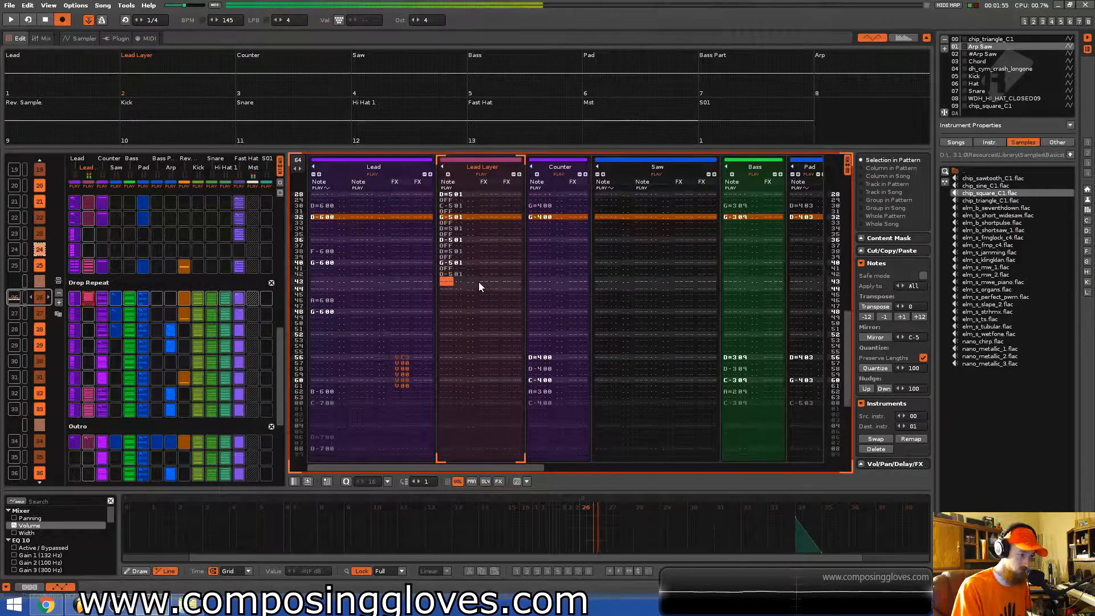
key("a")
key("q")
key("a")
key("j")
key("a")
key("b")
key("a")
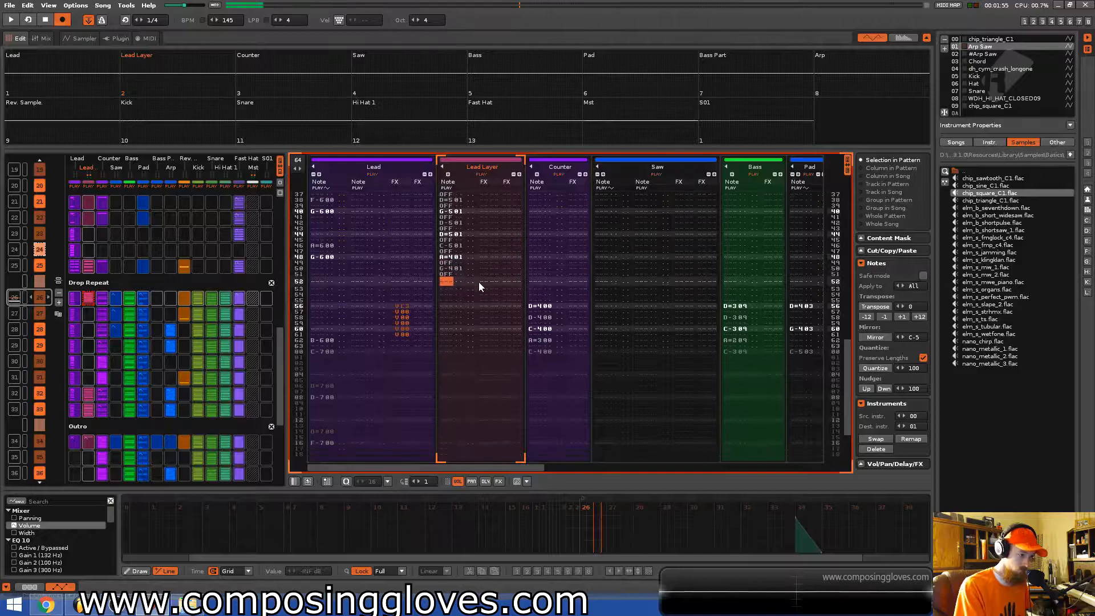
Finish the Lead Layer line with D#4, F4, D4, D#4 and C5 notes alternating with note-offs.
key("d")
key("a")
key("v")
key("a")
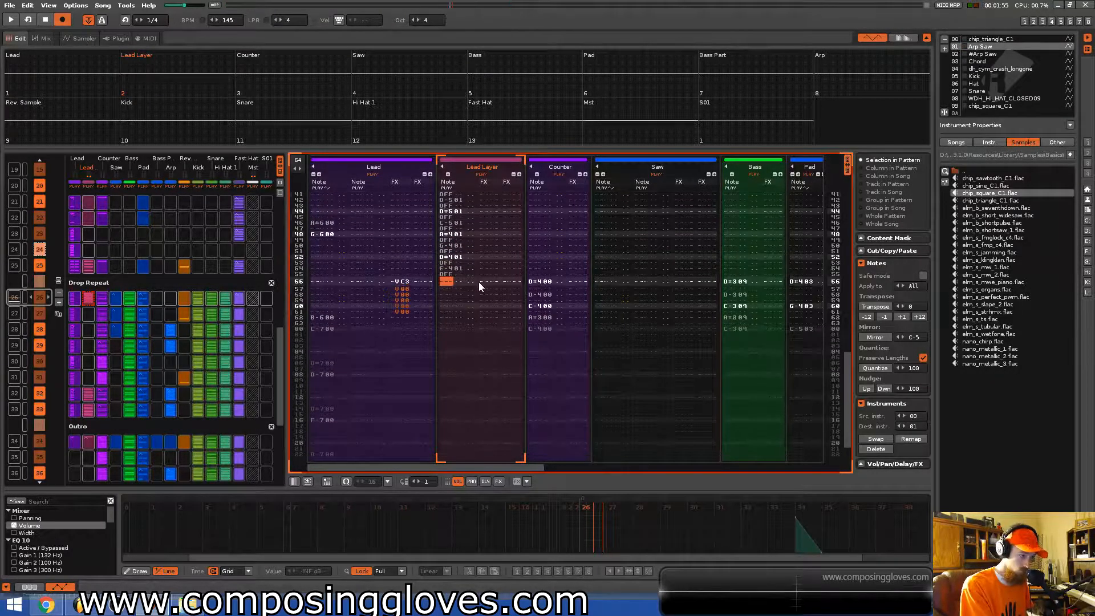
key("x")
key("a")
key("d")
key("a")
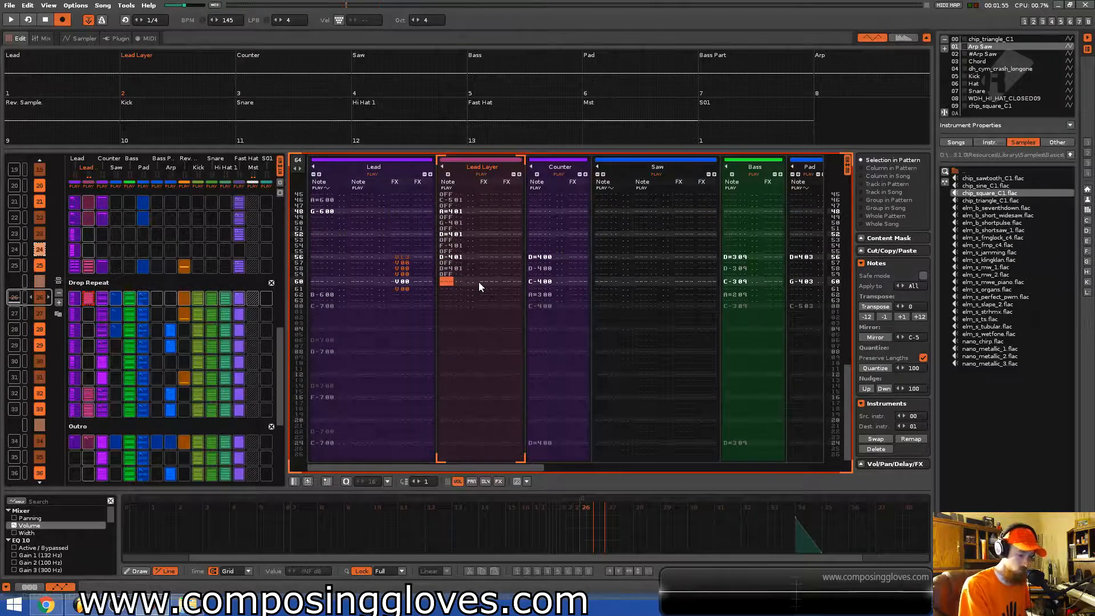
key("q")
Play back the new Lead Layer line from the start of the Drop Repeat pattern.
key("Up")
key("KP_Divide")
key("space")
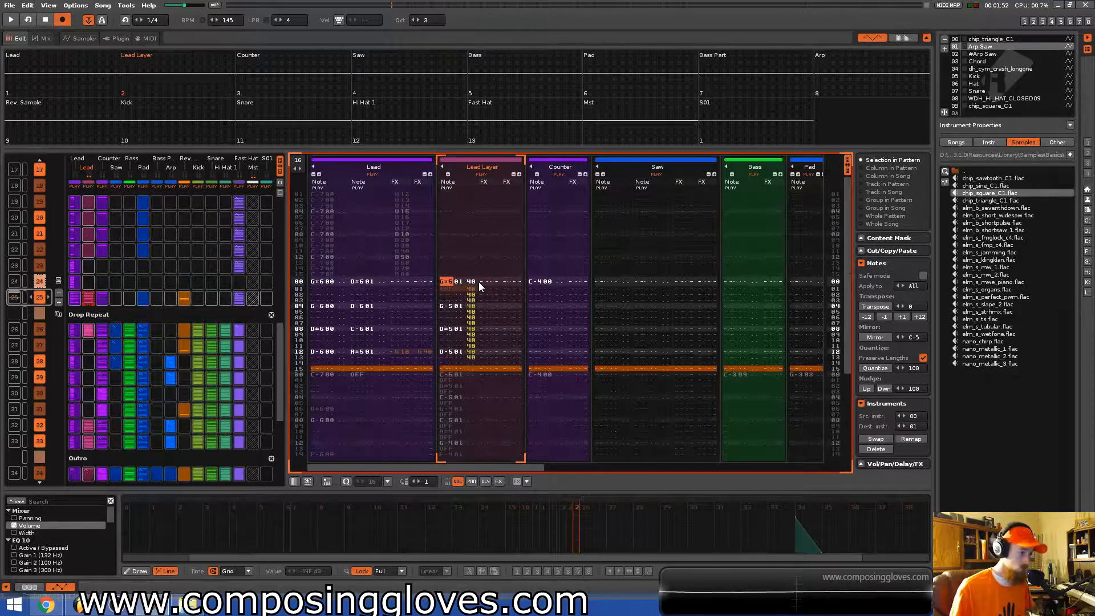
key("space")
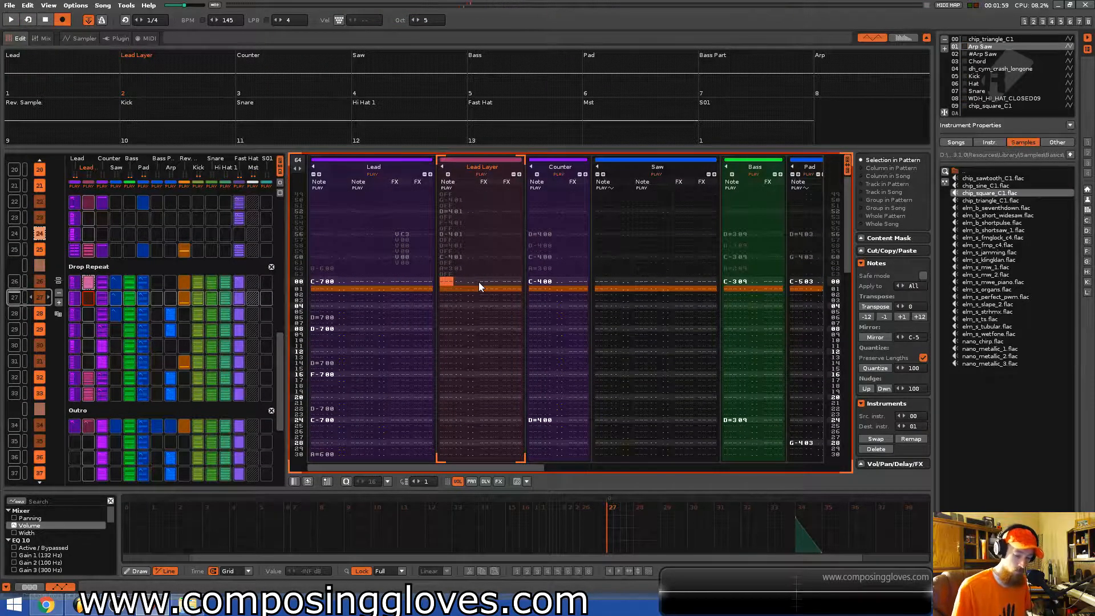
Enter C6, A#5, G5 and A#5 notes with note-offs from the first row of the next pattern's Lead Layer track.
key("q")
key("Caps_Lock")
key("j")
key("Caps_Lock")
key("b")
key("Caps_Lock")
key("j")
key("Caps_Lock")
Continue that Lead Layer line with G5, D#5, F5 and D5 notes alternating with note-offs.
key("b")
key("Caps_Lock")
key("d")
key("Caps_Lock")
key("v")
key("Caps_Lock")
key("x")
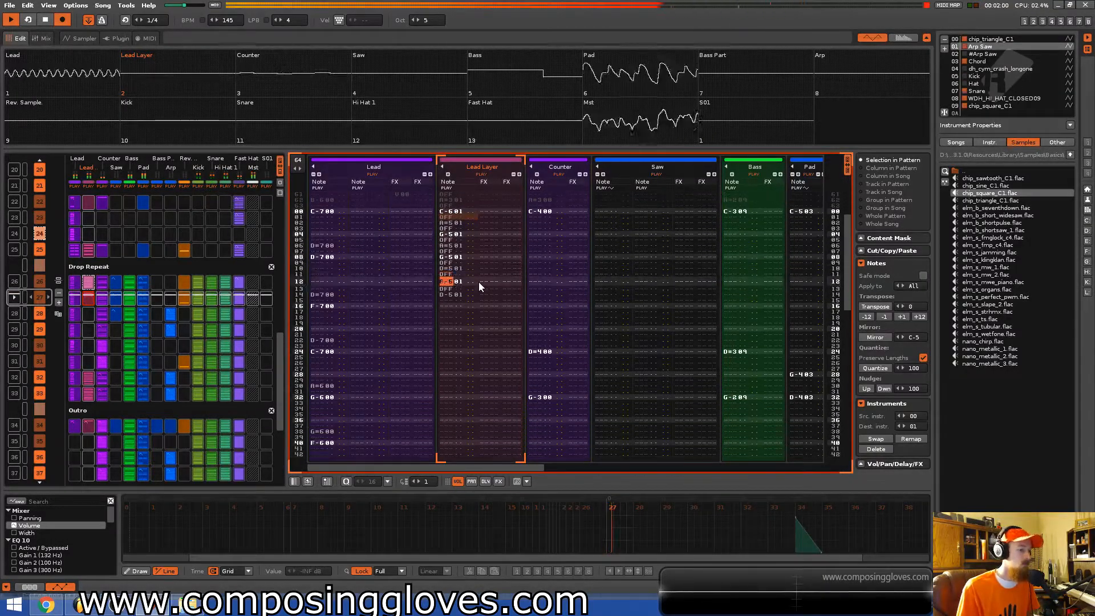
Continue the Lead Layer line with F6, D#6, C6, G5, A#5, G5, D#5 and D5 notes alternating with note-offs.
key("Caps_Lock")
key("3")
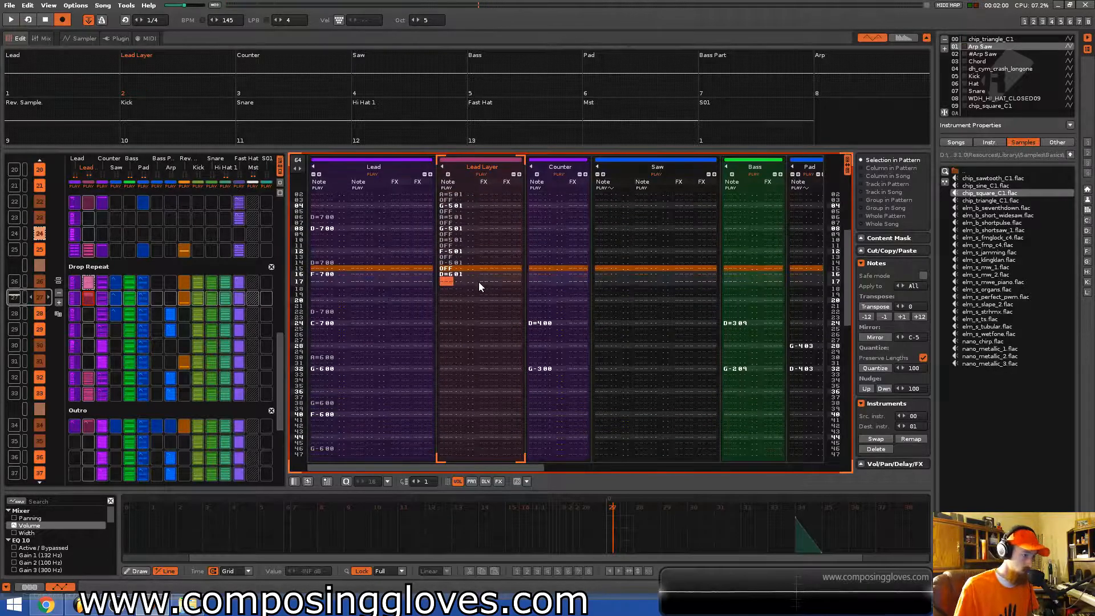
key("Up")
key("r")
key("Caps_Lock")
key("3")
key("Caps_Lock")
key("q")
key("Caps_Lock")
key("b")
key("Caps_Lock")
key("j")
key("Caps_Lock")
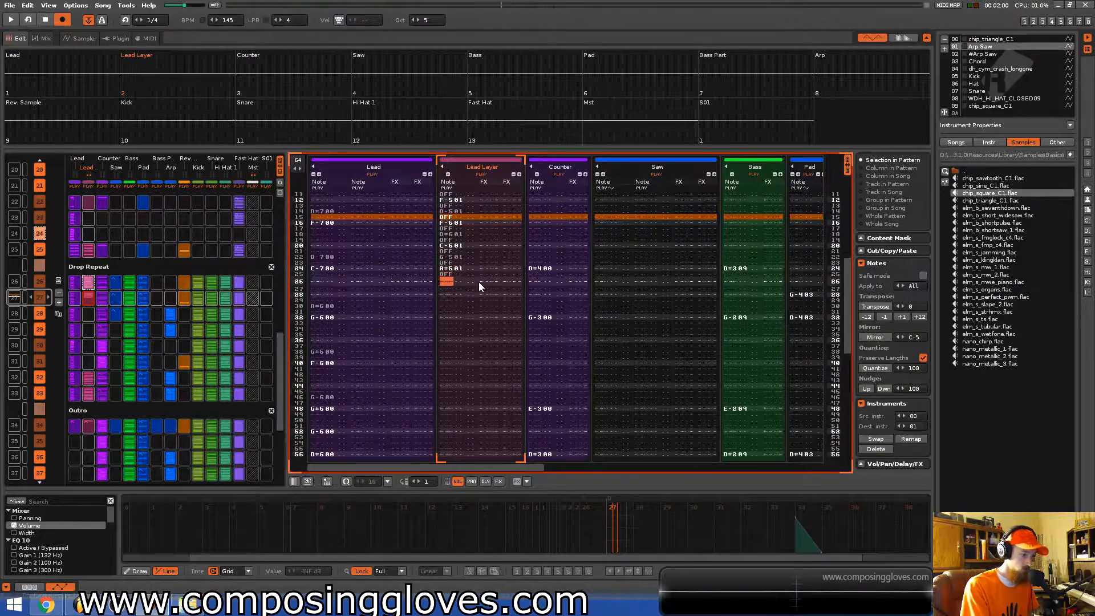
key("b")
key("Caps_Lock")
key("d")
key("Caps_Lock")
key("x")
key("Caps_Lock")
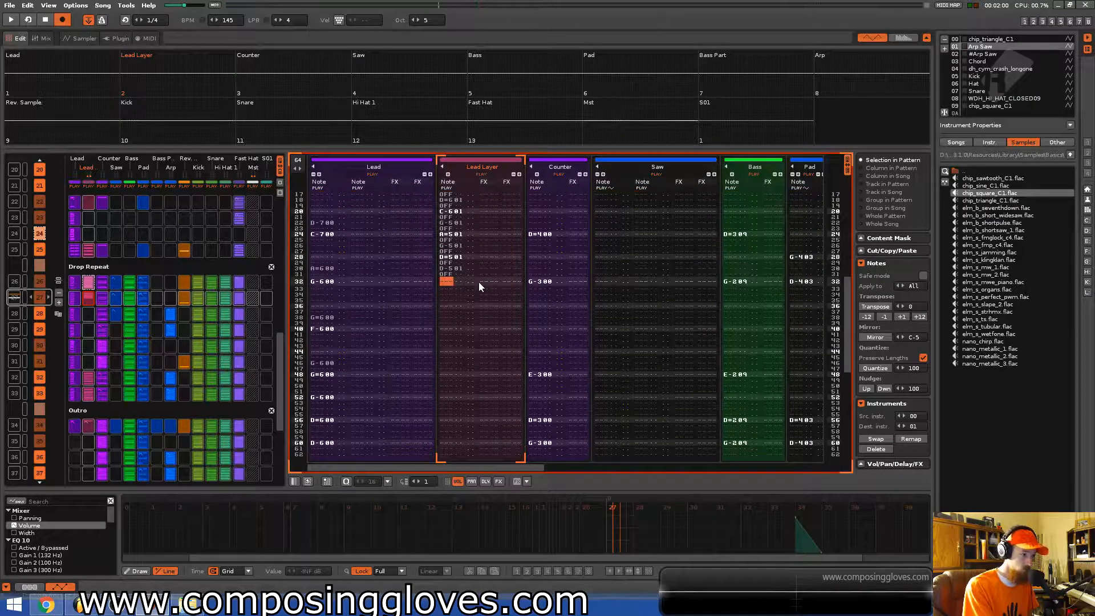
Add G6, D#6, D6, B5, C6 and G5 notes alternating with note-offs further down the Lead Layer track.
key("t")
key("Caps_Lock")
key("3")
key("Caps_Lock")
key("w")
key("Caps_Lock")
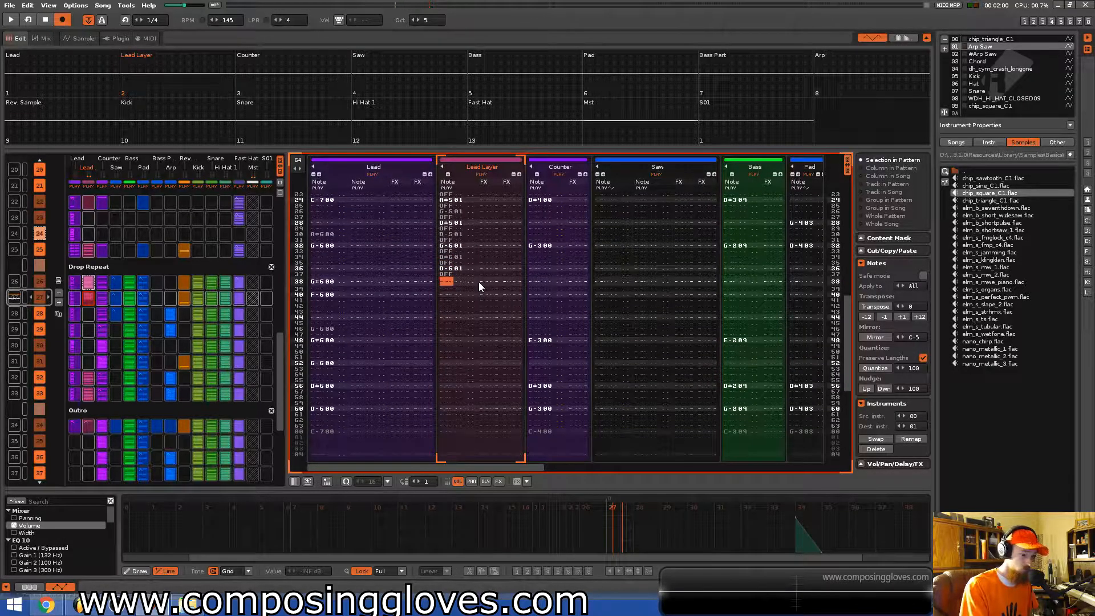
key("m")
key("Caps_Lock")
key("q")
key("Caps_Lock")
key("b")
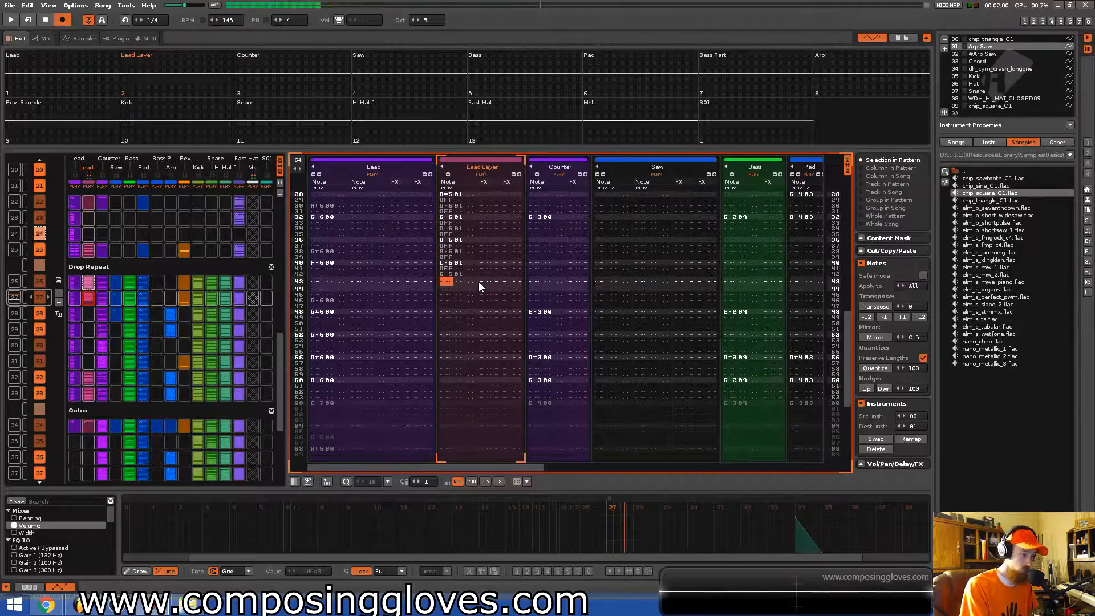
Continue the Lead Layer line with D#5, F5, D6, D5, D#5 and C5 notes alternating with note-offs.
key("Caps_Lock")
key("d")
key("Caps_Lock")
key("v")
key("Caps_Lock")
key("w")
key("x")
key("Caps_Lock")
key("d")
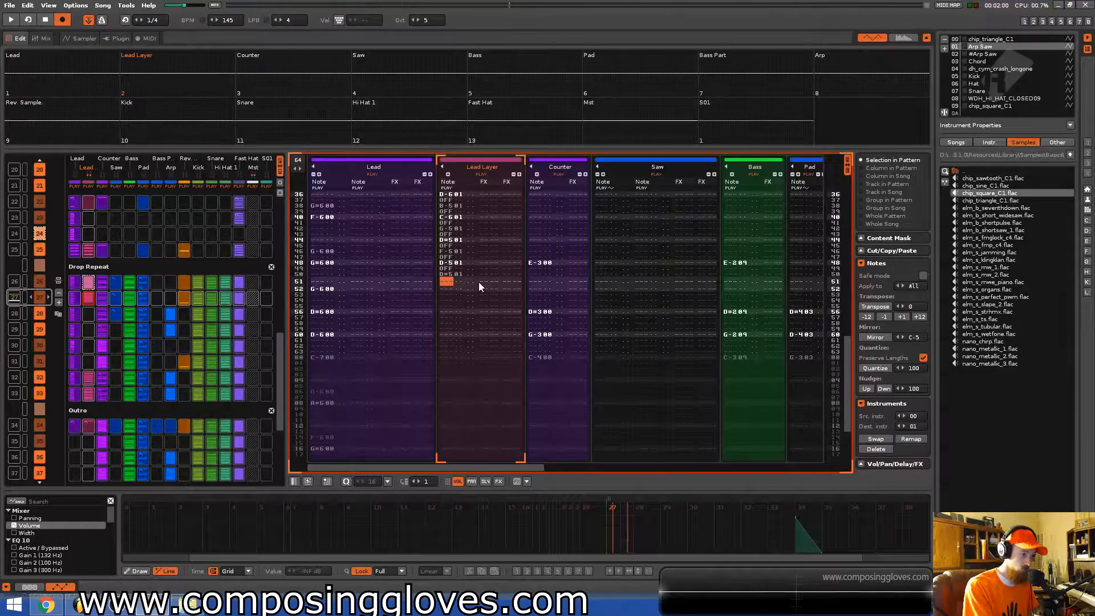
key("Caps_Lock")
key("z")
key("Caps_Lock")
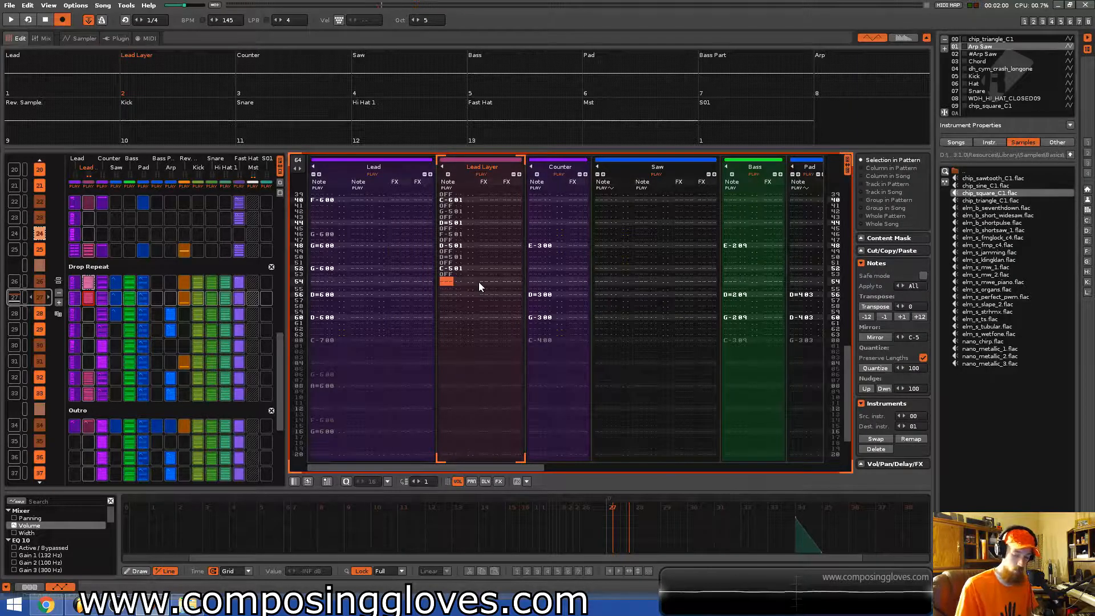
Lower the octave to 4 and finish the pattern's Lead Layer line with D#5, C5, G4, A#4, D#4 and F4 notes and note-offs.
key("KP_Divide")
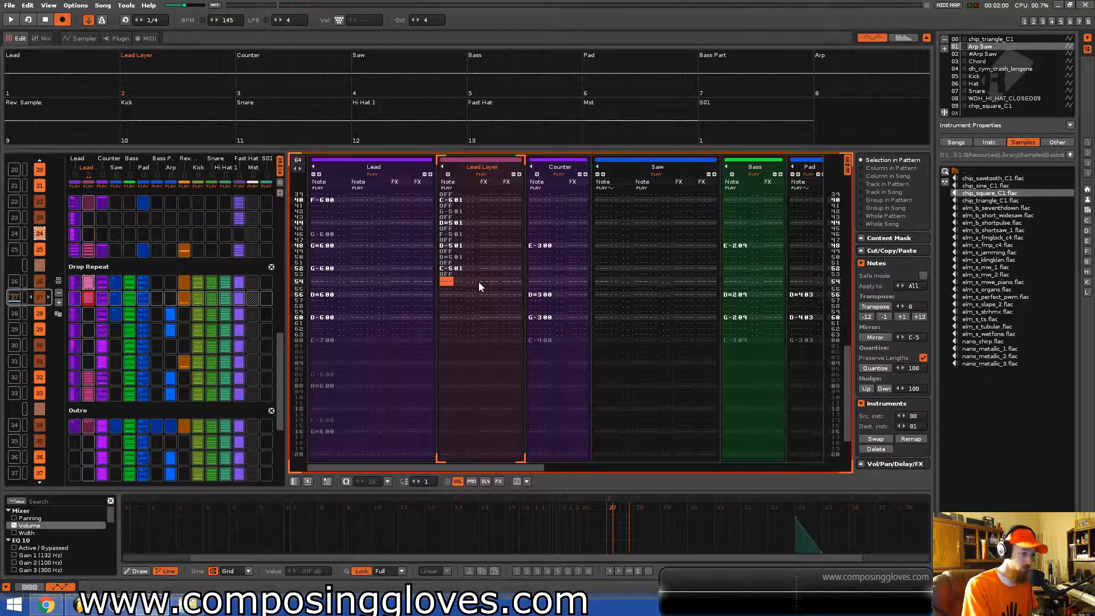
key("3")
key("Caps_Lock")
key("q")
key("Up")
key("b")
key("Caps_Lock")
key("j")
key("Caps_Lock")
key("d")
key("Caps_Lock")
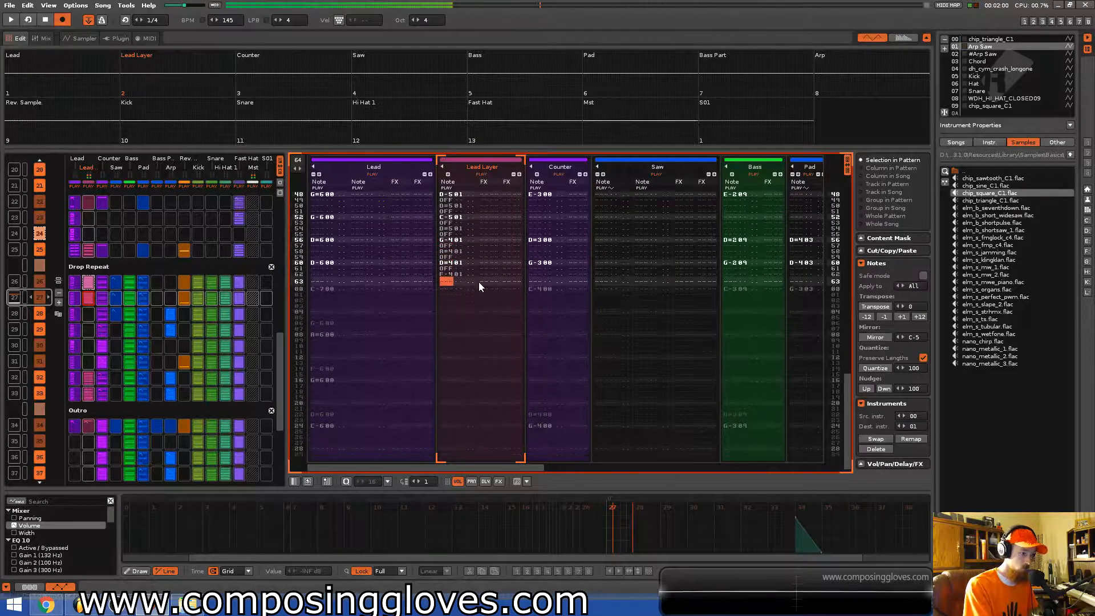
key("v")
Play back the song to hear the finished Lead Layer line.
key("space")
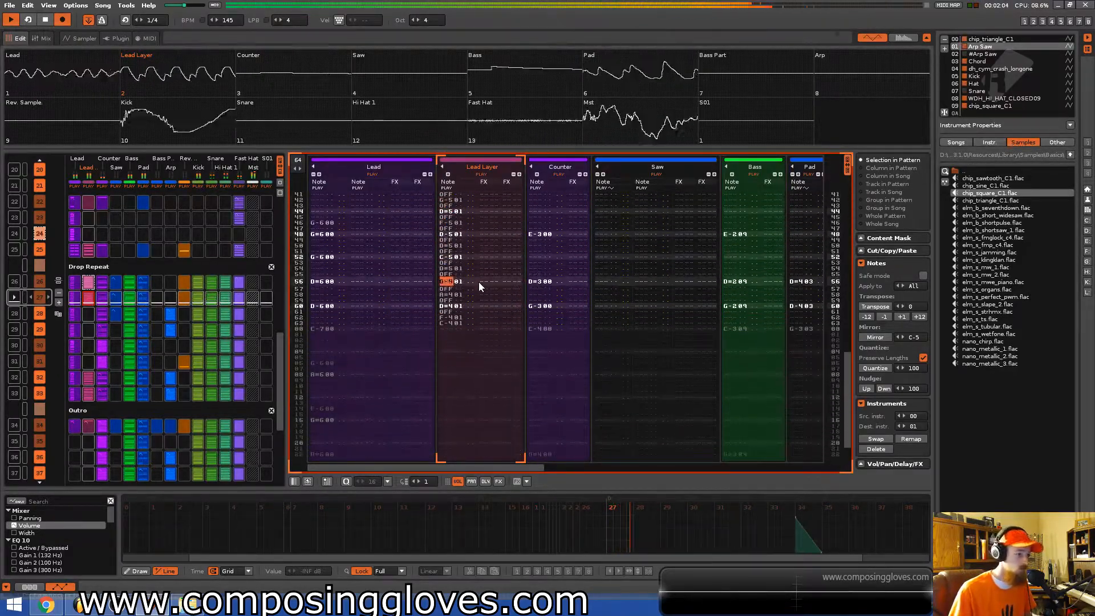
key("space")
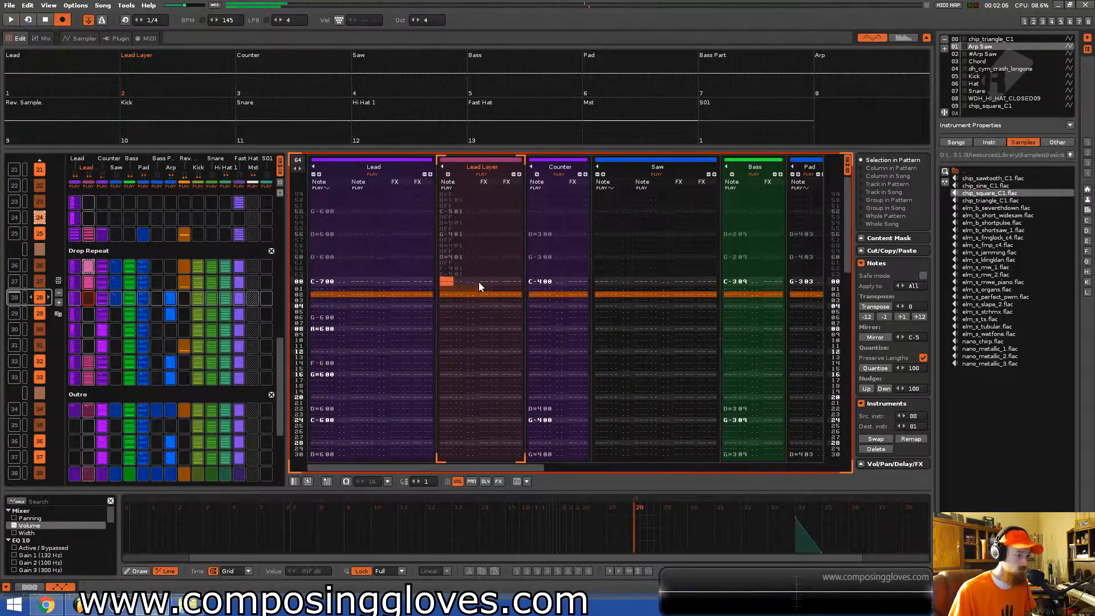
Enter C4, D#4, D4 and G4 notes with note-offs from the first row of the next pattern's Lead Layer track.
key("a")
key("z")
key("a")
key("z")
key("a")
key("z")
key("a")
key("d")
key("a")
key("d")
key("a")
key("x")
key("a")
key("x")
key("a")
key("z")
key("a")
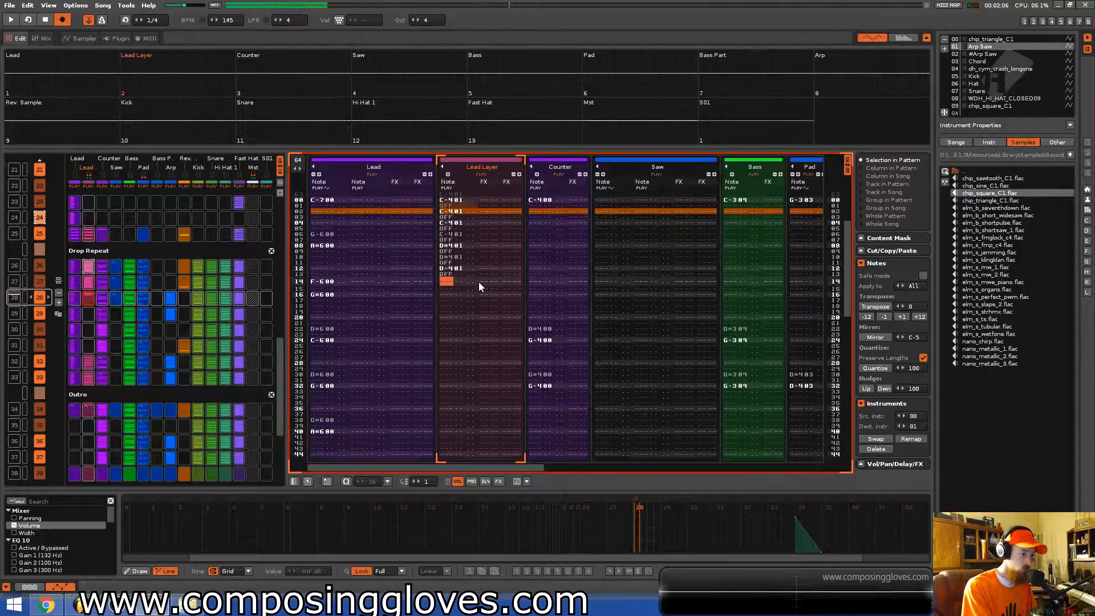
Complete that pattern's Lead Layer line with G4, D#4, C4, D4 and F4 notes alternating with note-offs.
key("z")
key("a")
key("z")
key("a")
key("z")
key("a")
key("b")
key("a")
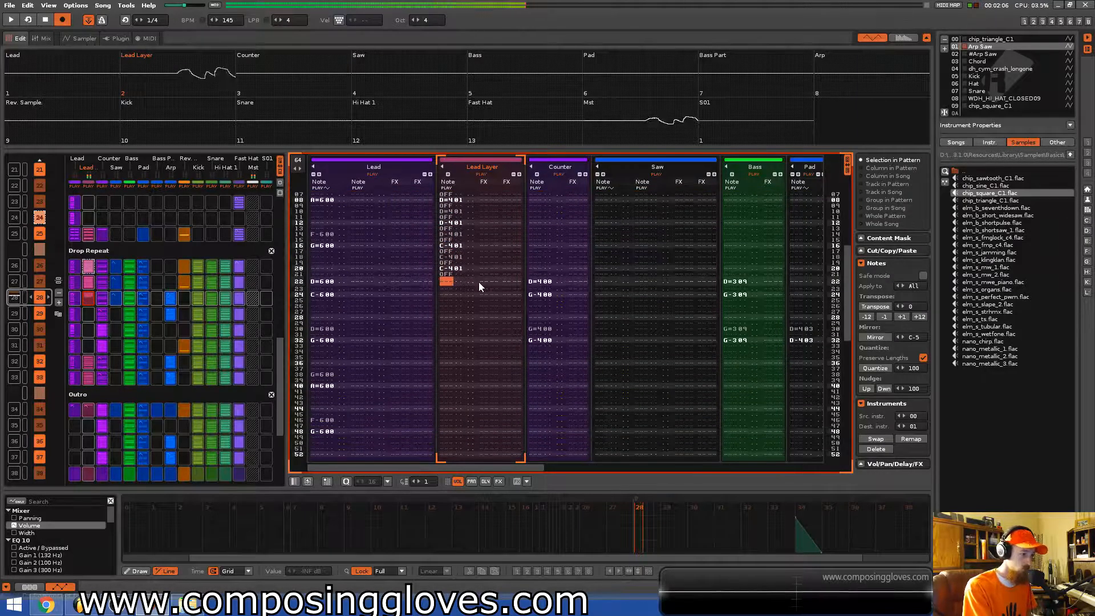
key("b")
key("a")
key("d")
key("a")
key("d")
key("a")
key("z")
key("a")
key("z")
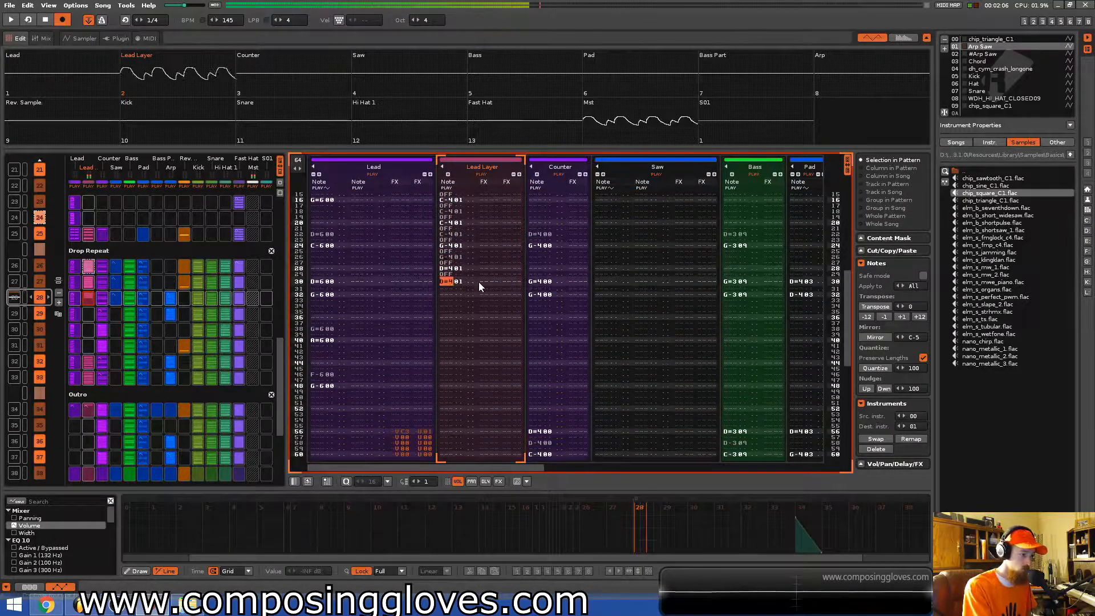
key("a")
key("z")
key("a")
key("z")
key("a")
key("x")
key("a")
key("x")
key("a")
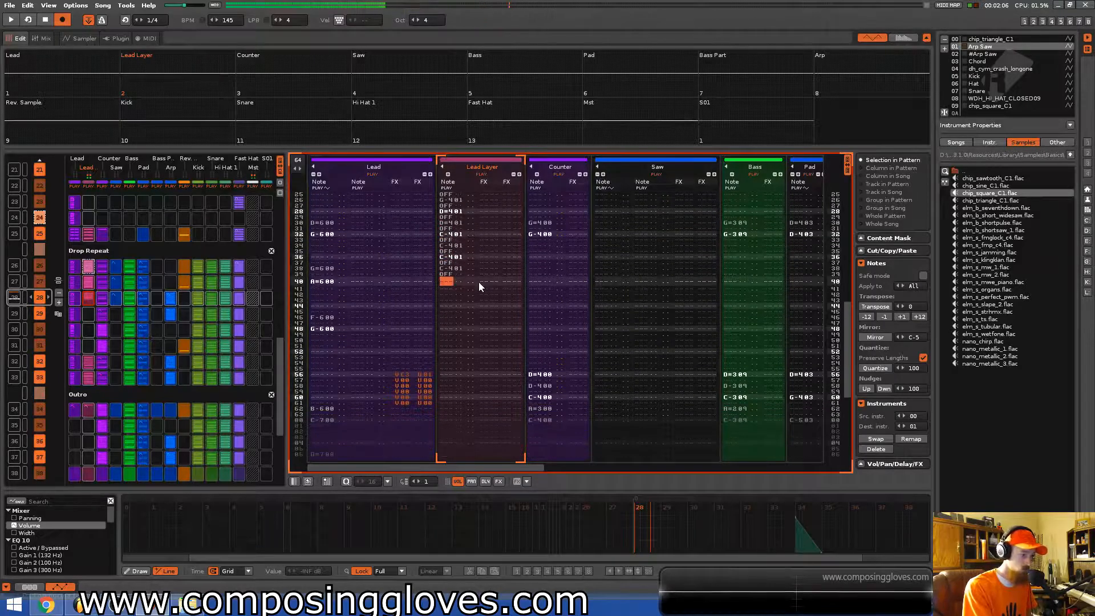
key("v")
key("a")
key("z")
key("a")
key("b")
key("a")
key("b")
key("a")
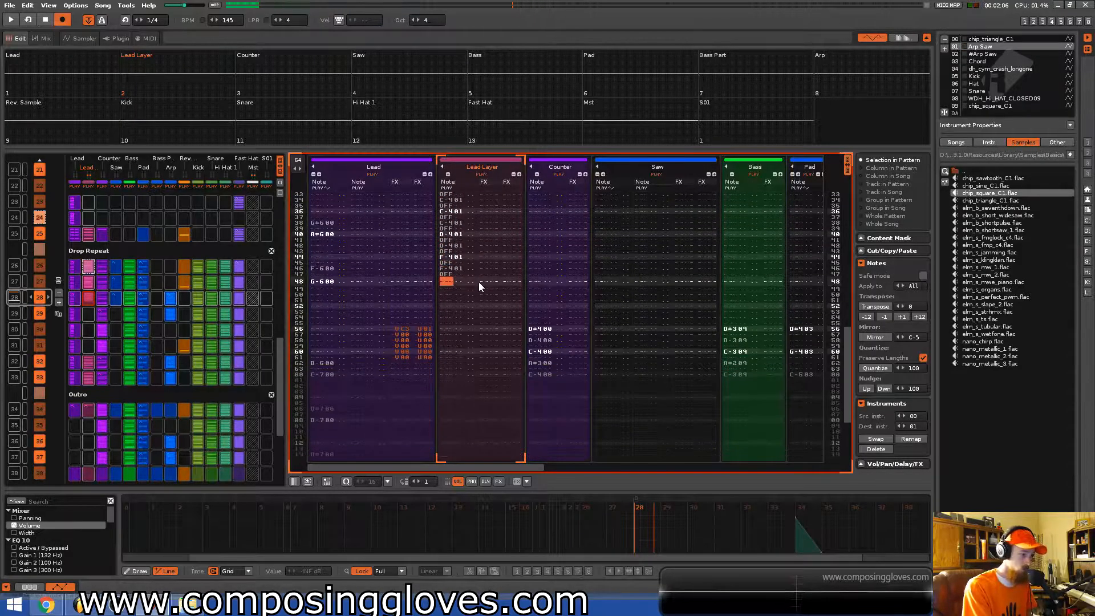
key("b")
key("a")
key("b")
key("a")
key("b")
key("a")
key("d")
key("a")
key("x")
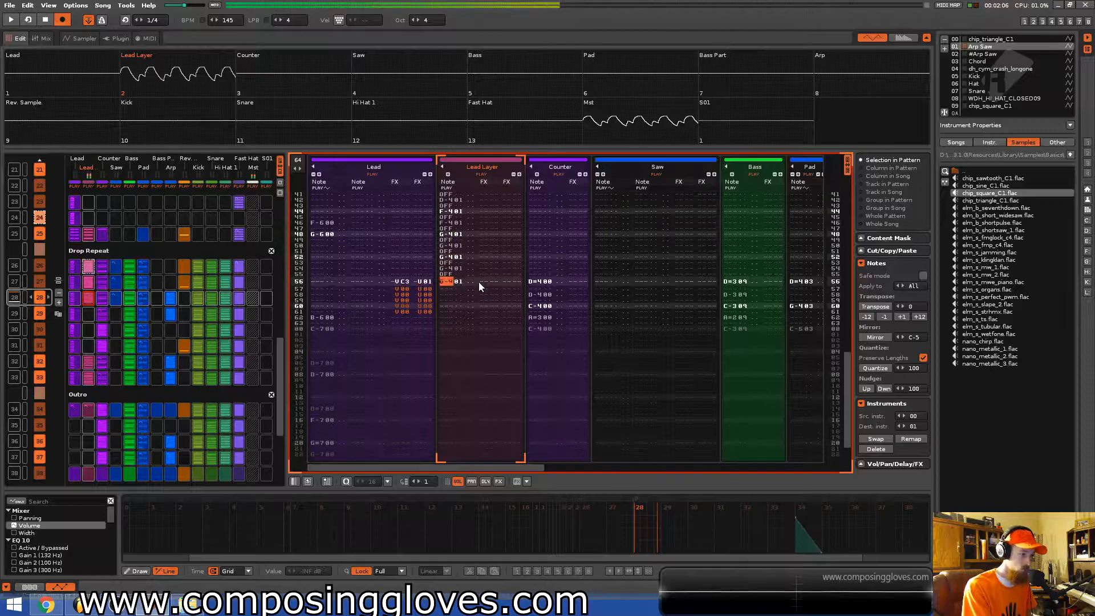
key("a")
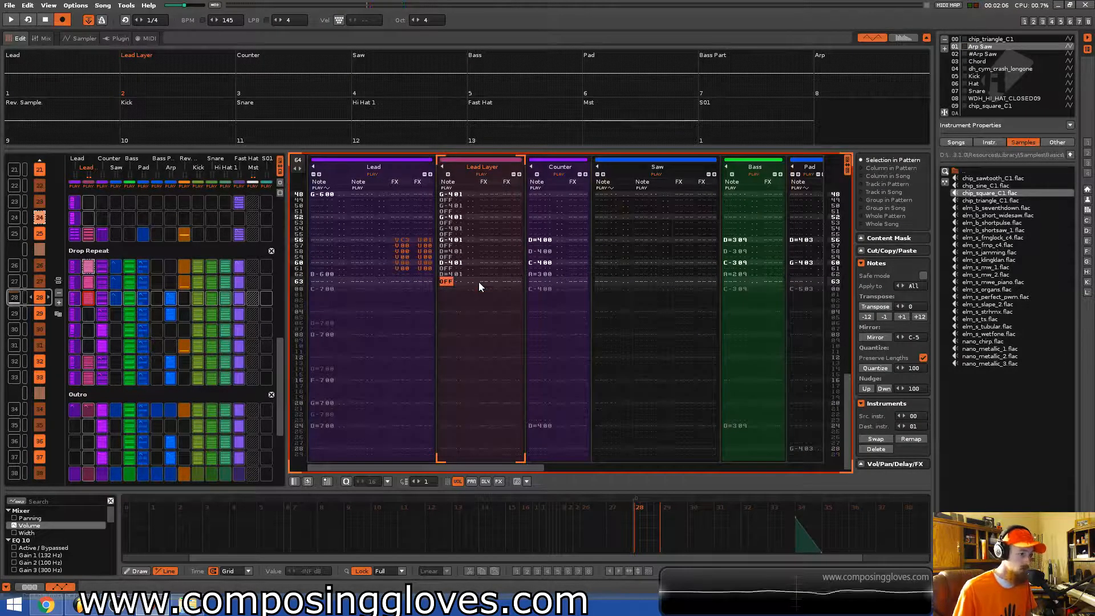
key("space")
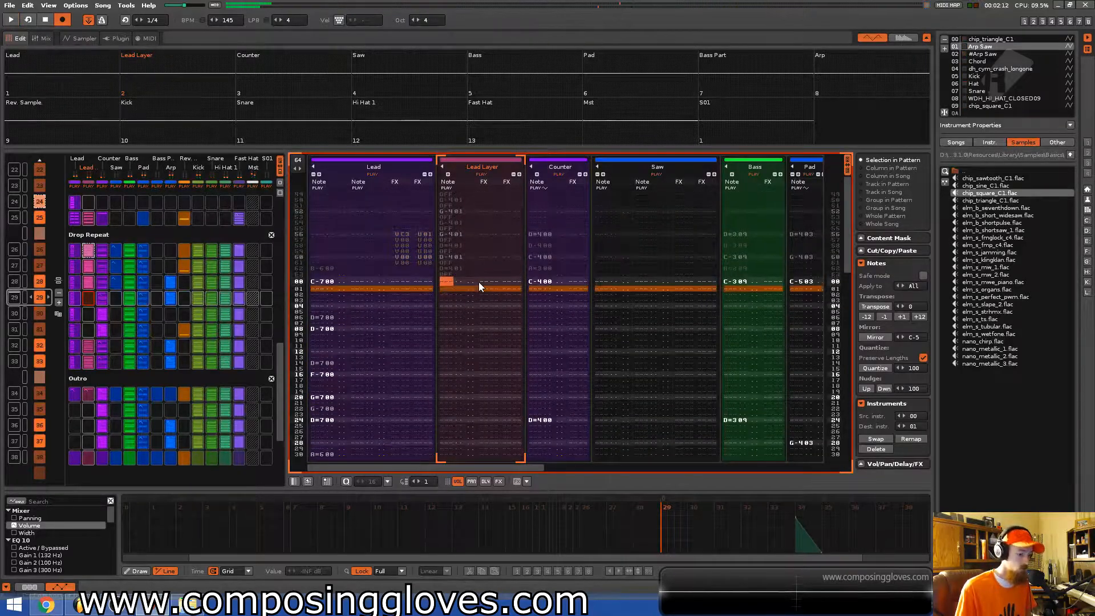
Enter D#4, C4, G4 and A#4 notes with note-offs from the first row of the following pattern's Lead Layer track.
key("d")
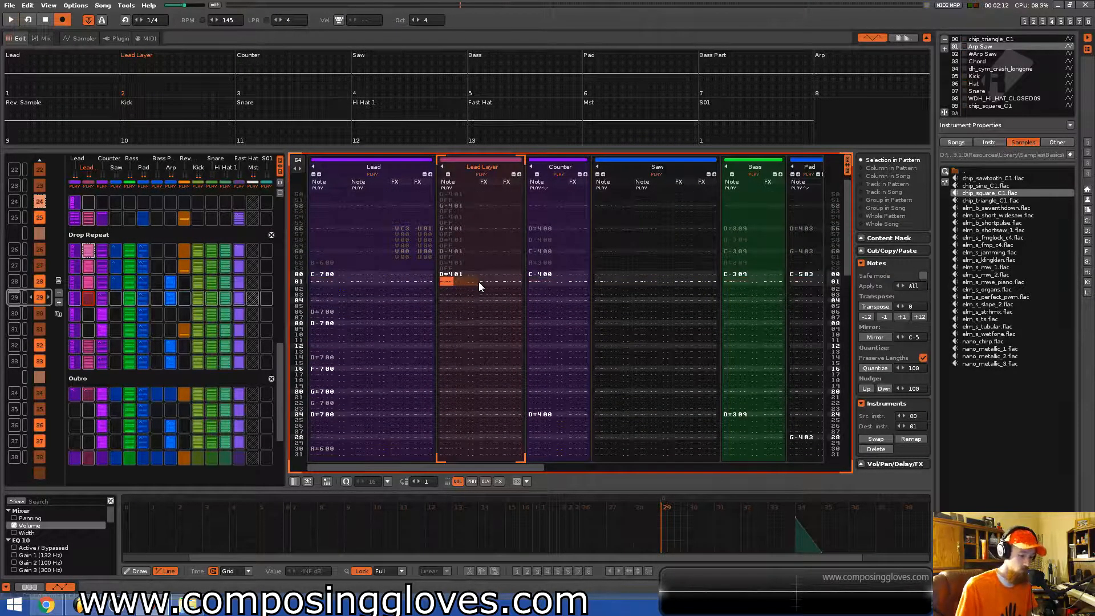
key("z")
key("a")
key("z")
key("a")
key("z")
key("a")
key("z")
key("a")
key("d")
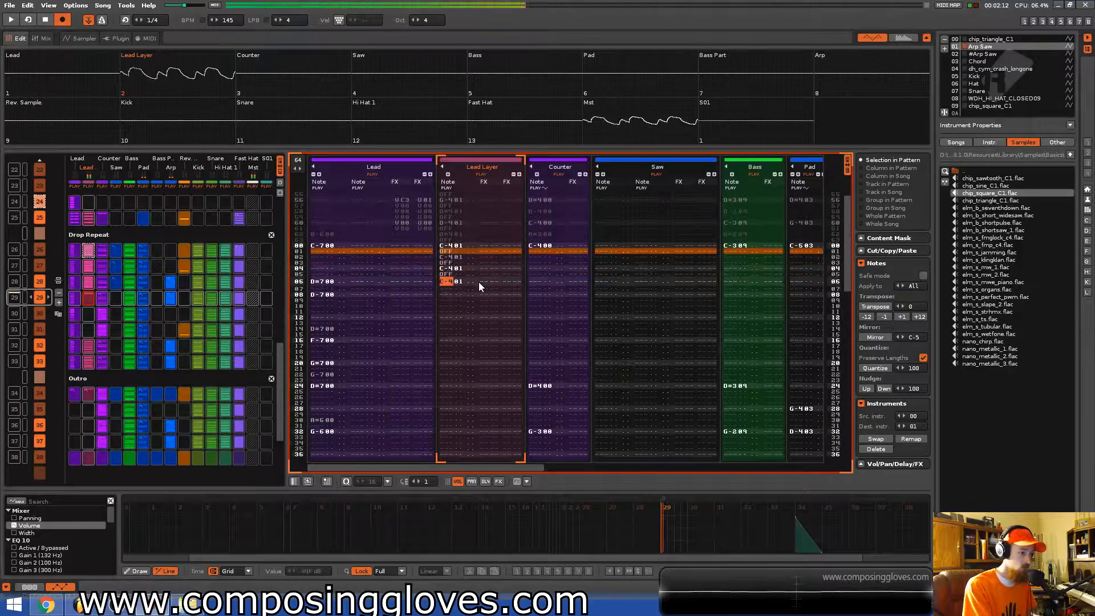
key("a")
key("d")
key("a")
key("b")
key("a")
key("j")
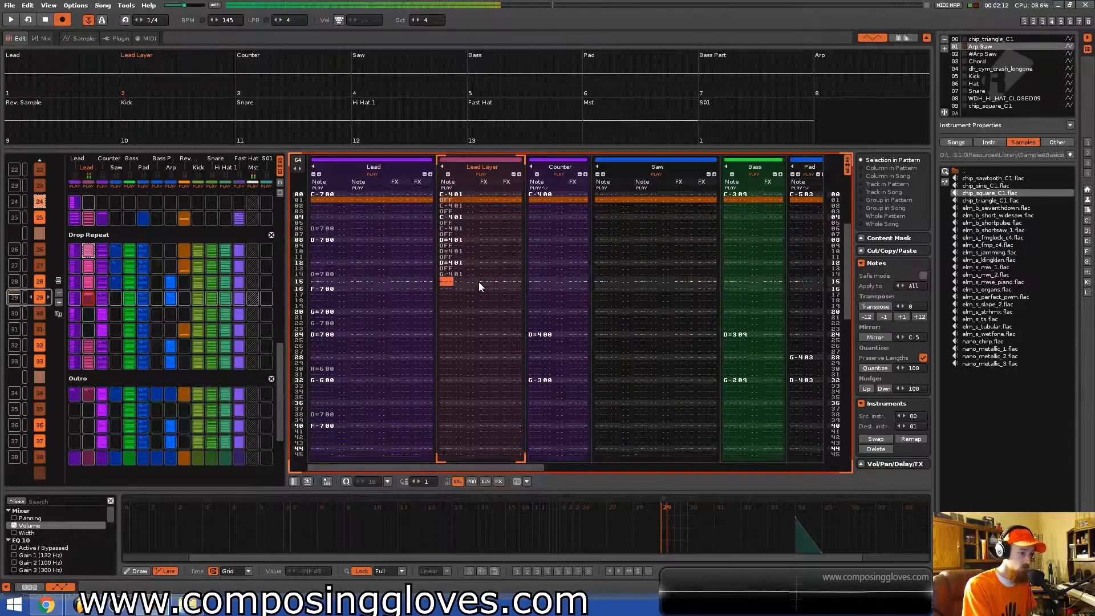
key("a")
key("j")
key("a")
key("j")
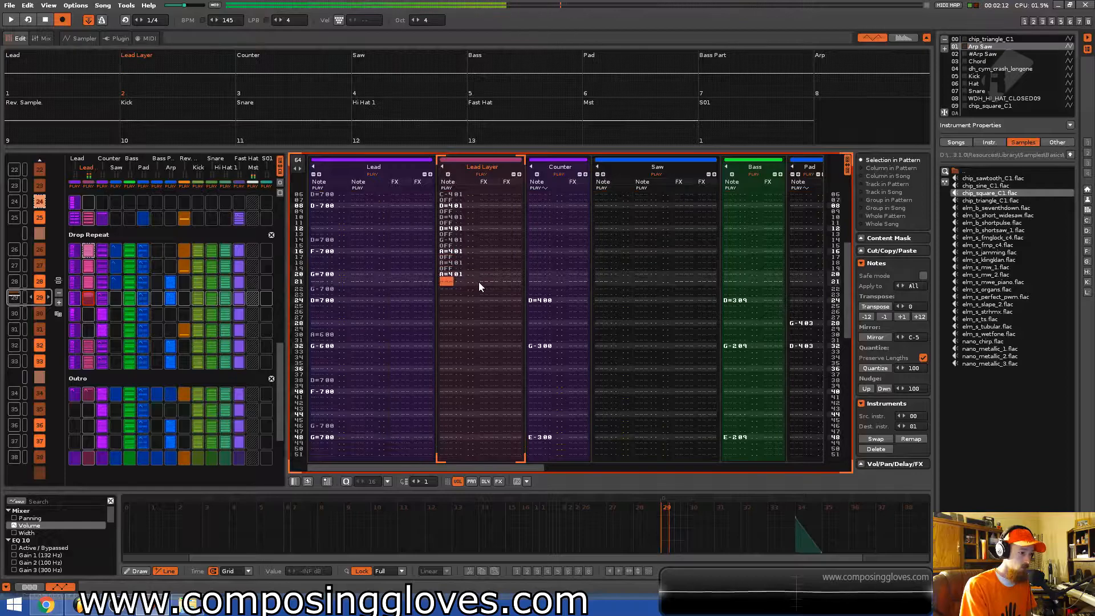
key("b")
key("a")
key("b")
key("a")
key("d")
key("a")
key("z")
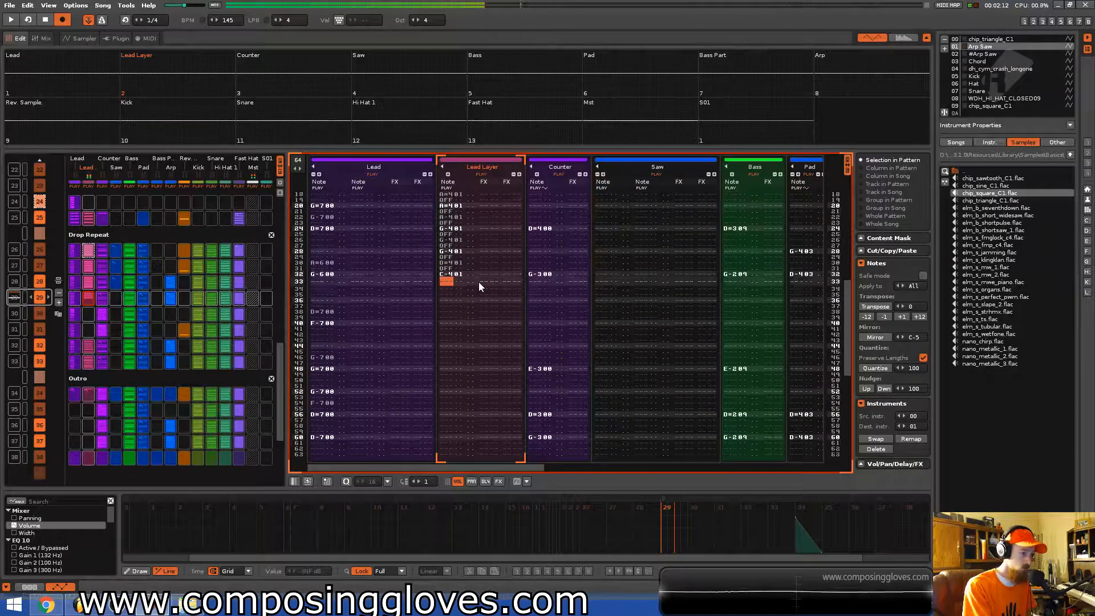
Complete that pattern's Lead Layer line with C4, D#4, G4 and D4 notes alternating with note-offs.
key("z")
key("a")
key("d")
key("a")
key("b")
key("a")
key("b")
key("a")
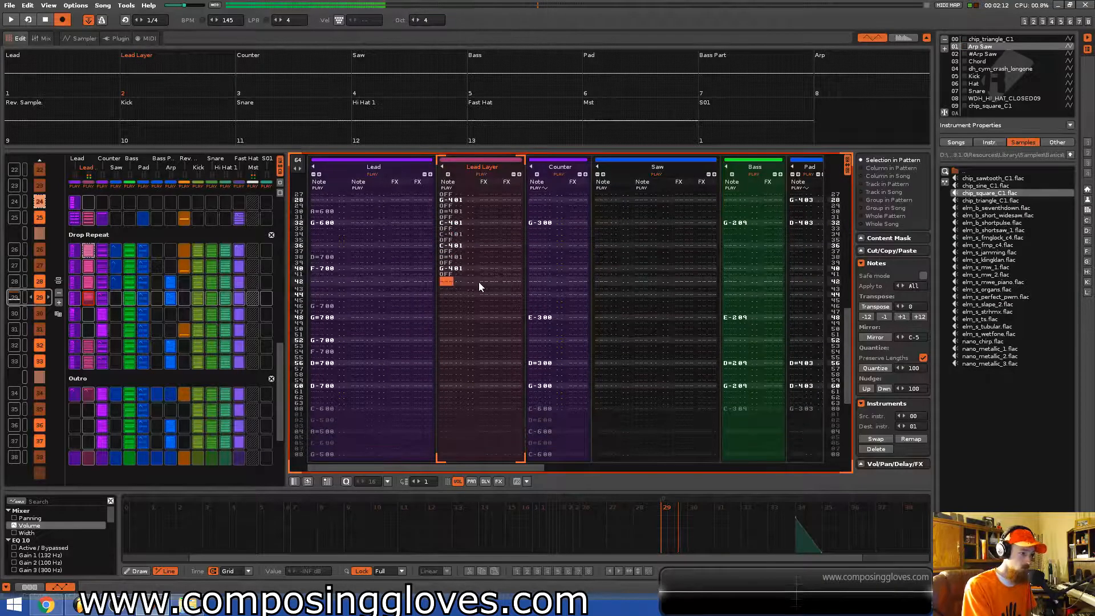
key("b")
key("a")
key("x")
key("a")
key("d")
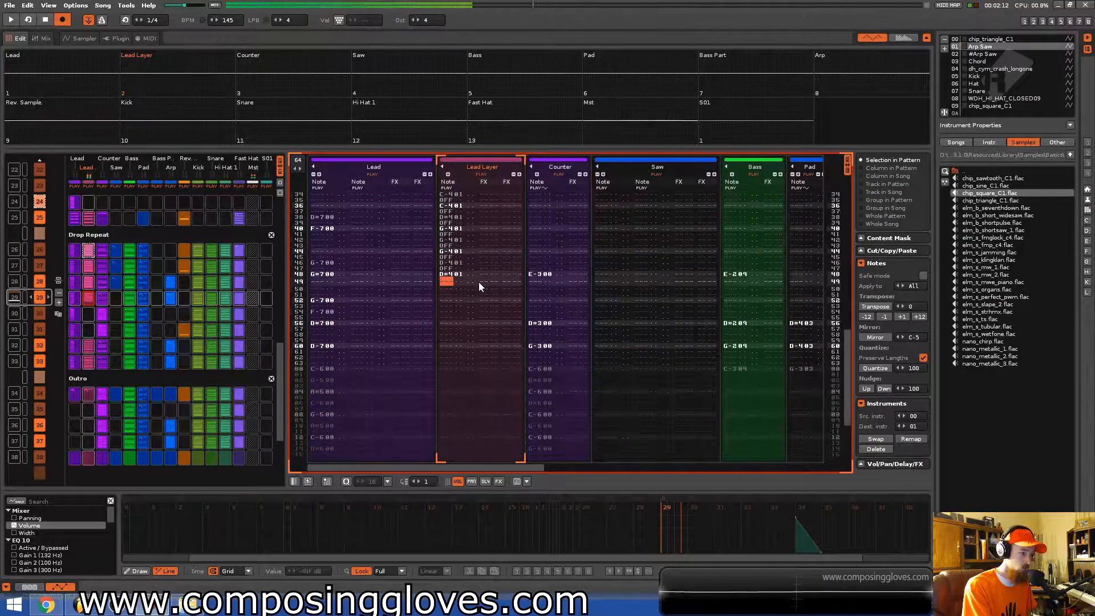
key("a")
key("d")
key("a")
key("x")
key("a")
key("z")
key("a")
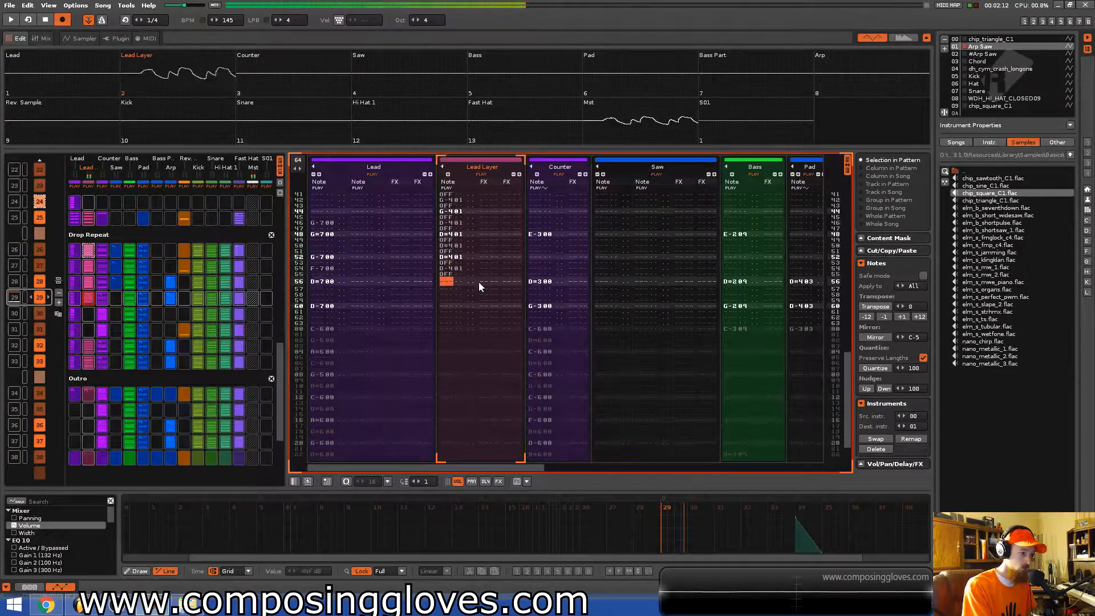
key("z")
key("a")
key("x")
key("a")
key("x")
key("a")
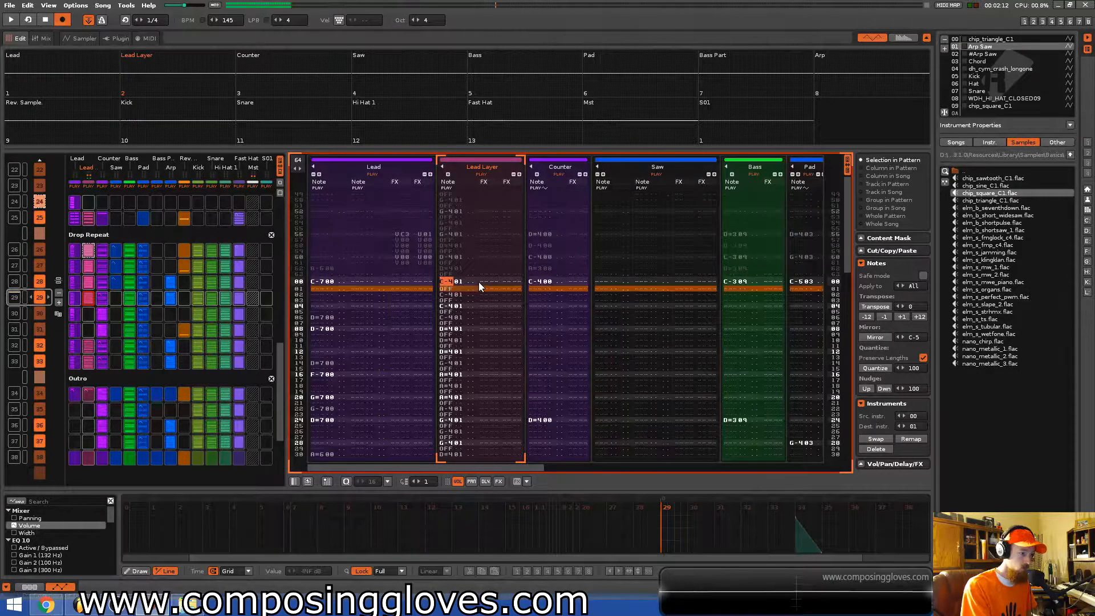
Play back the song to hear the new Lead Layer patterns.
key("space")
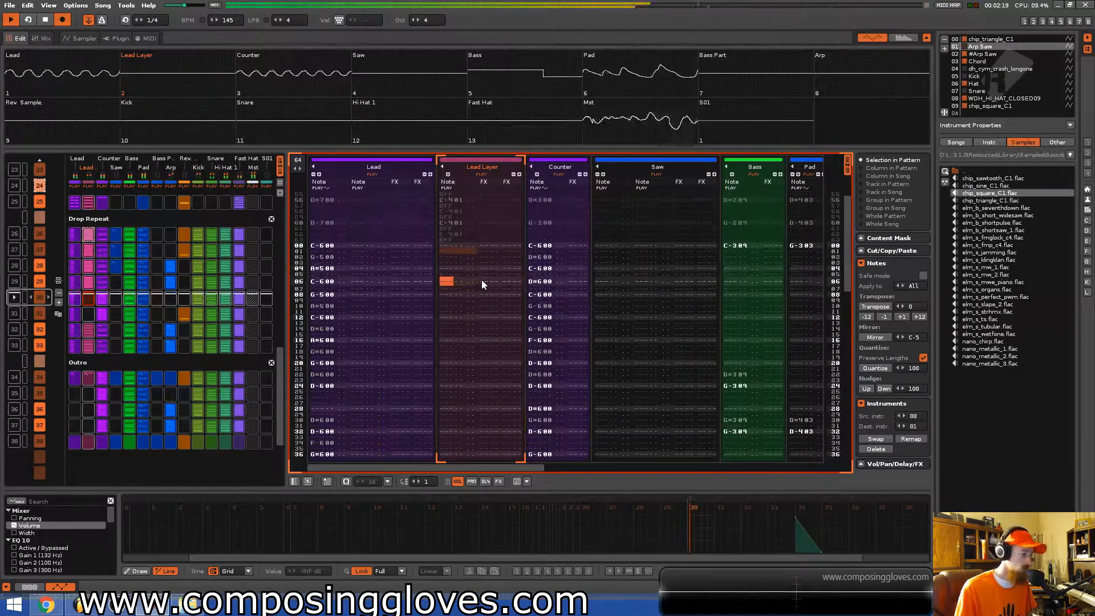
key("space")
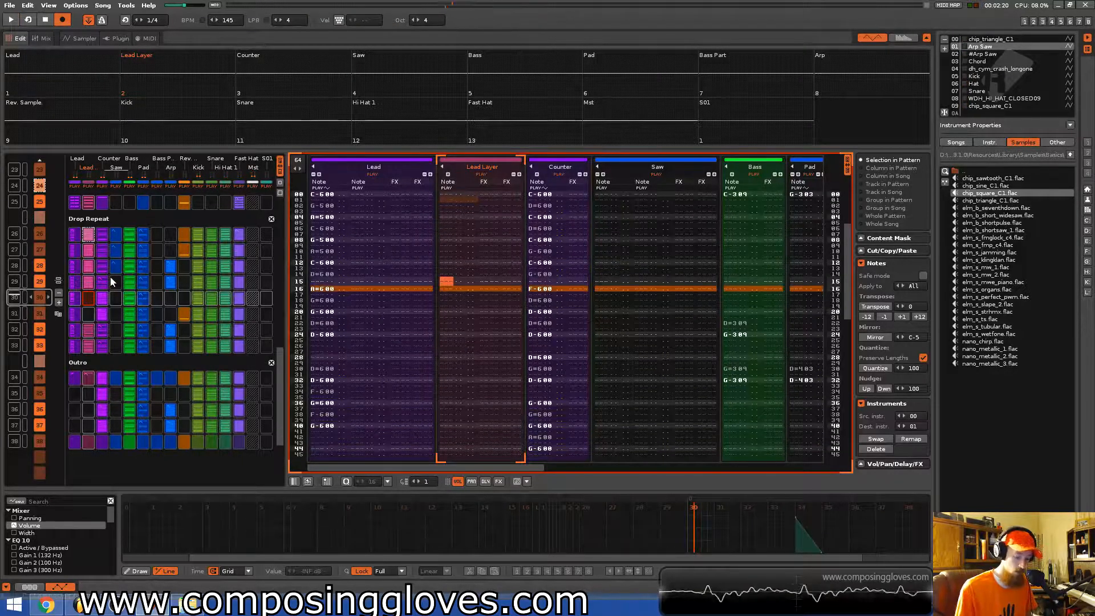
Enter a C3 note and note-offs at the start of the next pattern's Lead Layer track.
key("Home")
key("z")
key("a")
key("z")
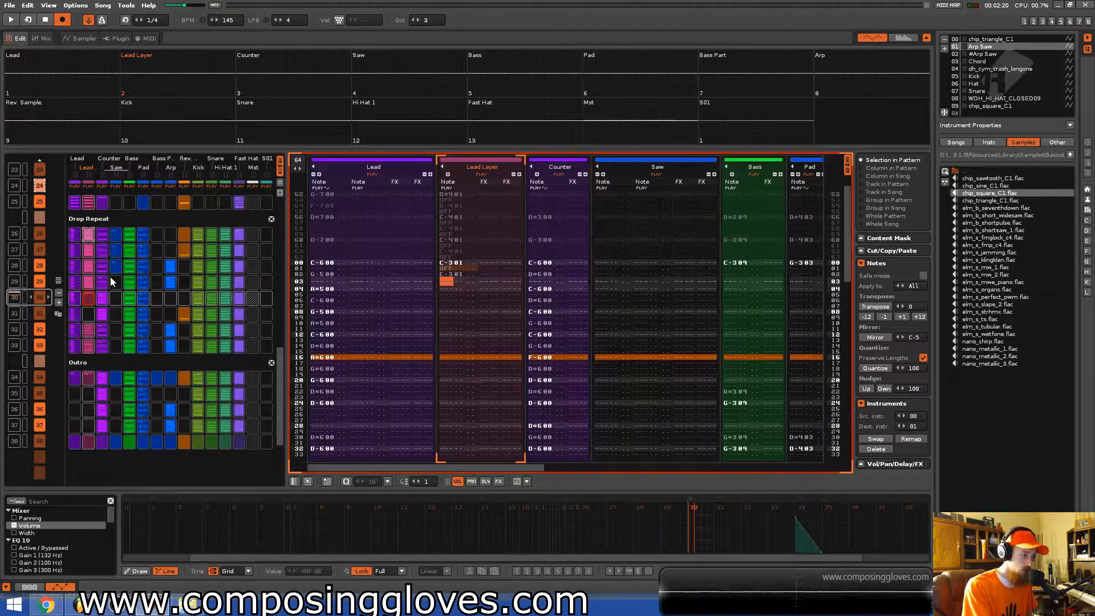
key("Down")
key("Up")
key("a")
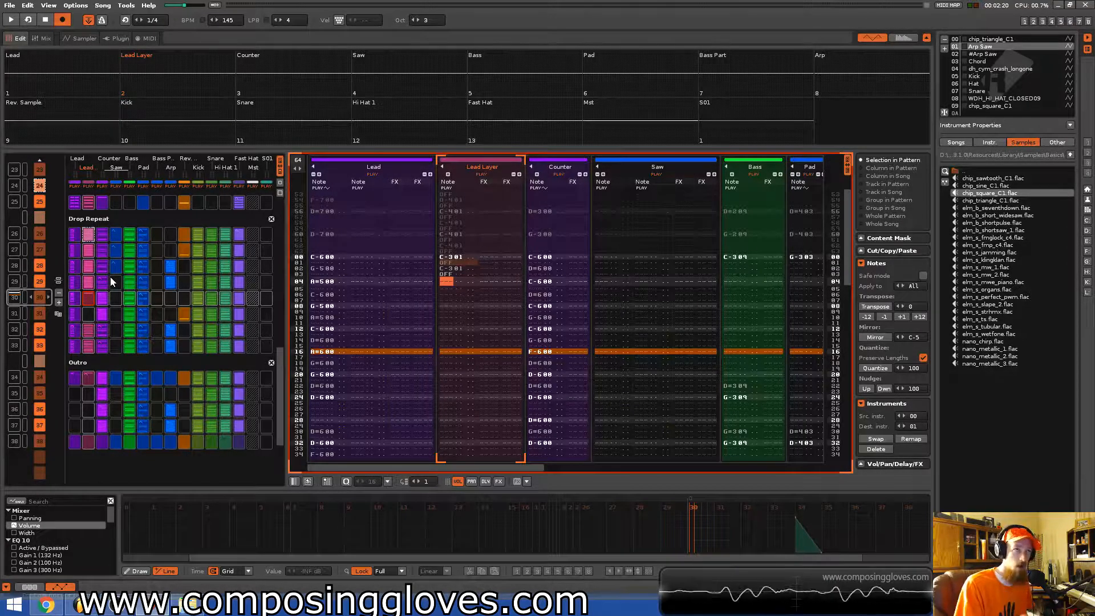
Continue this pattern's Lead Layer line with repeated C3 and G3 notes separated by note-offs.
key("z")
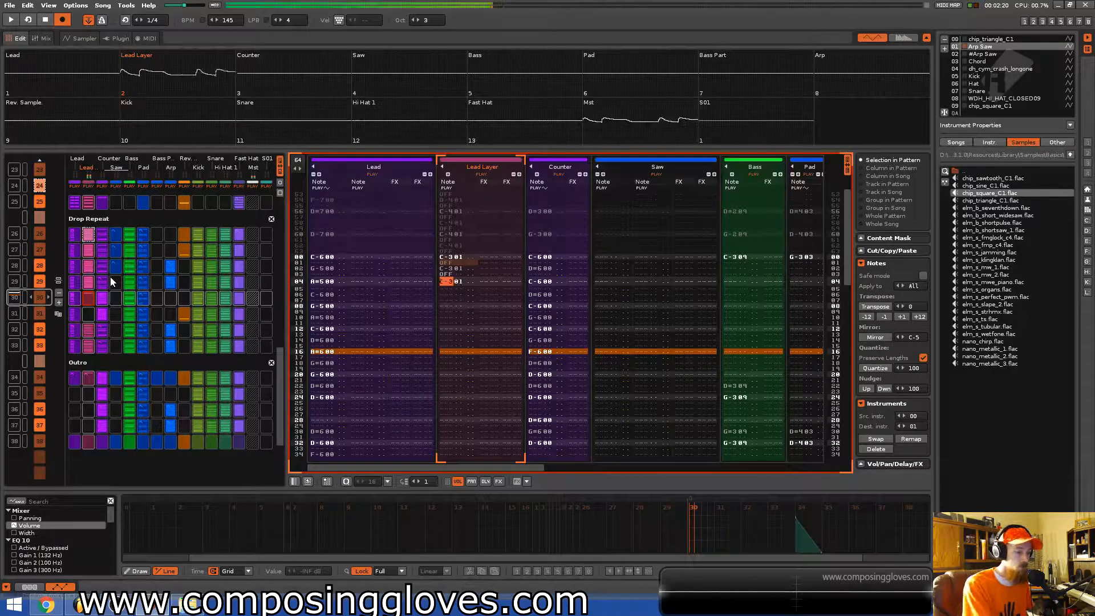
key("z")
key("z")
key("z")
key("z")
key("z")
key("z")
key("z")
key("z")
key("b")
key("b")
key("b")
key("b")
key("b")
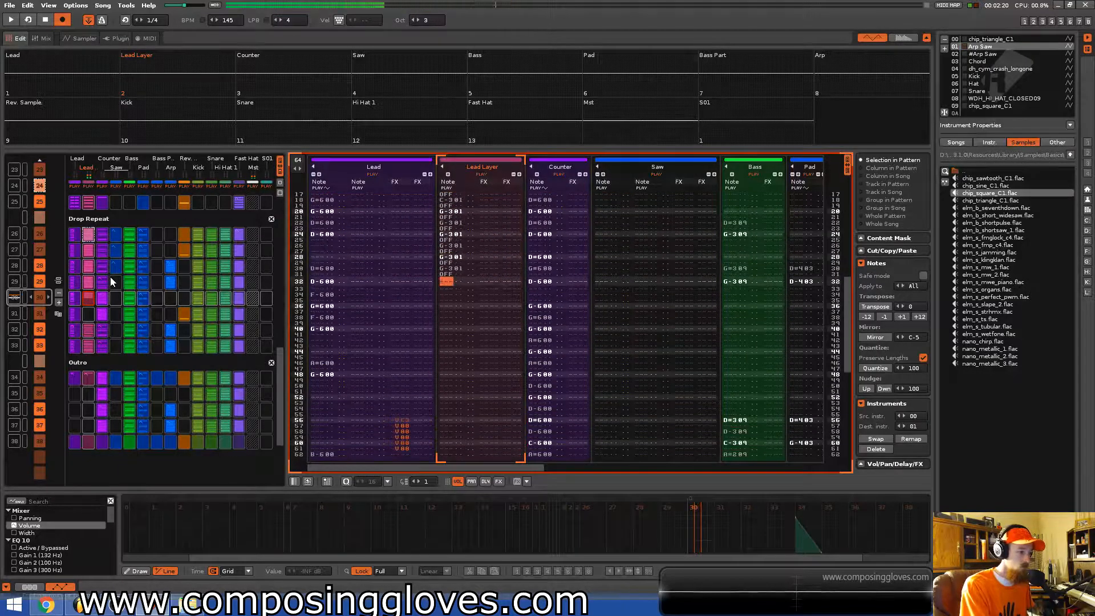
Enter D3 and C3 notes in the Lead Layer track, then undo the last note entry.
key("x")
key("z")
key("ctrl+z")
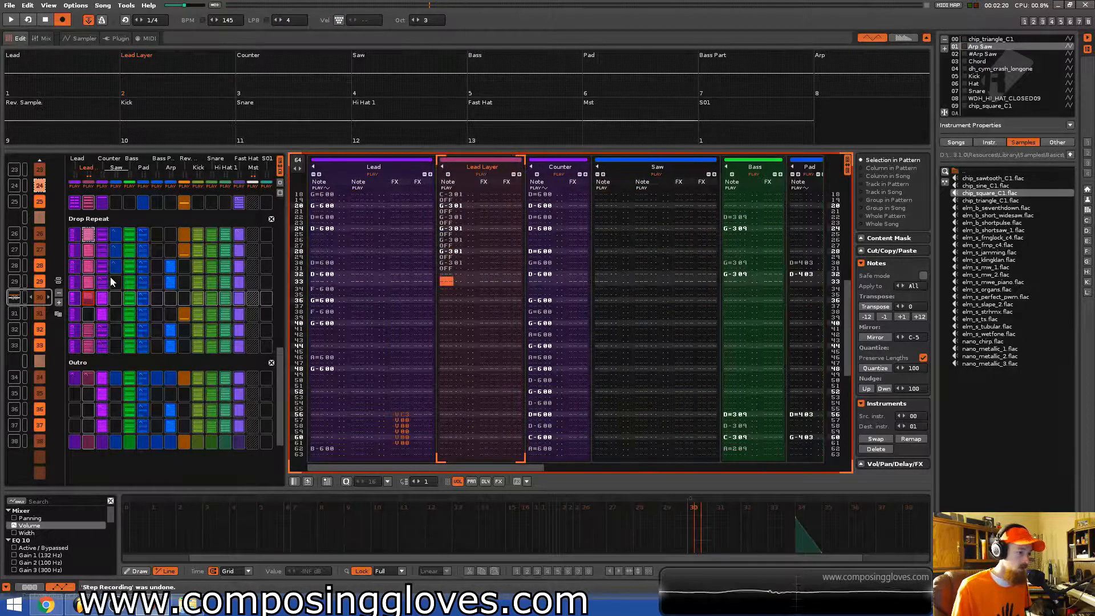
Continue the Lead Layer line to the pattern's end with D#3, D3 and C3 notes alternating with note-offs.
key("space")
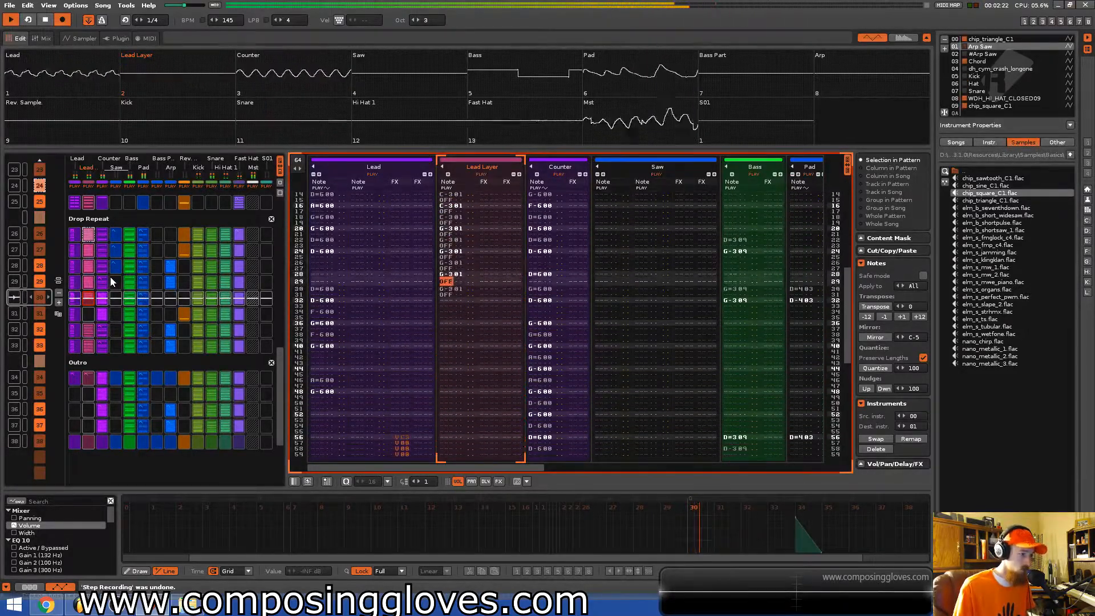
key("d")
key("a")
key("d")
key("a")
key("d")
key("a")
key("d")
key("a")
key("d")
key("a")
key("d")
key("a")
key("x")
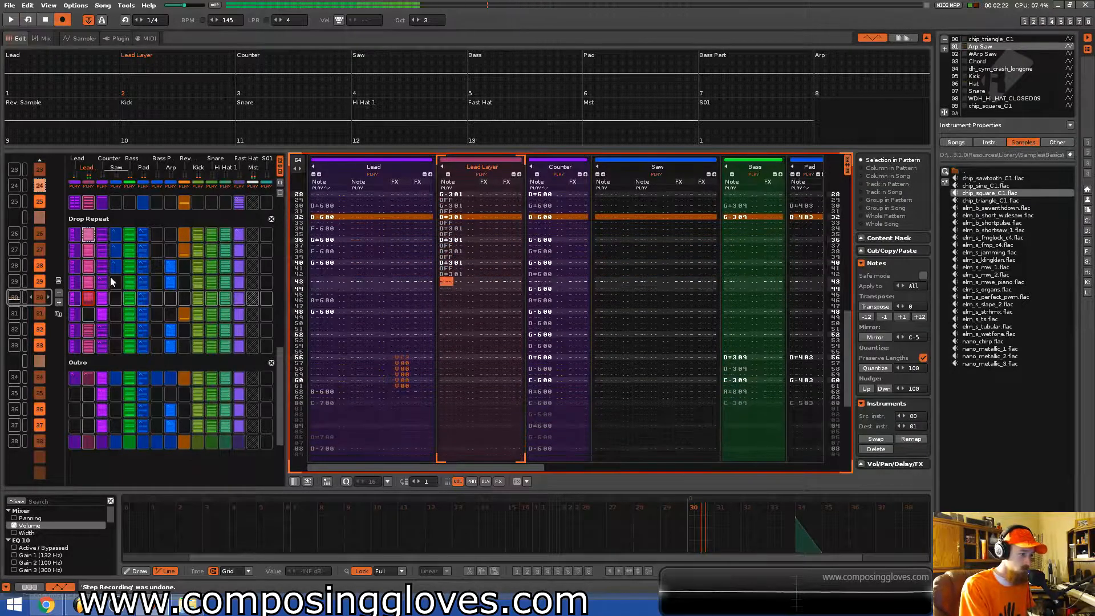
key("a")
key("x")
key("a")
key("z")
key("a")
key("z")
key("a")
key("z")
key("a")
key("z")
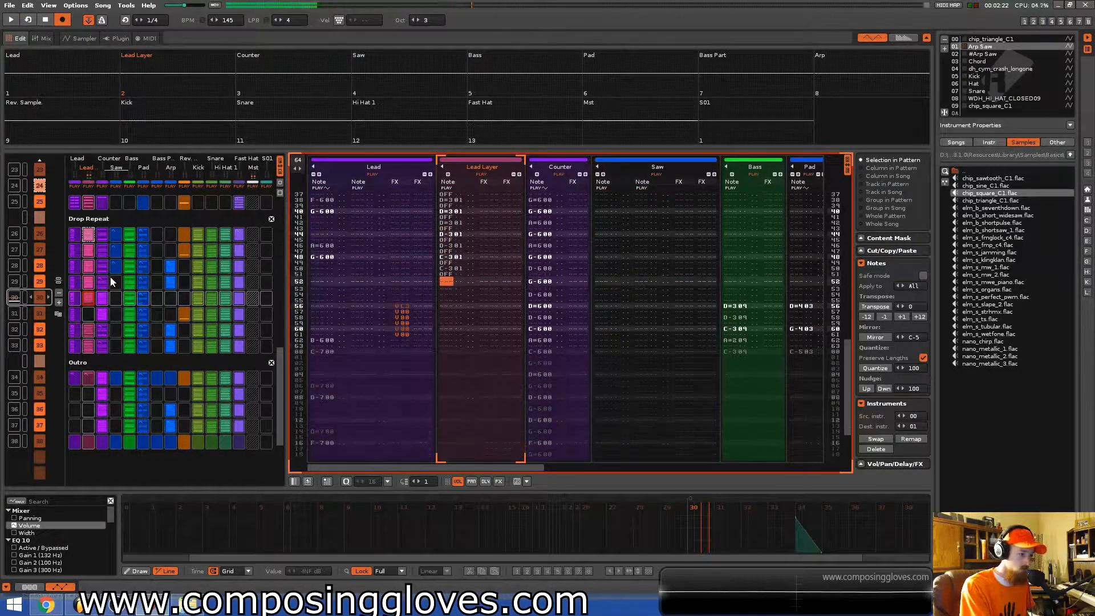
key("a")
key("z")
key("a")
key("z")
key("a")
key("z")
key("a")
key("z")
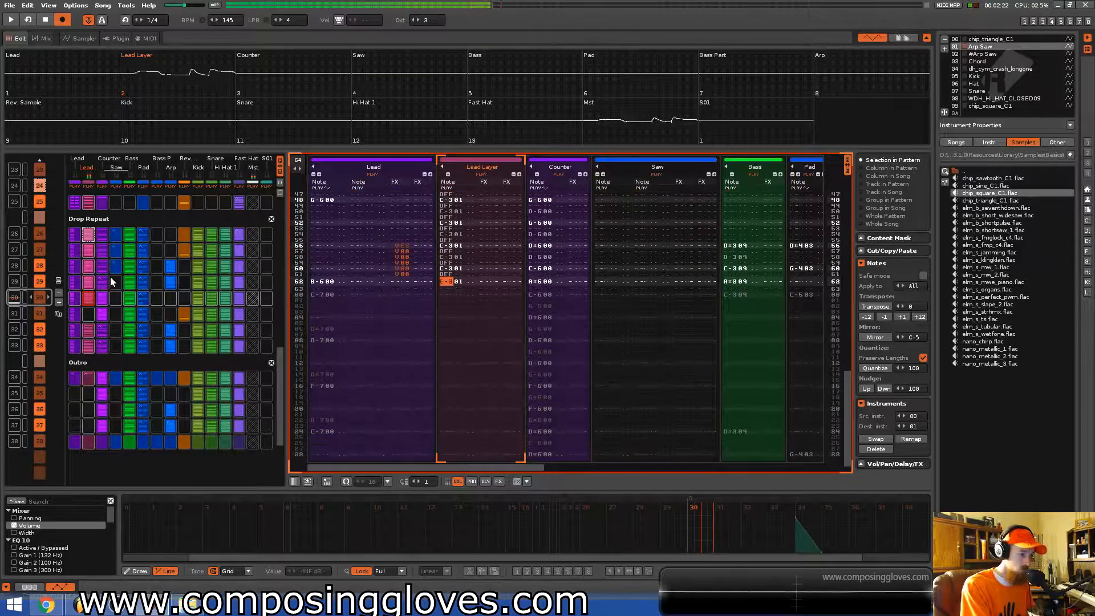
key("a")
Play back and step through the Lead Layer part of this pattern to review it.
key("space")
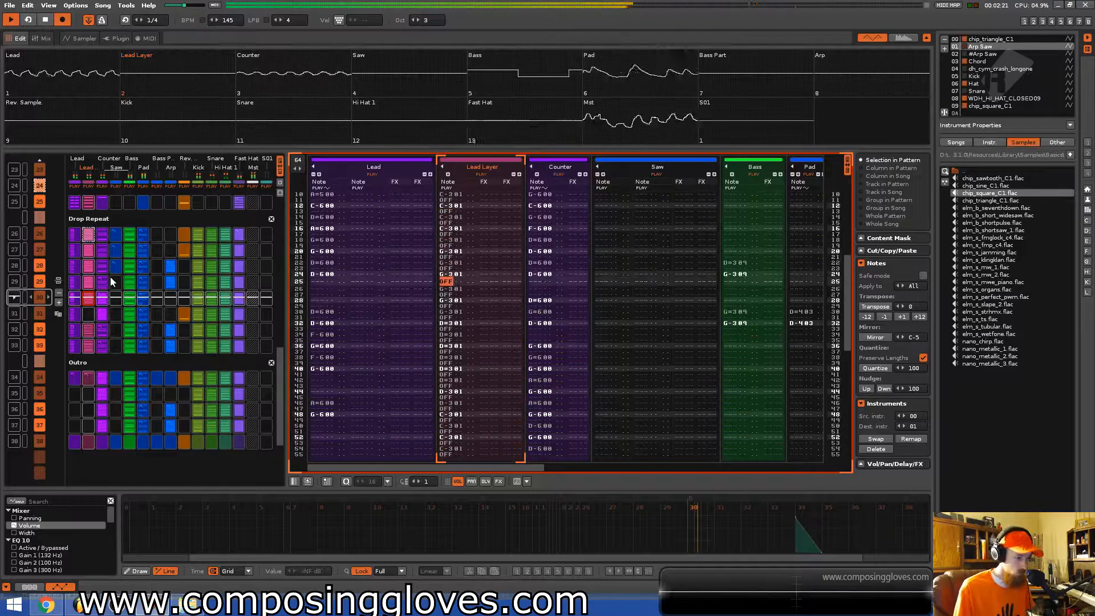
key("space")
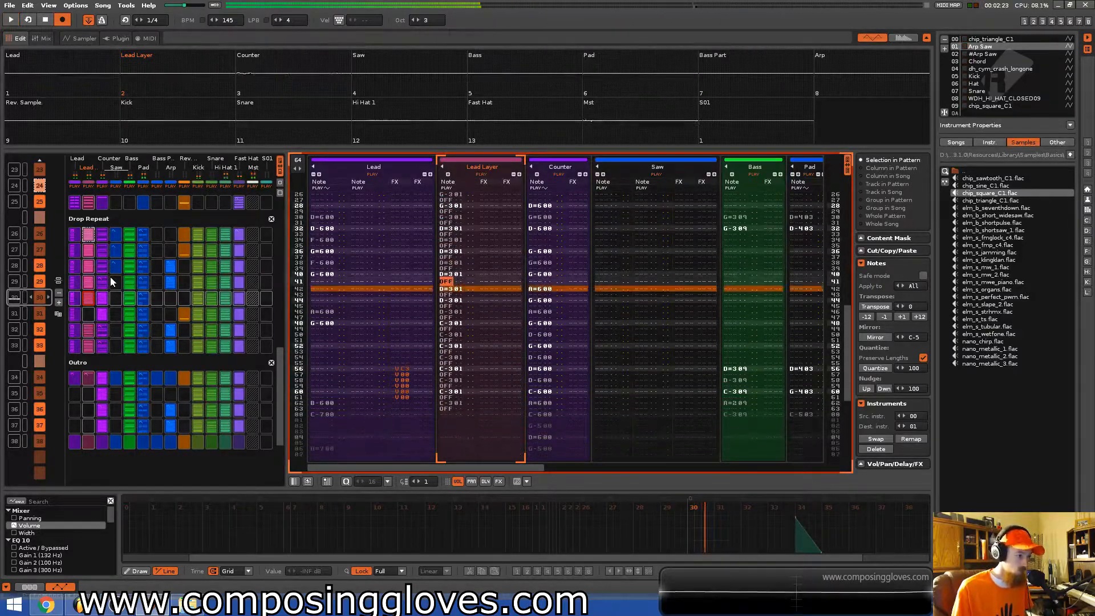
key("Up")
key("Up")
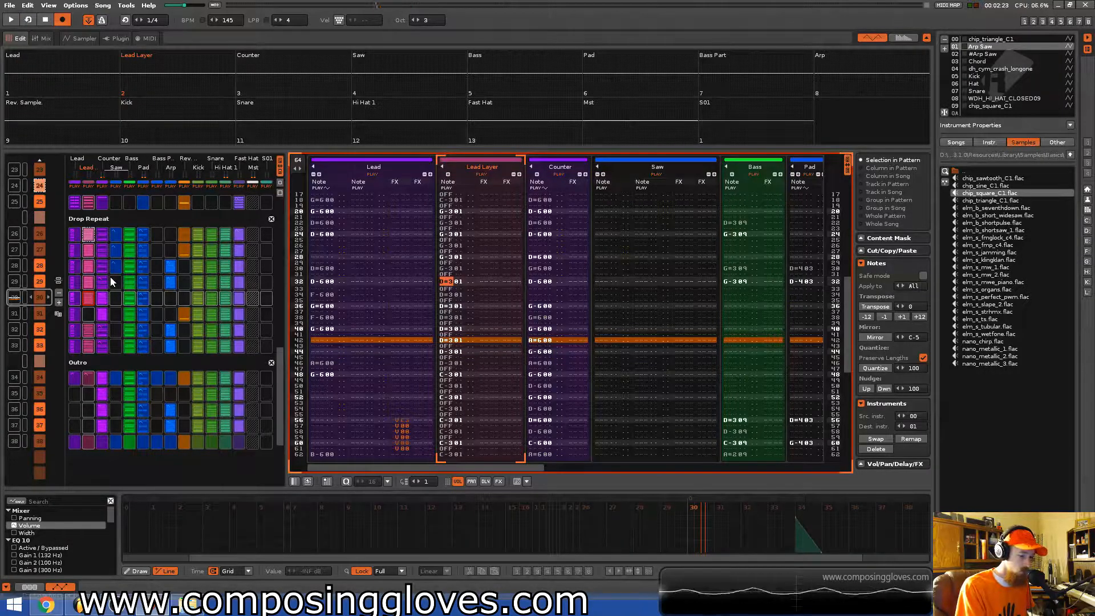
key("Down")
key("Down")
key("Down")
key("Down")
key("Down")
key("Down")
key("Down")
key("Down")
Enter C3, G3, A3 and G#3 notes with note-offs from the first row of the next pattern's Lead Layer track.
key("space")
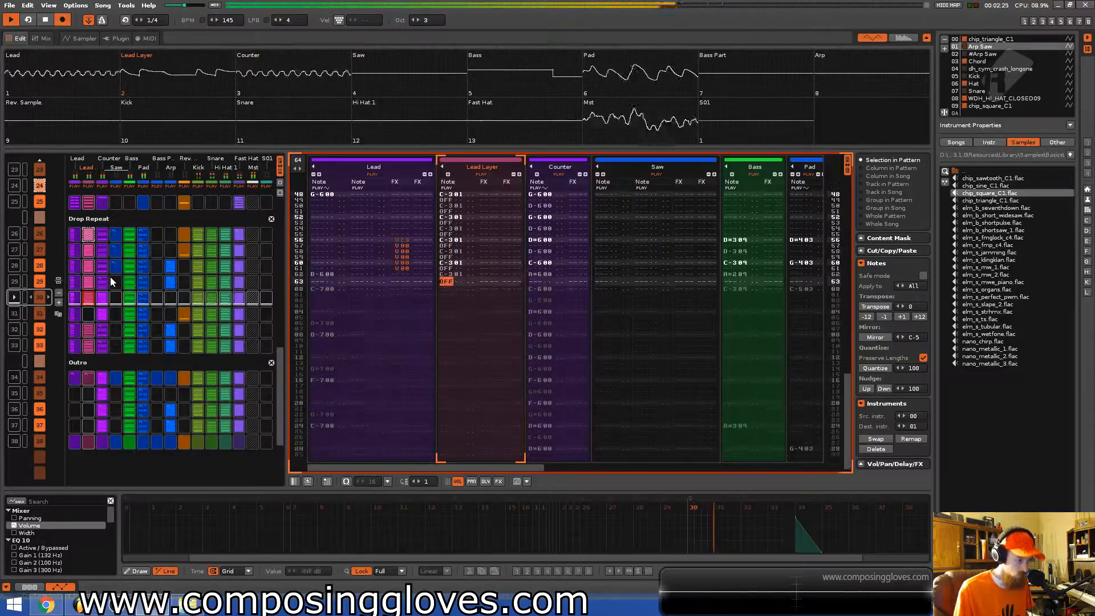
key("space")
key("z")
key("a")
key("z")
key("a")
key("z")
key("a")
key("z")
key("a")
key("z")
key("a")
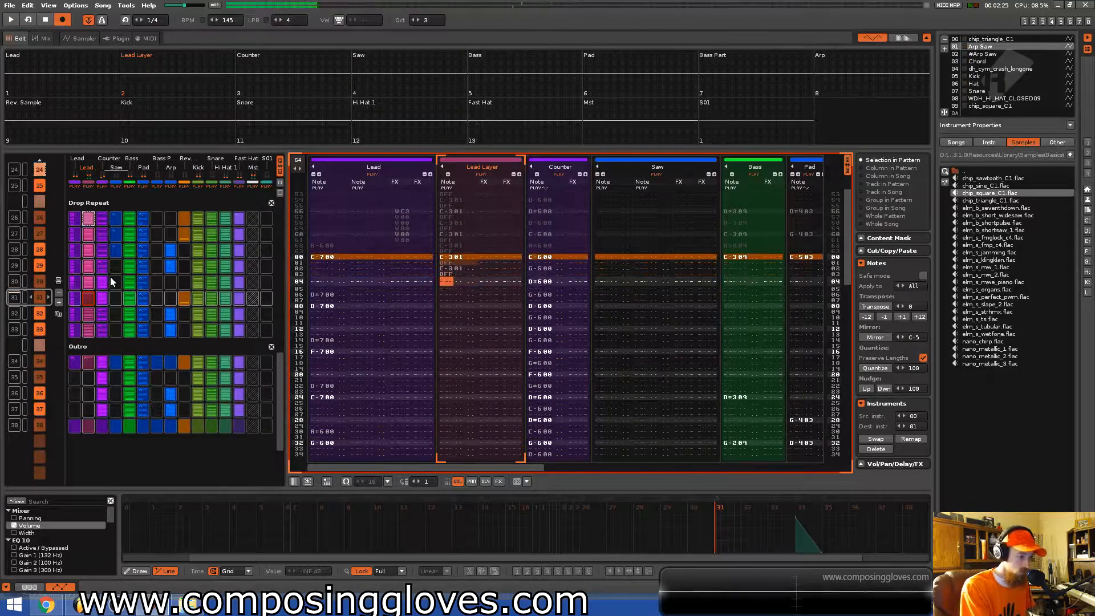
key("z")
key("a")
key("z")
key("a")
key("b")
key("a")
key("b")
key("a")
key("b")
key("a")
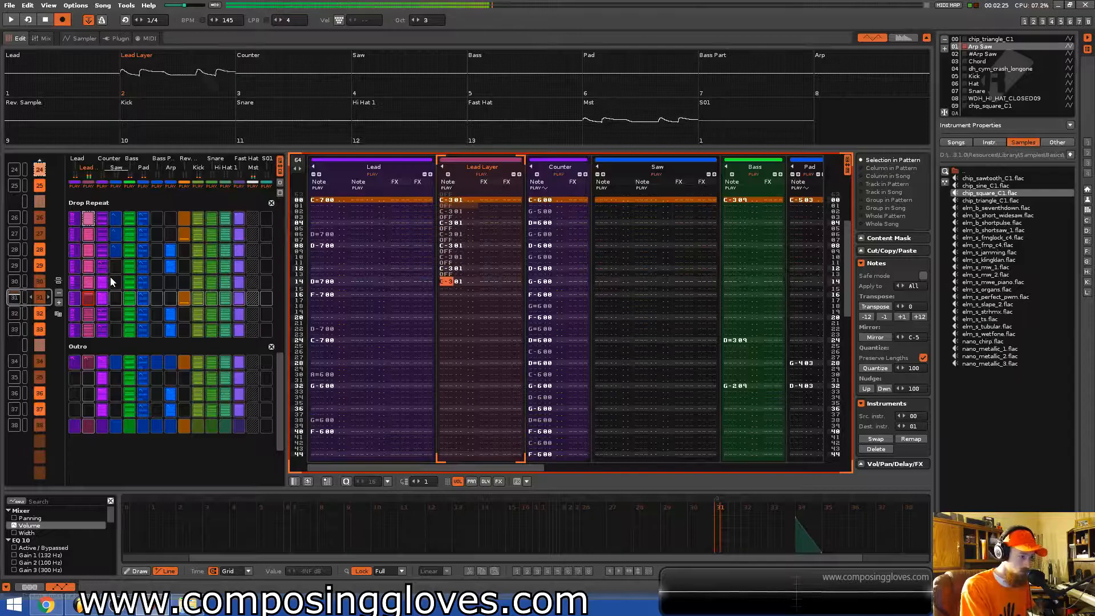
key("b")
key("a")
key("n")
key("a")
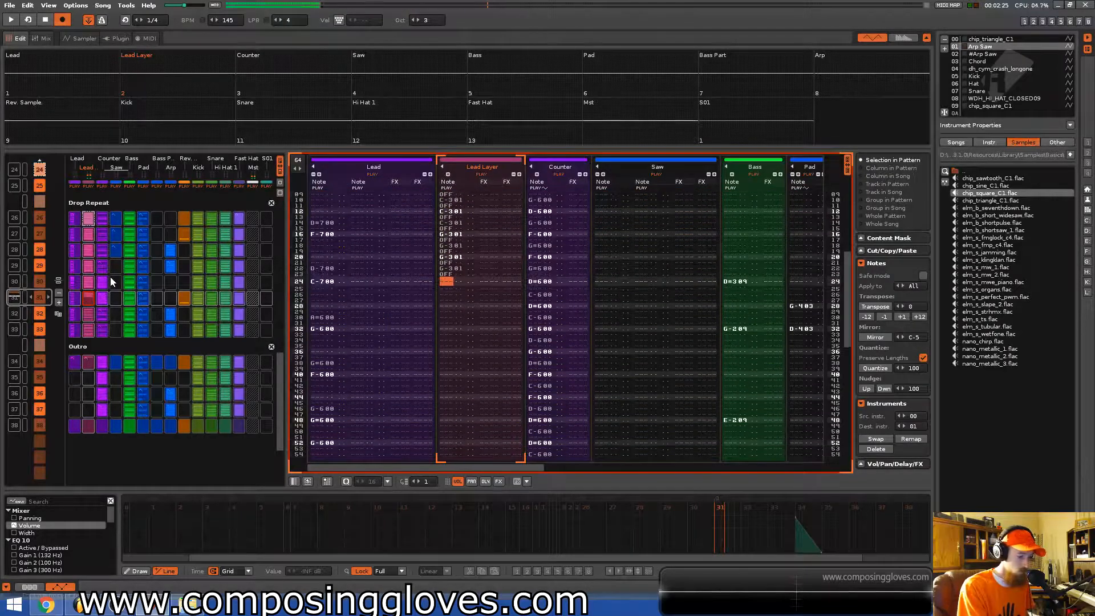
key("h")
key("a")
key("h")
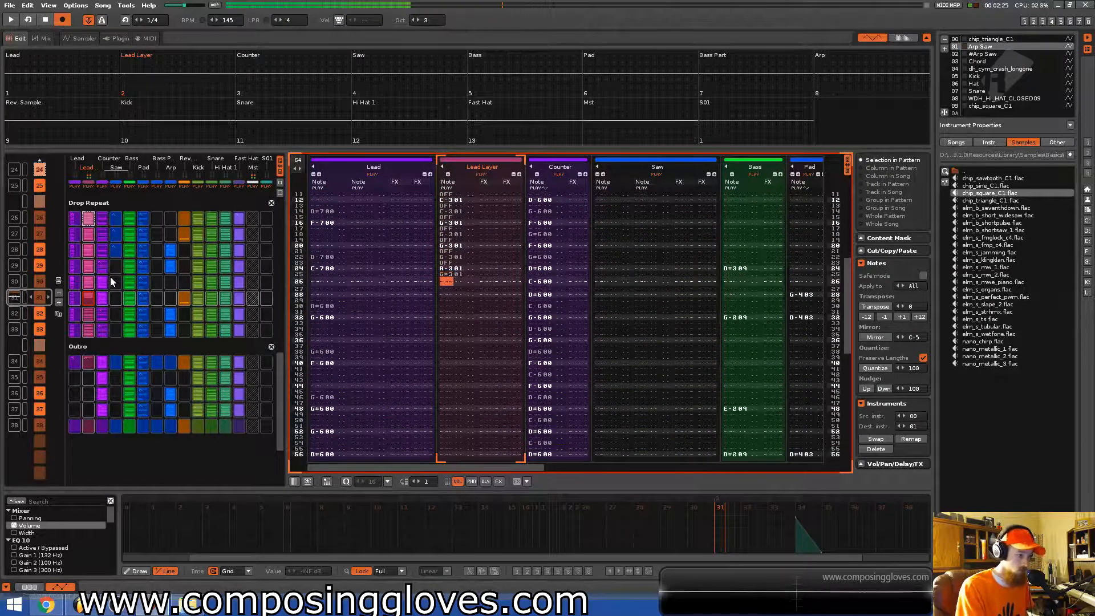
Rewrite the Lead Layer line from row 24 with G#3, F3, C3 and C3 notes alternating with note-offs.
key("Up")
key("Up")
key("Up")
key("Up")
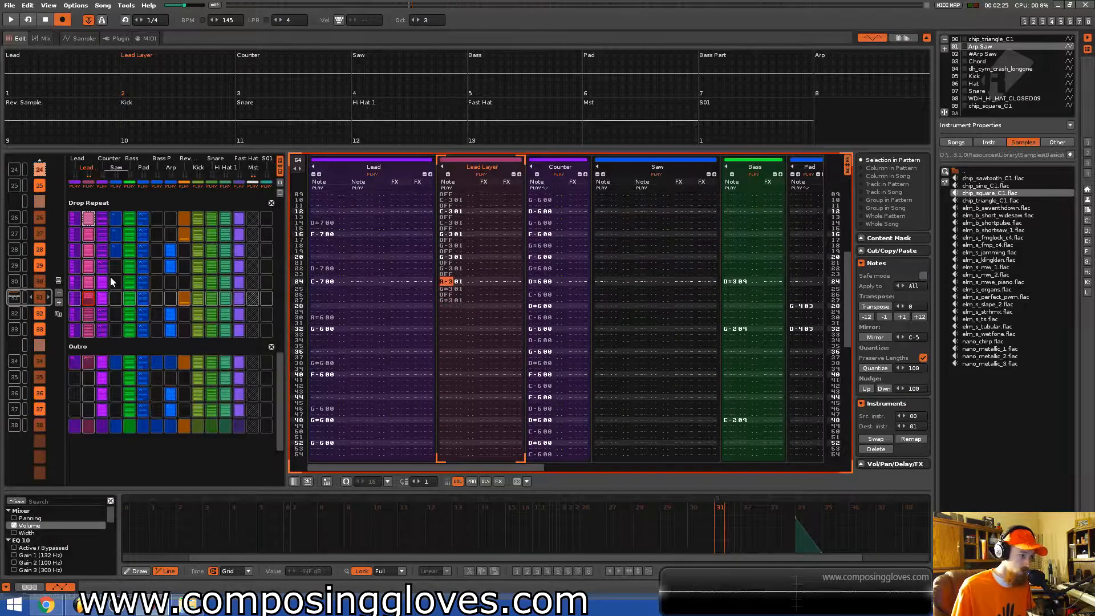
key("h")
key("a")
key("h")
key("a")
key("v")
key("a")
key("v")
key("a")
key("z")
key("a")
key("z")
key("a")
key("z")
key("a")
key("z")
key("a")
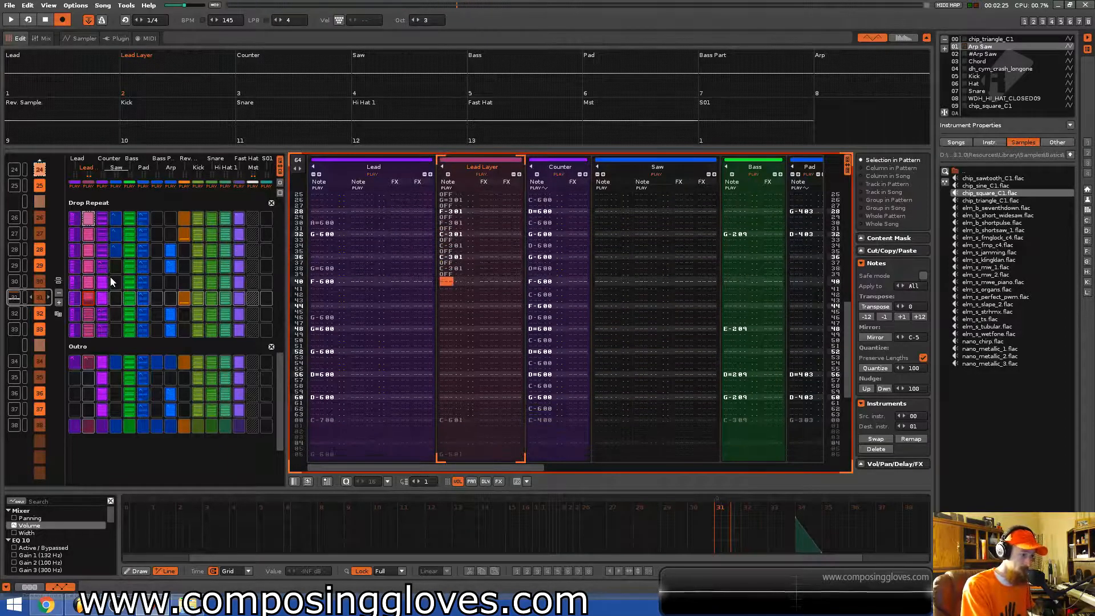
key("z")
key("a")
key("z")
key("a")
key("z")
key("a")
key("z")
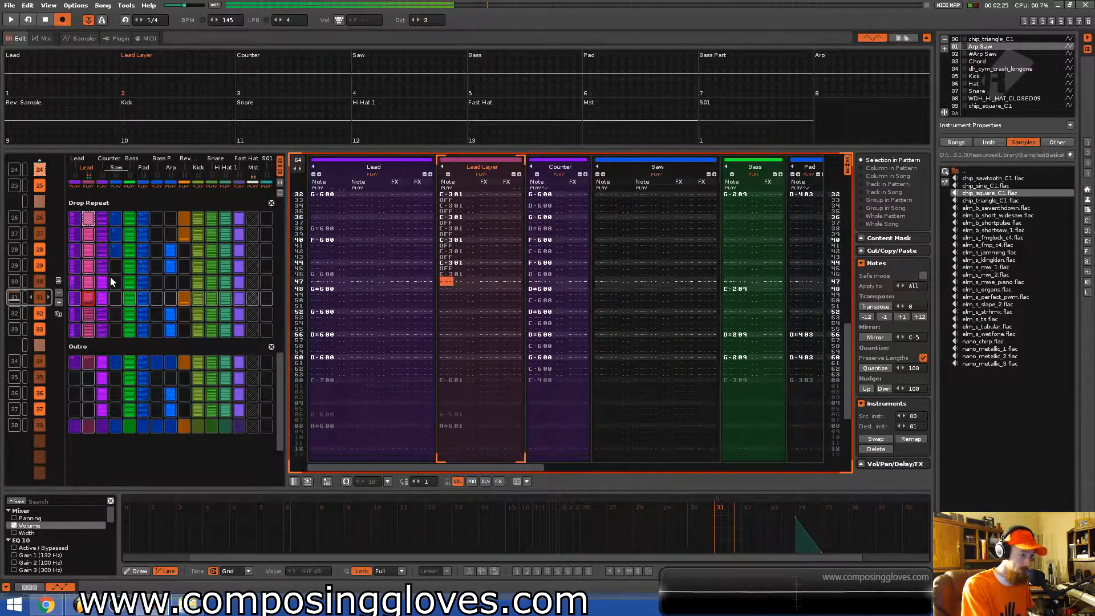
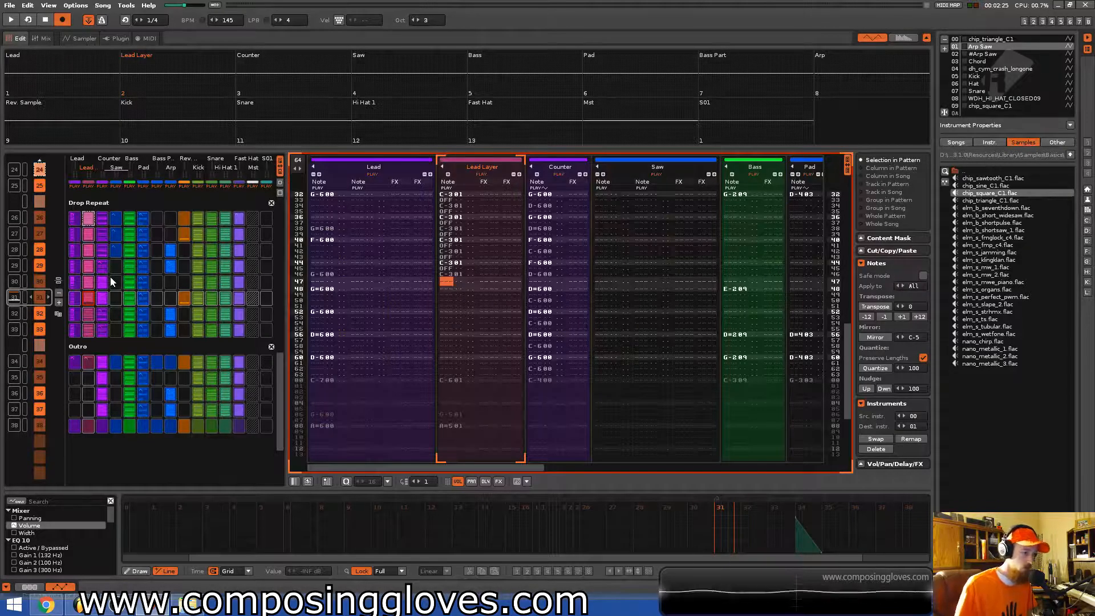
Insert a note-off at row 47 of the Lead Layer track, step back up the rows and play the pattern to check it.
key("Caps_Lock")
key("Up")
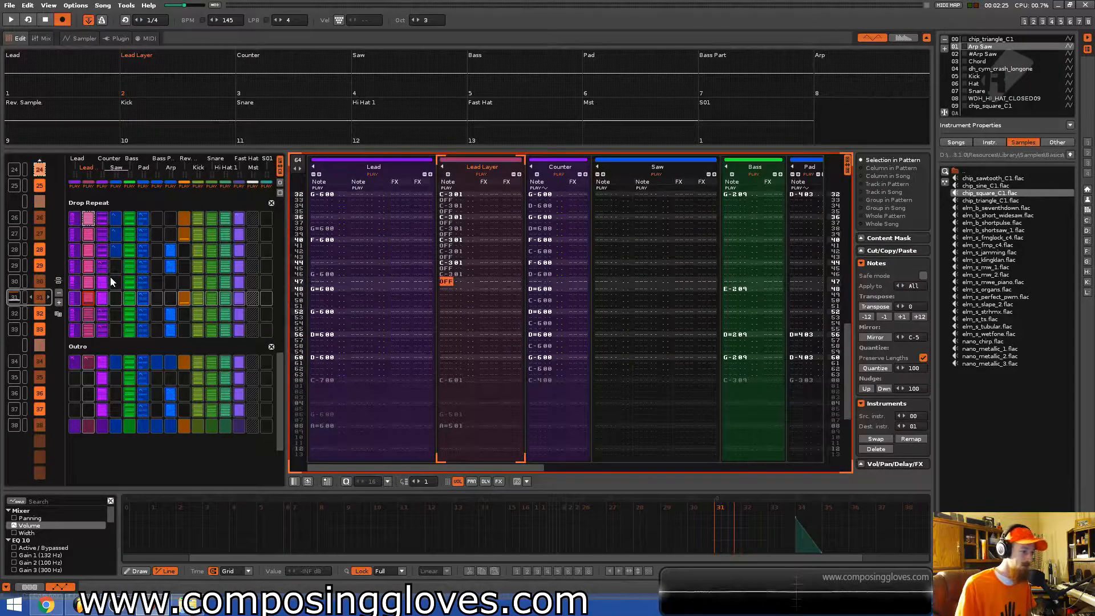
key("Up")
key("Up")
key("Up")
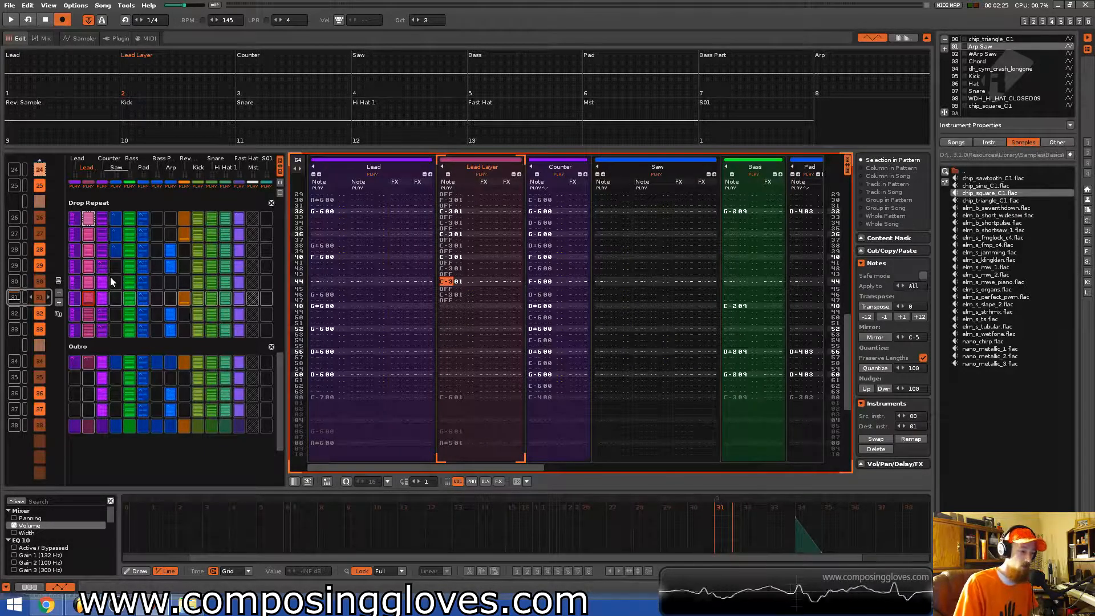
key("Up")
key("Up")
key("Up")
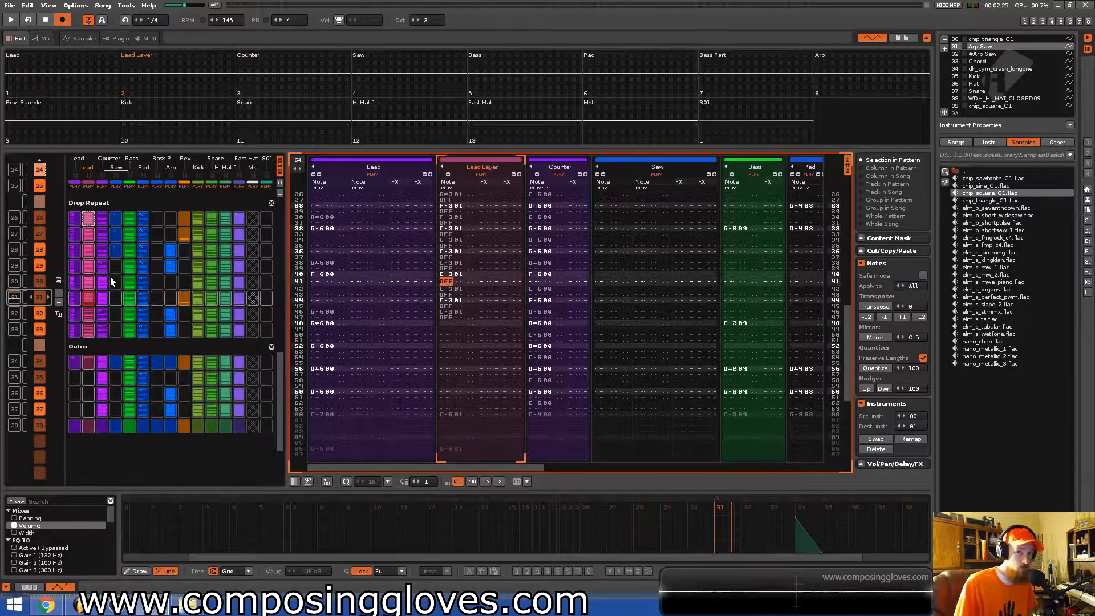
key("space")
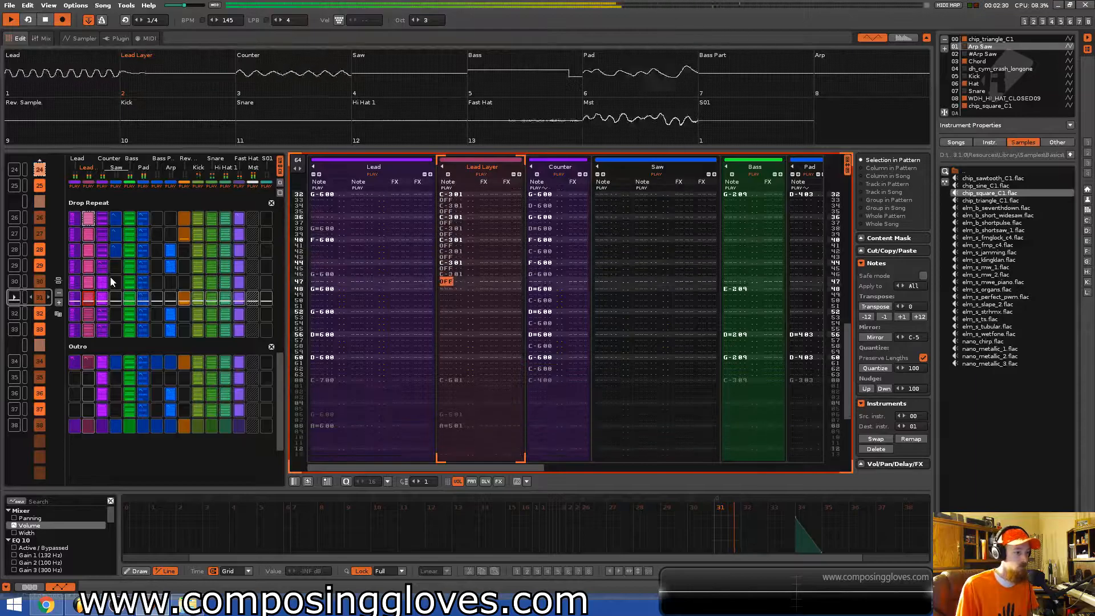
key("space")
key("space")
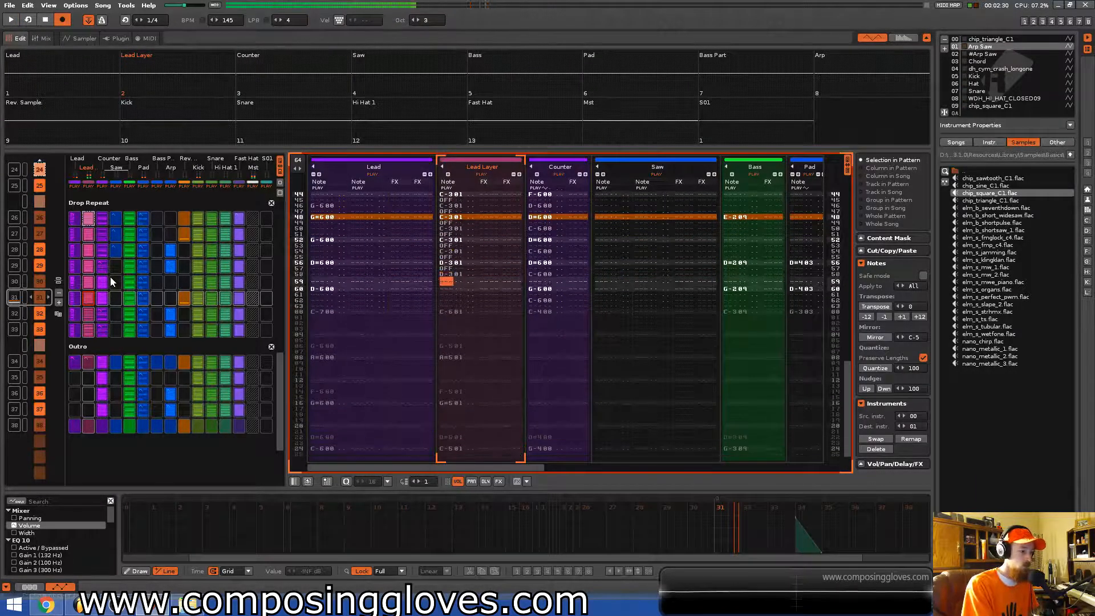
Enter D#3 notes alternating with note-offs in the Lead Layer rows above, then save the song.
key("Up")
key("Up")
key("Up")
key("d")
key("a")
key("d")
key("a")
key("d")
key("a")
key("d")
key("a")
key("ctrl+s")
Play the song and add the RC 24 reverb plugin to the Lead Layer track's effect chain.
scroll(110, 276, "up", 5)
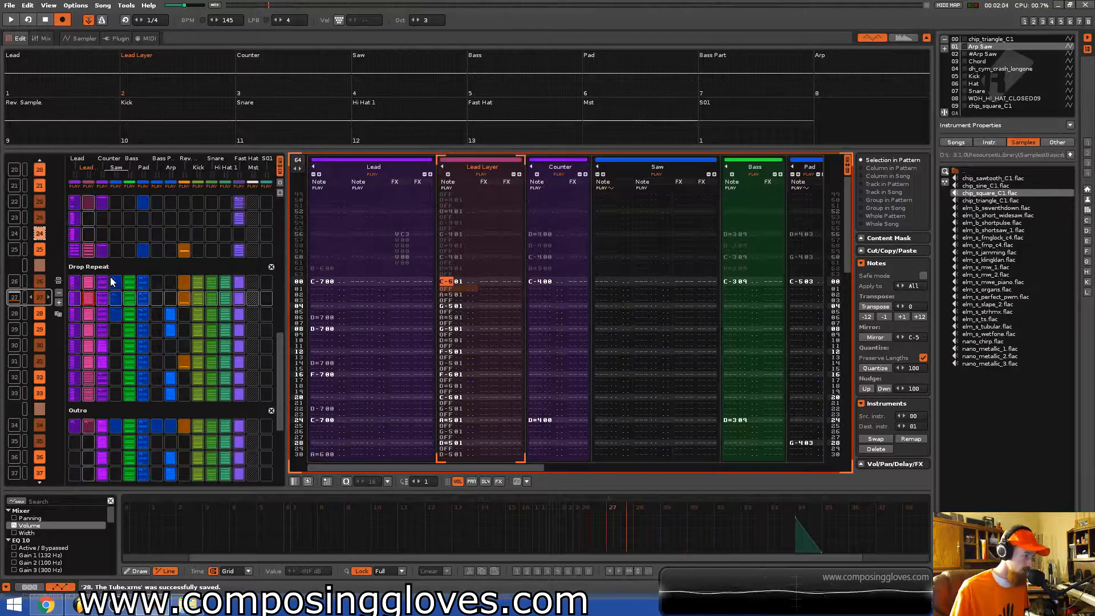
key("space")
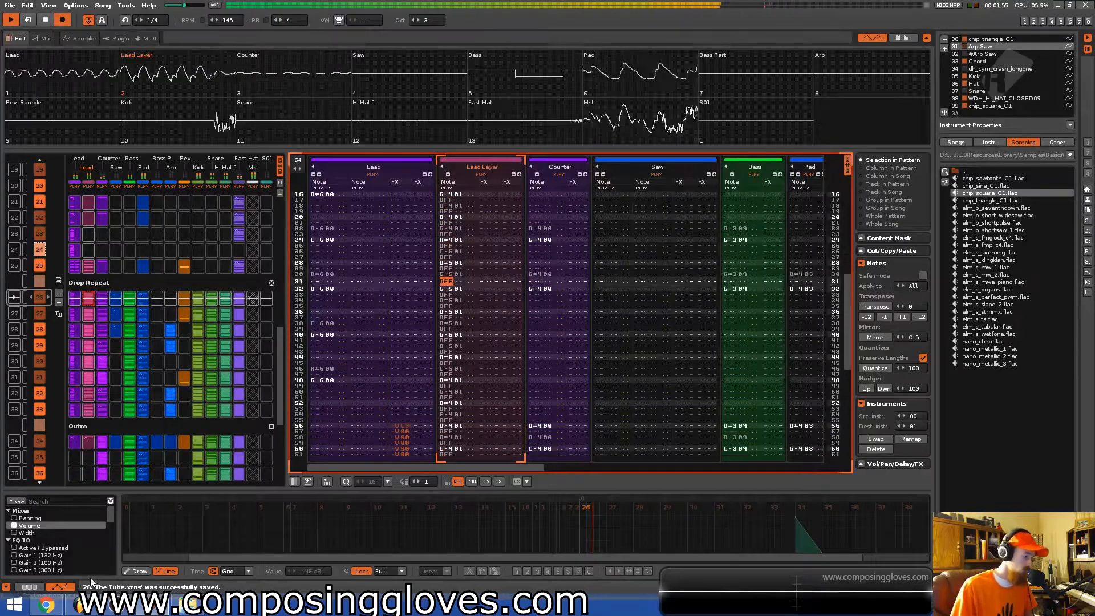
left_click(30, 586)
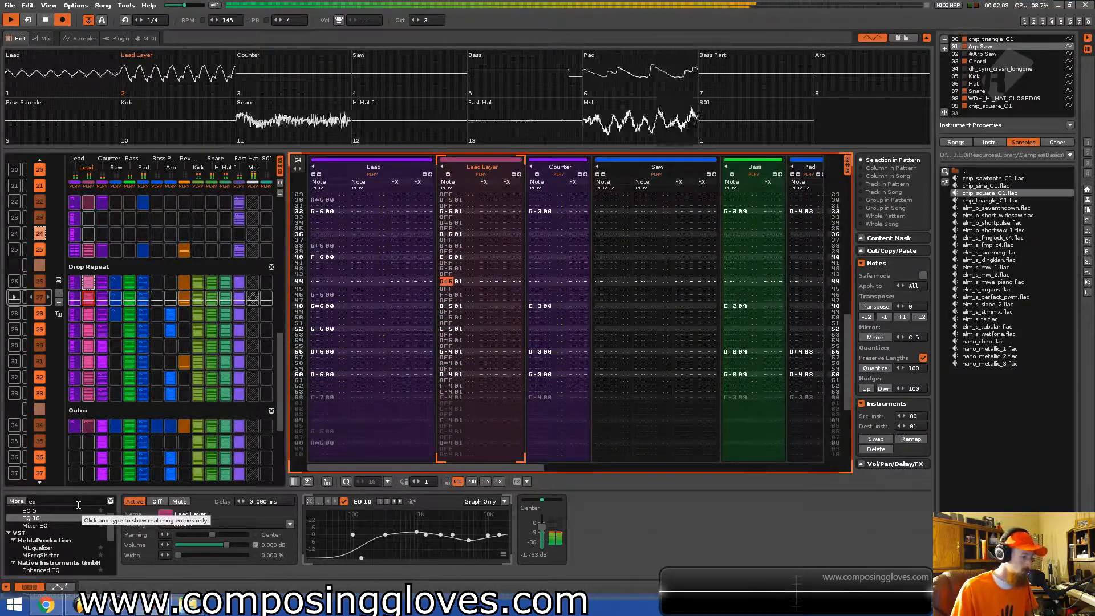
left_click(79, 504)
key("BackSpace")
key("BackSpace")
type("rc")
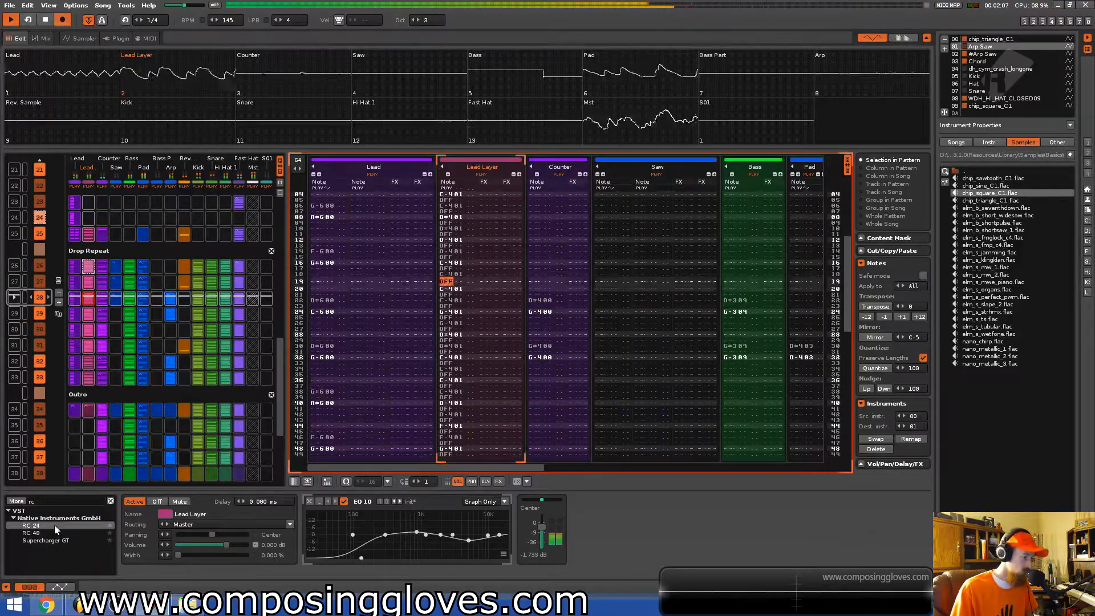
double_click(53, 525)
Open the RC 24 editor, set its wet/dry mix to about 19.5%, toggle the Wet/Mix switch and close the editor.
left_click(587, 502)
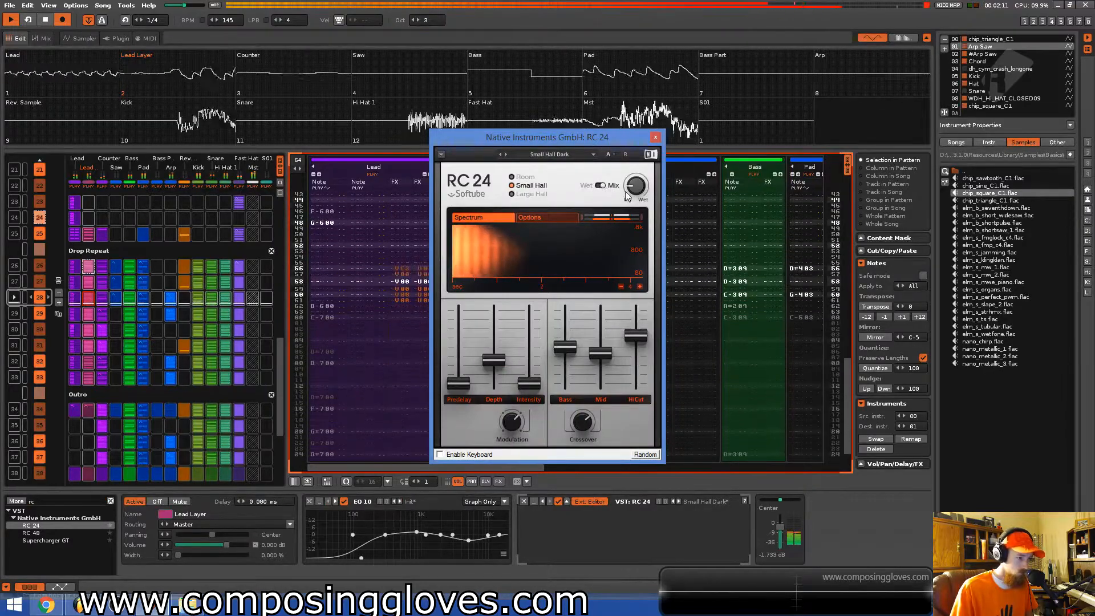
left_click_drag(637, 187, 638, 184)
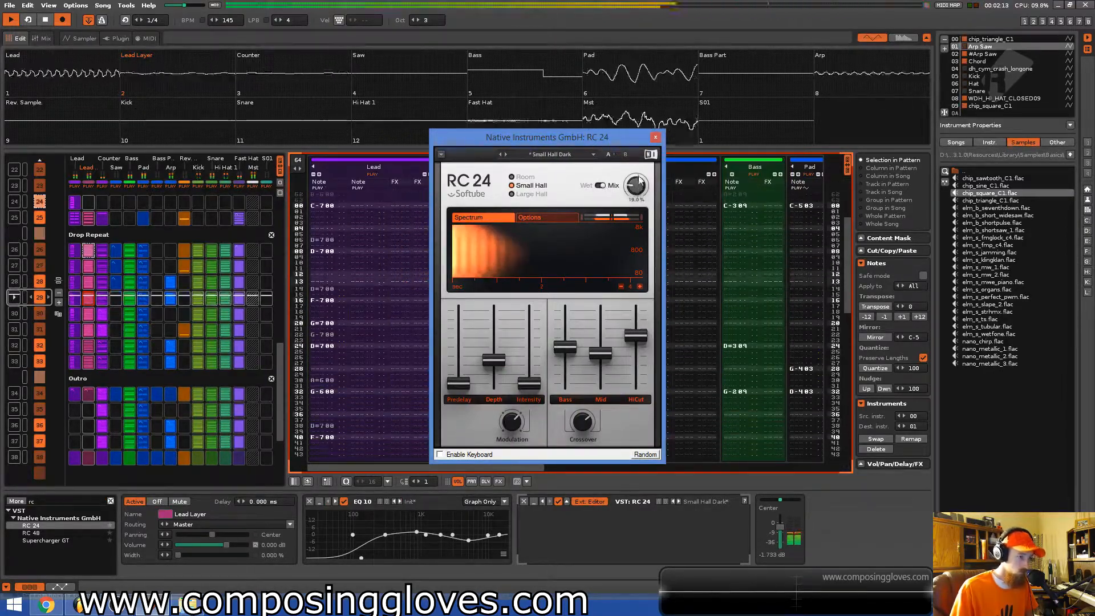
left_click(656, 137)
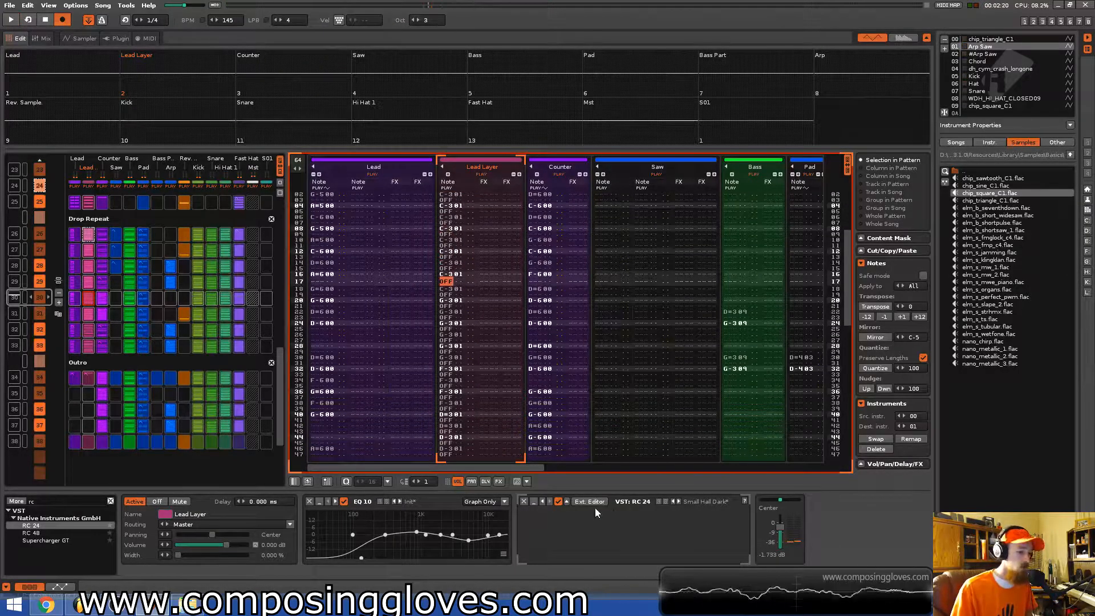
left_click(595, 504)
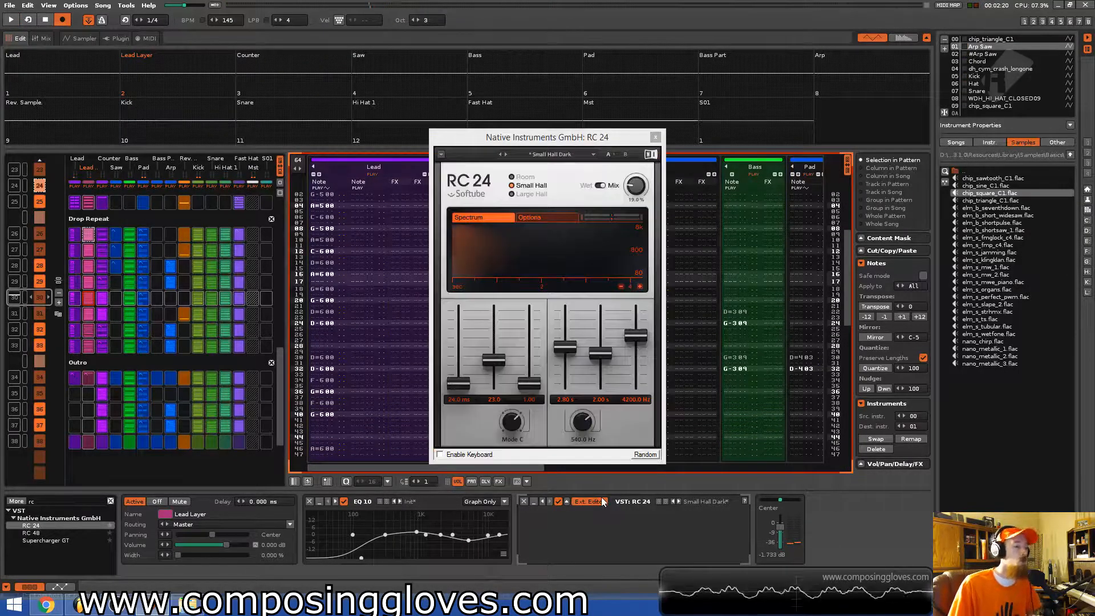
left_click(602, 187)
left_click(603, 187)
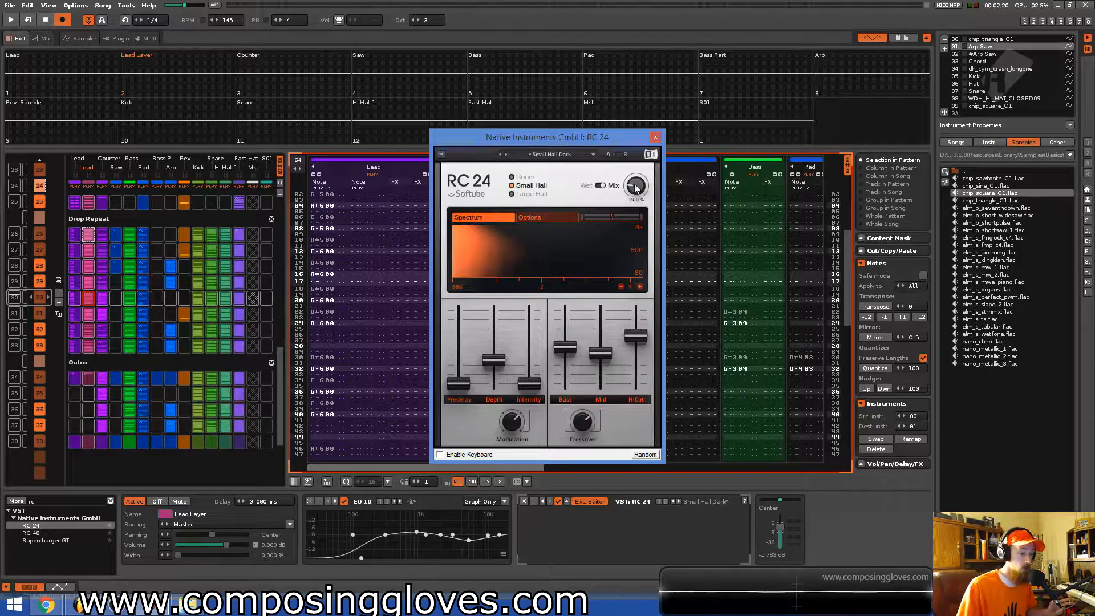
left_click(656, 138)
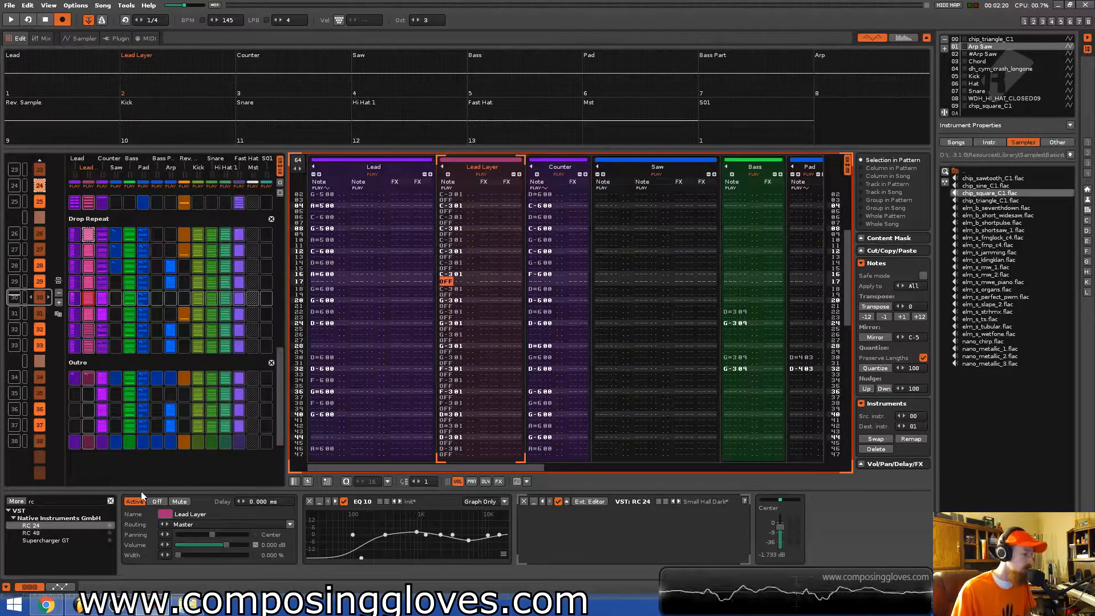
Open the automation editor and select the RC 24 reverb's Mix parameter for the Lead Layer track.
left_click(57, 532)
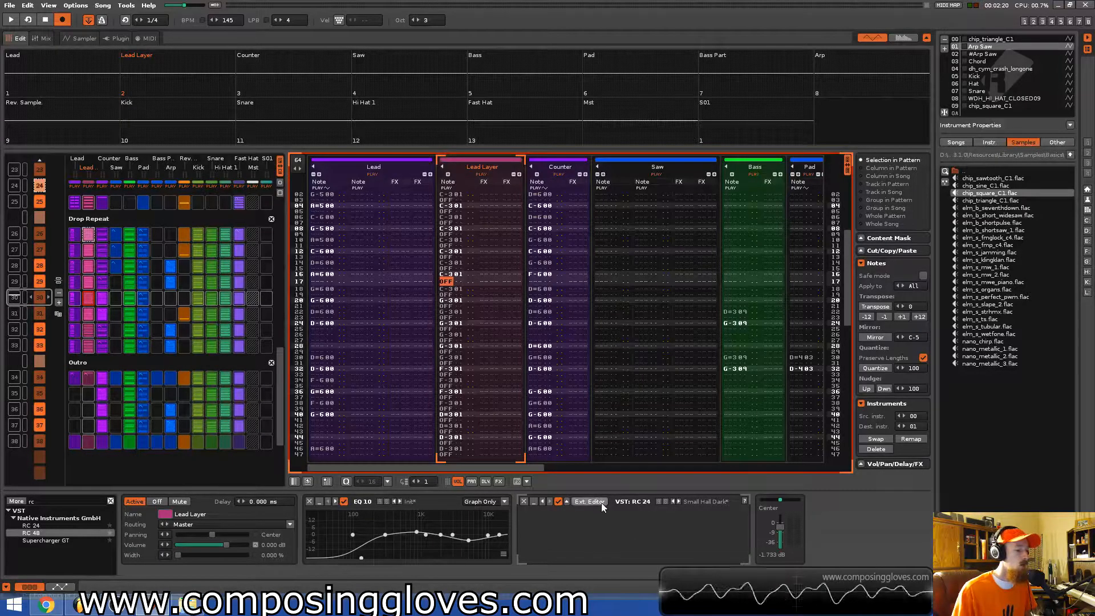
left_click(59, 501)
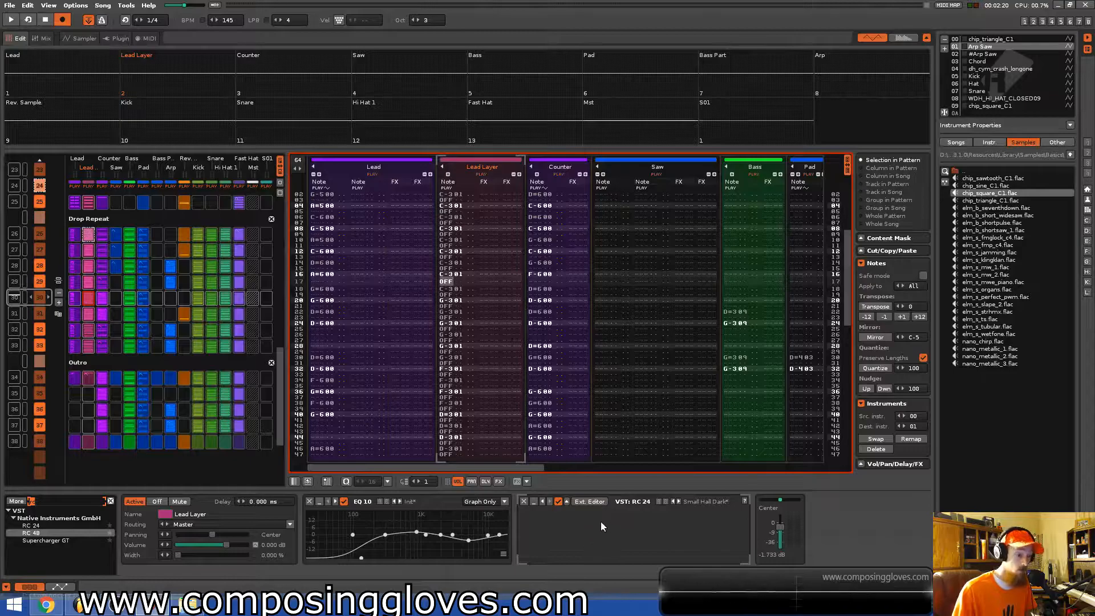
left_click(60, 587)
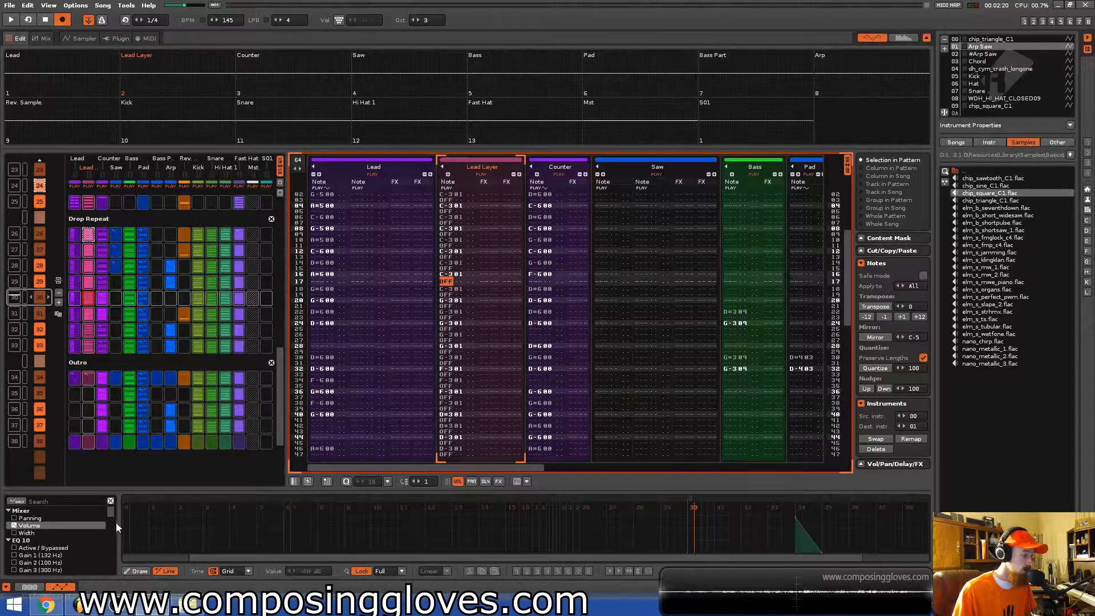
left_click(8, 511)
left_click(8, 518)
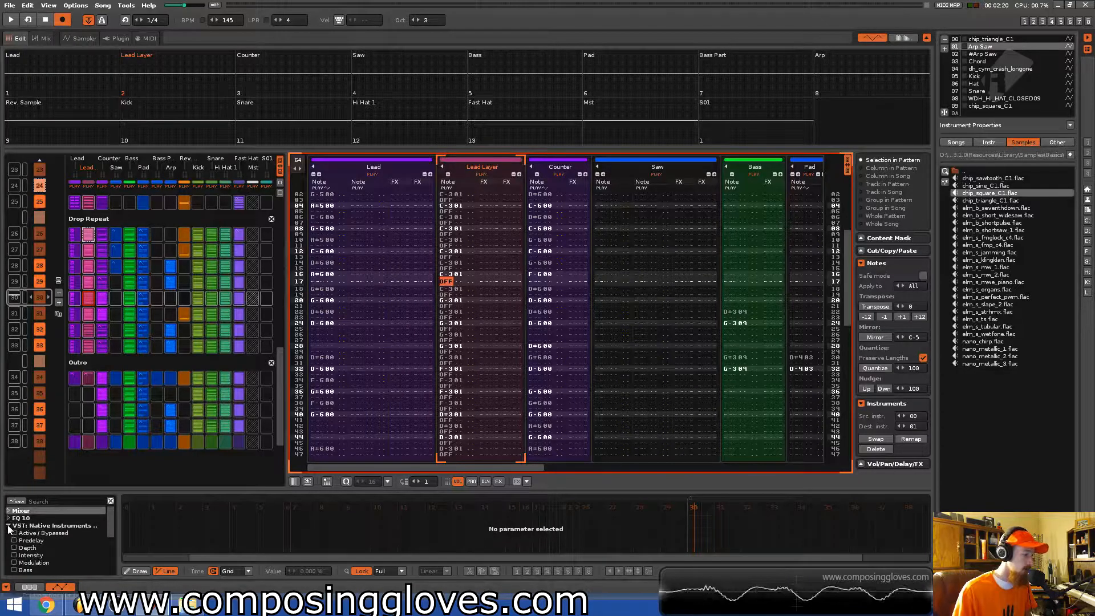
left_click(73, 530)
scroll(69, 548, "down", 1)
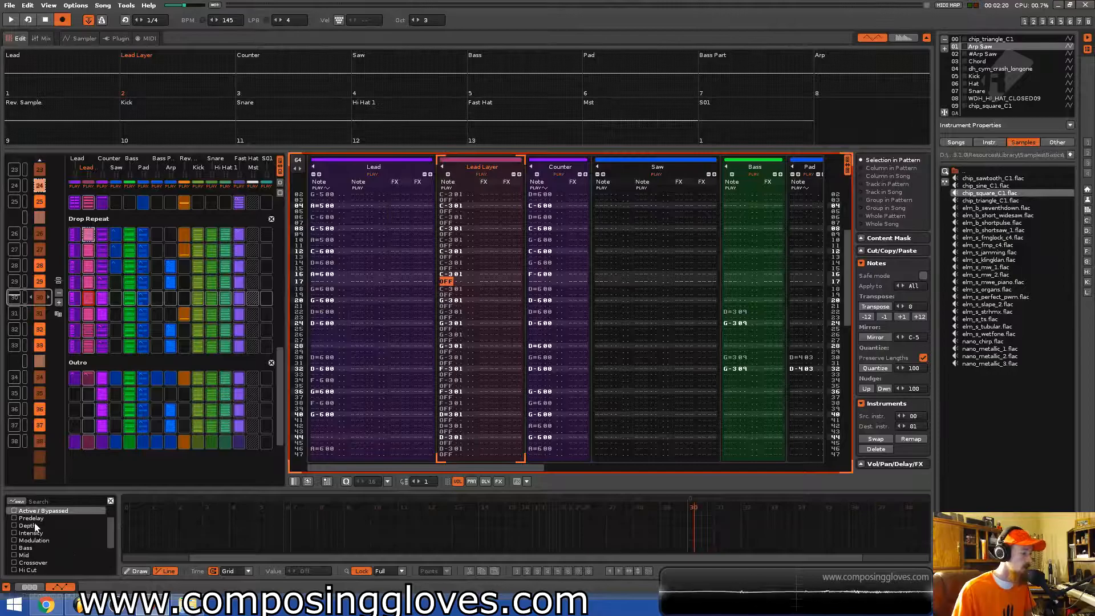
scroll(46, 517, "up", 1)
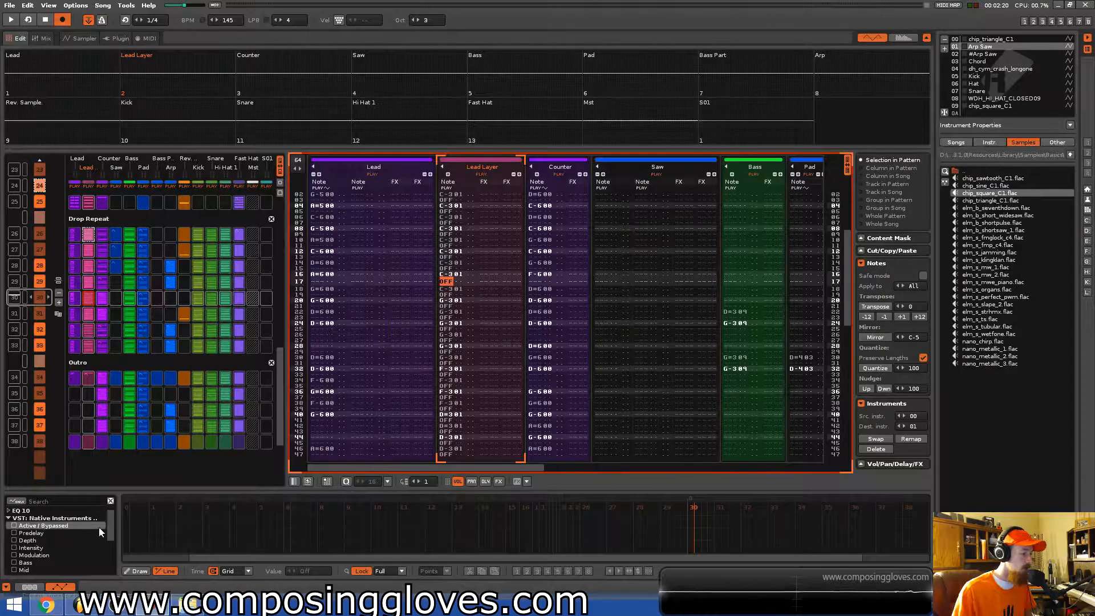
scroll(74, 537, "down", 2)
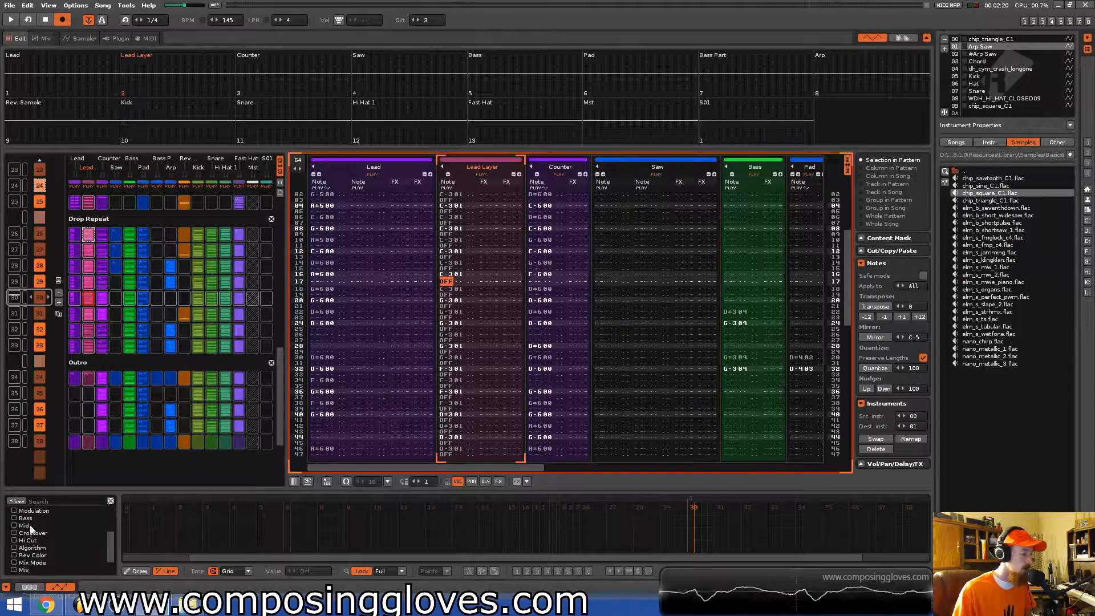
scroll(67, 528, "down", 1)
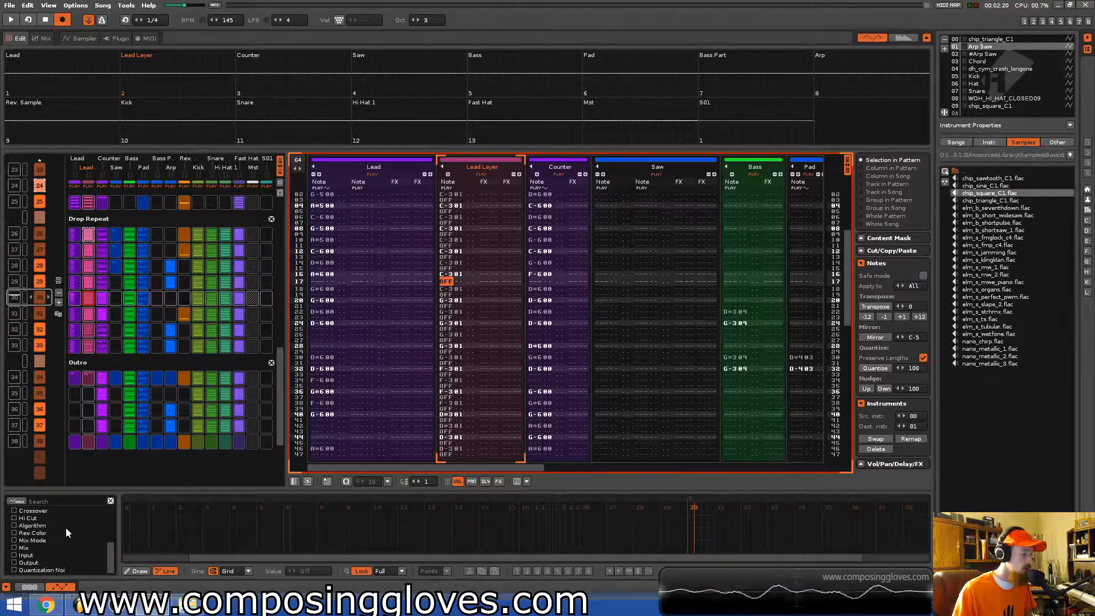
left_click(26, 548)
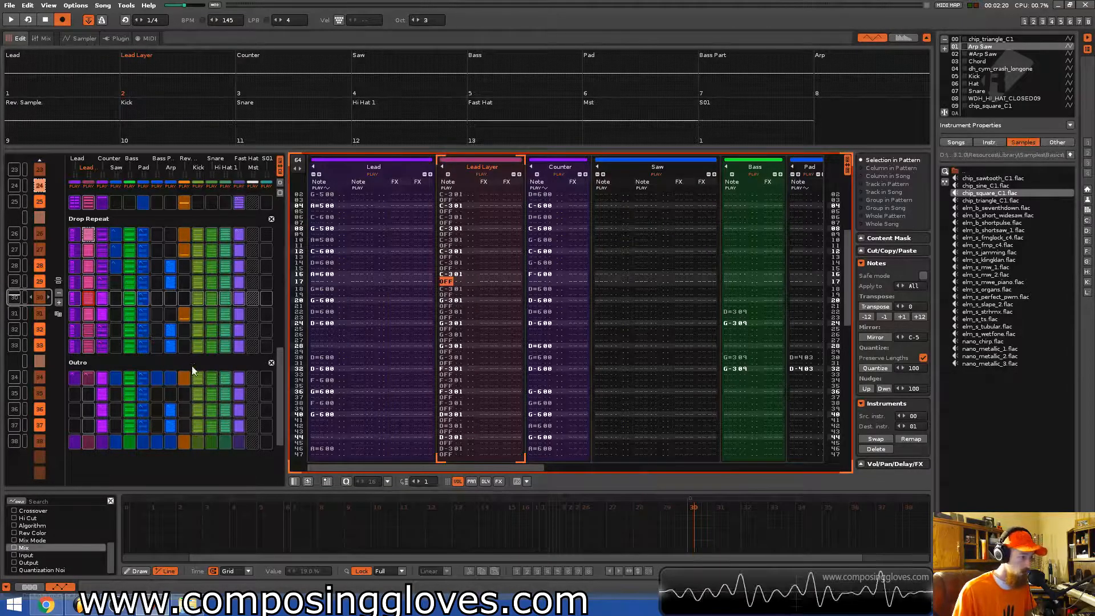
Draw Mix automation points near the start of the pattern, ramping from about 42% down to 0%.
scroll(192, 370, "up", 4)
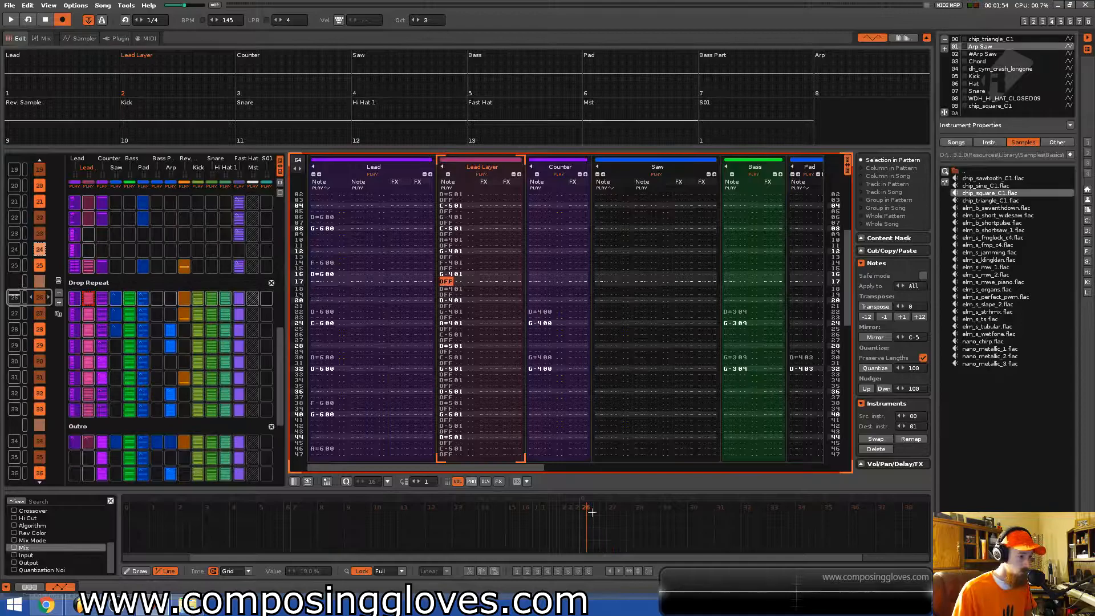
left_click(581, 531)
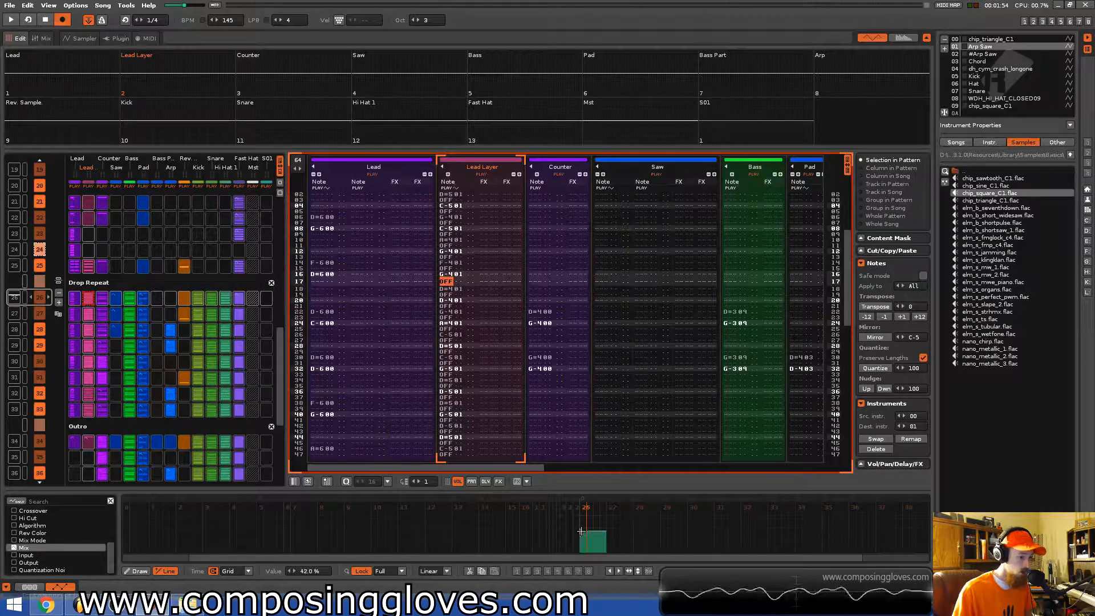
left_click(568, 549)
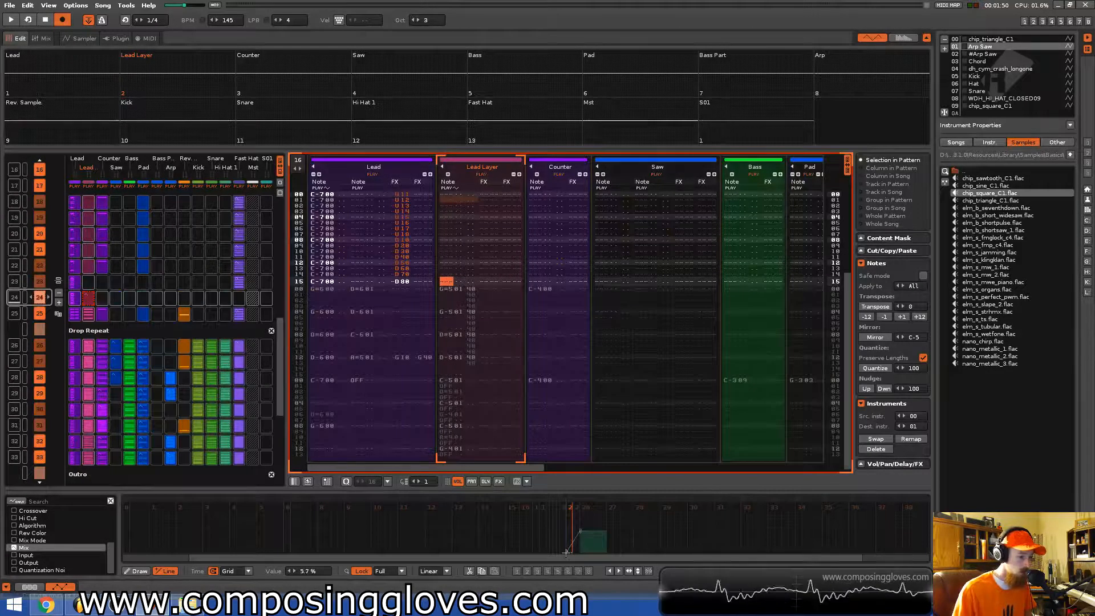
left_click_drag(572, 553, 572, 555)
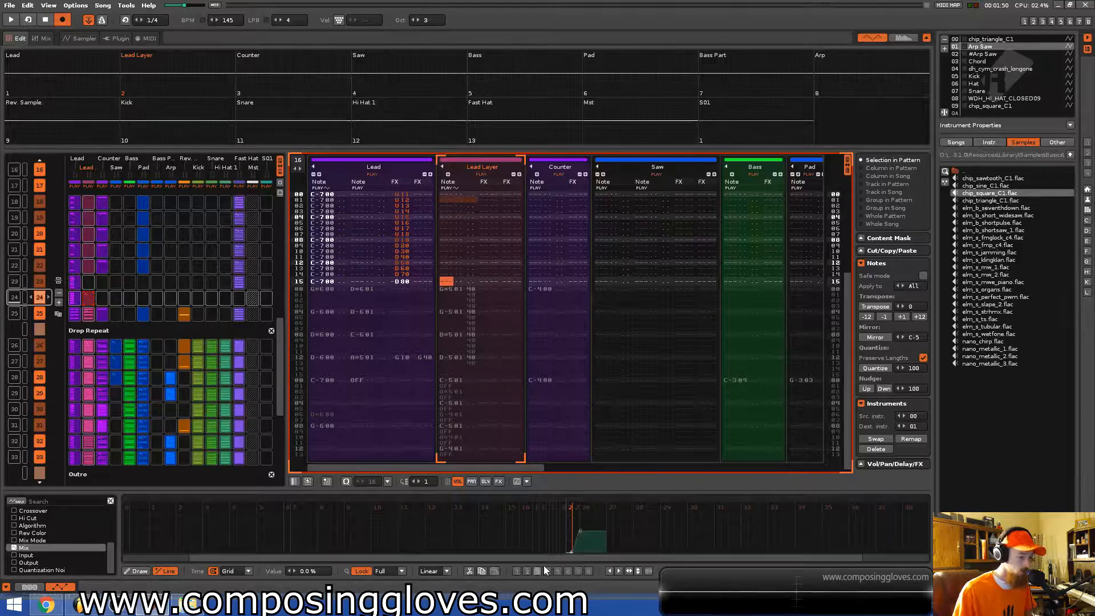
Play the song from the section and undo making the range unique in the sequencer.
left_click(122, 552)
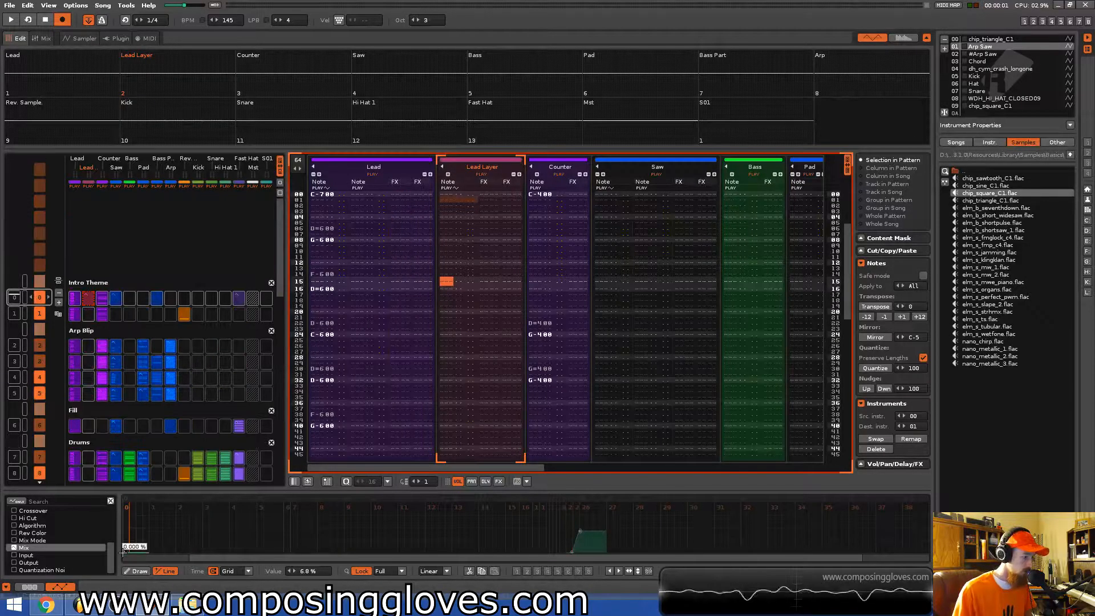
left_click(578, 498)
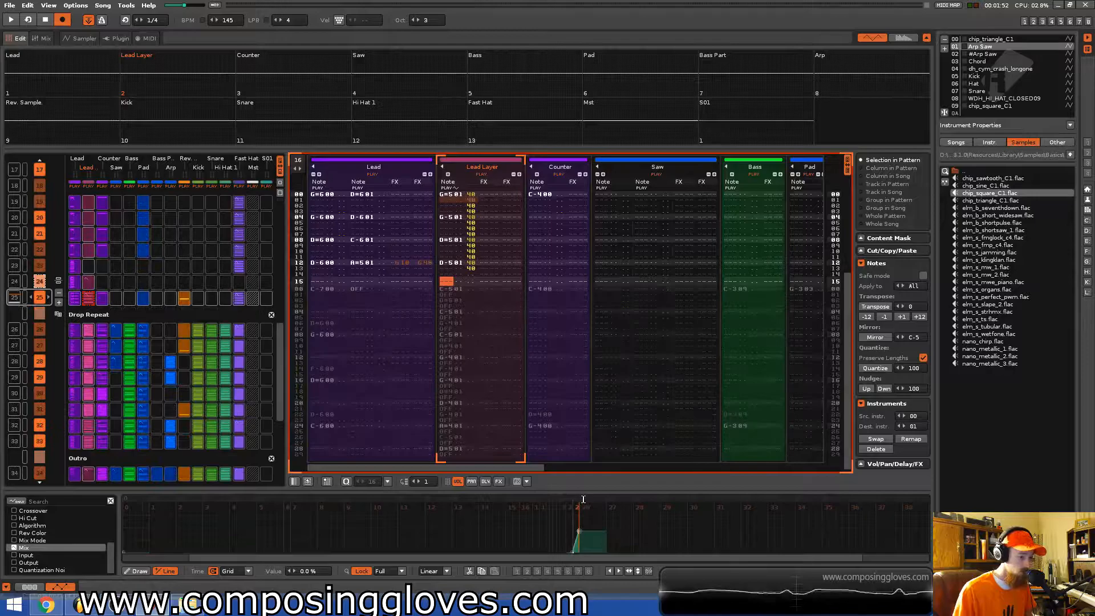
key("space")
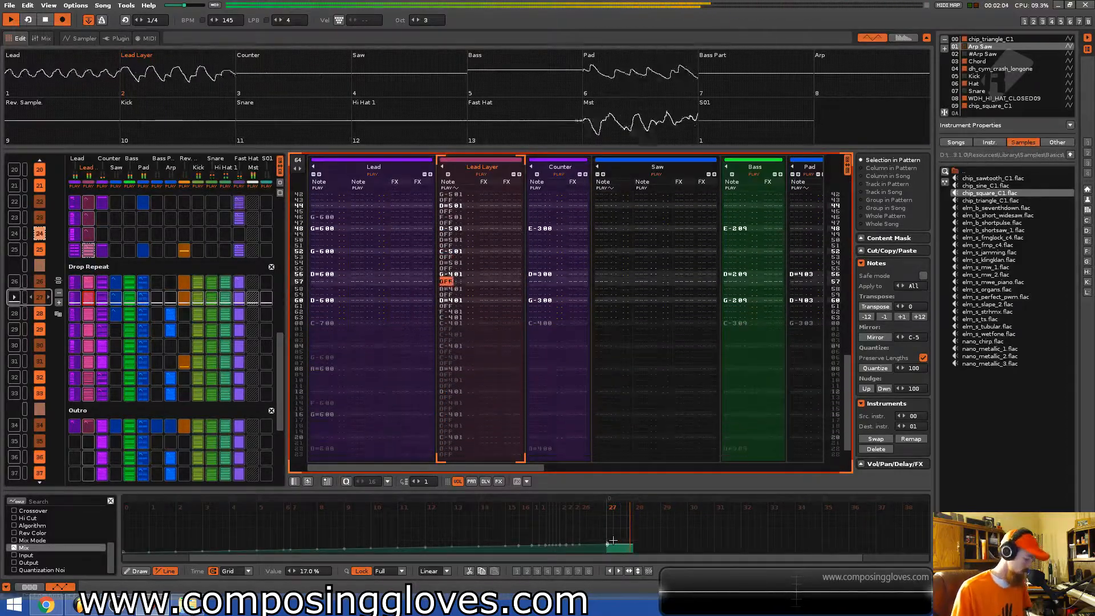
key("ctrl+z")
Reshape the Mix automation envelope by moving points and adding a peak of about 42%.
left_click(607, 547)
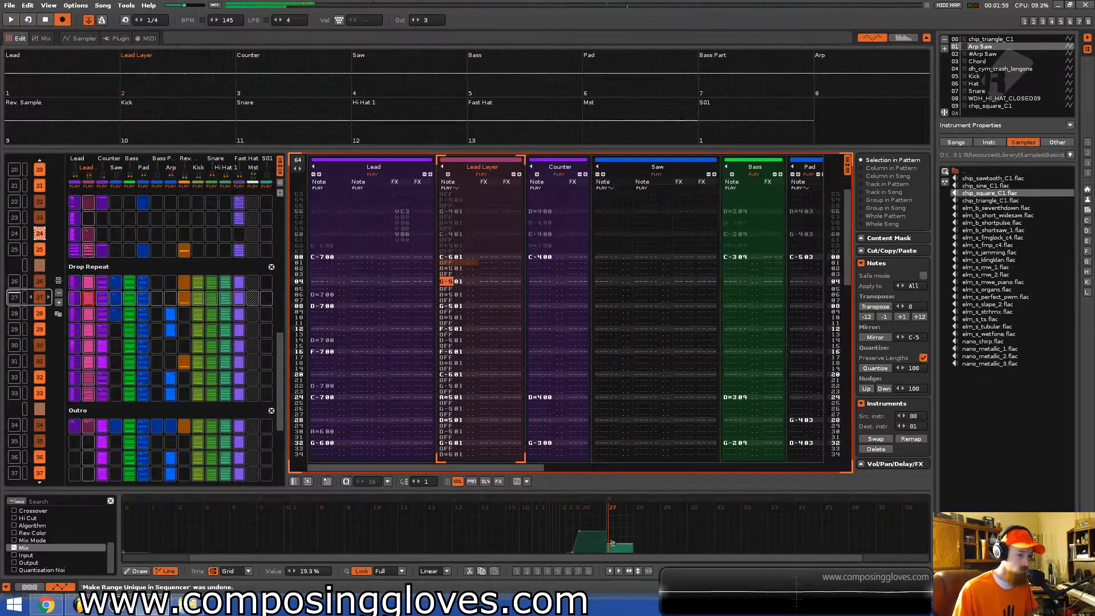
left_click_drag(606, 546, 581, 537)
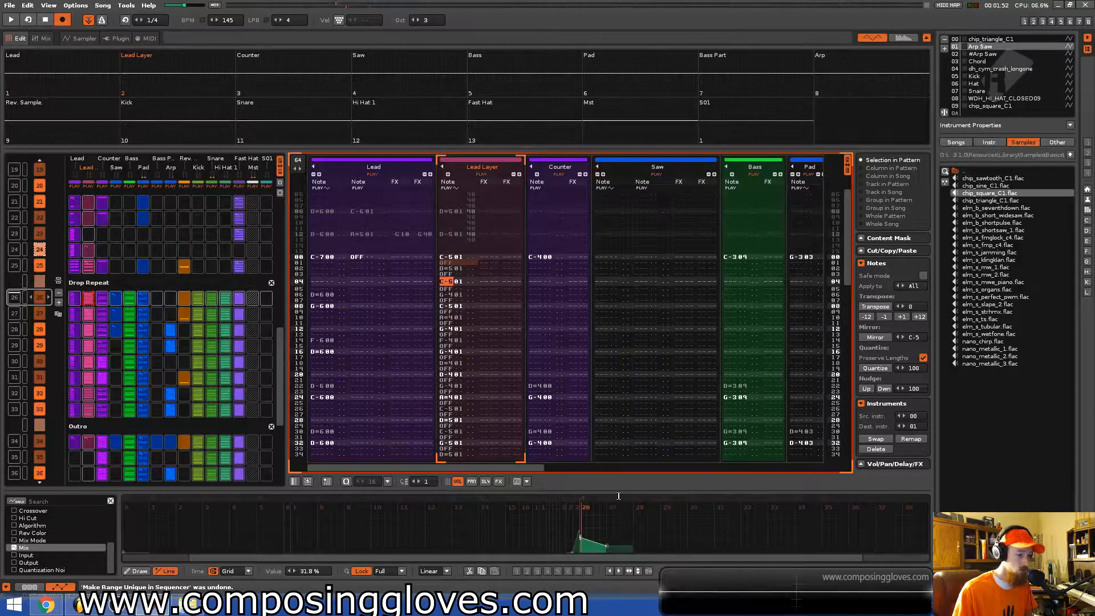
key("space")
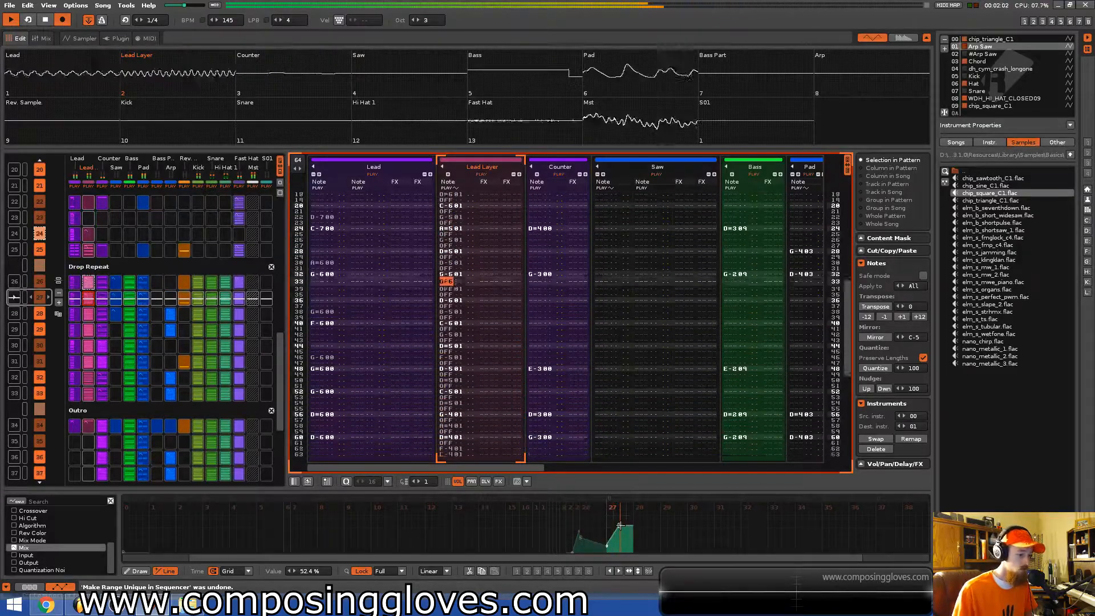
mouse_move(620, 522)
left_mouse_down()
mouse_move(621, 509)
mouse_move(632, 539)
left_mouse_up()
left_click(626, 512)
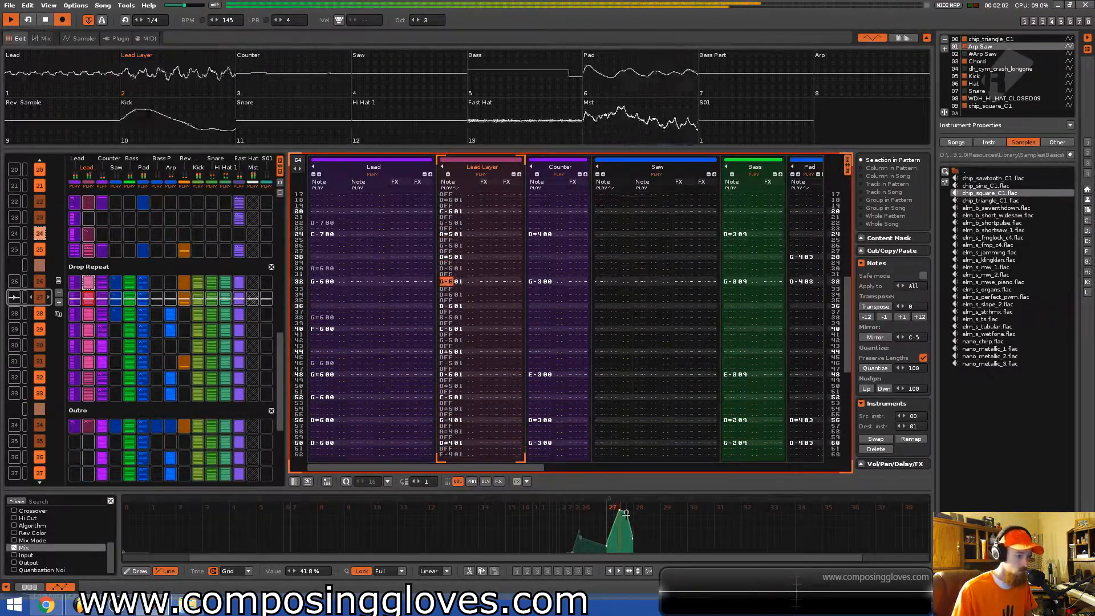
Adjust the Mix envelope points around the first peak and add a point after it at 0%.
left_click(638, 548)
left_click_drag(638, 547, 646, 551)
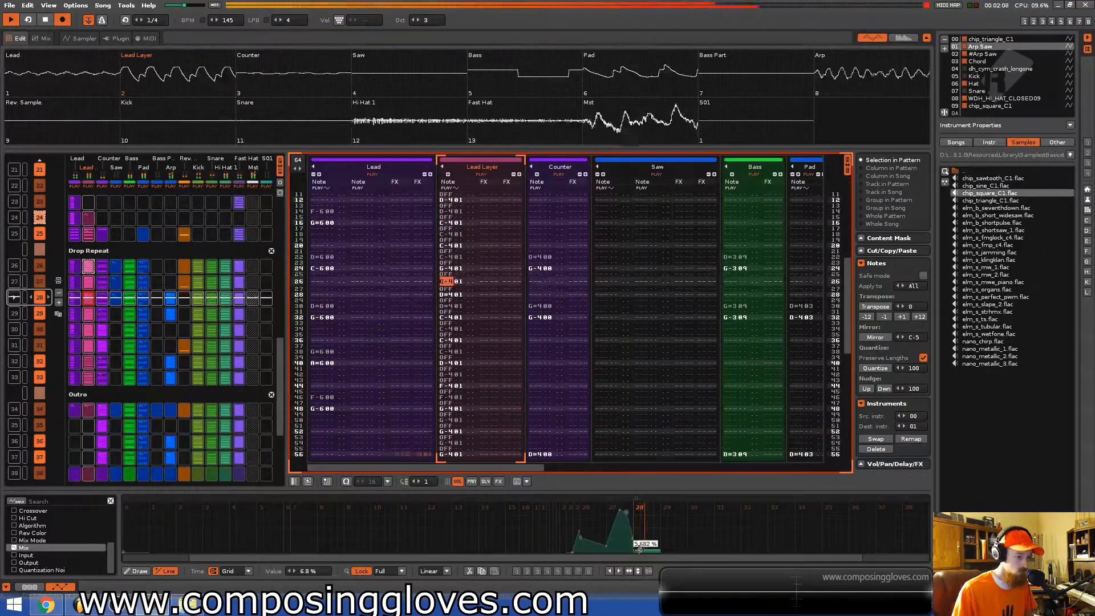
left_click(634, 538)
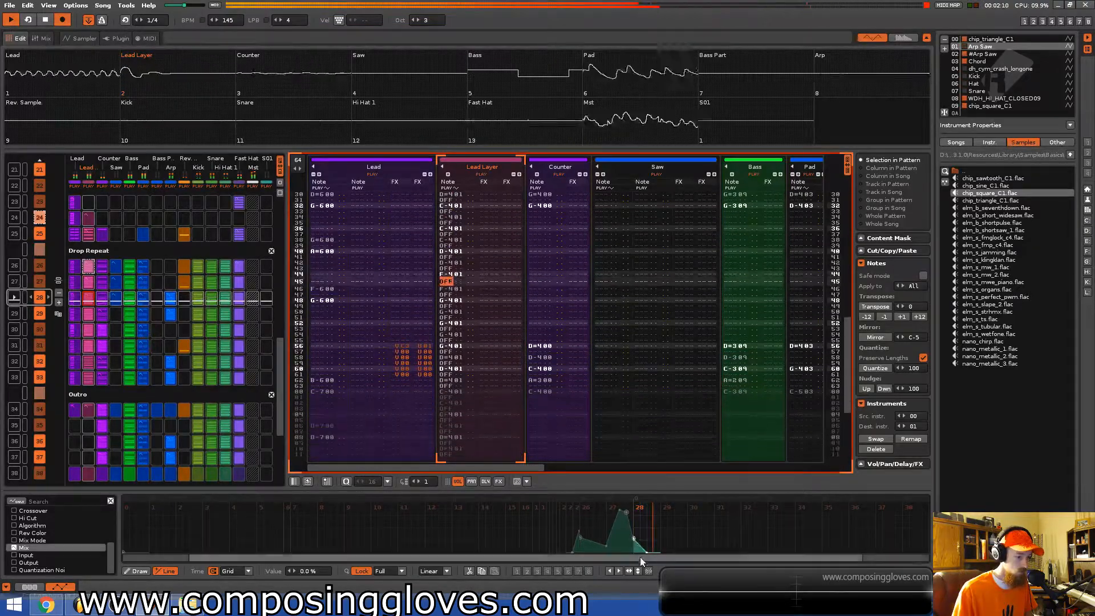
left_click(674, 532)
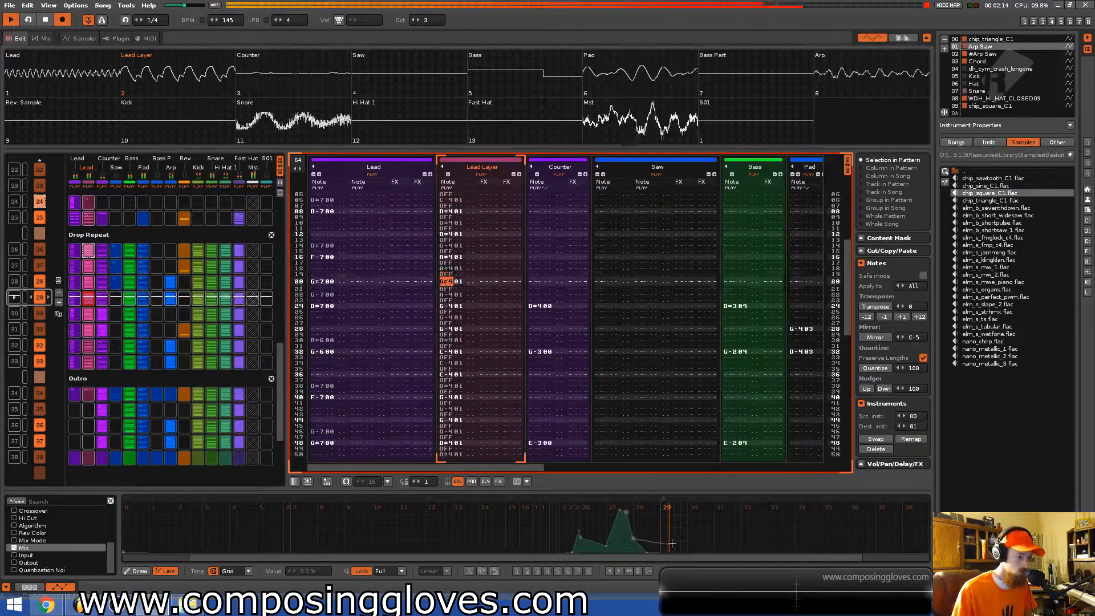
Draw a second Mix automation peak of about 53% just after the first one.
left_click(636, 549)
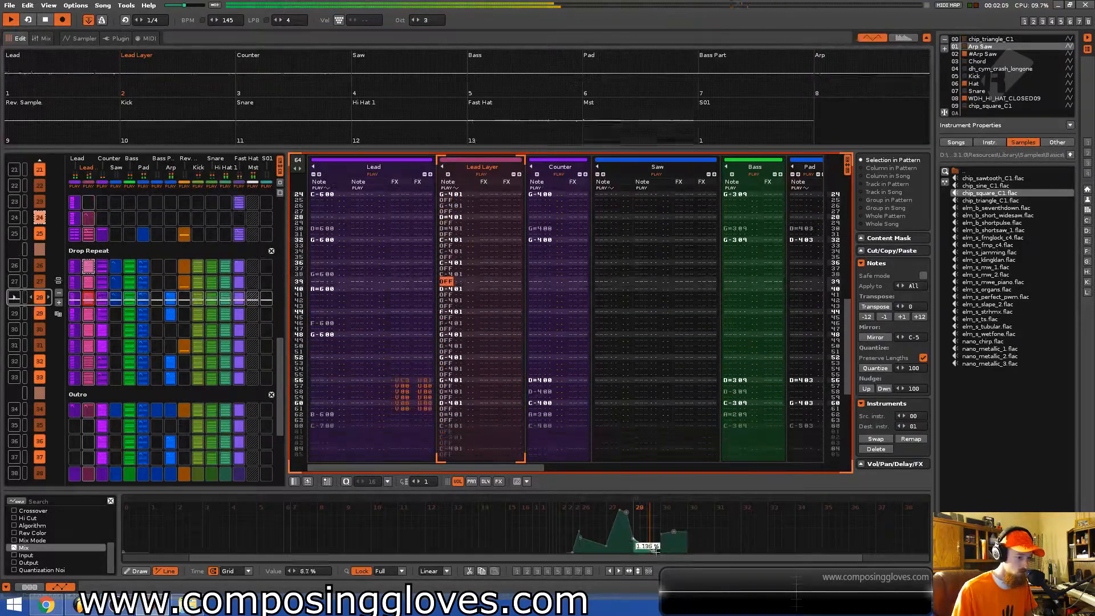
left_click(655, 552)
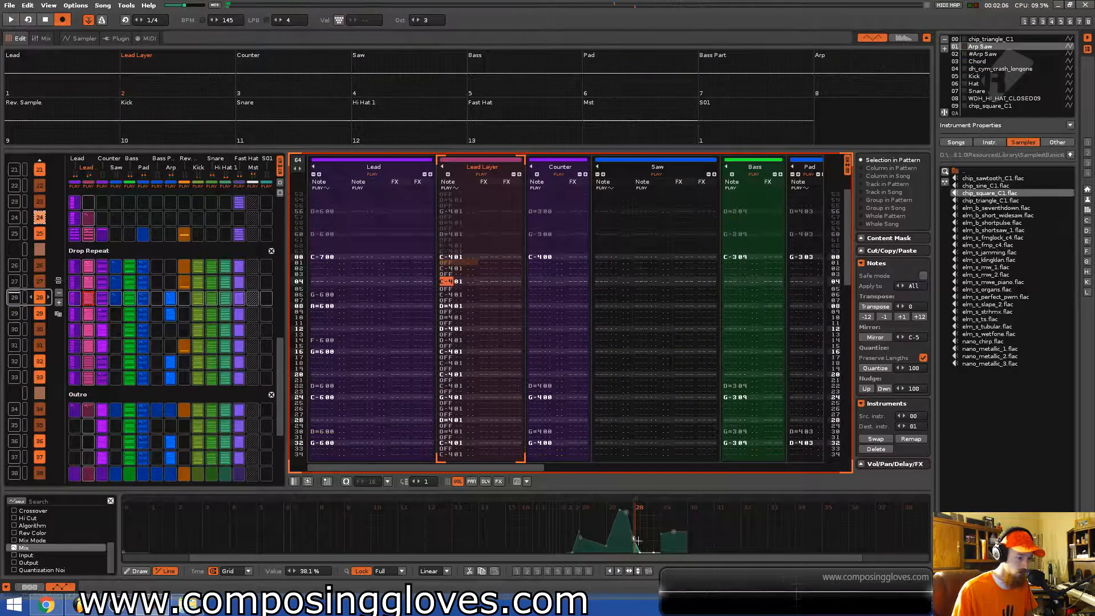
left_click(660, 552)
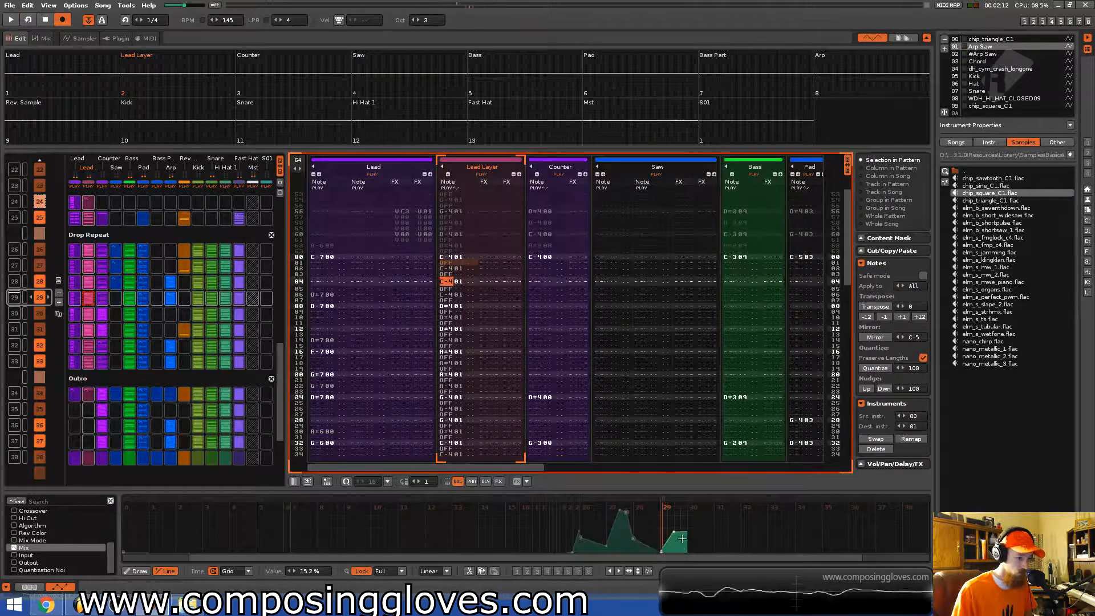
left_click(646, 549)
left_click(639, 552)
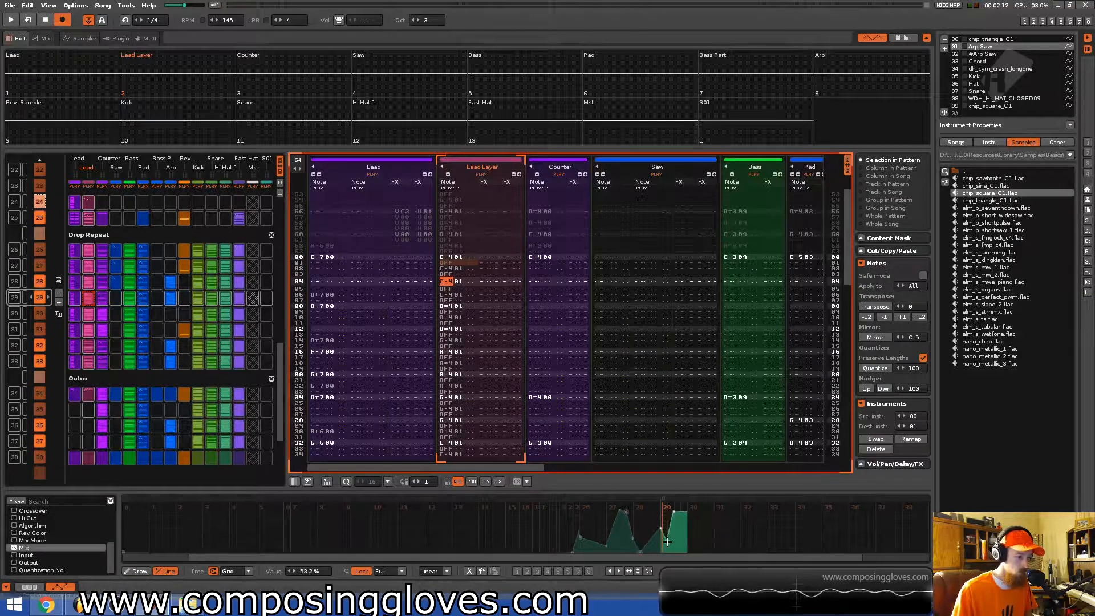
key("ctrl+z")
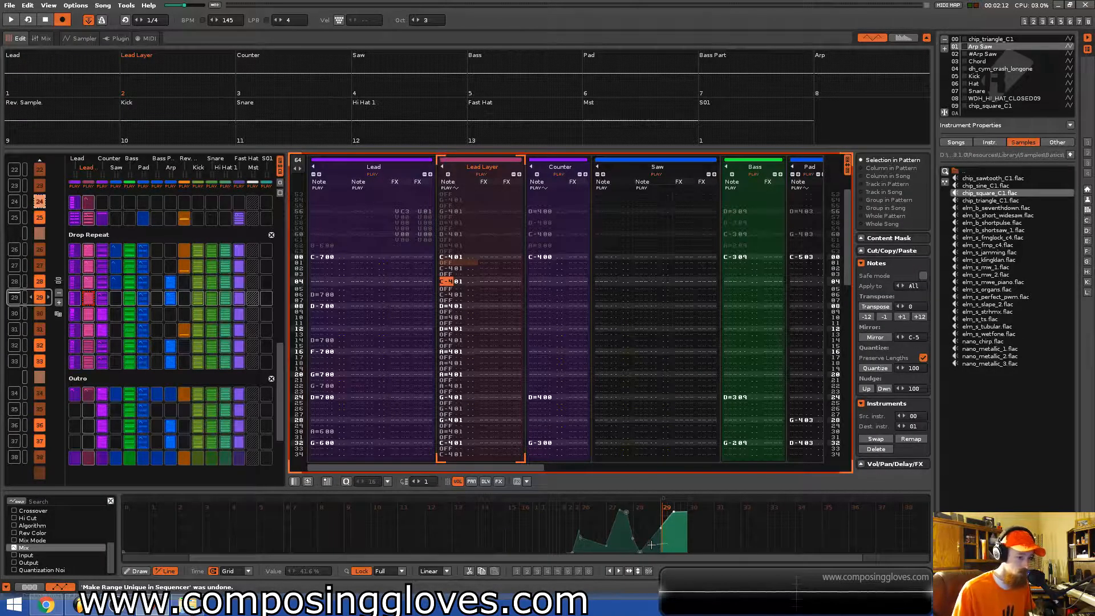
left_click_drag(656, 553, 660, 549)
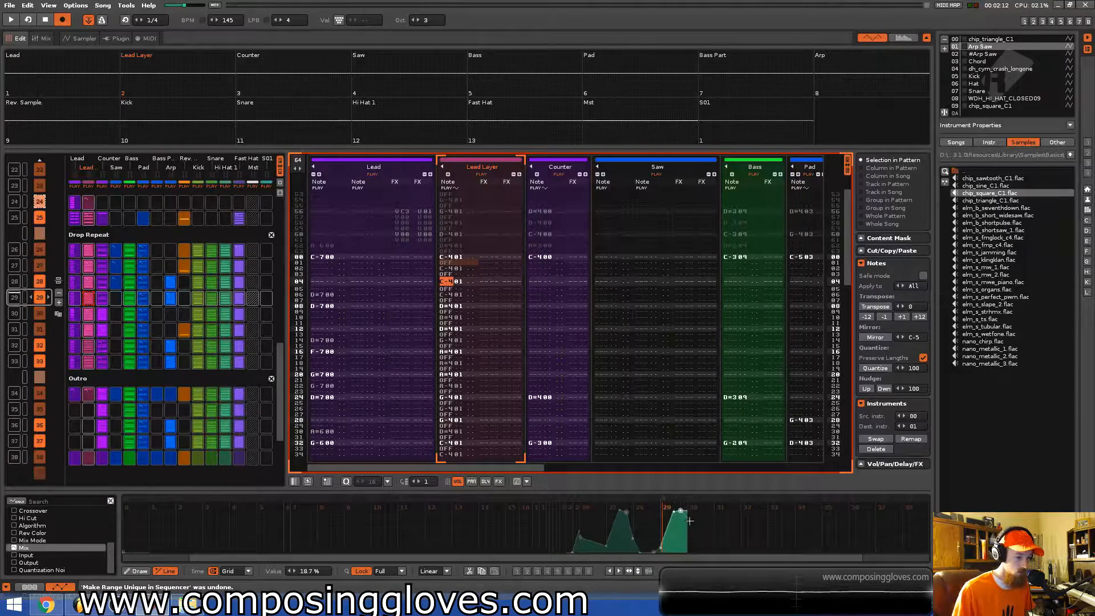
Play back the section and review the Lead Layer pattern against the Mix automation.
scroll(689, 521, "up", 3)
scroll(572, 538, "down", 3)
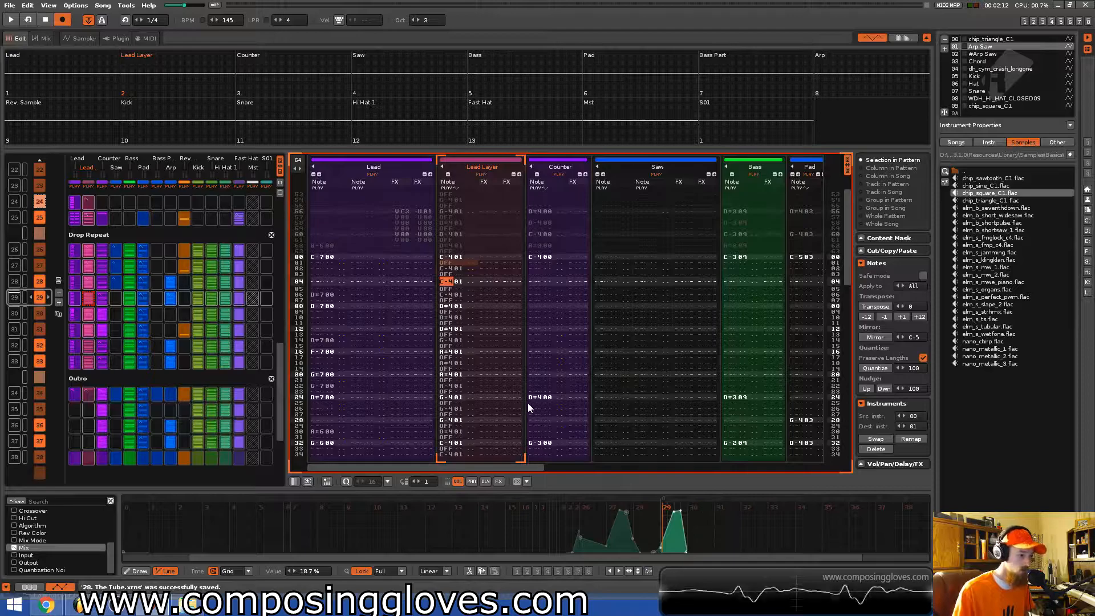
key("space")
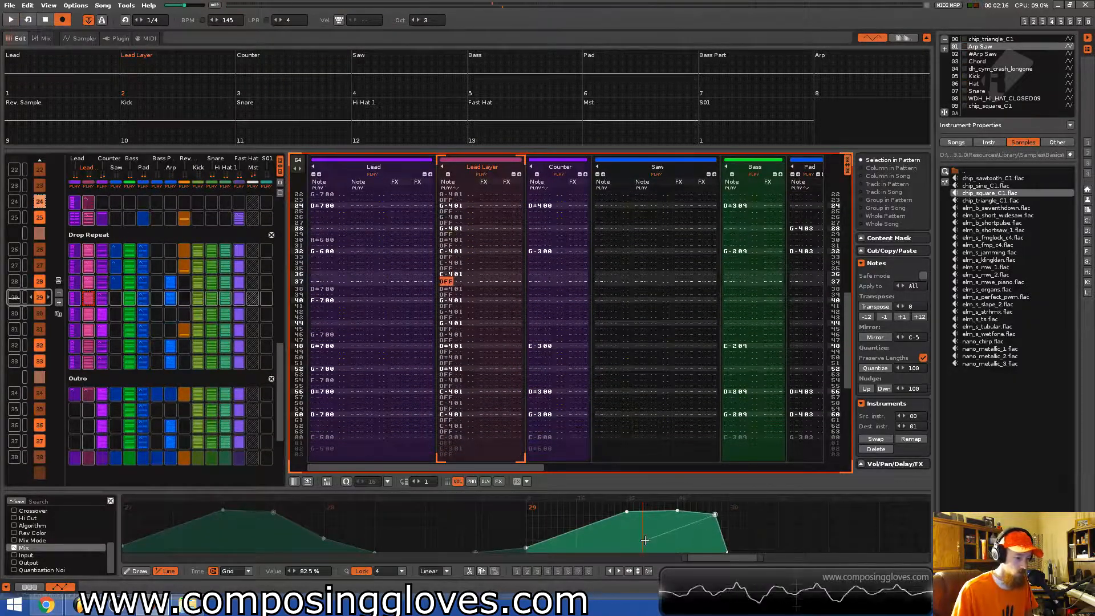
scroll(645, 539, "down", 5)
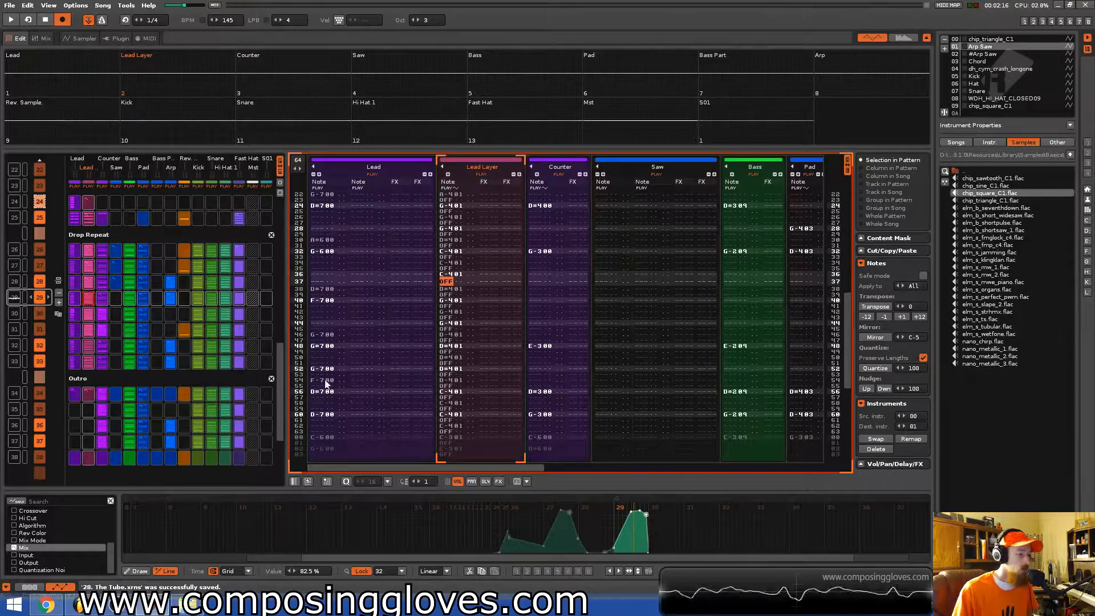
scroll(282, 382, "up", 3)
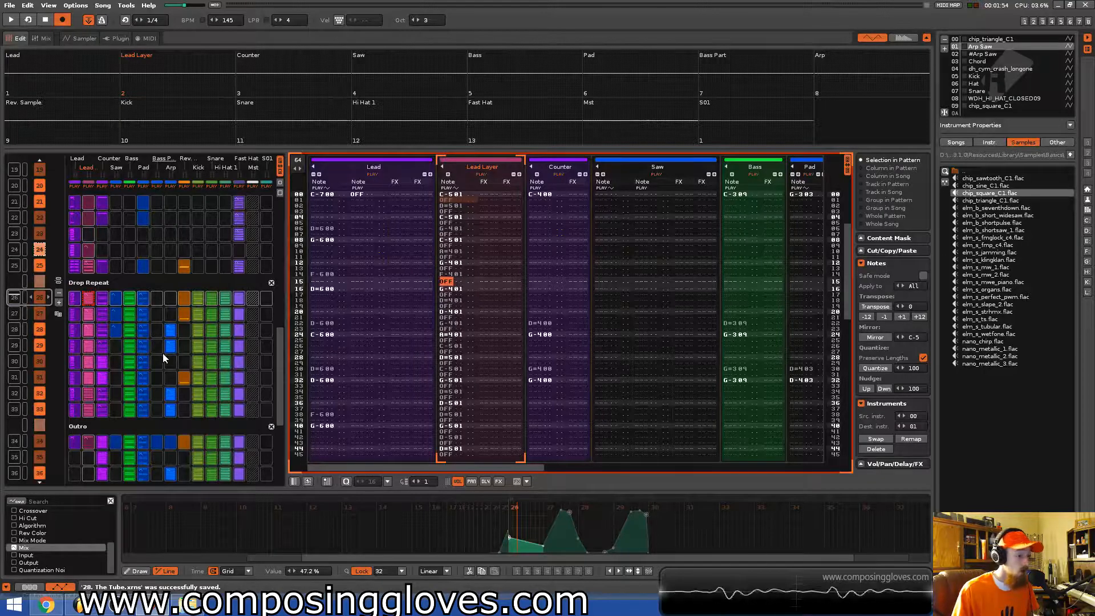
scroll(570, 345, "up", 15)
scroll(577, 349, "up", 7)
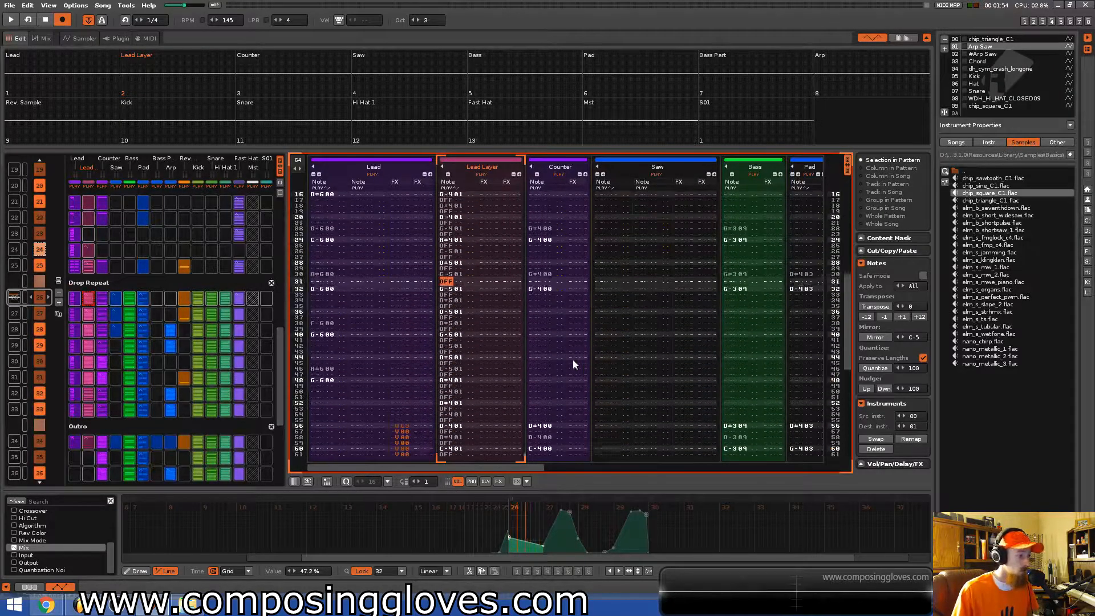
scroll(46, 345, "up", 2)
scroll(48, 345, "down", 1)
scroll(60, 344, "down", 1)
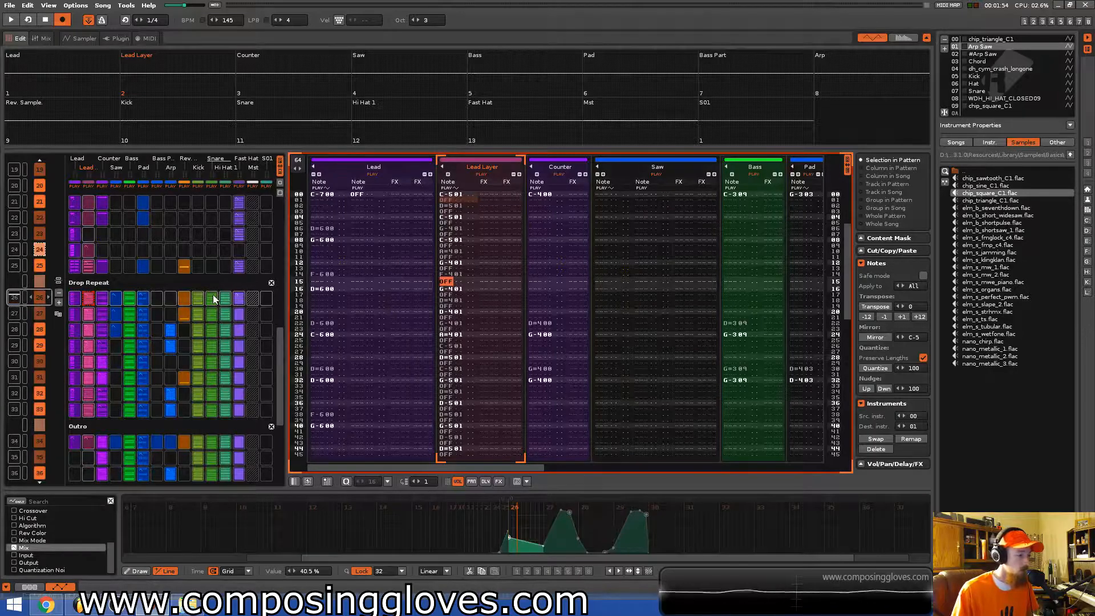
Save the song and stop playback.
key("ctrl+s")
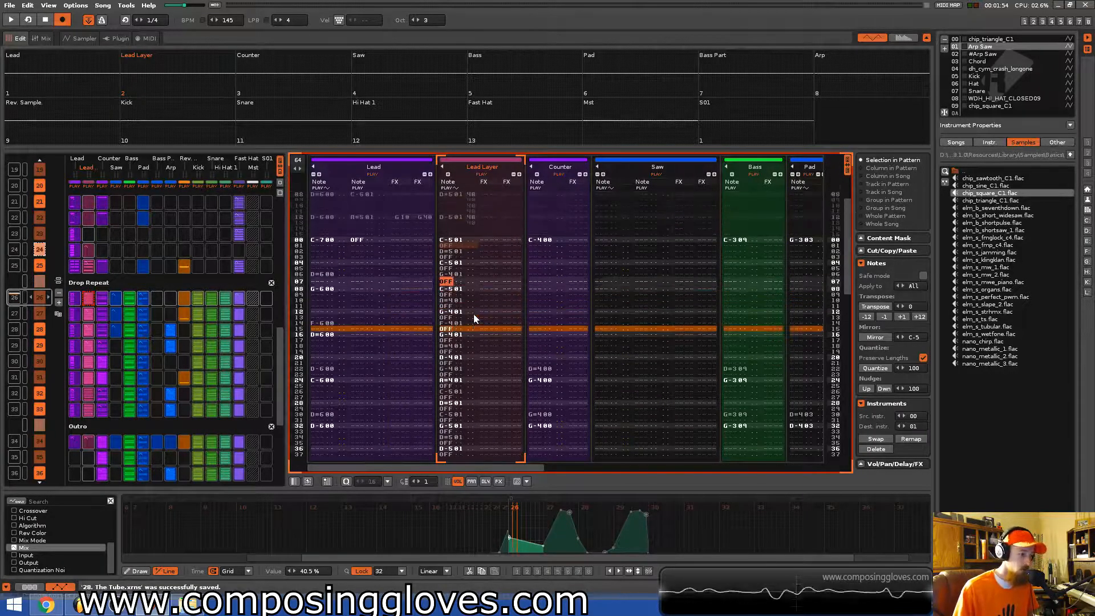
scroll(478, 323, "up", 2)
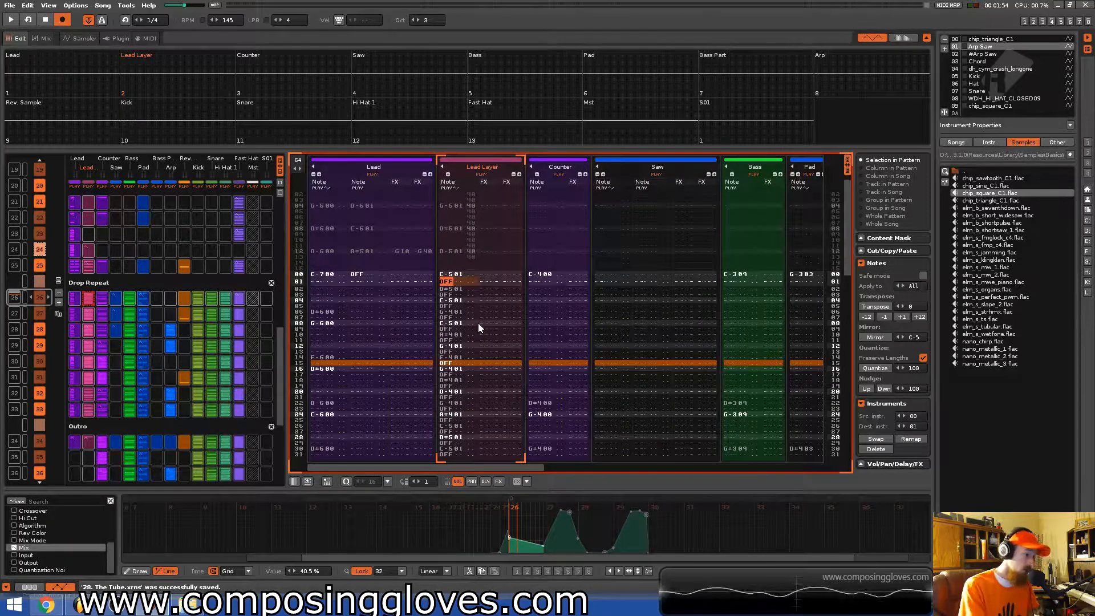
key("space")
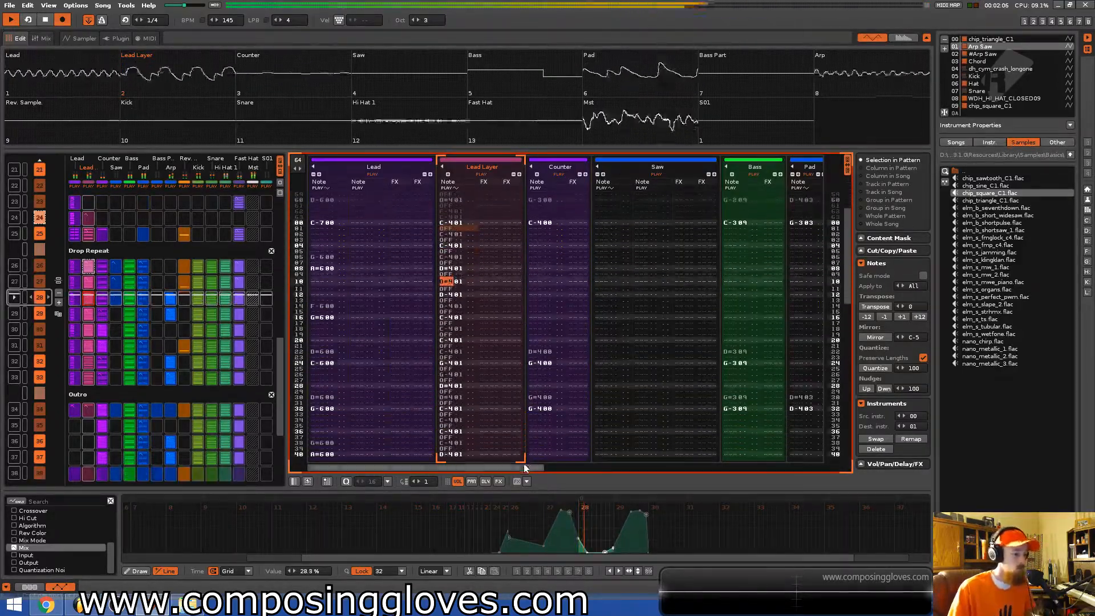
Enter a retrigger effect R66 in the Fast Hat track's effect column at row 12.
left_click_drag(404, 467, 584, 469)
key("Tab")
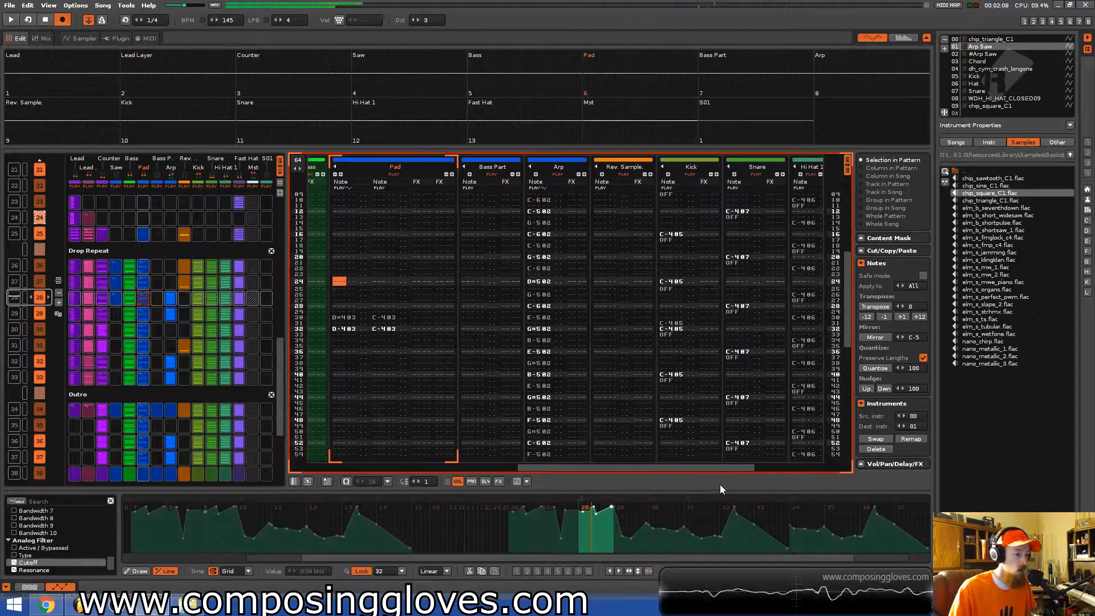
left_click_drag(749, 471, 829, 468)
left_click(754, 222)
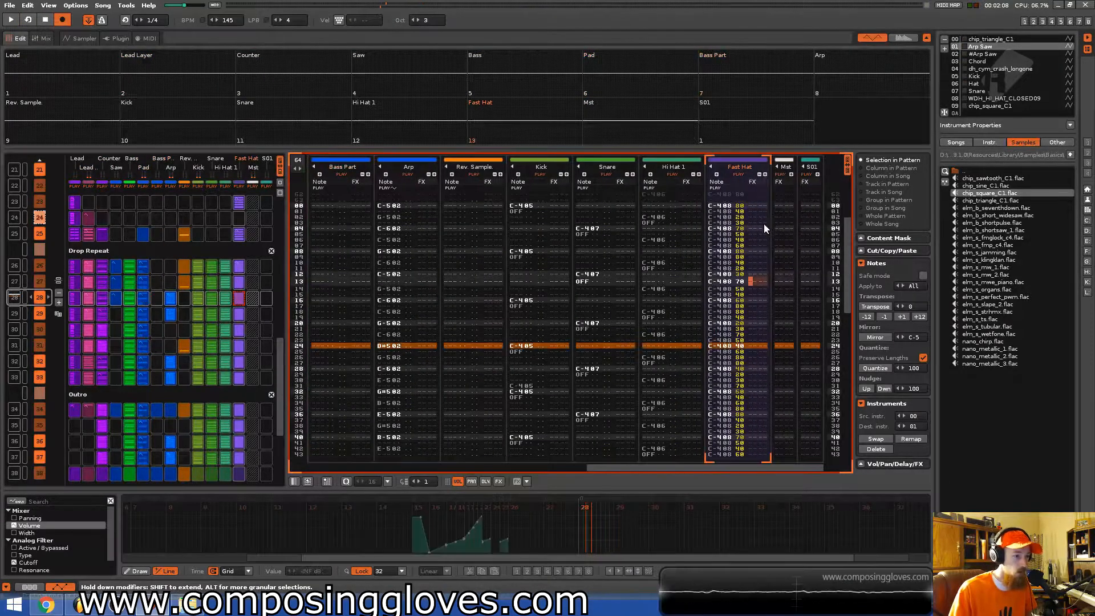
scroll(737, 282, "up", 4)
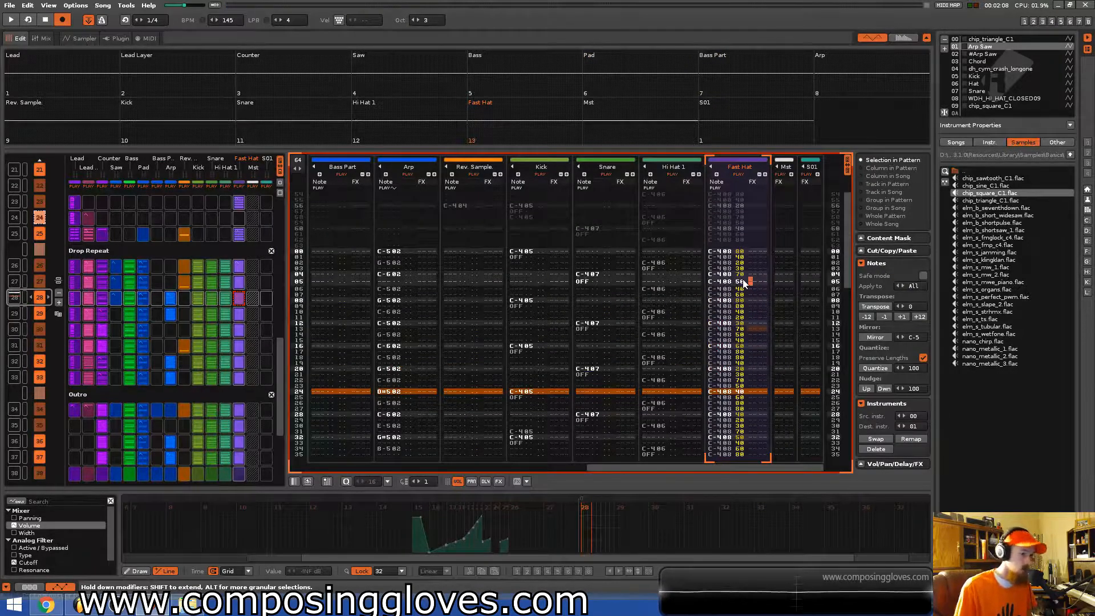
scroll(744, 283, "down", 8)
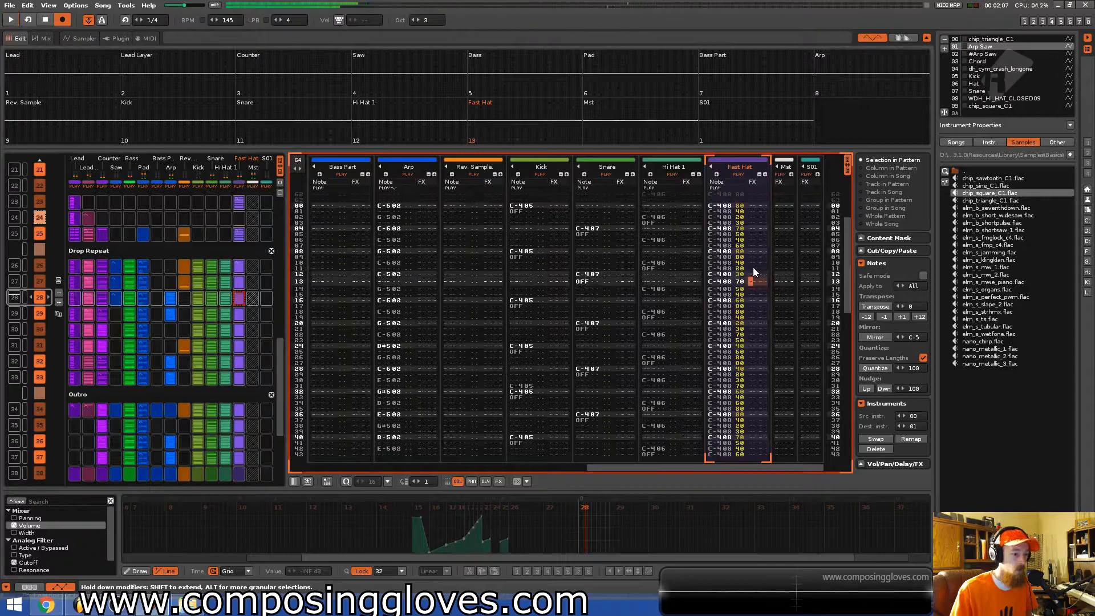
left_click(756, 272)
type("r")
key("Up")
key("Right")
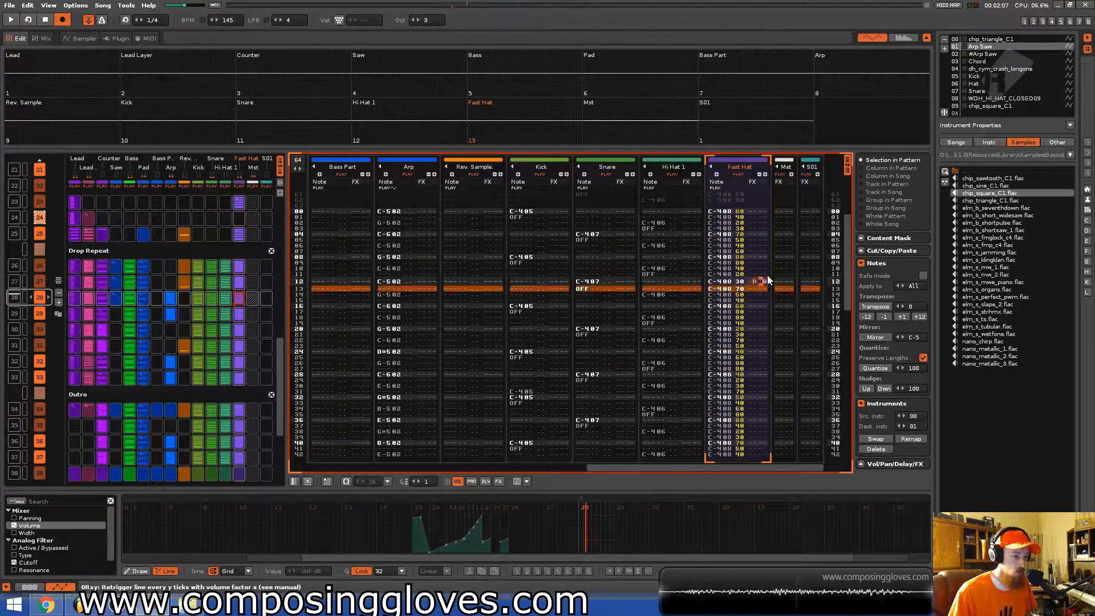
type("66")
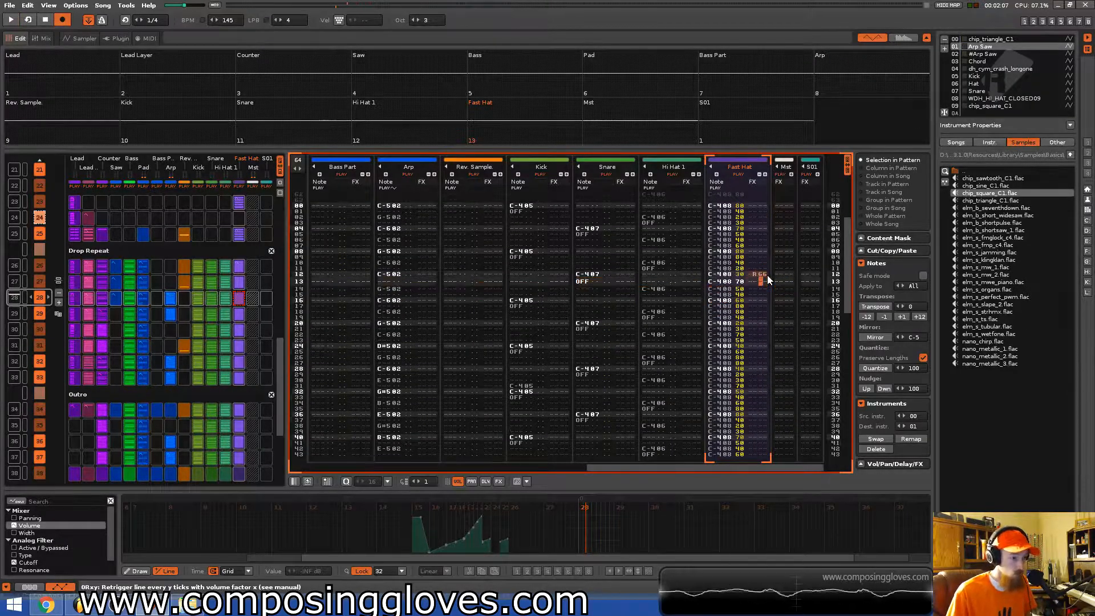
key("Up")
type("c")
key("Up")
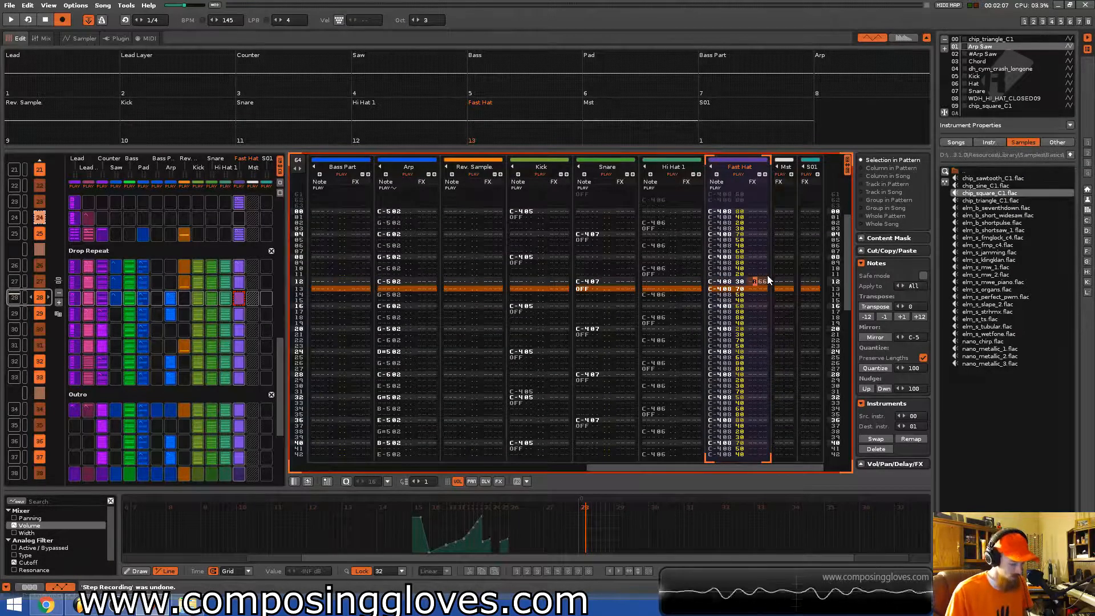
Paste the R66 retrigger effect into the next three Fast Hat rows.
key("Down")
type("R66")
key("Down")
type("R66")
key("Down")
type("R66")
key("Up")
key("Up")
key("Up")
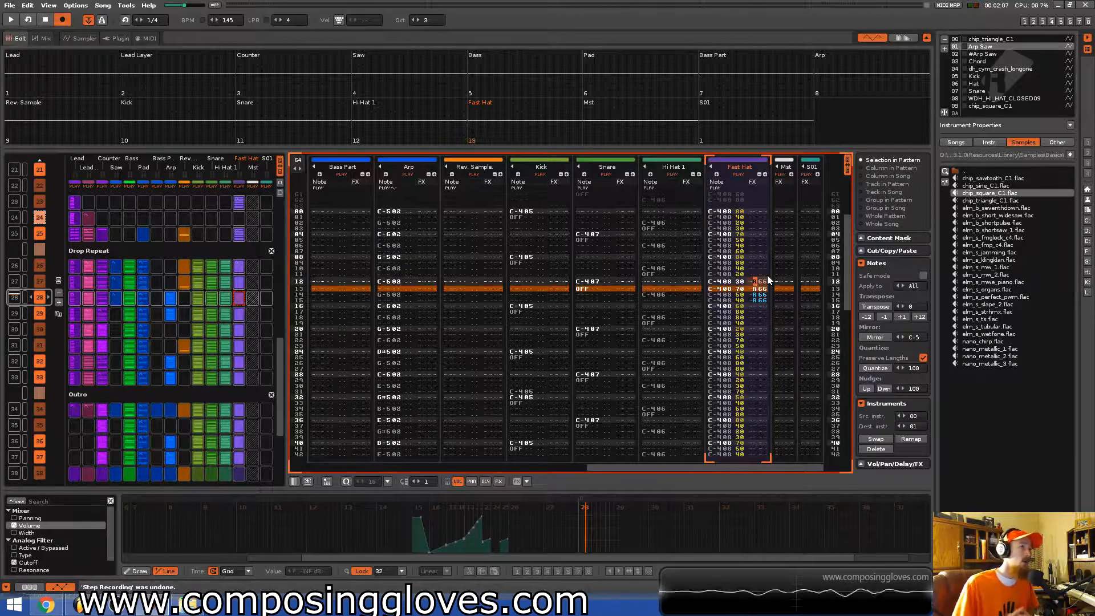
Play the pattern and clear the three Fast Hat entries under the first retriggered row.
key("space")
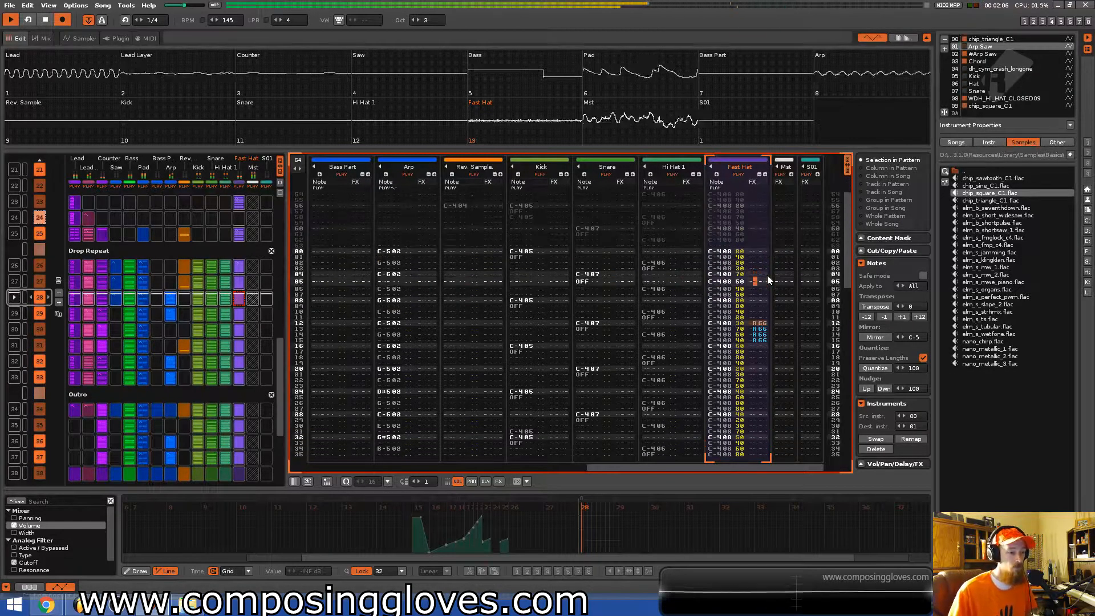
key("space")
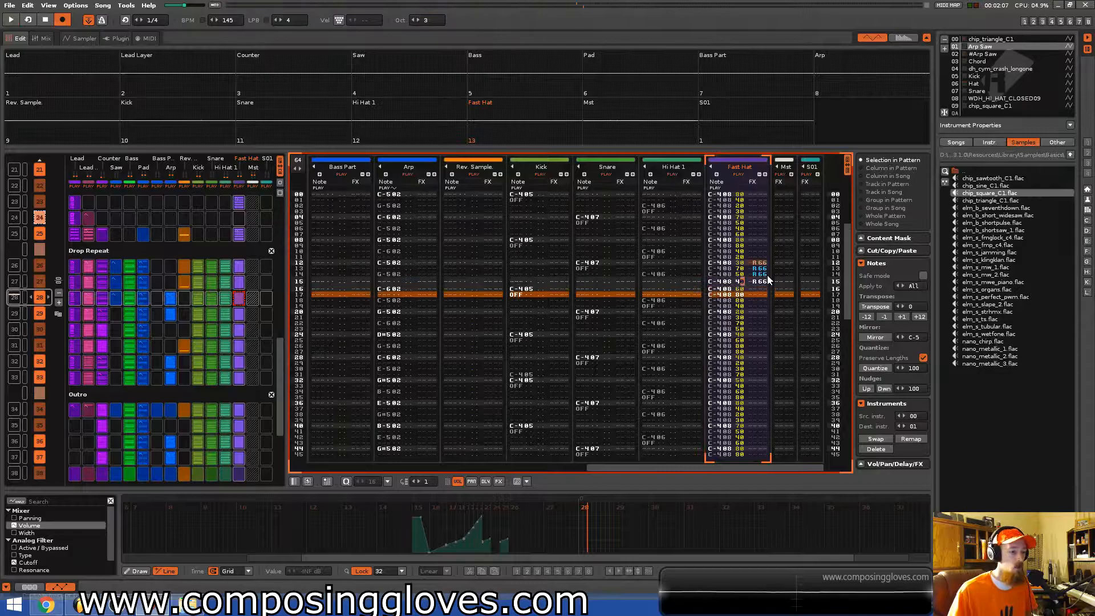
key("Up")
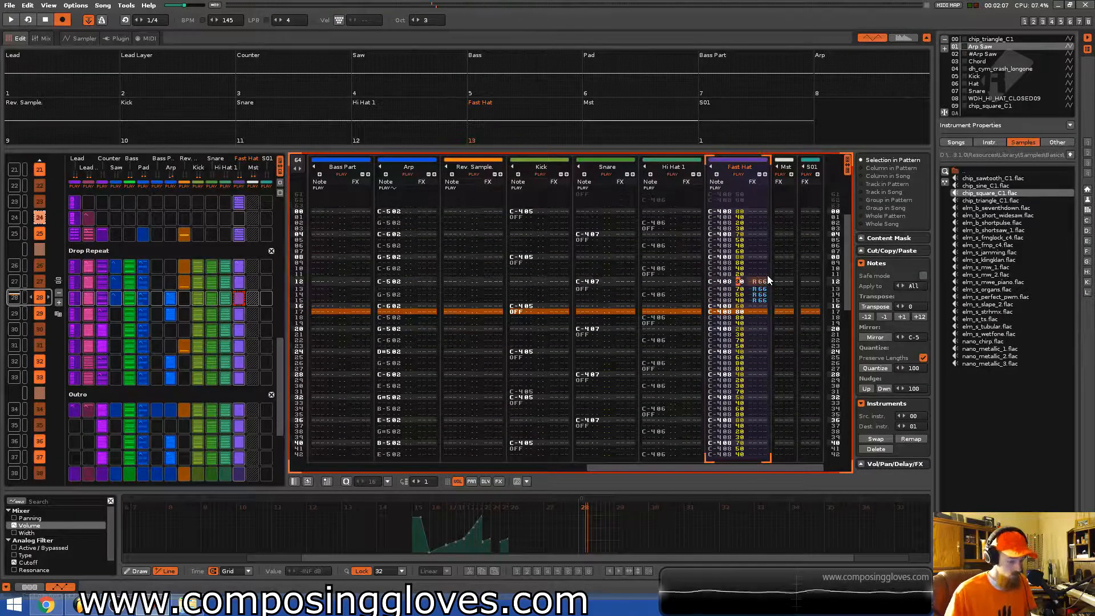
type("8")
key("Delete")
key("Delete")
key("Delete")
key("Up")
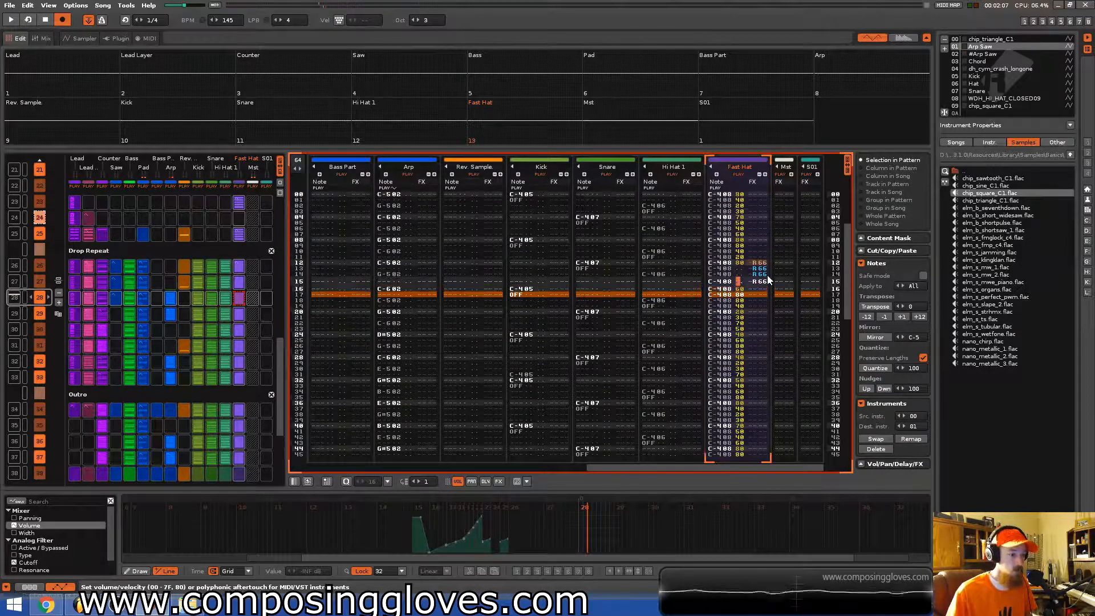
Select the four R66 retrigger entries in the Fast Hat effect column.
key("space")
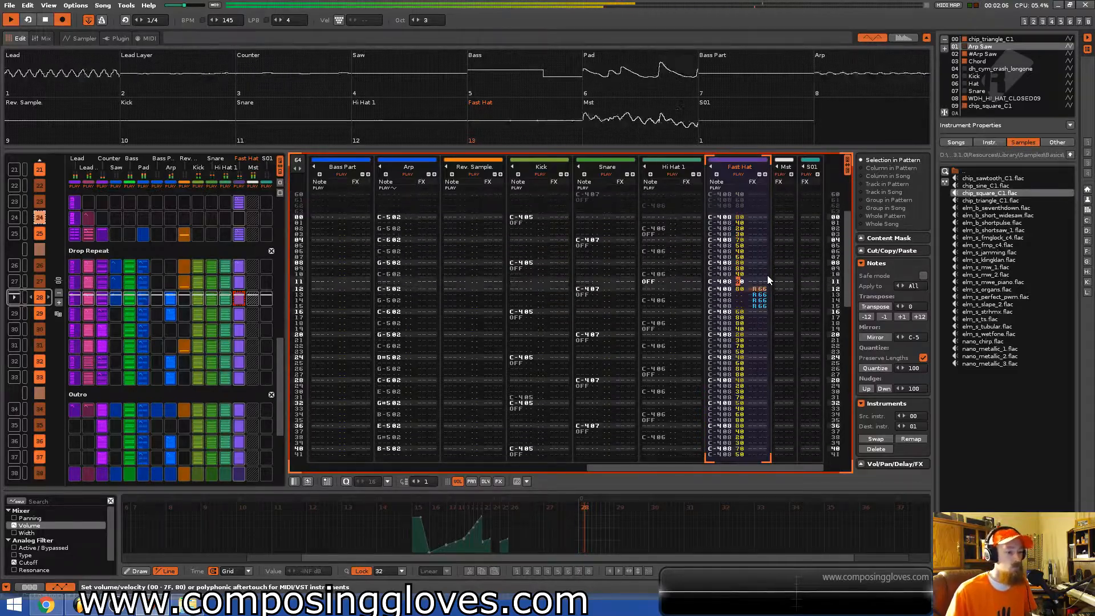
key("space")
key("Up")
key("Up")
key("Up")
key("Up")
key("Up")
key("Up")
key("Up")
key("Up")
key("Up")
key("Up")
key("Up")
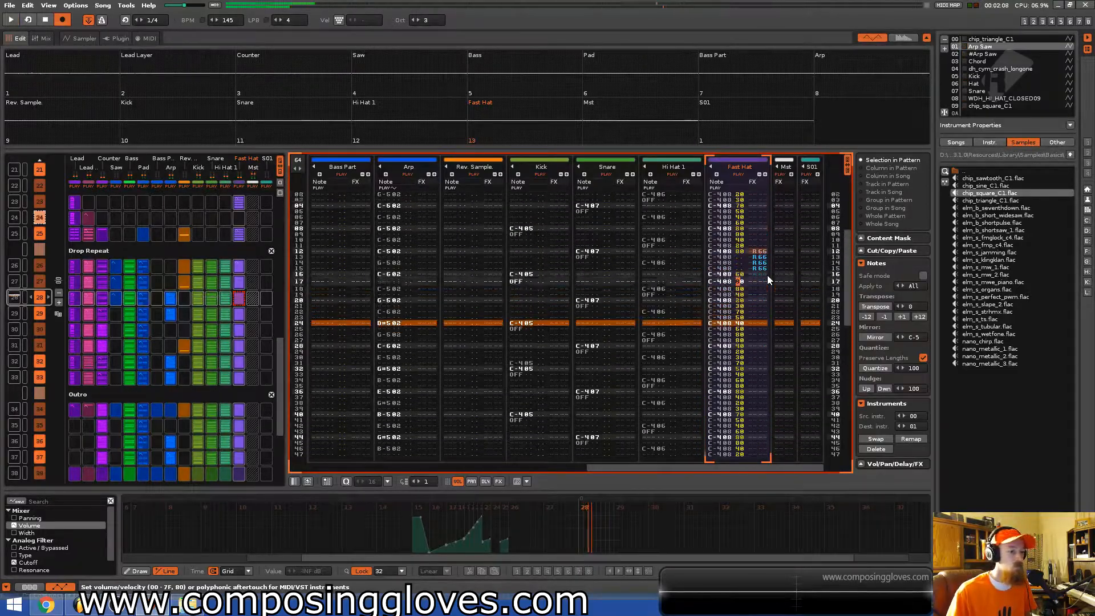
key("Up")
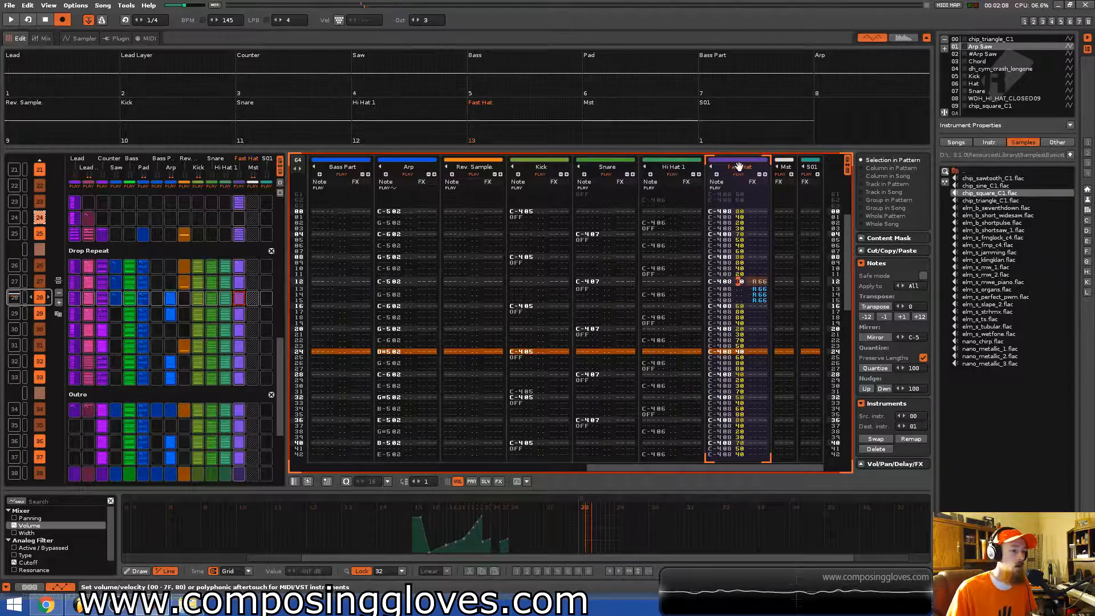
left_click_drag(761, 282, 768, 299)
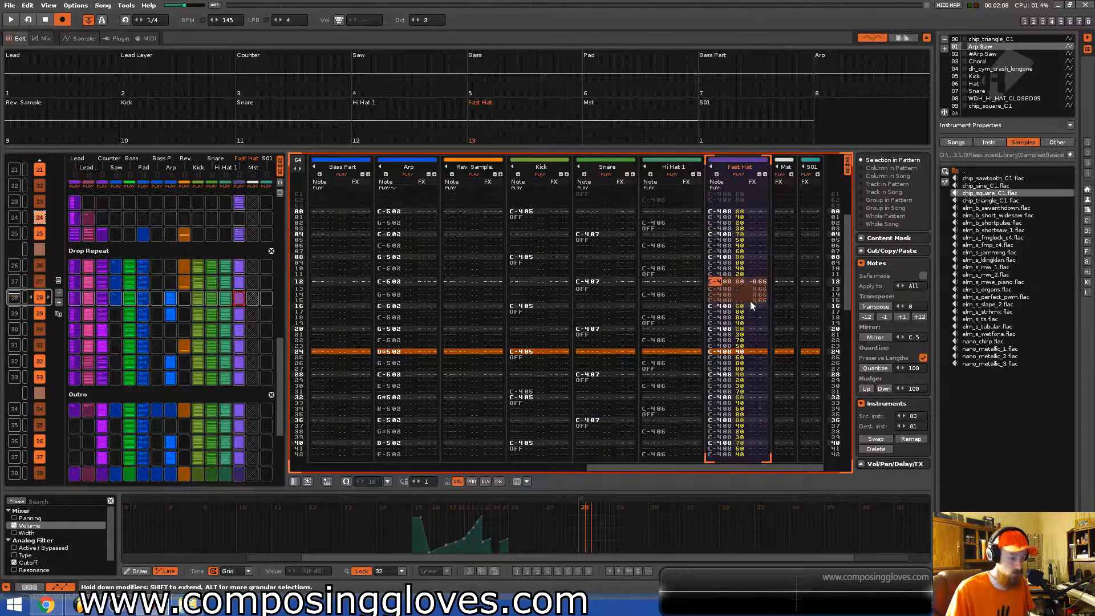
Paste the R66 retriggers into the Fast Hat effect column at the pattern's final rows, auditioning playback.
key("space")
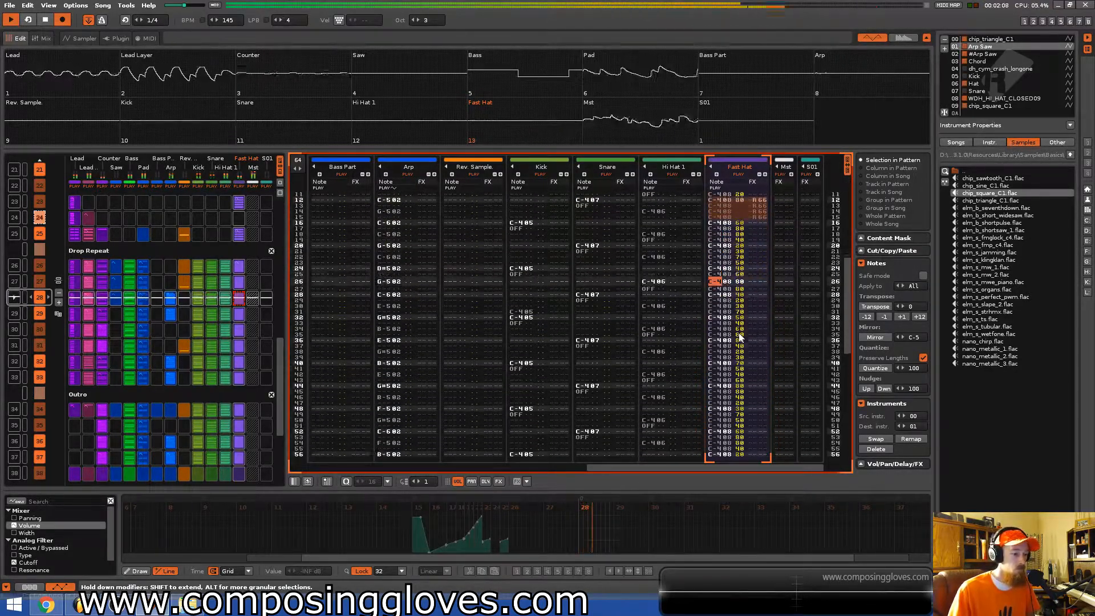
key("space")
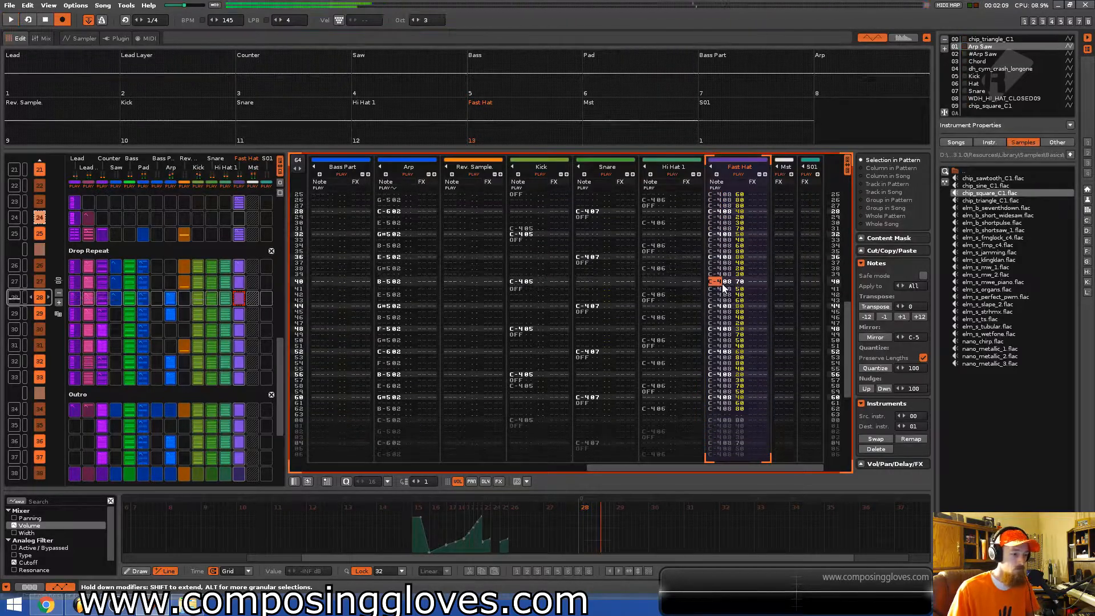
key("space")
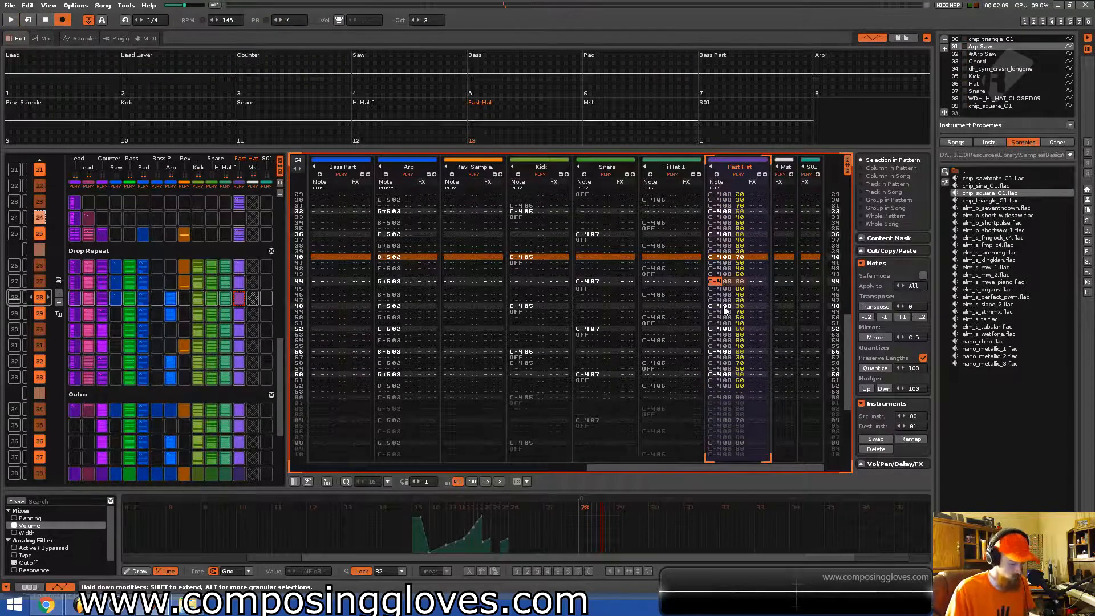
key("space")
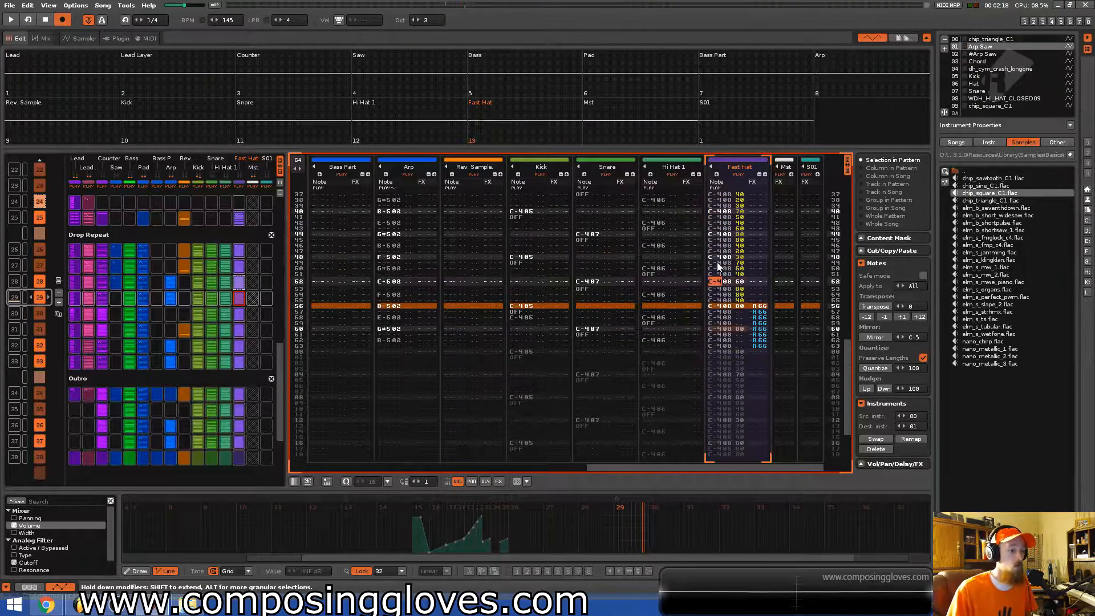
key("space")
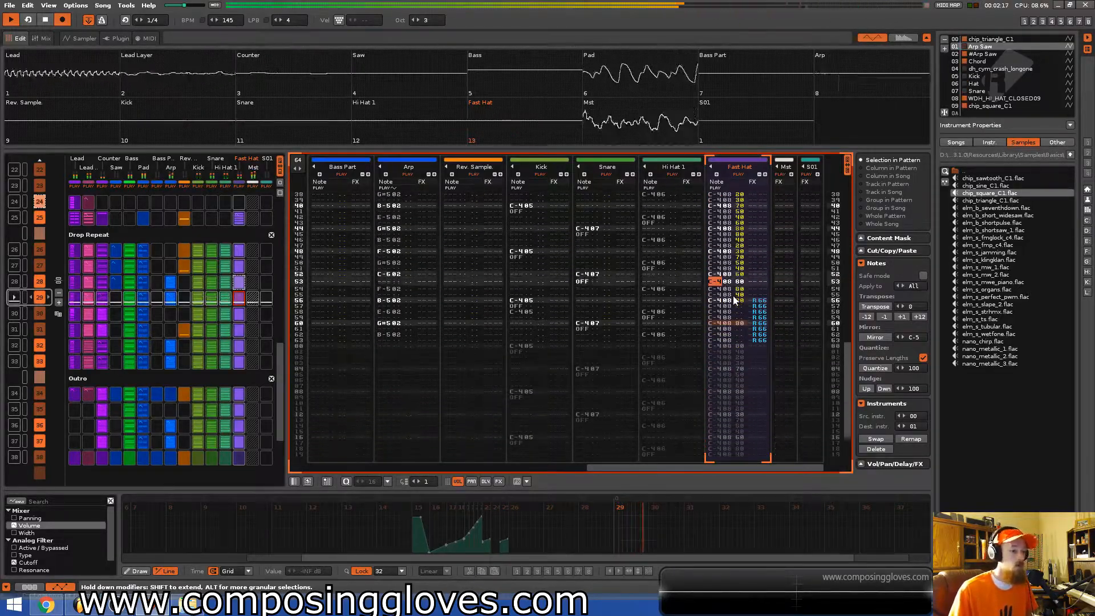
key("space")
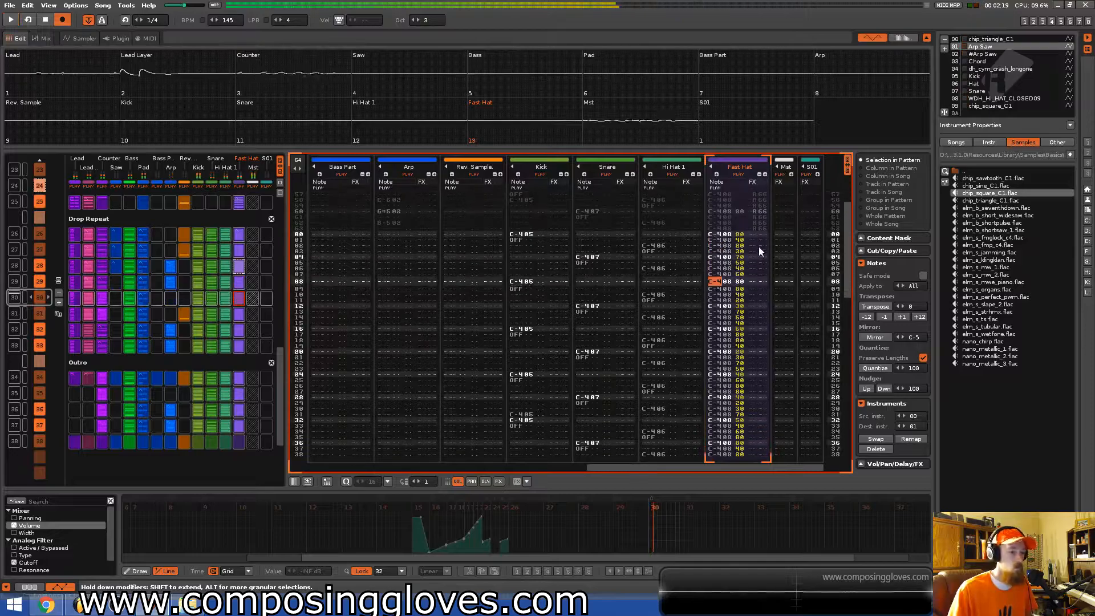
Review the retriggers at the end of the Fast Hat track and save the song.
scroll(749, 233, "up", 2)
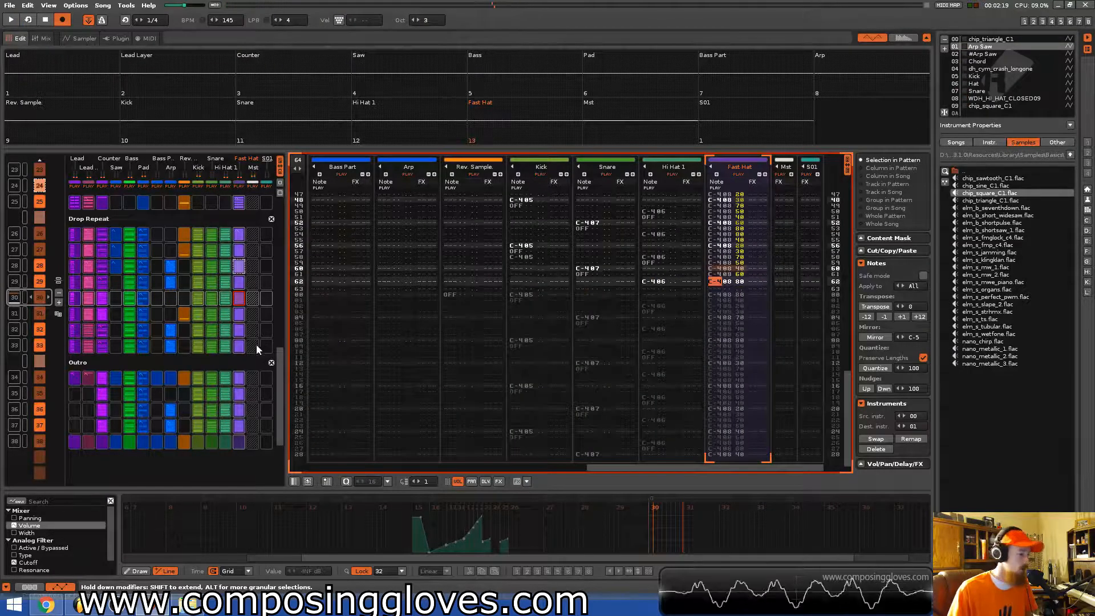
scroll(173, 313, "down", 1)
scroll(174, 312, "up", 2)
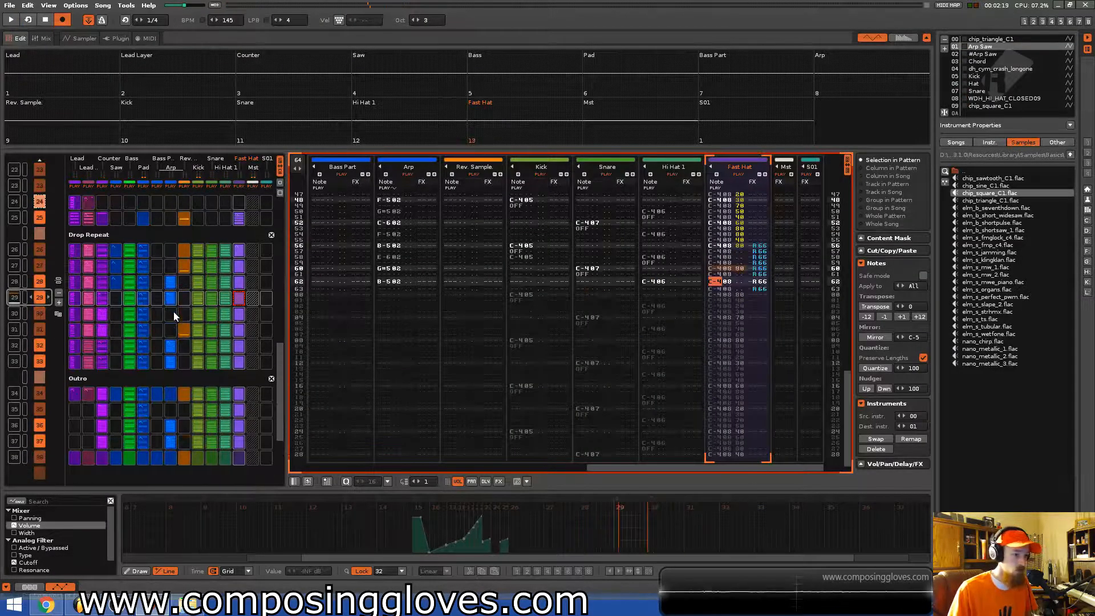
left_click(760, 257)
scroll(764, 268, "up", 2)
scroll(806, 288, "down", 4)
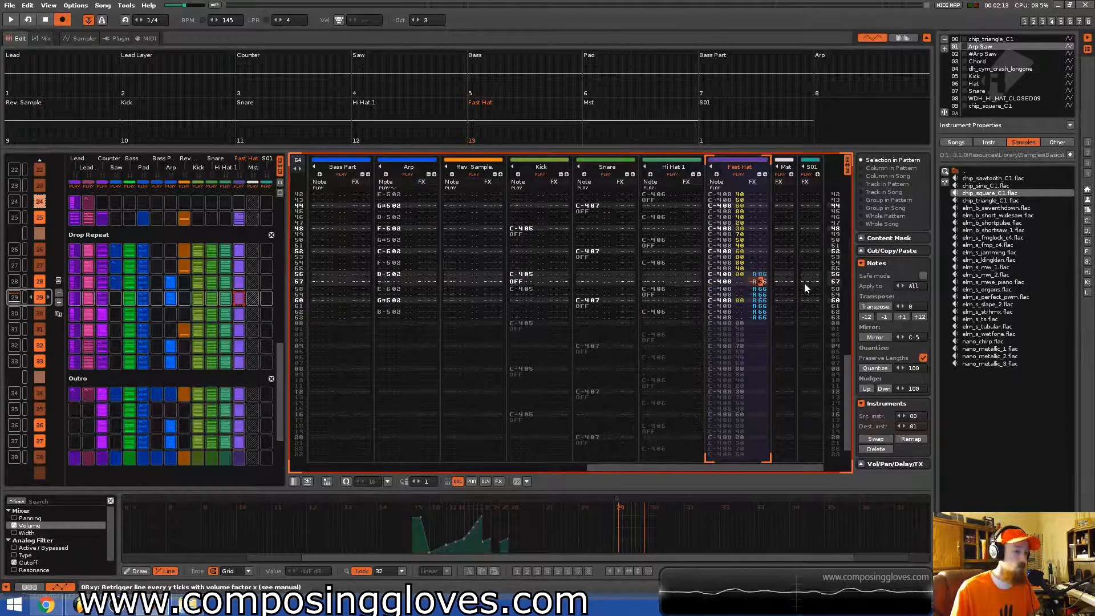
scroll(806, 288, "down", 4)
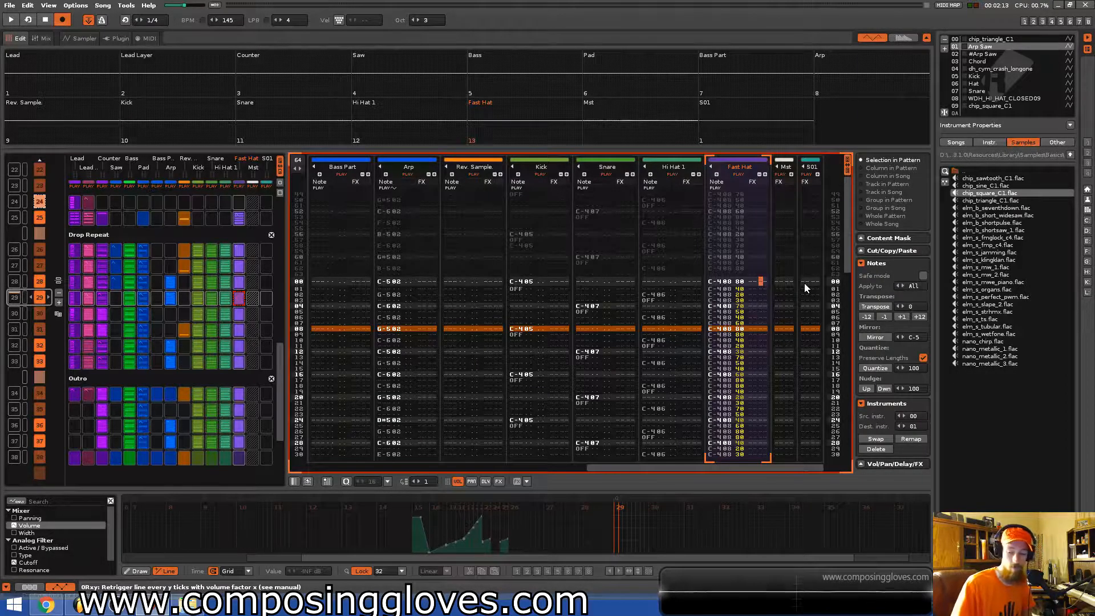
key("ctrl+s")
key("ctrl+Up")
key("space")
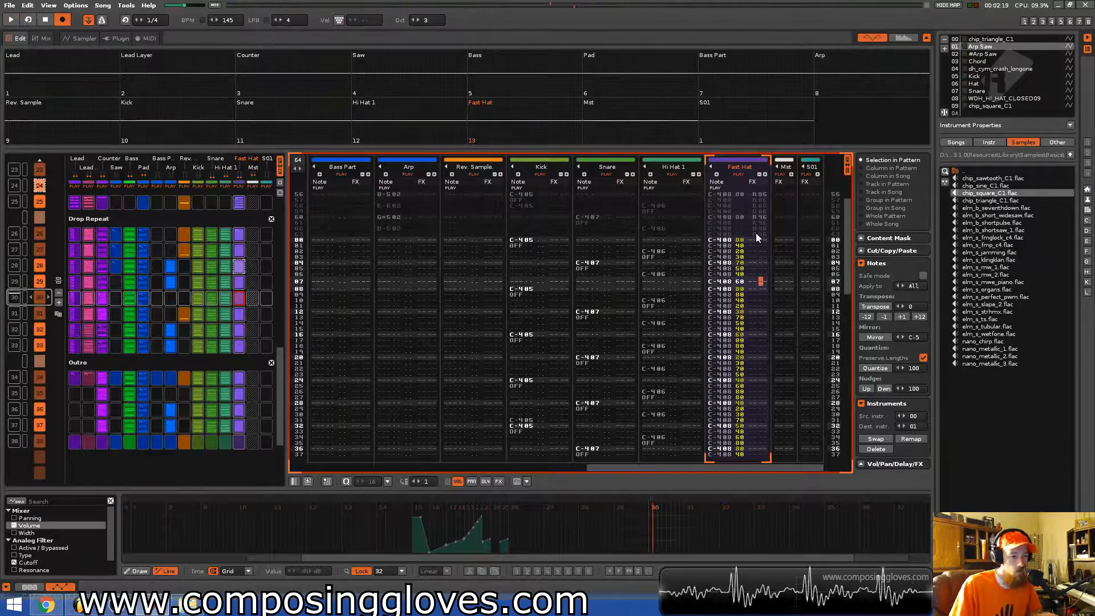
Change the end-of-pattern Fast Hat retriggers to R87 and R44 values, then play the pattern to check them.
left_click(759, 233)
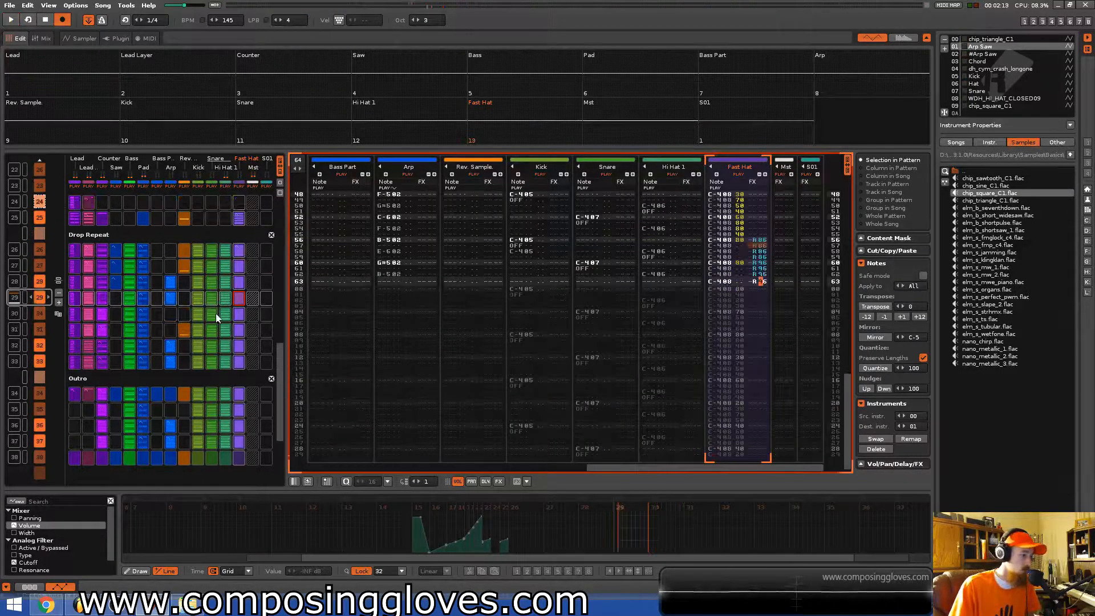
left_click(764, 244)
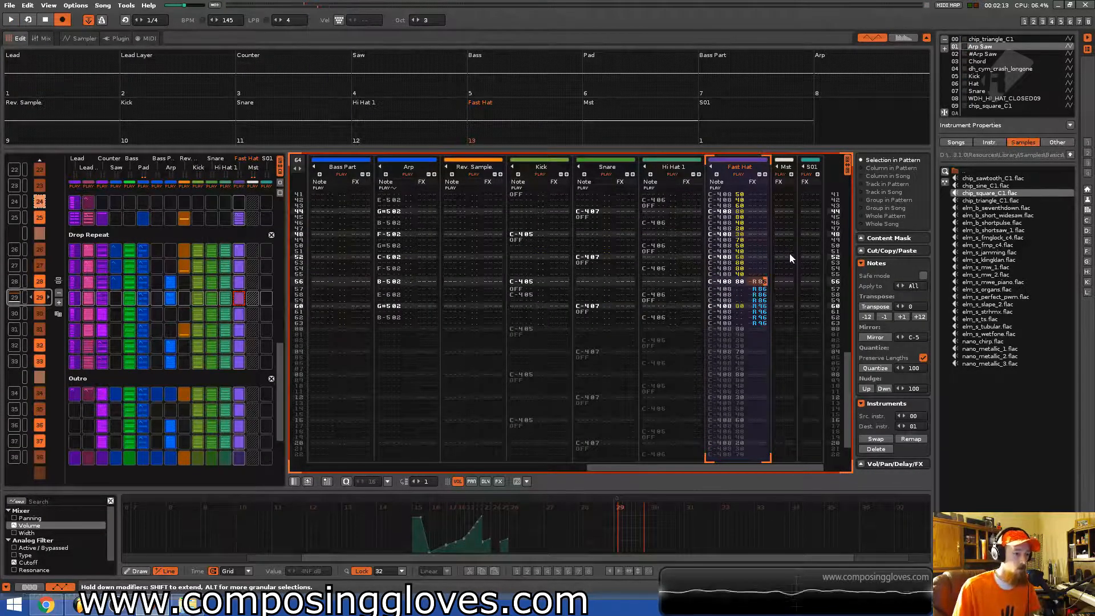
type("777744")
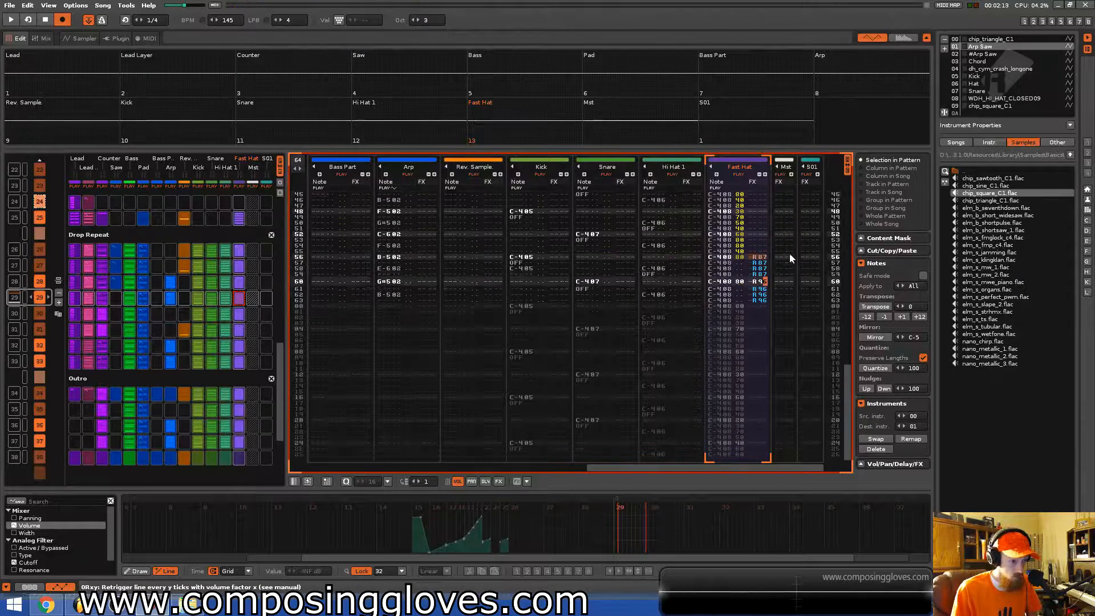
type("44")
key("Up")
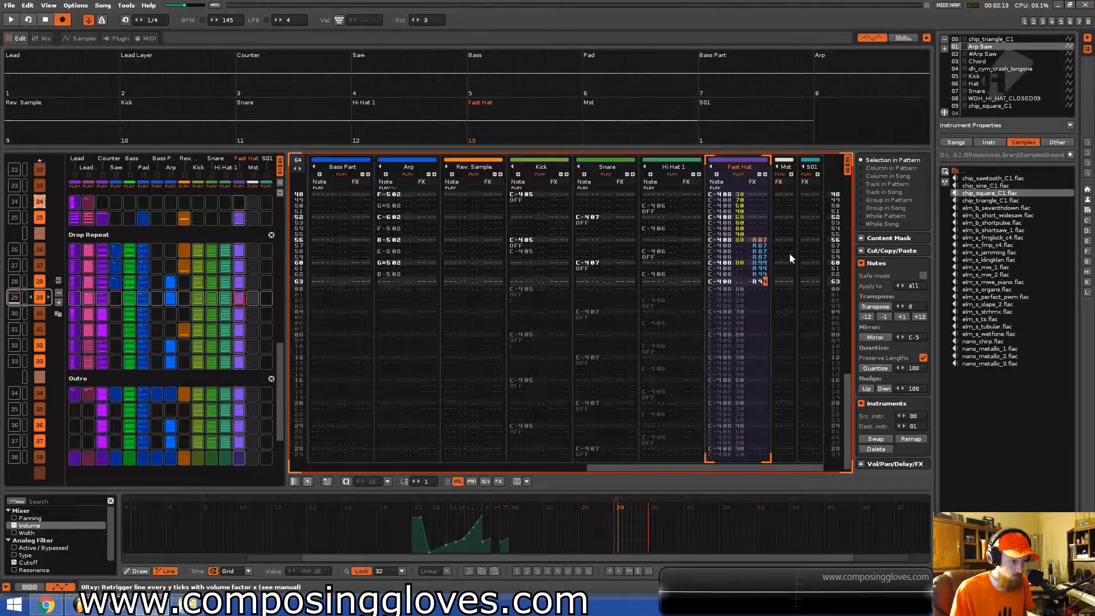
key("ctrl+Up")
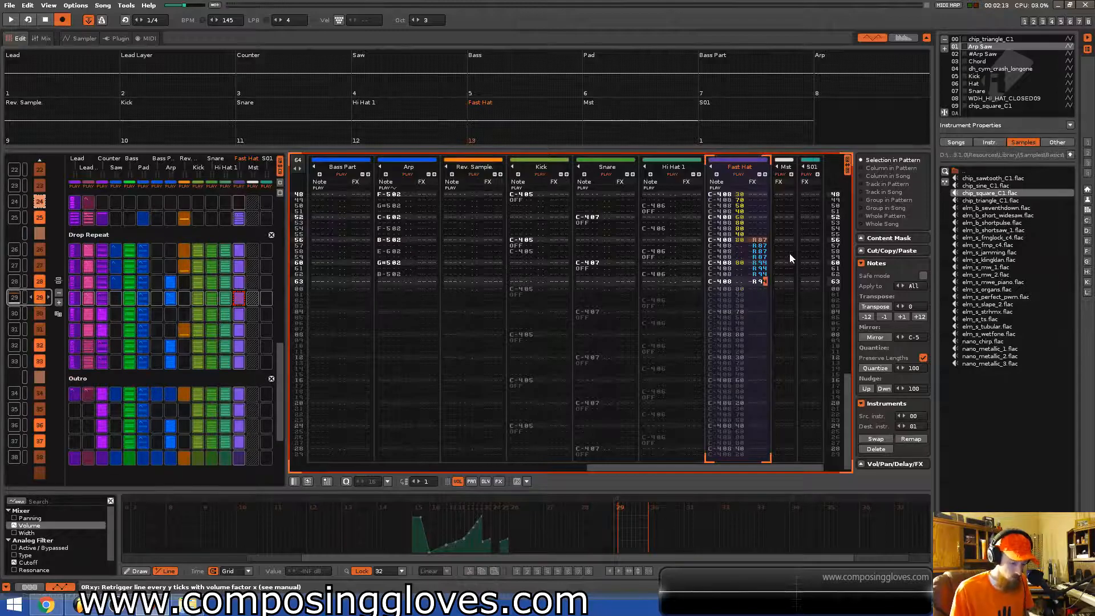
key("Up")
key("Up")
key("Up")
key("Up")
key("Up")
key("Up")
key("Up")
key("Up")
key("Up")
key("Up")
key("Up")
key("Up")
key("Up")
key("Up")
key("Up")
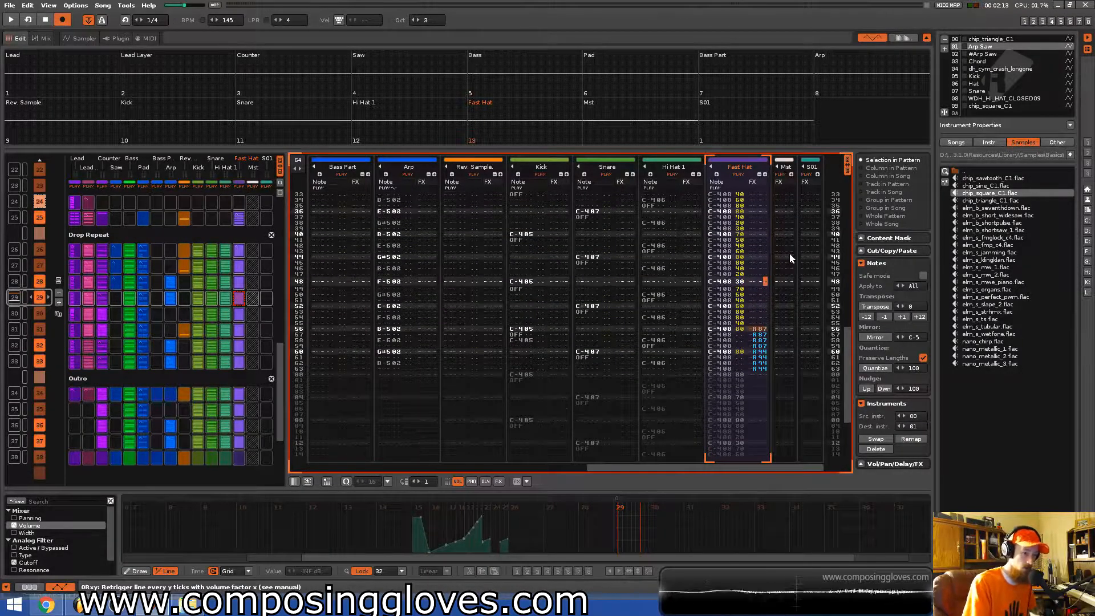
key("space")
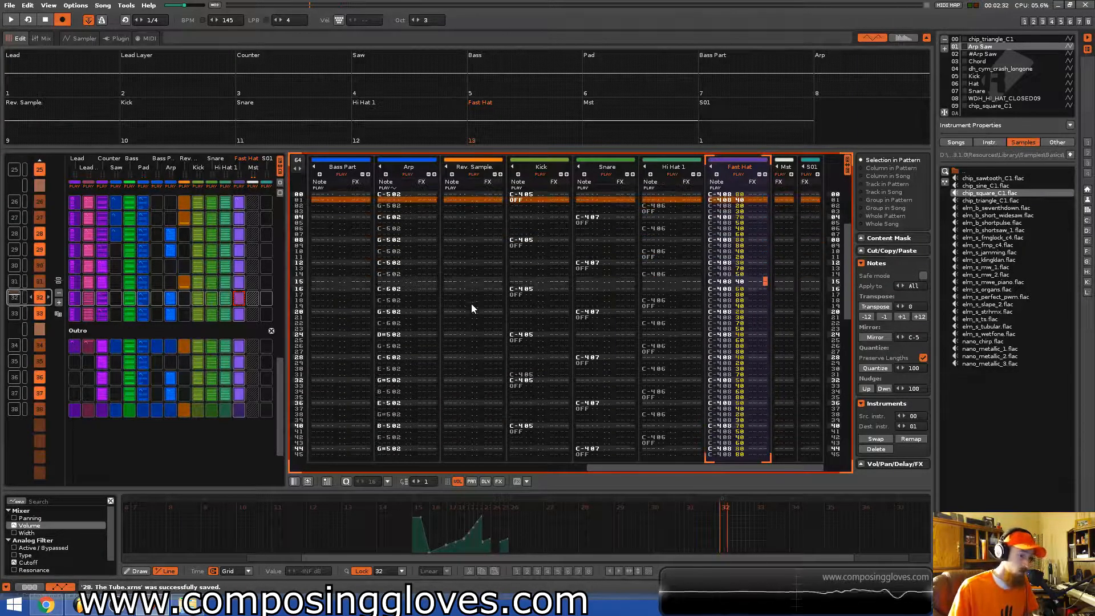
Play the song from the Intro Theme, listening through the arrangement across the tracks.
left_click_drag(696, 466, 392, 457)
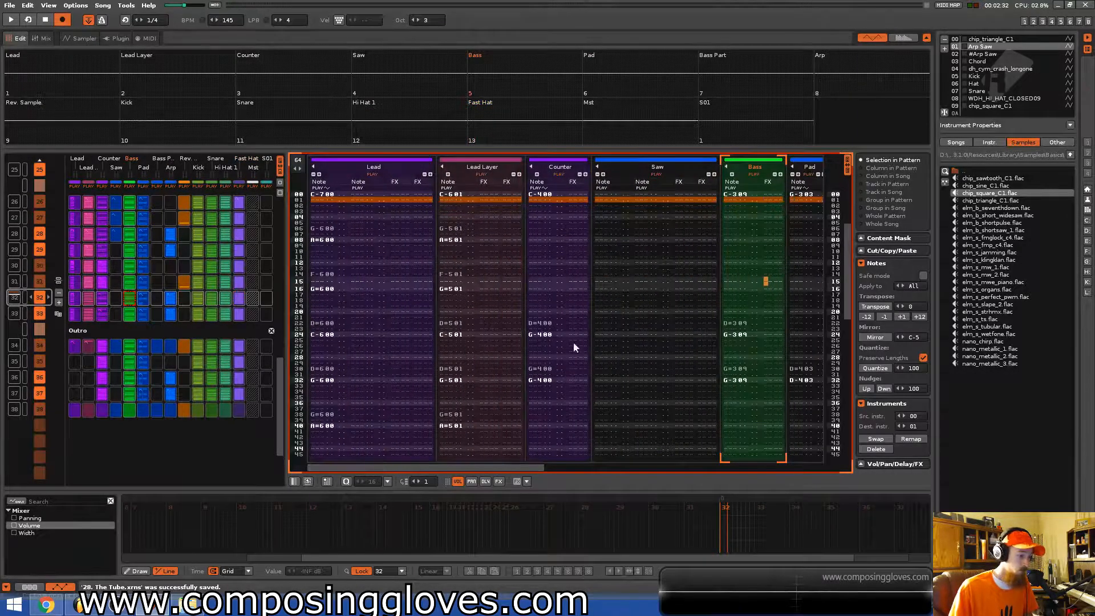
scroll(552, 328, "up", 7)
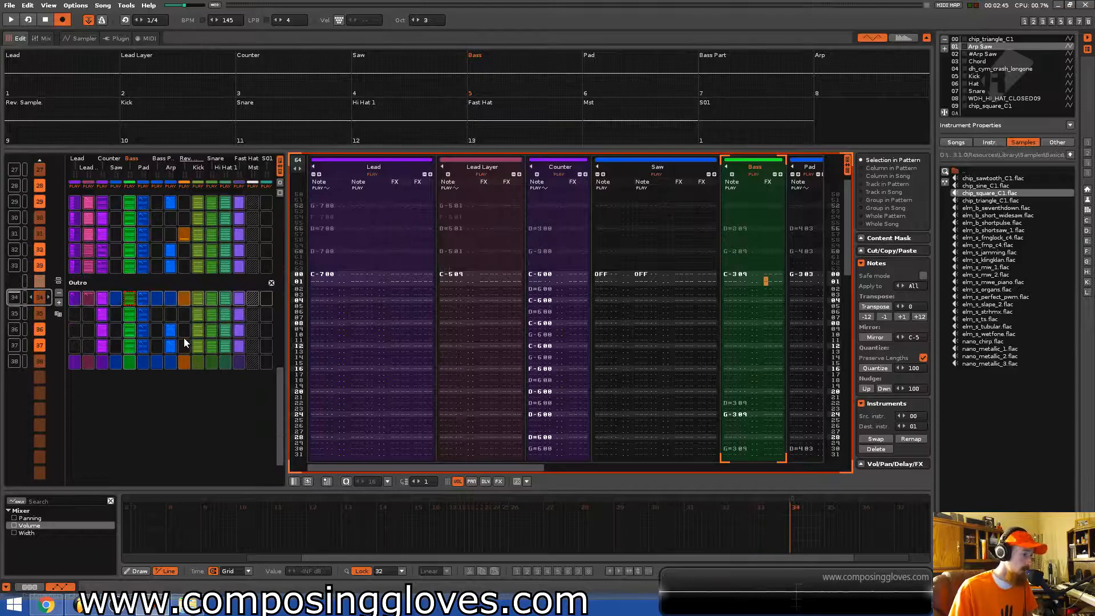
scroll(185, 337, "up", 3)
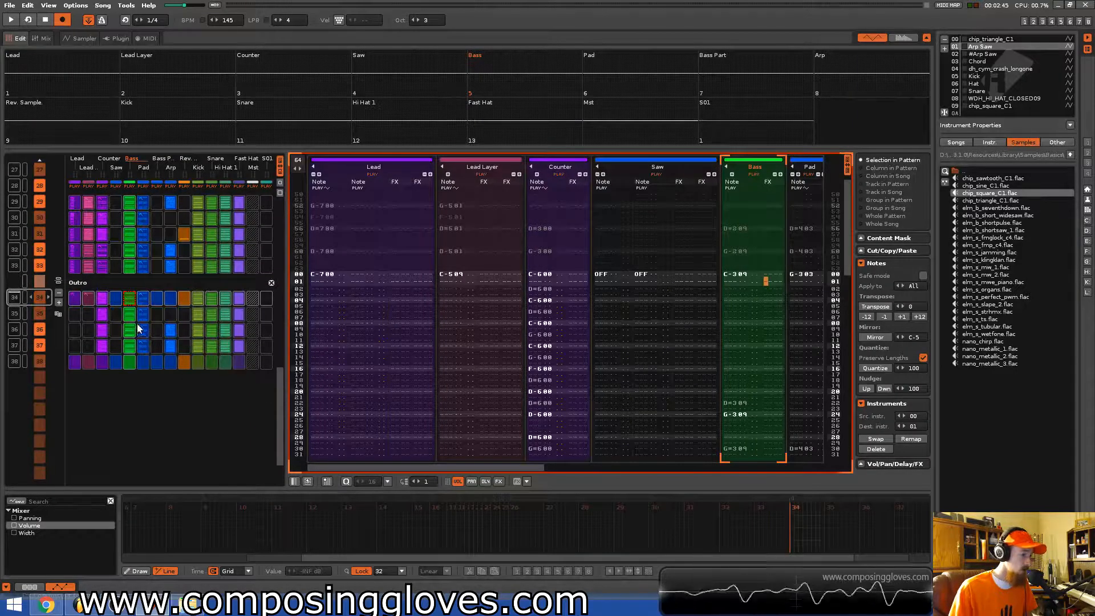
left_click_drag(280, 400, 261, 210)
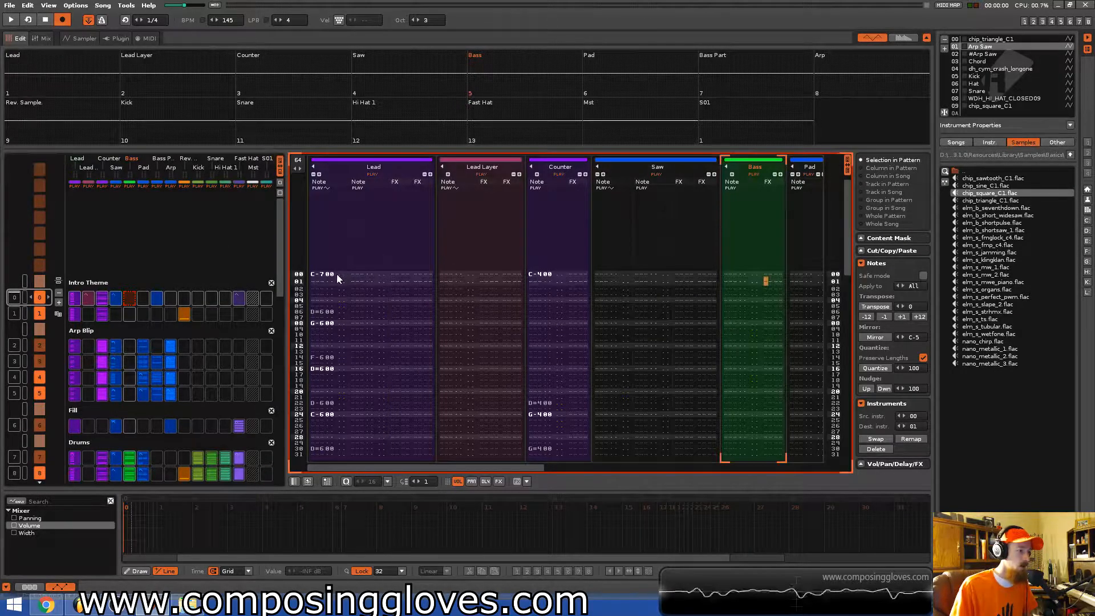
left_click(356, 281)
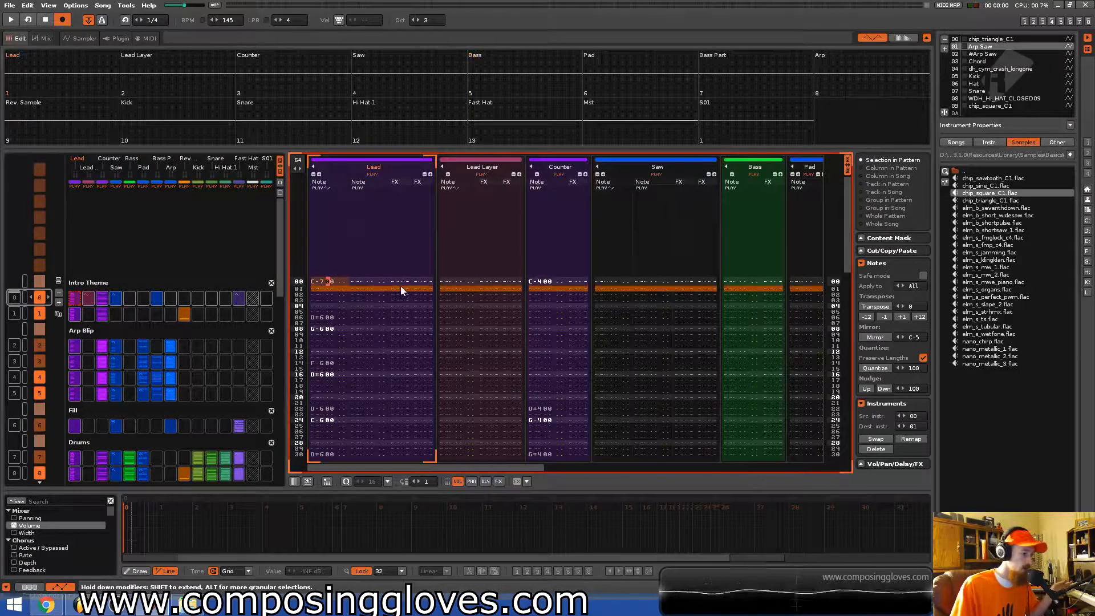
scroll(404, 291, "down", 5)
scroll(406, 293, "up", 1)
left_click_drag(281, 284, 277, 259)
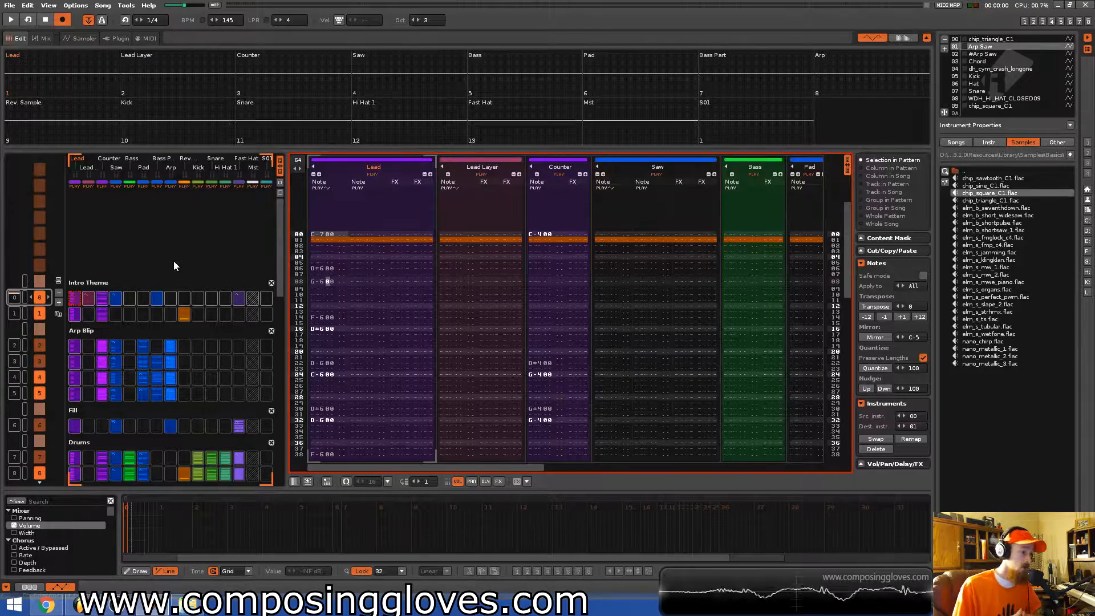
mouse_move(279, 277)
left_mouse_down()
mouse_move(276, 388)
mouse_move(268, 266)
left_mouse_up()
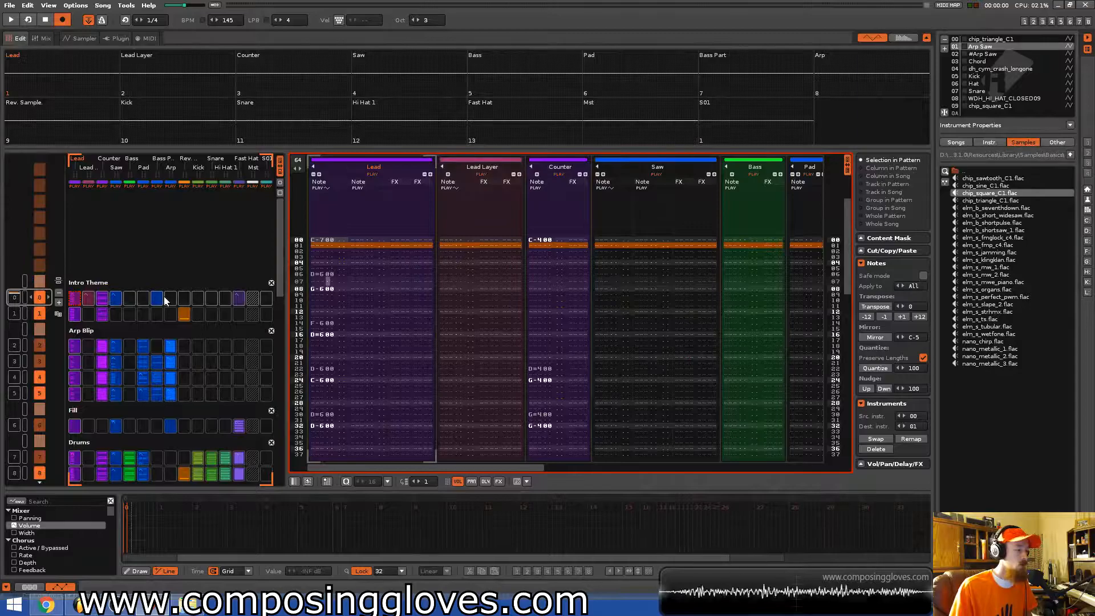
scroll(163, 295, "down", 20)
scroll(164, 294, "up", 13)
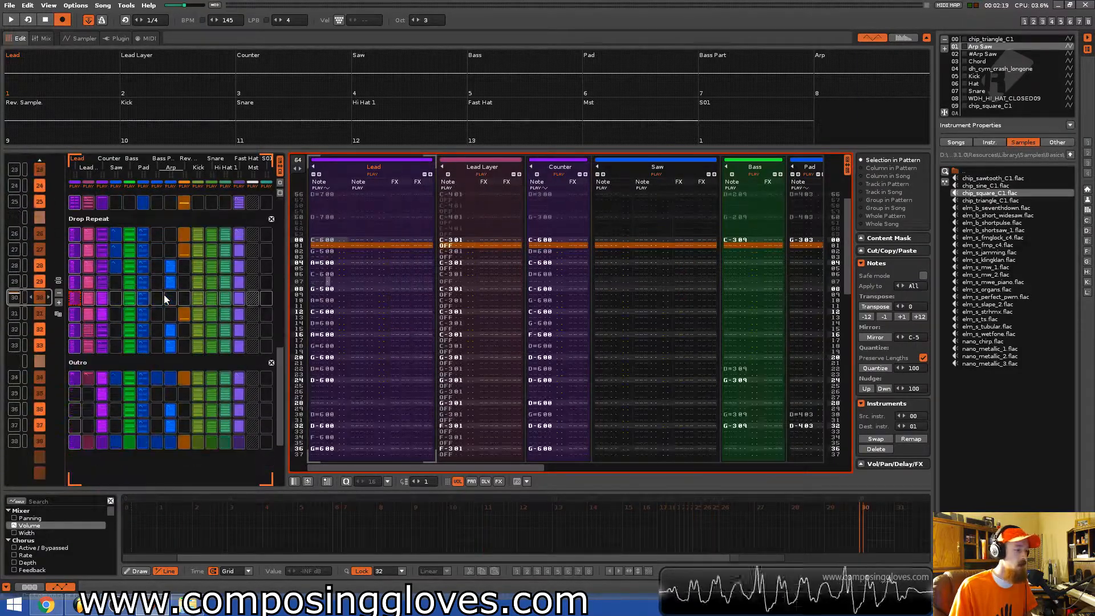
scroll(165, 294, "up", 11)
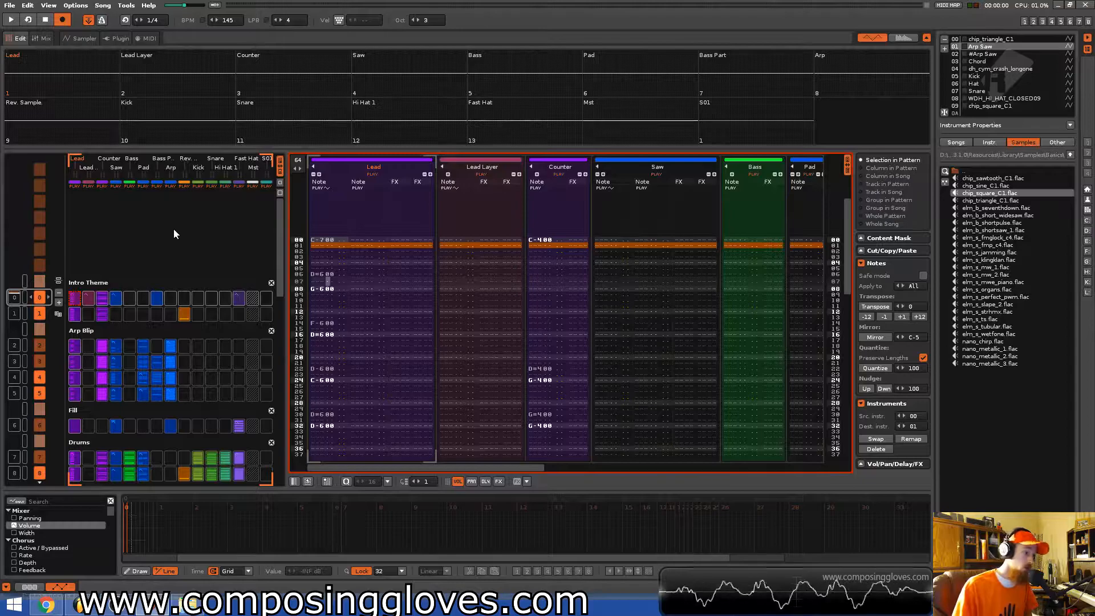
key("space")
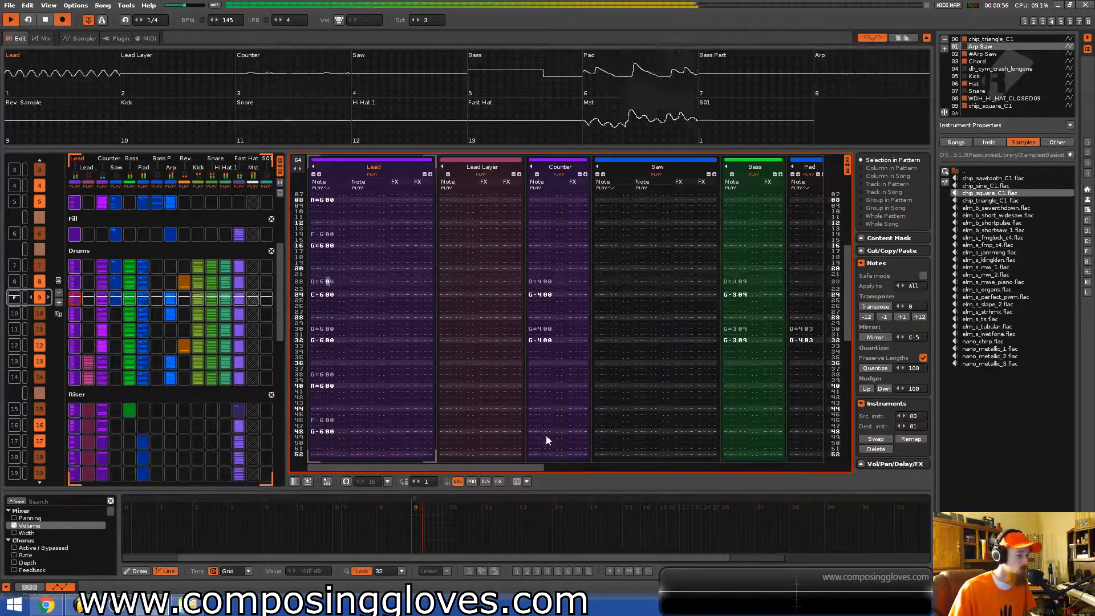
mouse_move(518, 467)
left_mouse_down()
mouse_move(834, 474)
mouse_move(505, 468)
left_mouse_up()
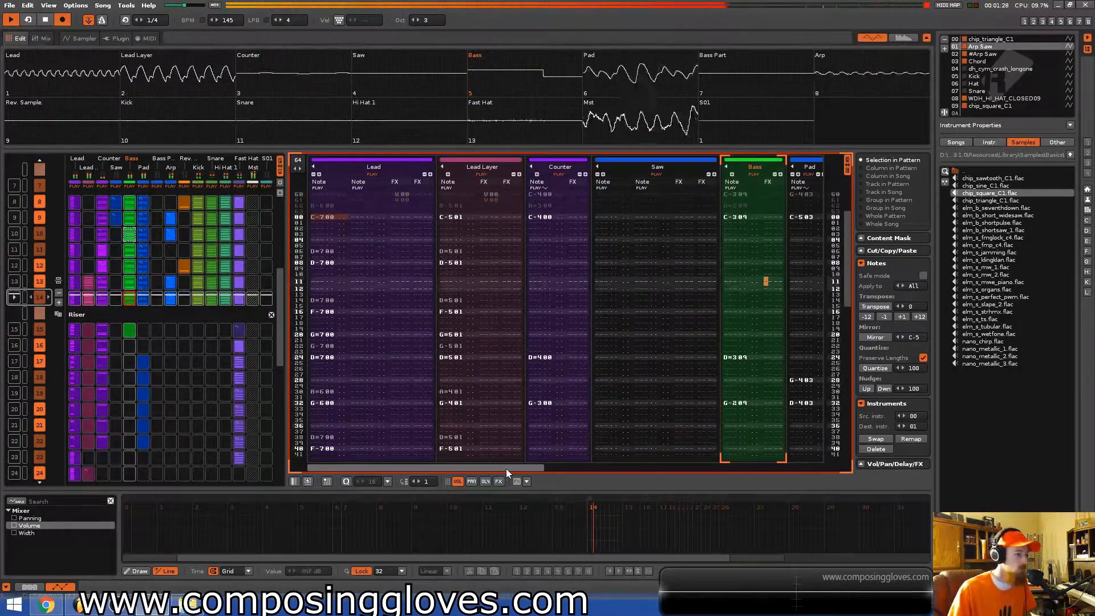
left_click_drag(506, 468, 462, 459)
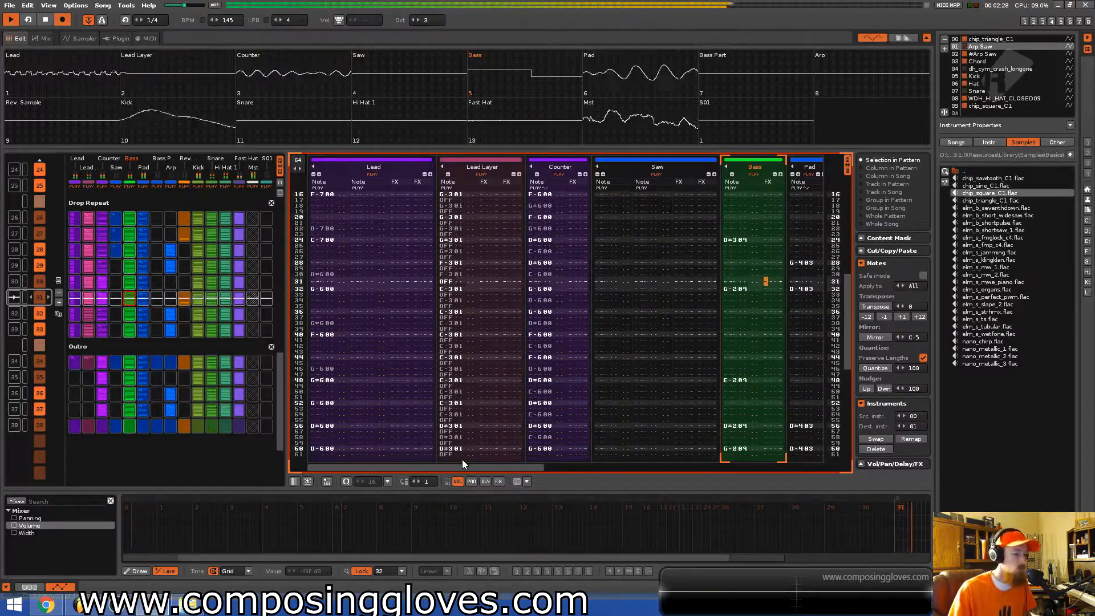
left_click_drag(491, 467, 437, 467)
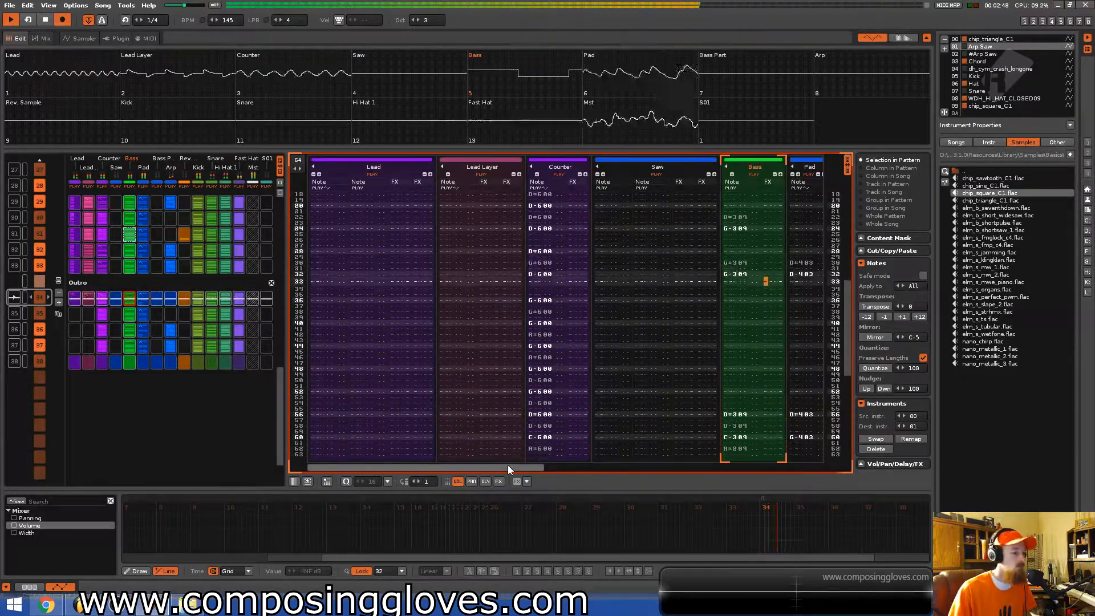
Scroll sideways across the pattern's tracks during playback to review the Bass, Pad and other columns.
mouse_move(510, 468)
left_mouse_down()
mouse_move(775, 471)
mouse_move(519, 470)
left_mouse_up()
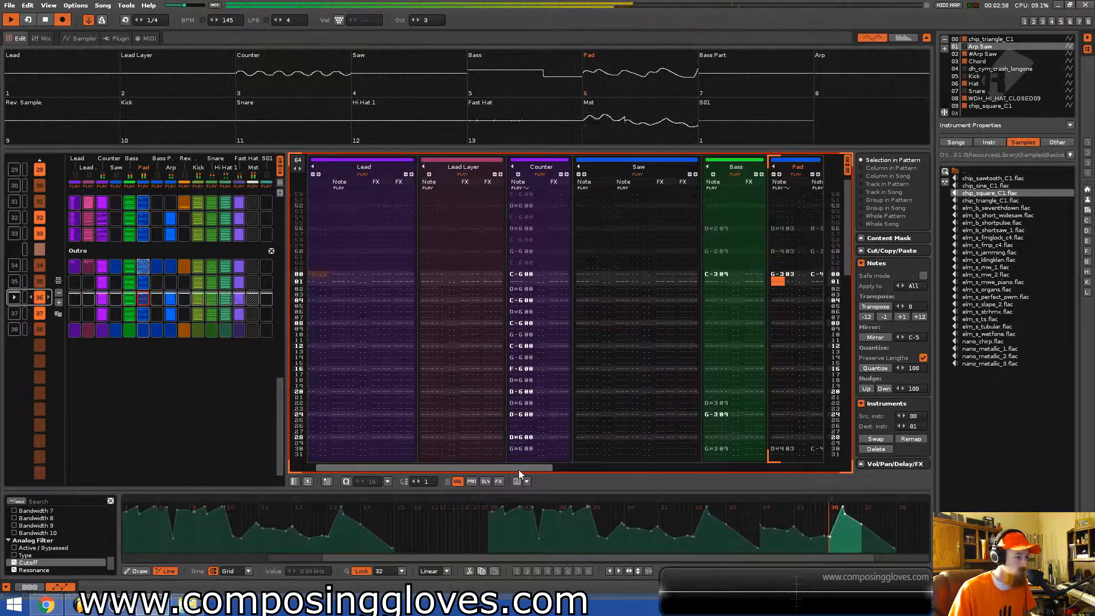
left_click_drag(519, 470, 574, 469)
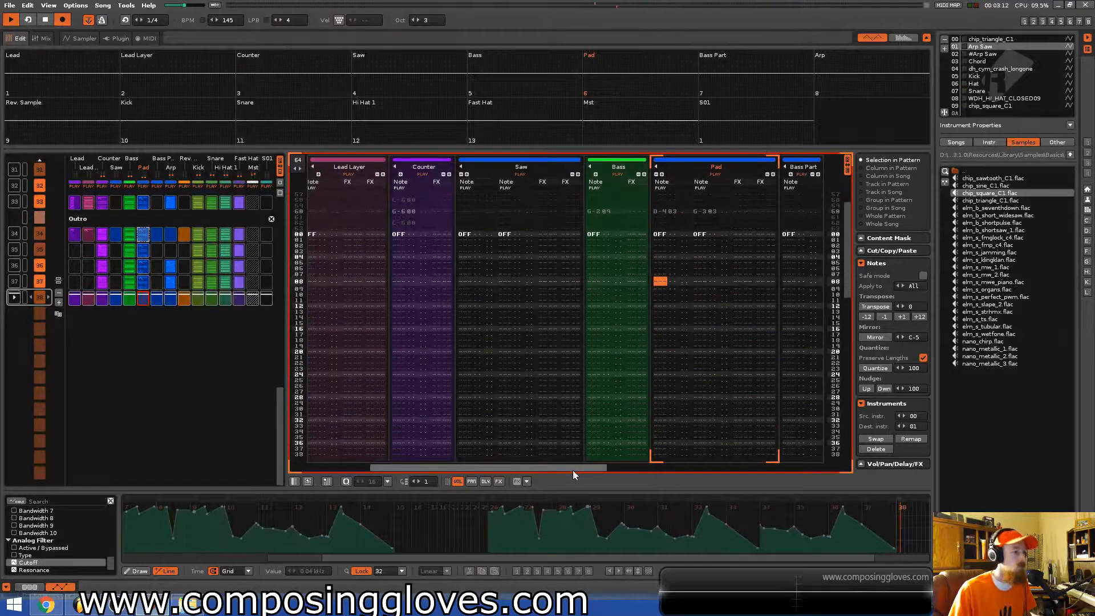
left_click_drag(573, 470, 495, 473)
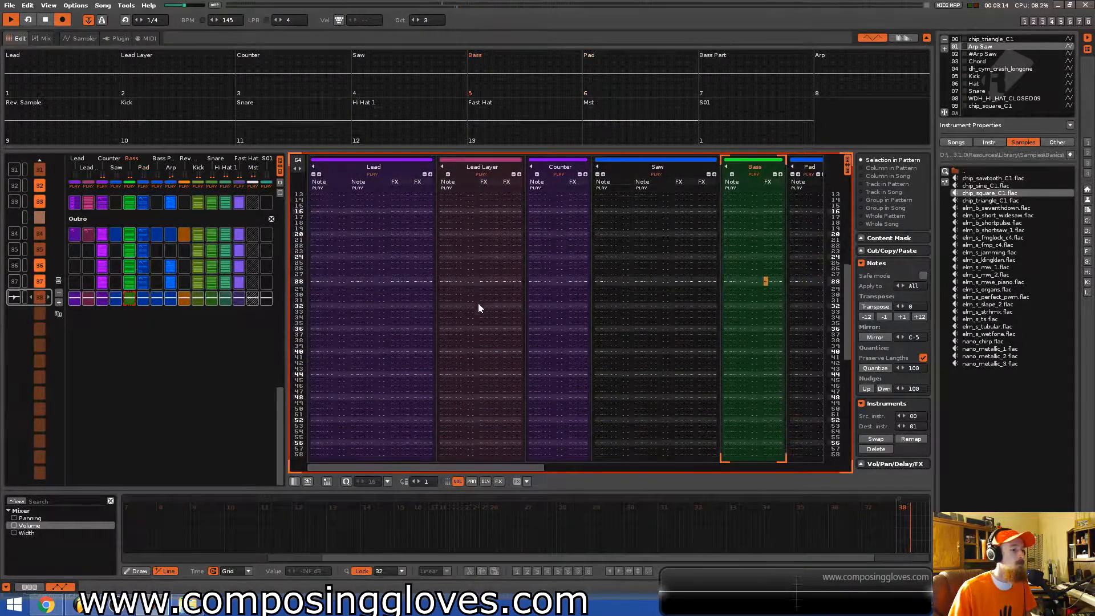
Scroll up and down through the pattern sequence, listening to the Intro Theme, Drums, Riser, Drop Repeat and Outro sections.
scroll(155, 338, "up", 10)
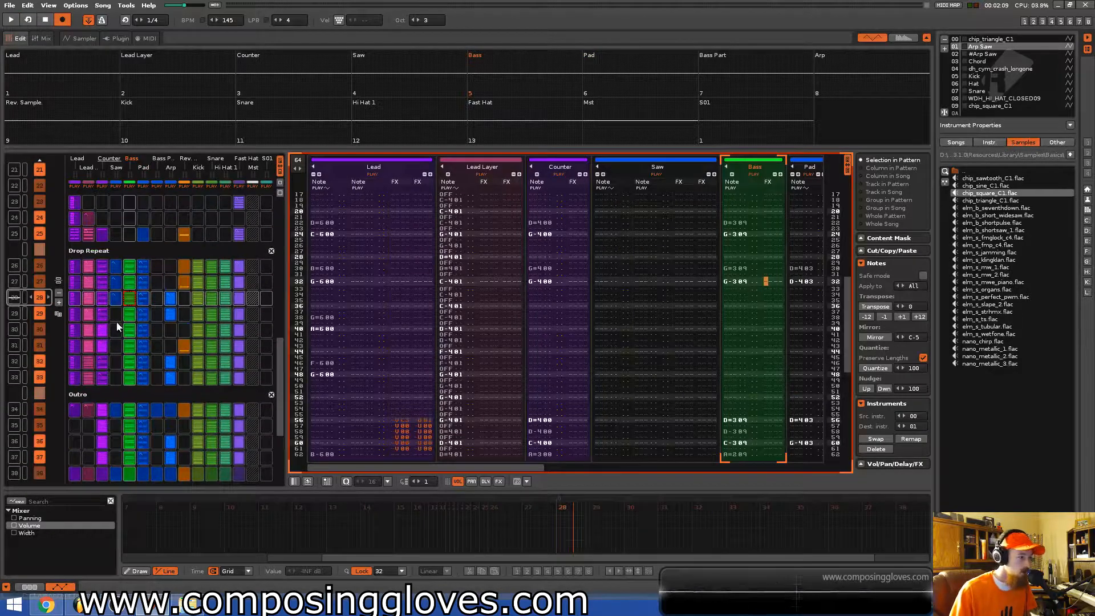
scroll(117, 326, "up", 13)
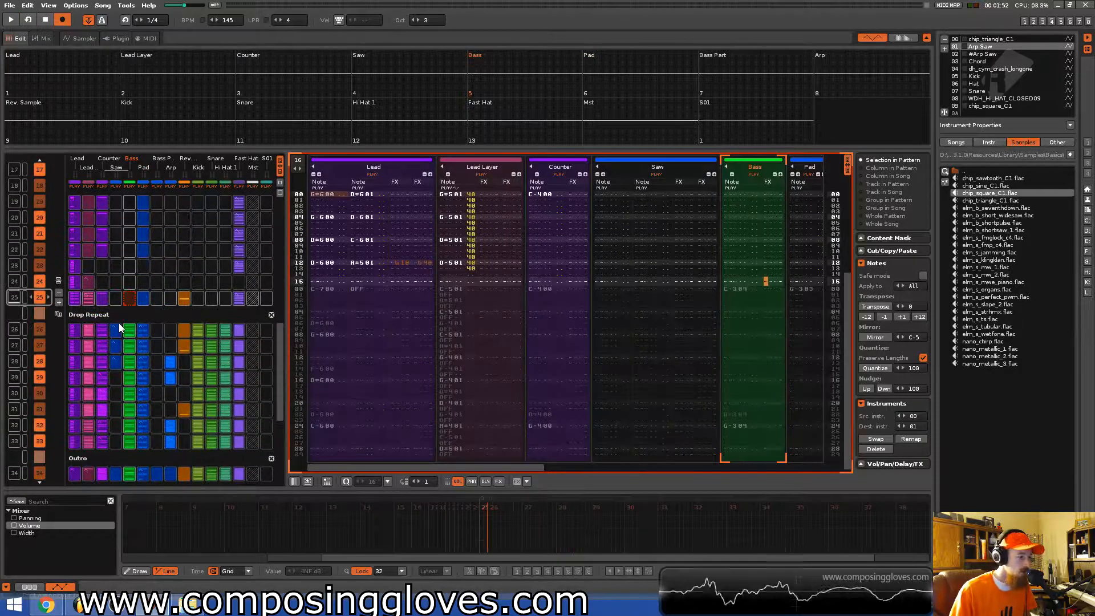
scroll(119, 323, "up", 12)
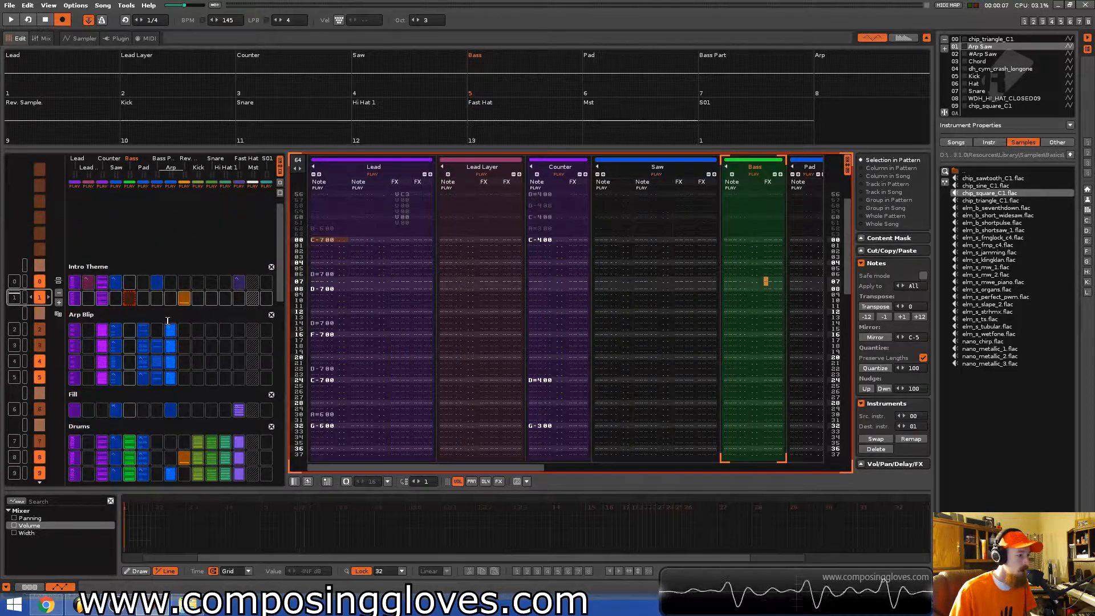
scroll(168, 320, "down", 3)
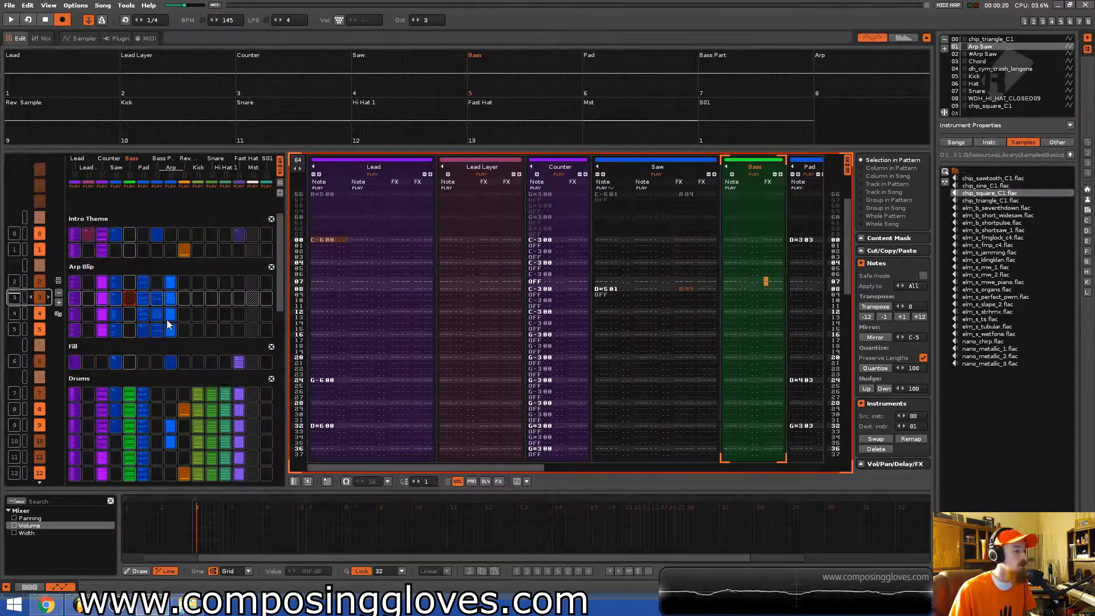
scroll(166, 319, "down", 2)
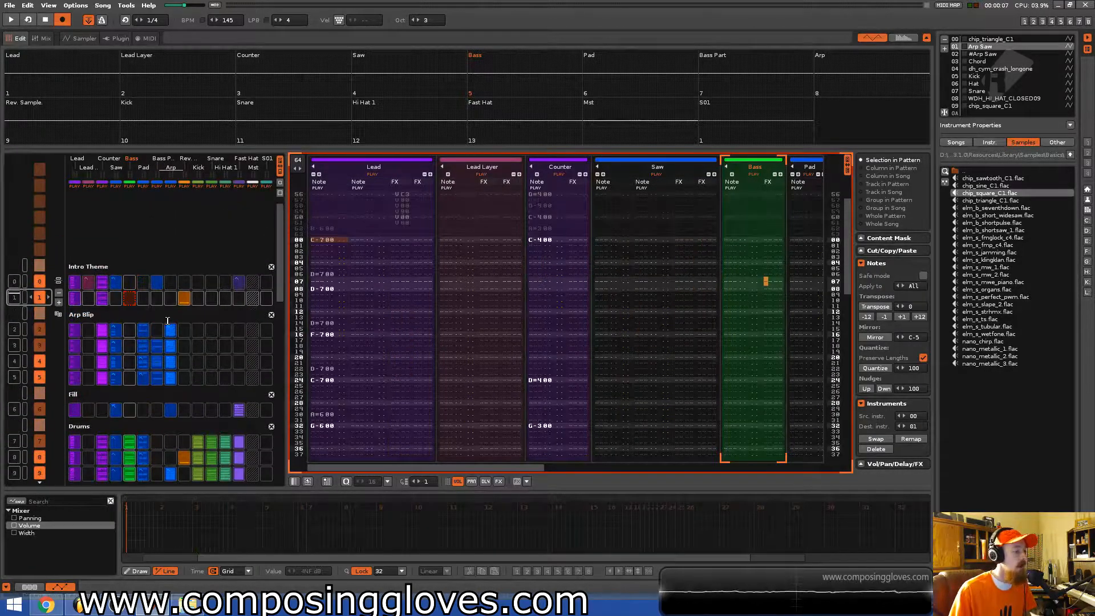
scroll(171, 321, "down", 4)
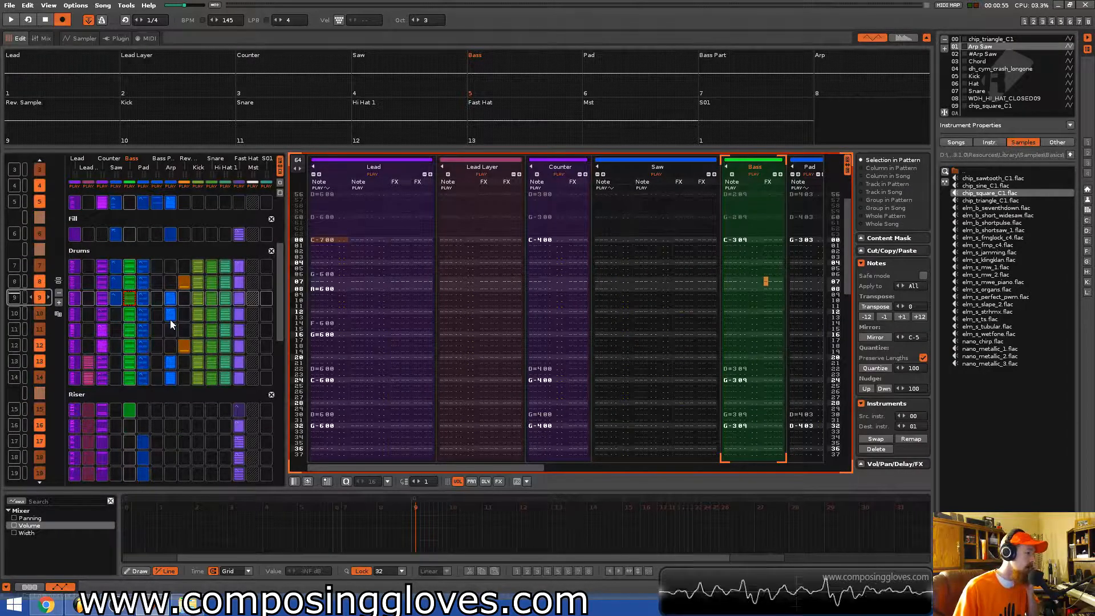
scroll(170, 319, "up", 6)
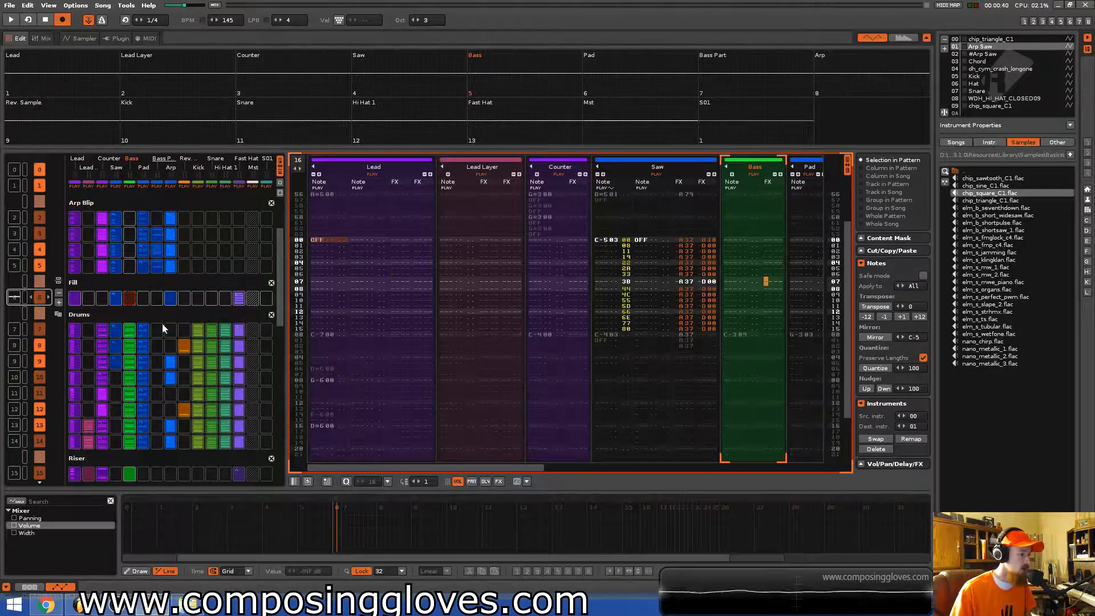
scroll(162, 323, "up", 3)
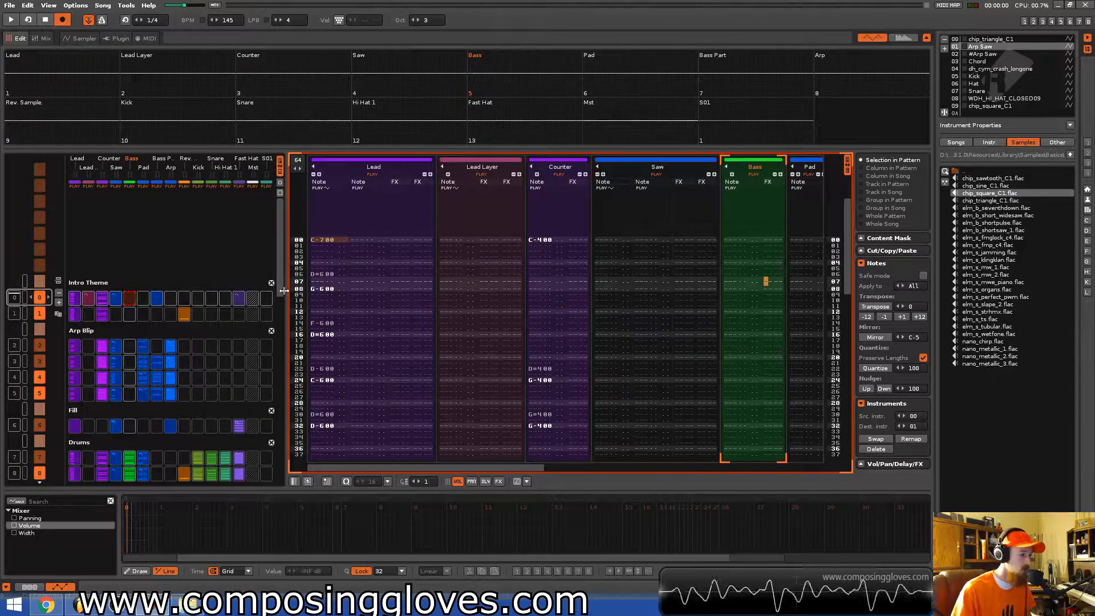
mouse_move(280, 289)
left_mouse_down()
mouse_move(279, 459)
mouse_move(275, 274)
left_mouse_up()
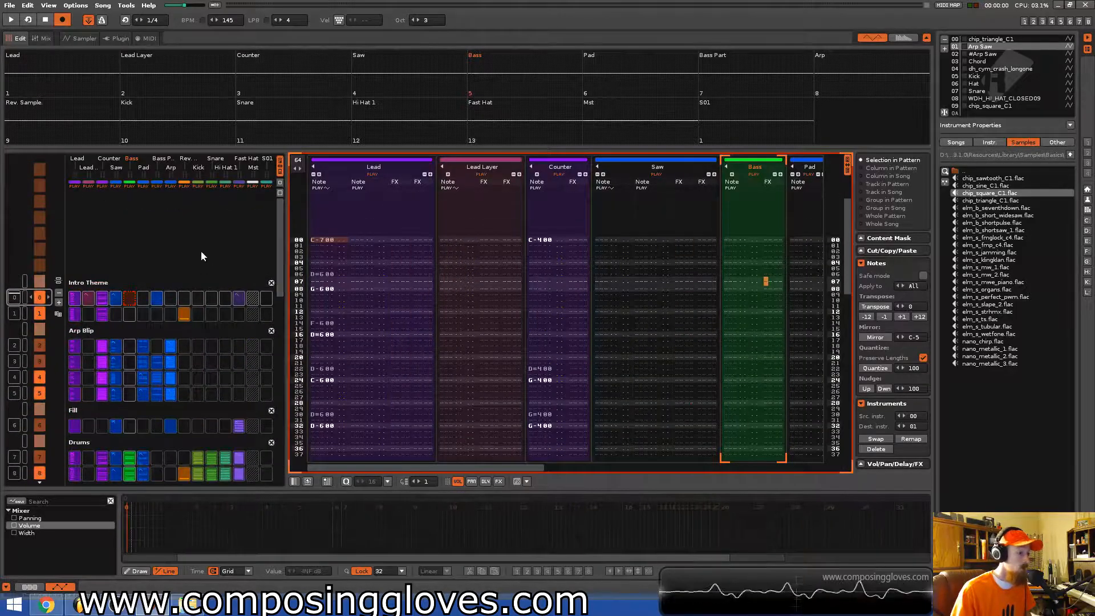
scroll(201, 251, "down", 11)
scroll(201, 251, "down", 17)
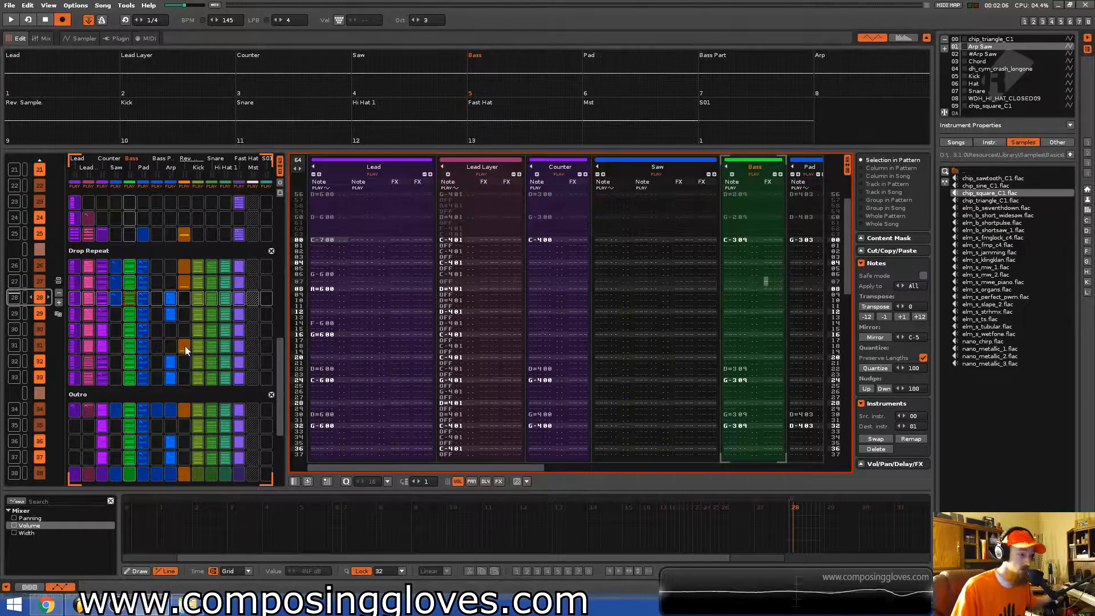
scroll(183, 345, "up", 20)
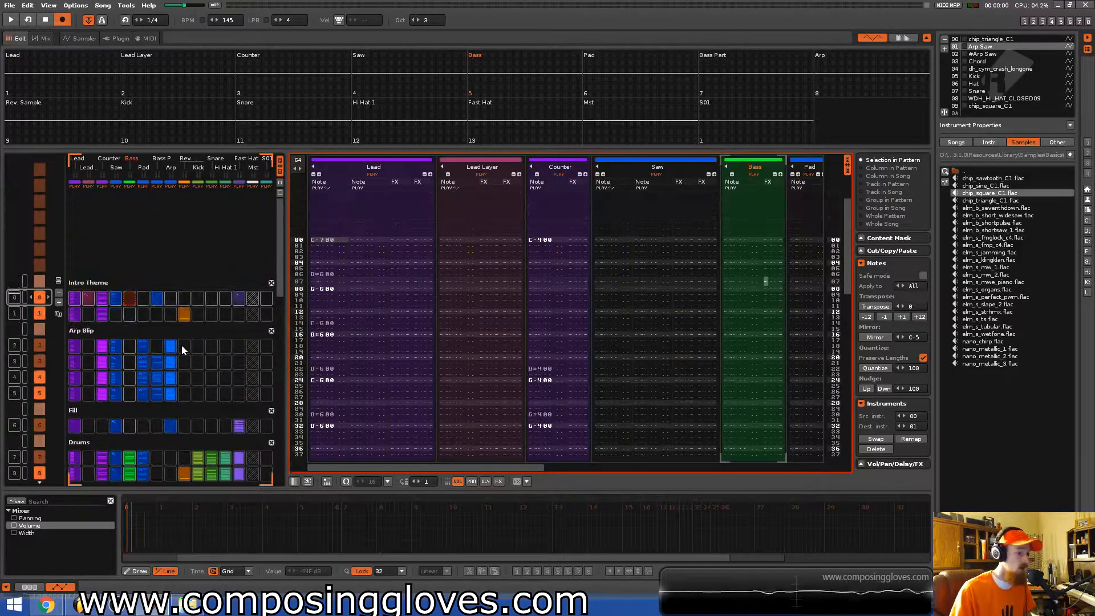
left_click_drag(536, 468, 279, 454)
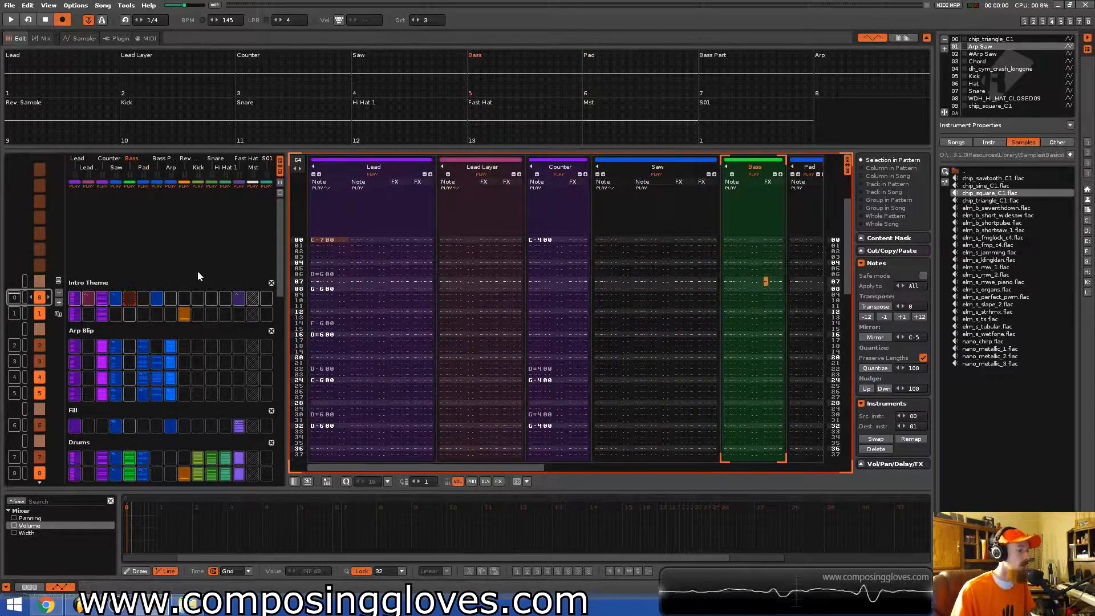
scroll(197, 248, "down", 8)
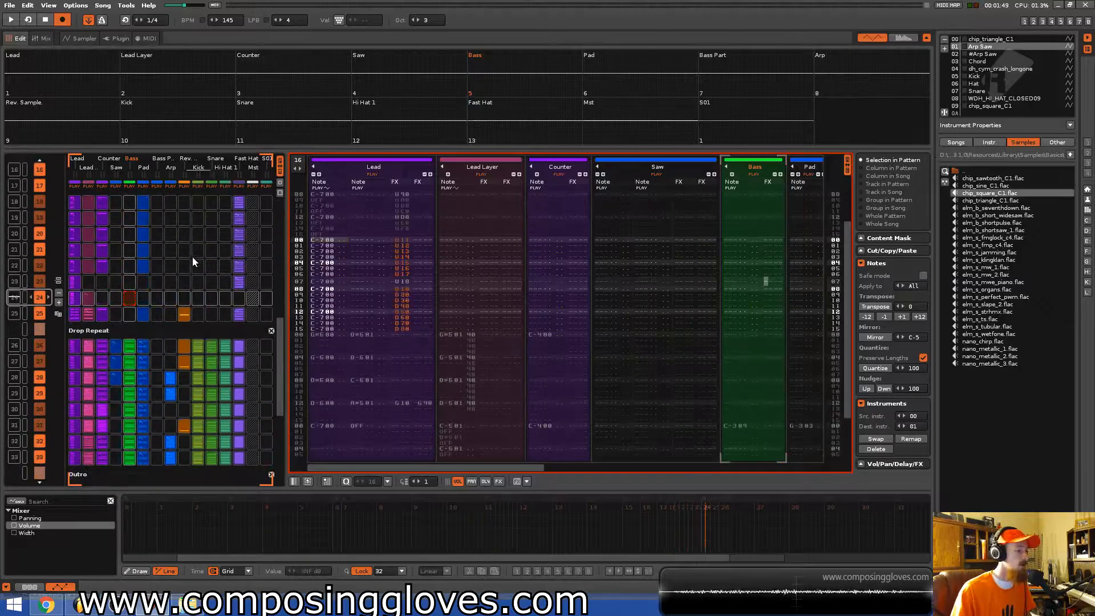
scroll(193, 254, "down", 8)
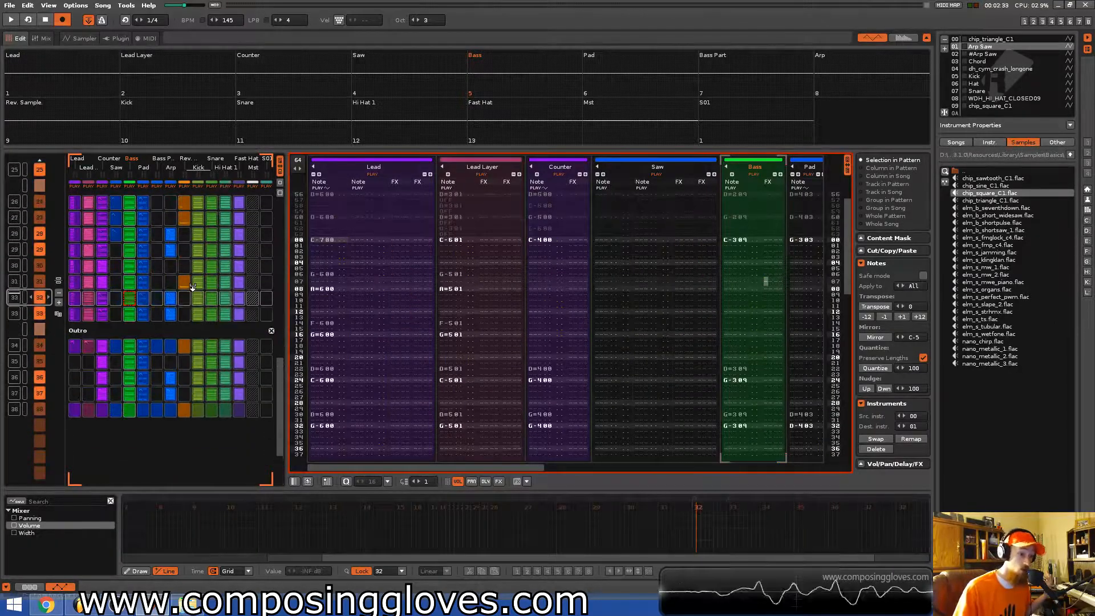
scroll(185, 314, "up", 5)
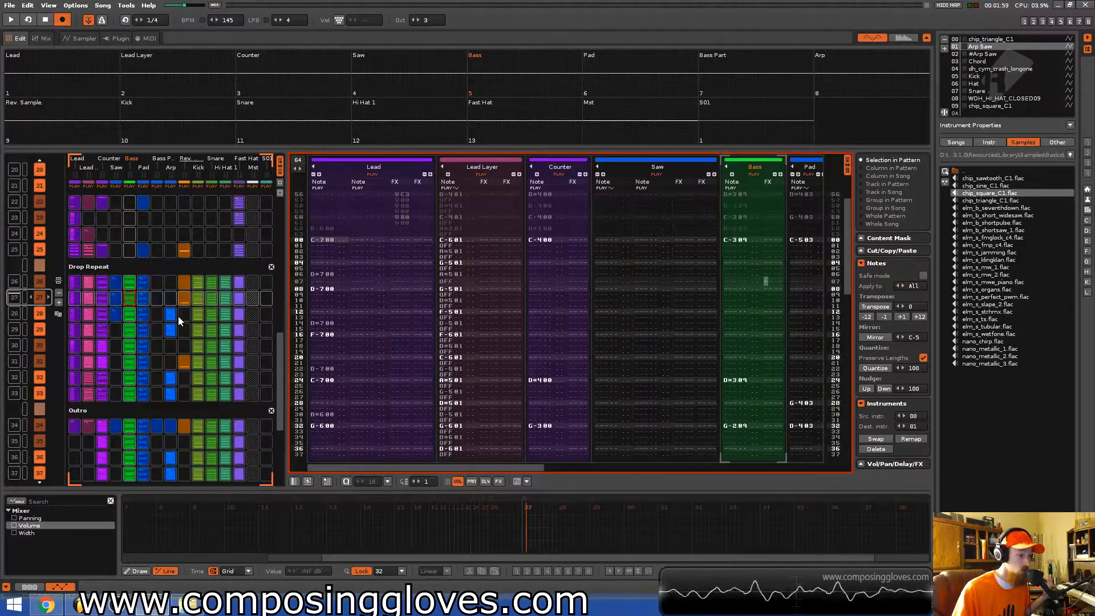
scroll(155, 317, "up", 4)
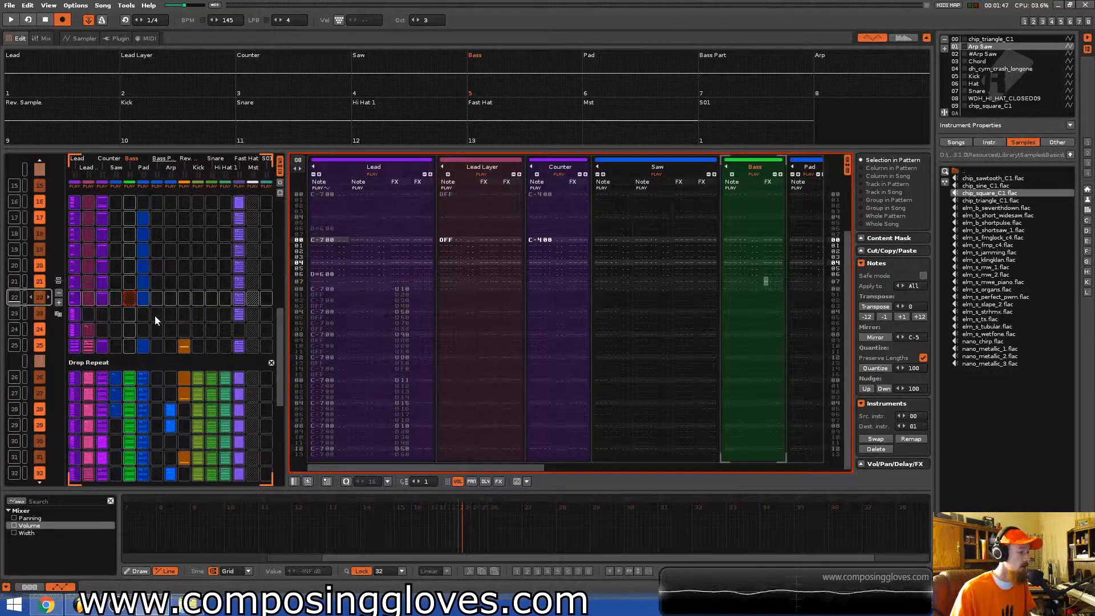
Select the Lead track and browse the sequence again, playing through the arrangement to check each section.
left_click(78, 303)
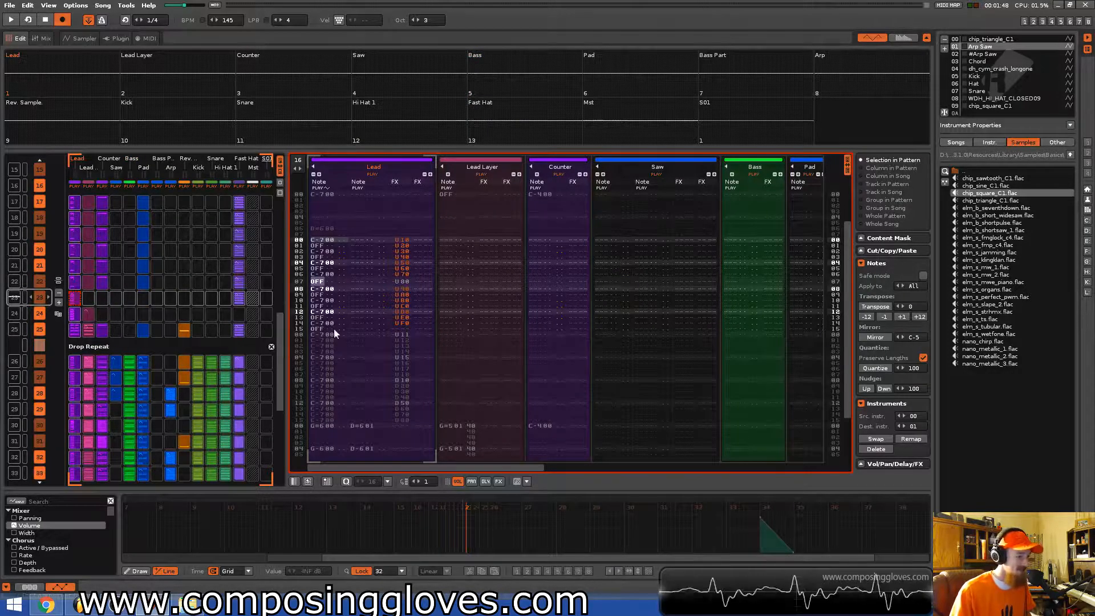
scroll(416, 325, "down", 6)
scroll(391, 291, "up", 4)
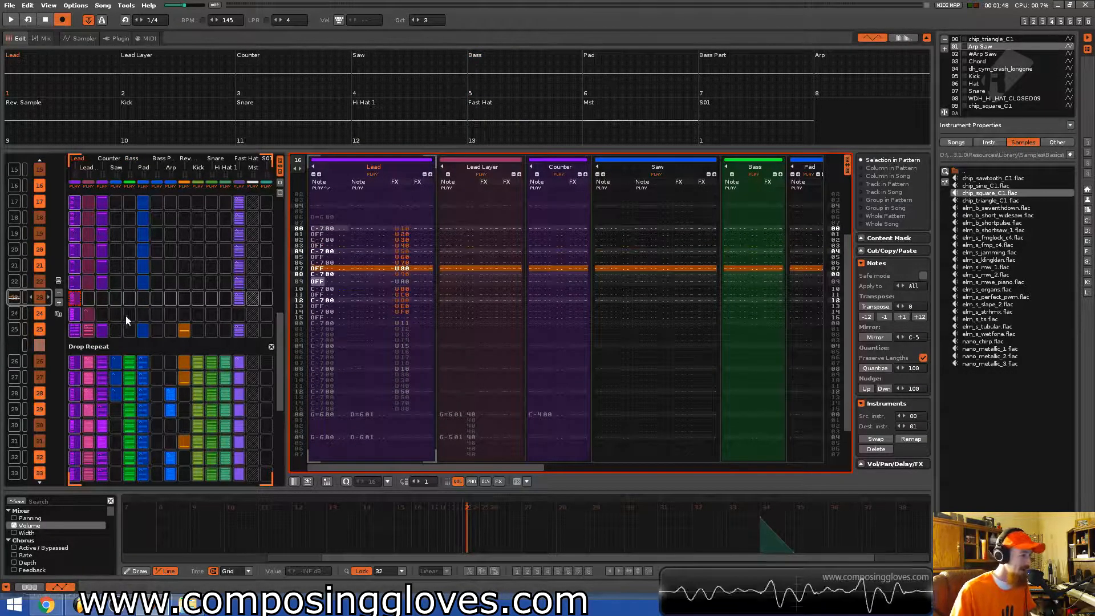
scroll(121, 317, "down", 1)
scroll(421, 301, "down", 2)
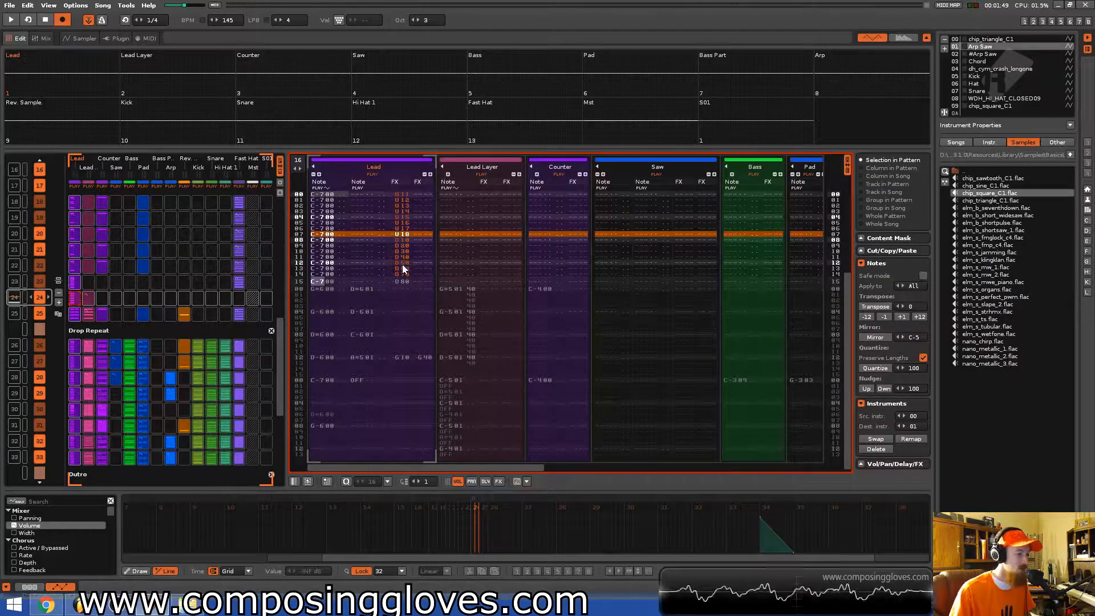
scroll(148, 325, "up", 18)
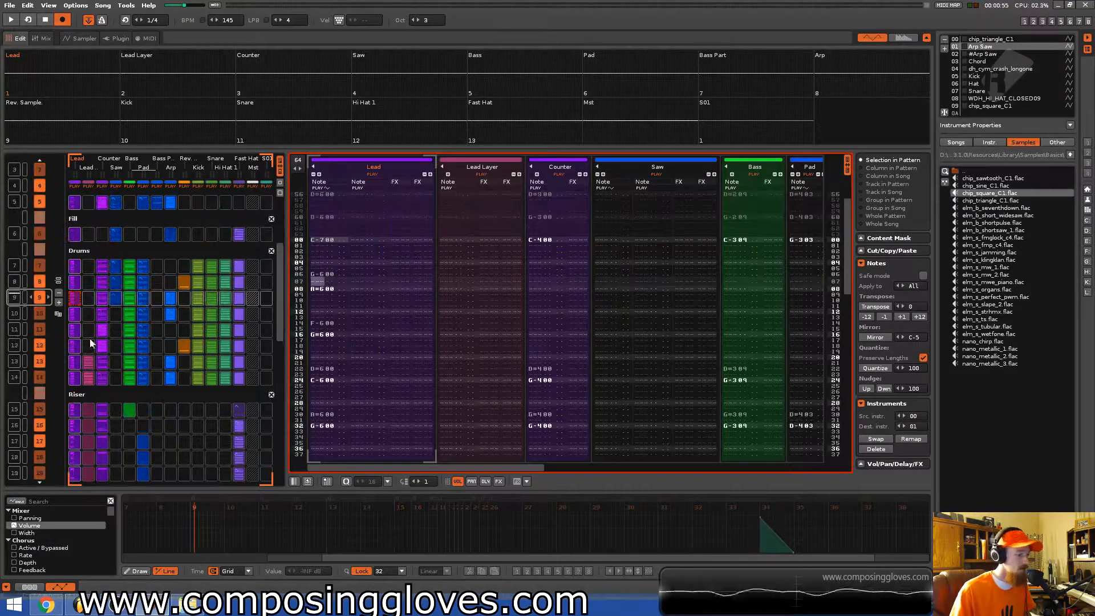
scroll(92, 325, "up", 4)
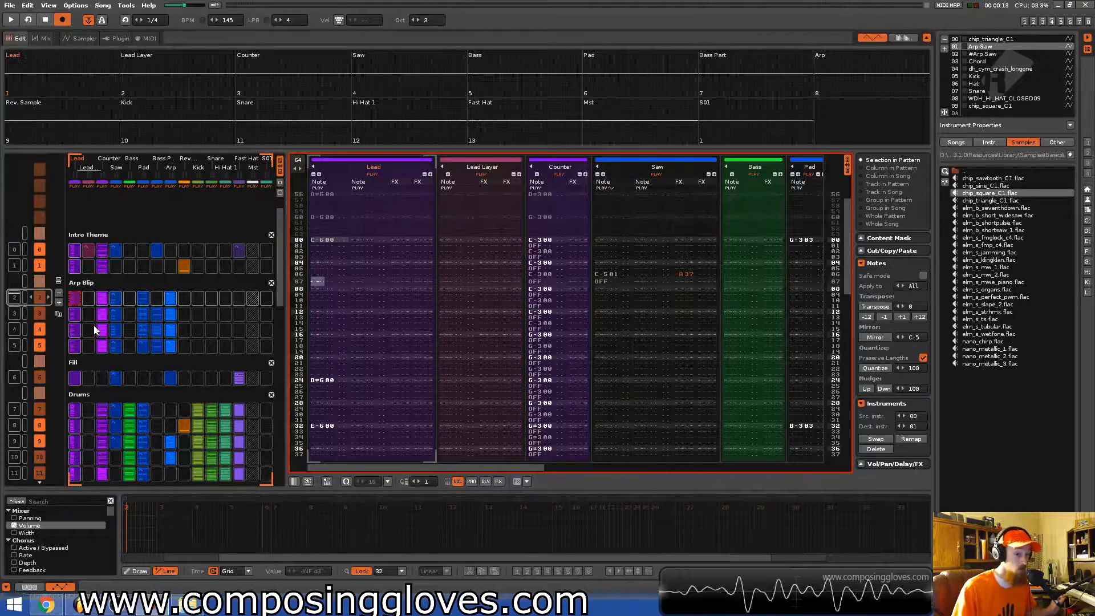
scroll(94, 325, "down", 10)
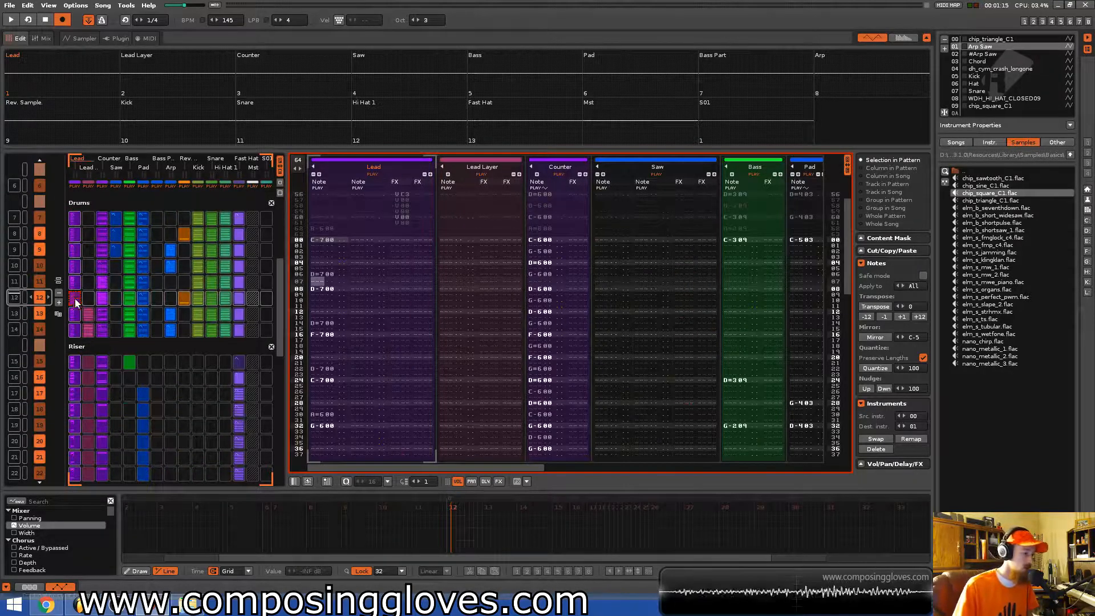
scroll(337, 303, "down", 1)
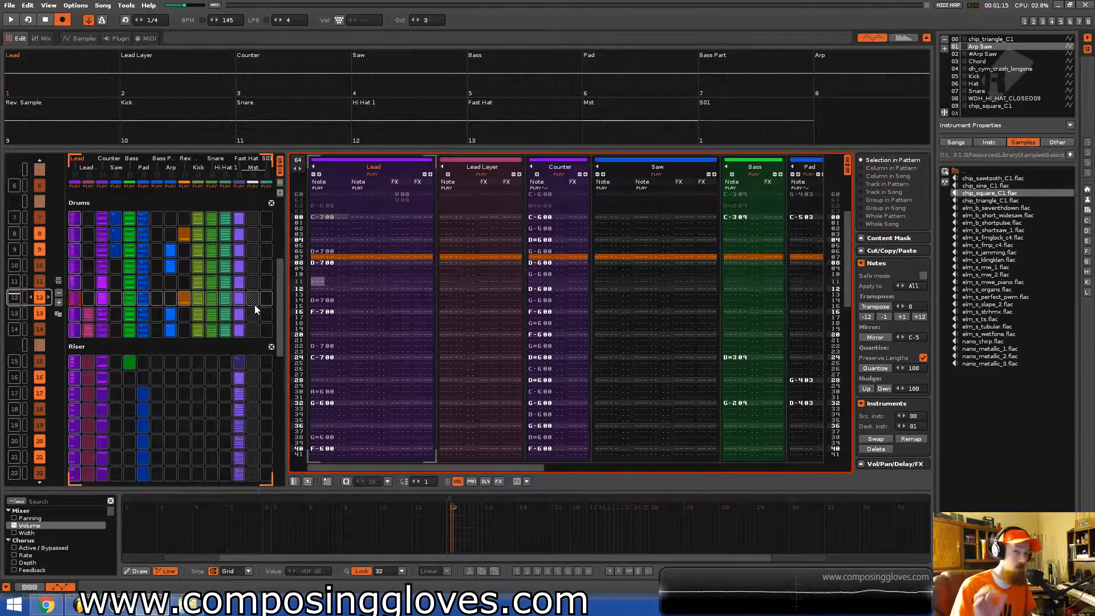
scroll(171, 311, "up", 6)
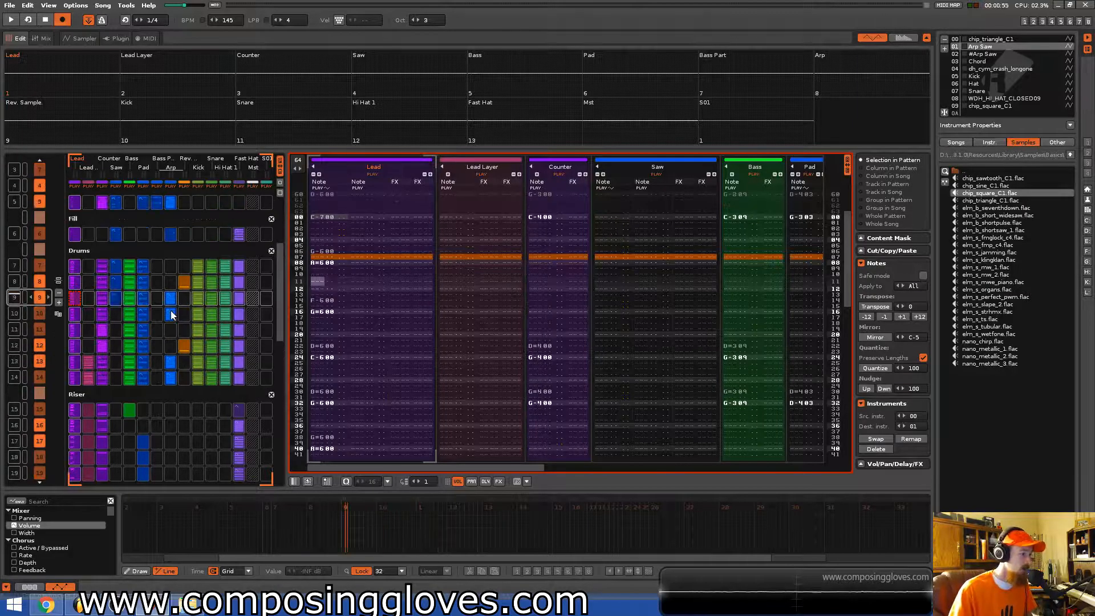
scroll(159, 312, "up", 1)
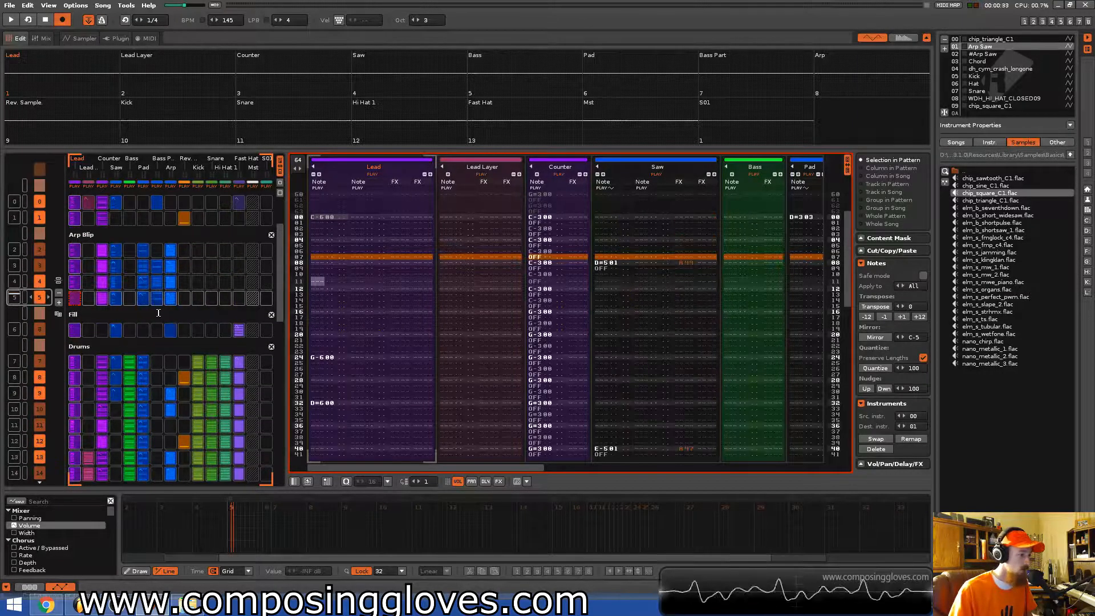
scroll(100, 306, "up", 1)
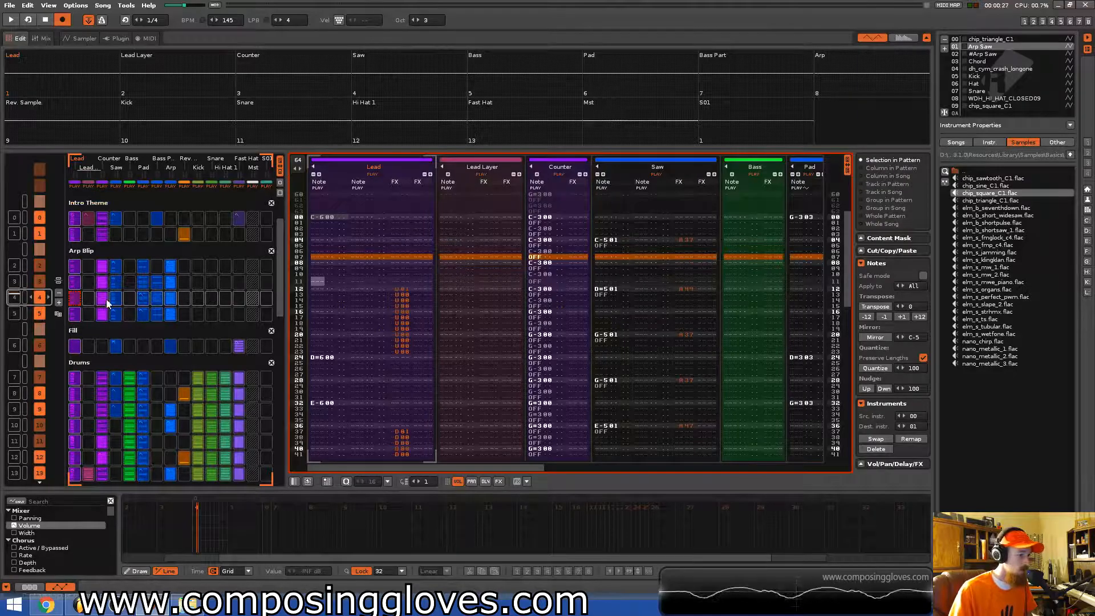
scroll(122, 271, "down", 8)
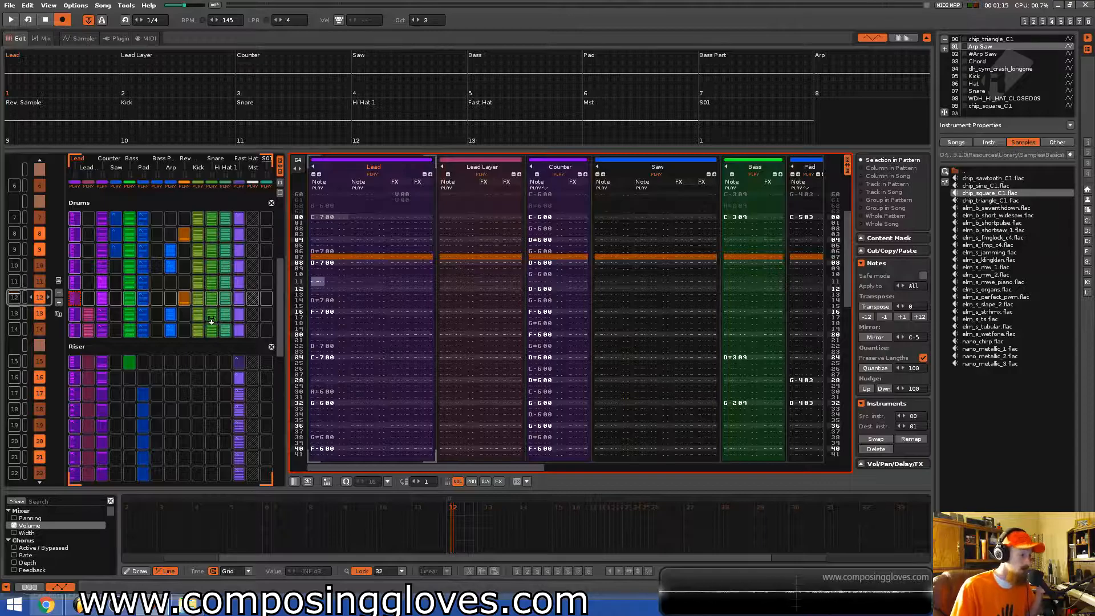
scroll(183, 280, "down", 11)
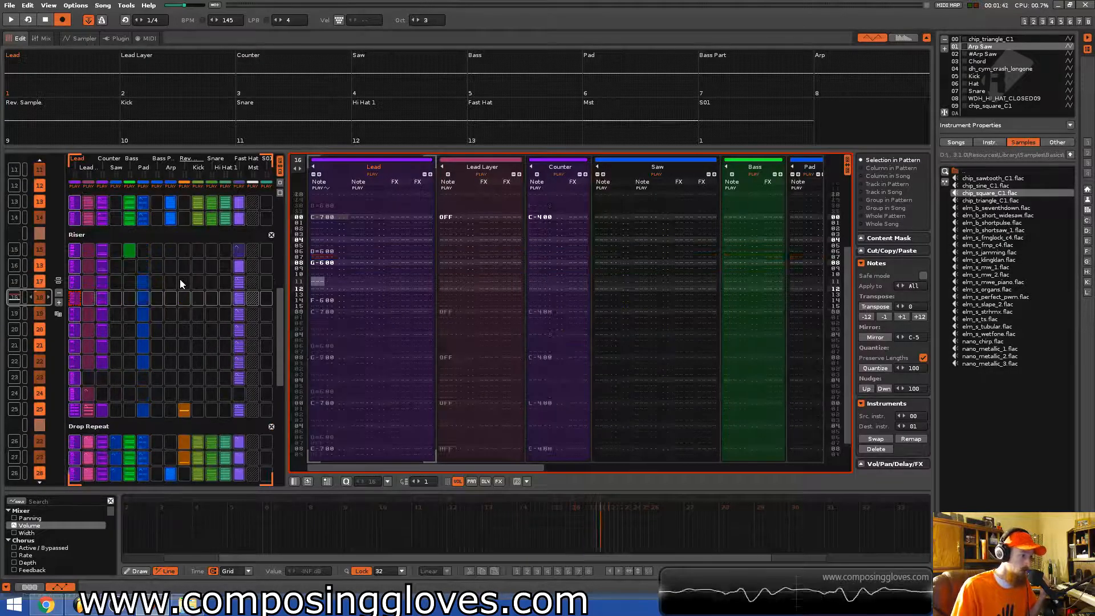
scroll(180, 279, "down", 11)
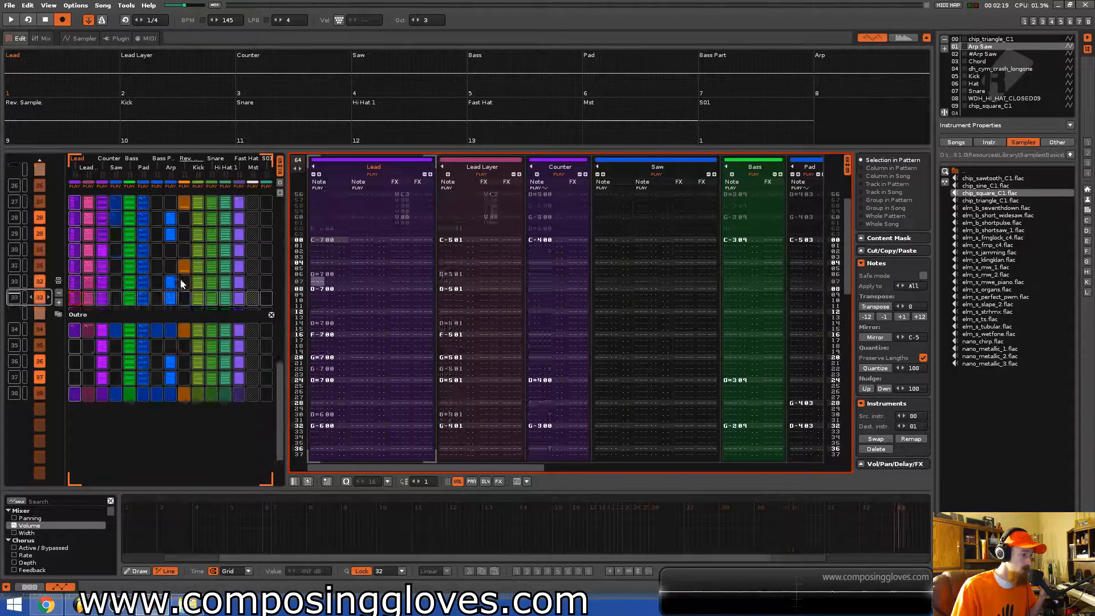
scroll(181, 281, "up", 12)
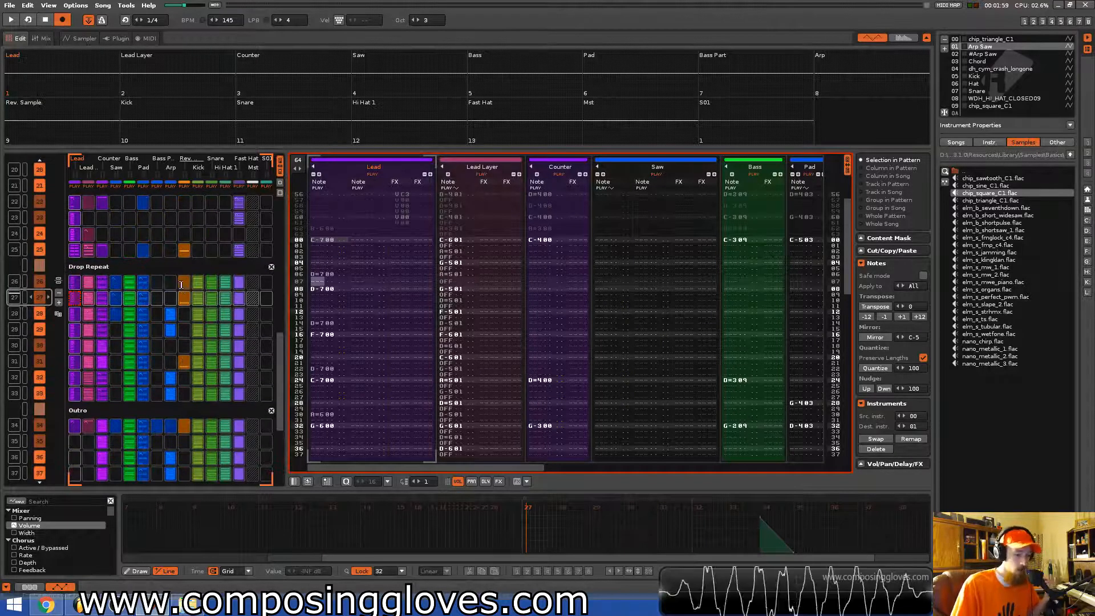
scroll(180, 283, "up", 20)
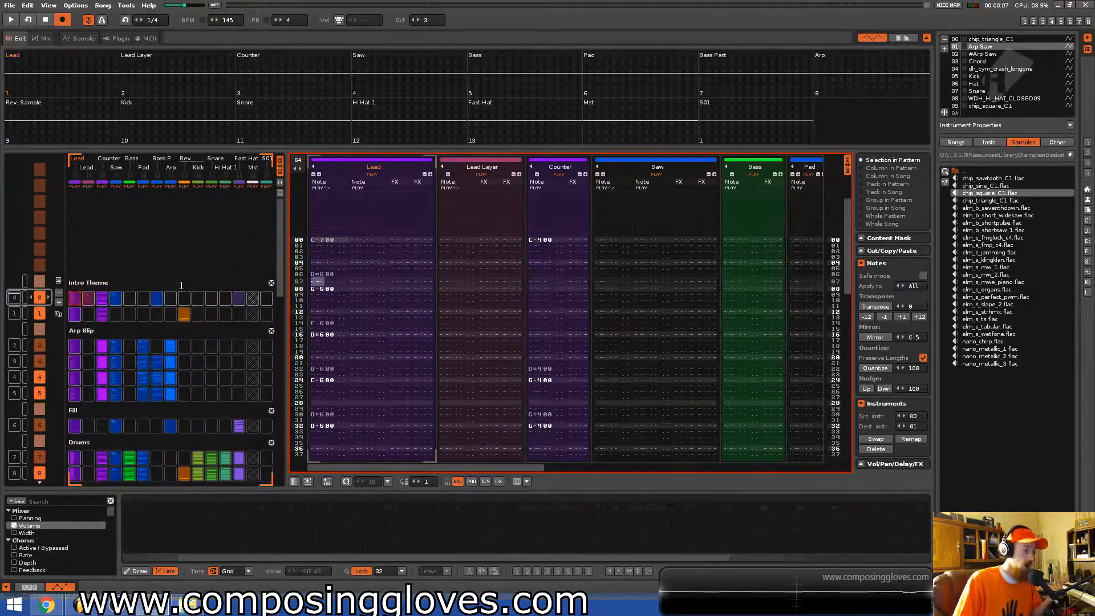